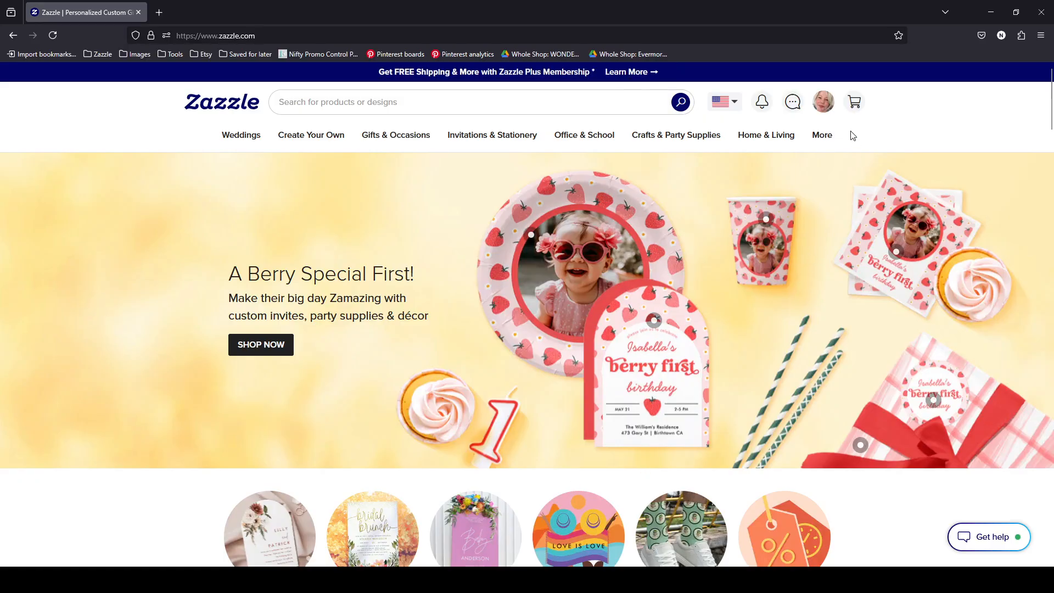
Open the product list of My Test Store from the account's stores
{"action": "left_click", "coordinate": [823, 102]}
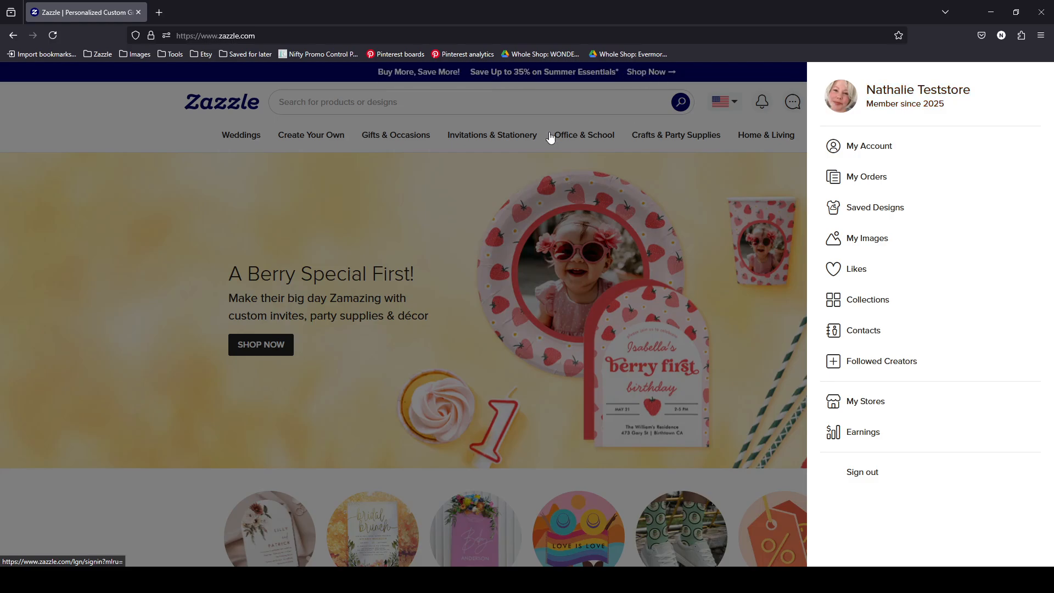
{"action": "left_click", "coordinate": [176, 141]}
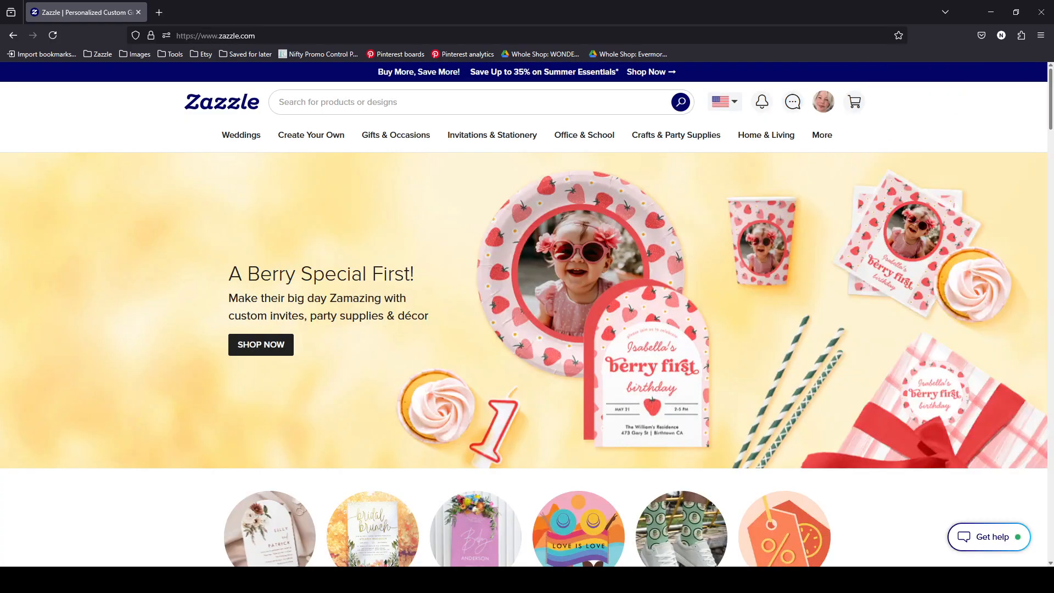
{"action": "left_click", "coordinate": [825, 105]}
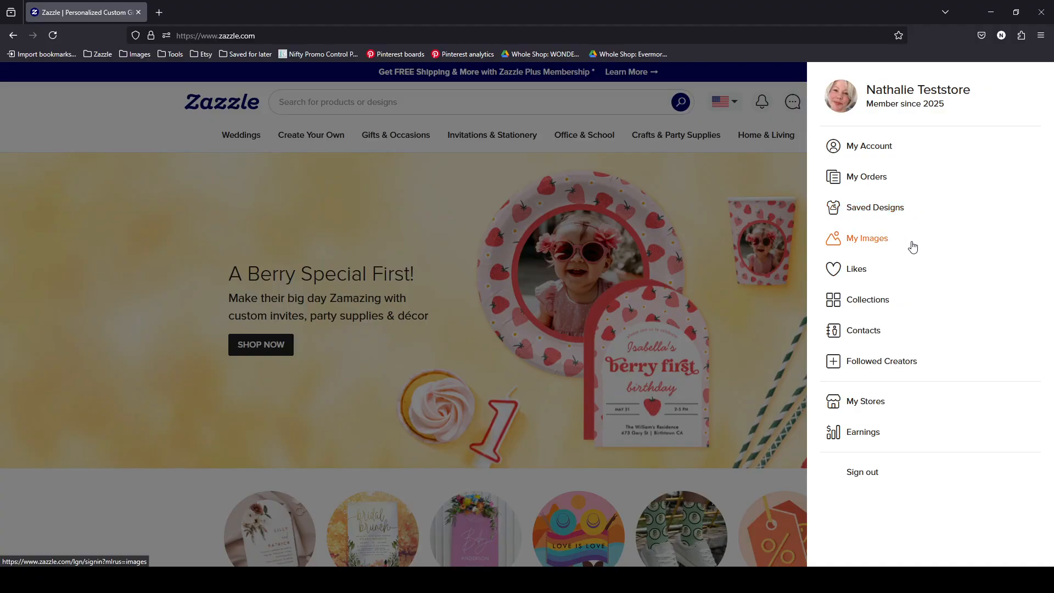
{"action": "left_click", "coordinate": [868, 407]}
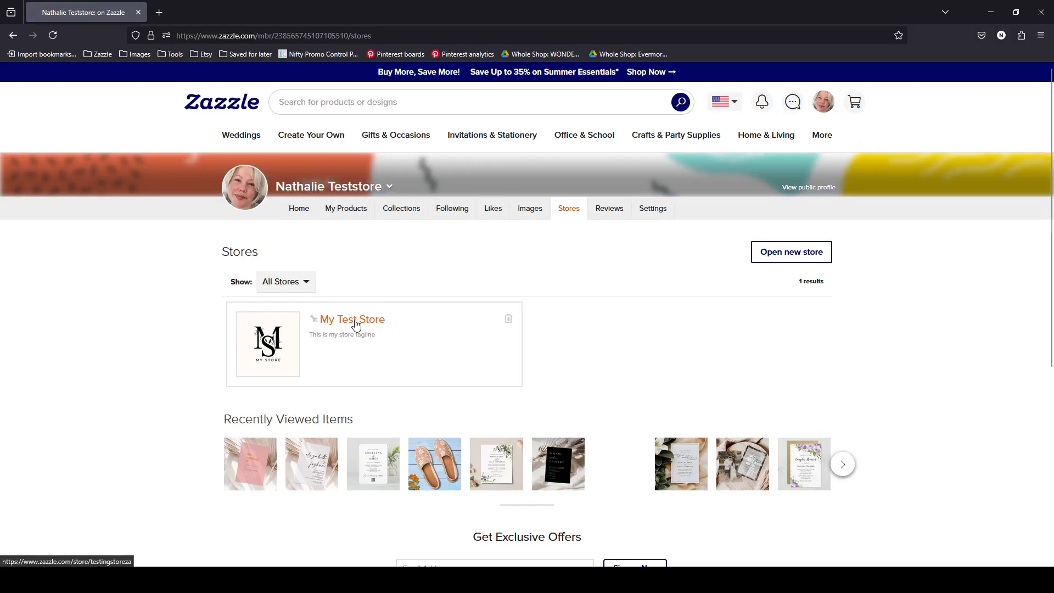
{"action": "left_click", "coordinate": [354, 320]}
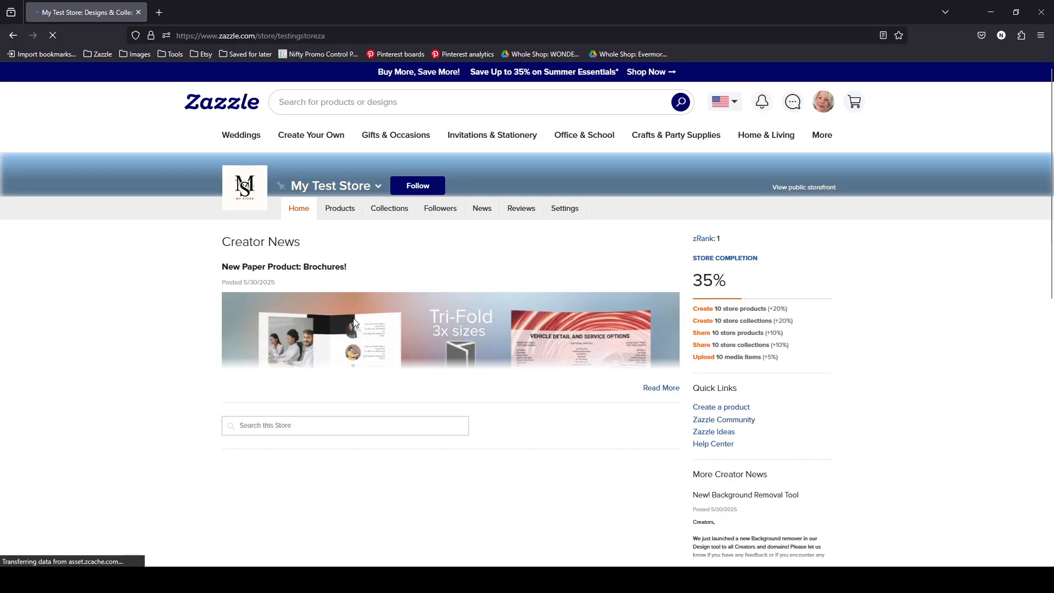
{"action": "left_click", "coordinate": [350, 211]}
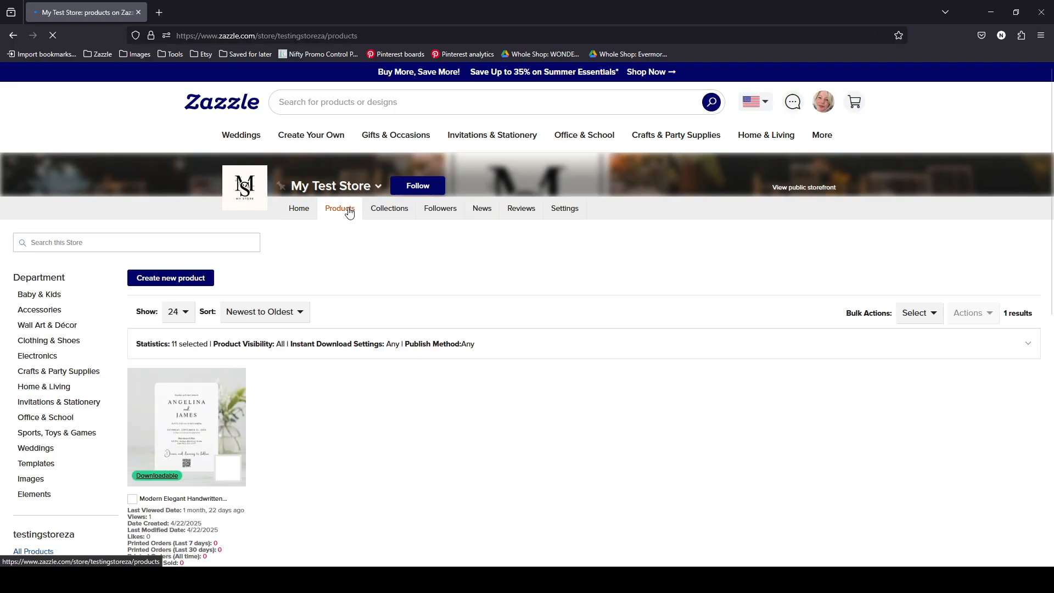
Review the store's existing product and start creating a new product
{"action": "scroll", "coordinate": [354, 395], "scroll_direction": "down", "scroll_amount": 2}
{"action": "scroll", "coordinate": [354, 394], "scroll_direction": "down", "scroll_amount": 2}
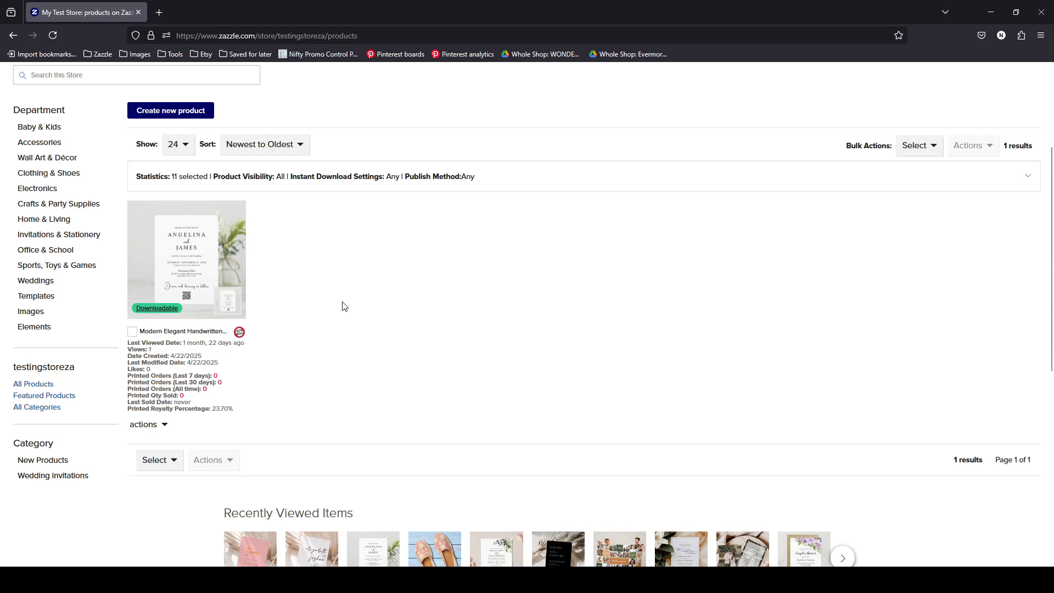
{"action": "scroll", "coordinate": [335, 291], "scroll_direction": "up", "scroll_amount": 2}
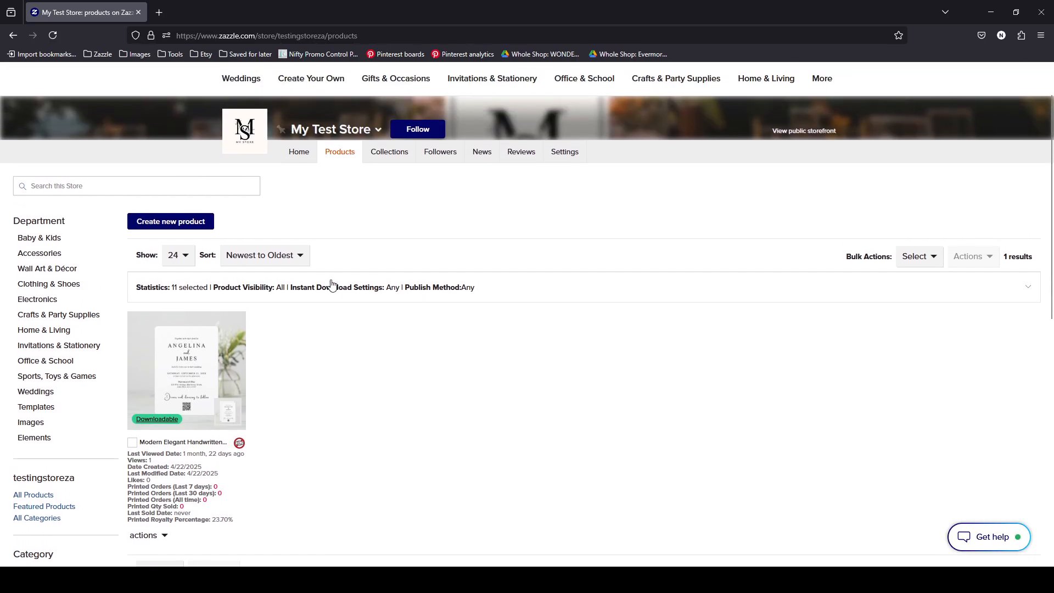
{"action": "left_click", "coordinate": [207, 224]}
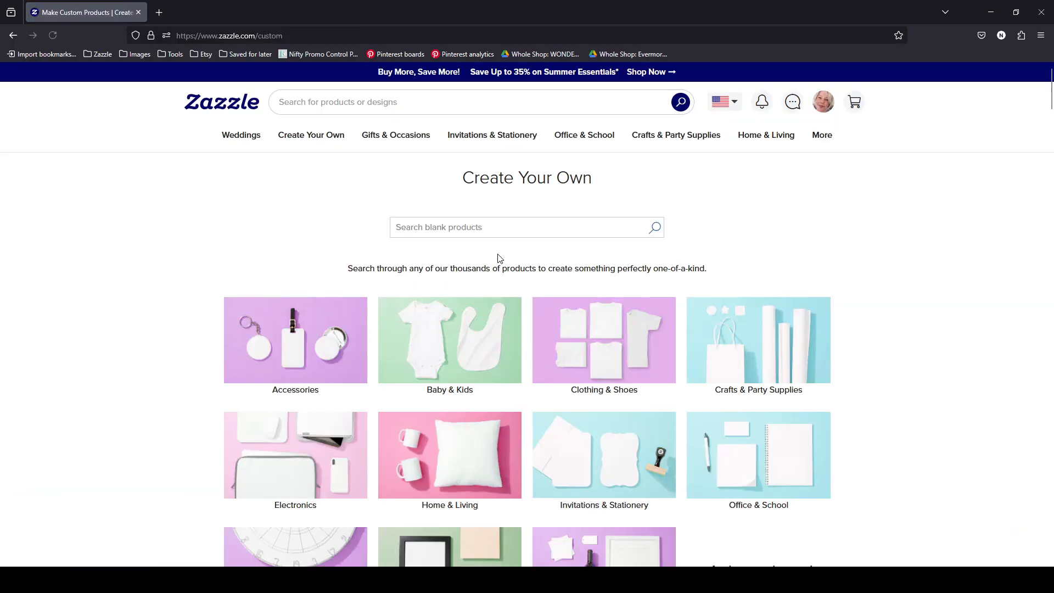
Browse the Create Your Own page, examining its product categories, featured items and the full list of blank products
{"action": "scroll", "coordinate": [192, 383], "scroll_direction": "down", "scroll_amount": 5}
{"action": "scroll", "coordinate": [192, 382], "scroll_direction": "down", "scroll_amount": 20}
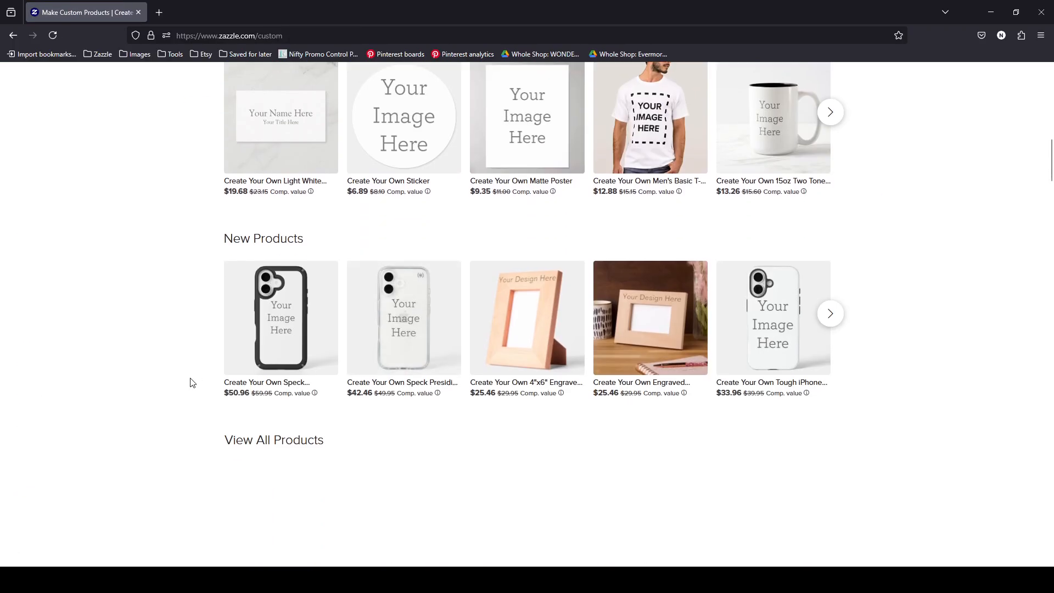
{"action": "scroll", "coordinate": [192, 382], "scroll_direction": "down", "scroll_amount": 14}
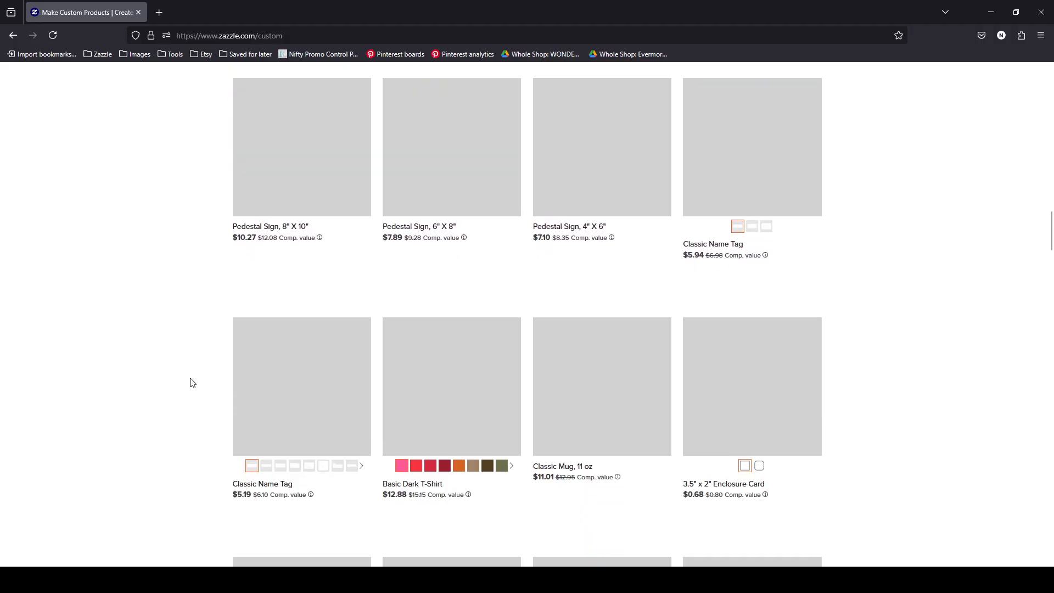
{"action": "scroll", "coordinate": [980, 326], "scroll_direction": "down", "scroll_amount": 5}
{"action": "scroll", "coordinate": [982, 324], "scroll_direction": "up", "scroll_amount": 16}
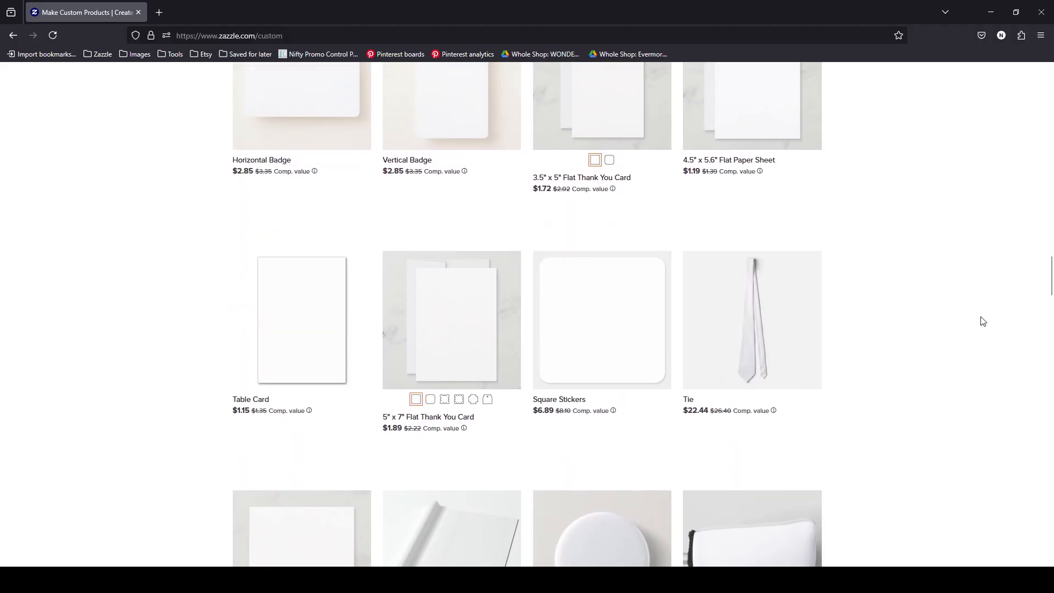
{"action": "scroll", "coordinate": [983, 321], "scroll_direction": "up", "scroll_amount": 5}
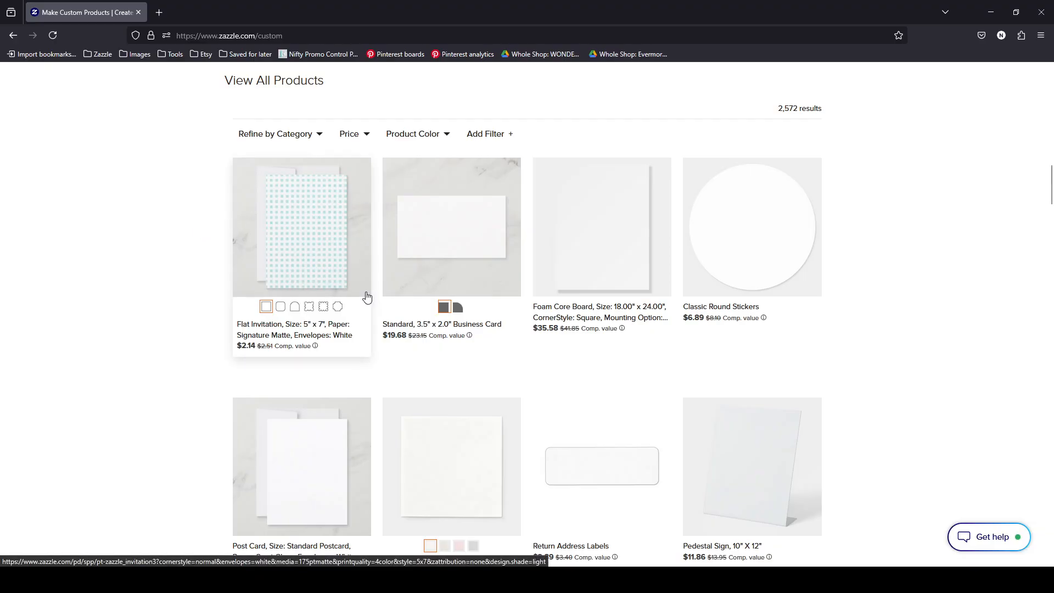
{"action": "scroll", "coordinate": [412, 230], "scroll_direction": "up", "scroll_amount": 3}
{"action": "scroll", "coordinate": [870, 376], "scroll_direction": "down", "scroll_amount": 4}
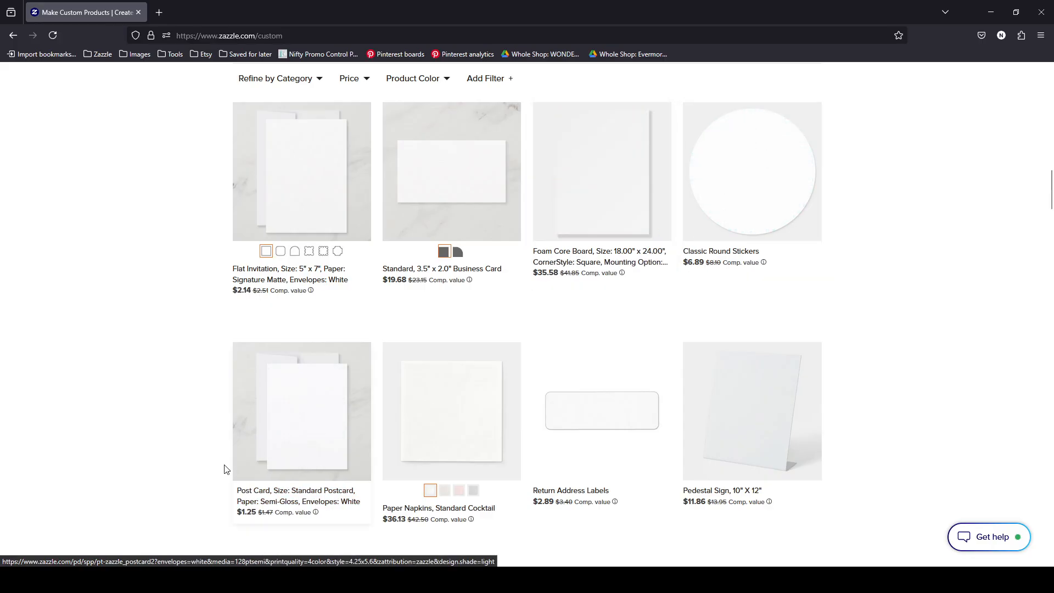
{"action": "scroll", "coordinate": [146, 376], "scroll_direction": "up", "scroll_amount": 4}
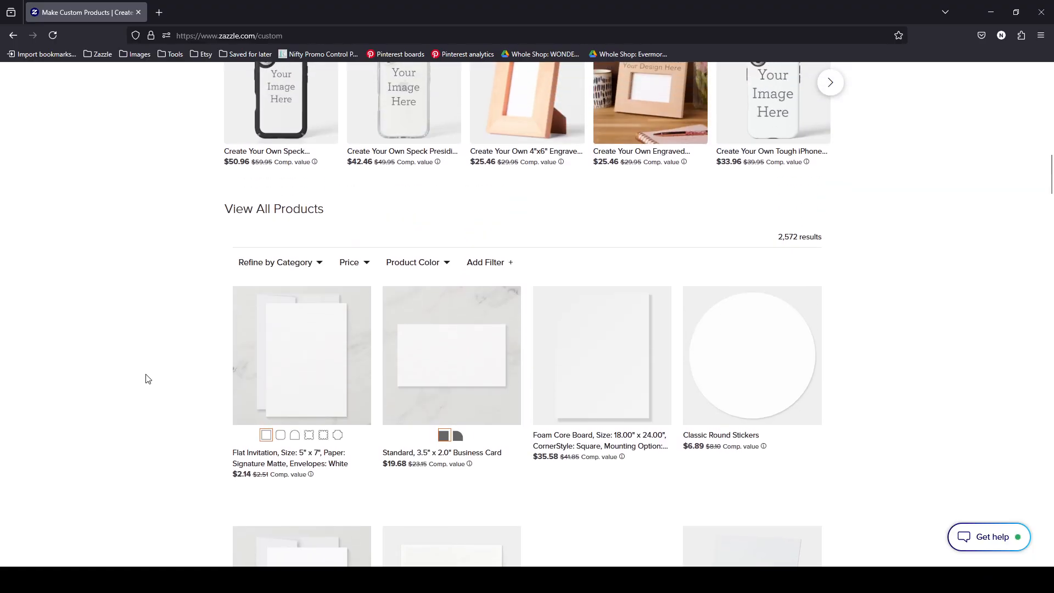
{"action": "scroll", "coordinate": [146, 378], "scroll_direction": "up", "scroll_amount": 10}
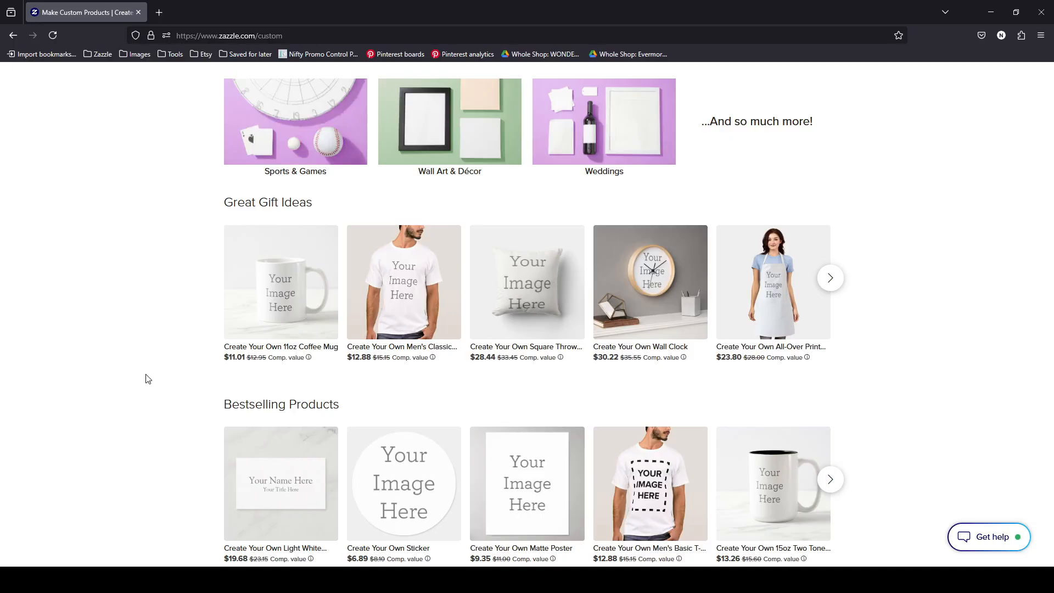
{"action": "scroll", "coordinate": [147, 379], "scroll_direction": "up", "scroll_amount": 8}
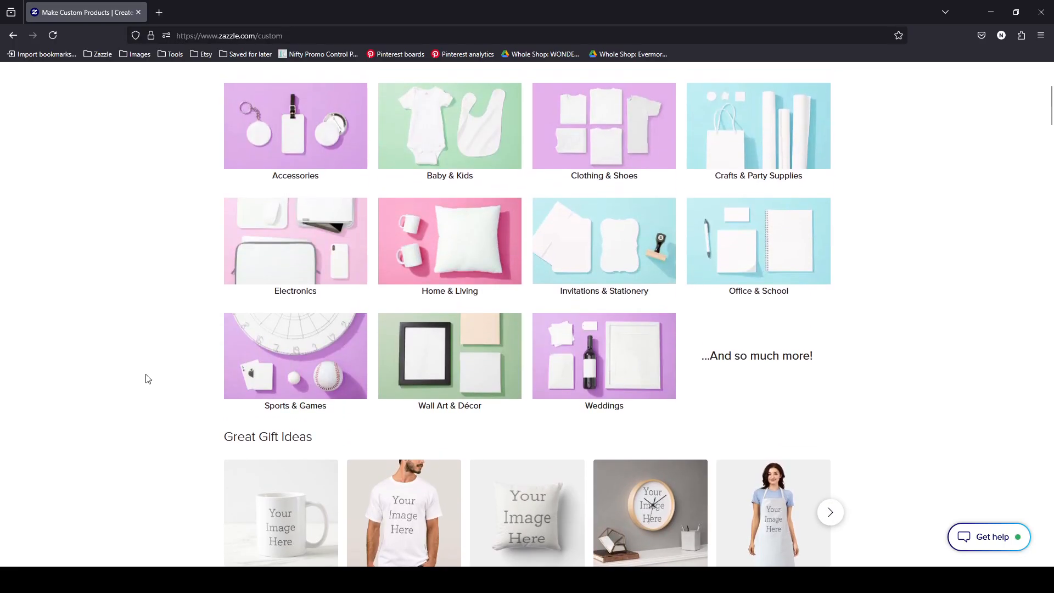
{"action": "scroll", "coordinate": [147, 379], "scroll_direction": "down", "scroll_amount": 4}
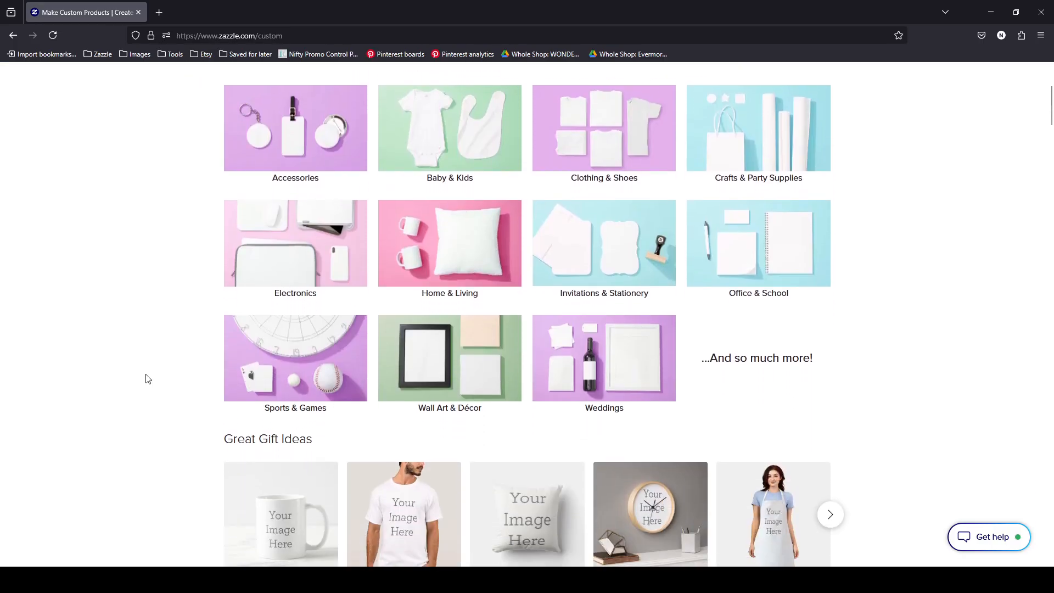
{"action": "scroll", "coordinate": [147, 378], "scroll_direction": "up", "scroll_amount": 4}
Search the blank products for "blanket"
{"action": "left_click", "coordinate": [465, 229]}
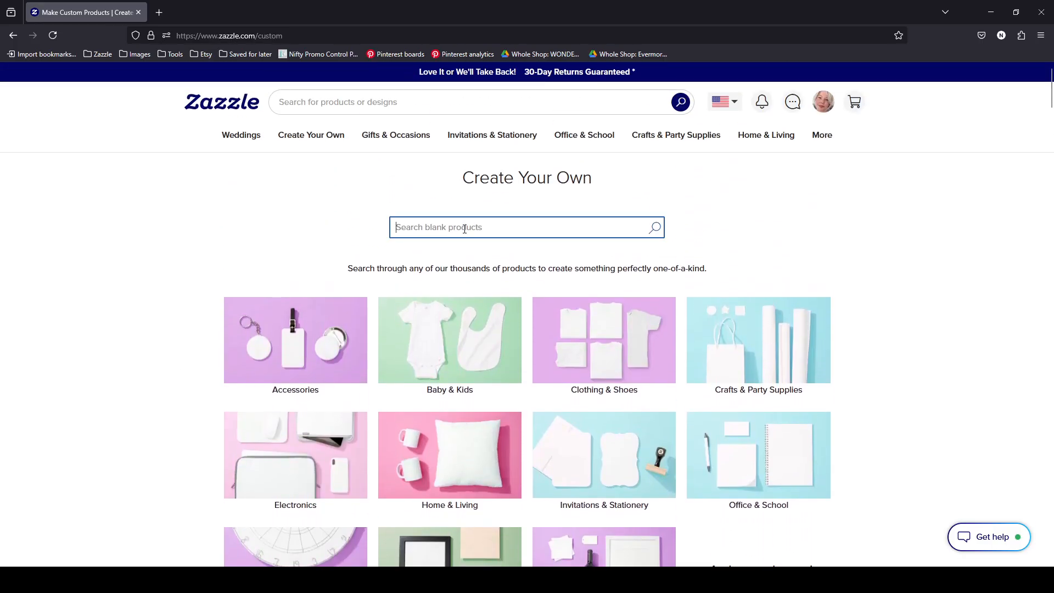
{"action": "type", "text": "blanket"}
{"action": "key", "text": "Return"}
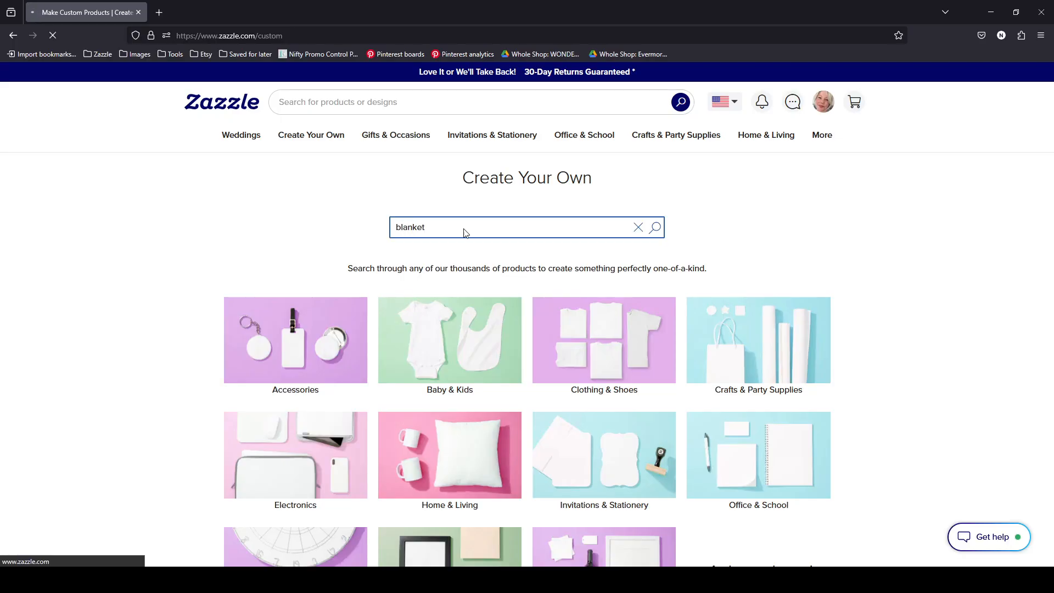
Look through the blanket search results, comparing the fleece, sherpa and throw blankets and related products
{"action": "scroll", "coordinate": [147, 400], "scroll_direction": "down", "scroll_amount": 1}
{"action": "scroll", "coordinate": [147, 401], "scroll_direction": "down", "scroll_amount": 2}
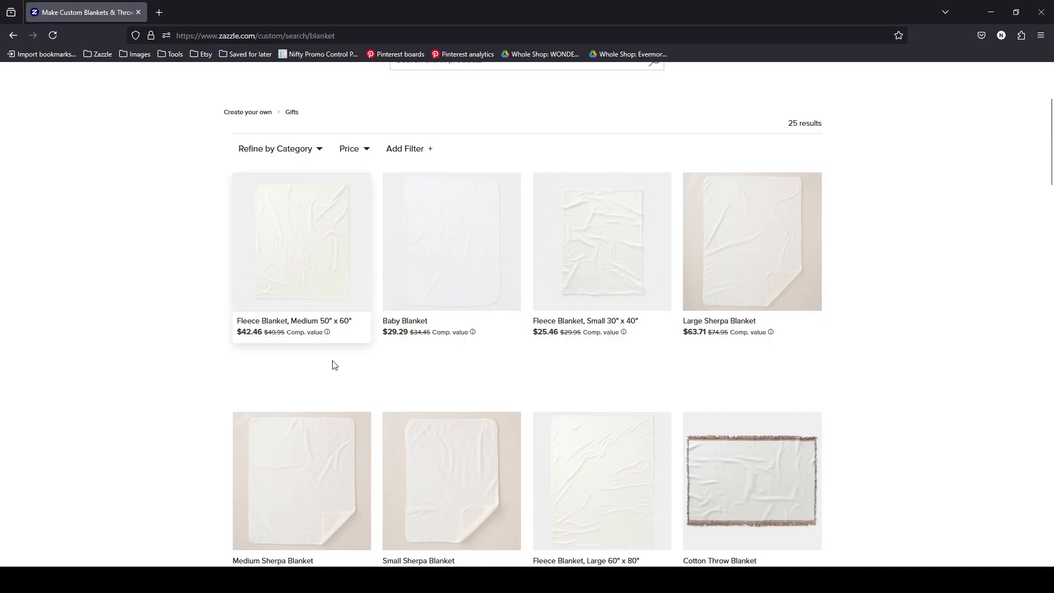
{"action": "scroll", "coordinate": [286, 324], "scroll_direction": "down", "scroll_amount": 2}
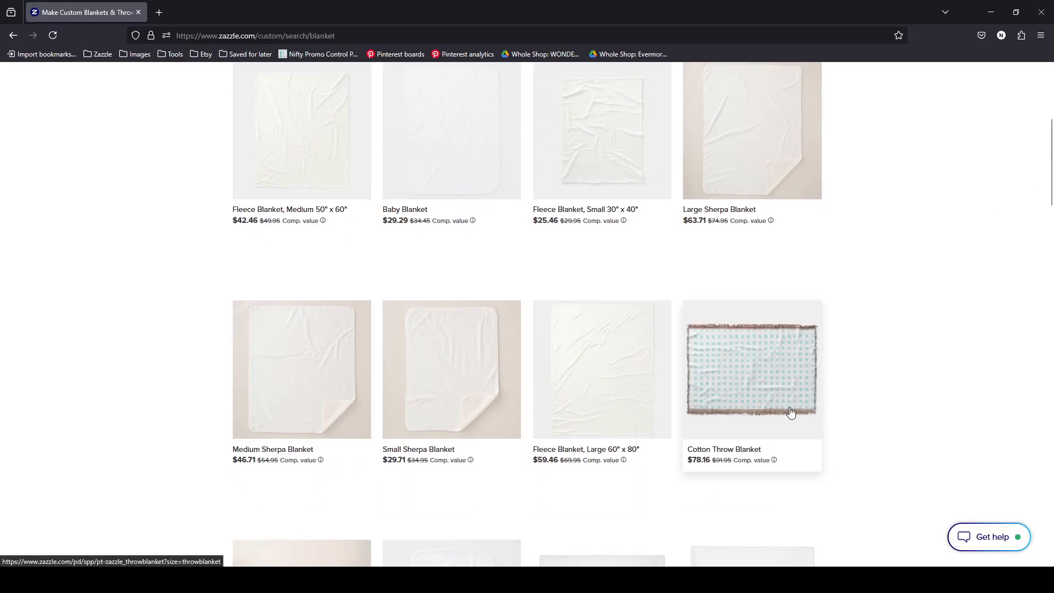
{"action": "scroll", "coordinate": [790, 412], "scroll_direction": "down", "scroll_amount": 3}
{"action": "scroll", "coordinate": [790, 411], "scroll_direction": "down", "scroll_amount": 8}
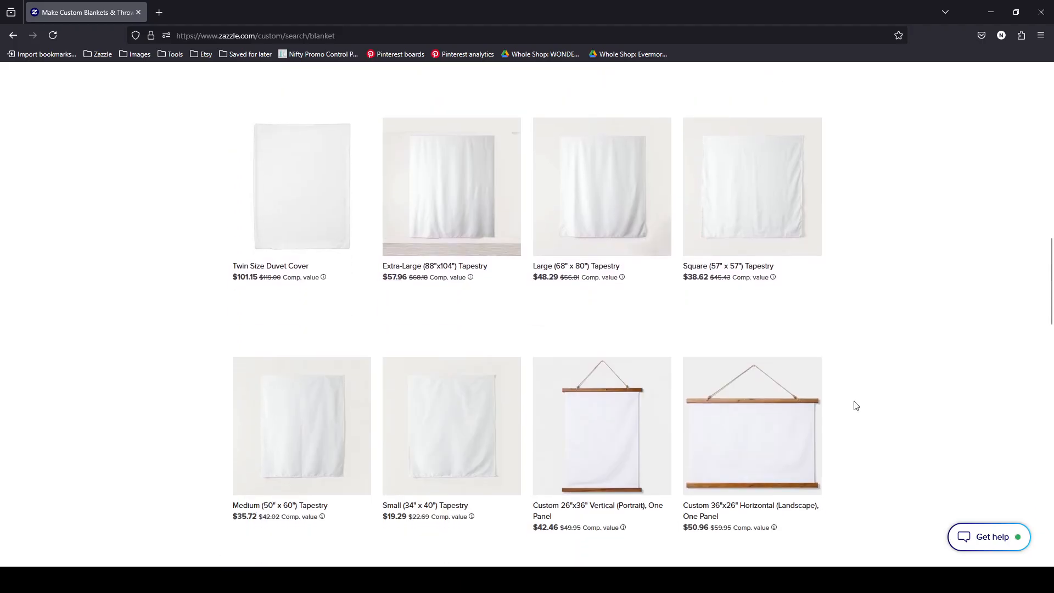
{"action": "scroll", "coordinate": [855, 404], "scroll_direction": "up", "scroll_amount": 4}
{"action": "scroll", "coordinate": [824, 404], "scroll_direction": "up", "scroll_amount": 2}
{"action": "scroll", "coordinate": [549, 472], "scroll_direction": "down", "scroll_amount": 3}
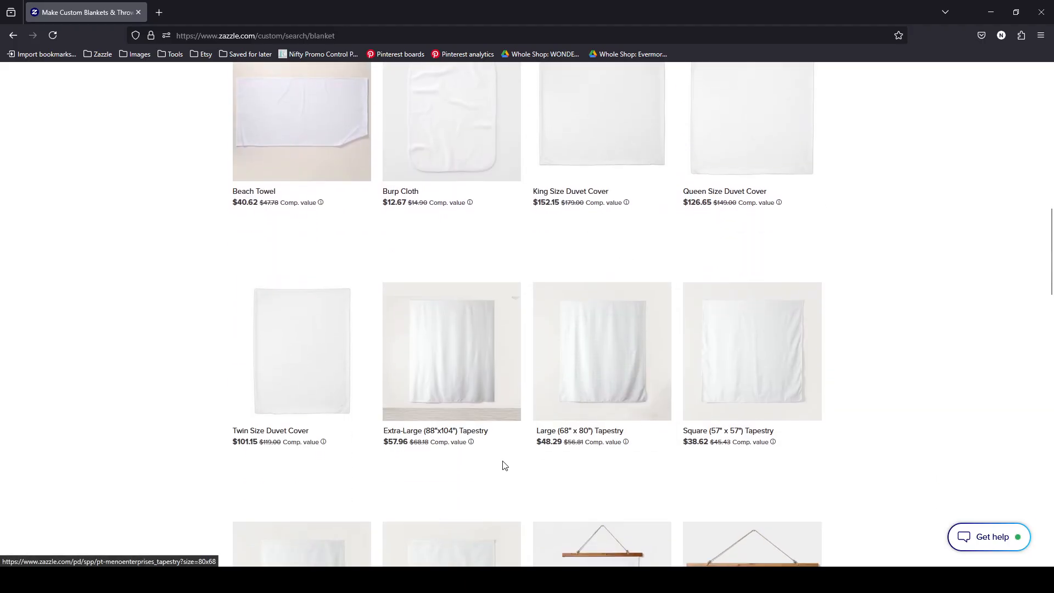
{"action": "scroll", "coordinate": [631, 419], "scroll_direction": "up", "scroll_amount": 4}
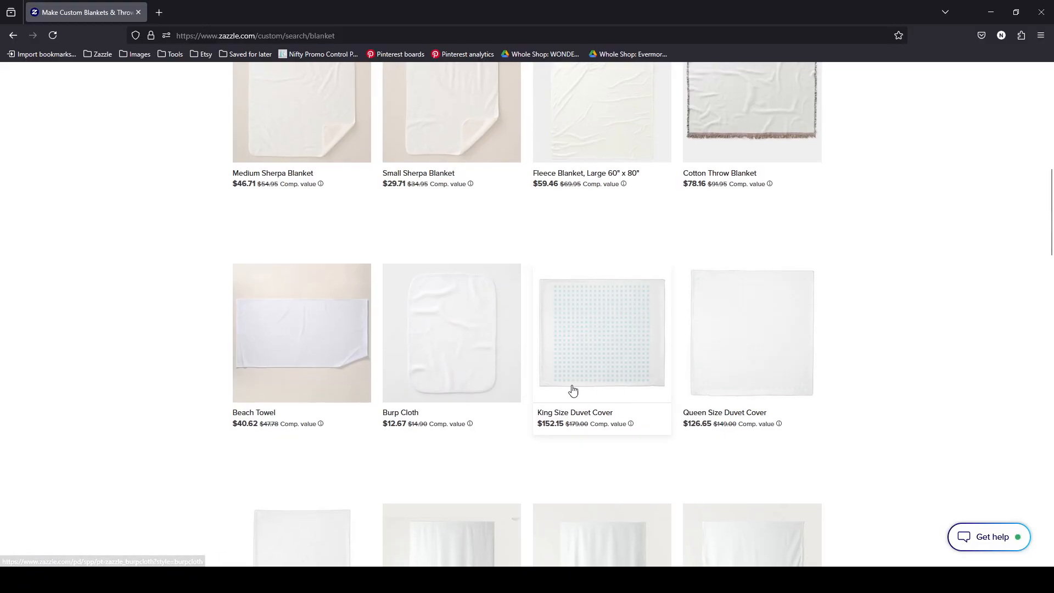
{"action": "scroll", "coordinate": [198, 418], "scroll_direction": "up", "scroll_amount": 7}
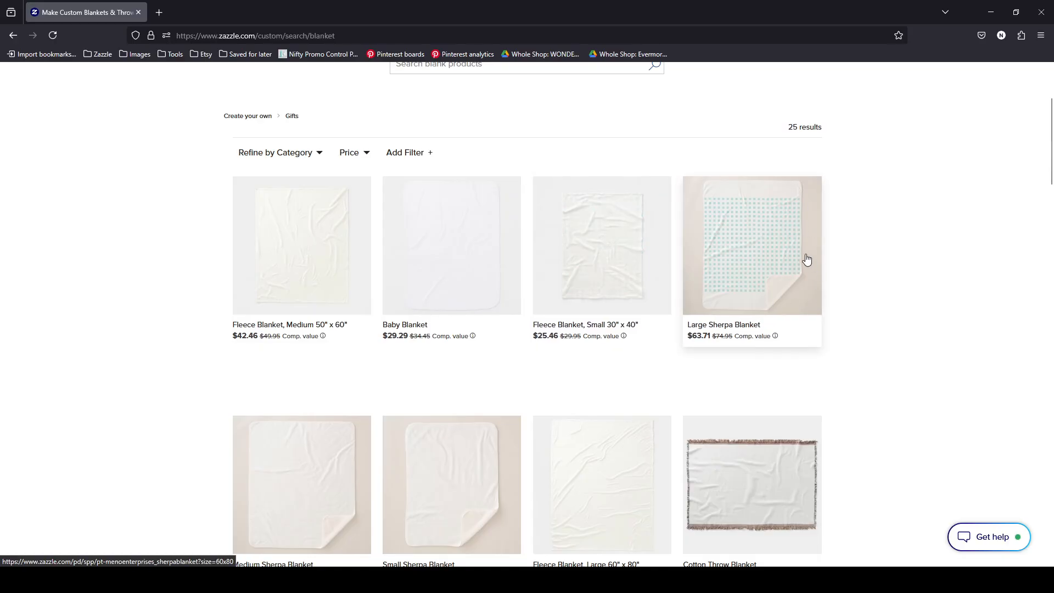
Choose the medium 50" x 60" fleece blanket and start adding a design to it
{"action": "left_click", "coordinate": [311, 277]}
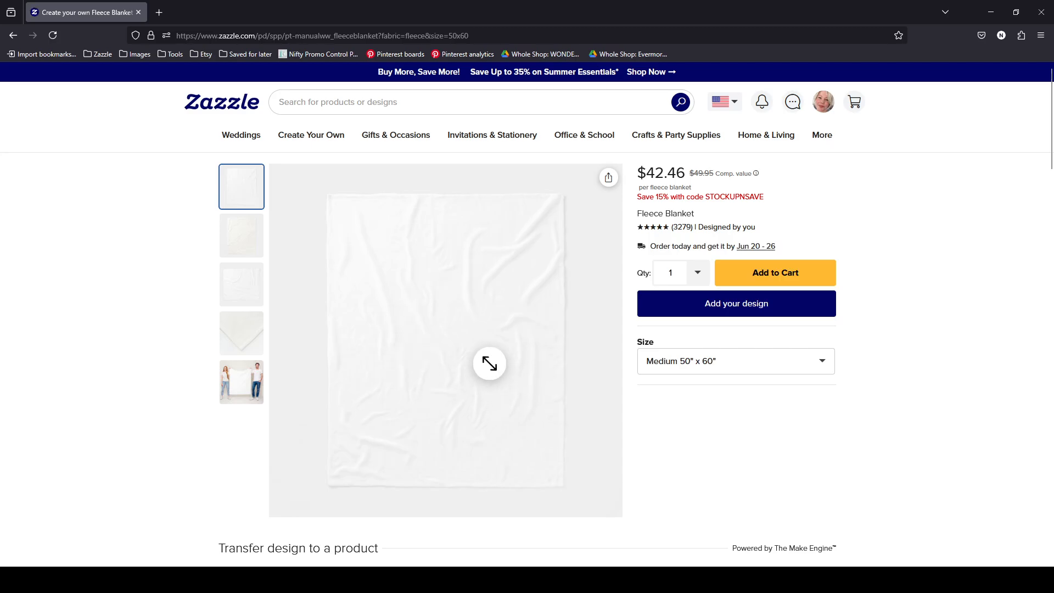
{"action": "left_click", "coordinate": [699, 307]}
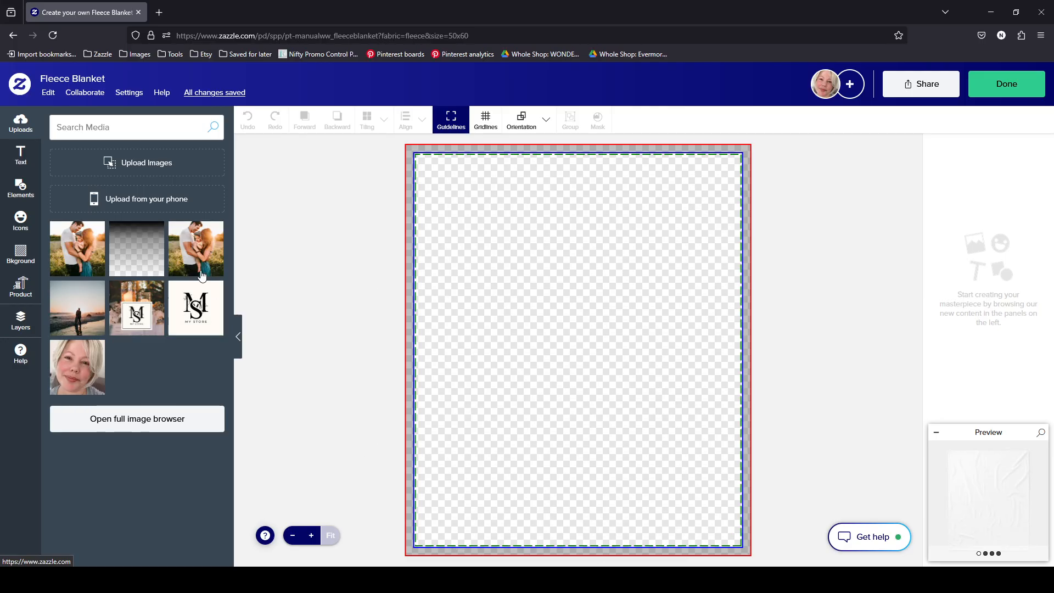
Add the uploaded family photo to the blanket and align it with the top edge of the design area
{"action": "left_click", "coordinate": [85, 247]}
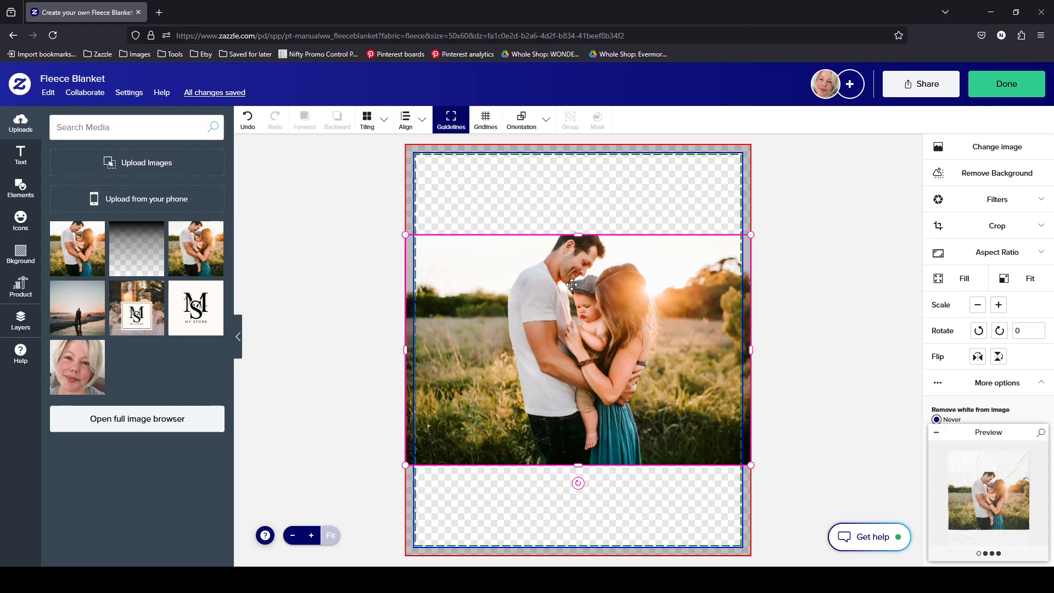
{"action": "left_click_drag", "start_coordinate": [574, 285], "coordinate": [577, 259]}
{"action": "left_click_drag", "start_coordinate": [577, 260], "coordinate": [578, 257]}
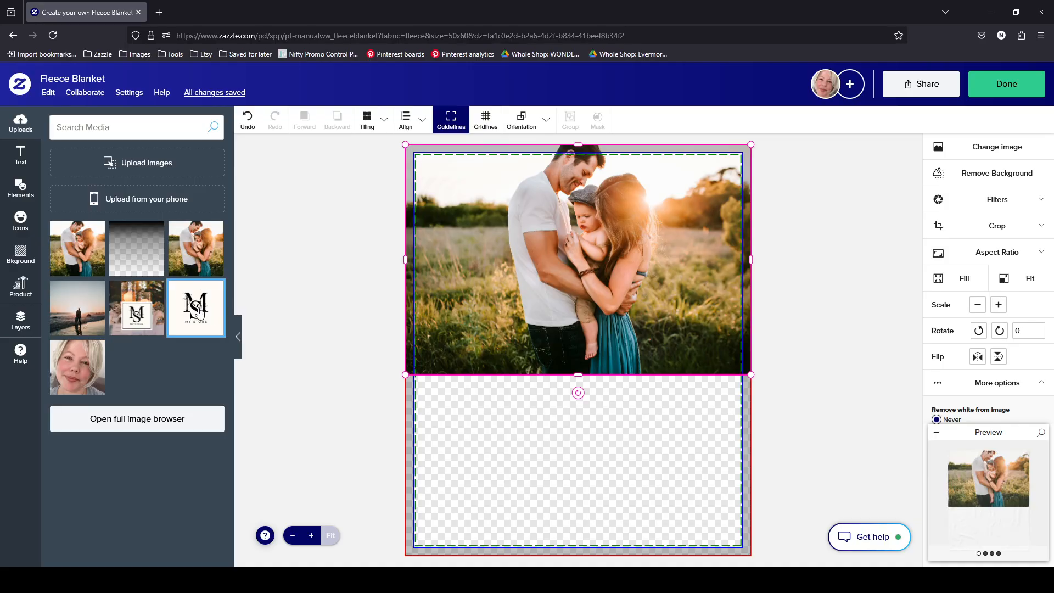
Add the uploaded MY STORE logo to the blanket and move it into the empty area below the photo
{"action": "left_click", "coordinate": [198, 313]}
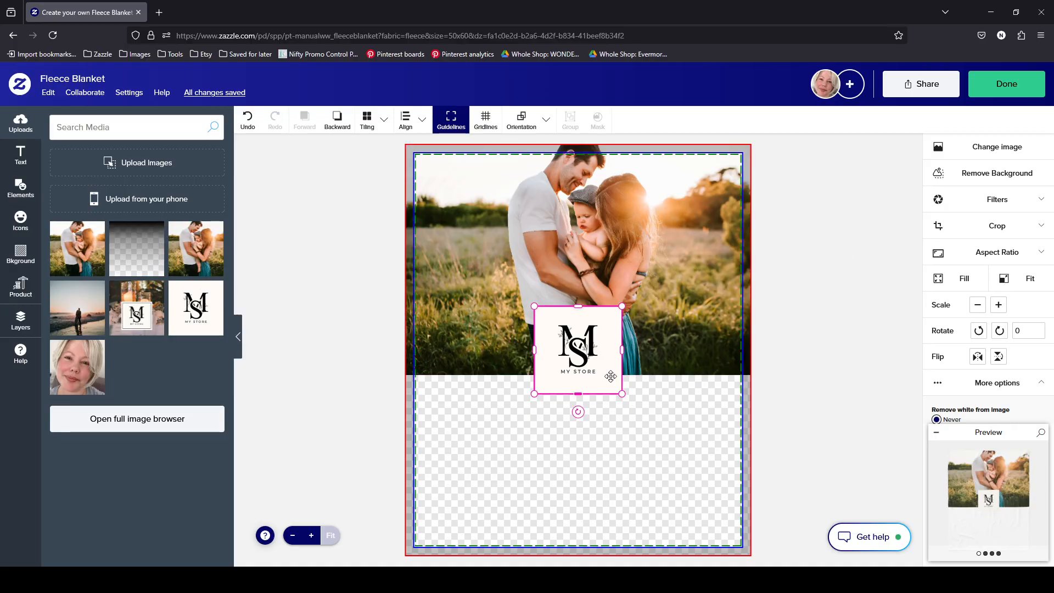
{"action": "left_click_drag", "start_coordinate": [609, 348], "coordinate": [608, 440]}
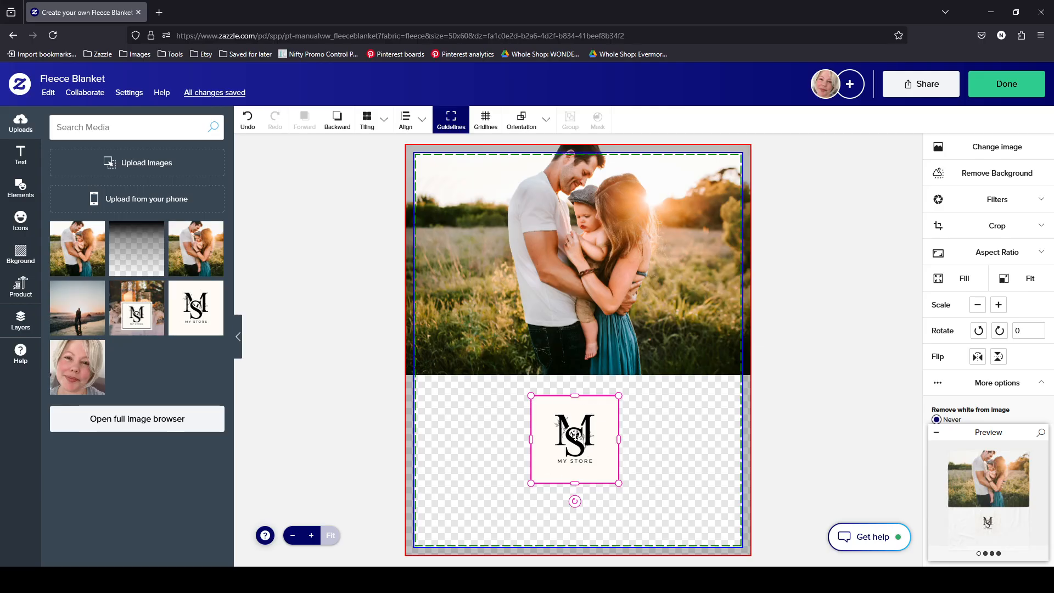
Move the family photo down until its lower edge overlaps the logo's area, and select the logo
{"action": "left_click", "coordinate": [621, 260]}
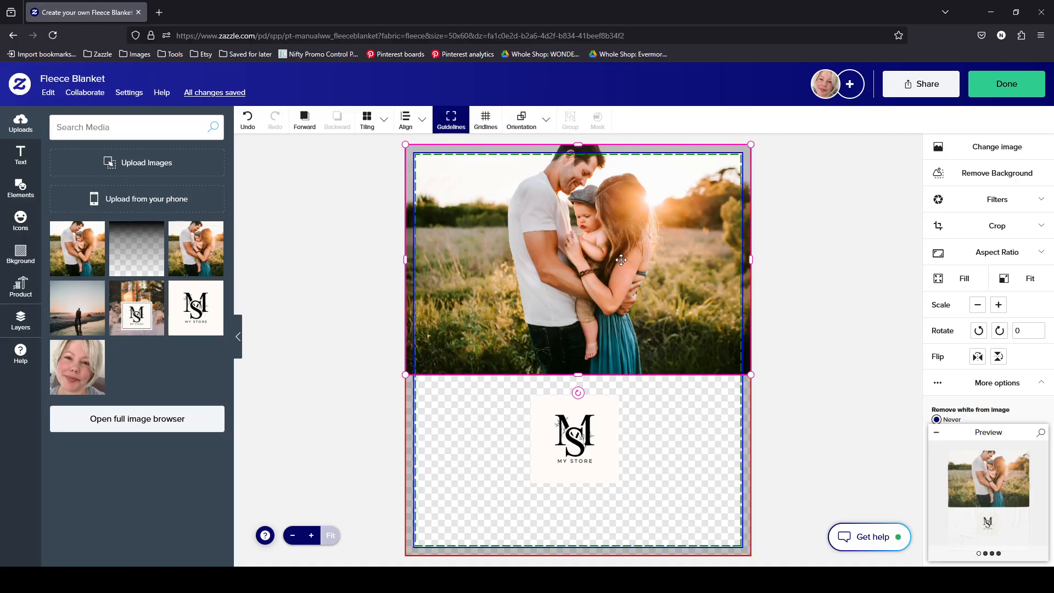
{"action": "left_click_drag", "start_coordinate": [621, 260], "coordinate": [653, 307]}
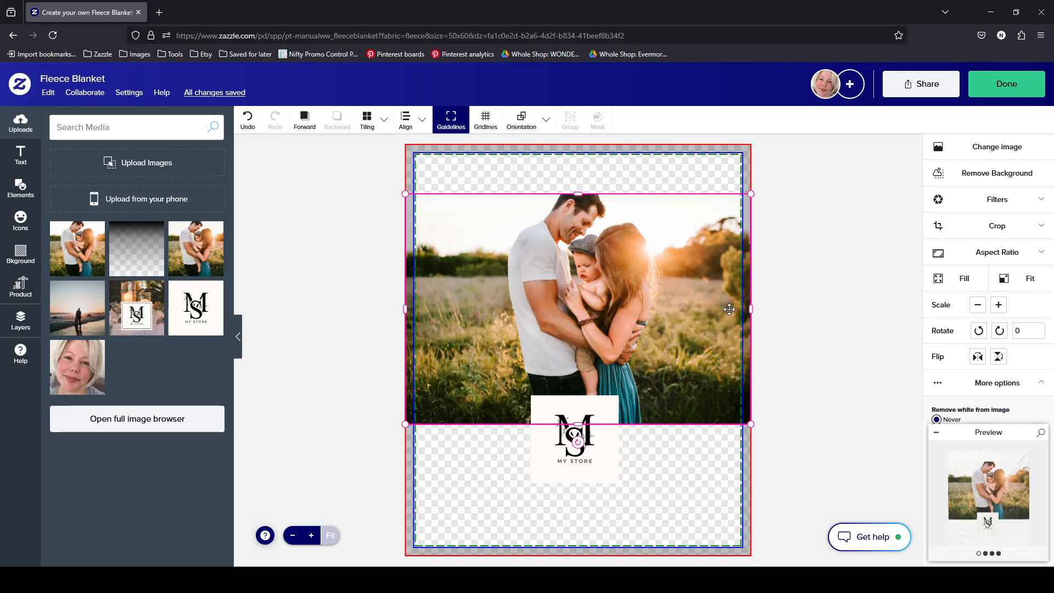
{"action": "left_click", "coordinate": [607, 439]}
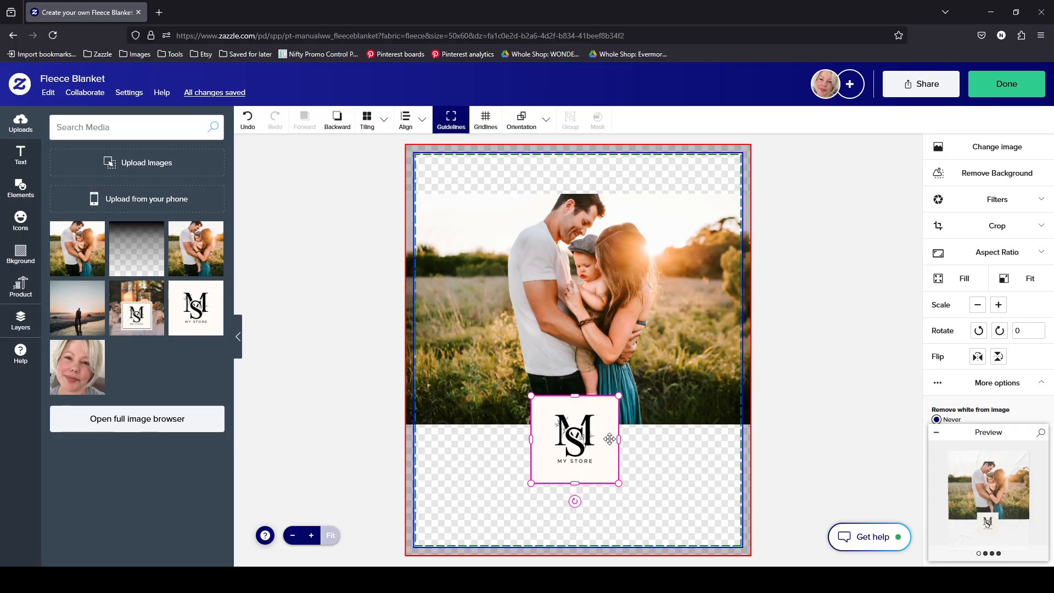
Delete the logo from the blanket and enlarge the family photo to fill the whole design area
{"action": "key", "text": "Delete"}
{"action": "left_click", "coordinate": [653, 339]}
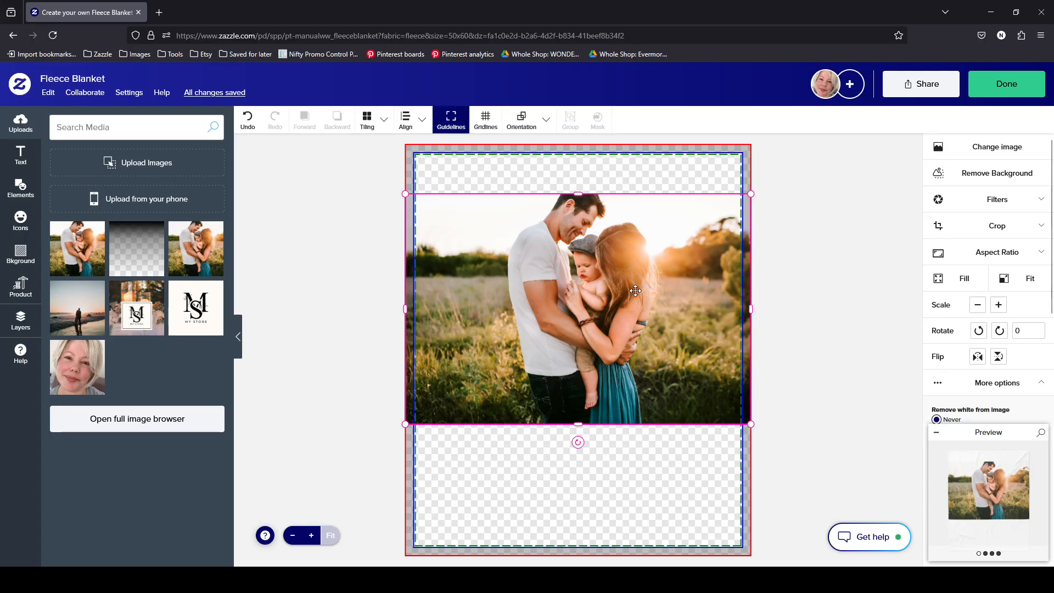
{"action": "left_click", "coordinate": [961, 284]}
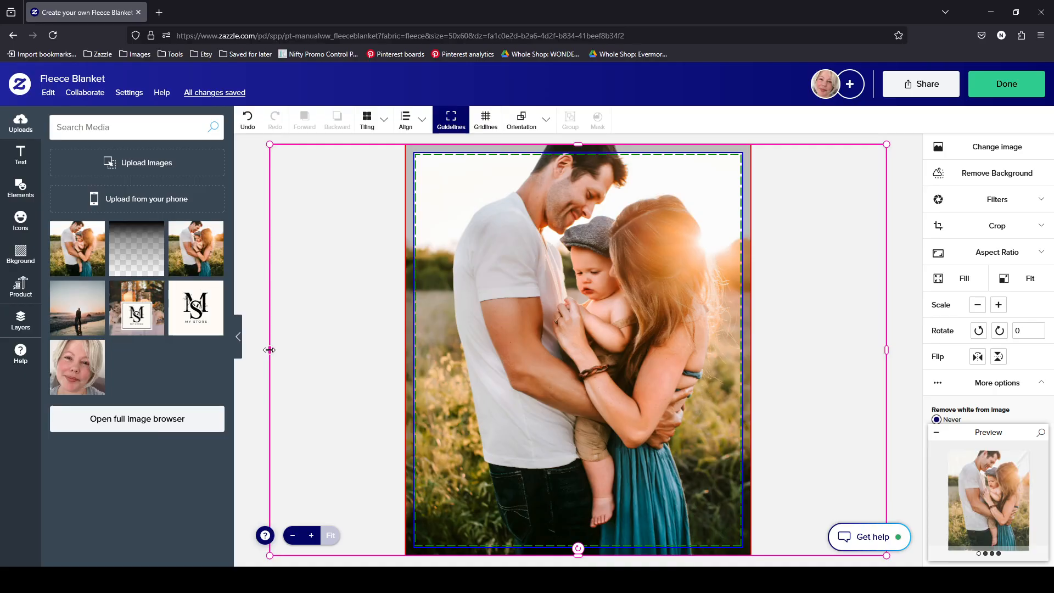
Crop the family photo's two sides to the edges of the design area and apply Fill again
{"action": "left_click_drag", "start_coordinate": [269, 349], "coordinate": [388, 358]}
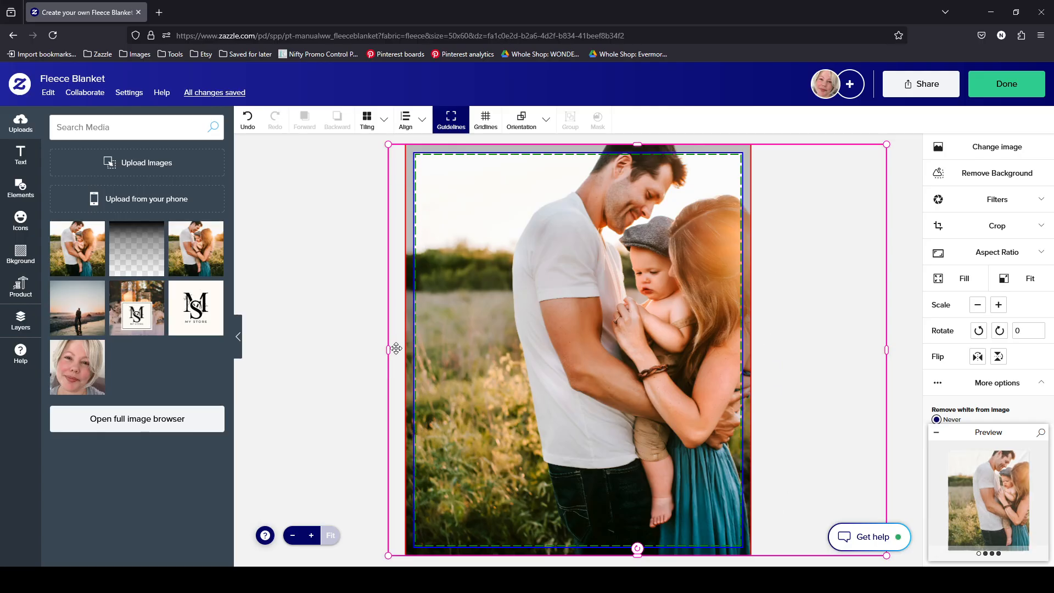
{"action": "left_click_drag", "start_coordinate": [387, 349], "coordinate": [405, 354]}
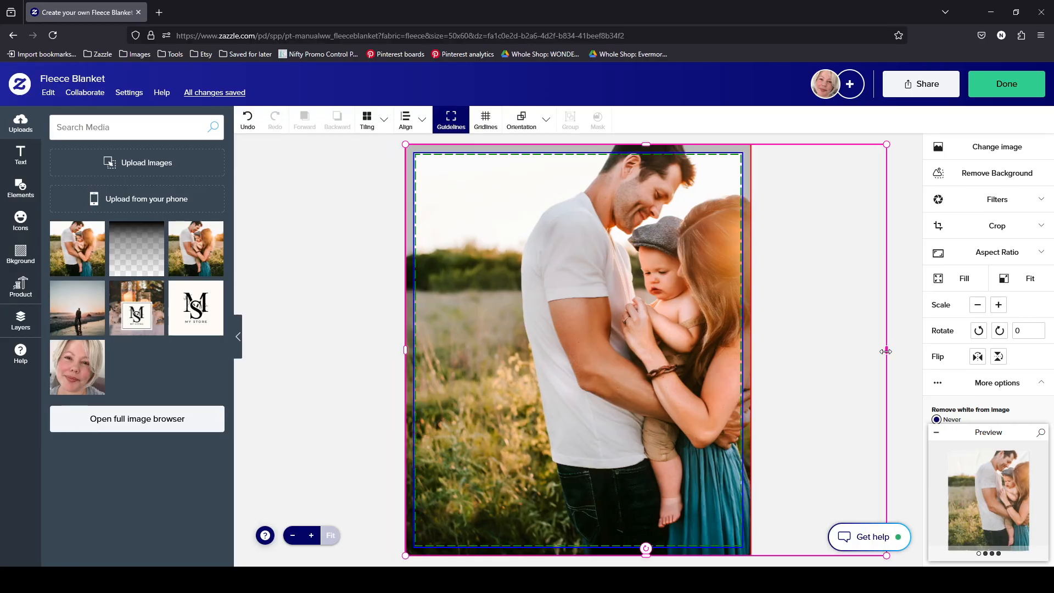
{"action": "left_click_drag", "start_coordinate": [884, 348], "coordinate": [751, 360]}
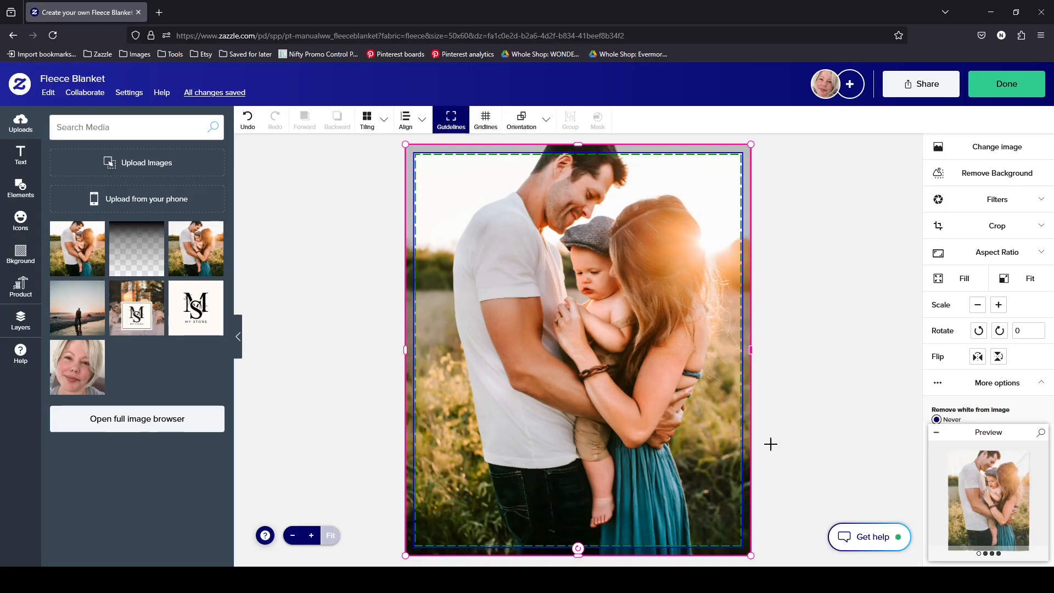
{"action": "left_click", "coordinate": [960, 285]}
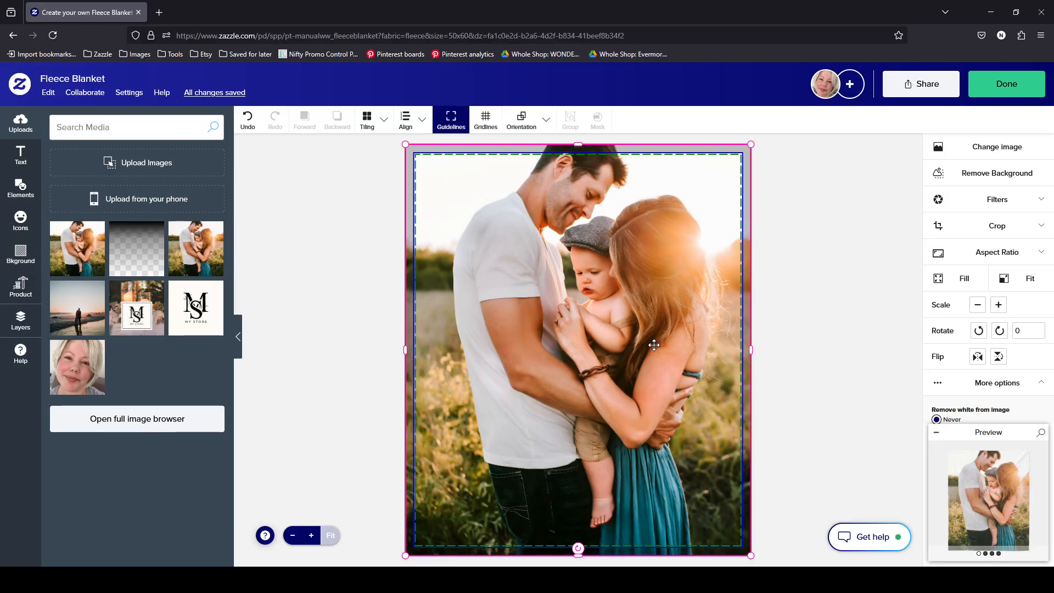
Check the enlarged product preview, including the In Situ view, and return to the design
{"action": "left_click", "coordinate": [998, 493]}
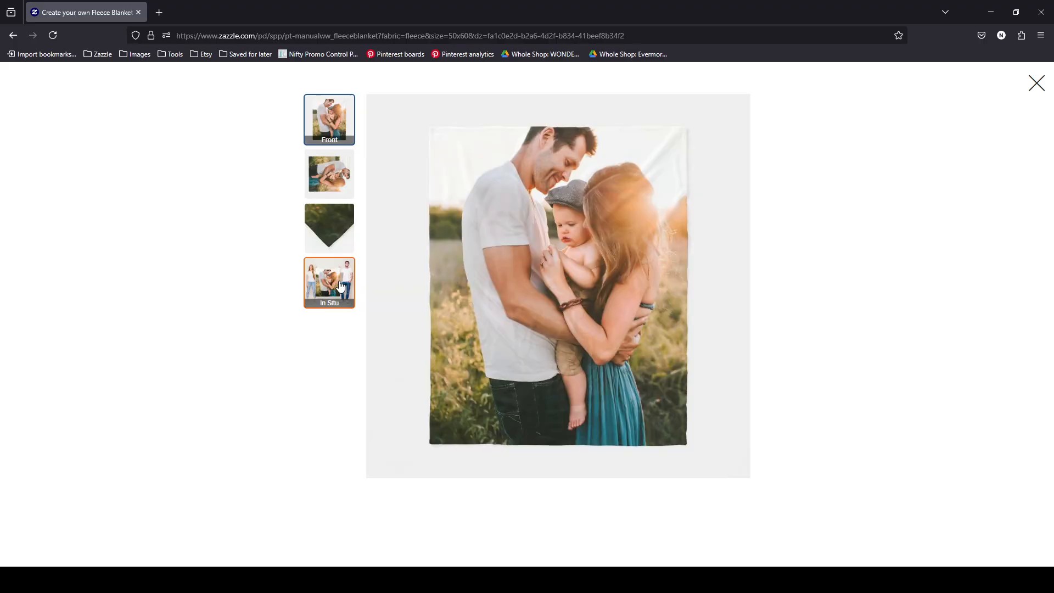
{"action": "left_click", "coordinate": [341, 286]}
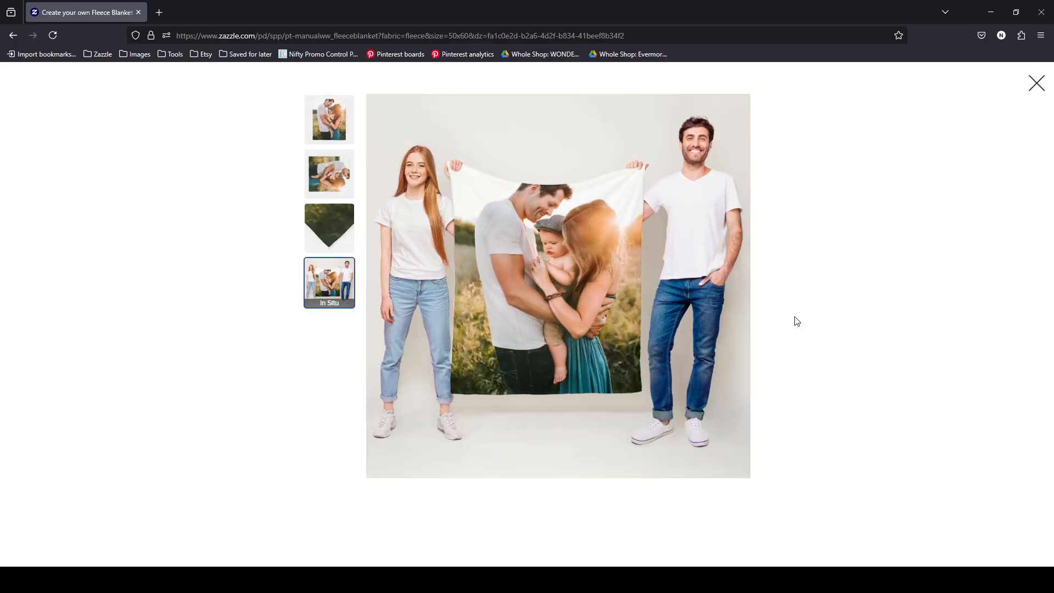
{"action": "left_click", "coordinate": [1035, 83]}
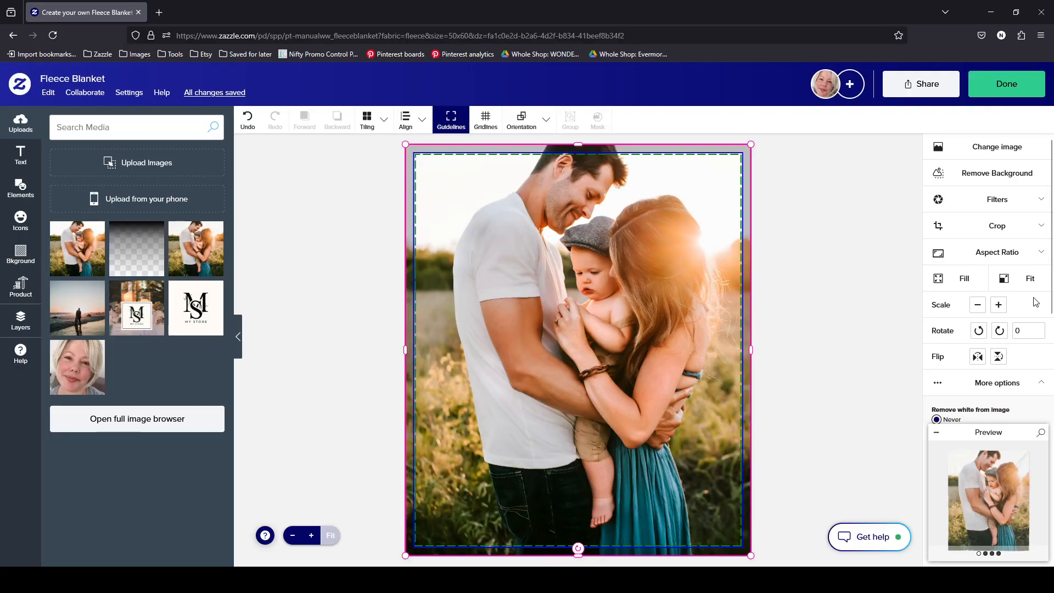
Make the family photo a template object and enter image1 as its URL parameter name
{"action": "scroll", "coordinate": [1034, 302], "scroll_direction": "down", "scroll_amount": 3}
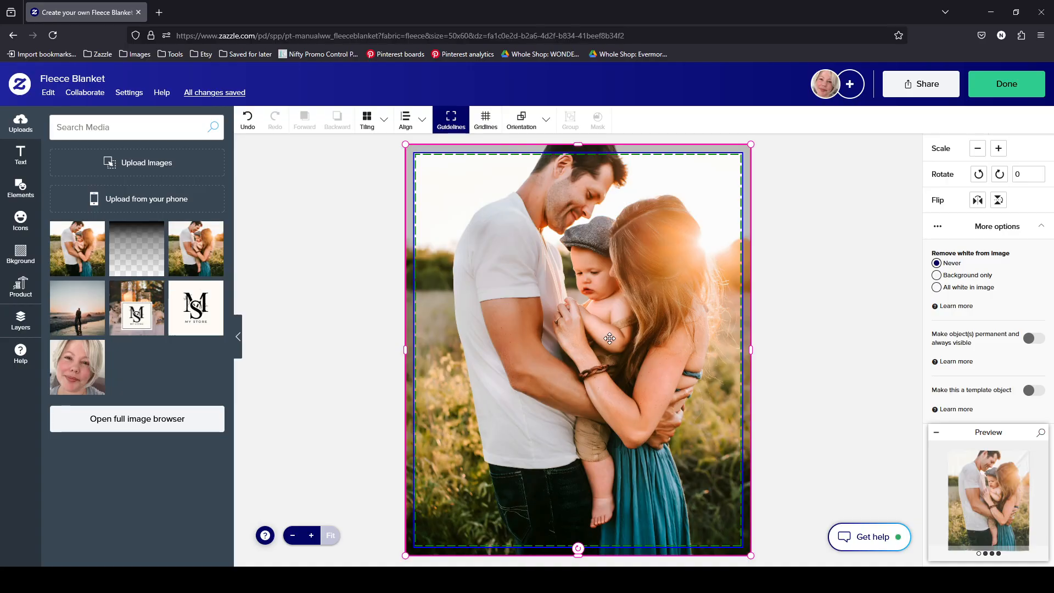
{"action": "left_click", "coordinate": [1038, 392]}
{"action": "scroll", "coordinate": [1003, 371], "scroll_direction": "down", "scroll_amount": 5}
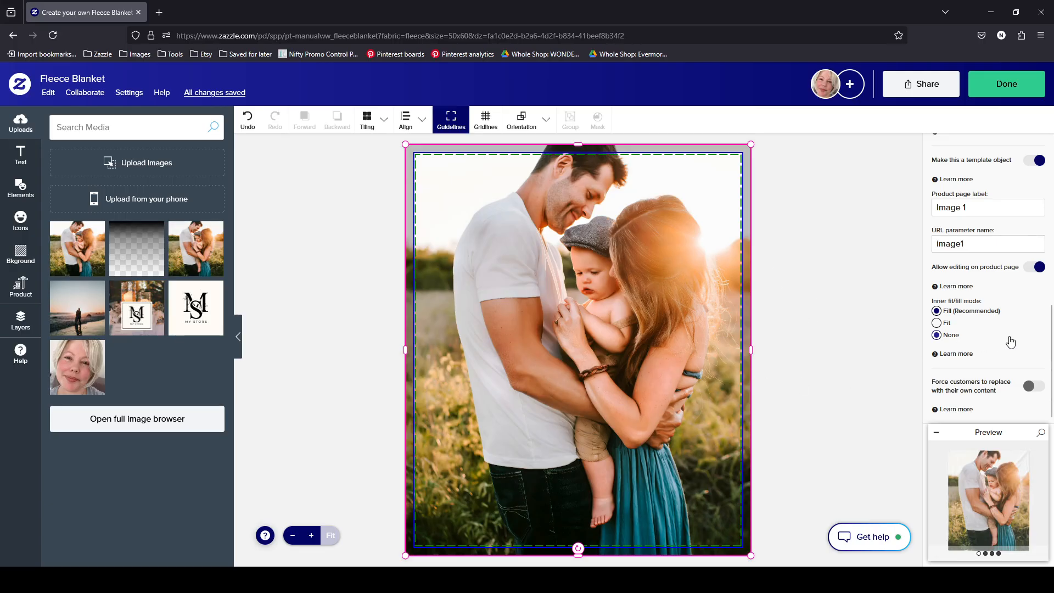
{"action": "scroll", "coordinate": [1010, 340], "scroll_direction": "up", "scroll_amount": 2}
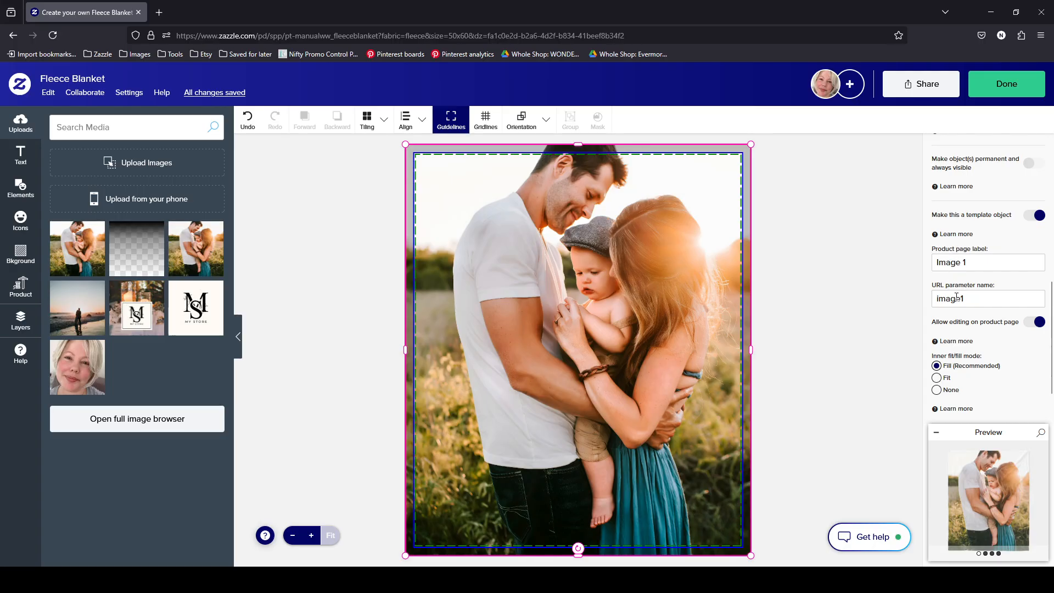
{"action": "double_click", "coordinate": [937, 299]}
{"action": "type", "text": "image1"}
Add the uploaded beach couple photo over the family photo, make it a template object and select its product page label text
{"action": "left_click", "coordinate": [83, 308]}
{"action": "left_click", "coordinate": [96, 311]}
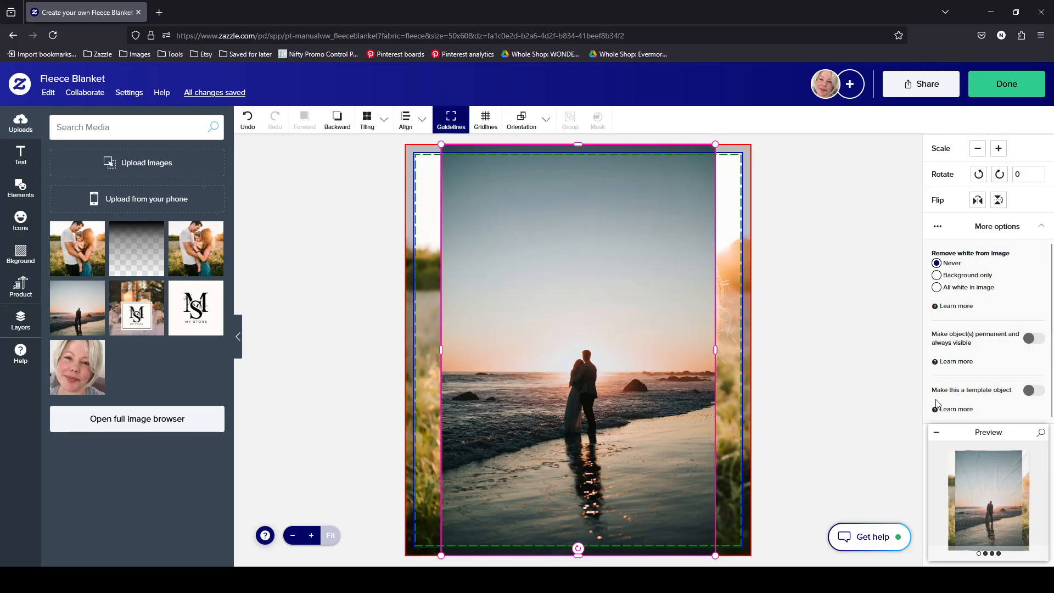
{"action": "left_click", "coordinate": [1033, 390]}
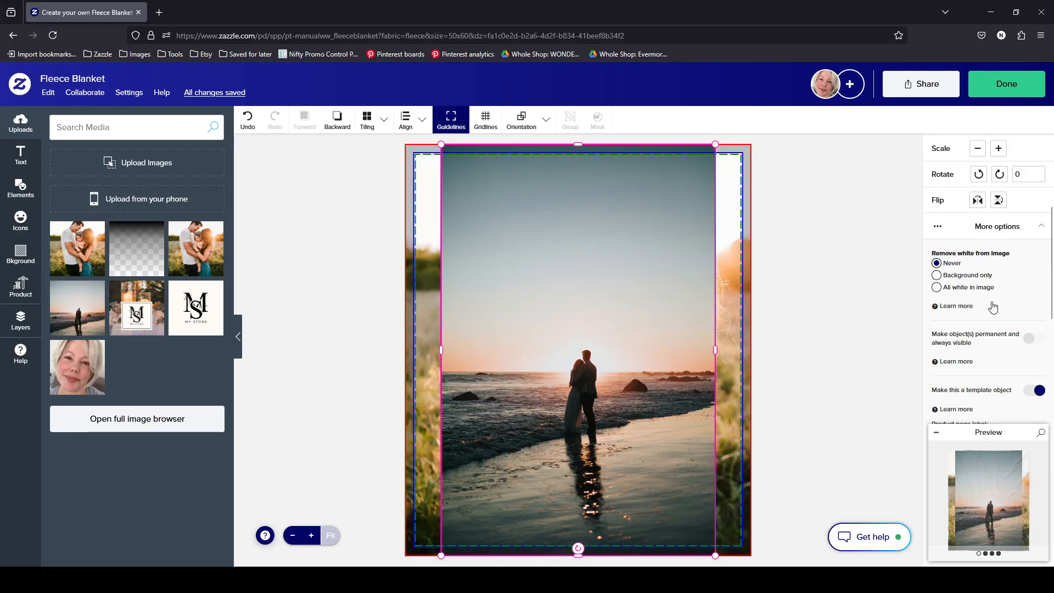
{"action": "scroll", "coordinate": [994, 307], "scroll_direction": "down", "scroll_amount": 4}
{"action": "scroll", "coordinate": [986, 237], "scroll_direction": "up", "scroll_amount": 1}
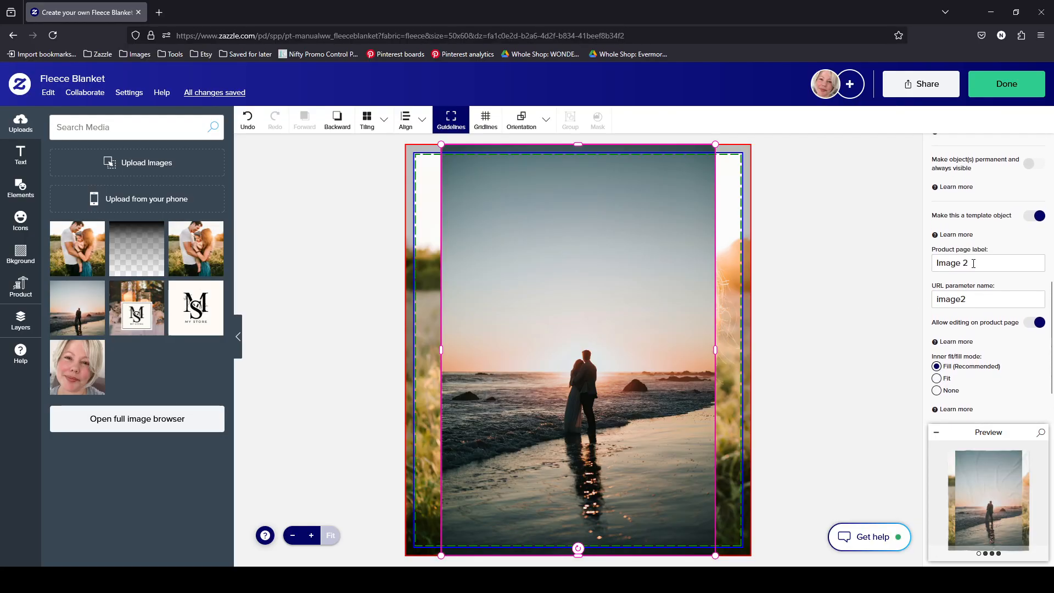
{"action": "left_click_drag", "start_coordinate": [973, 263], "coordinate": [932, 280]}
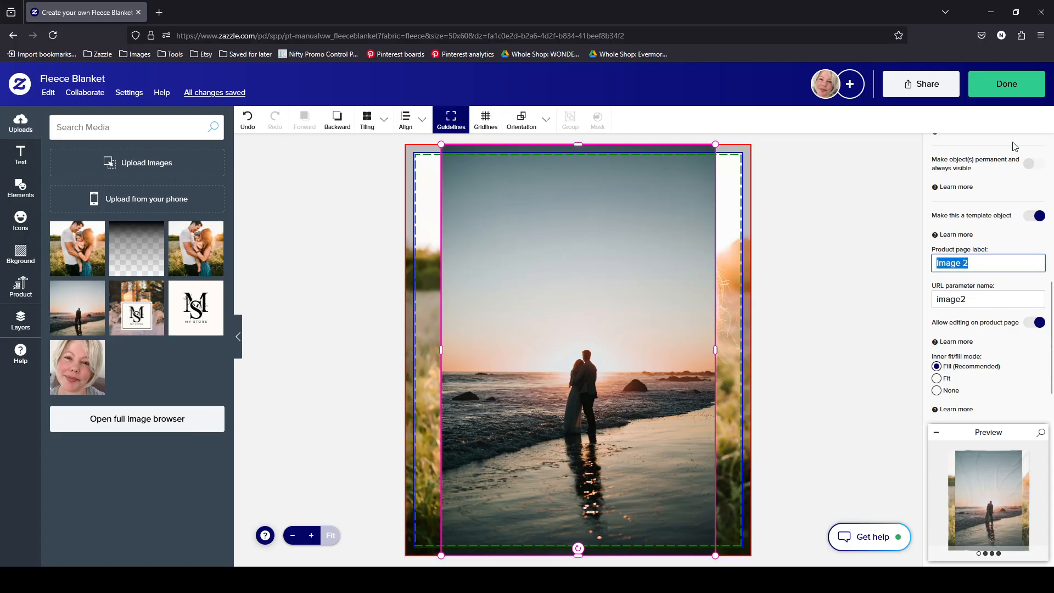
Finish the design to inspect the template personalization options on the product page, and reopen it in the design tool
{"action": "left_click", "coordinate": [1009, 87]}
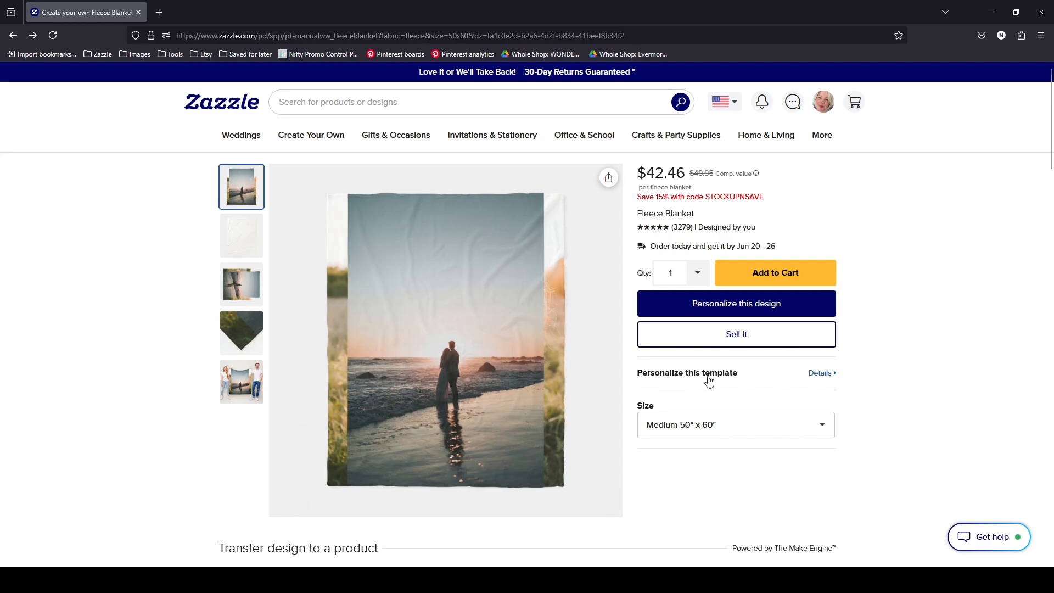
{"action": "left_click", "coordinate": [822, 373]}
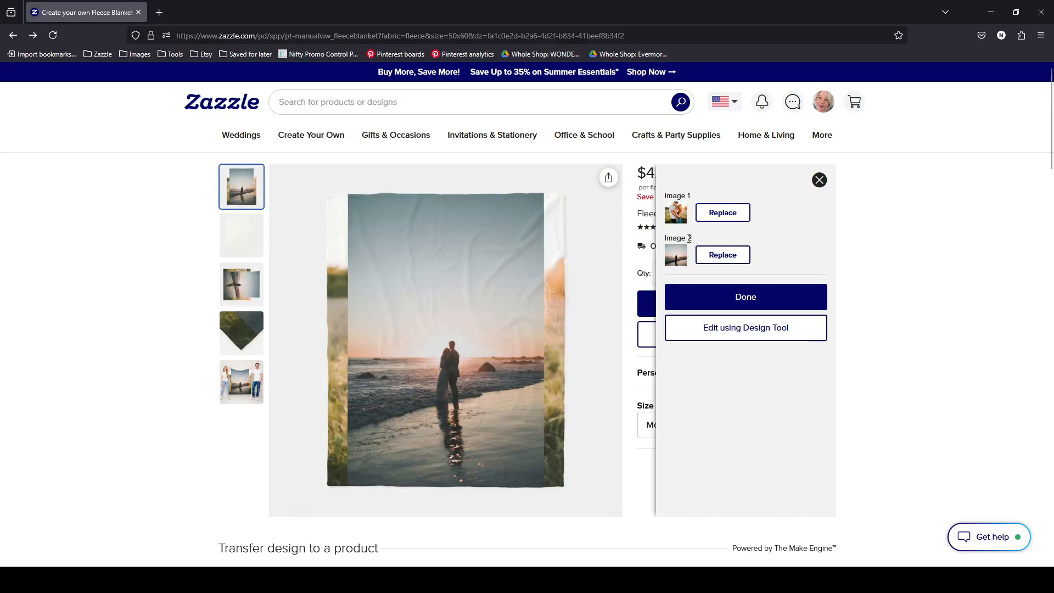
{"action": "left_click", "coordinate": [743, 330]}
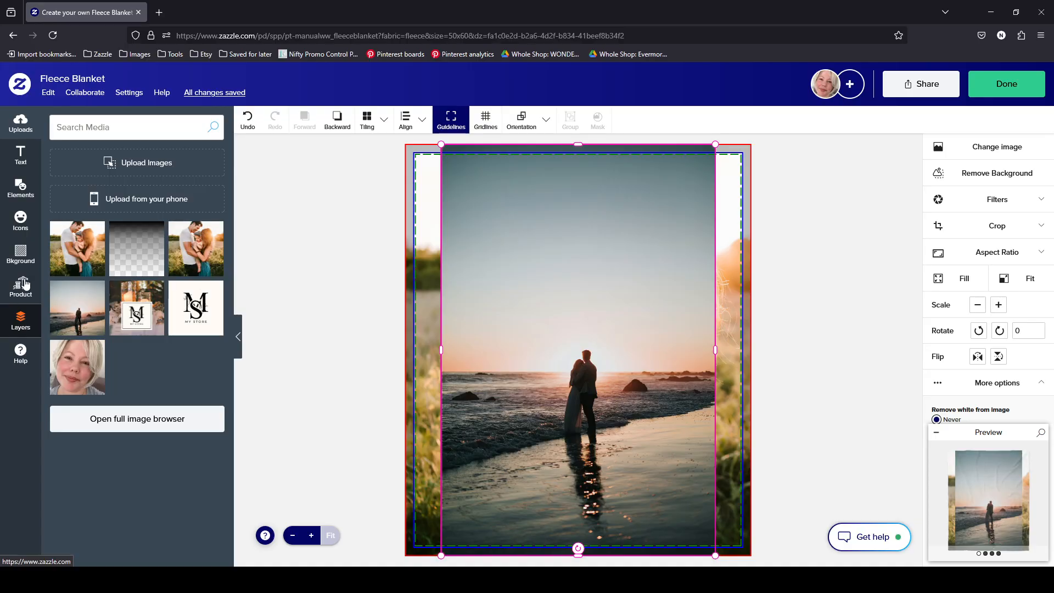
Hide the Image 2 layer, and switch the Image 1 layer's visibility off and back on
{"action": "left_click", "coordinate": [20, 323]}
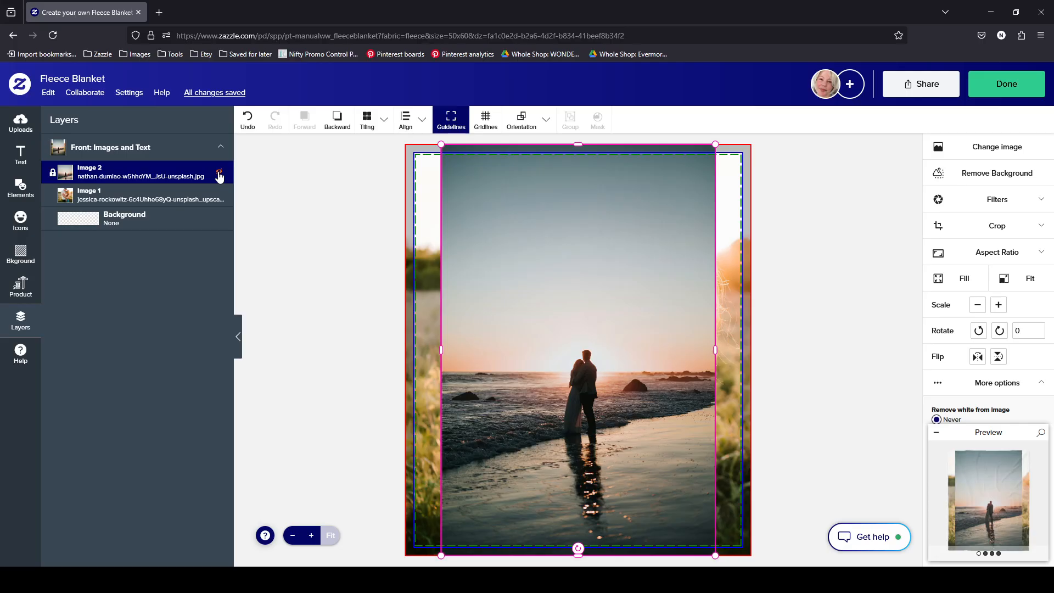
{"action": "left_click", "coordinate": [219, 173]}
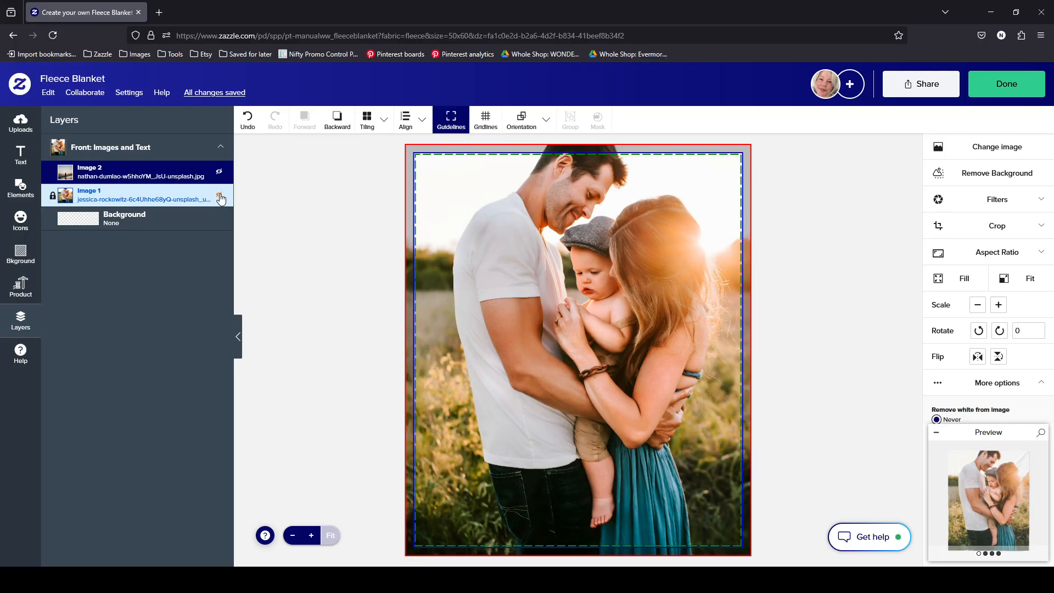
{"action": "left_click", "coordinate": [220, 198]}
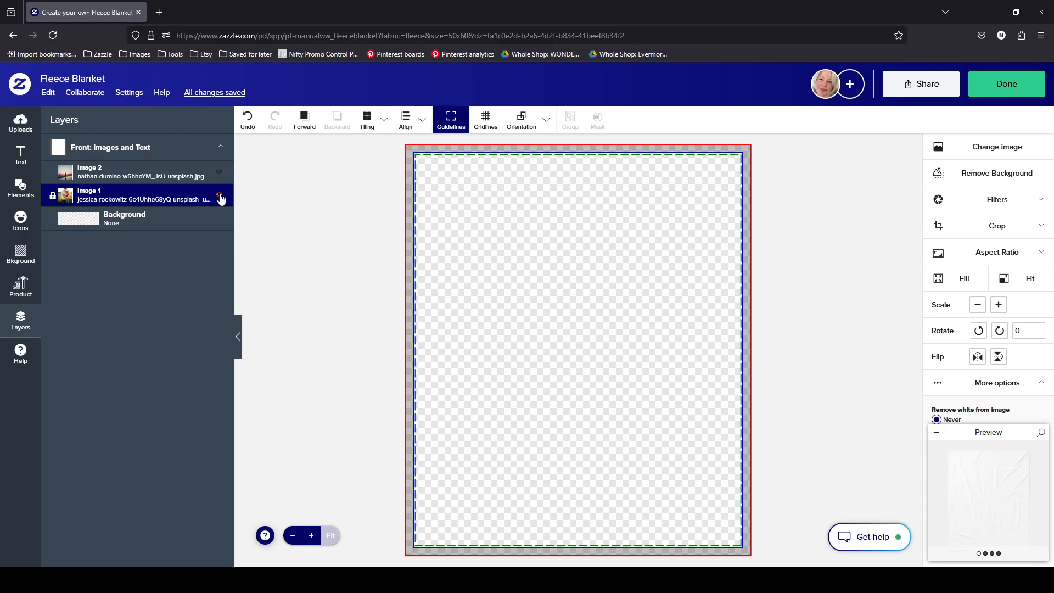
{"action": "left_click", "coordinate": [220, 198]}
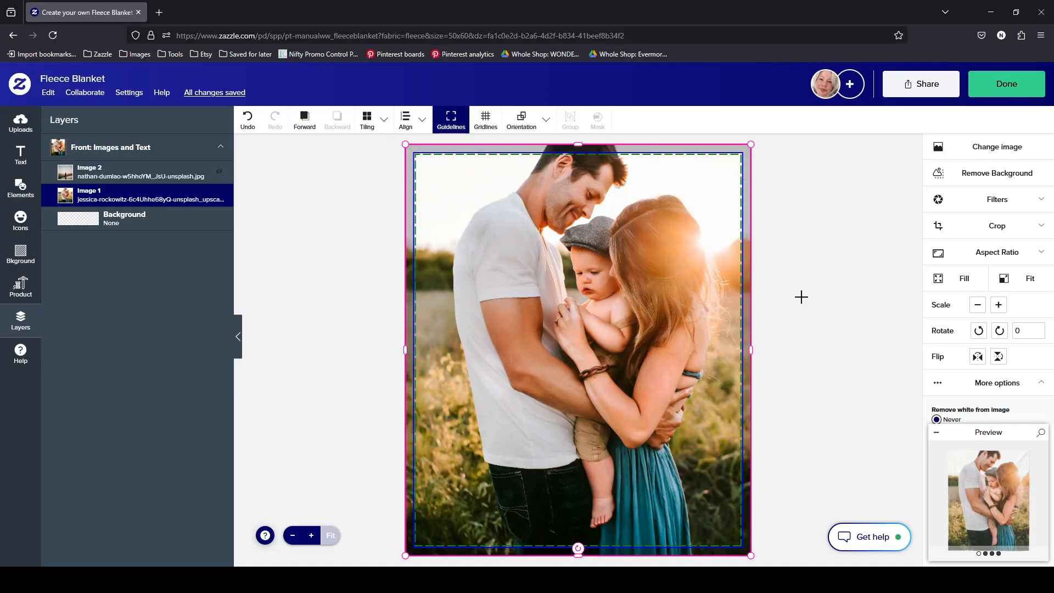
Set the family photo's product page label to Photo and review its other template object settings
{"action": "scroll", "coordinate": [982, 285], "scroll_direction": "down", "scroll_amount": 3}
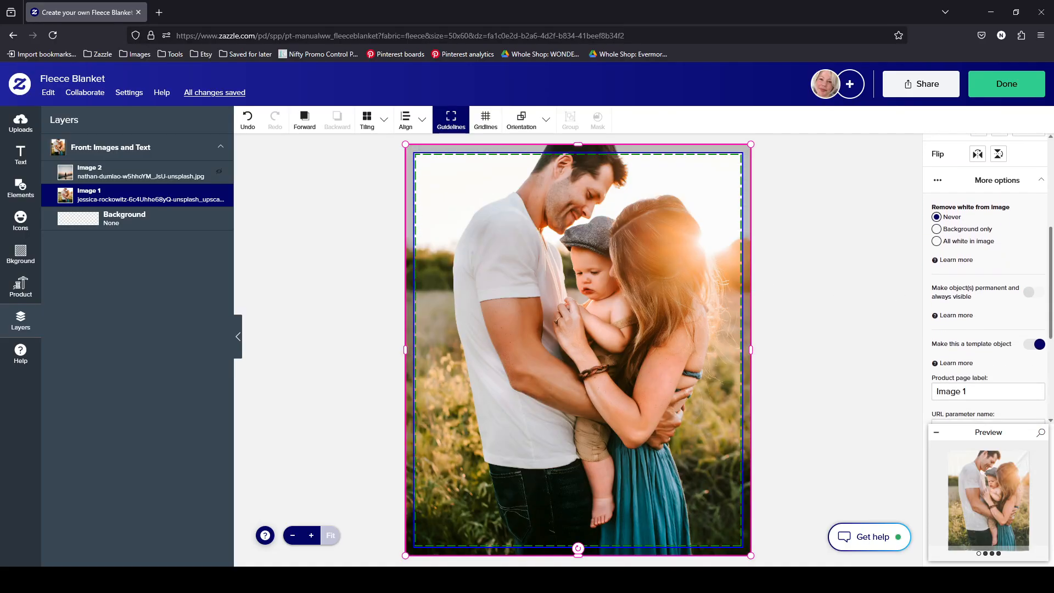
{"action": "scroll", "coordinate": [1032, 302], "scroll_direction": "down", "scroll_amount": 4}
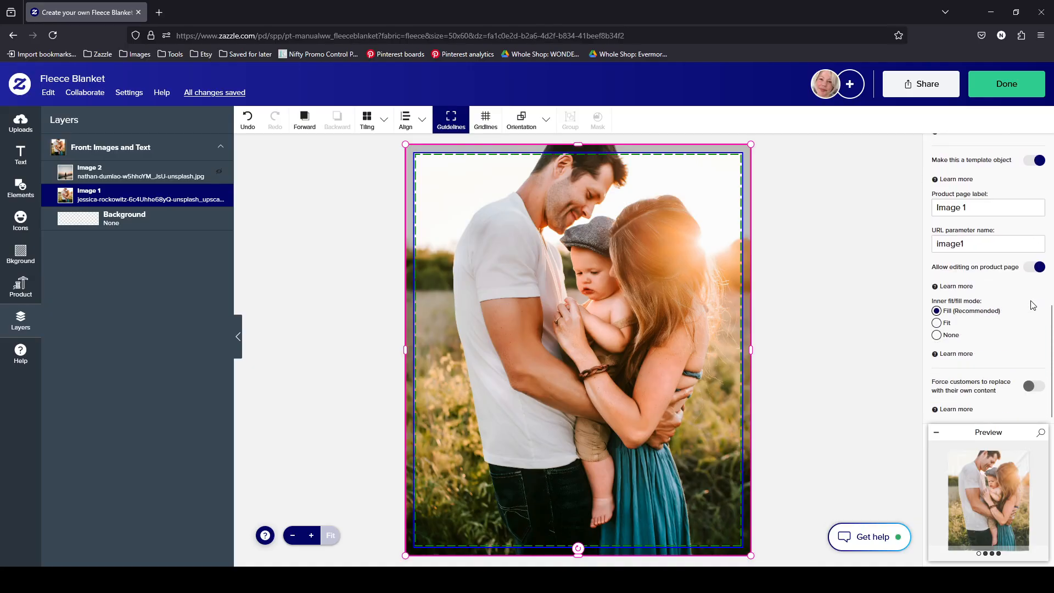
{"action": "scroll", "coordinate": [1032, 305], "scroll_direction": "up", "scroll_amount": 2}
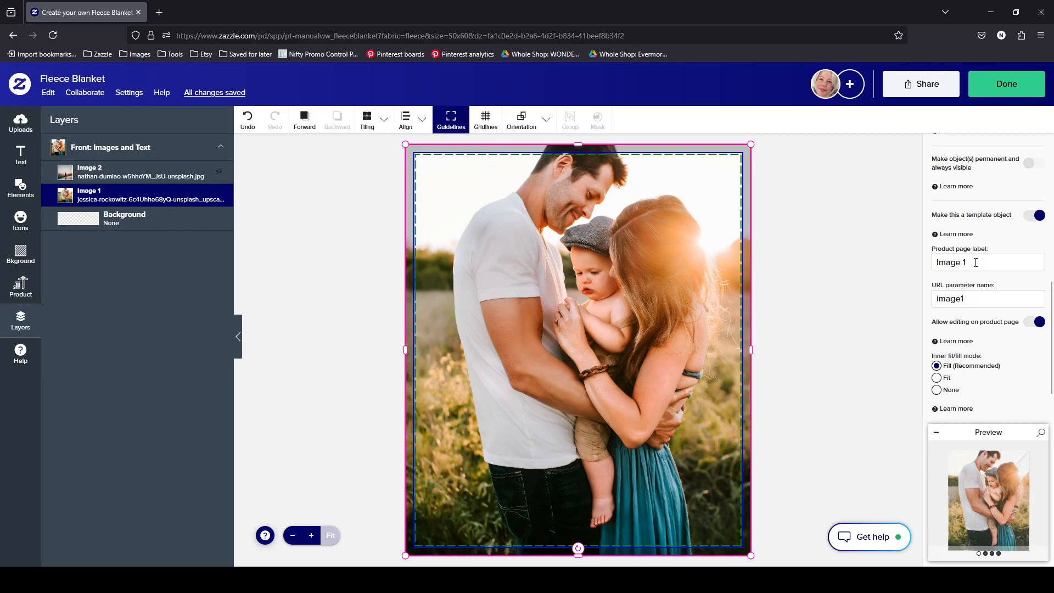
{"action": "left_click", "coordinate": [975, 262]}
{"action": "triple_click", "coordinate": [980, 262]}
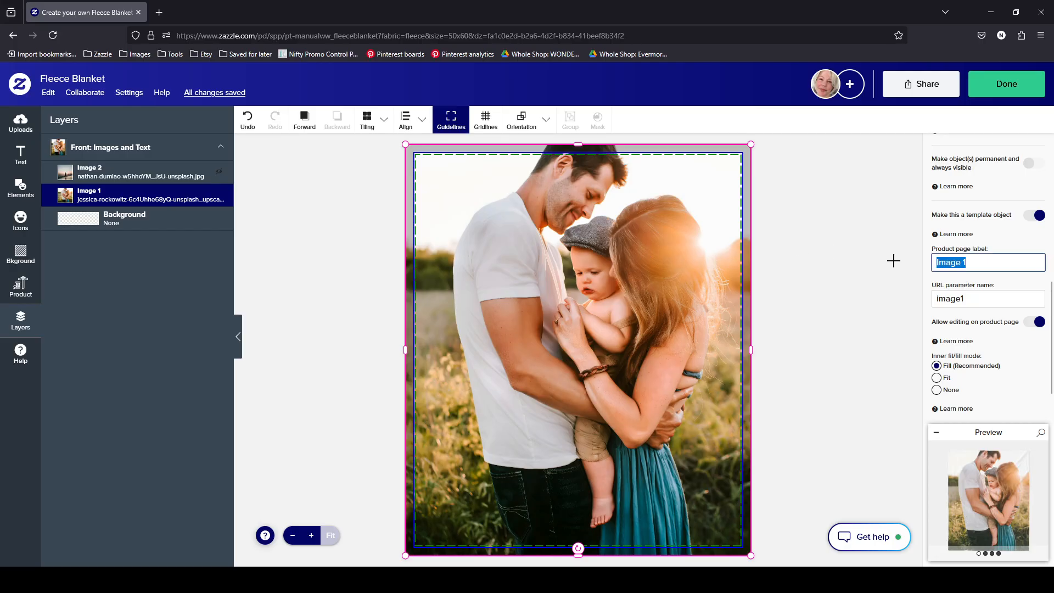
{"action": "type", "text": "Photo"}
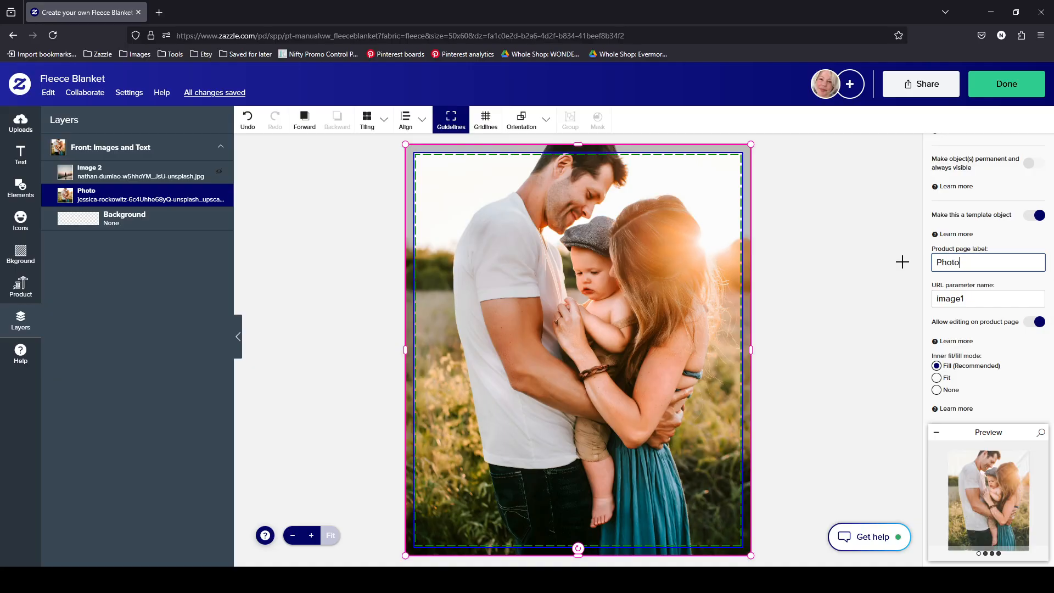
{"action": "left_click", "coordinate": [944, 299]}
{"action": "scroll", "coordinate": [997, 382], "scroll_direction": "down", "scroll_amount": 1}
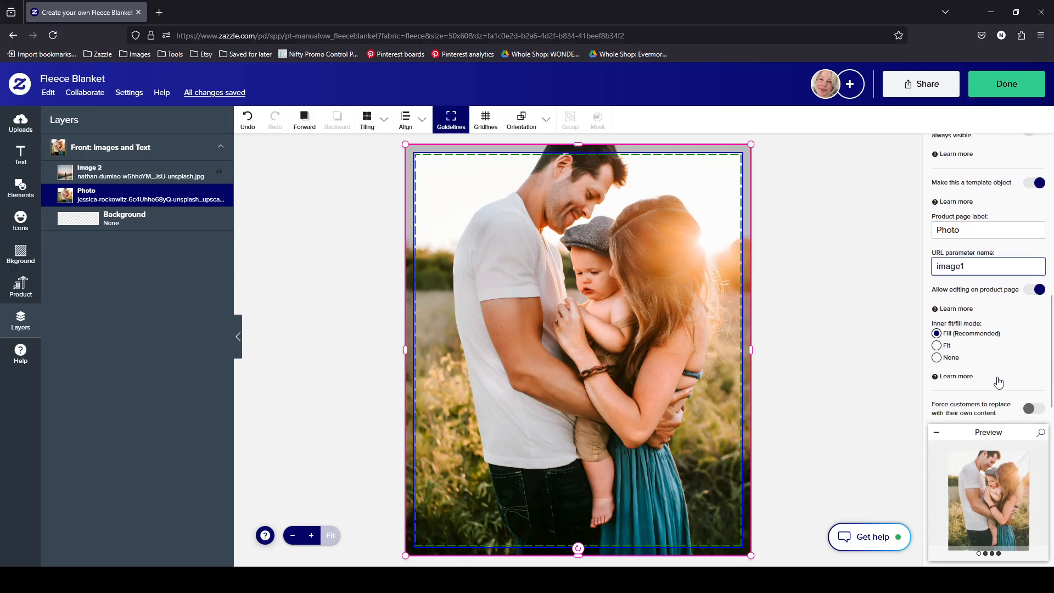
{"action": "scroll", "coordinate": [998, 382], "scroll_direction": "down", "scroll_amount": 1}
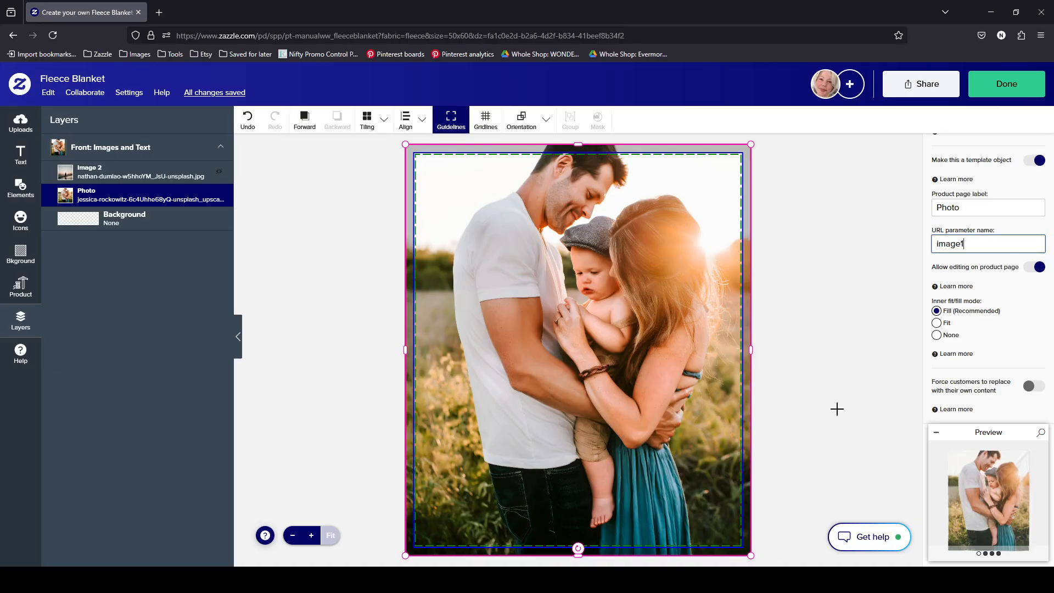
{"action": "scroll", "coordinate": [1015, 333], "scroll_direction": "up", "scroll_amount": 1}
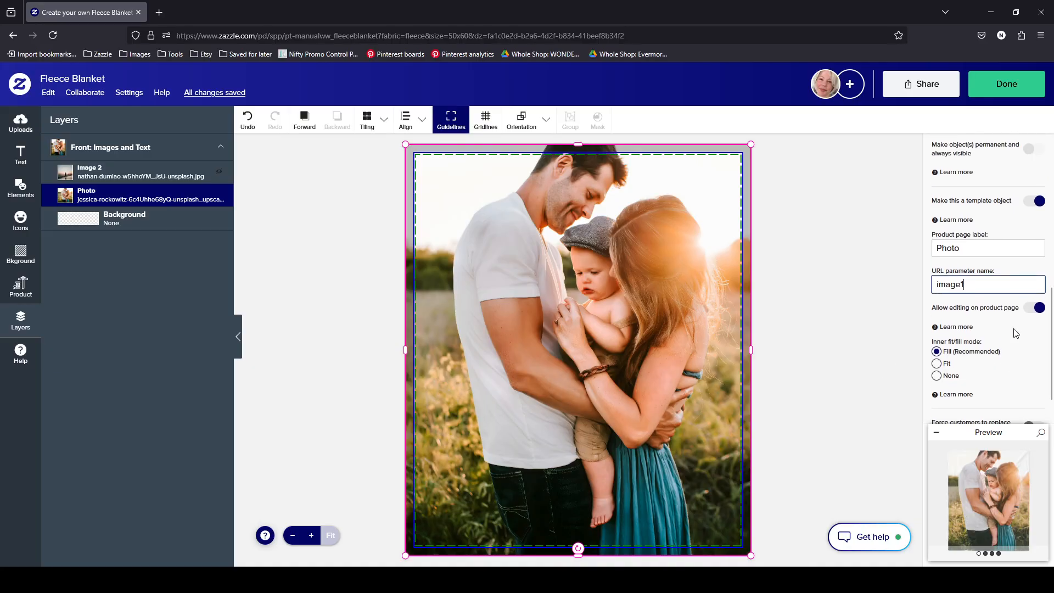
{"action": "scroll", "coordinate": [1015, 333], "scroll_direction": "down", "scroll_amount": 1}
Replace the Photo layer's image with the beach couple photo and open the enlarged product preview
{"action": "scroll", "coordinate": [1015, 334], "scroll_direction": "up", "scroll_amount": 10}
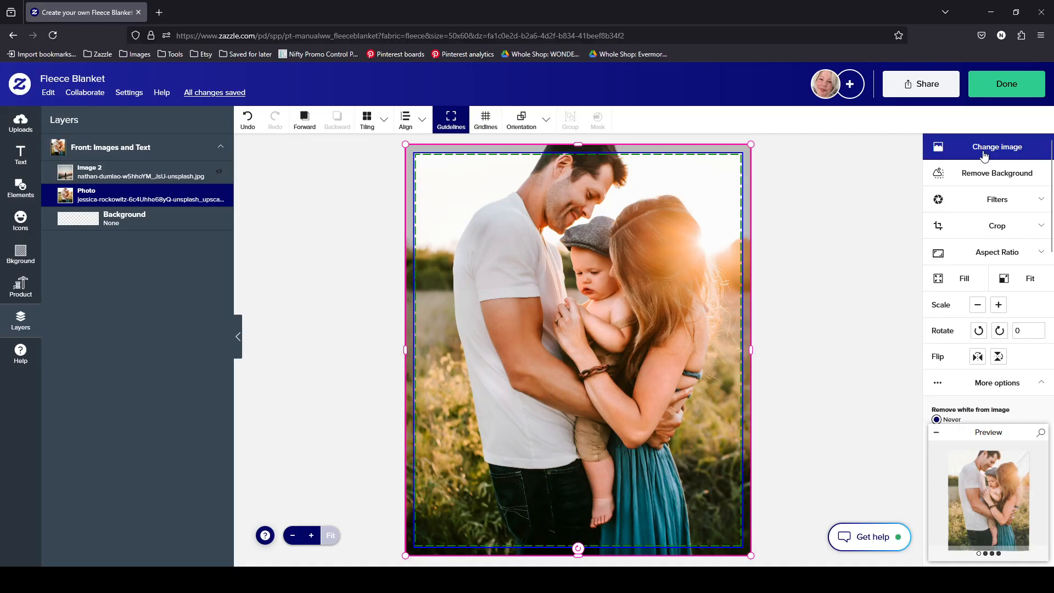
{"action": "left_click", "coordinate": [985, 156]}
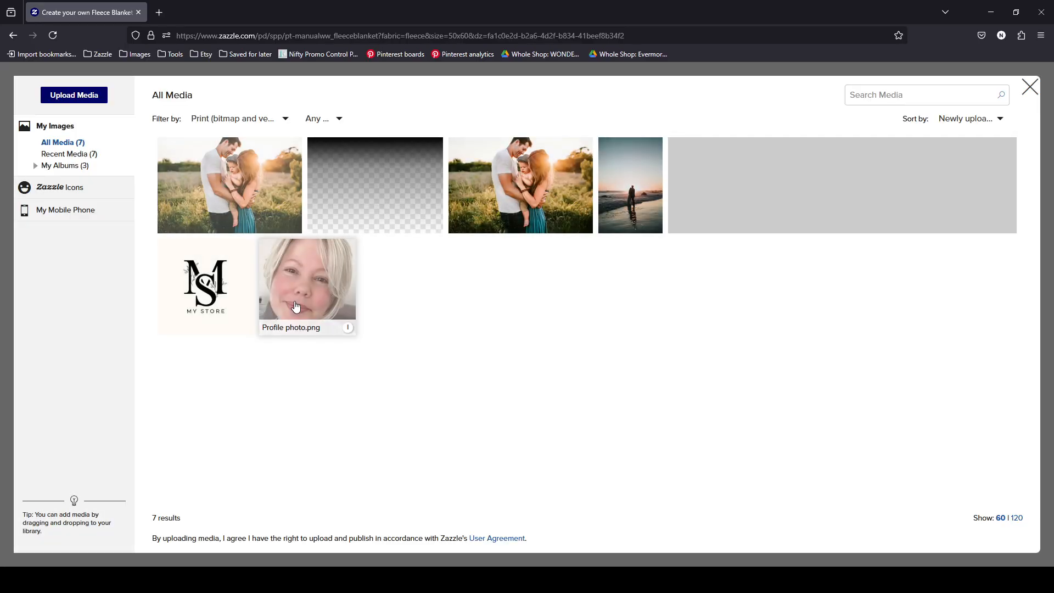
{"action": "left_click", "coordinate": [637, 179]}
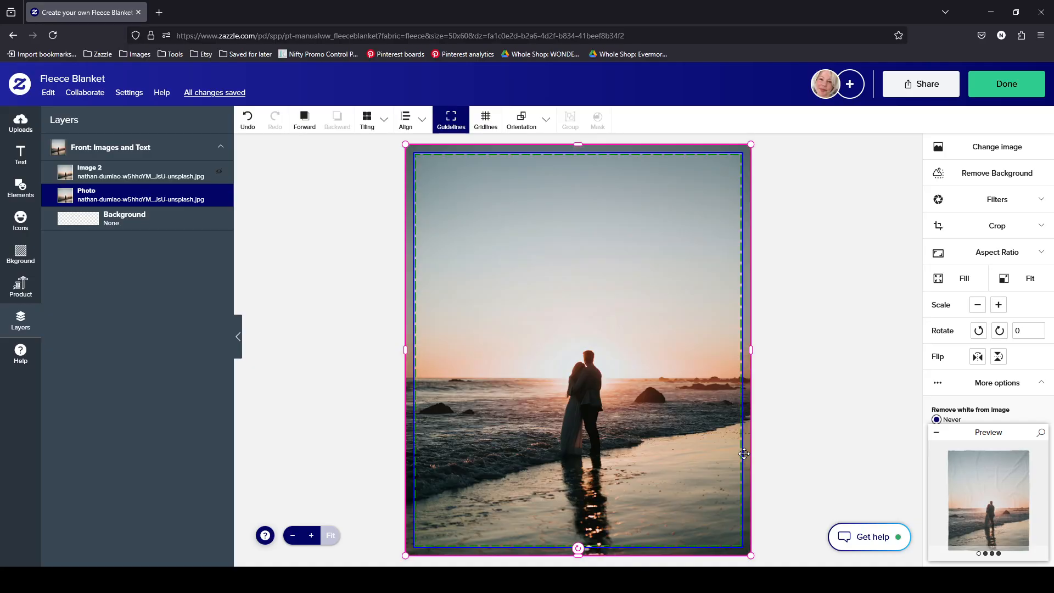
{"action": "left_click", "coordinate": [980, 483]}
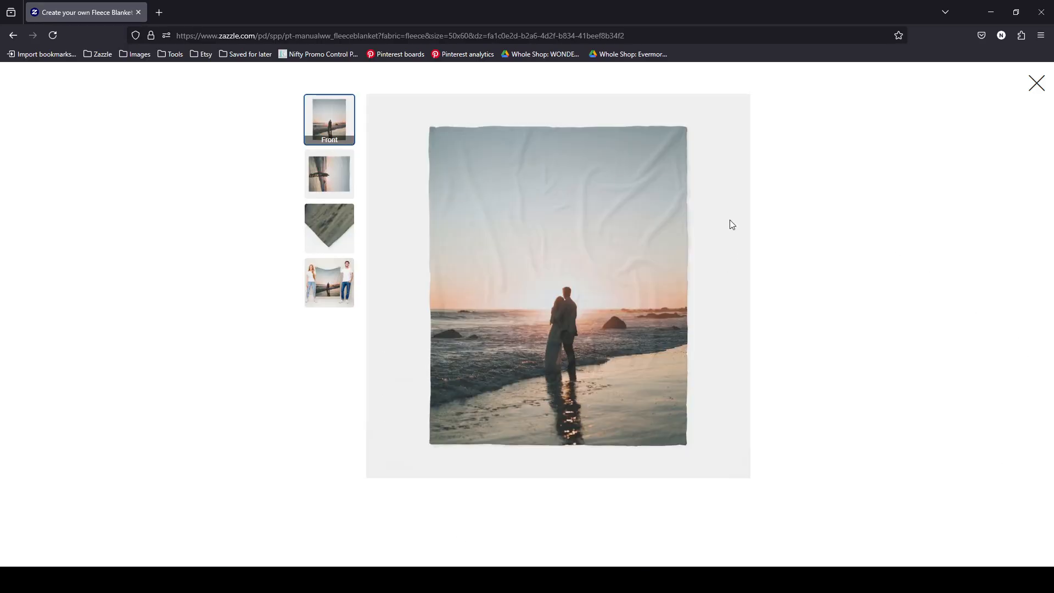
Close the enlarged preview, set the Photo layer's inner fit/fill mode to Fit, and replace its image with the upscaled family photo
{"action": "left_click", "coordinate": [1036, 83]}
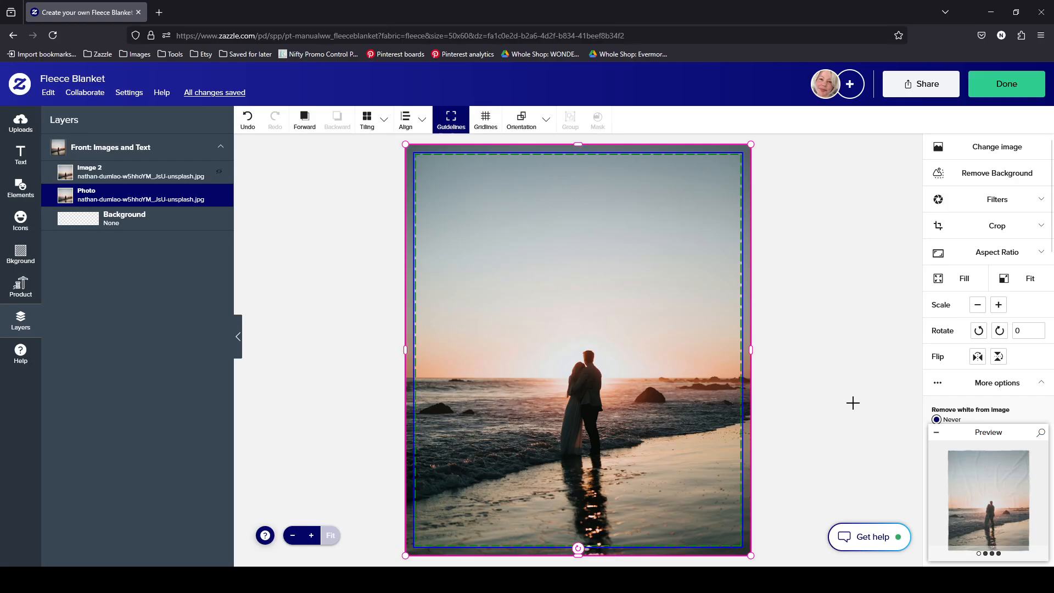
{"action": "scroll", "coordinate": [1035, 319], "scroll_direction": "down", "scroll_amount": 4}
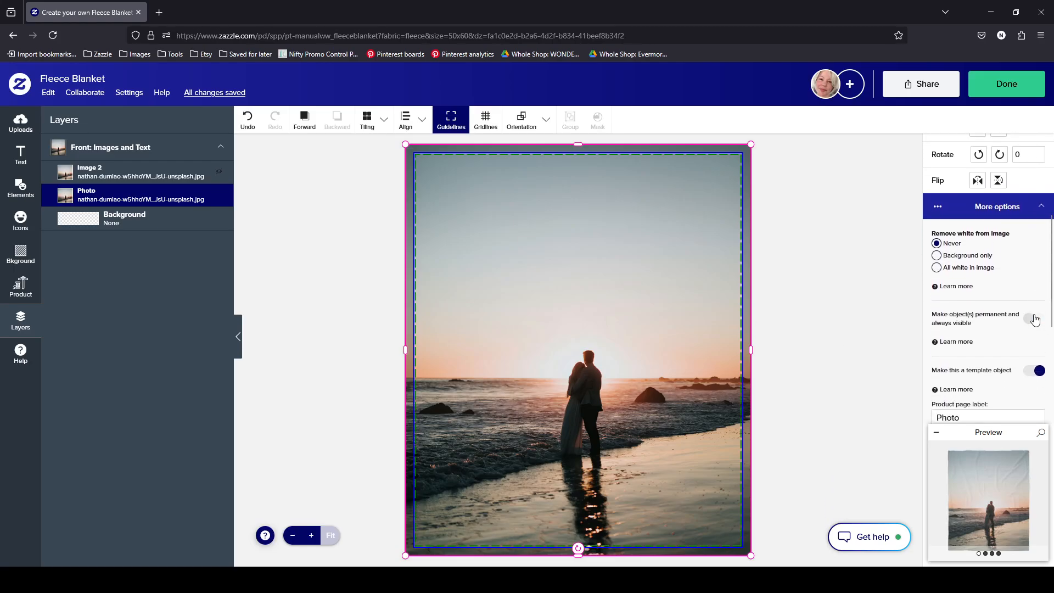
{"action": "scroll", "coordinate": [1034, 319], "scroll_direction": "down", "scroll_amount": 3}
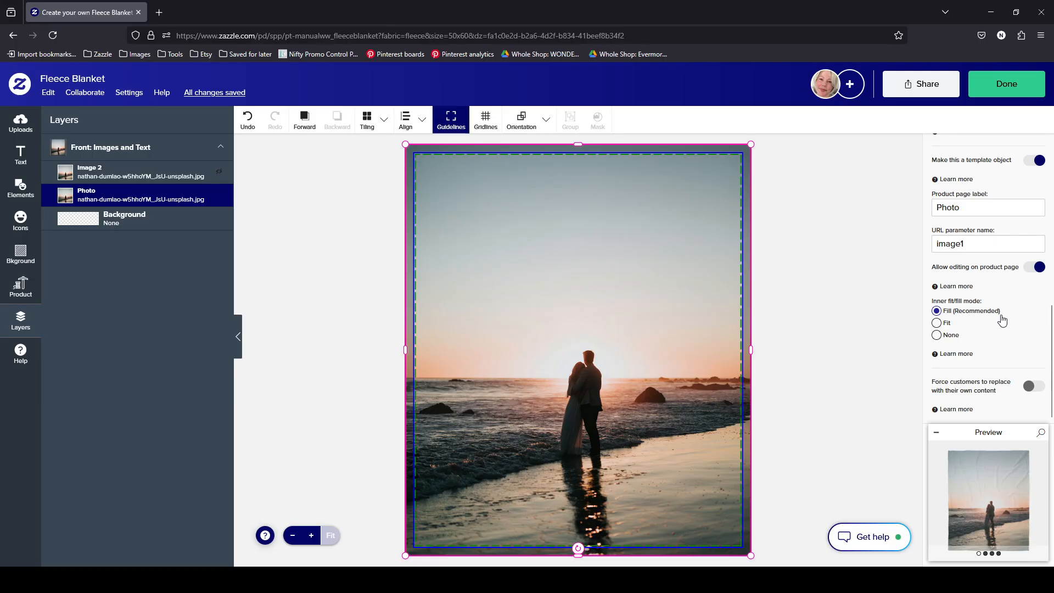
{"action": "left_click", "coordinate": [937, 324]}
{"action": "scroll", "coordinate": [1023, 333], "scroll_direction": "up", "scroll_amount": 8}
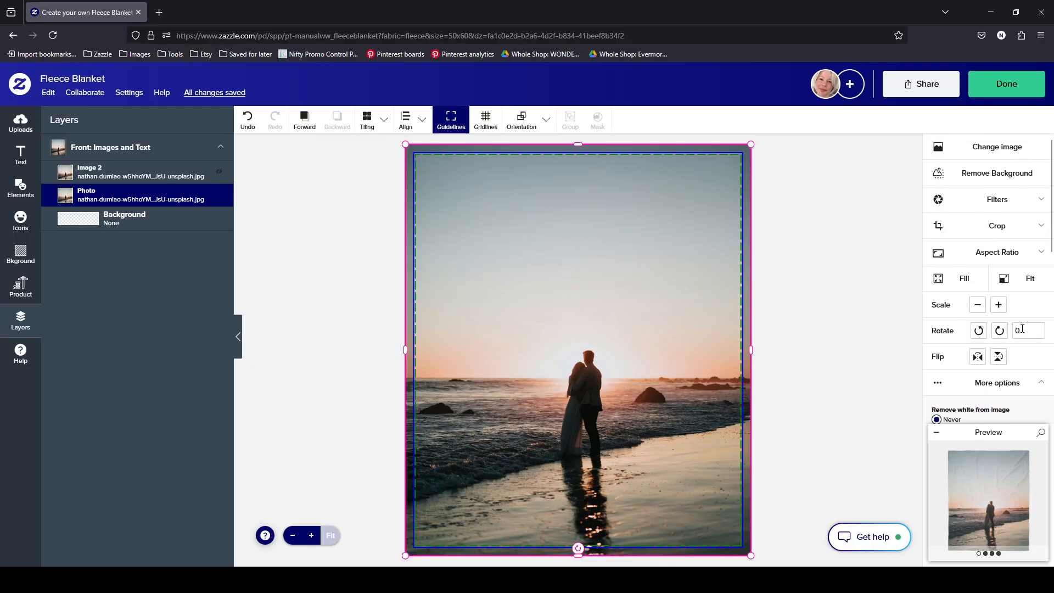
{"action": "left_click", "coordinate": [993, 151]}
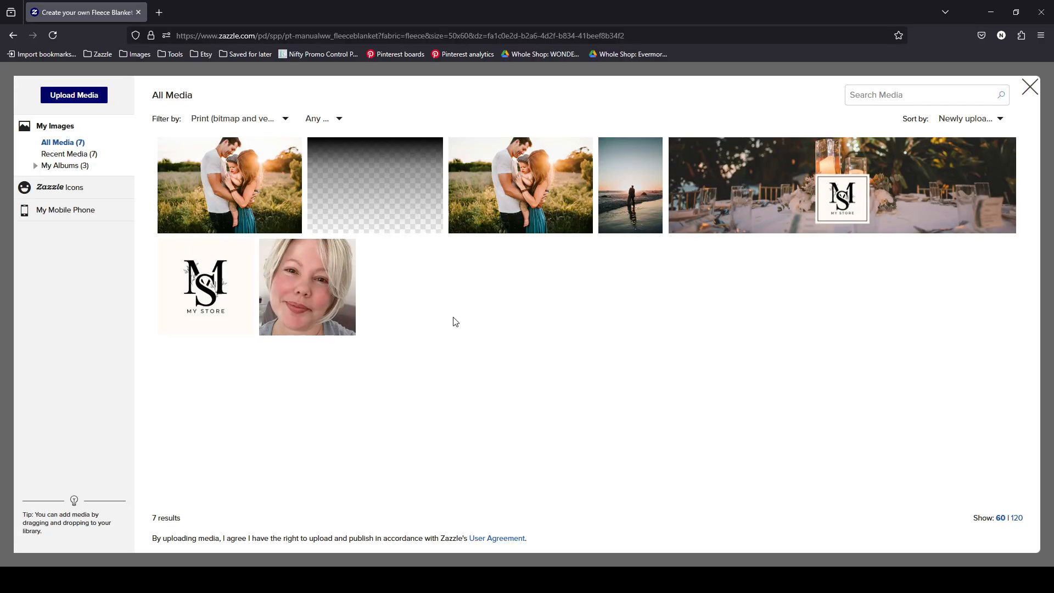
{"action": "left_click", "coordinate": [238, 168]}
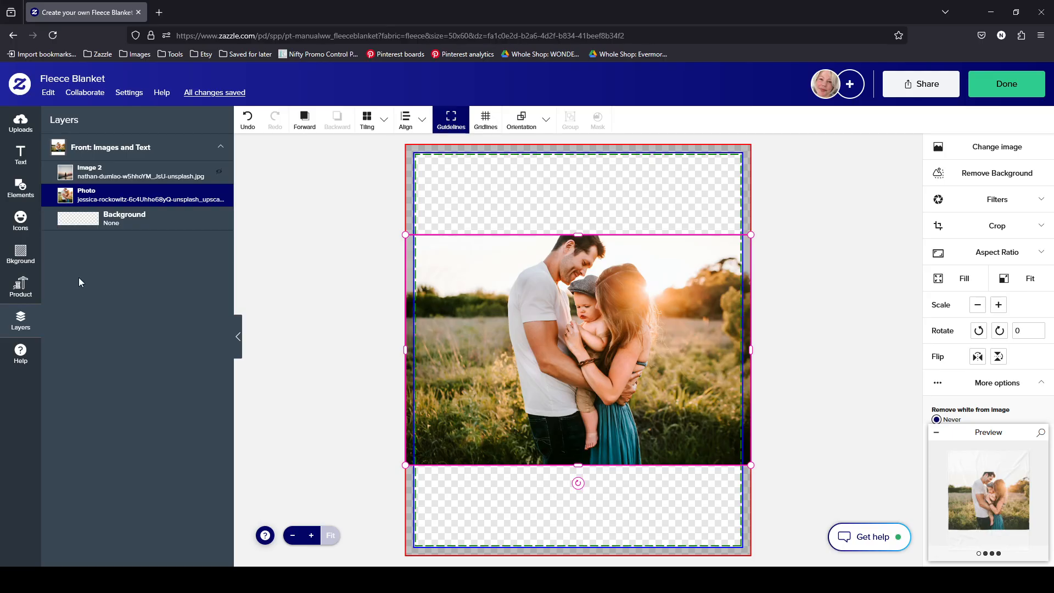
Undo the family photo replacement and set the Photo layer's inner fit/fill mode back to Fill (Recommended)
{"action": "left_click", "coordinate": [248, 120]}
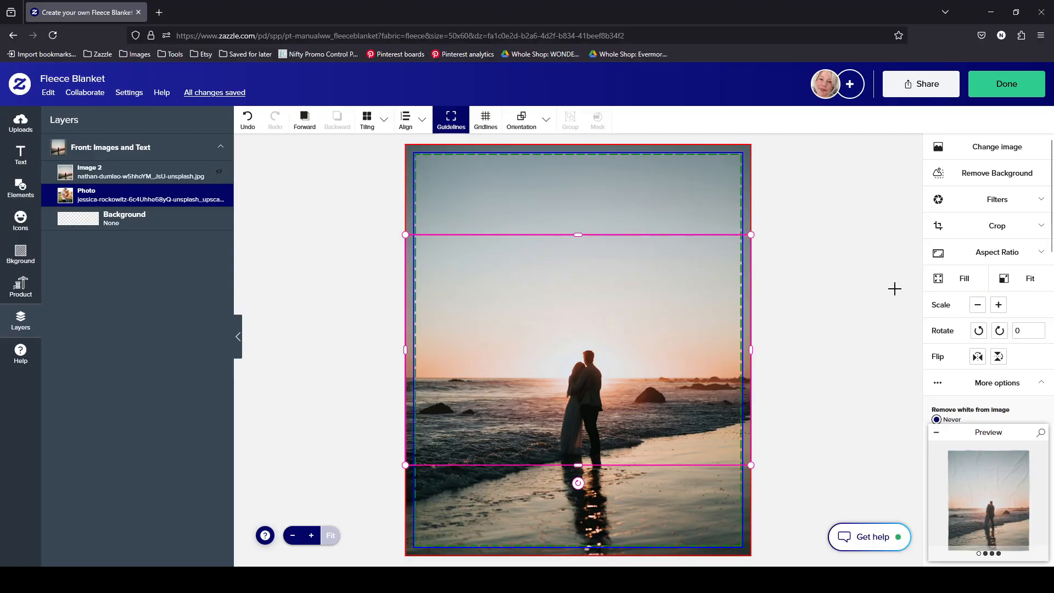
{"action": "scroll", "coordinate": [1026, 335], "scroll_direction": "down", "scroll_amount": 5}
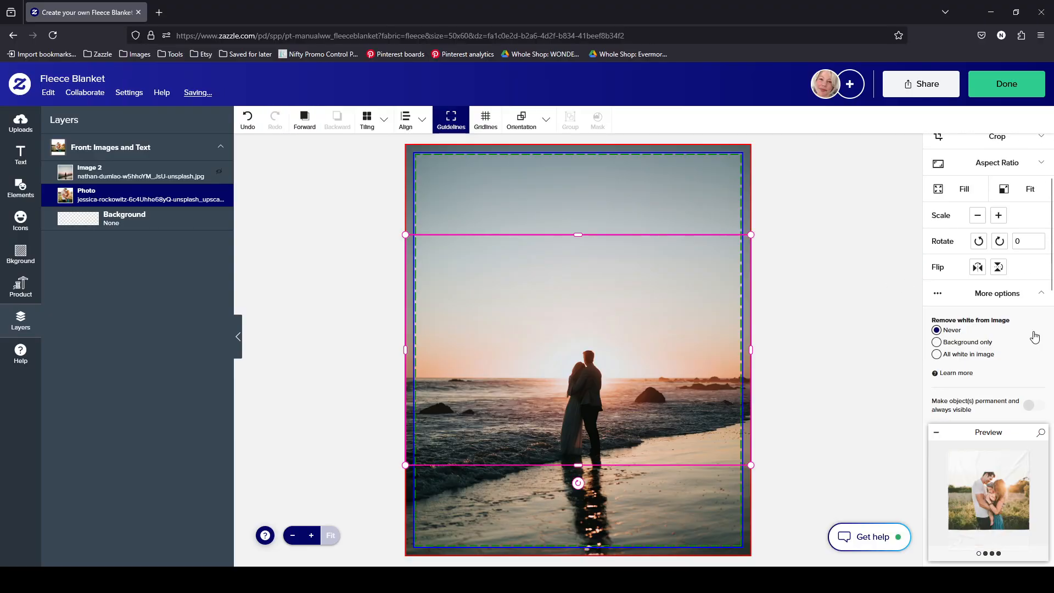
{"action": "left_click", "coordinate": [936, 323]}
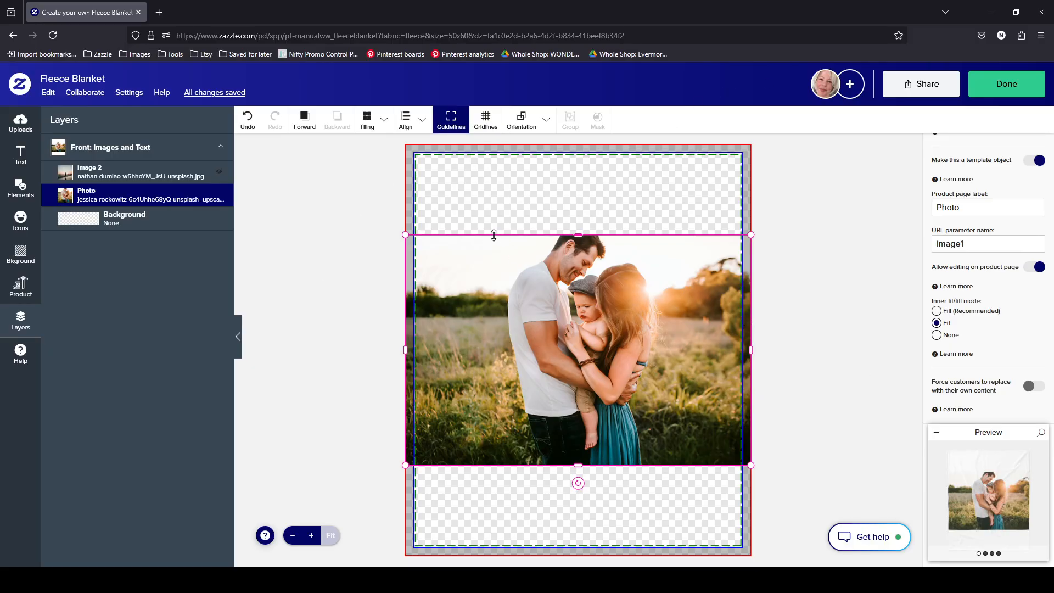
{"action": "left_click", "coordinate": [248, 119]}
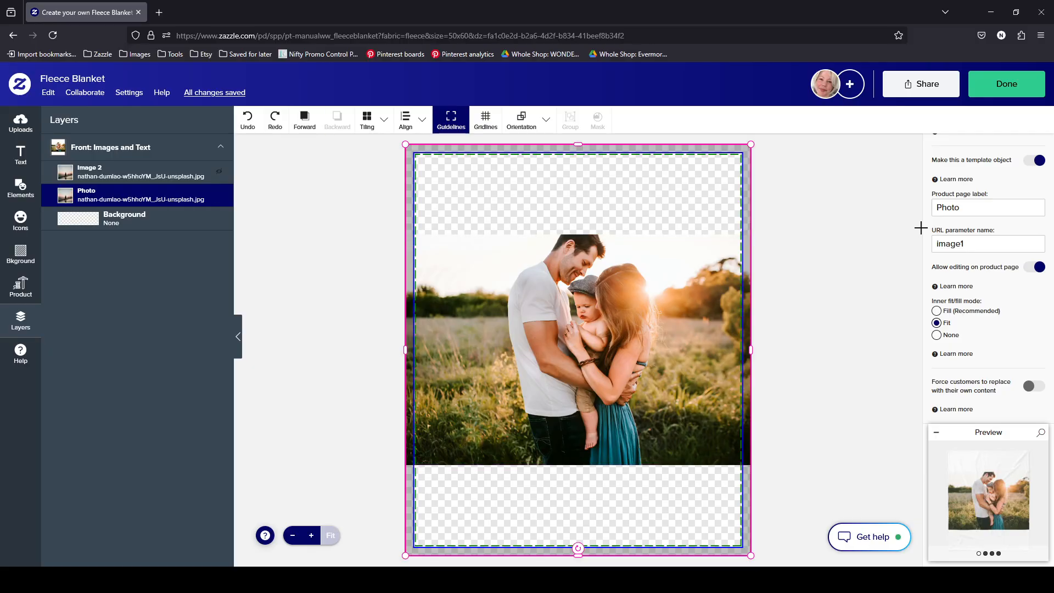
{"action": "left_click", "coordinate": [946, 313]}
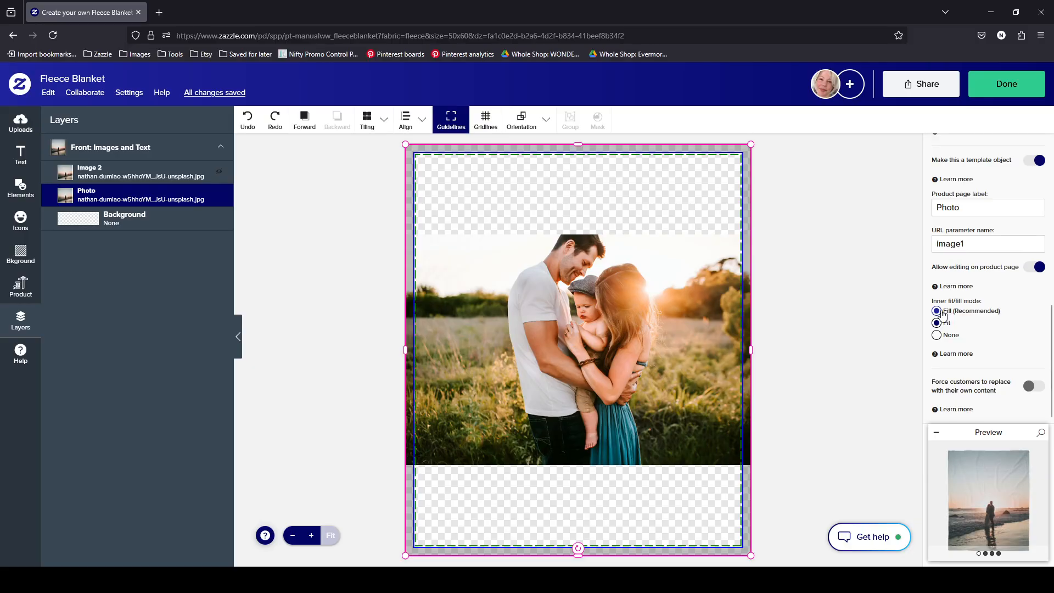
{"action": "left_click", "coordinate": [951, 312]}
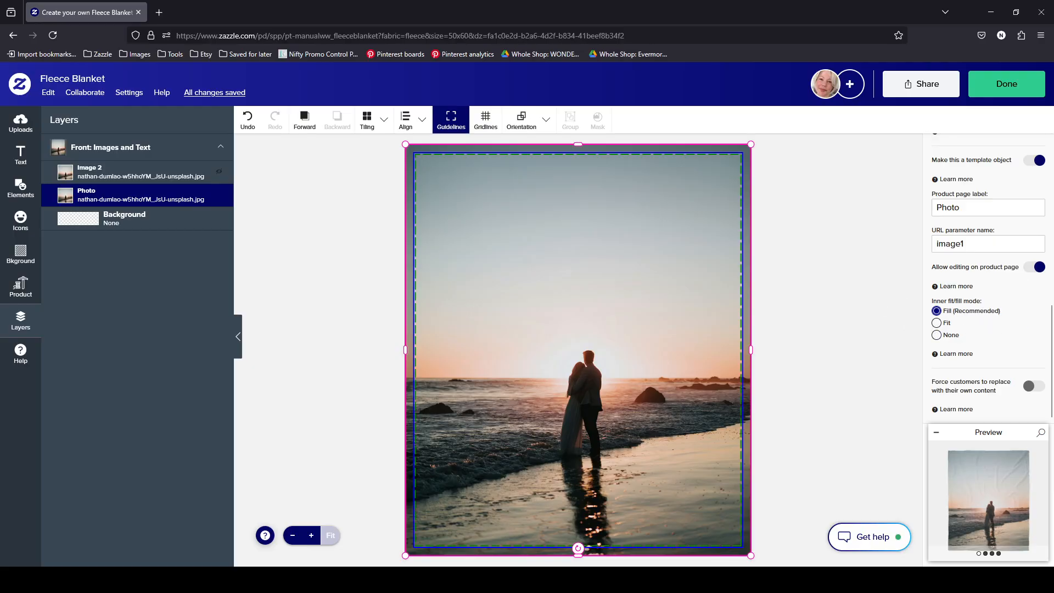
Delete the hidden Image 2 layer from the blanket design
{"action": "scroll", "coordinate": [1040, 334], "scroll_direction": "up", "scroll_amount": 2}
{"action": "scroll", "coordinate": [1018, 331], "scroll_direction": "up", "scroll_amount": 3}
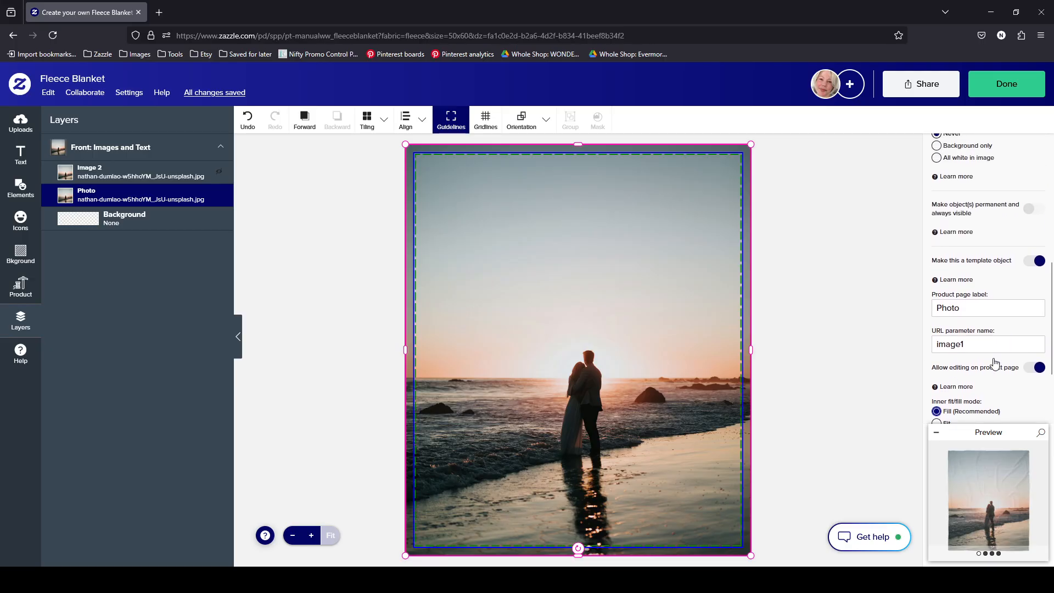
{"action": "scroll", "coordinate": [1015, 329], "scroll_direction": "up", "scroll_amount": 4}
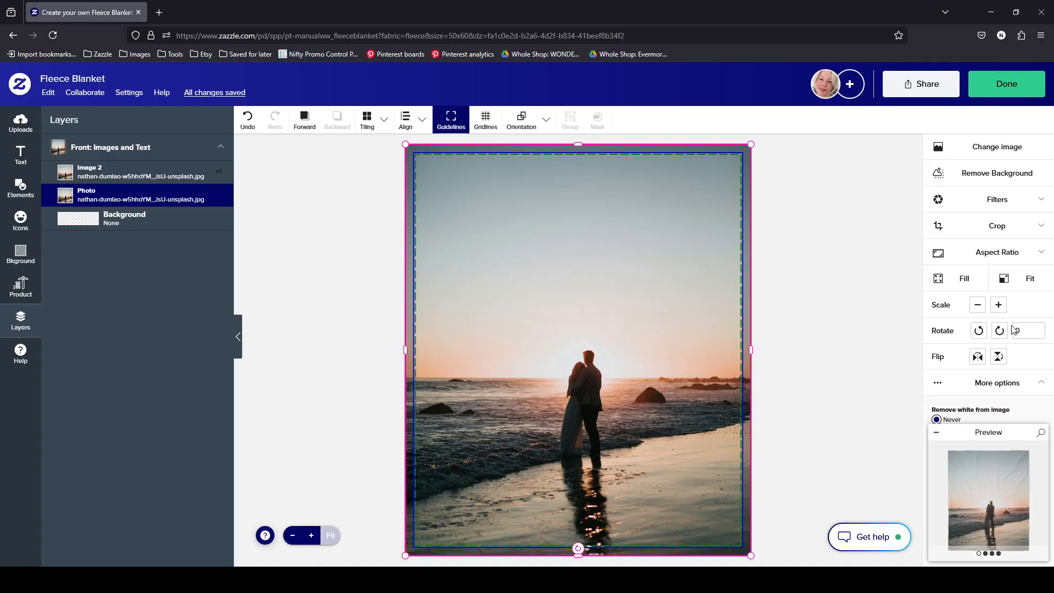
{"action": "left_click", "coordinate": [156, 175]}
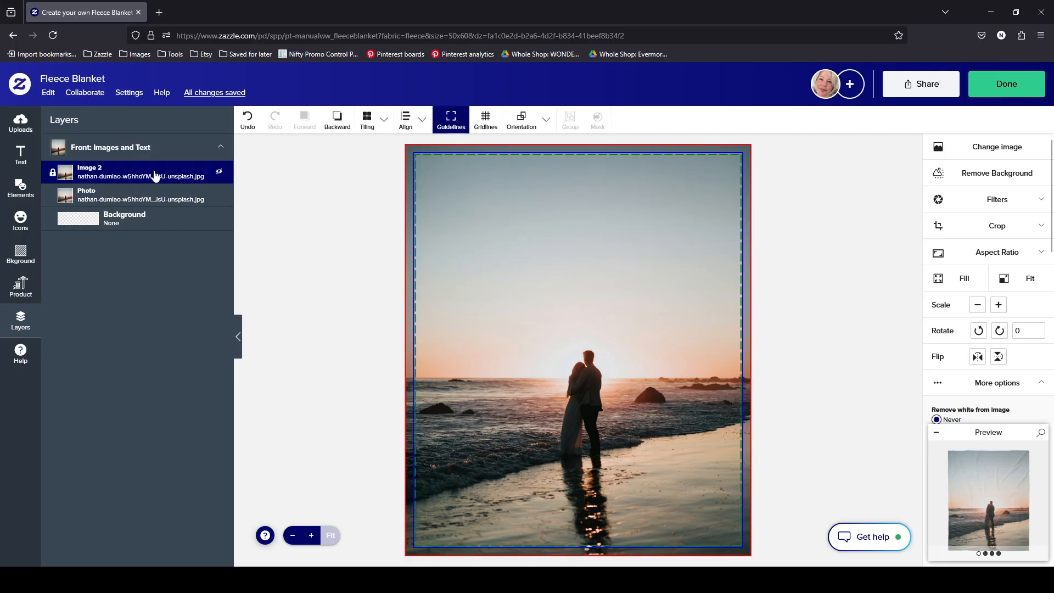
{"action": "key", "text": "Delete"}
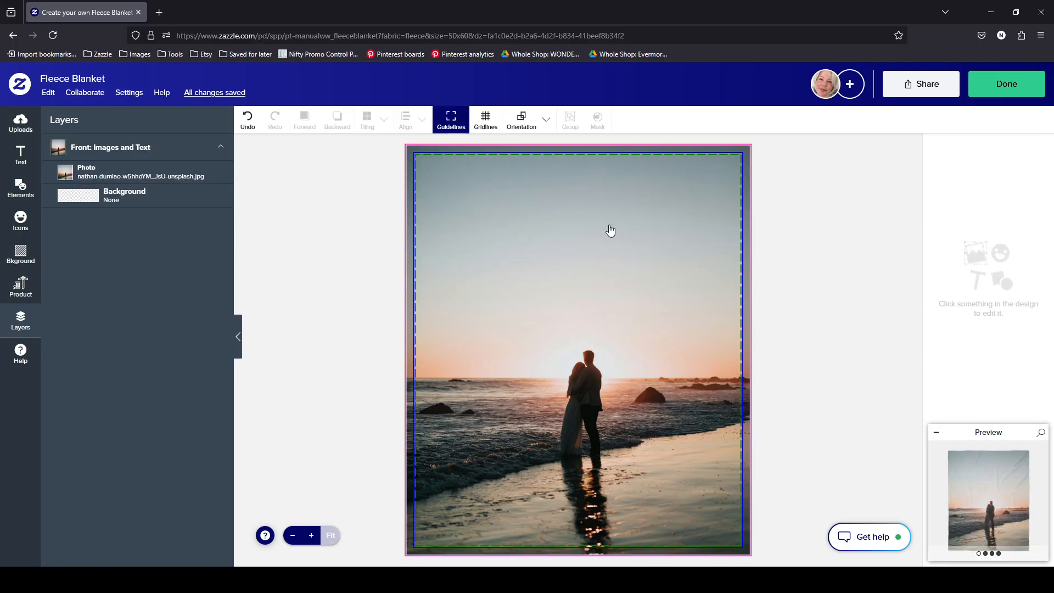
Replace the Photo layer's beach couple image with the original, non-upscaled family photo
{"action": "left_click", "coordinate": [609, 228]}
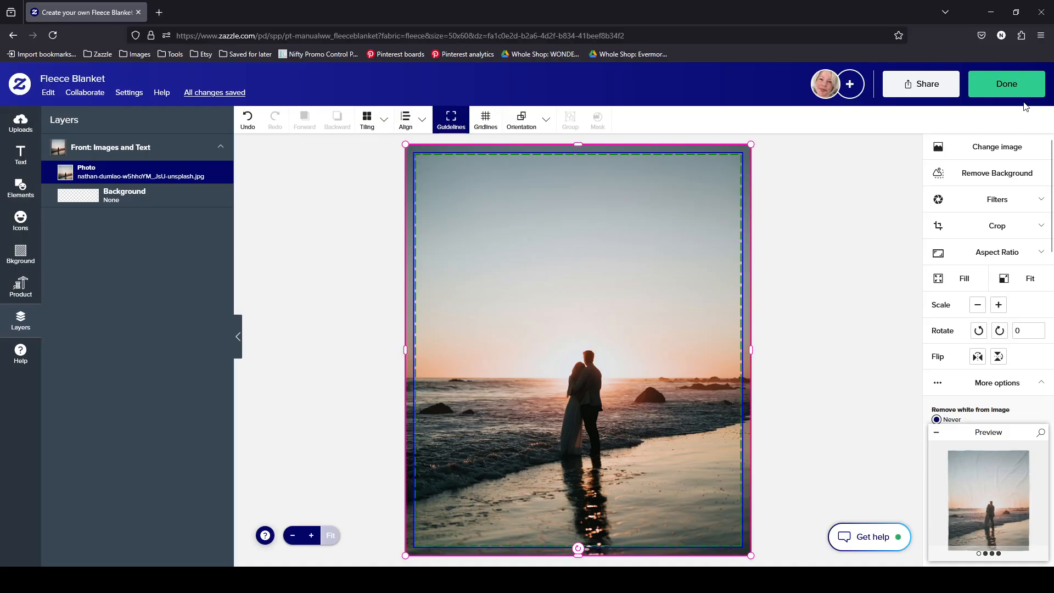
{"action": "left_click", "coordinate": [990, 157]}
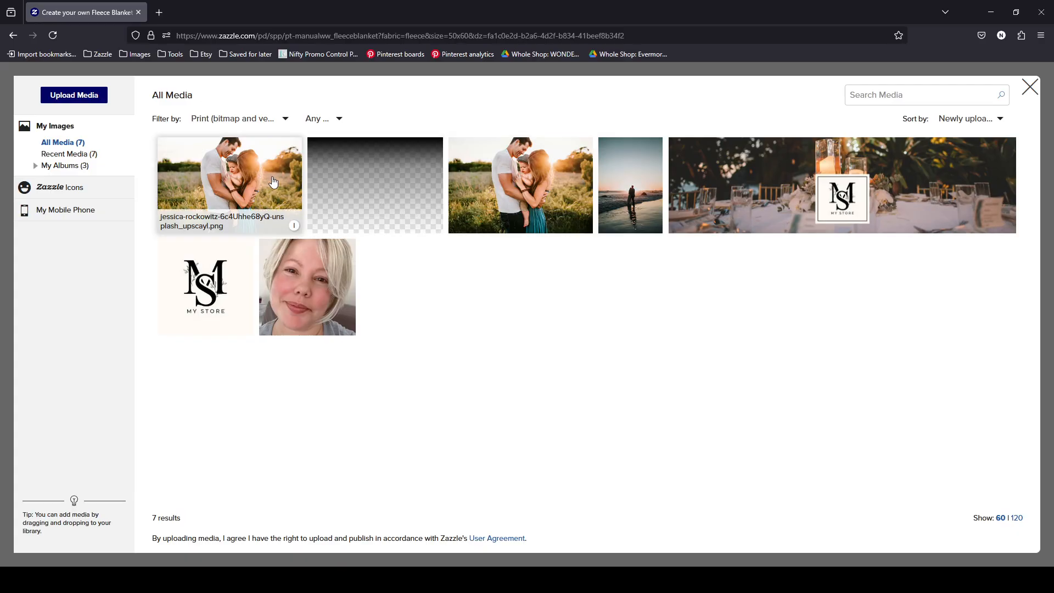
{"action": "left_click", "coordinate": [505, 184]}
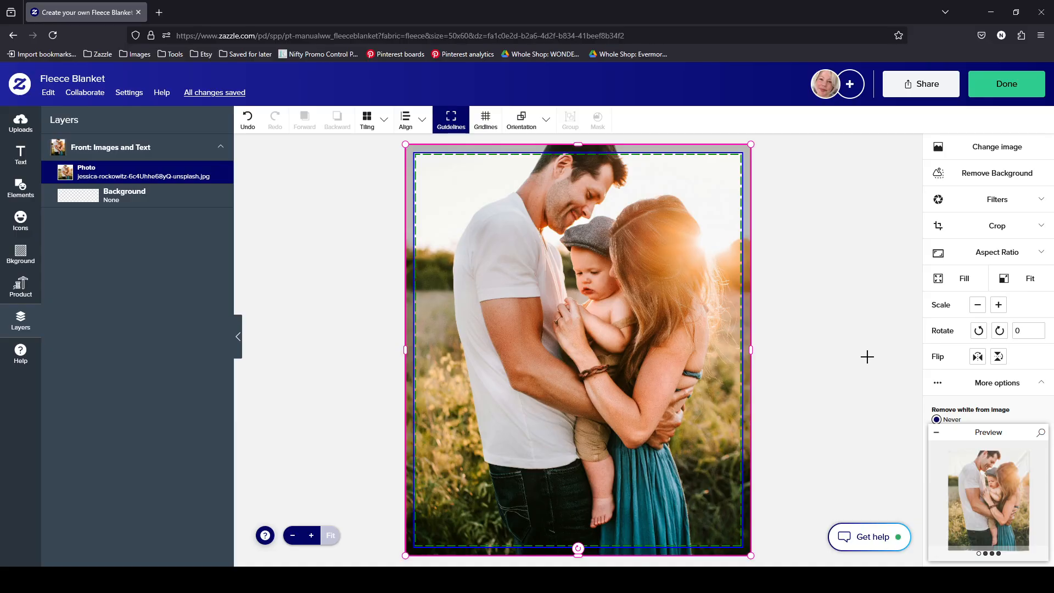
Replace the Photo layer's image with Zazzle store banner.png and check the warning markers on the design and its layer
{"action": "left_click", "coordinate": [971, 149]}
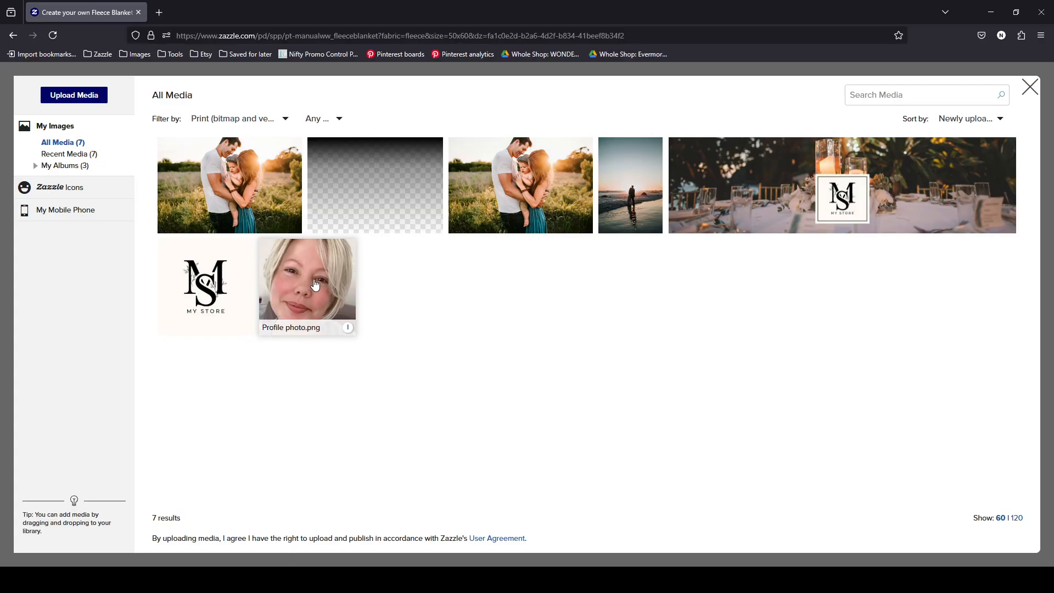
{"action": "left_click", "coordinate": [778, 184]}
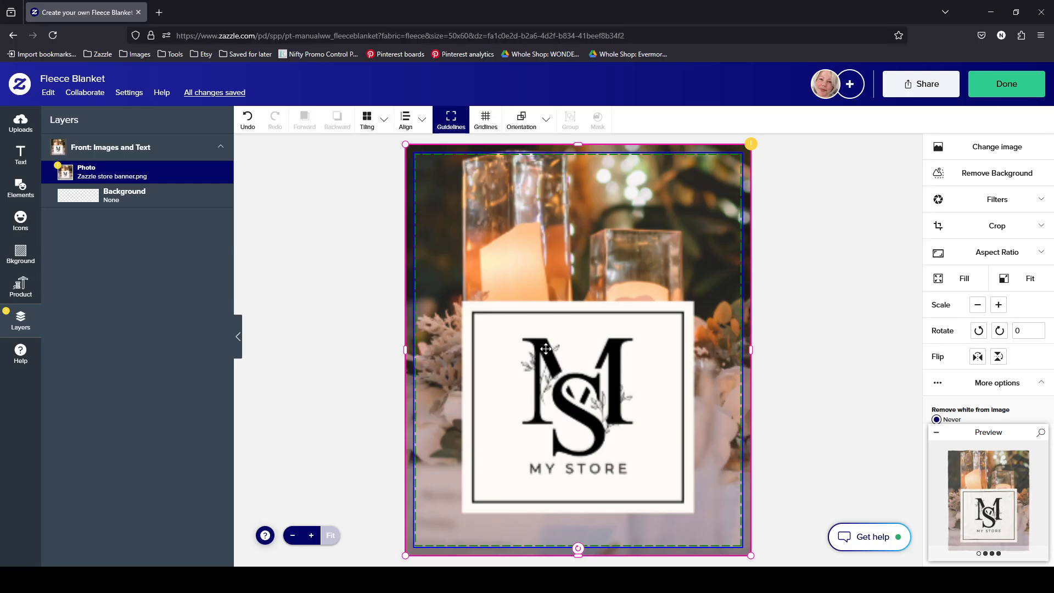
{"action": "mouse_move", "coordinate": [750, 146]}
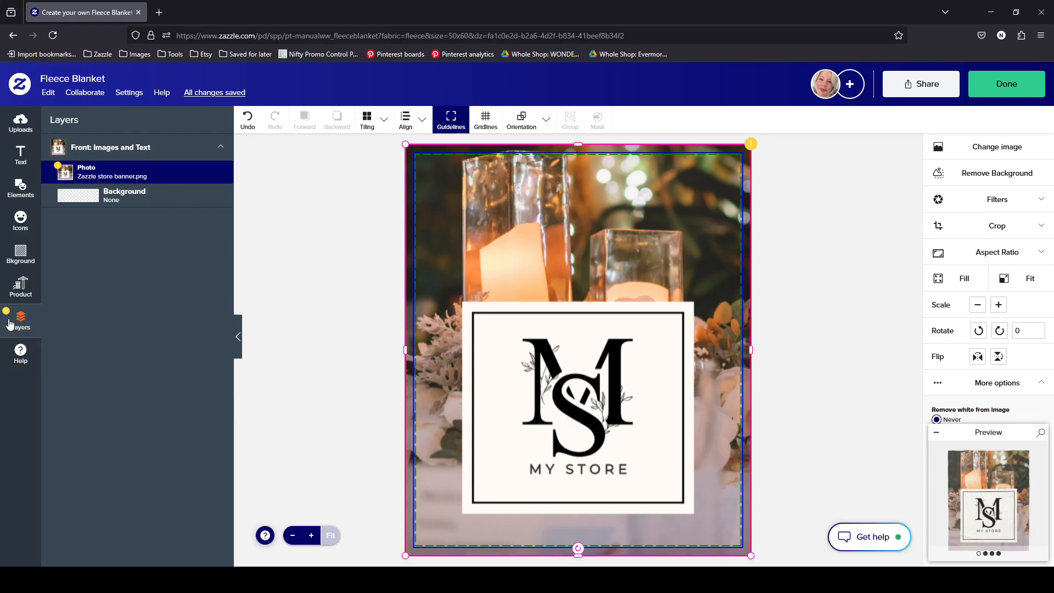
{"action": "mouse_move", "coordinate": [5, 316]}
Enlarge the store banner image well beyond the blanket's edges, and restore it with Fill
{"action": "left_click_drag", "start_coordinate": [760, 563], "coordinate": [896, 574]}
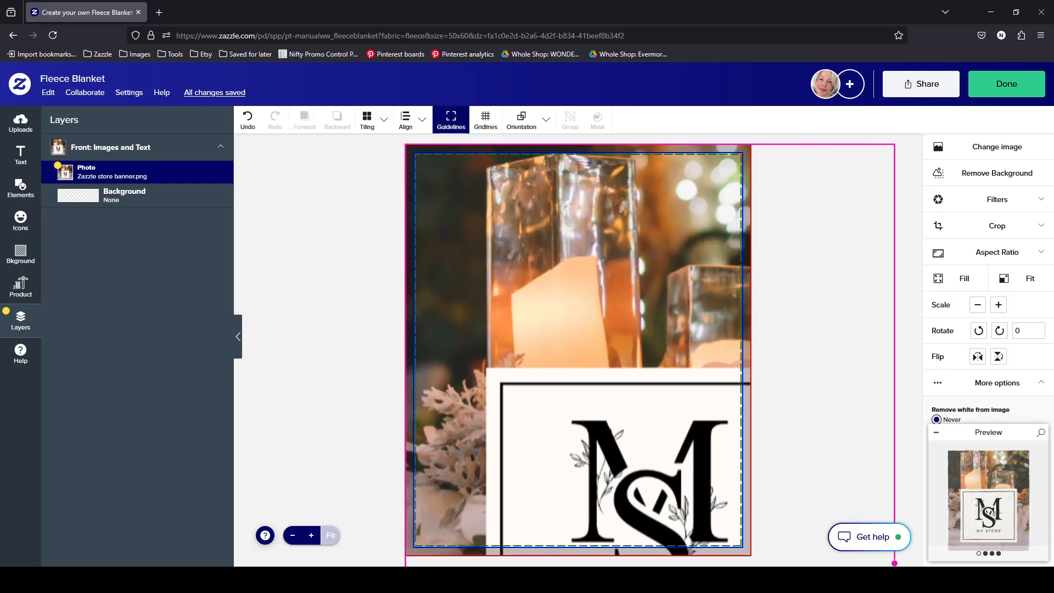
{"action": "left_click_drag", "start_coordinate": [894, 144], "coordinate": [1031, 29]}
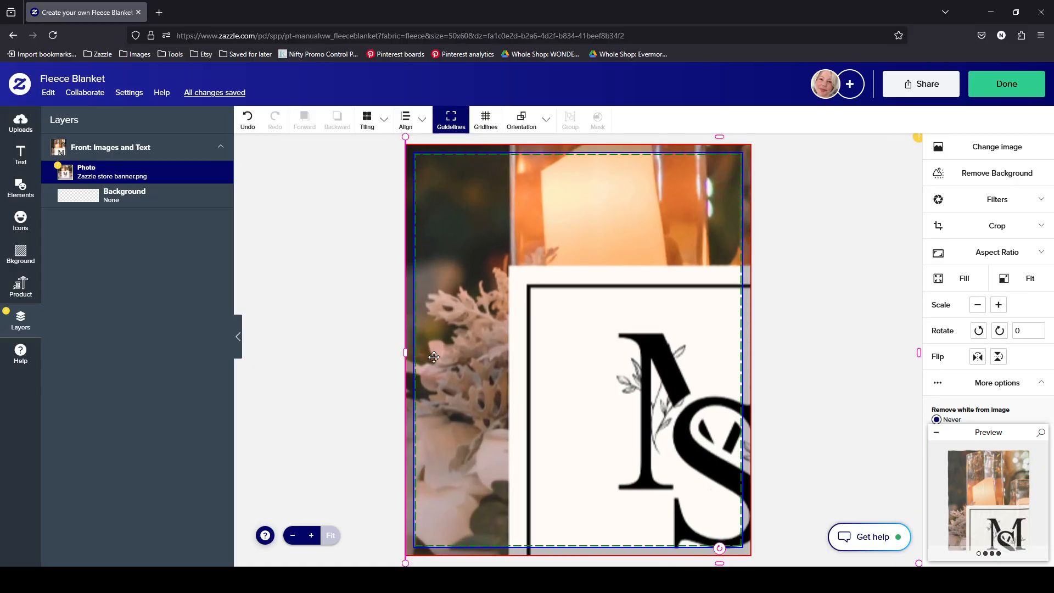
{"action": "left_click_drag", "start_coordinate": [405, 137], "coordinate": [1, 17]}
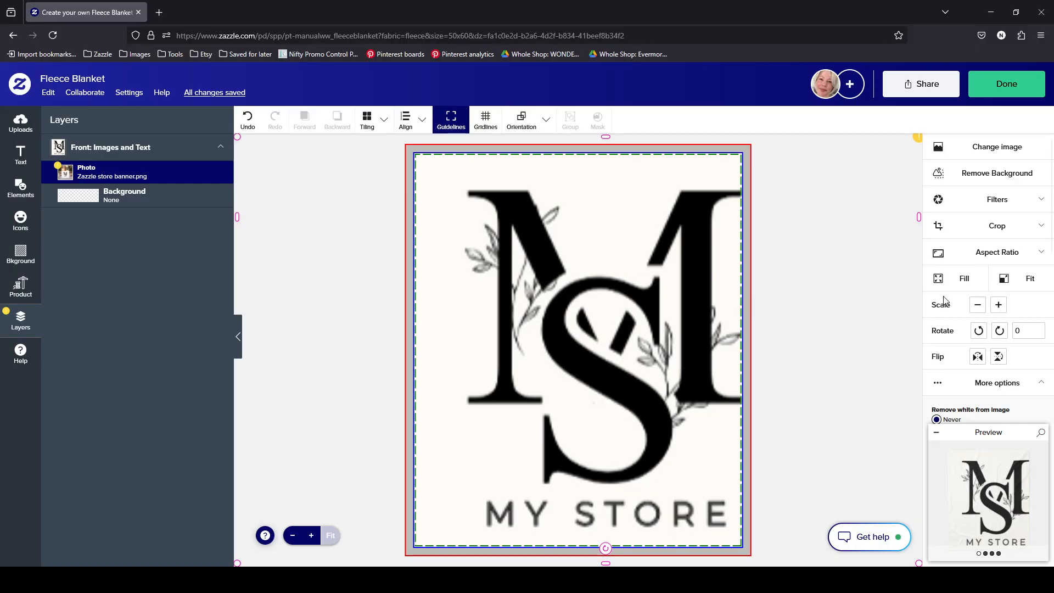
{"action": "left_click", "coordinate": [961, 283]}
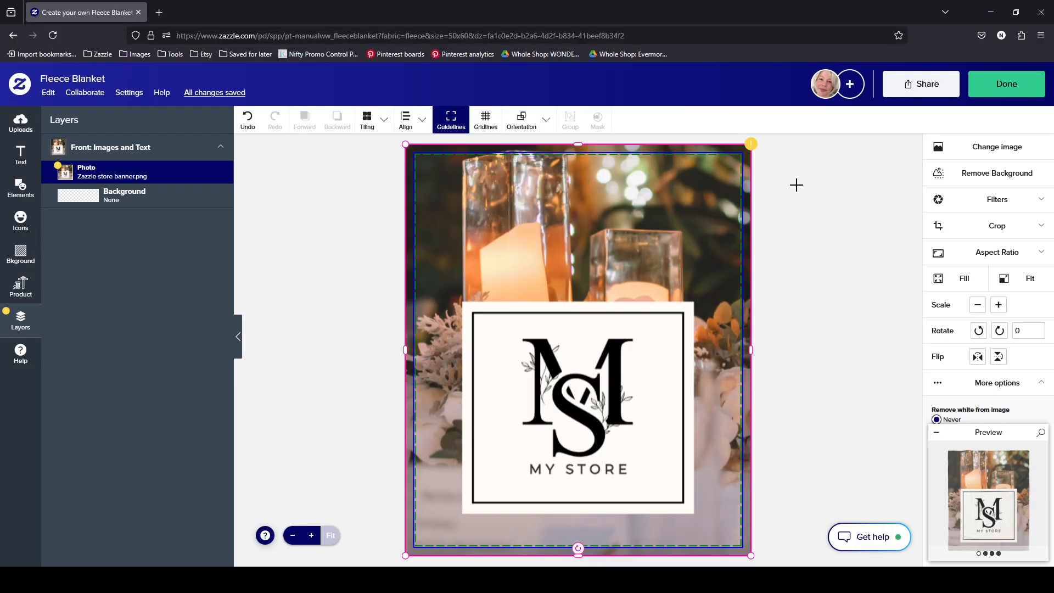
Compare the pixel dimensions of the store banner, beach couple photo and upscaled family photo in the full image browser
{"action": "mouse_move", "coordinate": [749, 143]}
{"action": "left_click", "coordinate": [14, 123]}
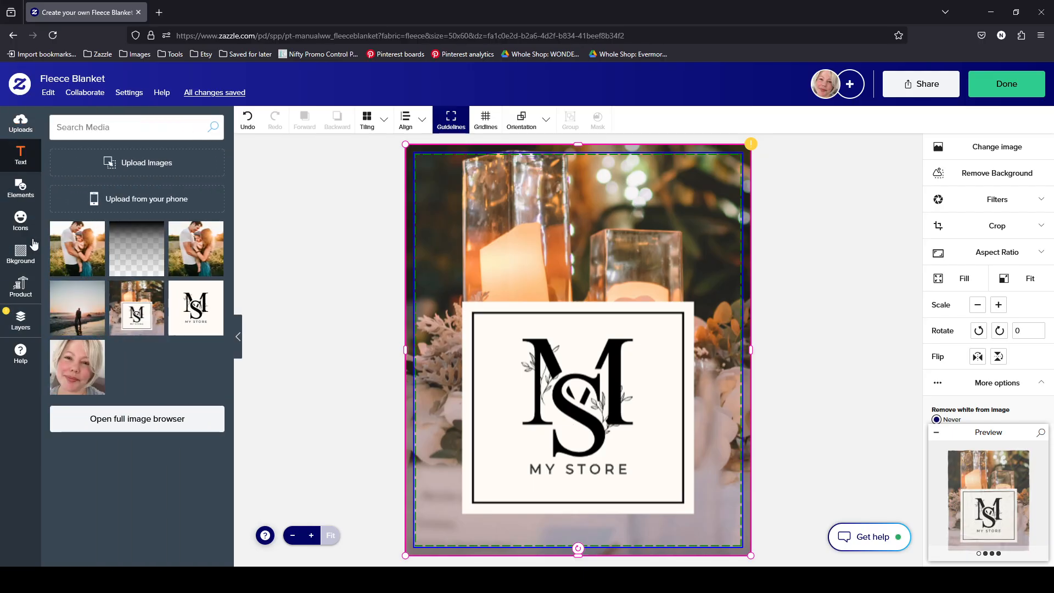
{"action": "left_click", "coordinate": [147, 430]}
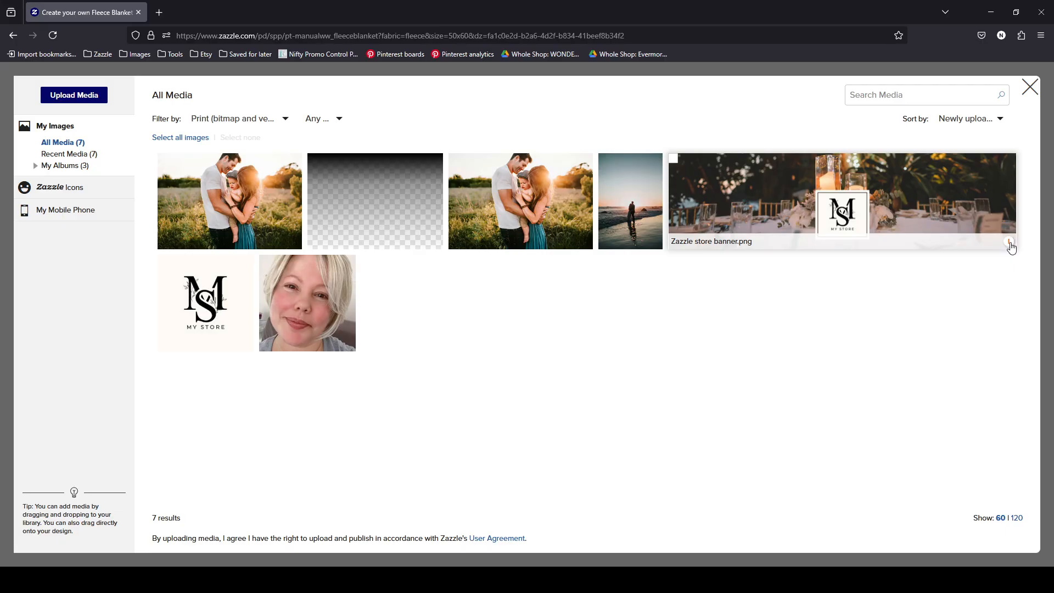
{"action": "left_click", "coordinate": [1010, 242]}
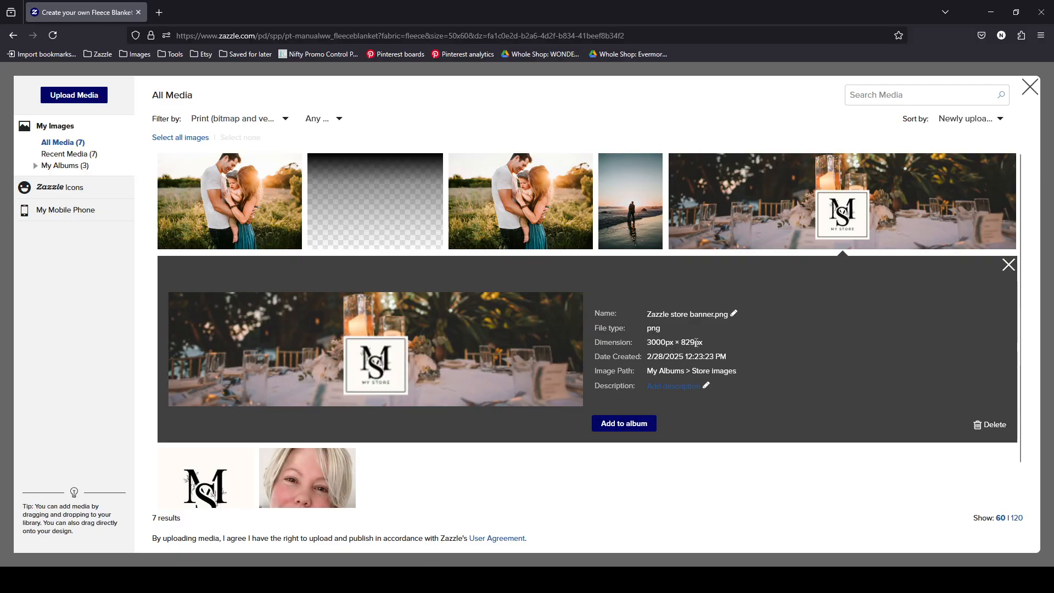
{"action": "left_click", "coordinate": [1003, 270]}
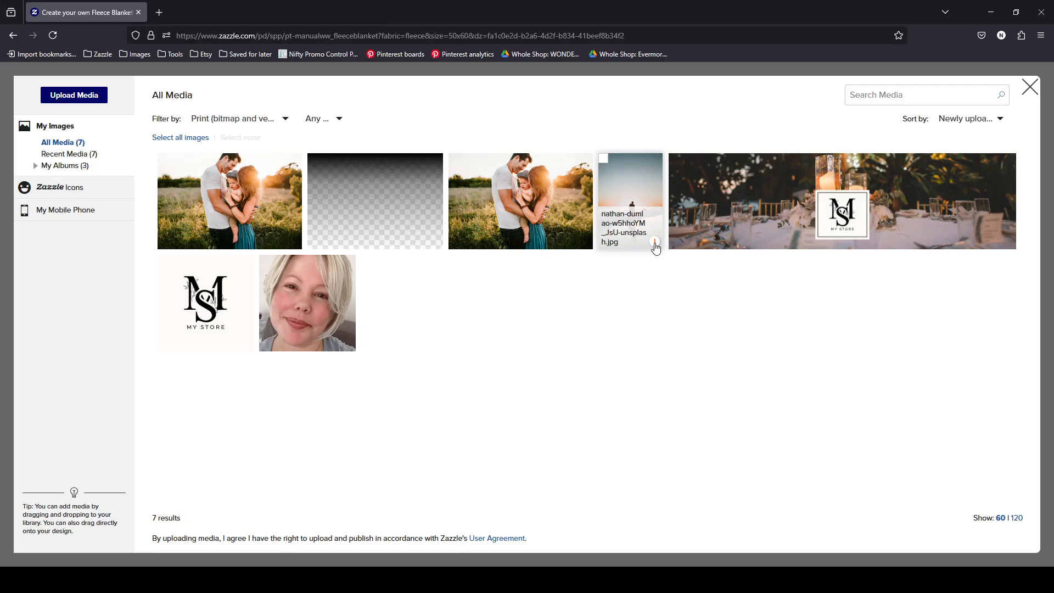
{"action": "left_click", "coordinate": [654, 242]}
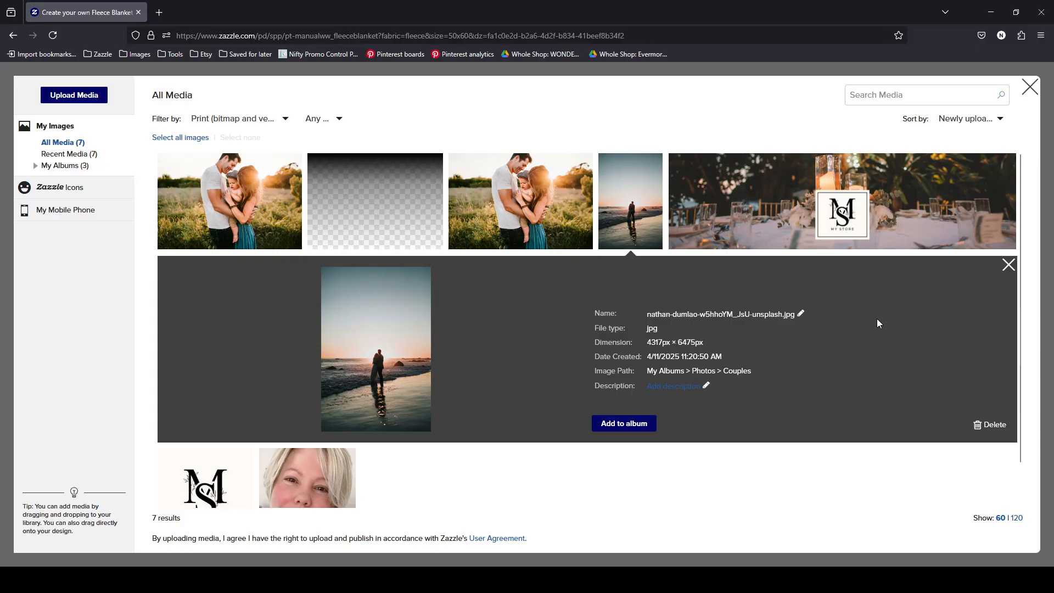
{"action": "left_click", "coordinate": [1006, 267]}
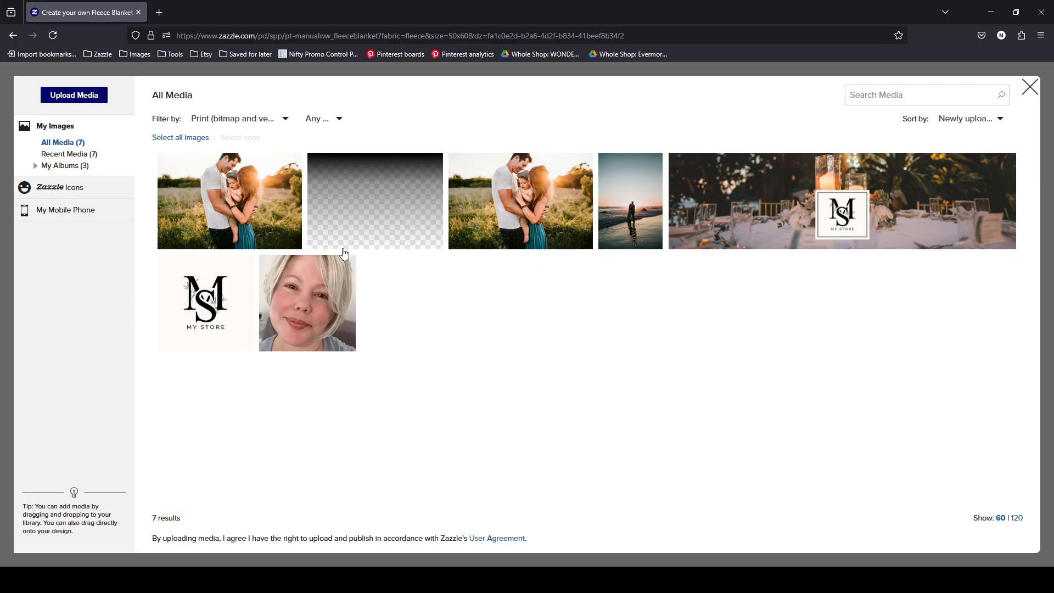
{"action": "left_click", "coordinate": [294, 242]}
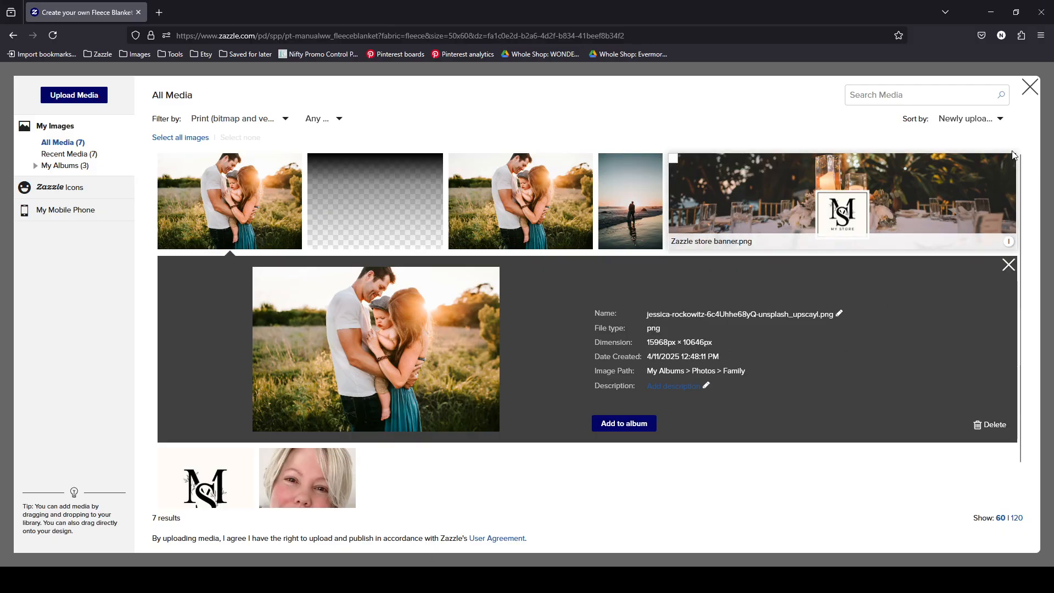
{"action": "left_click", "coordinate": [1030, 88]}
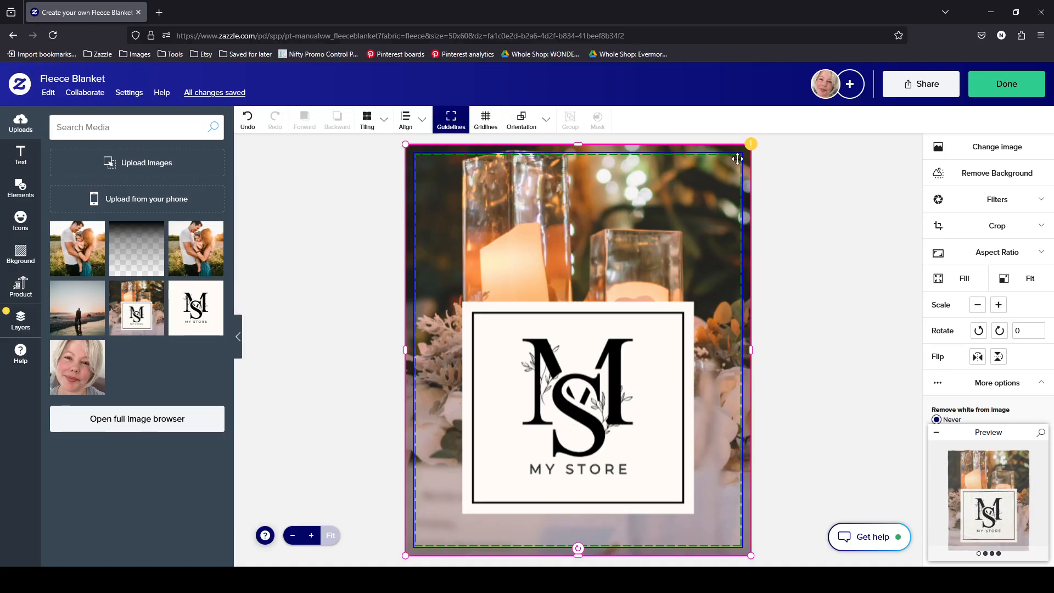
{"action": "mouse_move", "coordinate": [752, 149]}
Open unsplash.com in a new browser tab and search its photos for "family"
{"action": "left_click", "coordinate": [160, 12]}
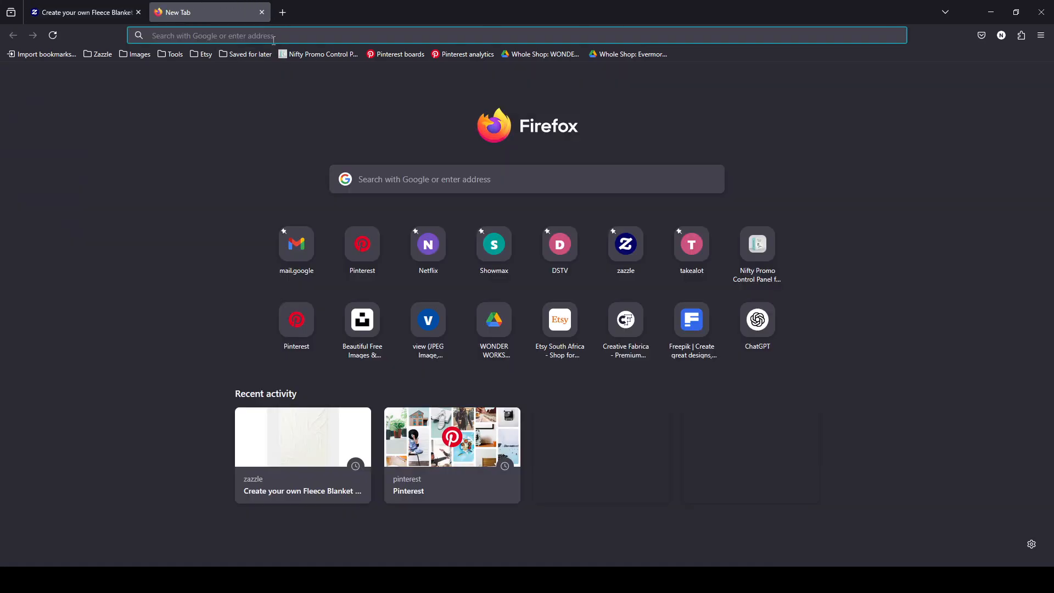
{"action": "type", "text": "unspl"}
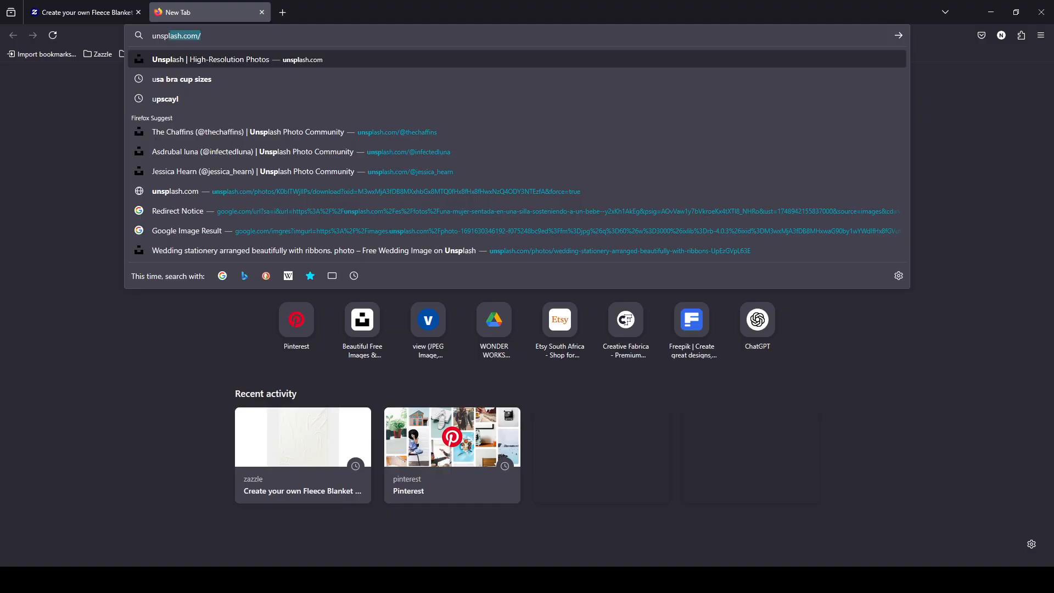
{"action": "key", "text": "Return"}
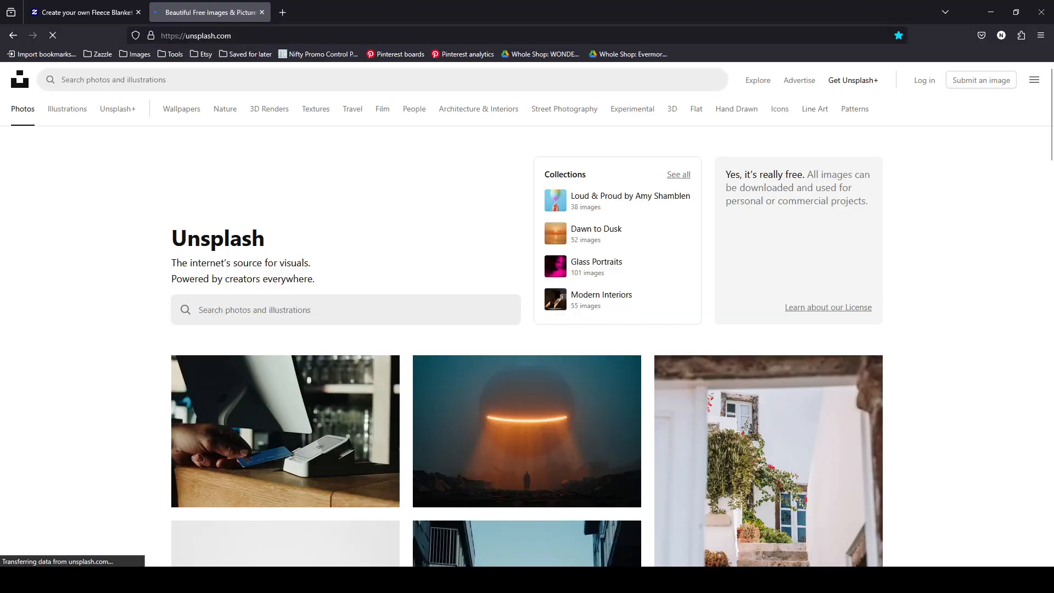
{"action": "left_click", "coordinate": [228, 81]}
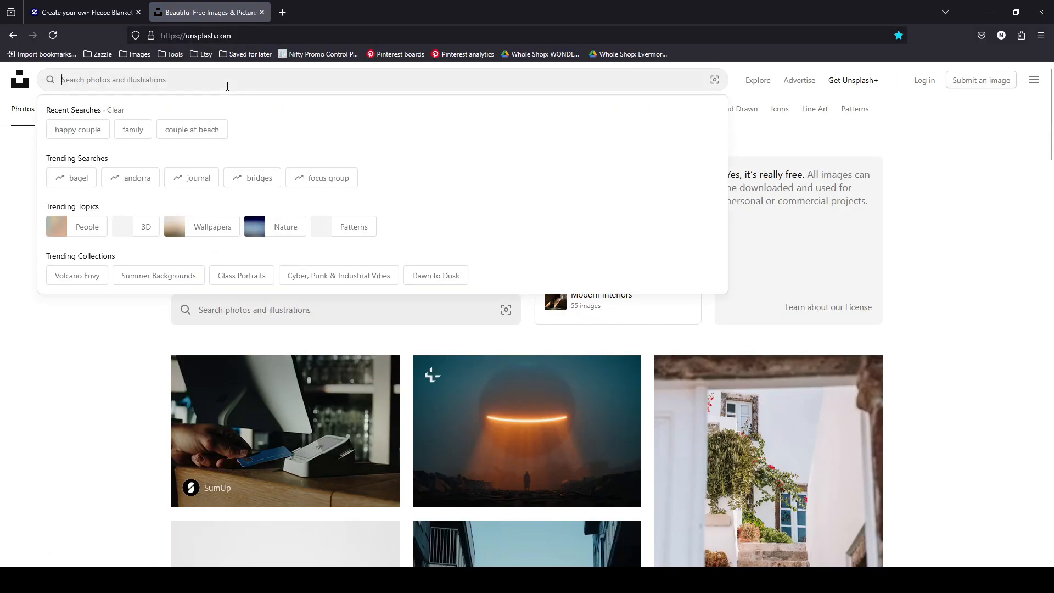
{"action": "type", "text": "family"}
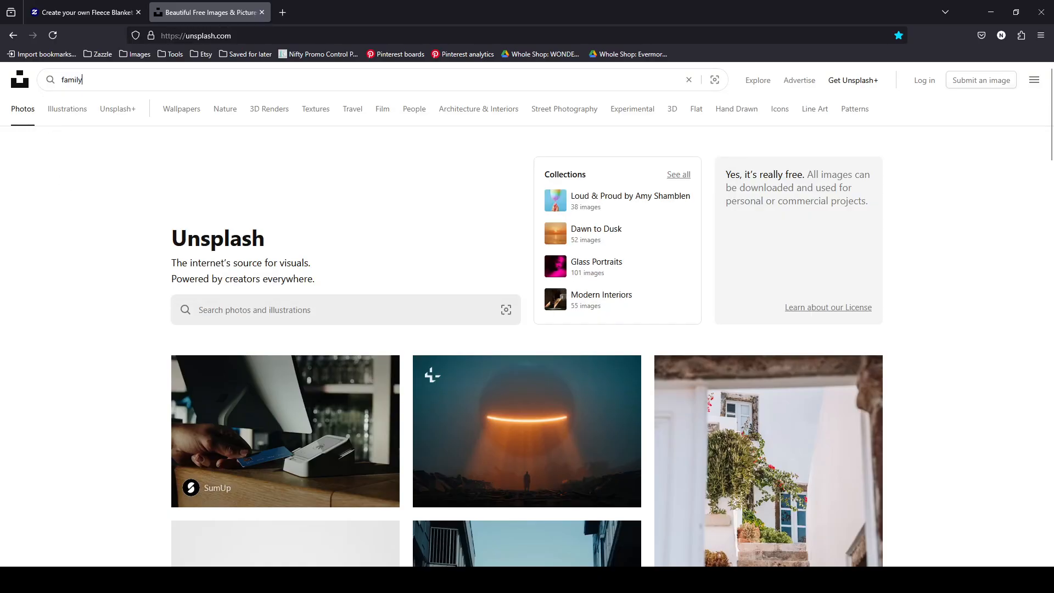
{"action": "key", "text": "Return"}
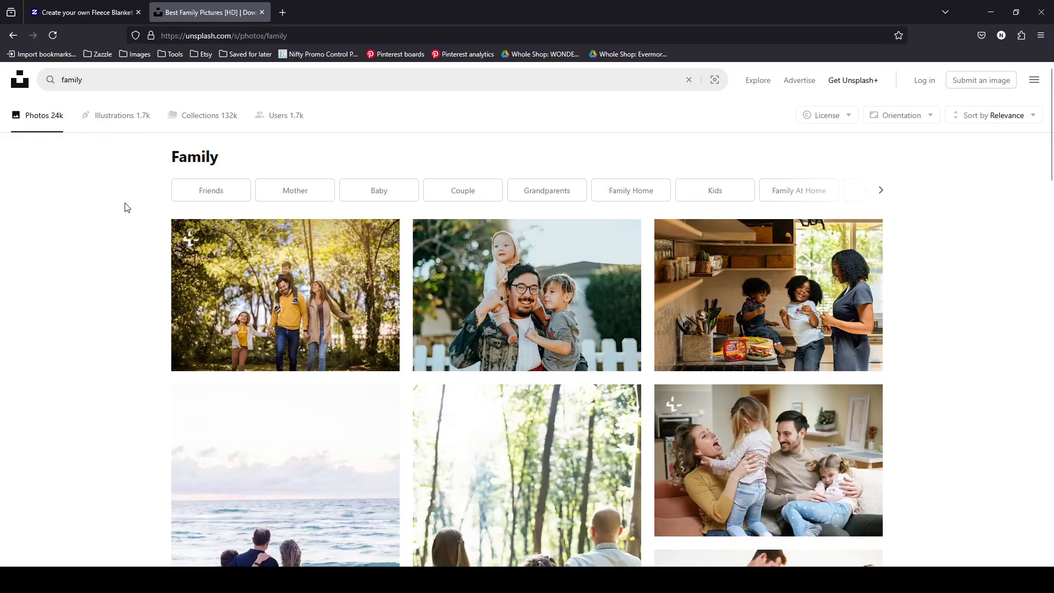
Open the golden-hour photo of a couple holding a baby, check its available download sizes, and return to the results
{"action": "scroll", "coordinate": [120, 218], "scroll_direction": "down", "scroll_amount": 1}
{"action": "scroll", "coordinate": [995, 254], "scroll_direction": "down", "scroll_amount": 3}
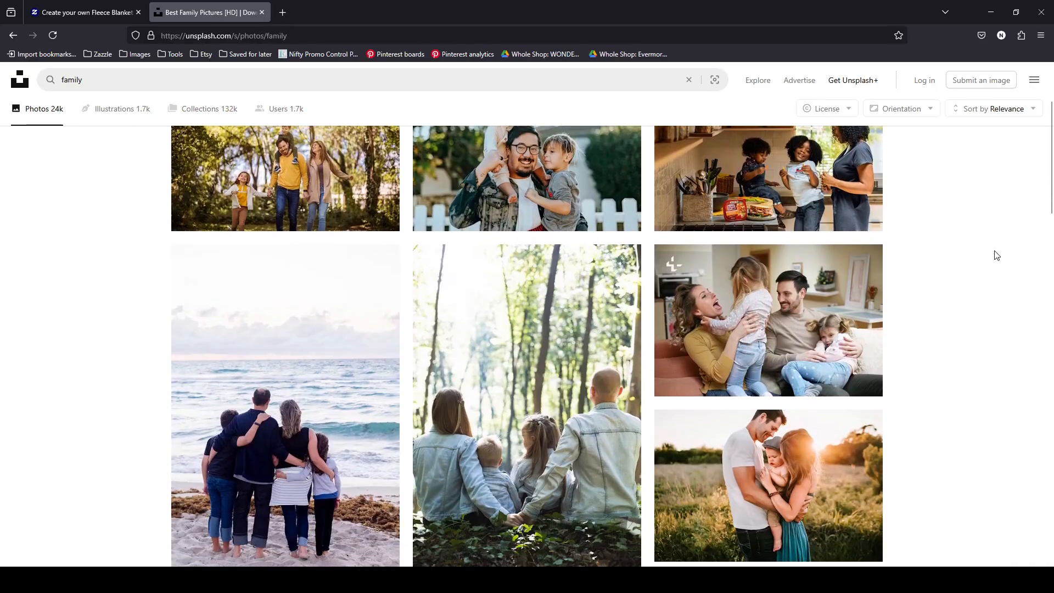
{"action": "scroll", "coordinate": [995, 255], "scroll_direction": "down", "scroll_amount": 2}
{"action": "mouse_move", "coordinate": [859, 350]}
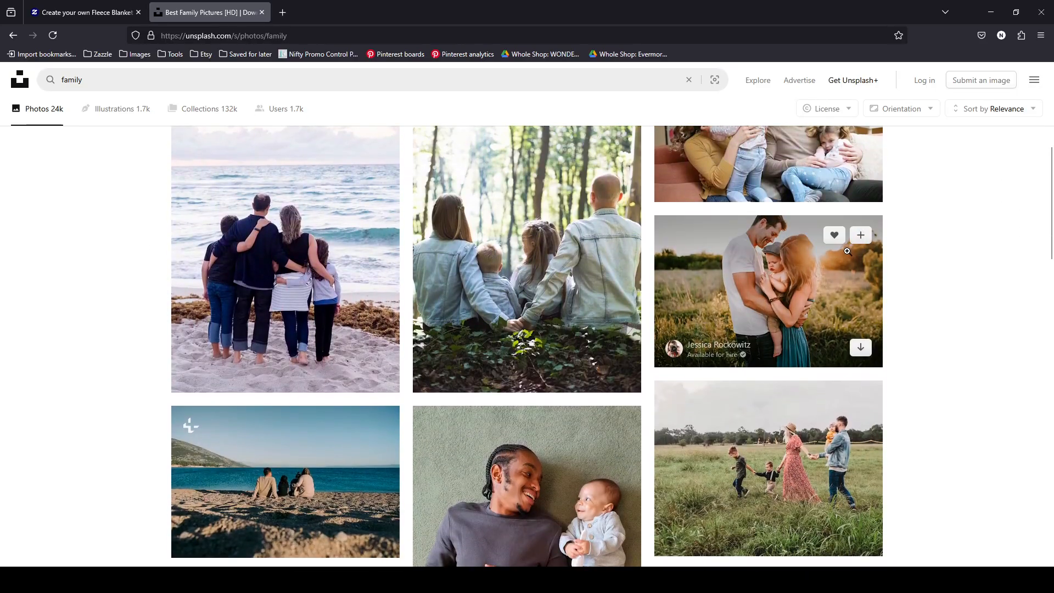
{"action": "left_click", "coordinate": [823, 280]}
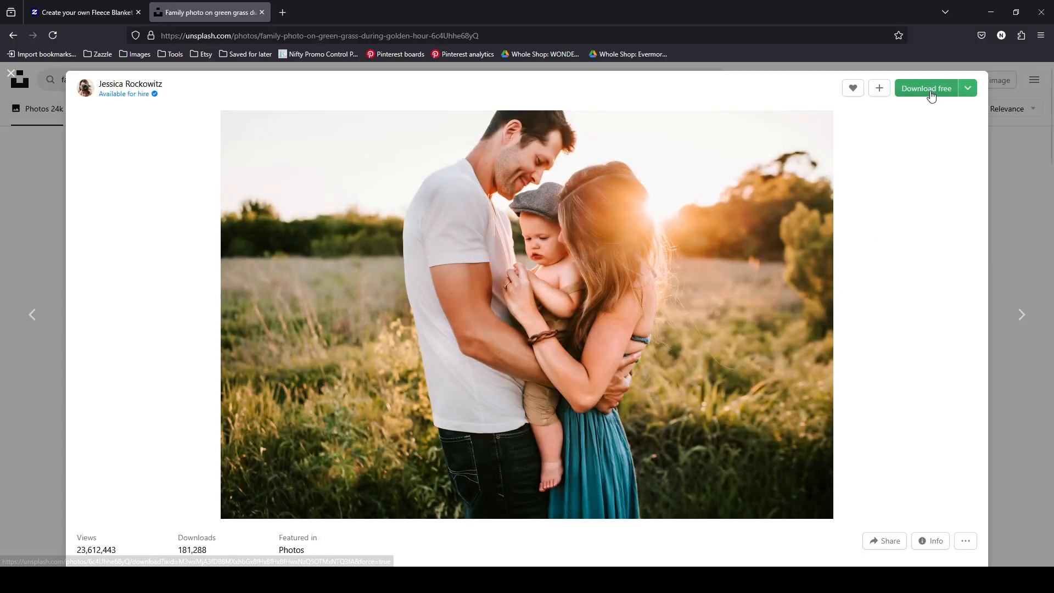
{"action": "left_click", "coordinate": [969, 89]}
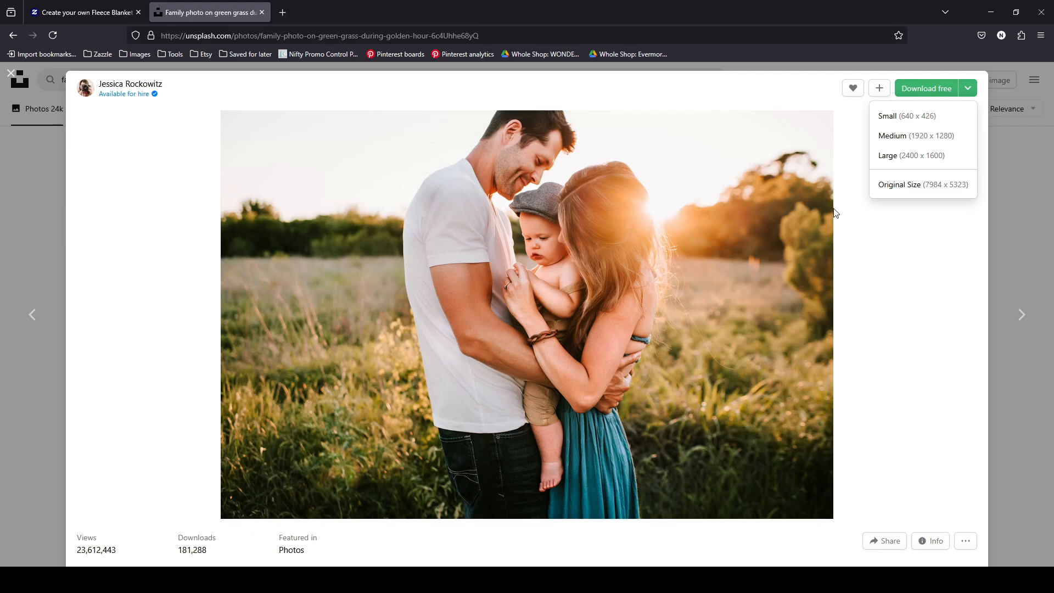
{"action": "left_click", "coordinate": [910, 274]}
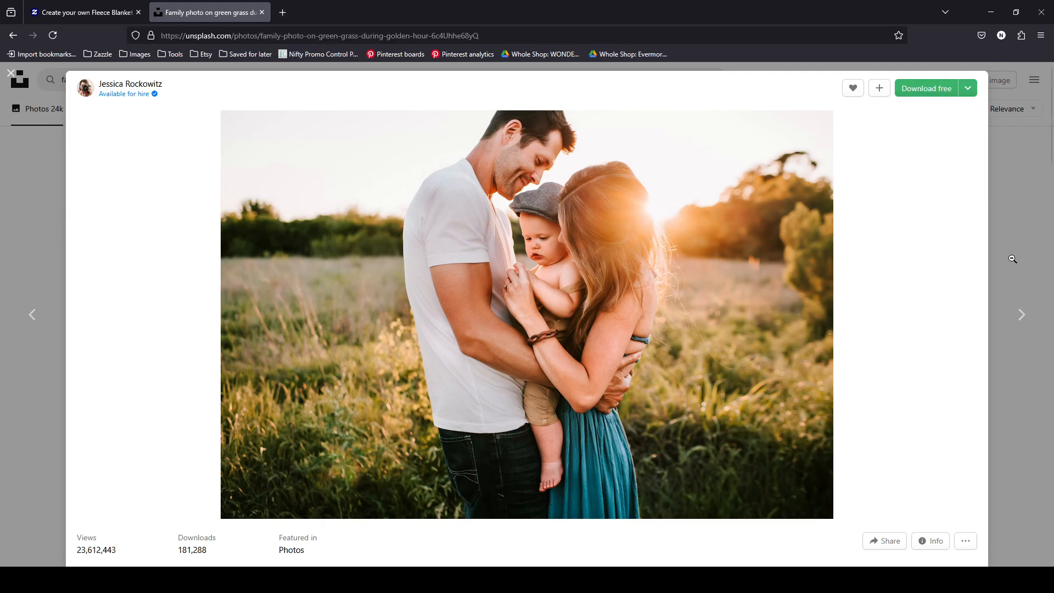
{"action": "left_click", "coordinate": [1018, 213]}
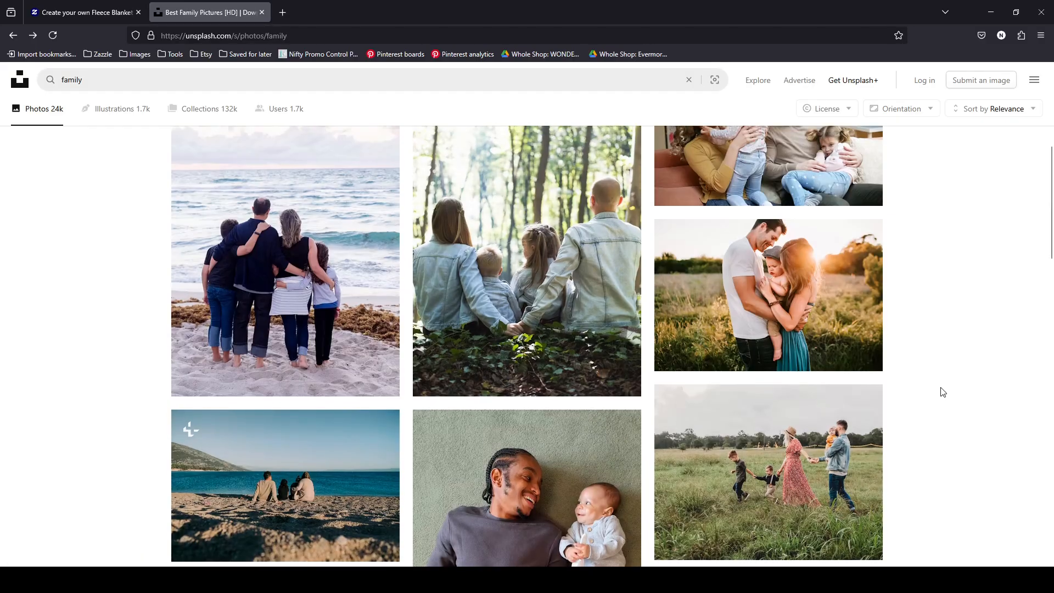
Browse the family photo results and restrict them to the Free license
{"action": "scroll", "coordinate": [943, 392], "scroll_direction": "up", "scroll_amount": 6}
{"action": "scroll", "coordinate": [943, 392], "scroll_direction": "down", "scroll_amount": 3}
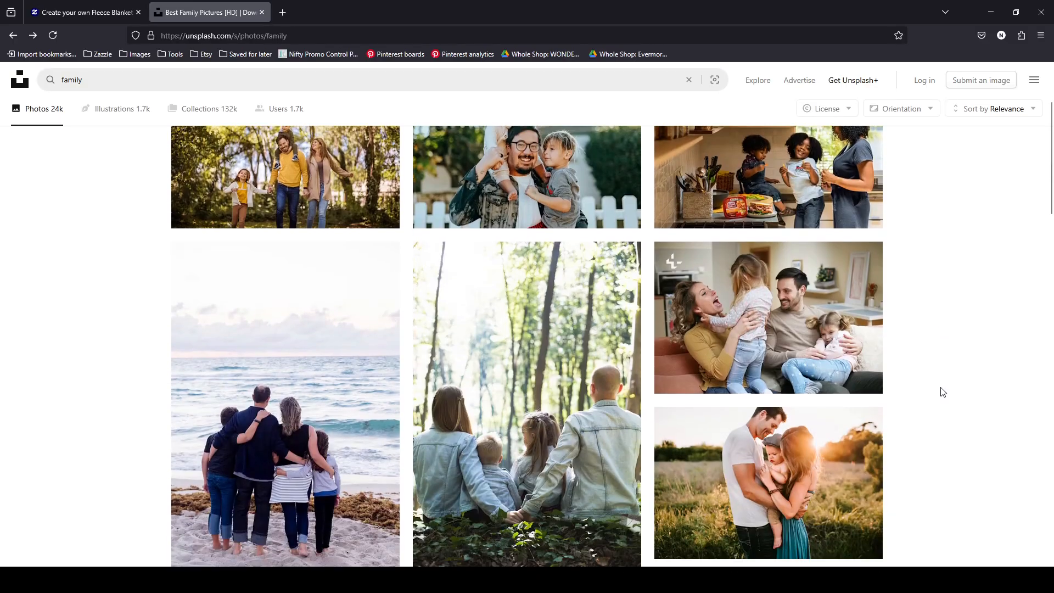
{"action": "scroll", "coordinate": [943, 393], "scroll_direction": "down", "scroll_amount": 10}
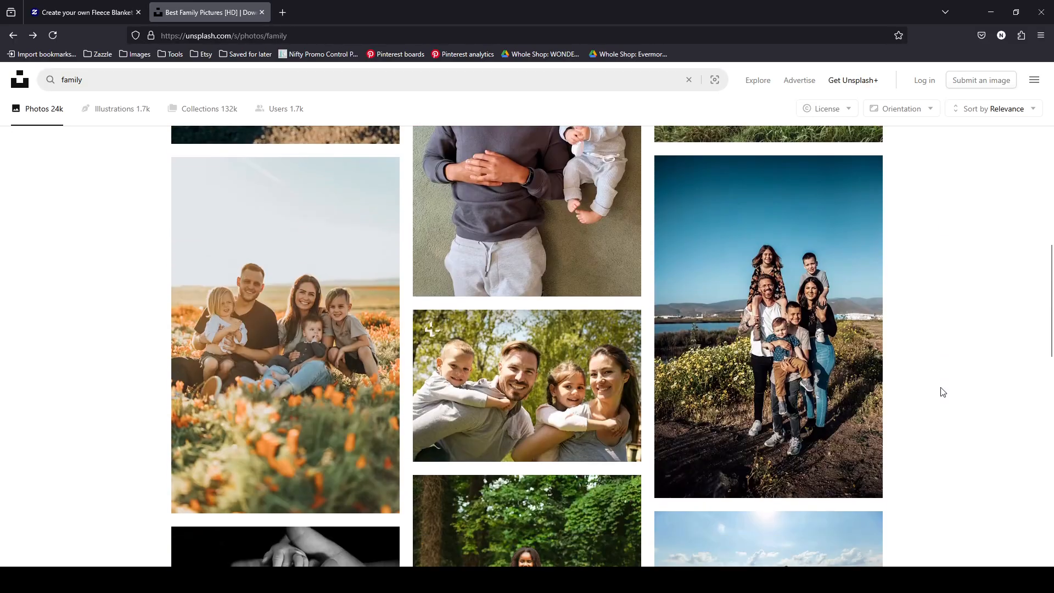
{"action": "scroll", "coordinate": [943, 393], "scroll_direction": "down", "scroll_amount": 4}
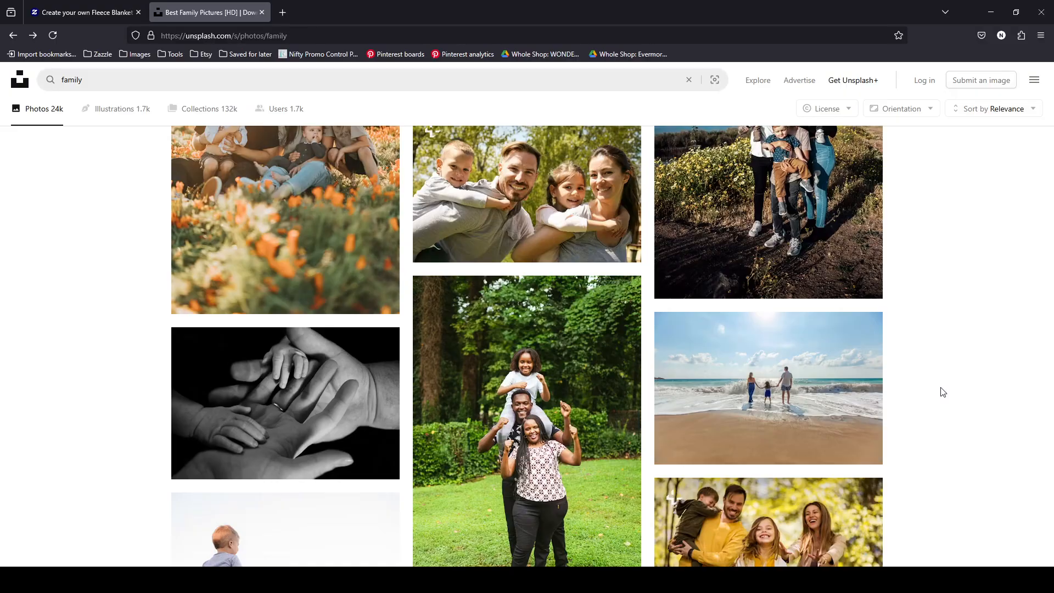
{"action": "scroll", "coordinate": [943, 393], "scroll_direction": "up", "scroll_amount": 7}
{"action": "scroll", "coordinate": [943, 393], "scroll_direction": "up", "scroll_amount": 3}
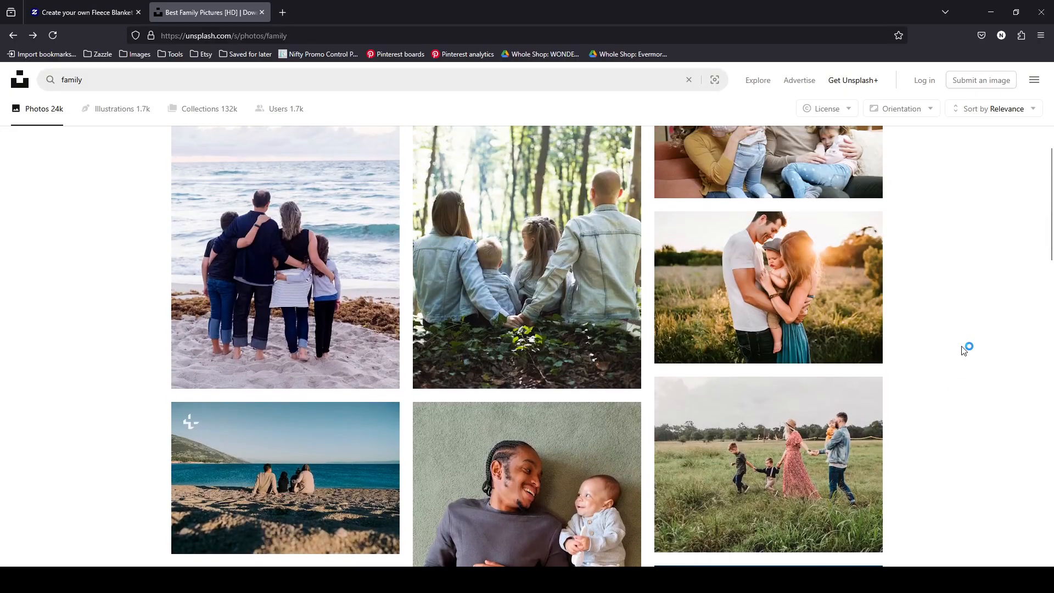
{"action": "scroll", "coordinate": [964, 350], "scroll_direction": "up", "scroll_amount": 10}
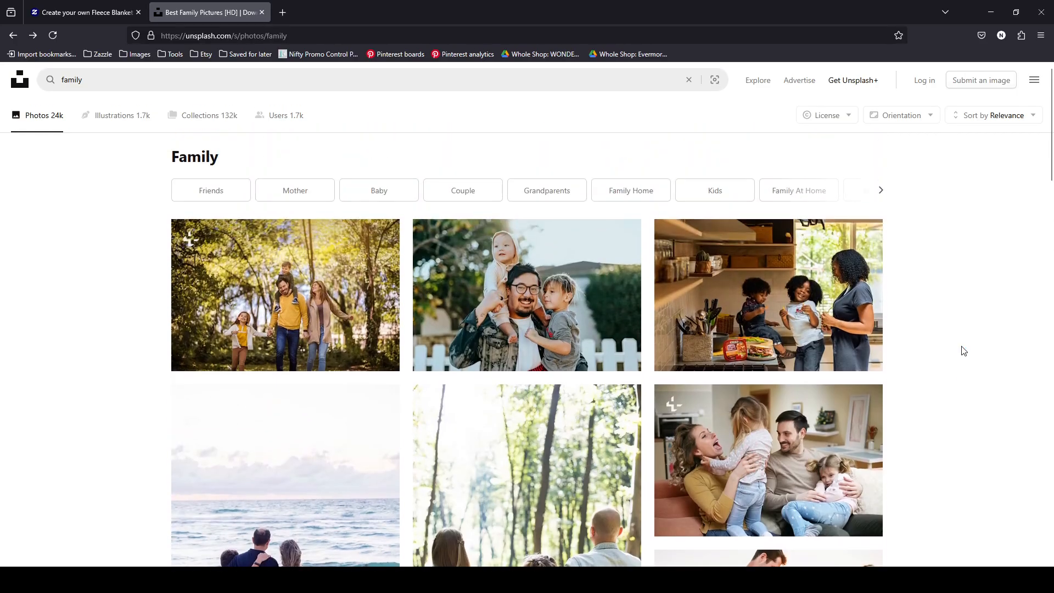
{"action": "left_click", "coordinate": [848, 118]}
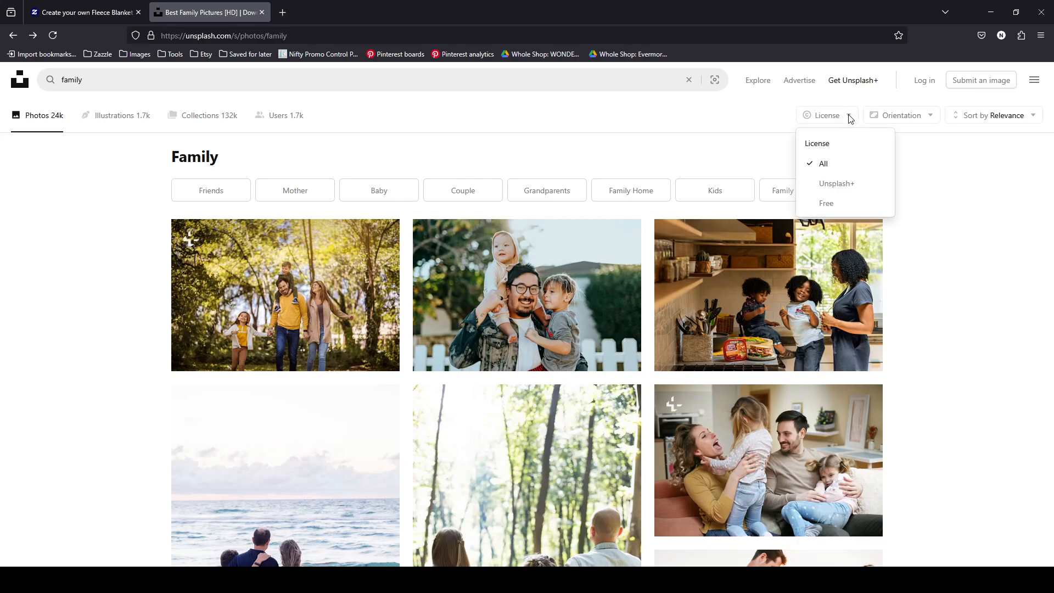
{"action": "left_click", "coordinate": [832, 204]}
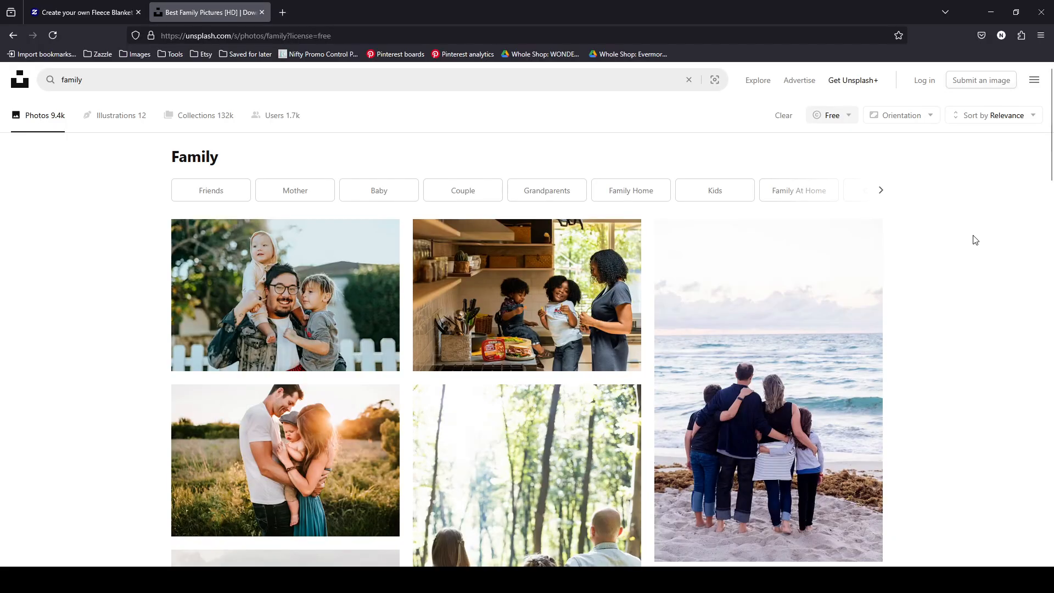
Open the photo of the family sitting among orange flowers, check its available download sizes, and download it for free
{"action": "scroll", "coordinate": [940, 267], "scroll_direction": "down", "scroll_amount": 5}
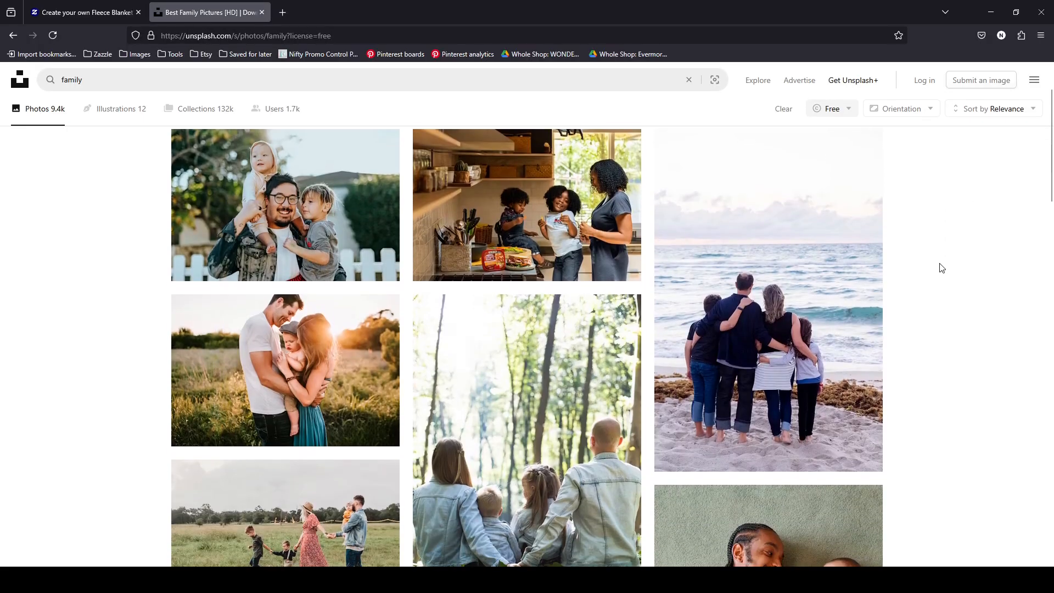
{"action": "scroll", "coordinate": [942, 267], "scroll_direction": "down", "scroll_amount": 8}
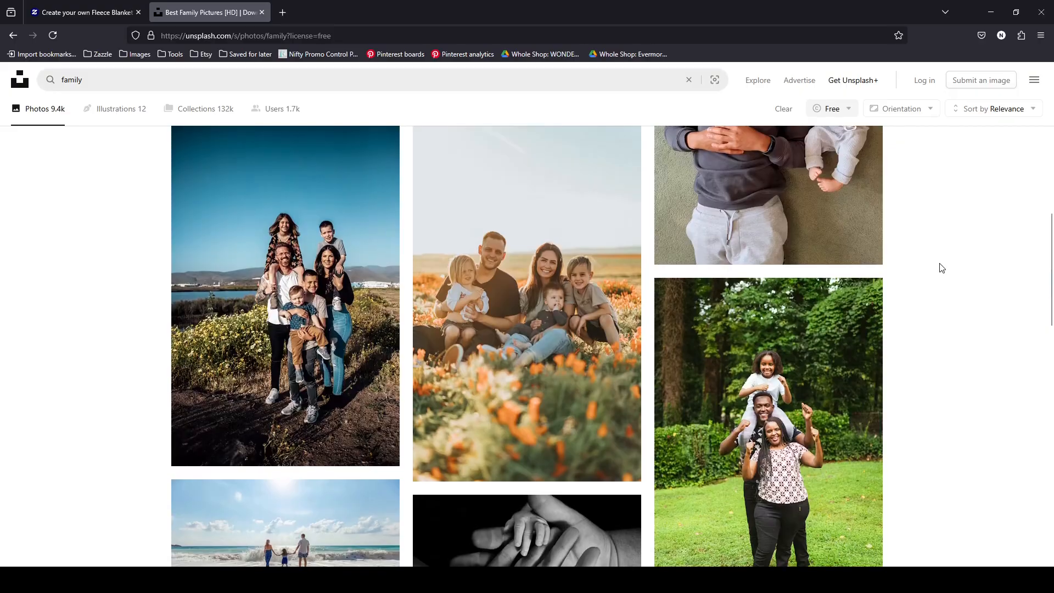
{"action": "scroll", "coordinate": [942, 267], "scroll_direction": "up", "scroll_amount": 2}
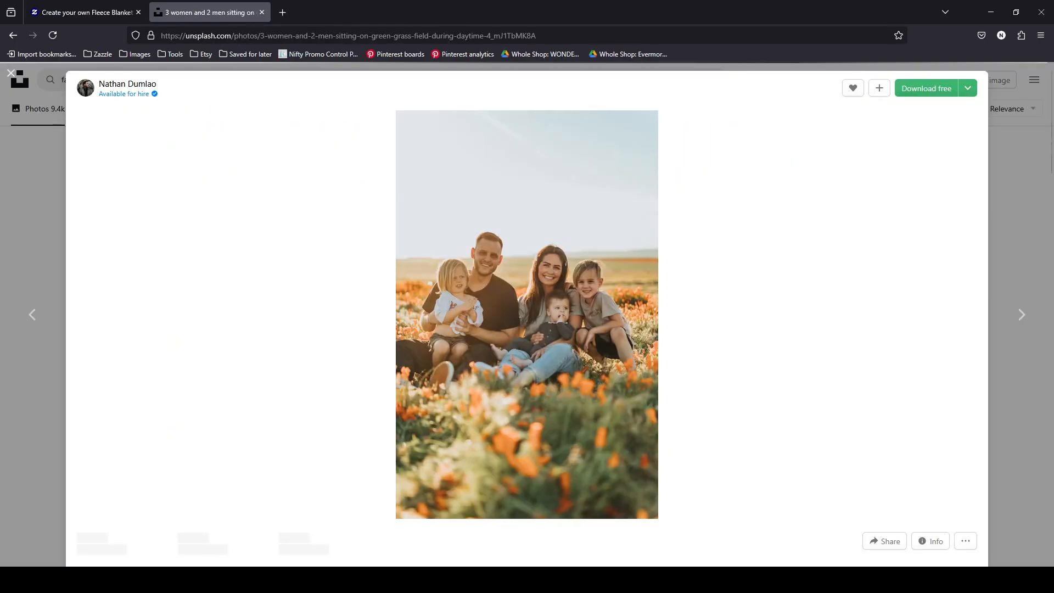
{"action": "left_click", "coordinate": [974, 92]}
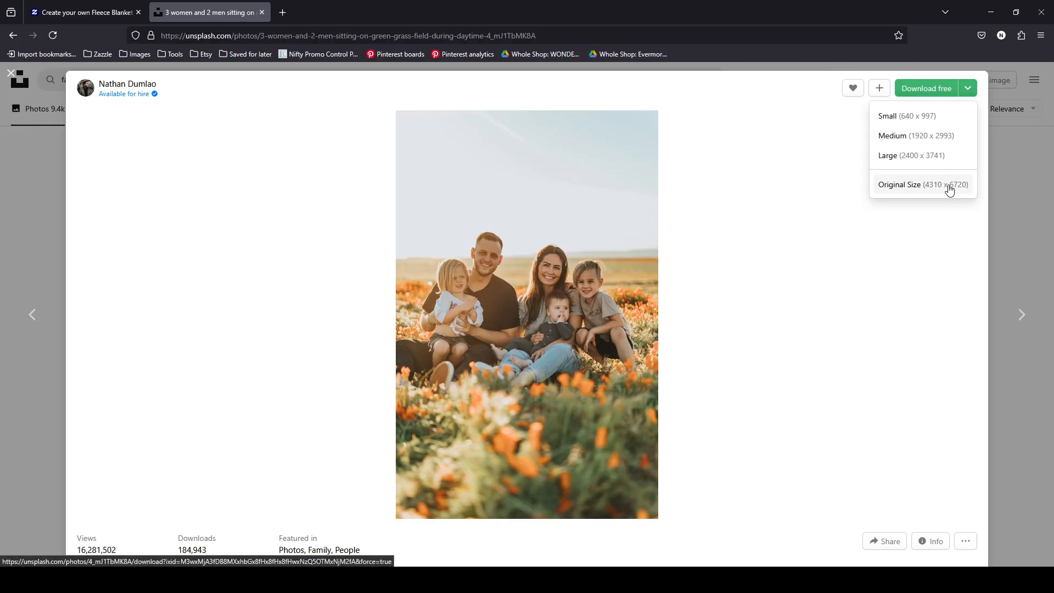
{"action": "left_click", "coordinate": [905, 245]}
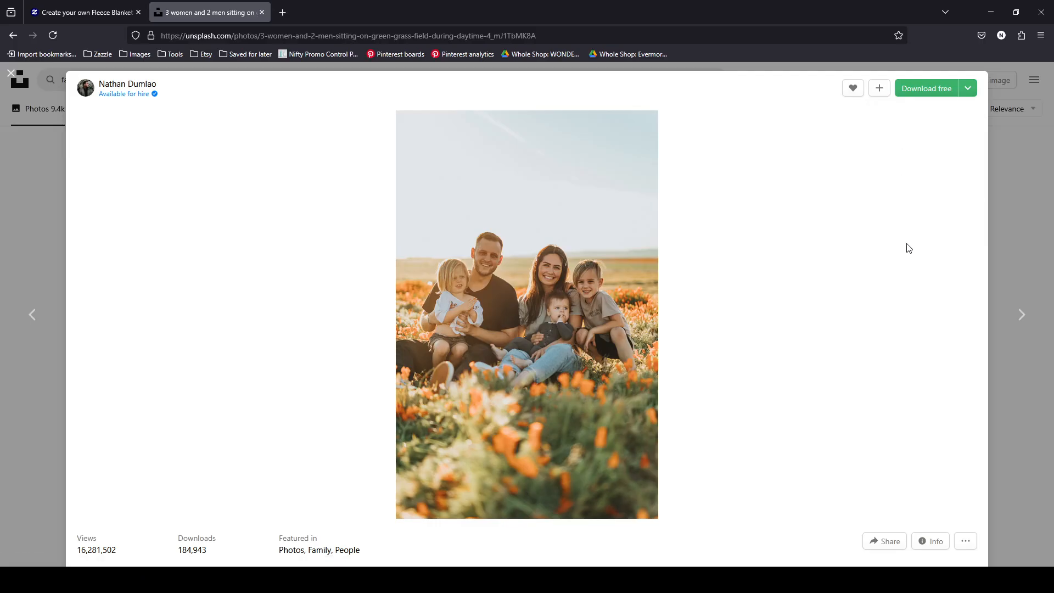
{"action": "left_click", "coordinate": [928, 91]}
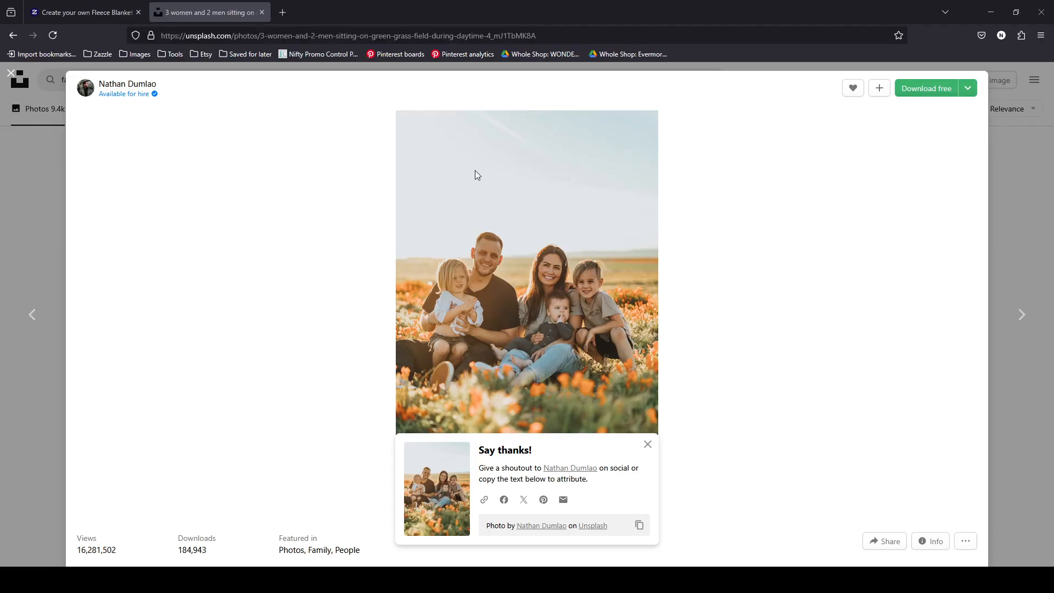
{"action": "left_click", "coordinate": [11, 73]}
Reopen the photo of the family among orange flowers and go to its photographer's profile
{"action": "scroll", "coordinate": [969, 213], "scroll_direction": "down", "scroll_amount": 1}
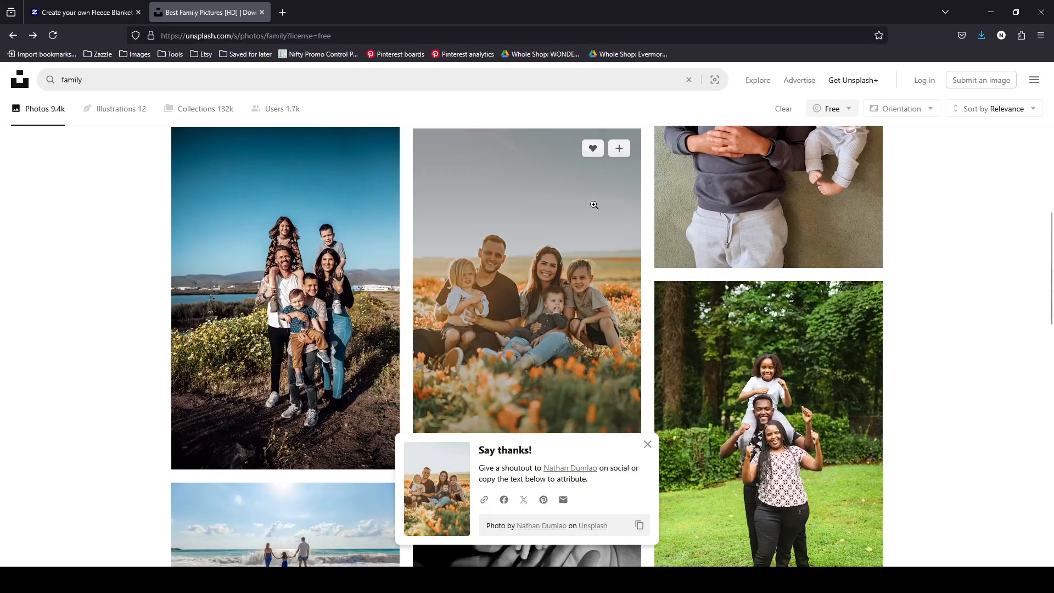
{"action": "left_click", "coordinate": [590, 204]}
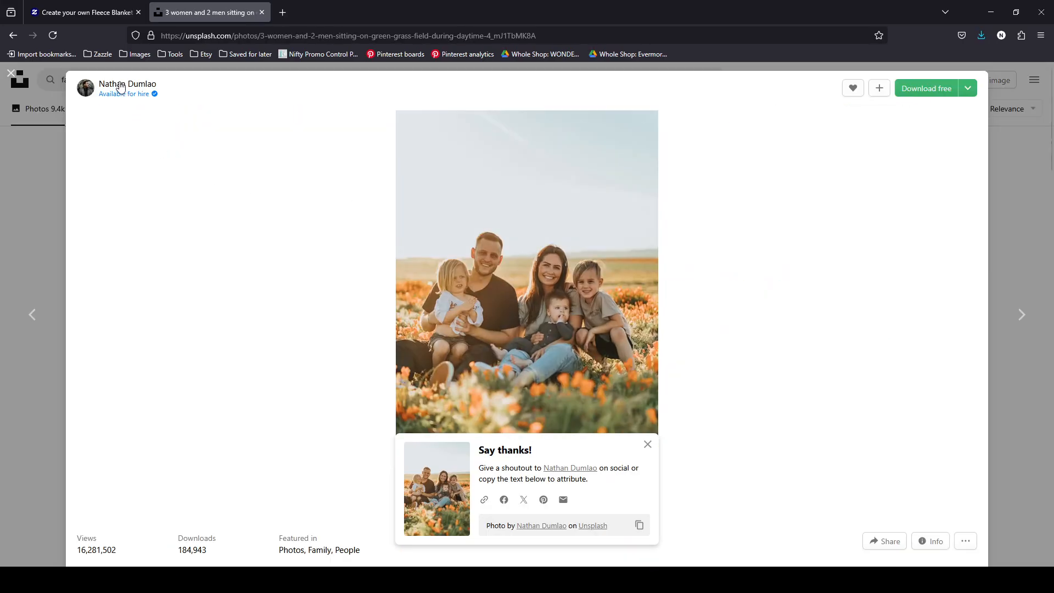
{"action": "mouse_move", "coordinate": [122, 91]}
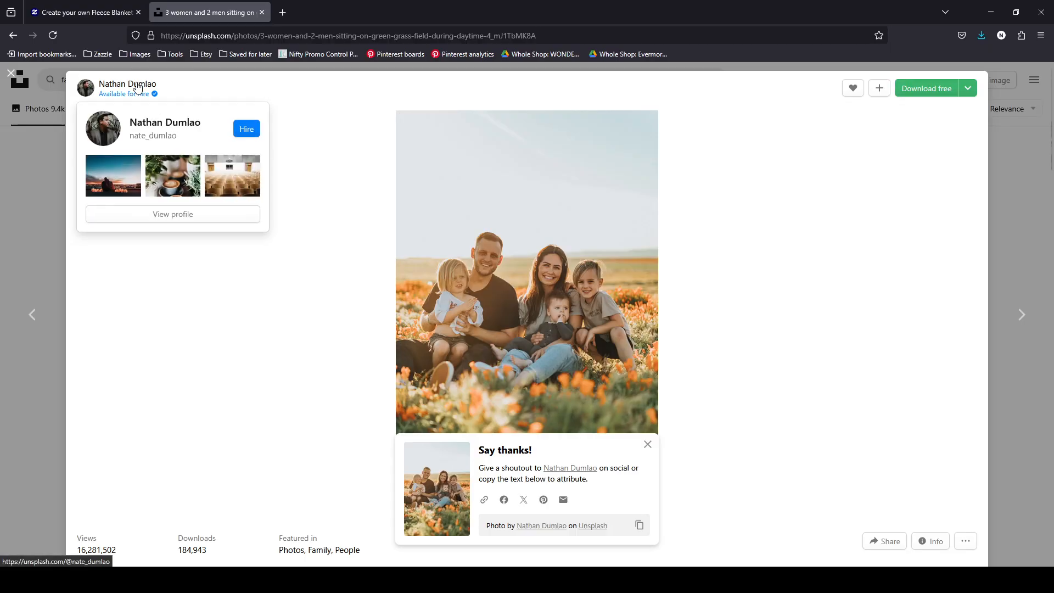
{"action": "left_click", "coordinate": [138, 87]}
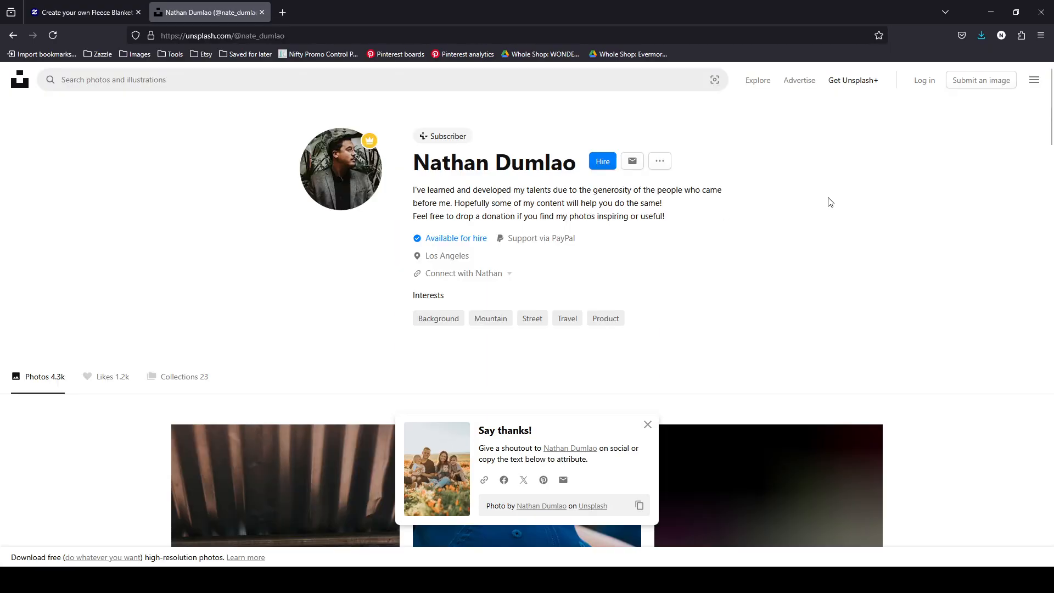
Look through the photographer's photos, loading more of them, for other pictures of the same family
{"action": "scroll", "coordinate": [1013, 261], "scroll_direction": "down", "scroll_amount": 15}
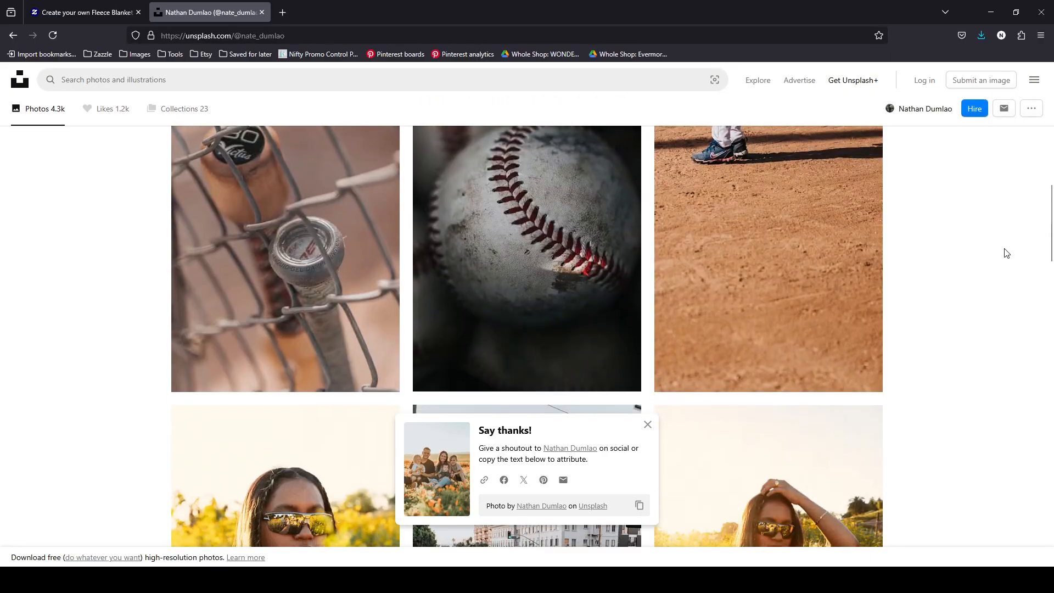
{"action": "scroll", "coordinate": [1006, 253], "scroll_direction": "down", "scroll_amount": 10}
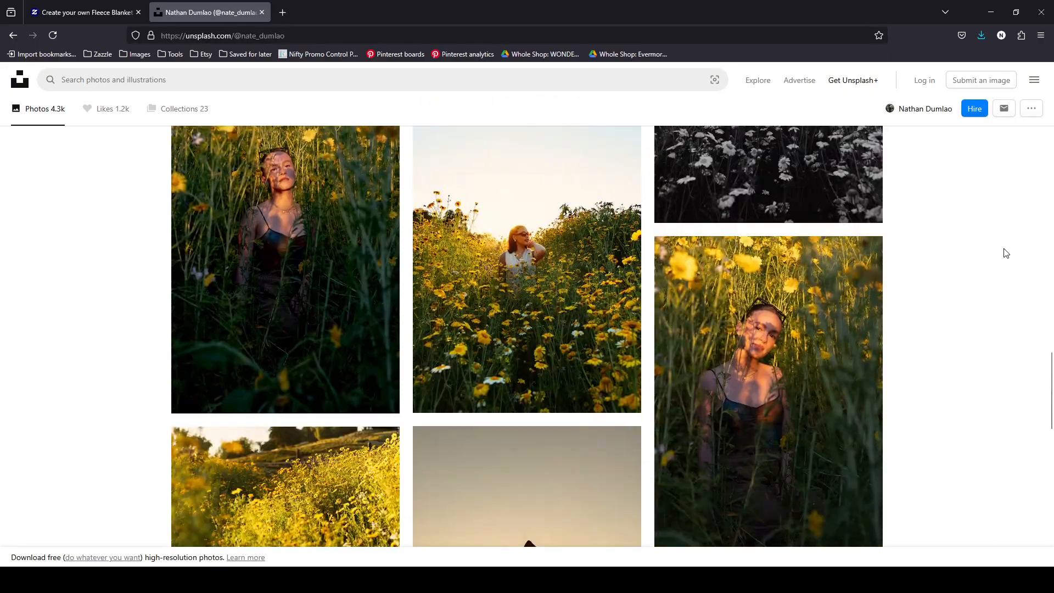
{"action": "scroll", "coordinate": [1005, 253], "scroll_direction": "down", "scroll_amount": 7}
{"action": "scroll", "coordinate": [714, 280], "scroll_direction": "up", "scroll_amount": 2}
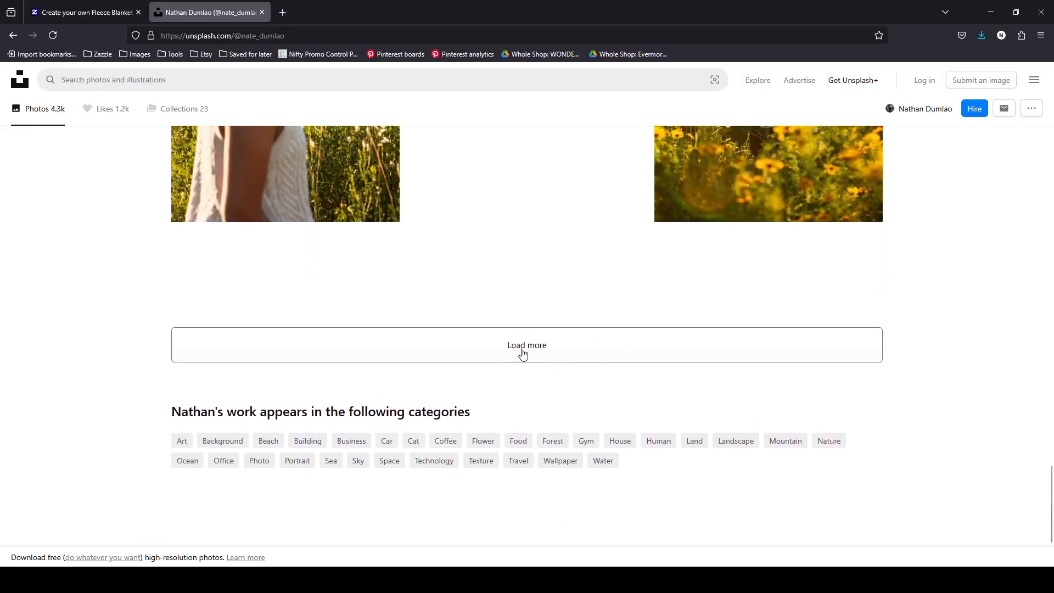
{"action": "left_click", "coordinate": [510, 357]}
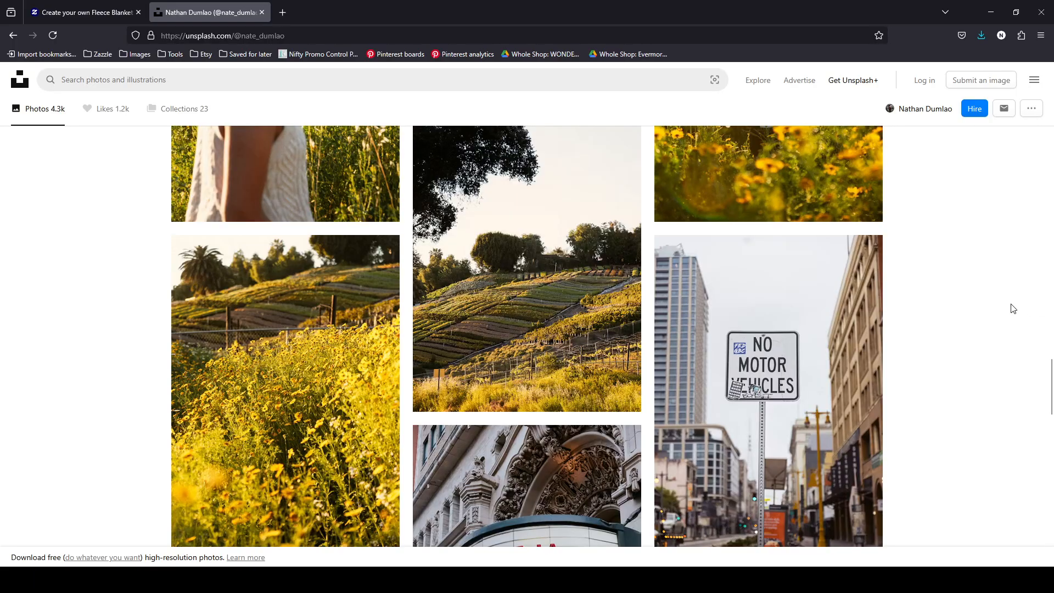
{"action": "scroll", "coordinate": [1013, 308], "scroll_direction": "down", "scroll_amount": 4}
{"action": "scroll", "coordinate": [1013, 309], "scroll_direction": "down", "scroll_amount": 15}
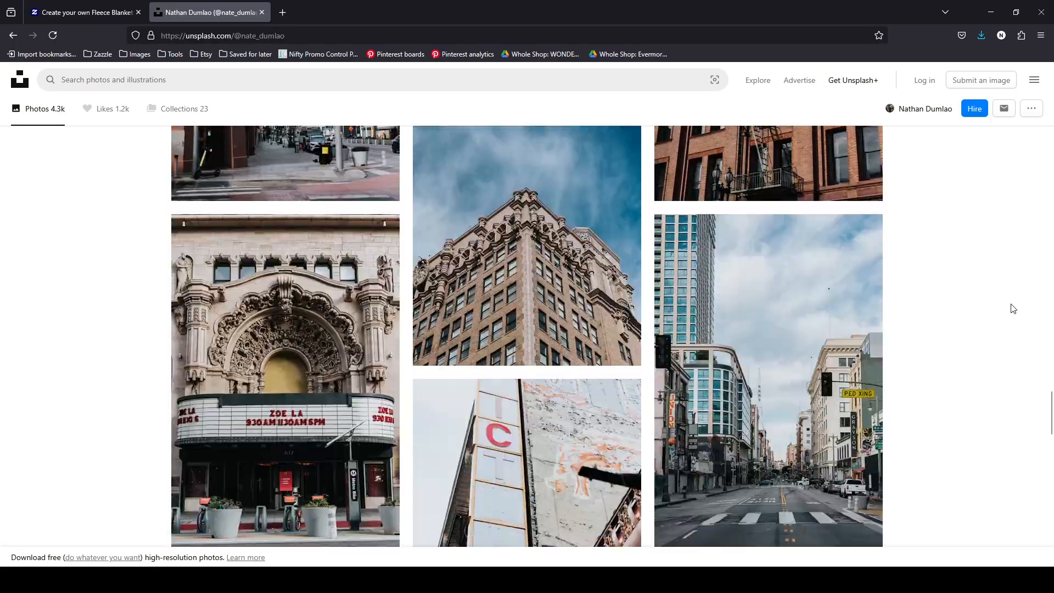
{"action": "scroll", "coordinate": [1013, 308], "scroll_direction": "down", "scroll_amount": 8}
{"action": "scroll", "coordinate": [1013, 308], "scroll_direction": "up", "scroll_amount": 6}
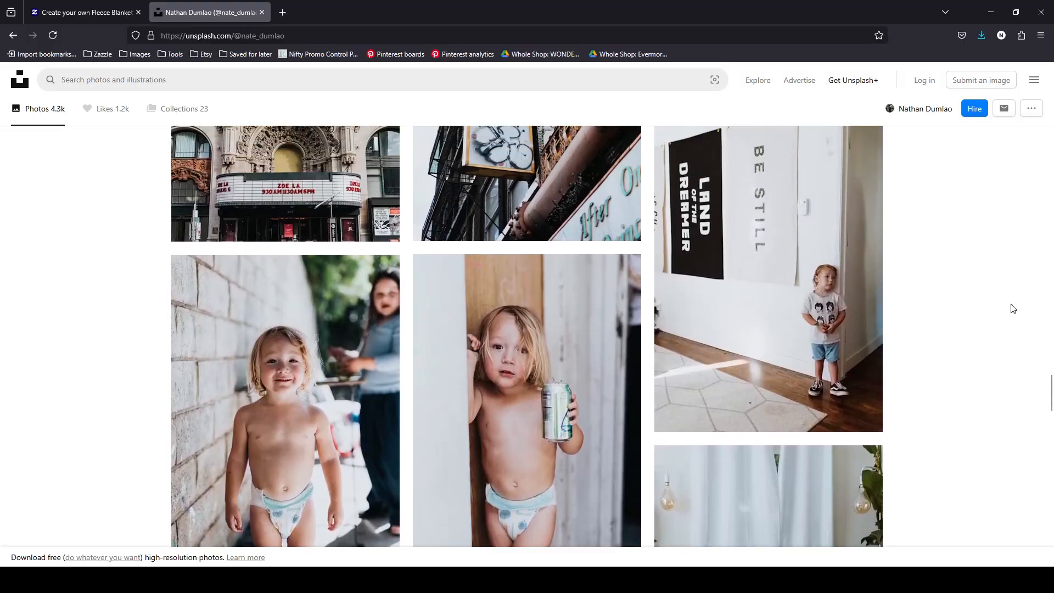
Look further through the photographer's photos and download the one of the white dog leaning over a brown leather sofa
{"action": "scroll", "coordinate": [1013, 308], "scroll_direction": "down", "scroll_amount": 2}
{"action": "scroll", "coordinate": [1013, 309], "scroll_direction": "down", "scroll_amount": 20}
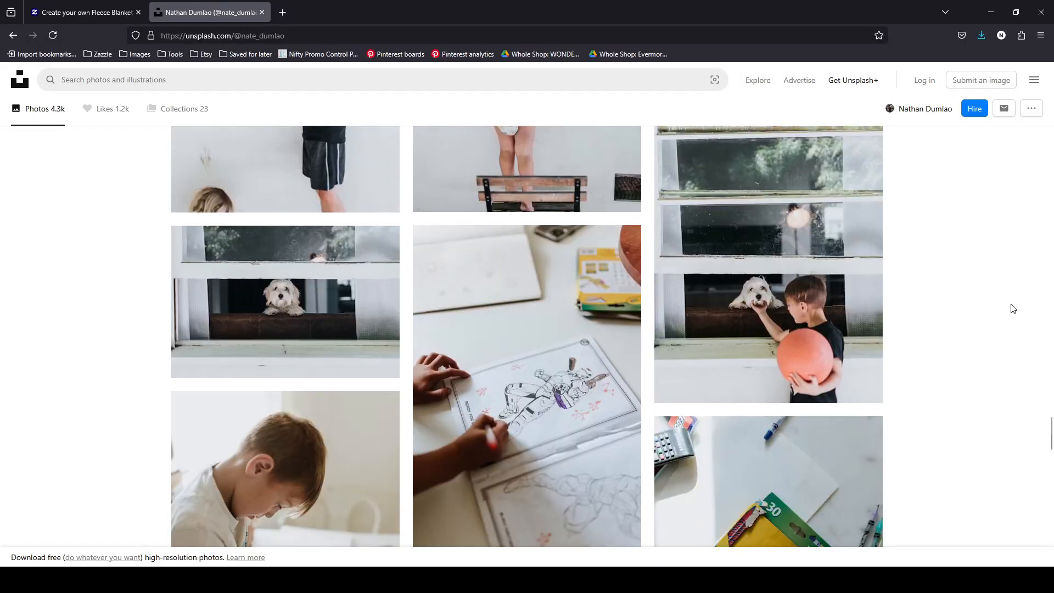
{"action": "scroll", "coordinate": [1013, 308], "scroll_direction": "down", "scroll_amount": 10}
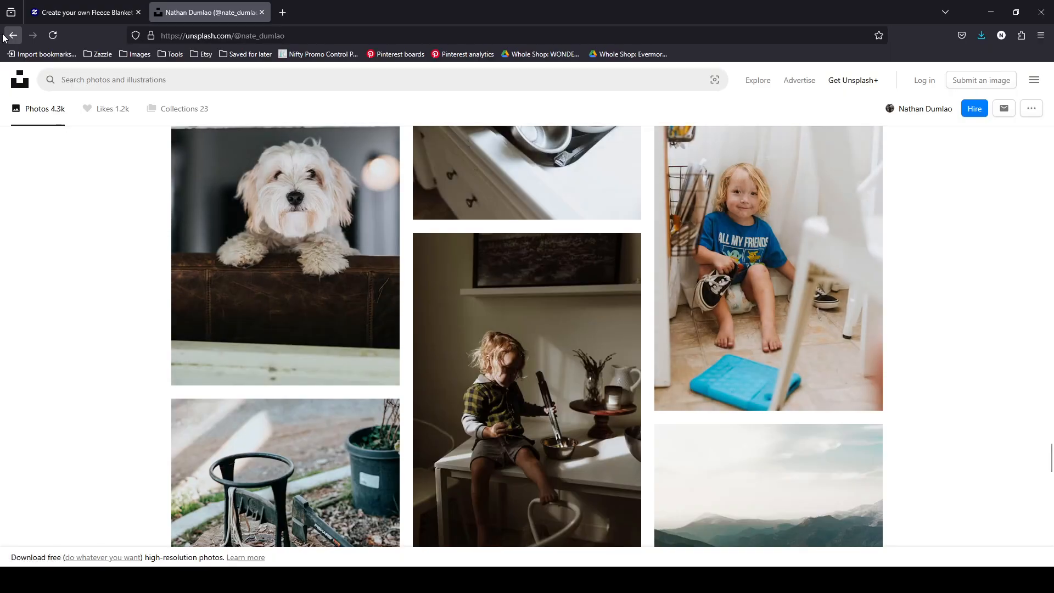
{"action": "scroll", "coordinate": [395, 384], "scroll_direction": "up", "scroll_amount": 2}
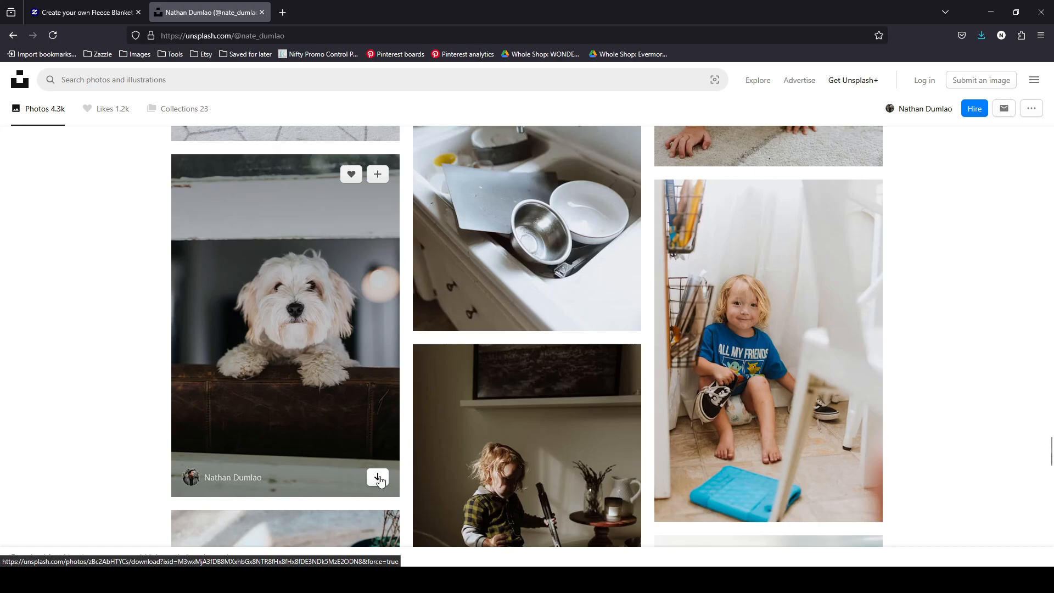
{"action": "left_click", "coordinate": [378, 478]}
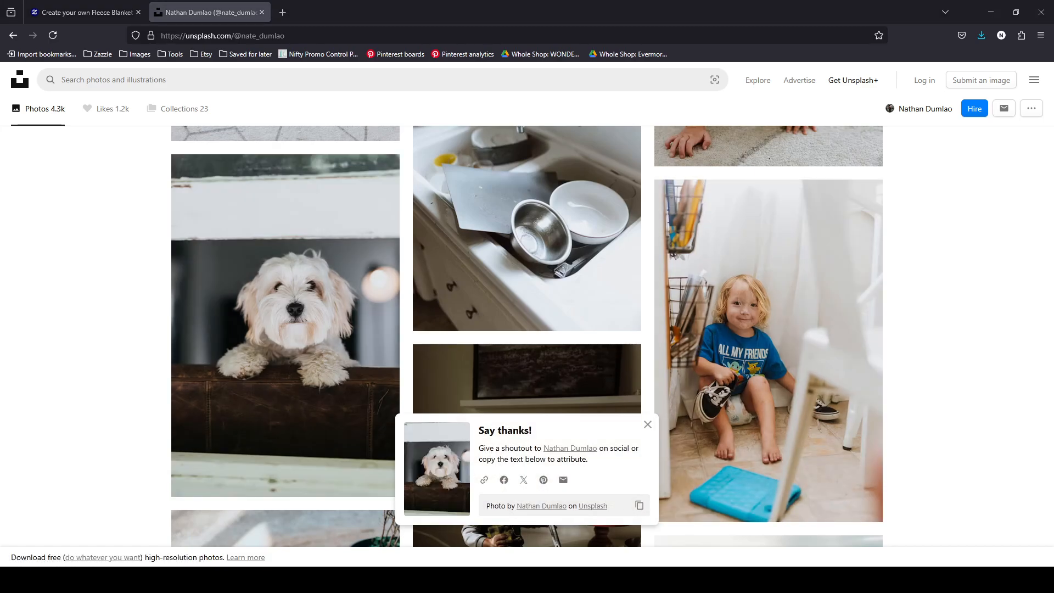
Switch to Zazzle, upload the downloaded family and dog photos, and replace the blanket's image with the family photo
{"action": "left_click", "coordinate": [96, 15]}
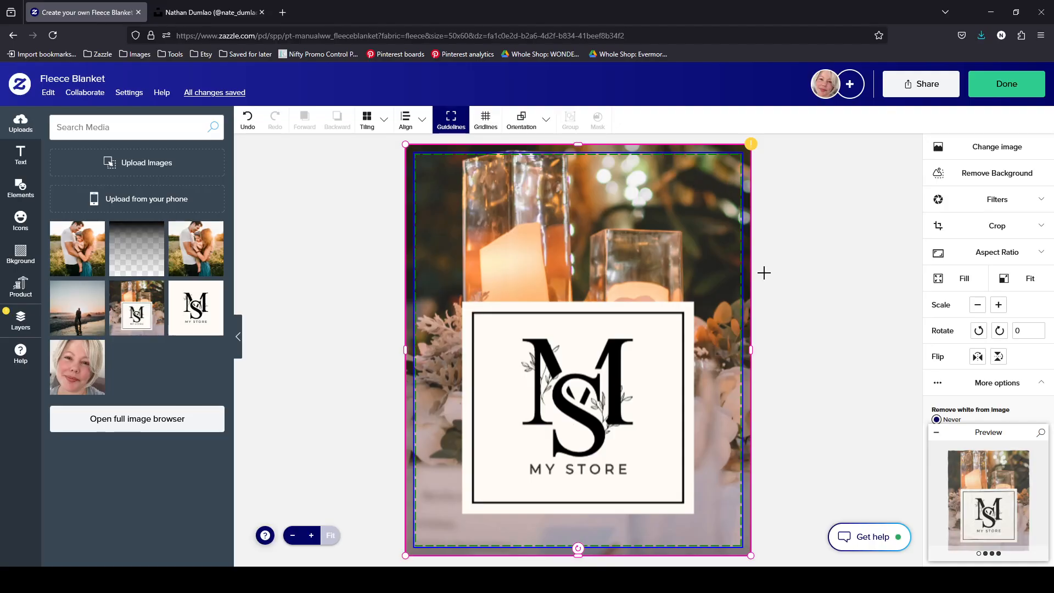
{"action": "left_click", "coordinate": [1012, 146]}
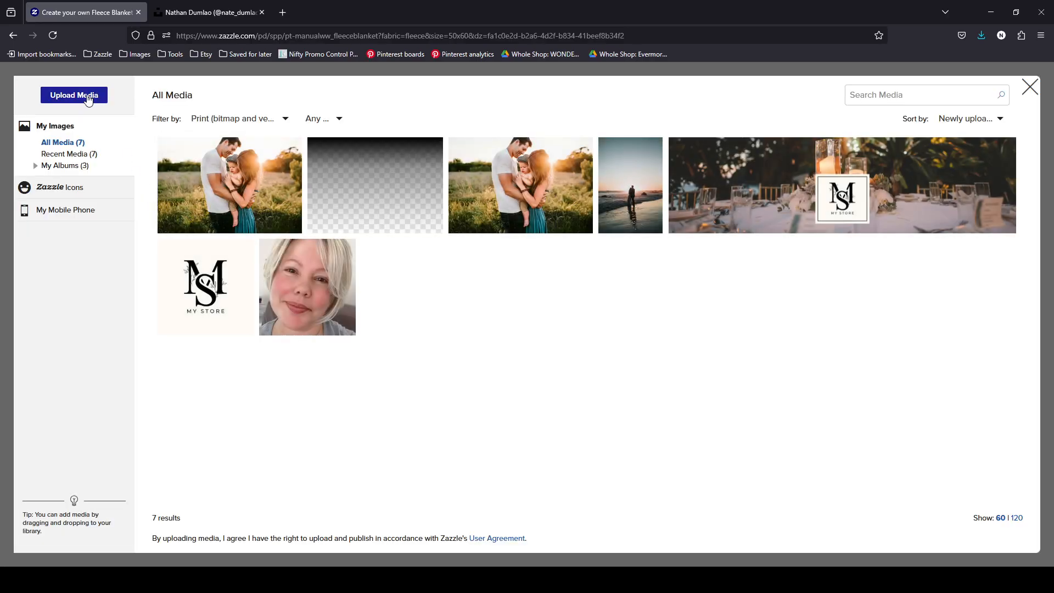
{"action": "left_click", "coordinate": [87, 98]}
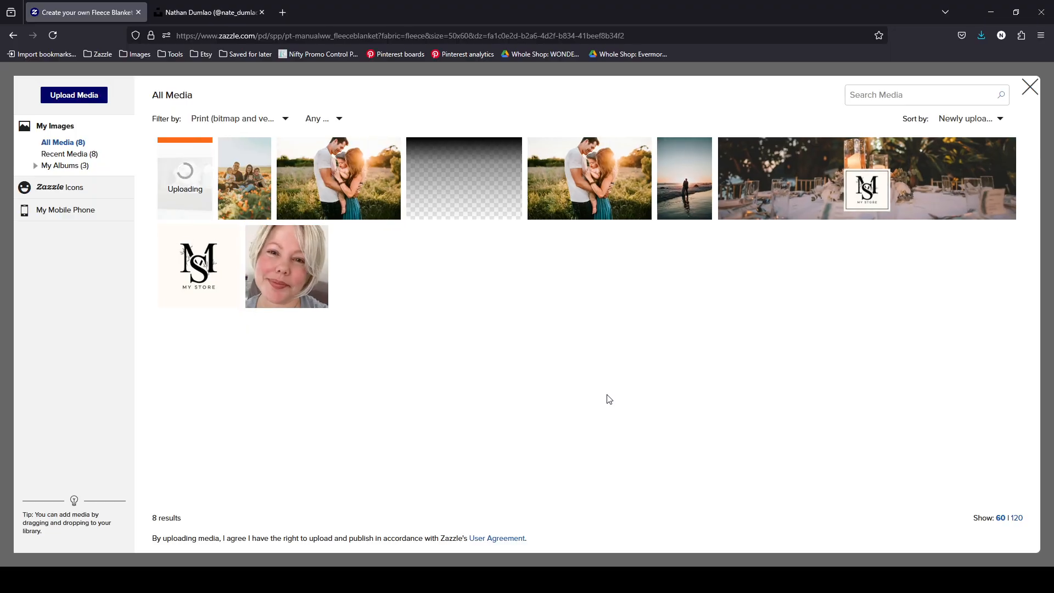
{"action": "left_click", "coordinate": [244, 159]}
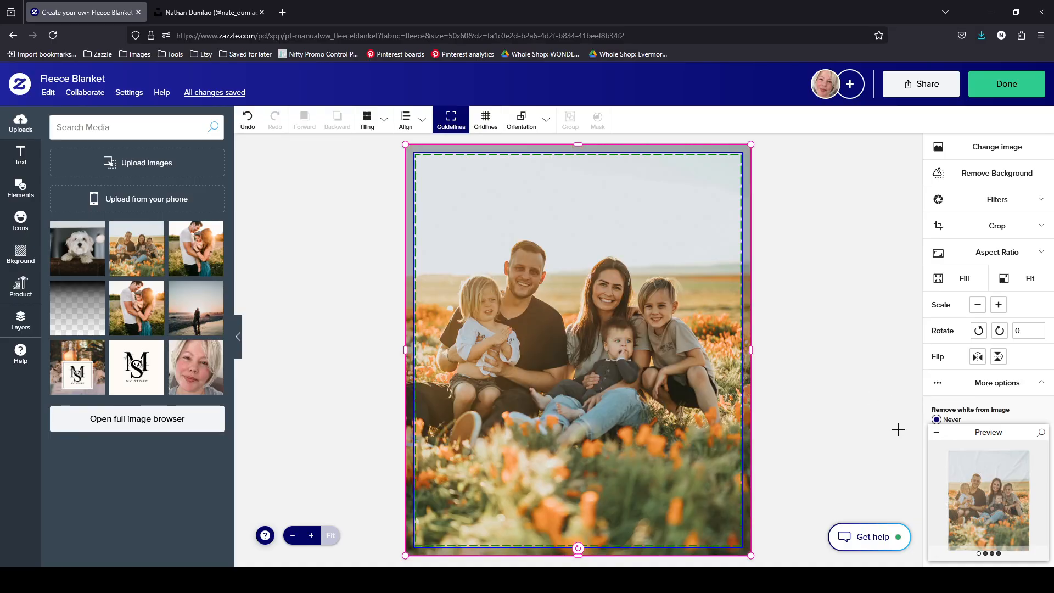
Preview the fleece blanket enlarged in its Front, Front (Horizontal), Corner and In Situ views
{"action": "left_click", "coordinate": [1011, 479]}
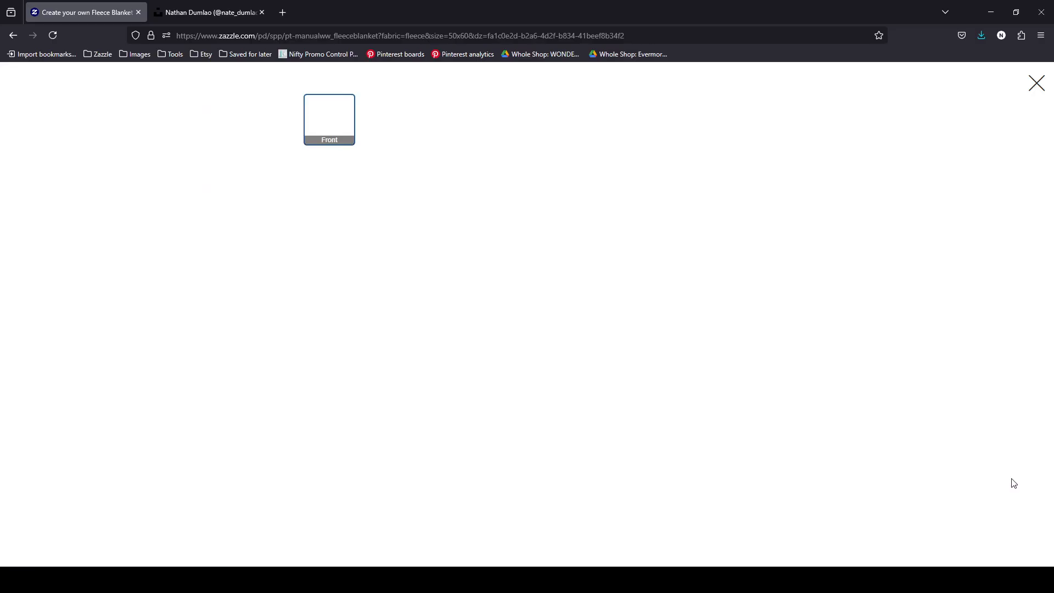
{"action": "left_click", "coordinate": [1035, 82]}
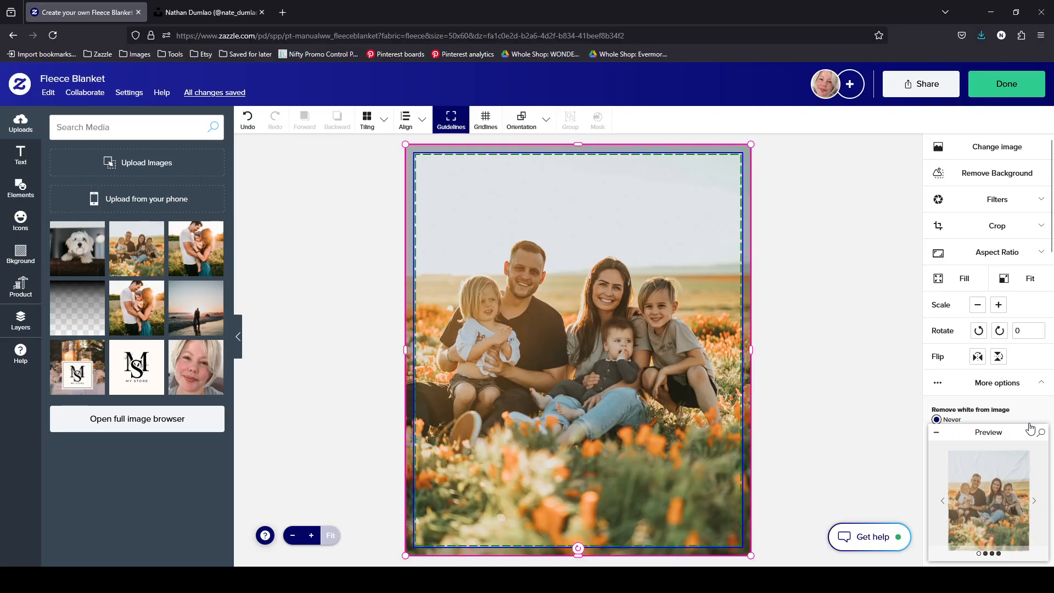
{"action": "left_click", "coordinate": [991, 489]}
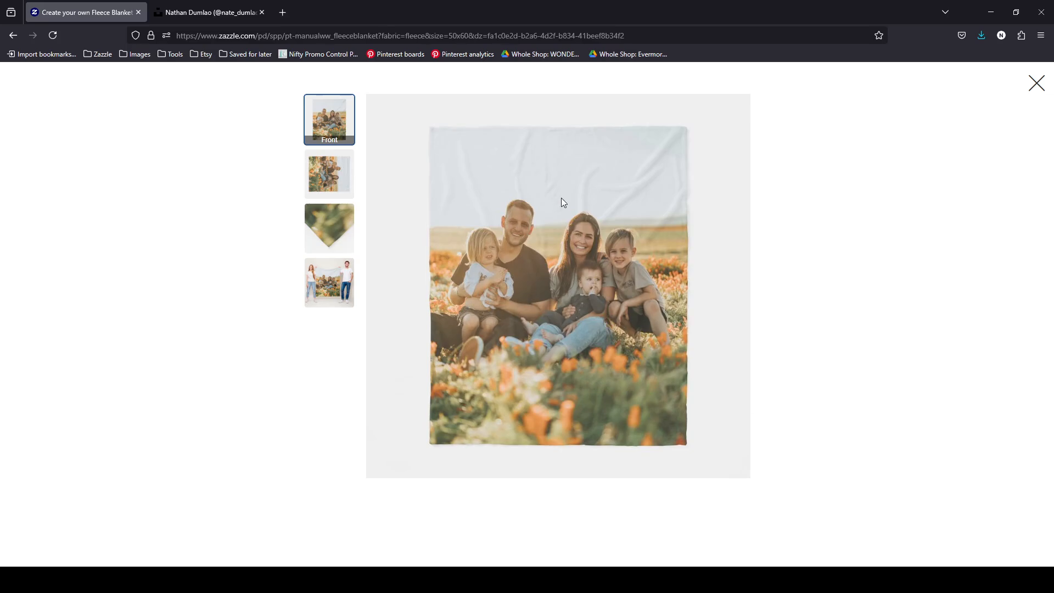
{"action": "left_click", "coordinate": [325, 171]}
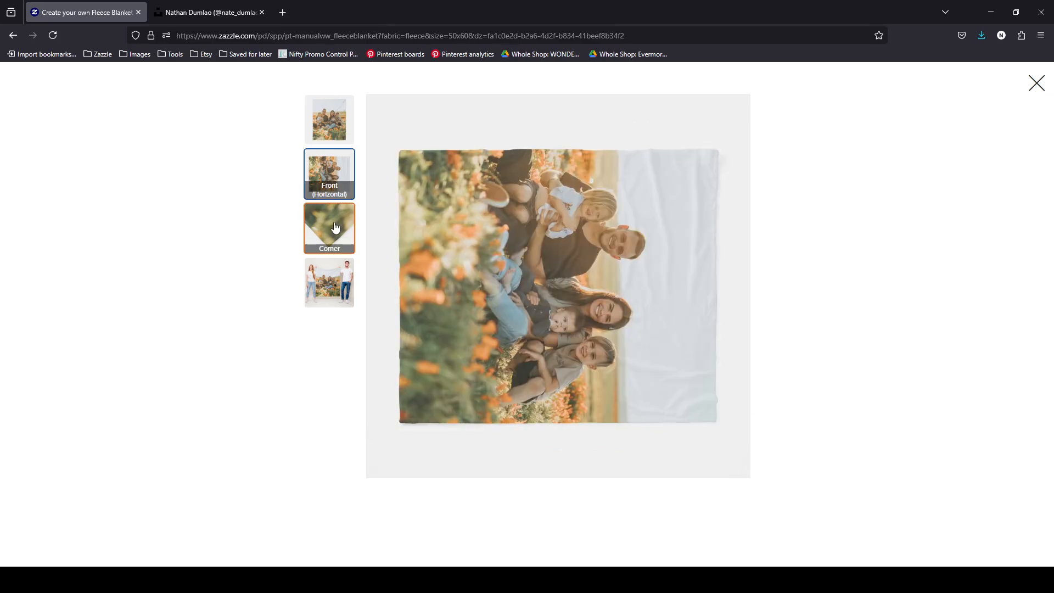
{"action": "left_click", "coordinate": [335, 229]}
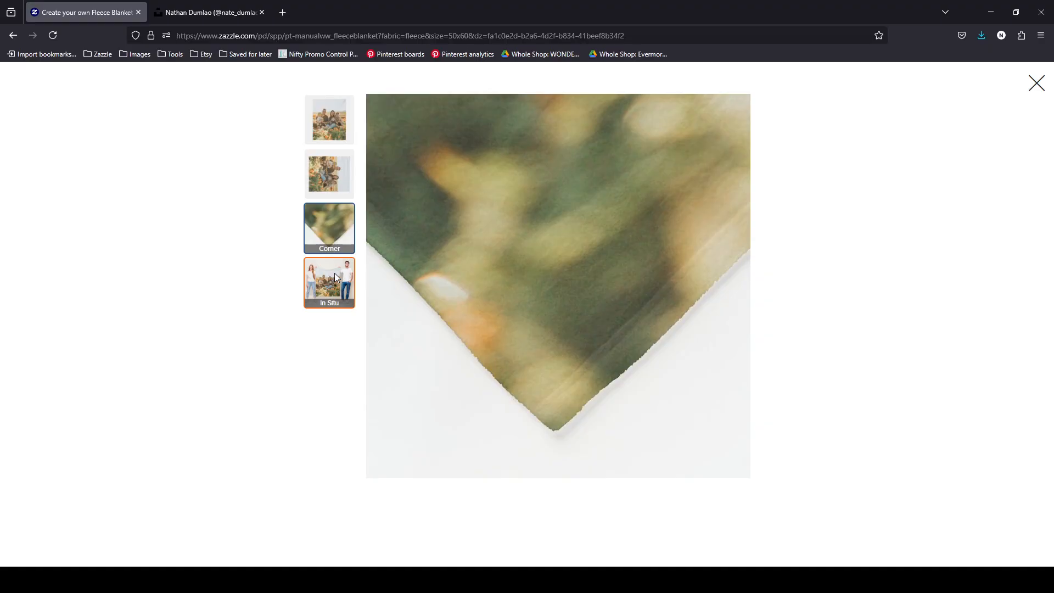
{"action": "left_click", "coordinate": [336, 277]}
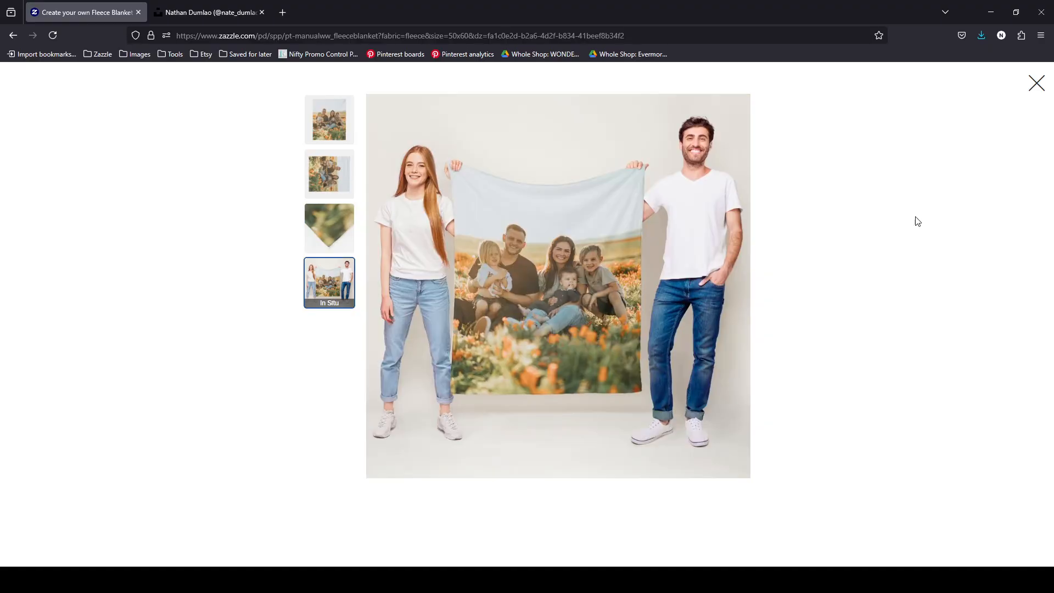
{"action": "left_click", "coordinate": [1037, 84]}
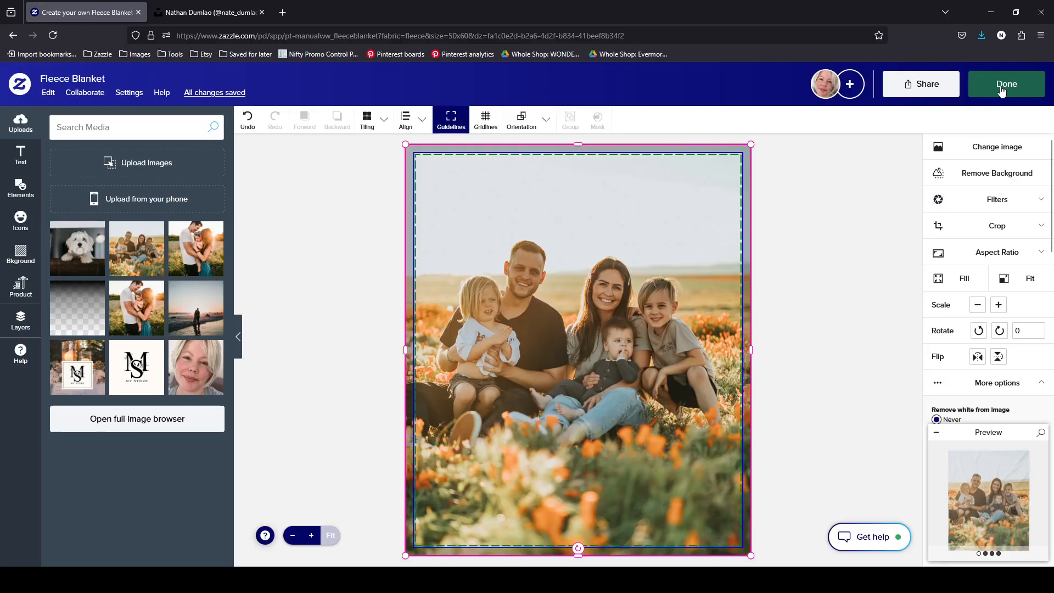
Finish editing the design and show the product page's mockup of two people holding the blanket
{"action": "left_click", "coordinate": [1004, 85]}
{"action": "scroll", "coordinate": [882, 405], "scroll_direction": "down", "scroll_amount": 2}
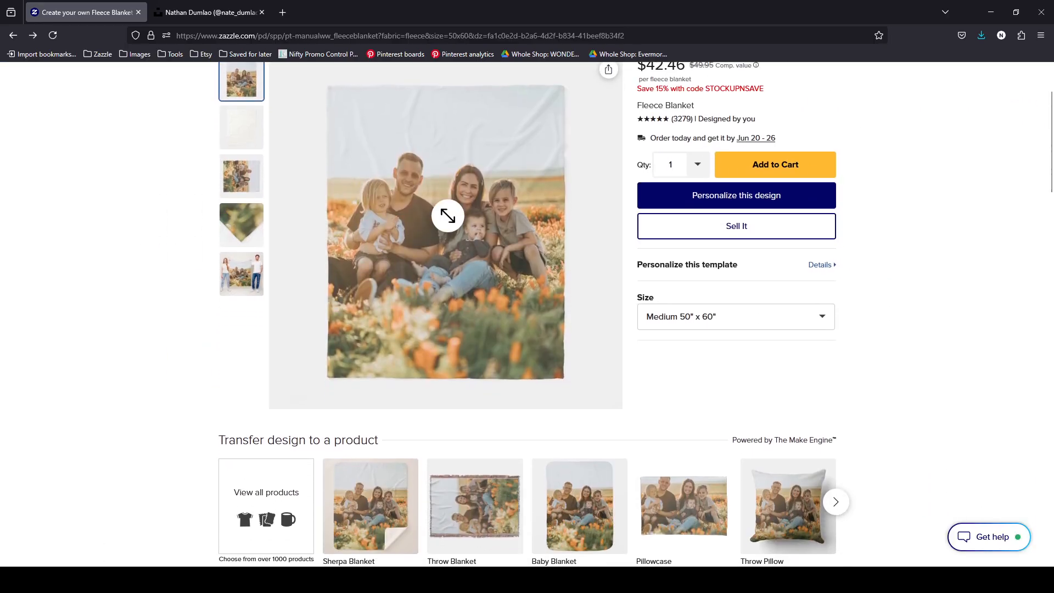
{"action": "left_click", "coordinate": [262, 258]}
{"action": "scroll", "coordinate": [659, 319], "scroll_direction": "up", "scroll_amount": 1}
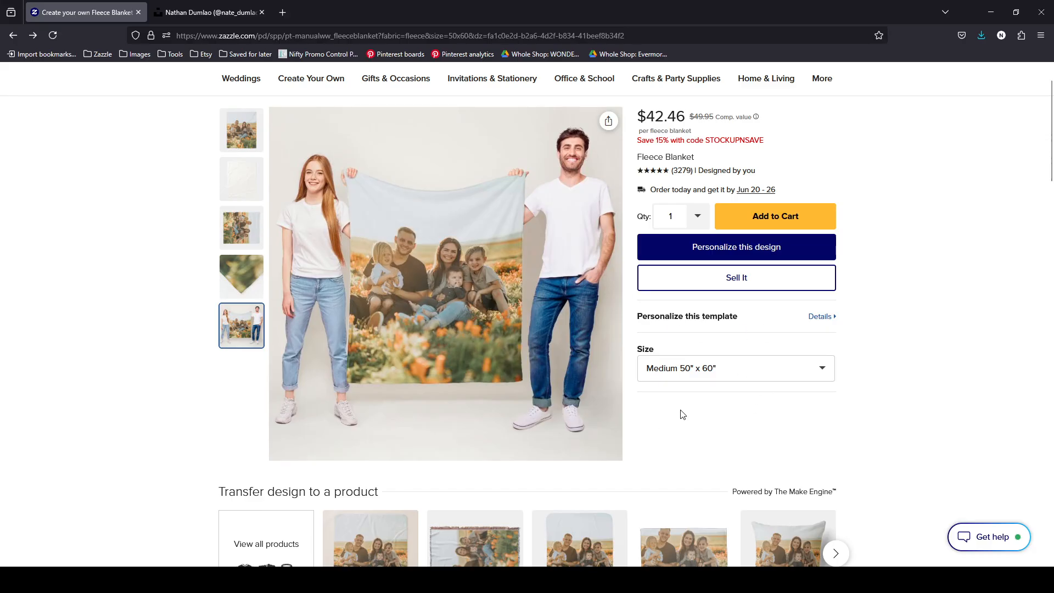
Set the blanket size to Large 60" x 80" and read the details of the design issue
{"action": "left_click", "coordinate": [681, 375]}
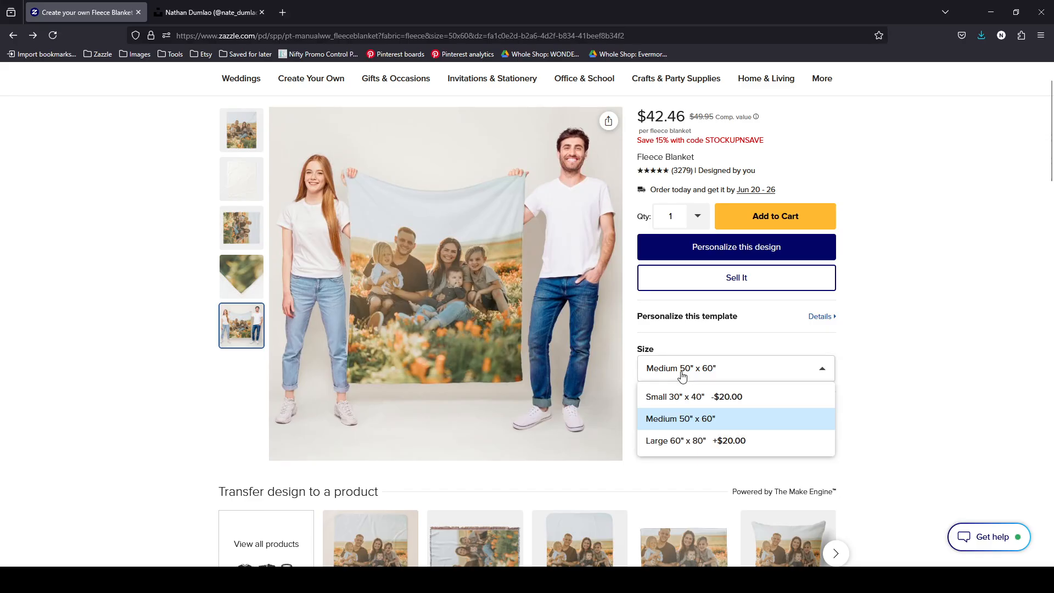
{"action": "left_click", "coordinate": [703, 438]}
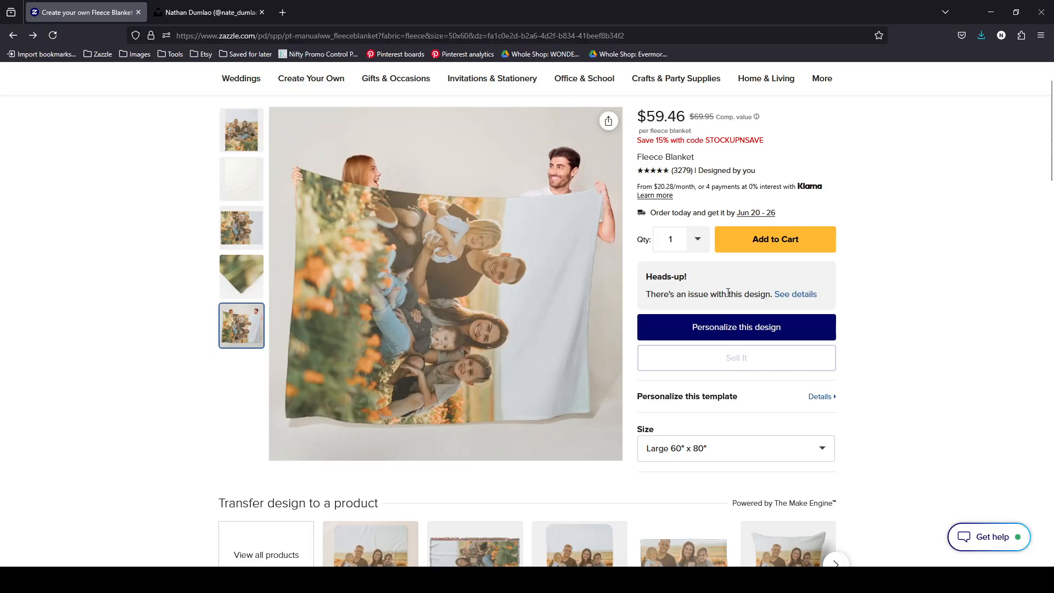
{"action": "left_click", "coordinate": [789, 301]}
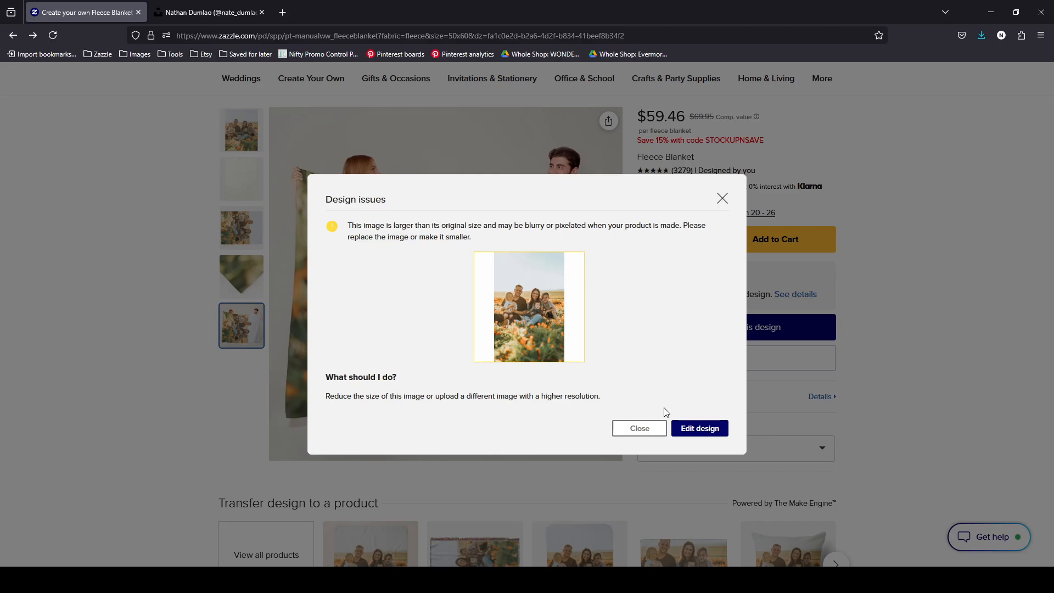
{"action": "left_click", "coordinate": [650, 434]}
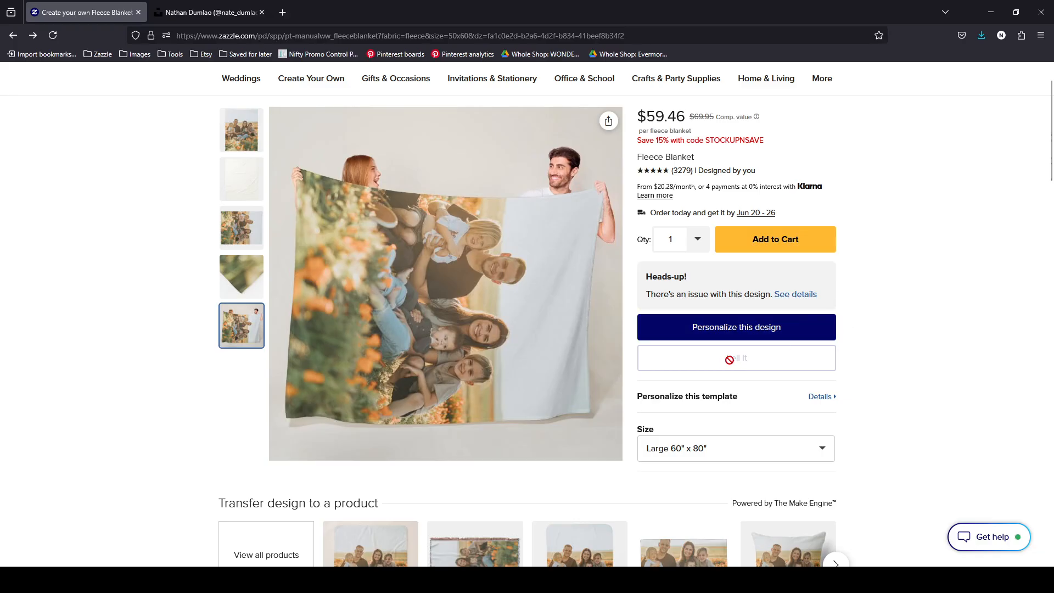
Reopen the large blanket's design for editing in the Design Tool
{"action": "mouse_move", "coordinate": [743, 363]}
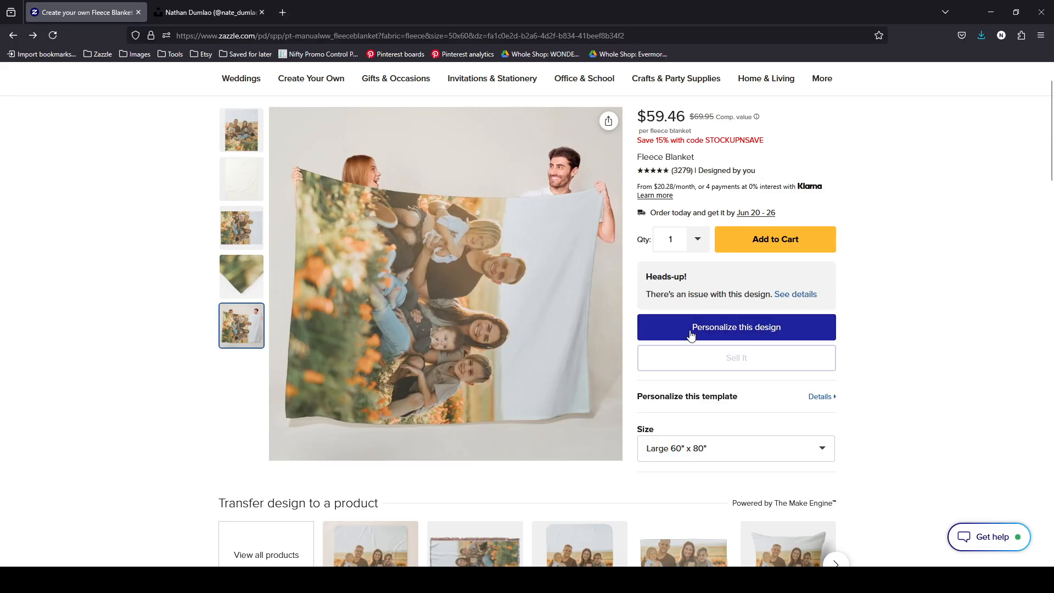
{"action": "left_click", "coordinate": [752, 330]}
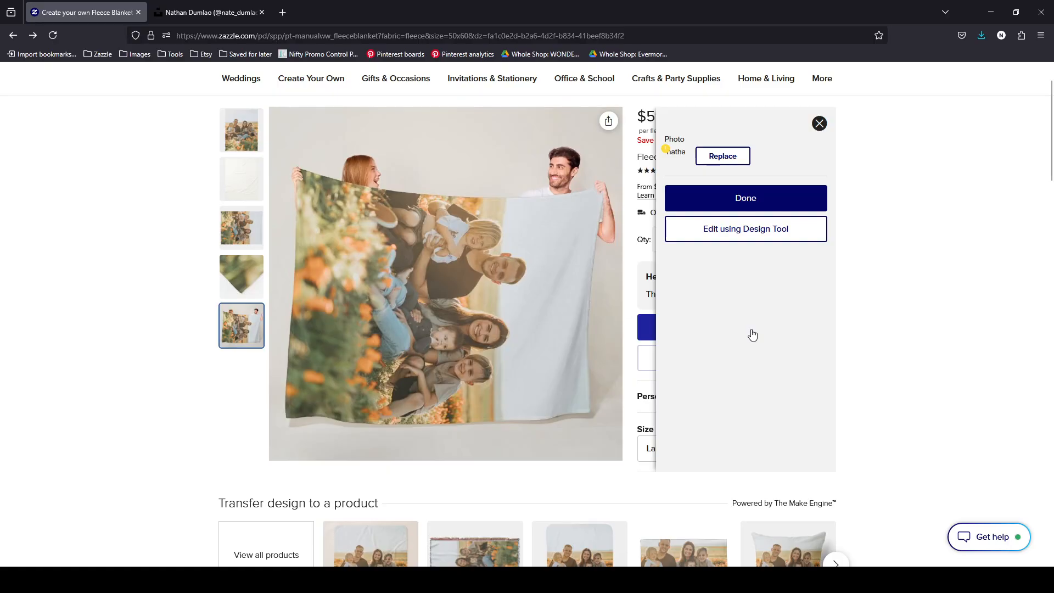
{"action": "left_click", "coordinate": [741, 236]}
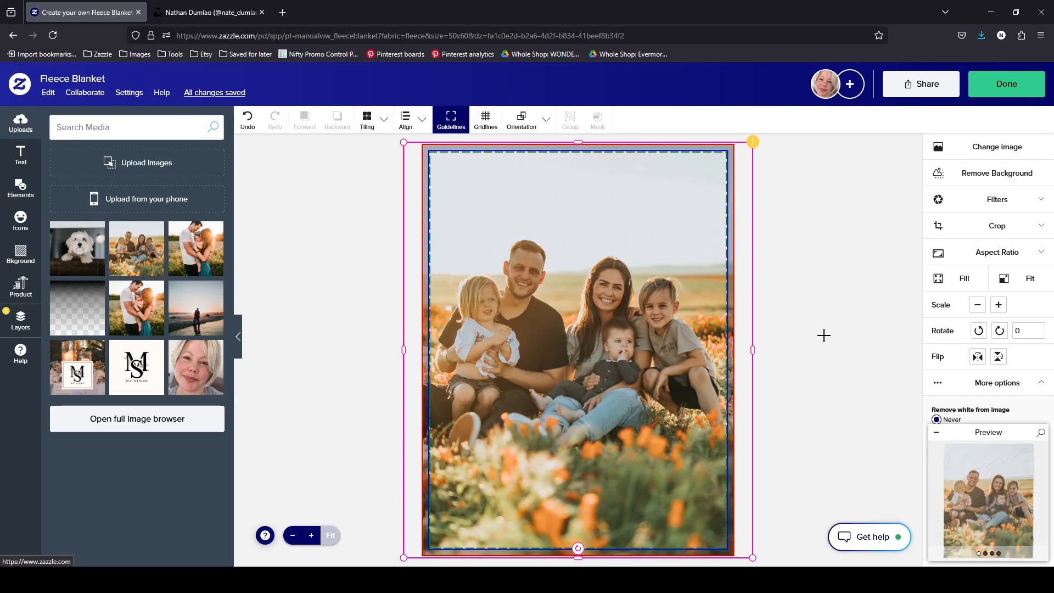
Fill the blanket with the family photo and pull both sides of its frame in to the design area's edges
{"action": "mouse_move", "coordinate": [607, 279]}
{"action": "left_mouse_down"}
{"action": "mouse_move", "coordinate": [612, 296]}
{"action": "mouse_move", "coordinate": [599, 271]}
{"action": "left_mouse_up"}
{"action": "scroll", "coordinate": [1041, 265], "scroll_direction": "down", "scroll_amount": 5}
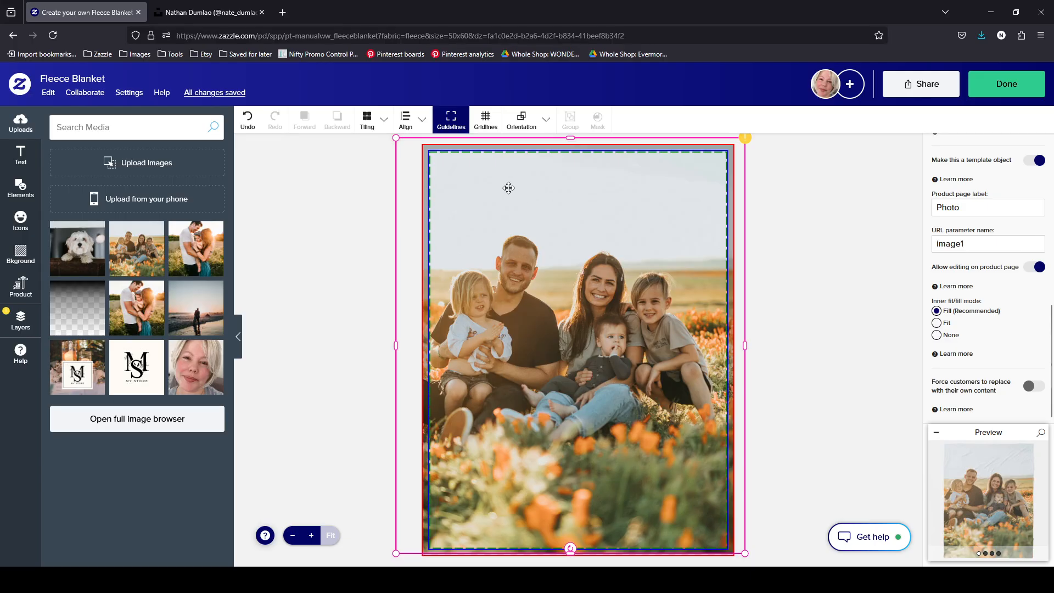
{"action": "scroll", "coordinate": [988, 263], "scroll_direction": "up", "scroll_amount": 5}
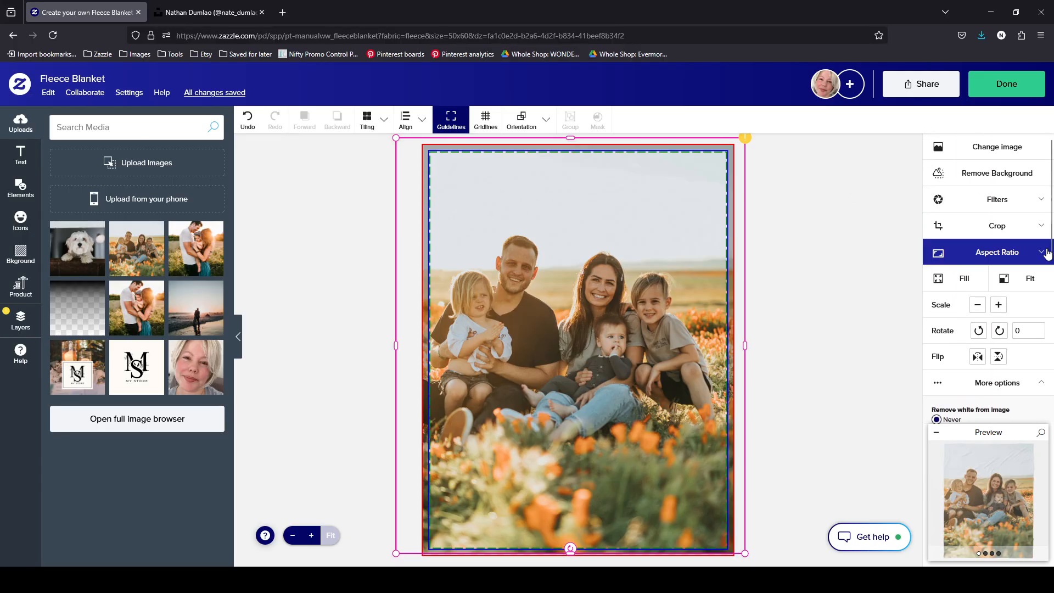
{"action": "left_click", "coordinate": [988, 279]}
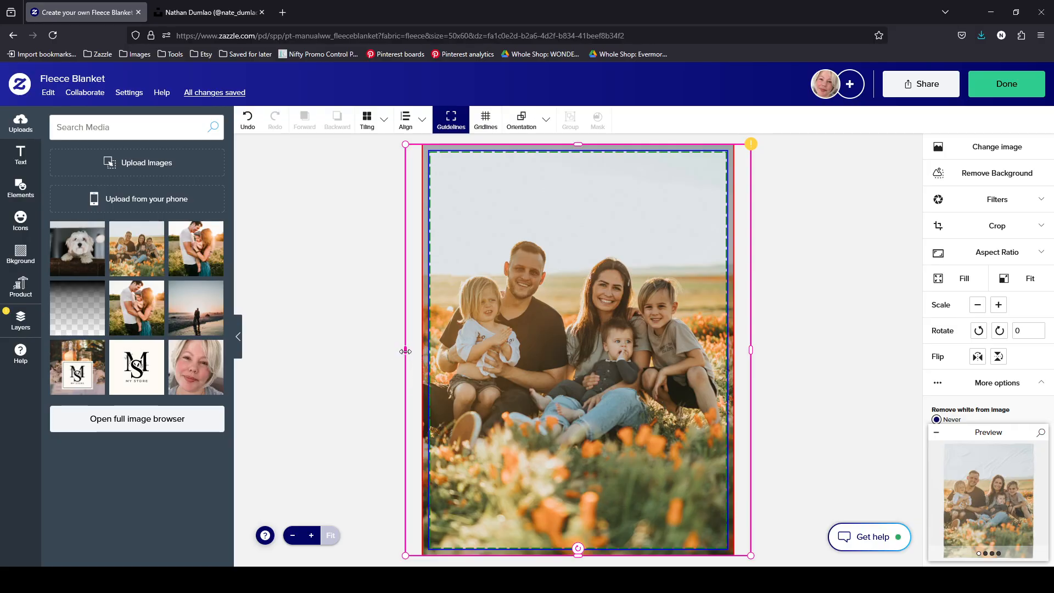
{"action": "left_click_drag", "start_coordinate": [405, 349], "coordinate": [549, 339]}
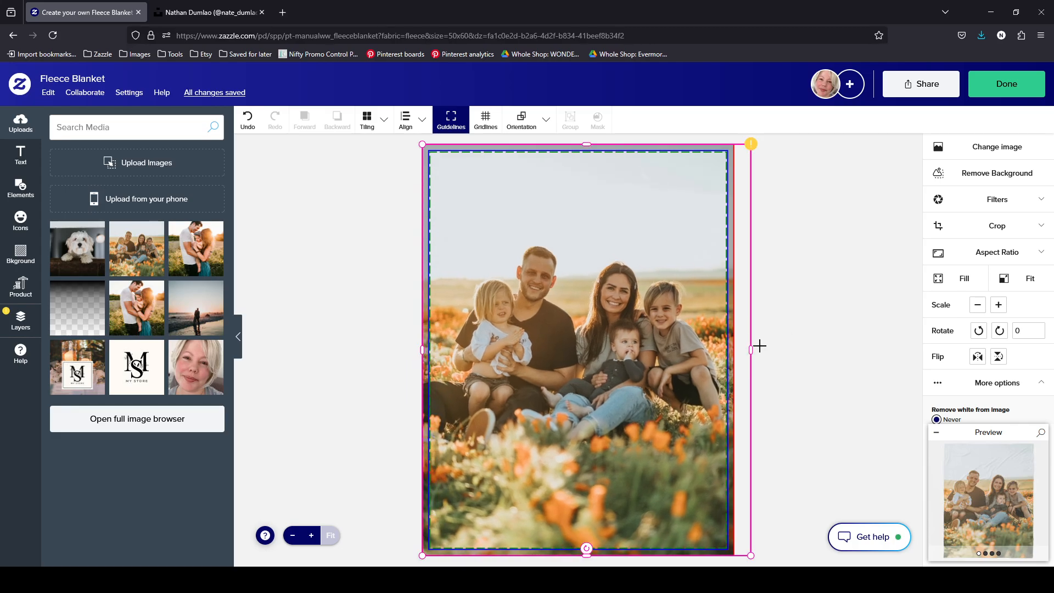
{"action": "left_click_drag", "start_coordinate": [751, 349], "coordinate": [736, 349]}
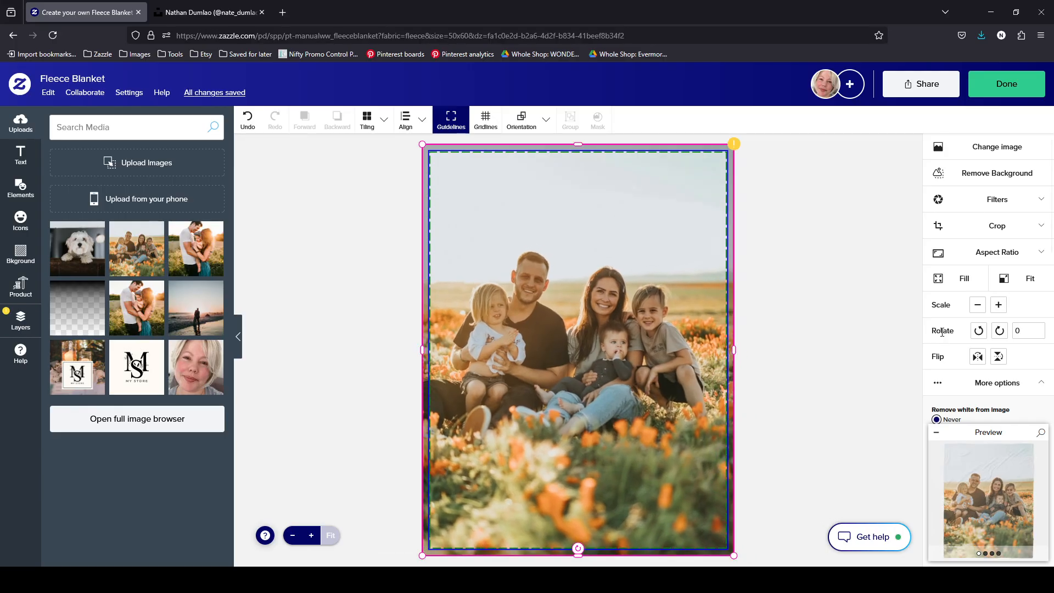
{"action": "left_click", "coordinate": [966, 279]}
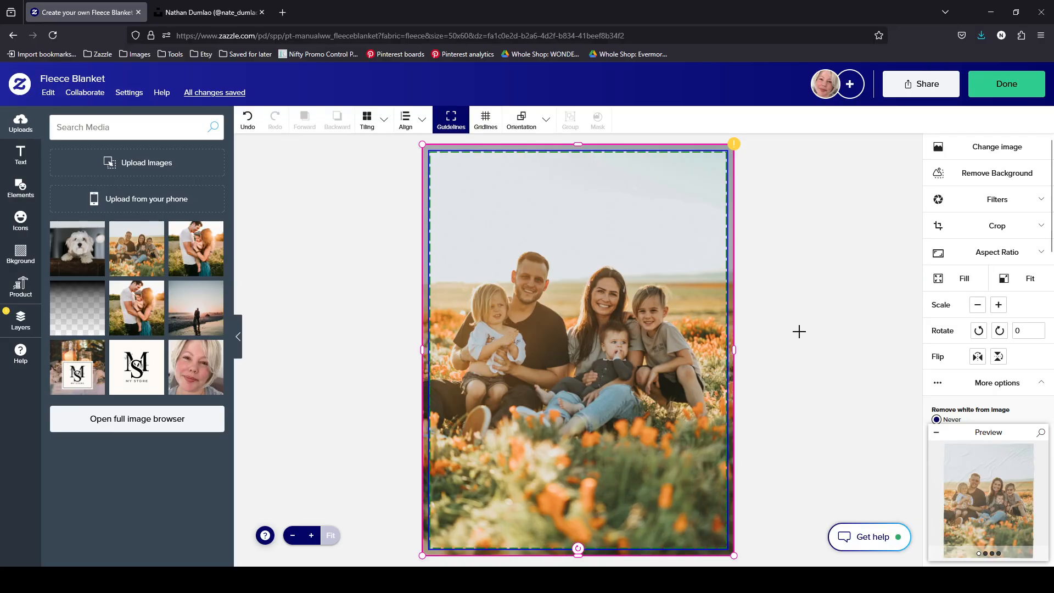
Widen the family photo's frame well beyond both sides of the blanket
{"action": "left_click_drag", "start_coordinate": [423, 351], "coordinate": [347, 350]}
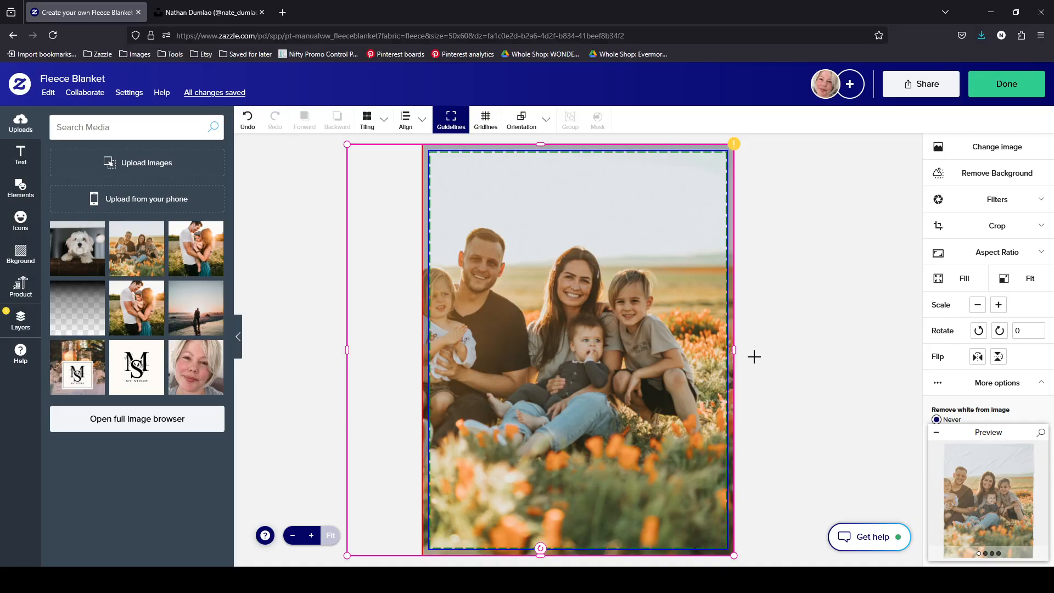
{"action": "left_click", "coordinate": [735, 349]}
{"action": "left_click_drag", "start_coordinate": [778, 347], "coordinate": [870, 350]}
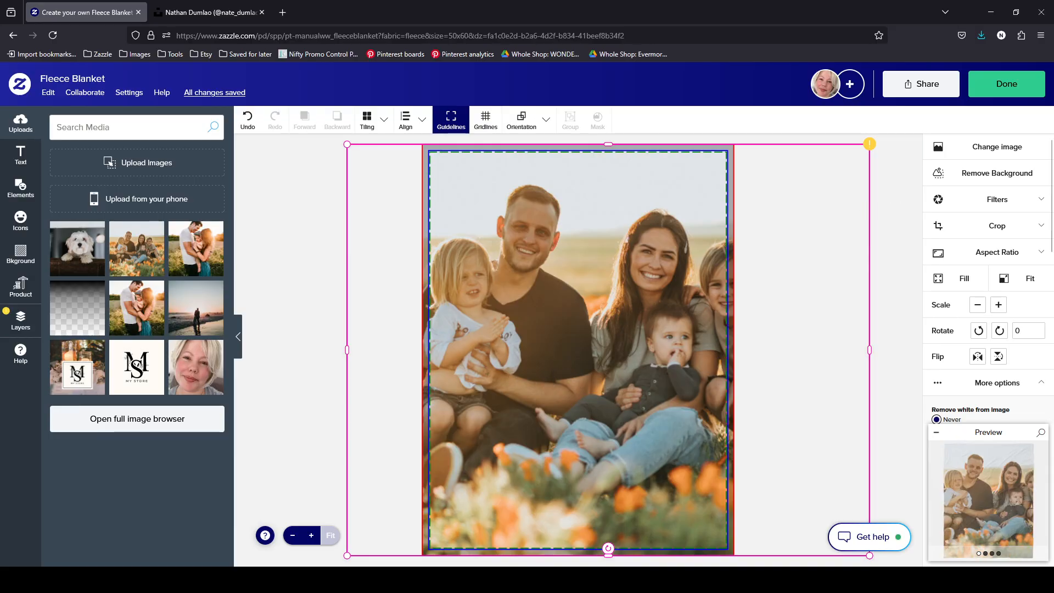
Replace the family photo with the white dog photo and pull both sides of its frame in to the blanket's edges
{"action": "left_click", "coordinate": [1009, 151]}
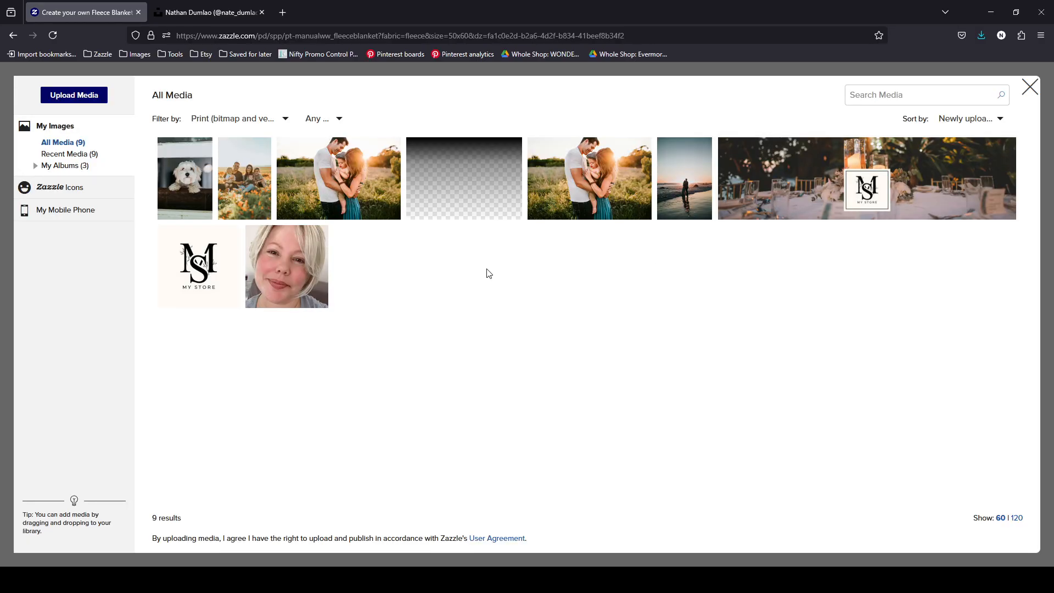
{"action": "left_click", "coordinate": [252, 209]}
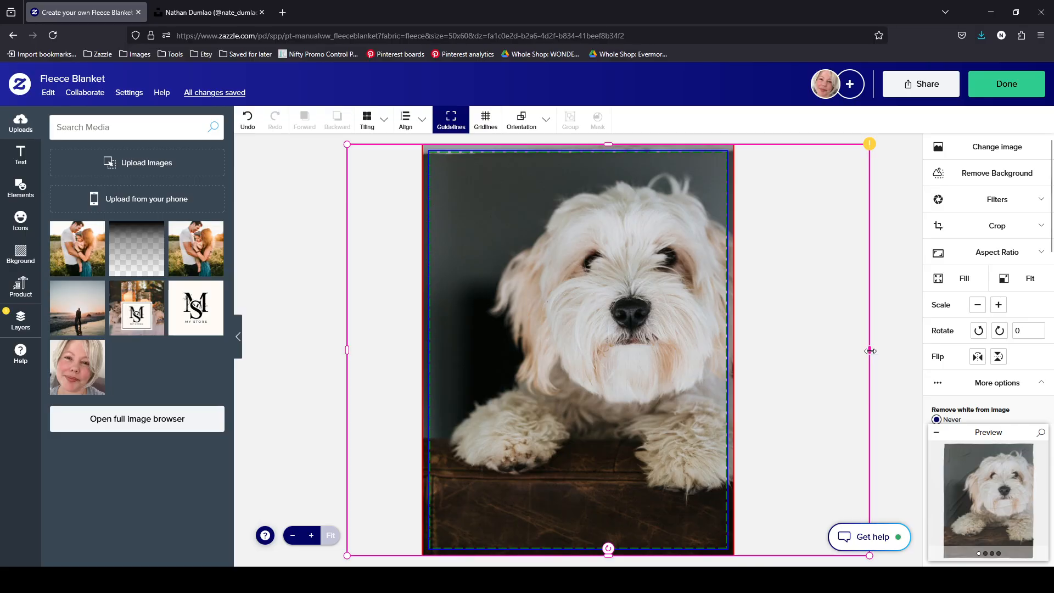
{"action": "left_click_drag", "start_coordinate": [870, 351], "coordinate": [734, 348]}
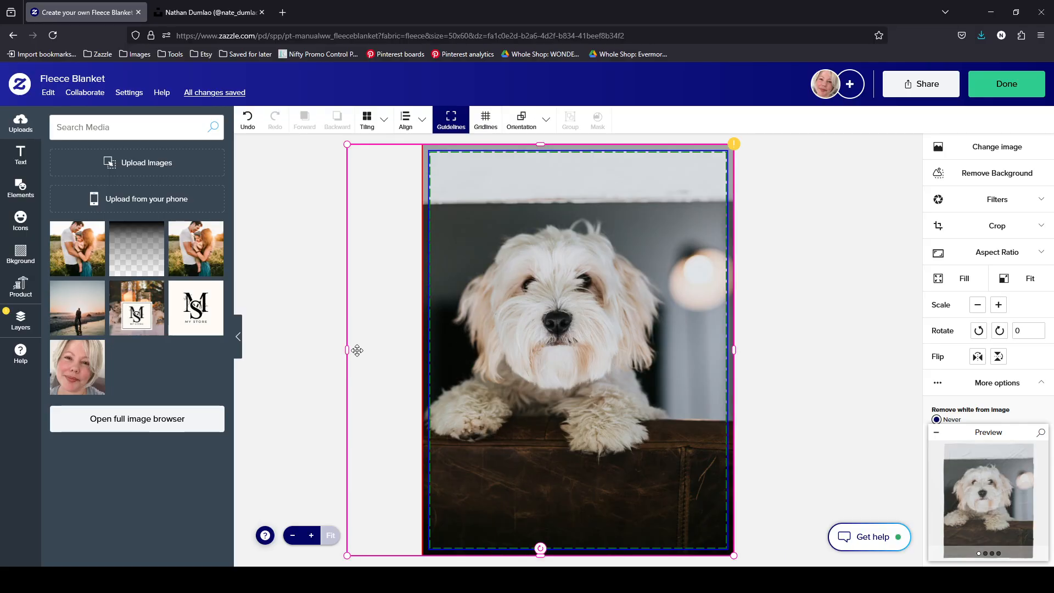
{"action": "left_click_drag", "start_coordinate": [349, 350], "coordinate": [423, 362]}
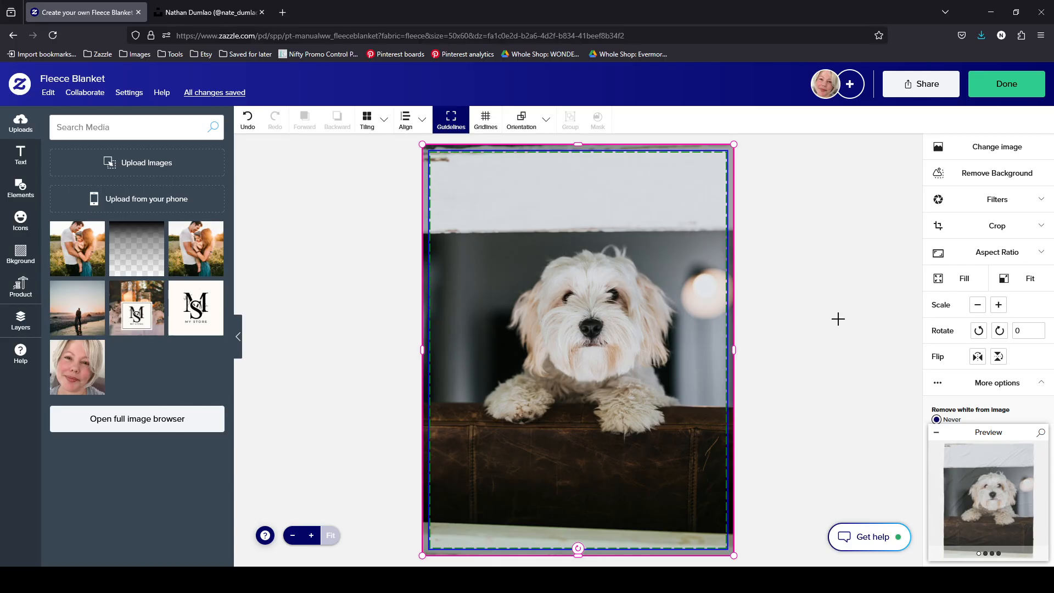
{"action": "left_click_drag", "start_coordinate": [756, 347], "coordinate": [733, 368]}
Review the dog photo's template object settings and the design's layers
{"action": "scroll", "coordinate": [1044, 336], "scroll_direction": "down", "scroll_amount": 3}
{"action": "scroll", "coordinate": [1043, 336], "scroll_direction": "down", "scroll_amount": 3}
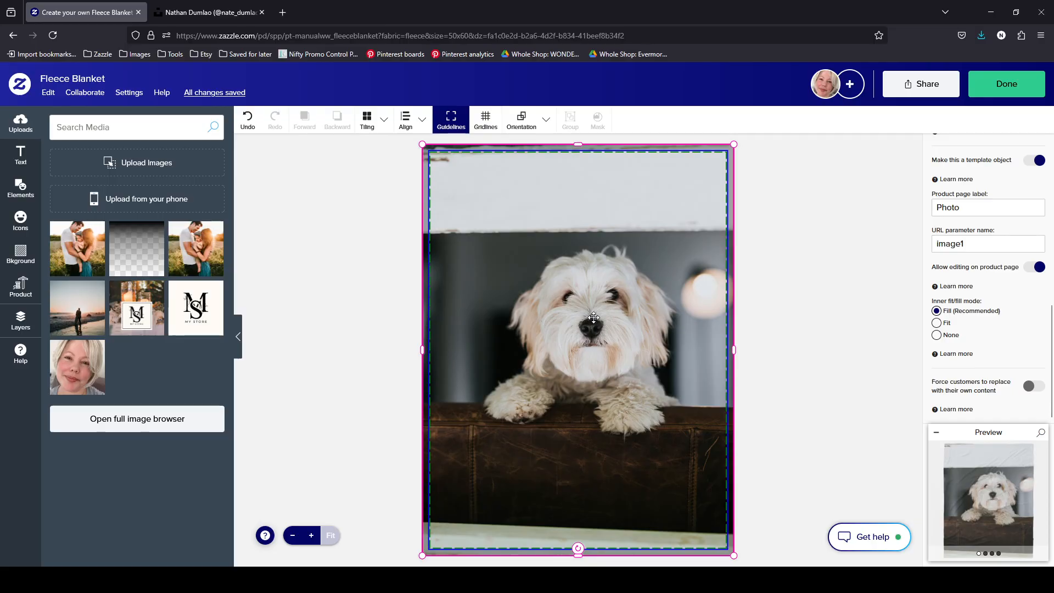
{"action": "left_click", "coordinate": [20, 320]}
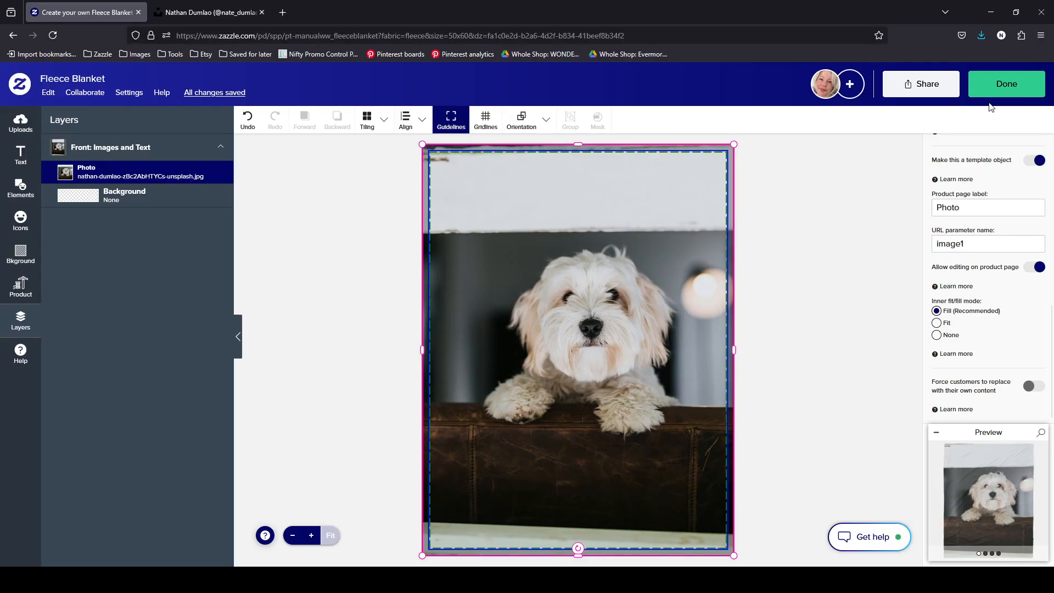
Finish the design, view the product page's personalization options, and reopen the blanket in the Design Tool
{"action": "left_click", "coordinate": [1000, 87]}
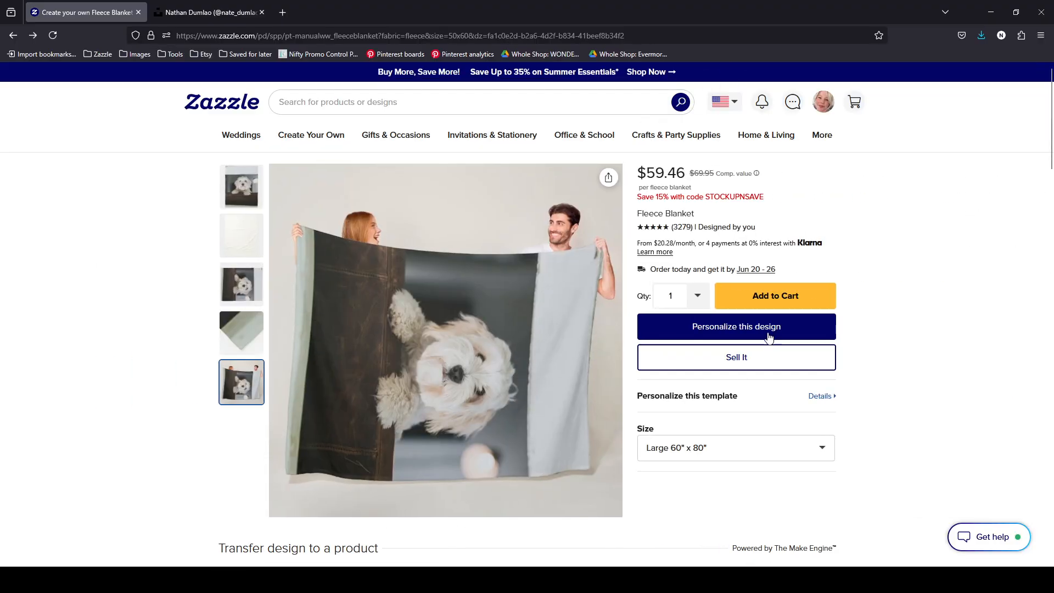
{"action": "left_click", "coordinate": [730, 361]}
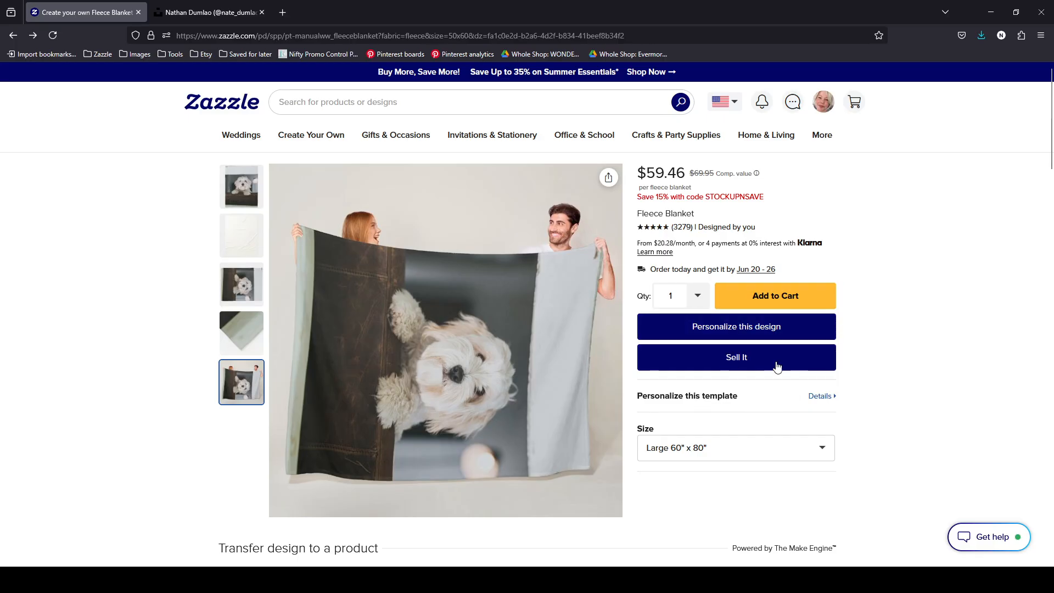
{"action": "left_click", "coordinate": [815, 399]}
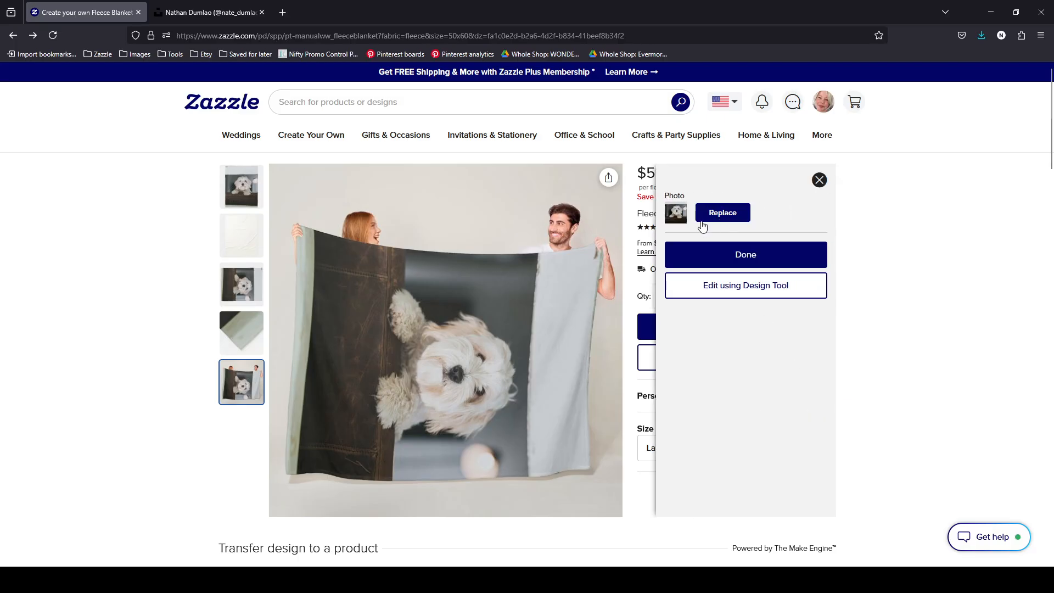
{"action": "left_click", "coordinate": [734, 291]}
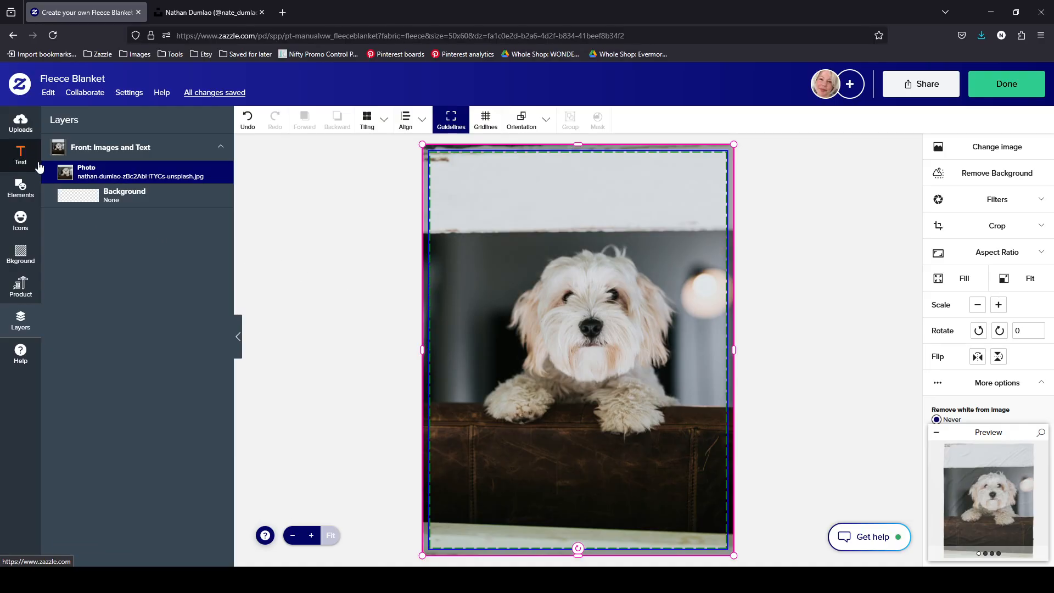
Add a text object reading "Rufus" to the blanket
{"action": "left_click", "coordinate": [21, 156]}
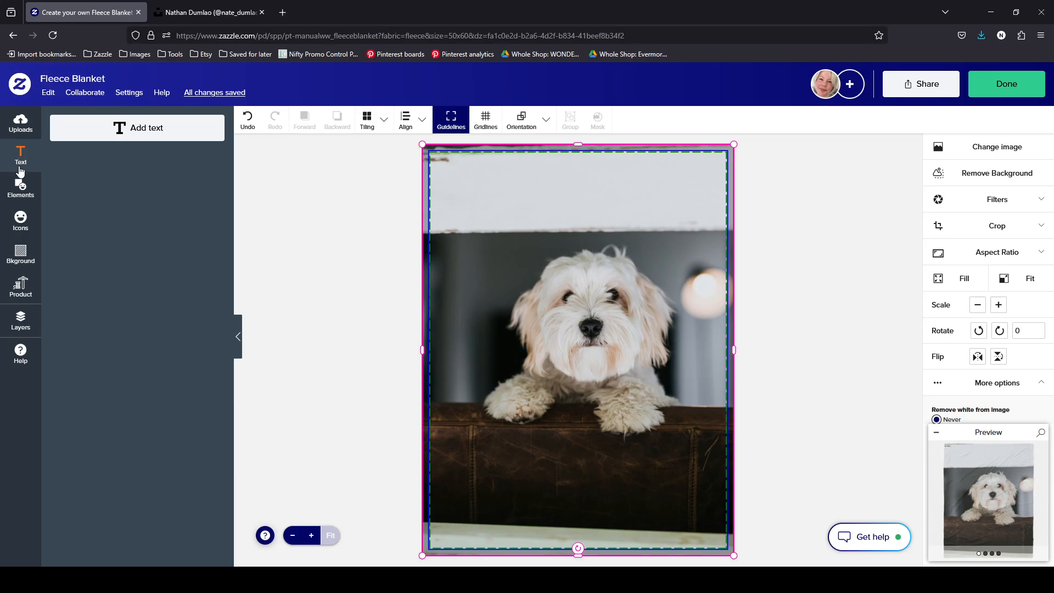
{"action": "left_click", "coordinate": [132, 132]}
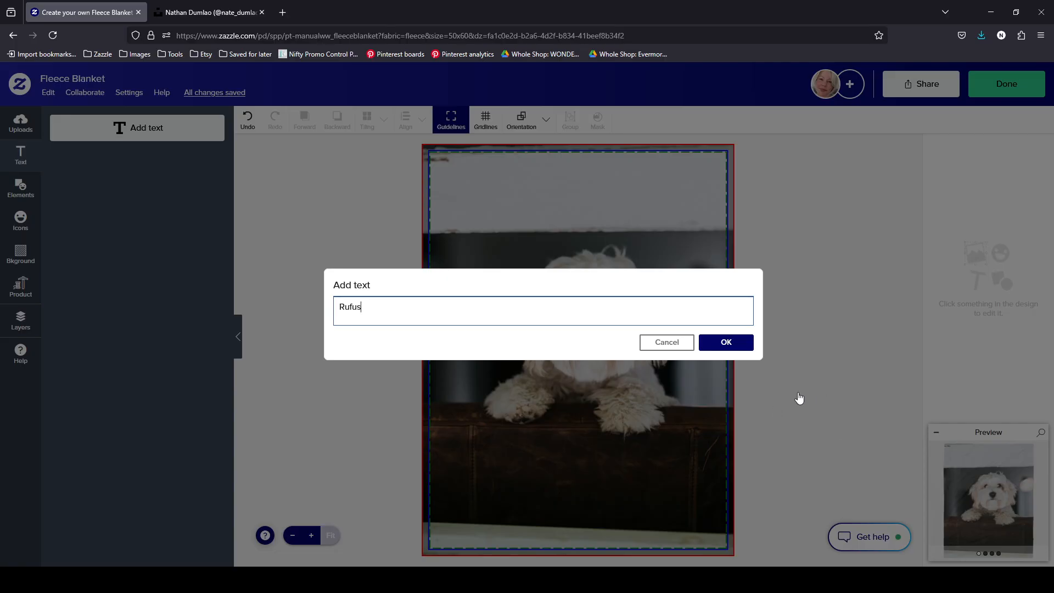
{"action": "left_click", "coordinate": [730, 342]}
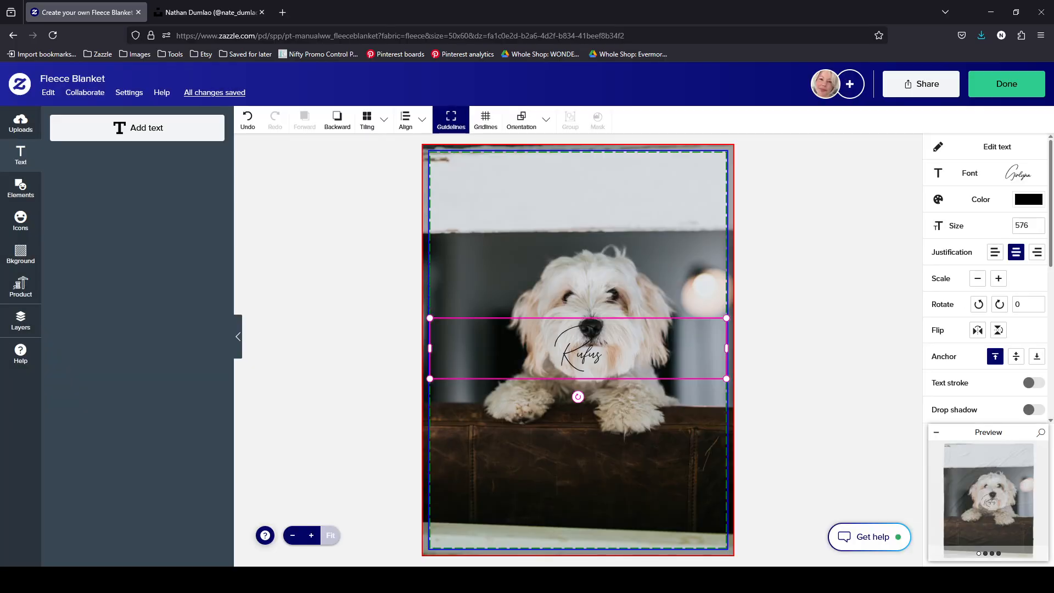
Move the "Rufus" text down onto the dark leather trunk below the dog and color it white
{"action": "left_click_drag", "start_coordinate": [627, 346], "coordinate": [661, 488]}
{"action": "left_click", "coordinate": [1029, 200]}
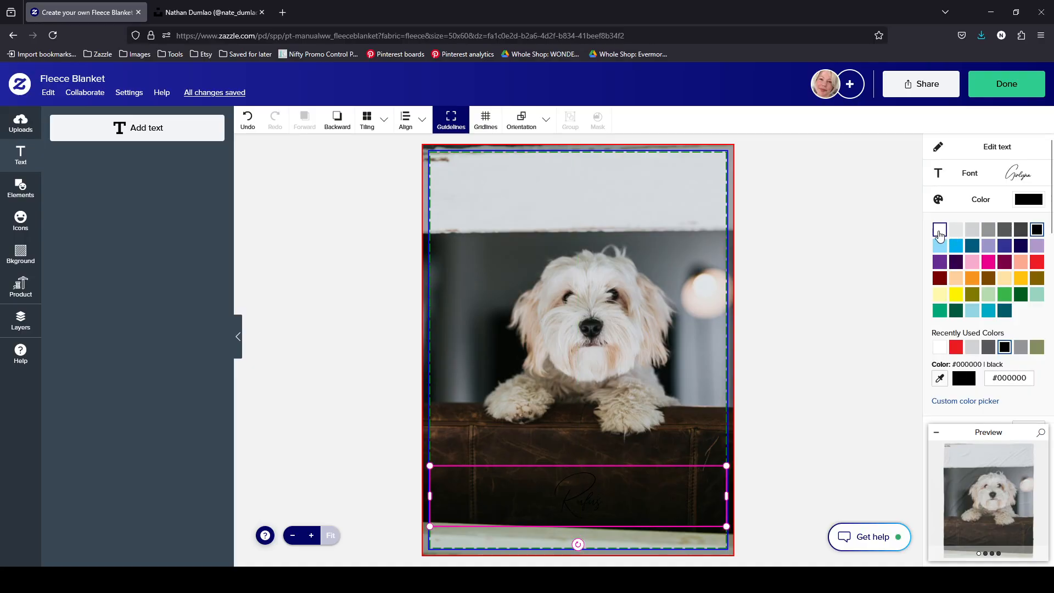
{"action": "left_click", "coordinate": [1029, 200]}
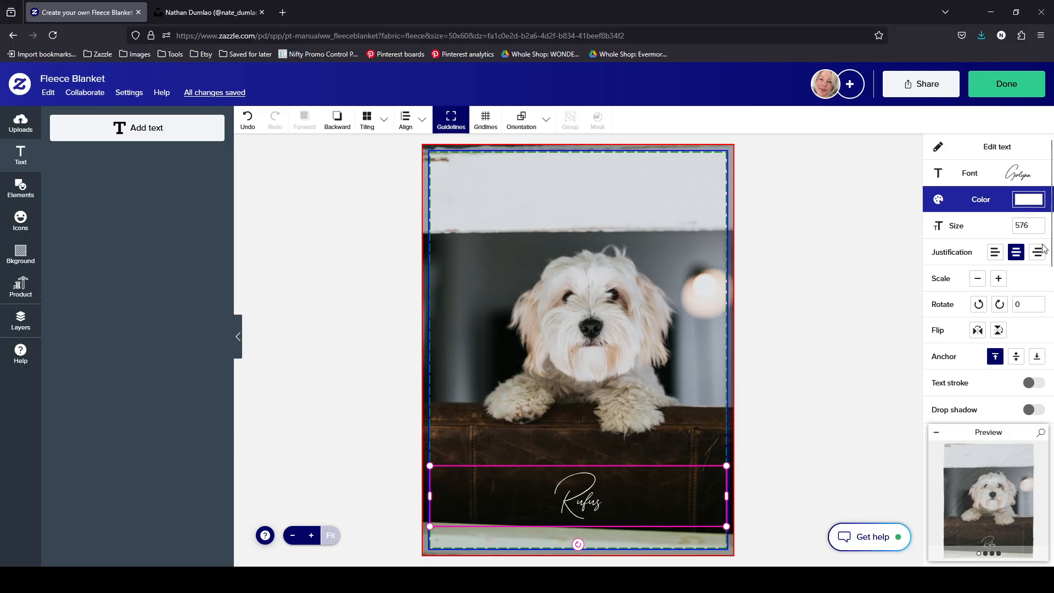
Set the "Rufus" text size to 900 and move the text up to sit within the trunk area
{"action": "left_click", "coordinate": [1029, 226]}
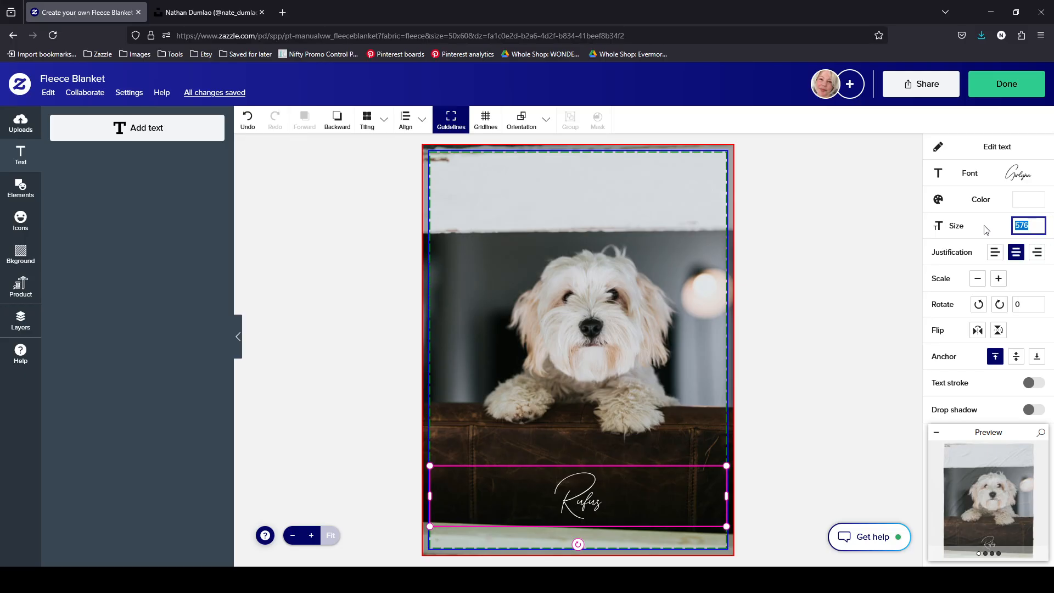
{"action": "type", "text": "900"}
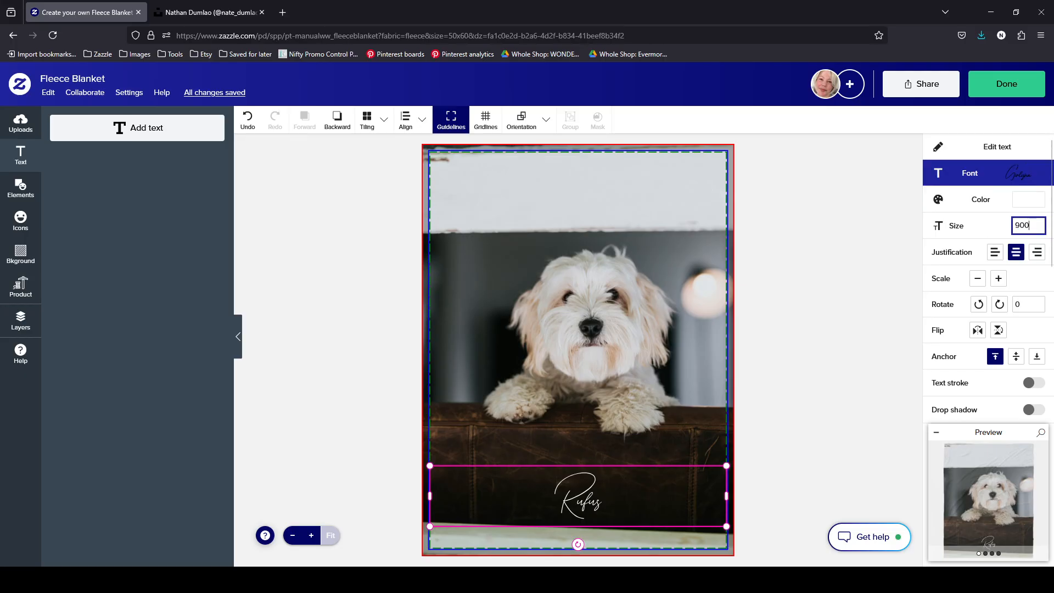
{"action": "left_click_drag", "start_coordinate": [670, 485], "coordinate": [665, 452]}
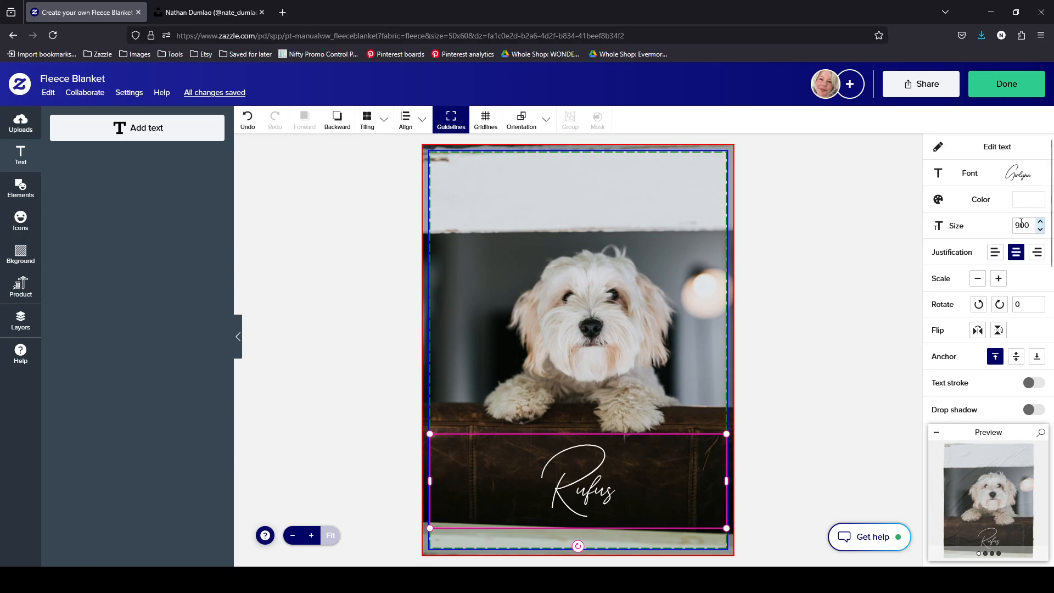
Try to raise the "Rufus" text size to 1200
{"action": "left_click_drag", "start_coordinate": [1021, 224], "coordinate": [1016, 225]}
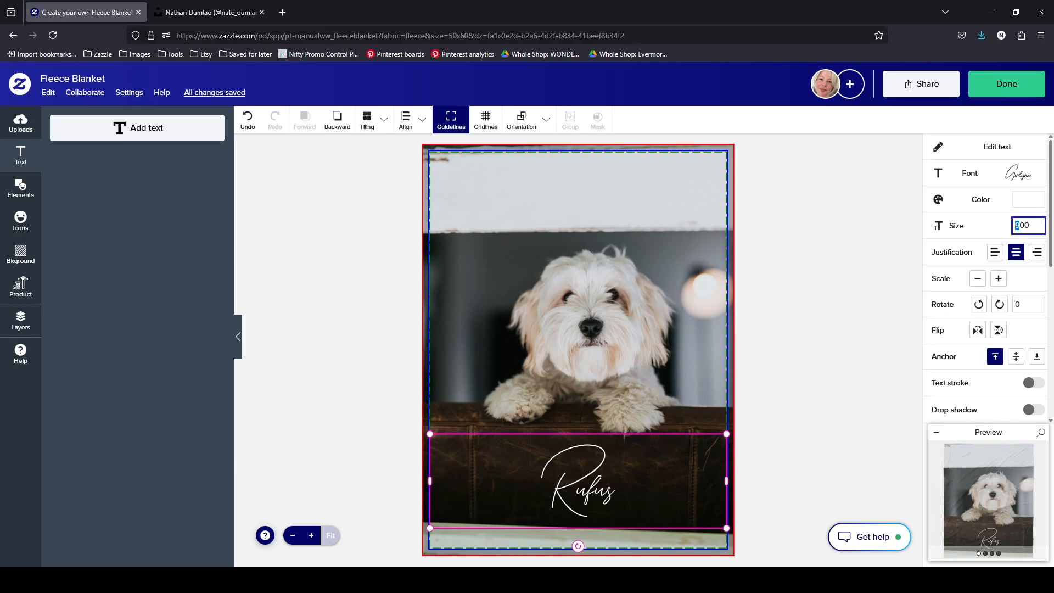
{"action": "key", "text": "Return"}
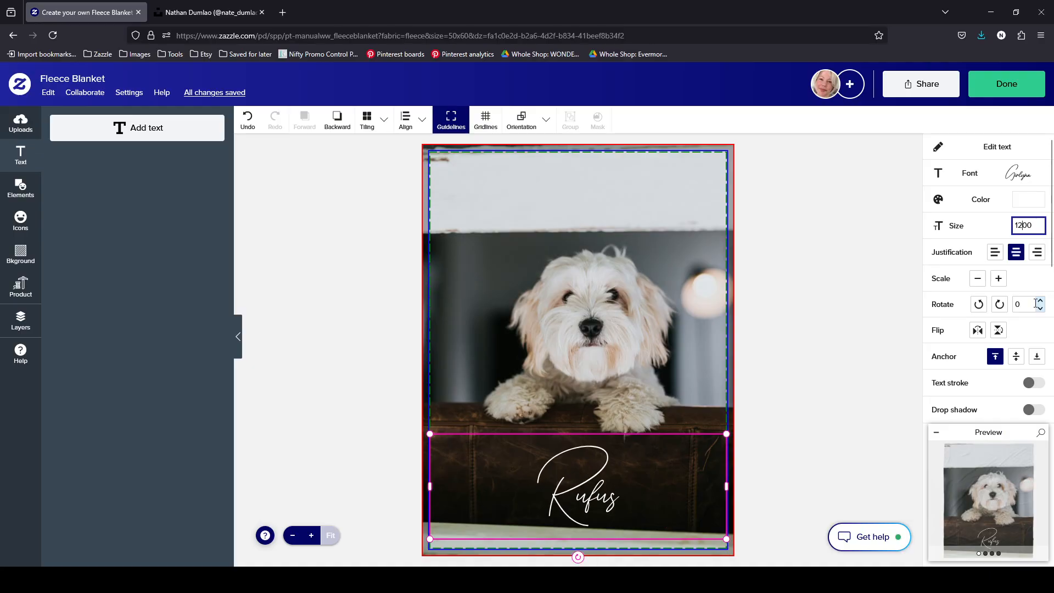
{"action": "left_click", "coordinate": [1016, 303]}
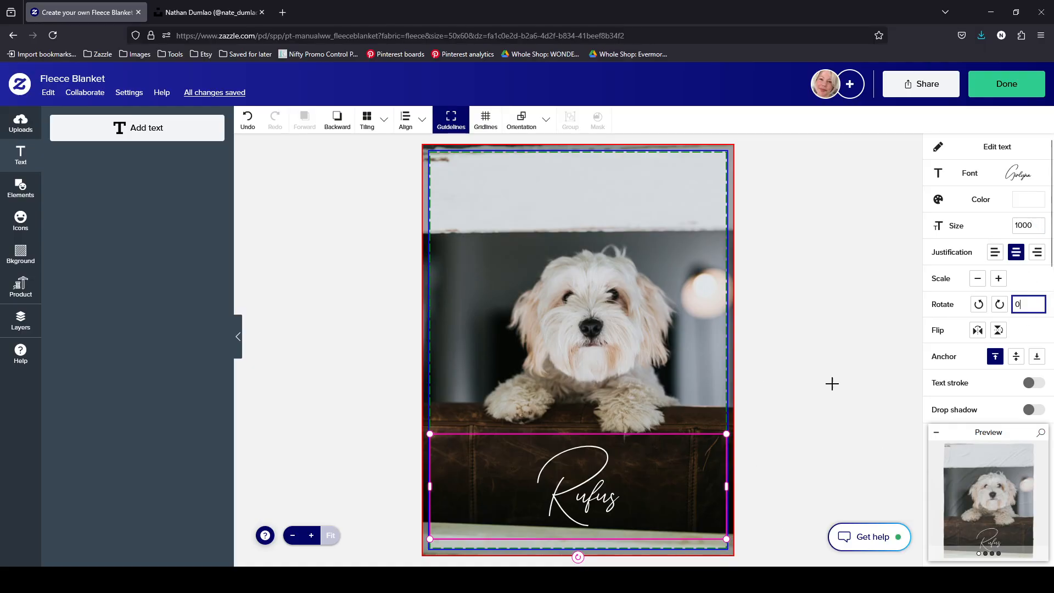
Narrow the text box, scale it up to the safe area's full width at size about 1362, and nudge it down
{"action": "left_click", "coordinate": [725, 485]}
{"action": "left_click_drag", "start_coordinate": [725, 486], "coordinate": [648, 485]}
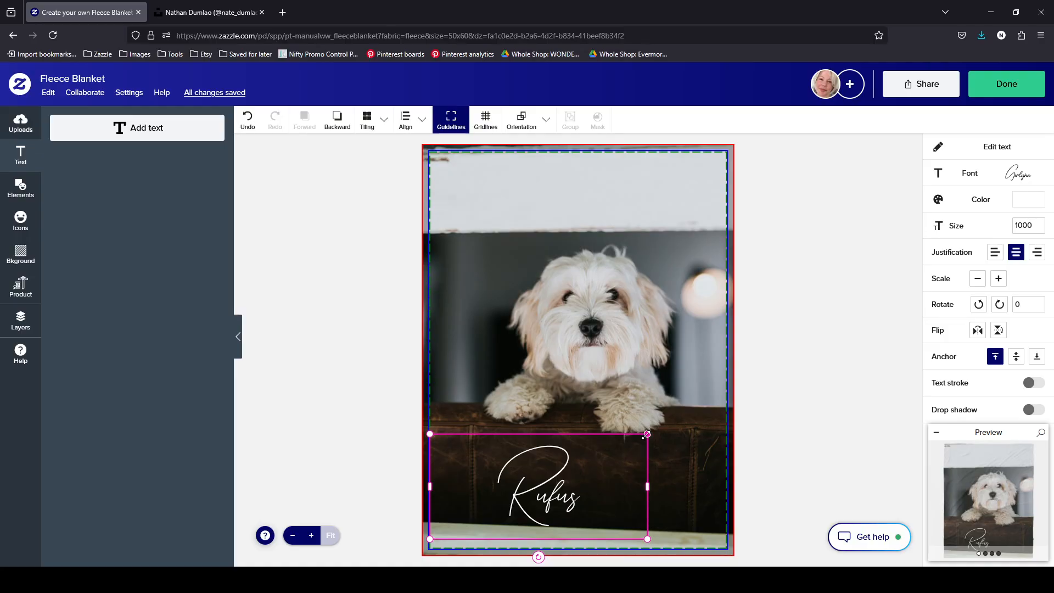
{"action": "left_click_drag", "start_coordinate": [651, 430], "coordinate": [724, 395]}
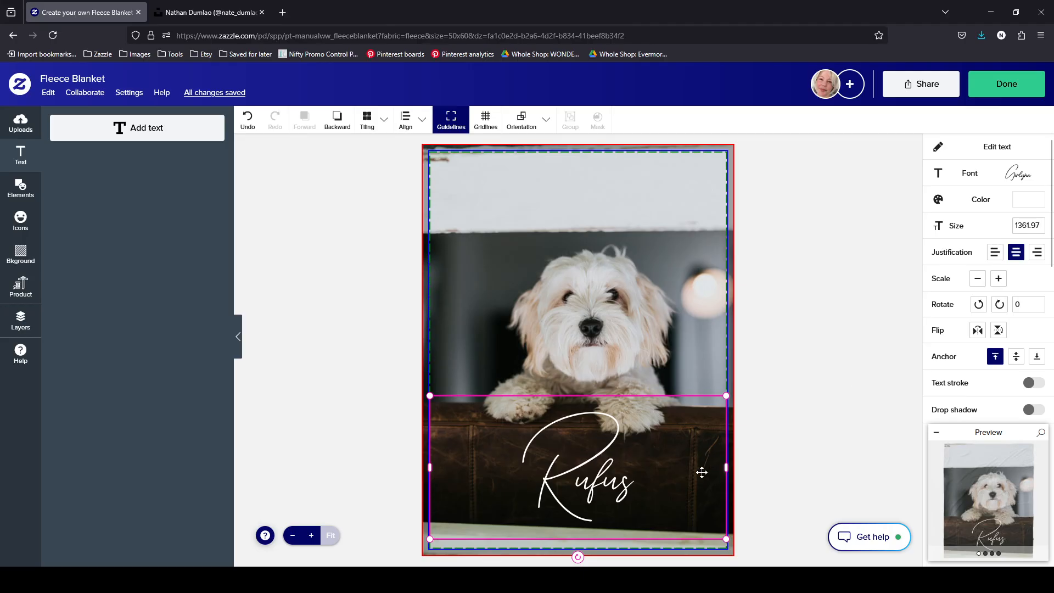
{"action": "left_click_drag", "start_coordinate": [702, 471], "coordinate": [701, 481]}
Look over the text's formatting options and the list of available fonts
{"action": "scroll", "coordinate": [980, 404], "scroll_direction": "down", "scroll_amount": 2}
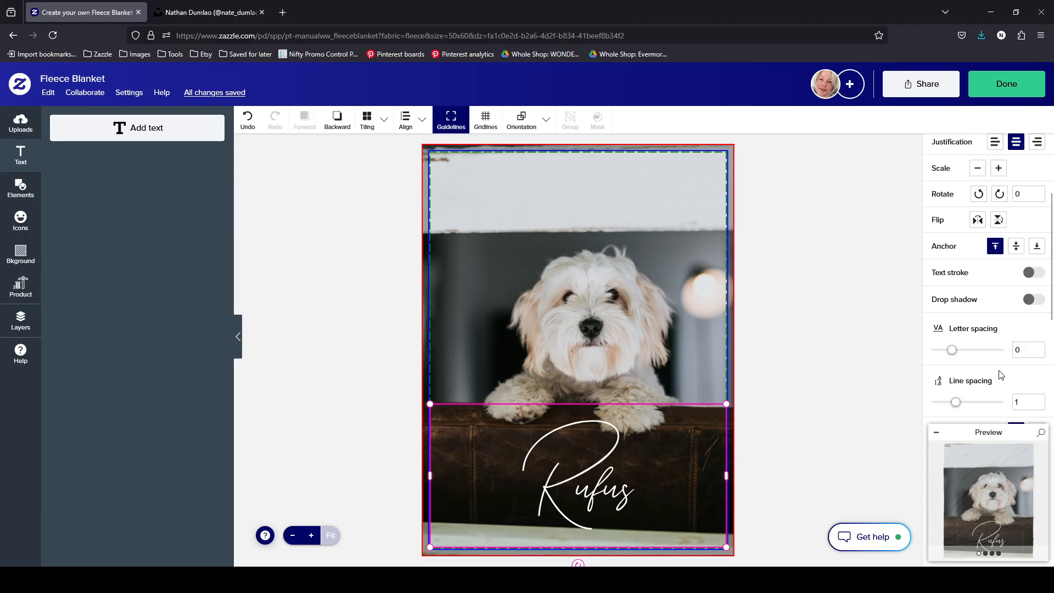
{"action": "scroll", "coordinate": [999, 373], "scroll_direction": "up", "scroll_amount": 2}
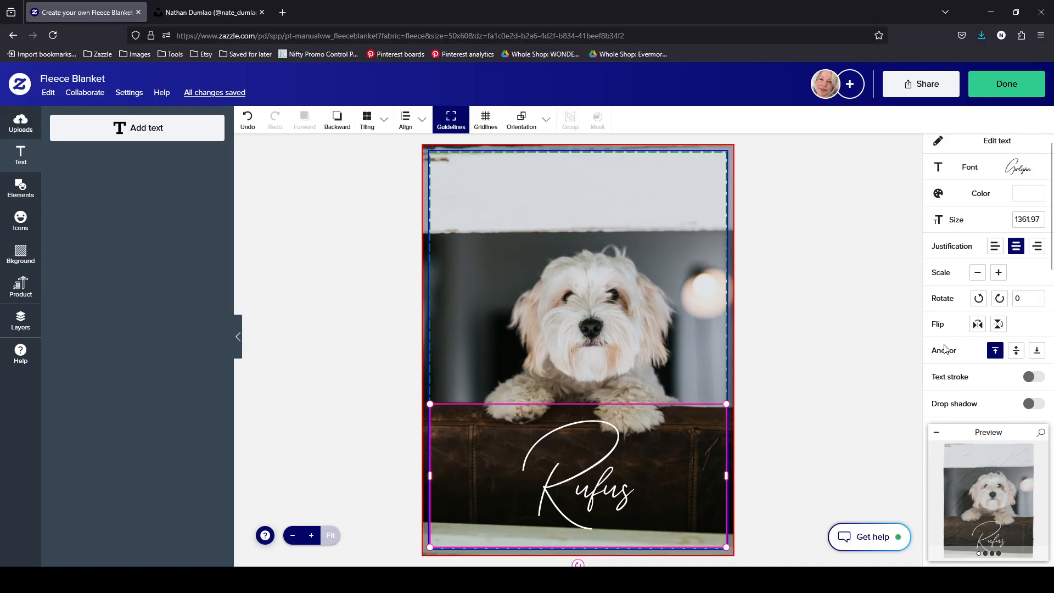
{"action": "left_click", "coordinate": [1009, 165]}
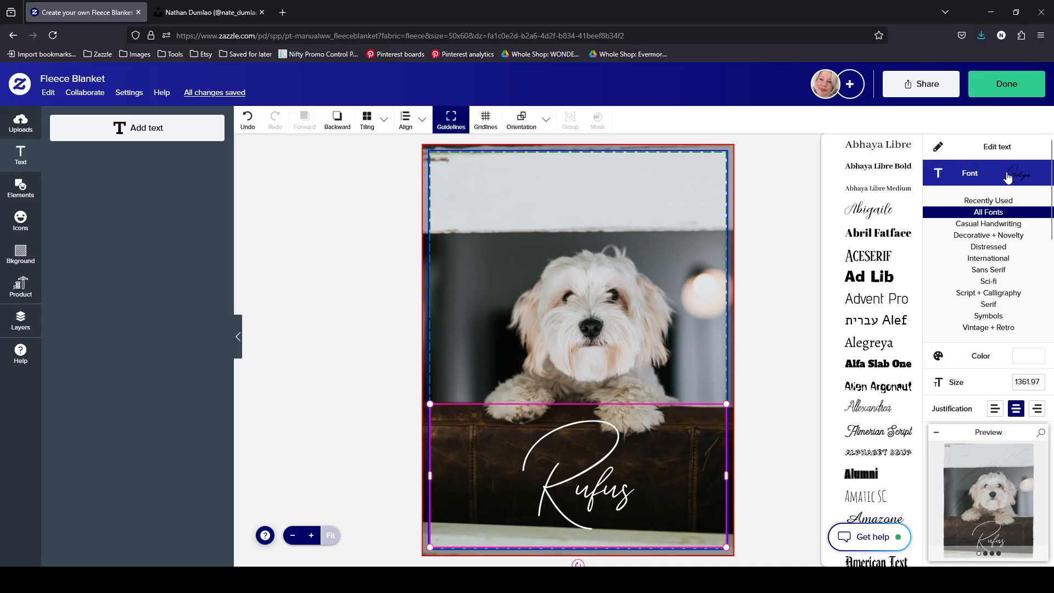
{"action": "left_click", "coordinate": [1007, 174]}
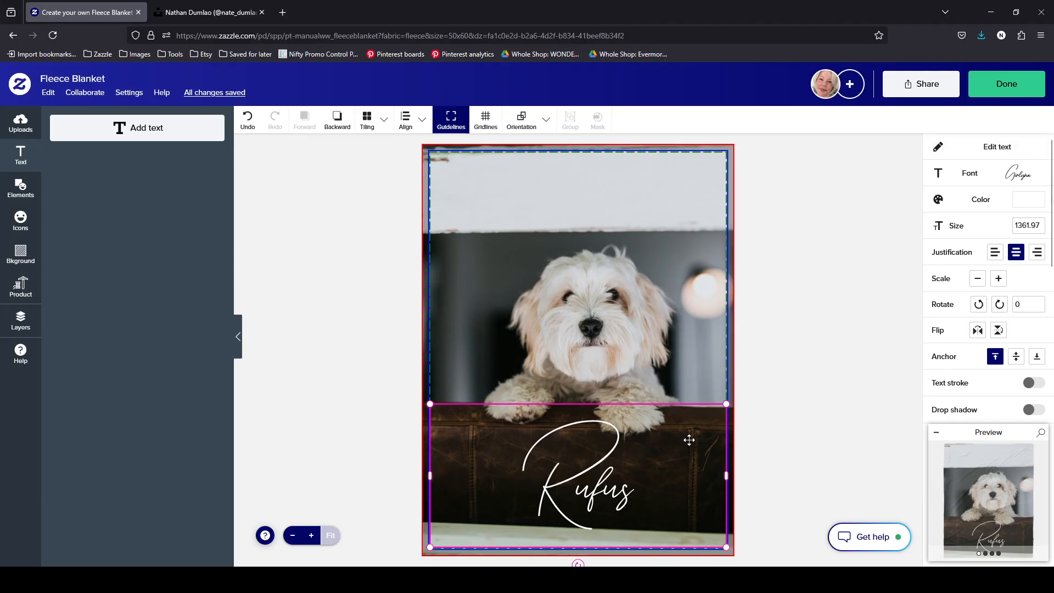
Make the "Rufus" text a template object and set its product page label to "Name"
{"action": "scroll", "coordinate": [988, 275], "scroll_direction": "down", "scroll_amount": 3}
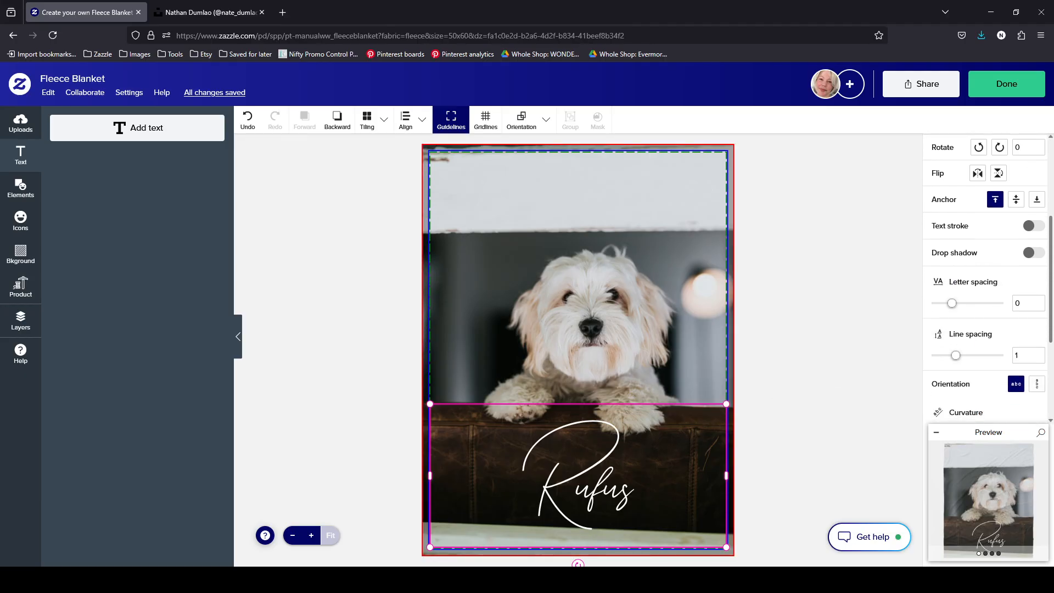
{"action": "scroll", "coordinate": [988, 329], "scroll_direction": "down", "scroll_amount": 3}
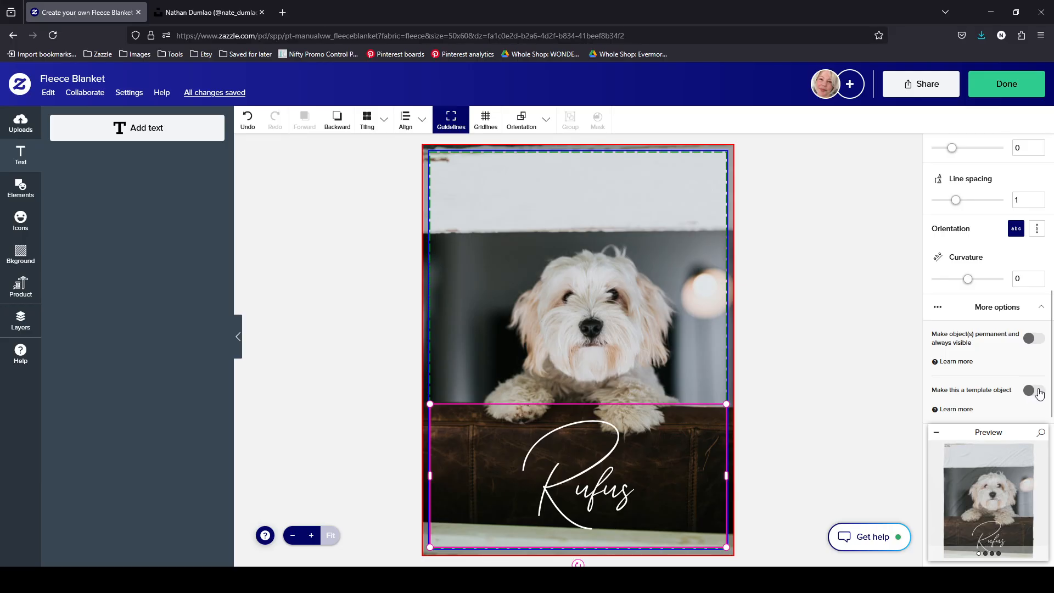
{"action": "left_click", "coordinate": [1035, 391]}
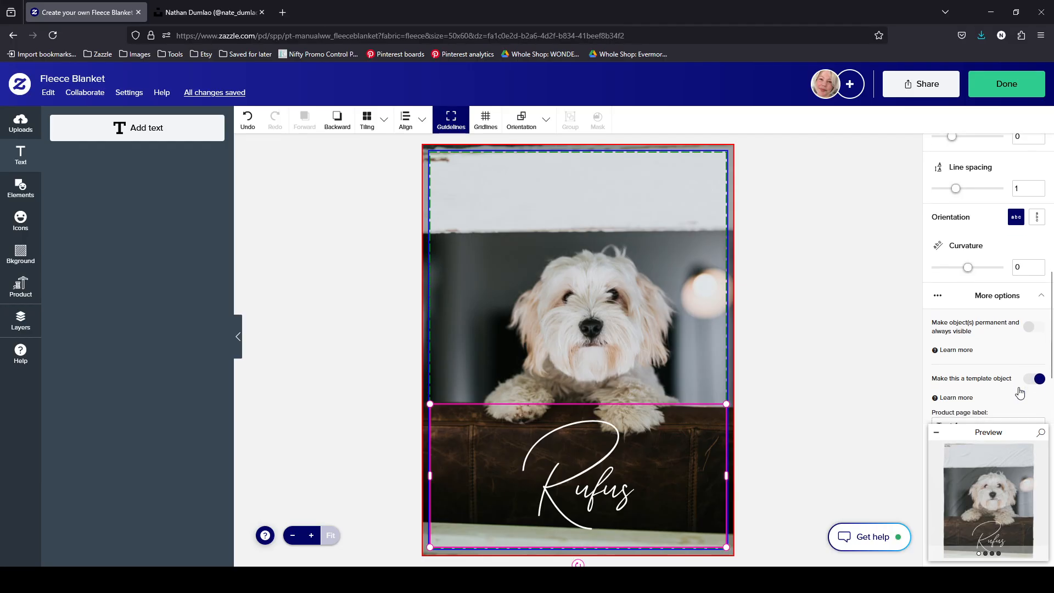
{"action": "scroll", "coordinate": [1020, 391], "scroll_direction": "down", "scroll_amount": 2}
{"action": "scroll", "coordinate": [1020, 392], "scroll_direction": "down", "scroll_amount": 1}
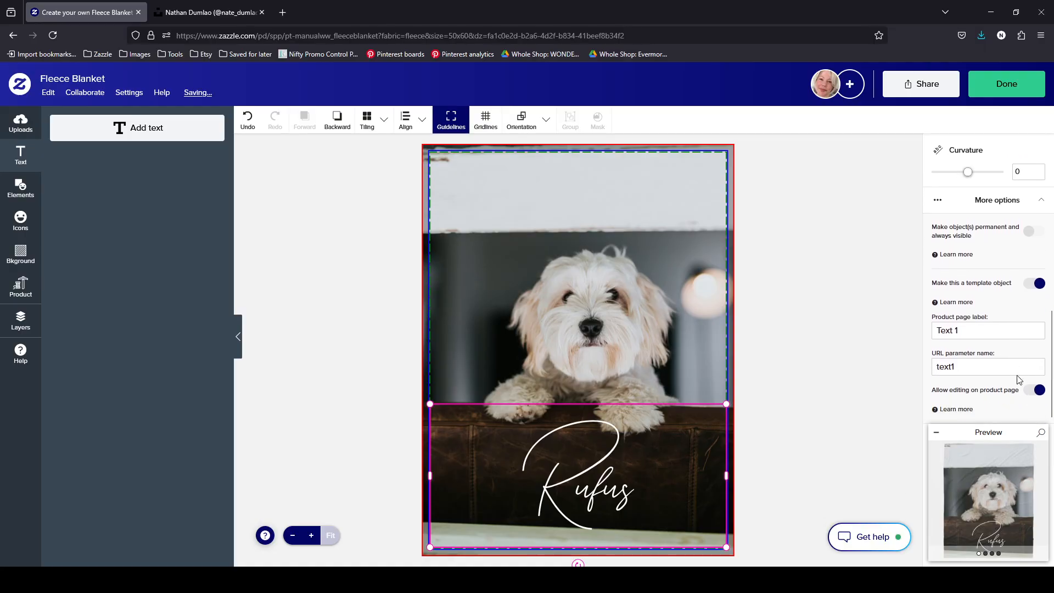
{"action": "left_click", "coordinate": [951, 367]}
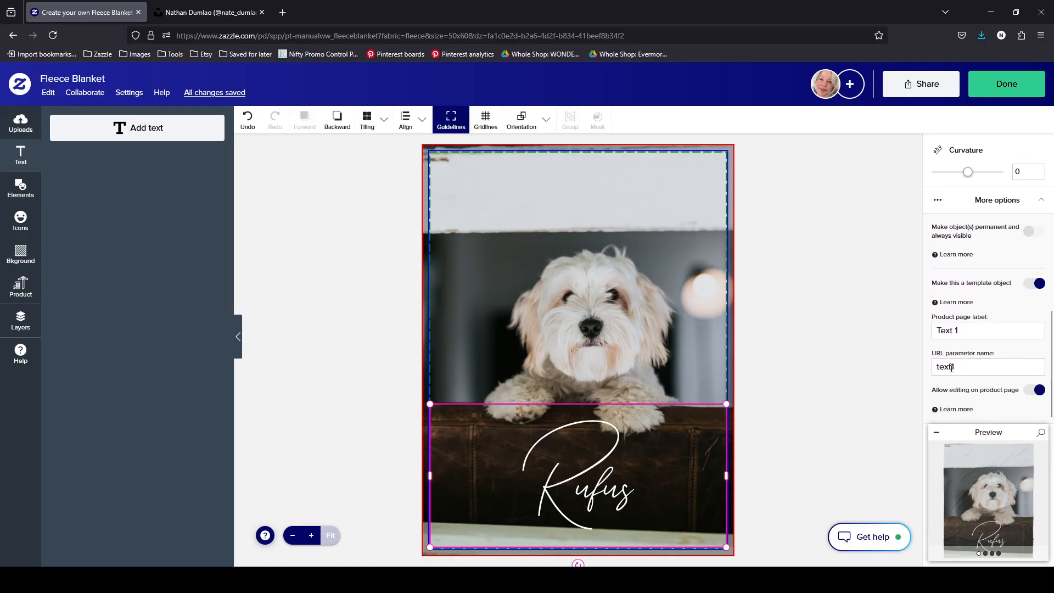
{"action": "left_click", "coordinate": [965, 329]}
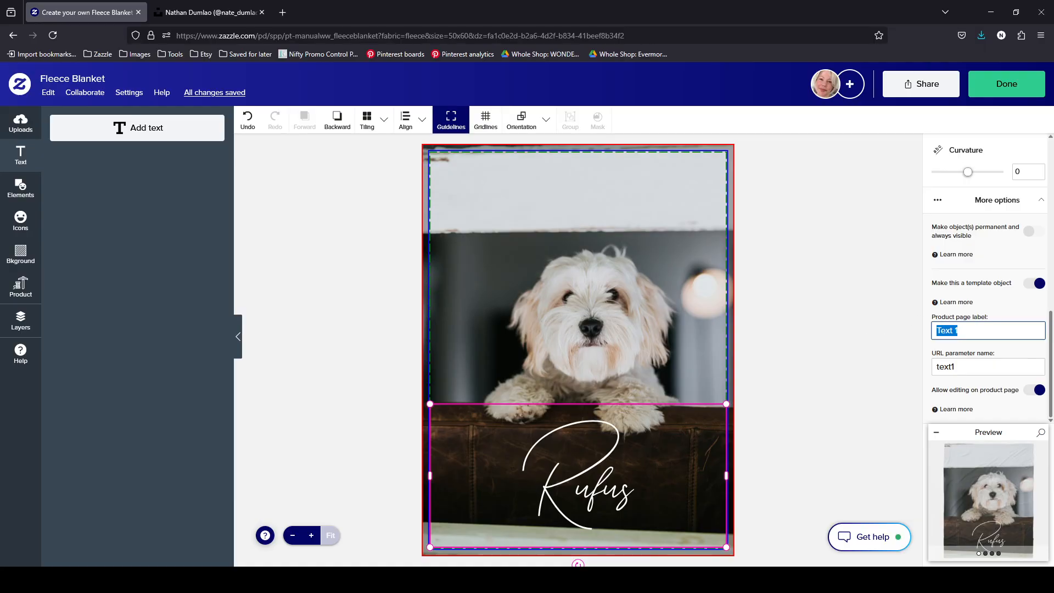
{"action": "type", "text": "Name"}
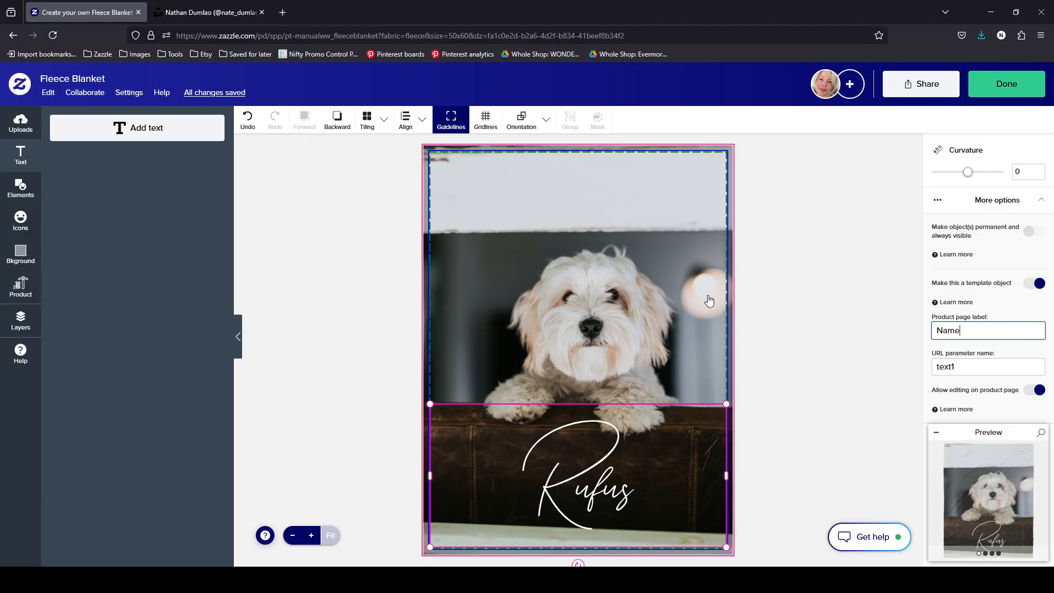
{"action": "left_click", "coordinate": [643, 315]}
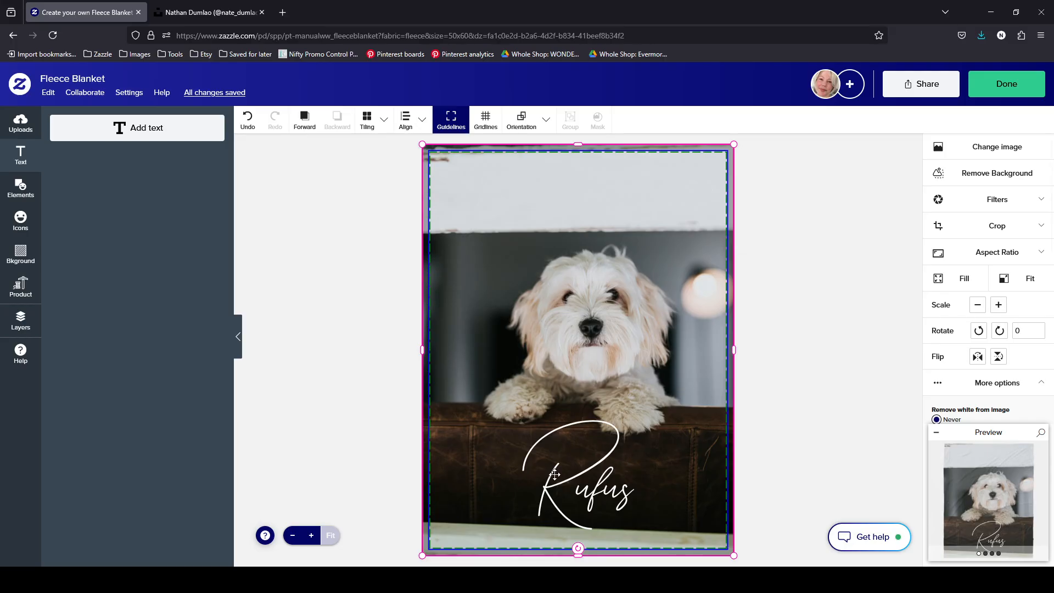
Open the replacement image choices for the blanket photo and pick the same dog photo again
{"action": "left_click", "coordinate": [1017, 150]}
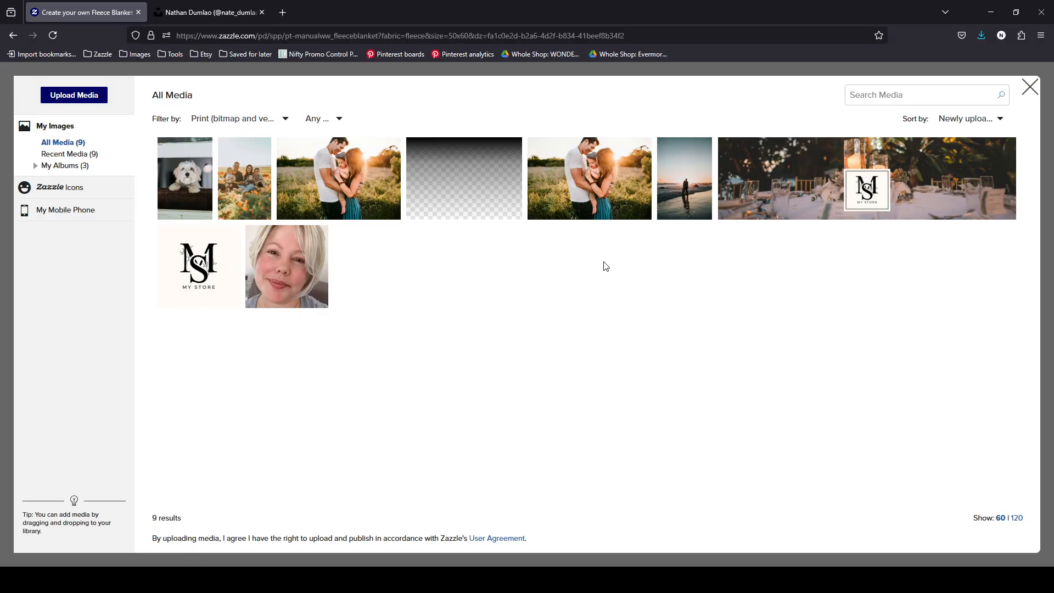
{"action": "left_click", "coordinate": [199, 168]}
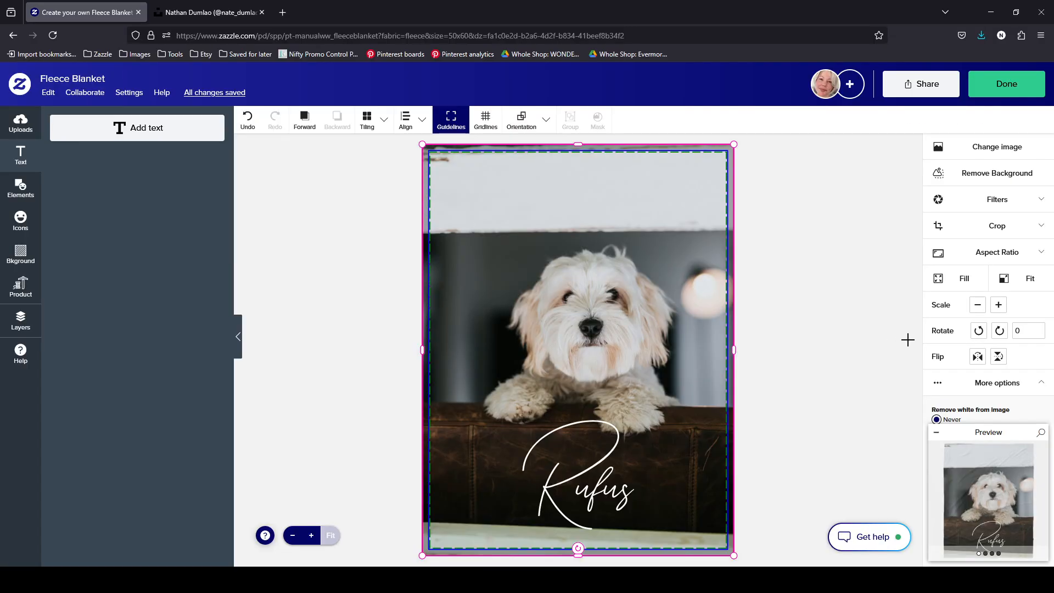
{"action": "left_click", "coordinate": [877, 432]}
Set the "Rufus" text colour to black (#000000)
{"action": "left_click", "coordinate": [593, 492]}
{"action": "left_click", "coordinate": [1020, 201]}
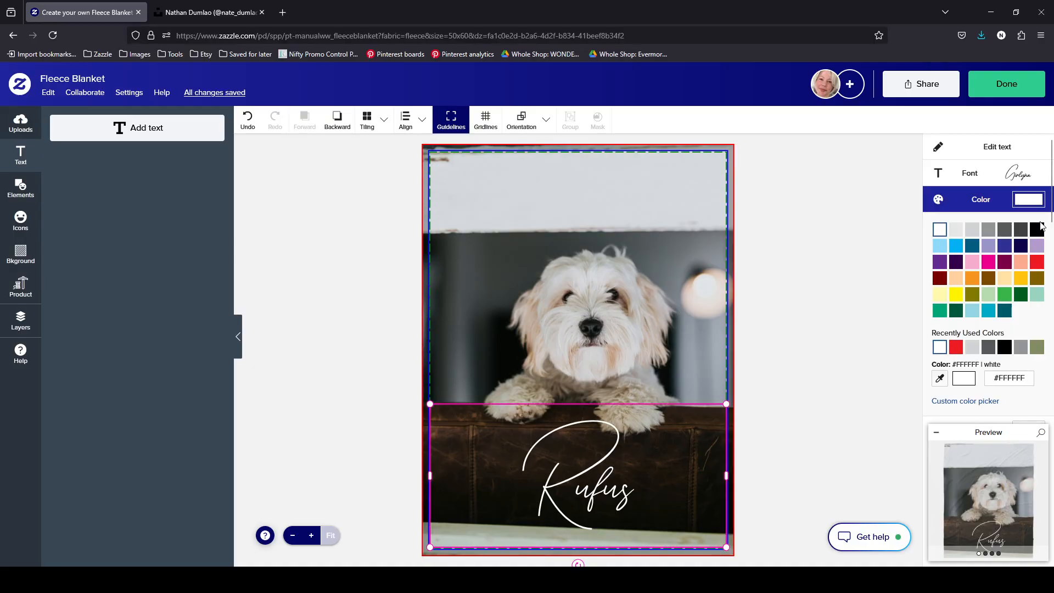
{"action": "left_click", "coordinate": [1037, 230]}
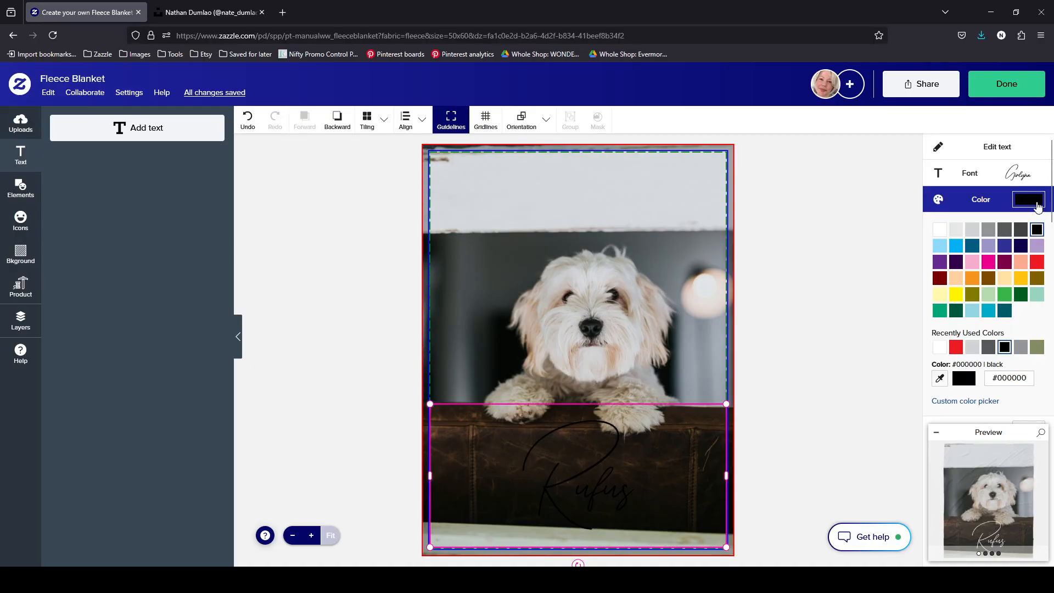
{"action": "left_click", "coordinate": [813, 457]}
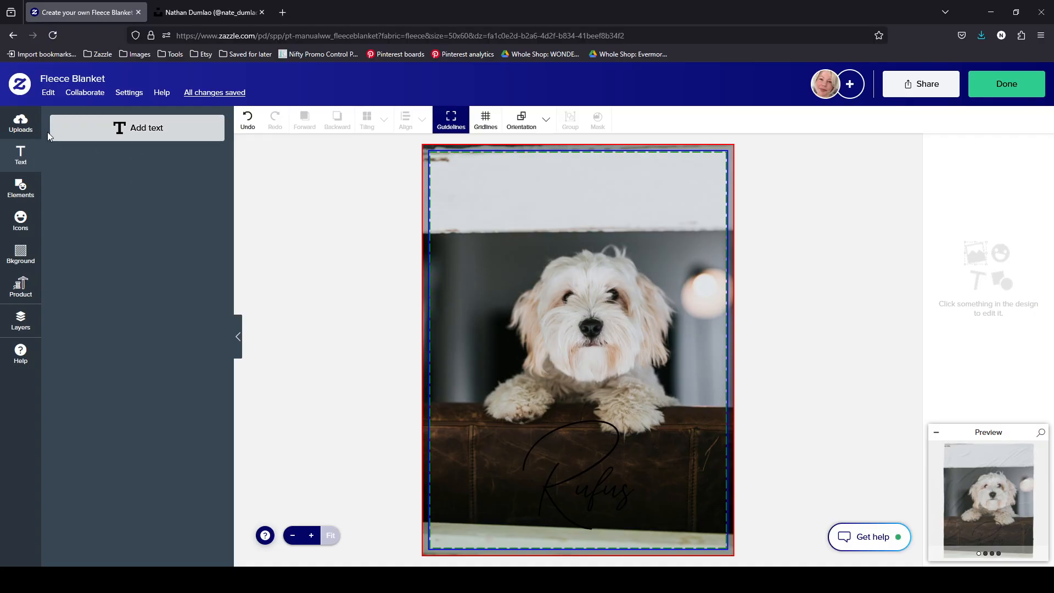
Add overlay-gradient-white.png from the full media library and position it over the lower half of the blanket
{"action": "left_click", "coordinate": [20, 123]}
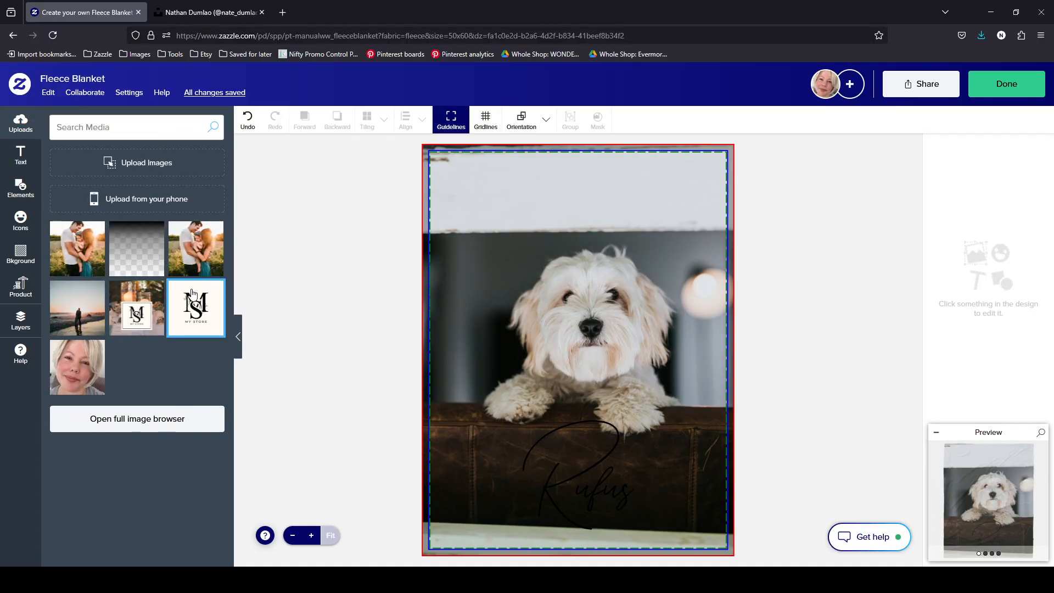
{"action": "left_click", "coordinate": [186, 424]}
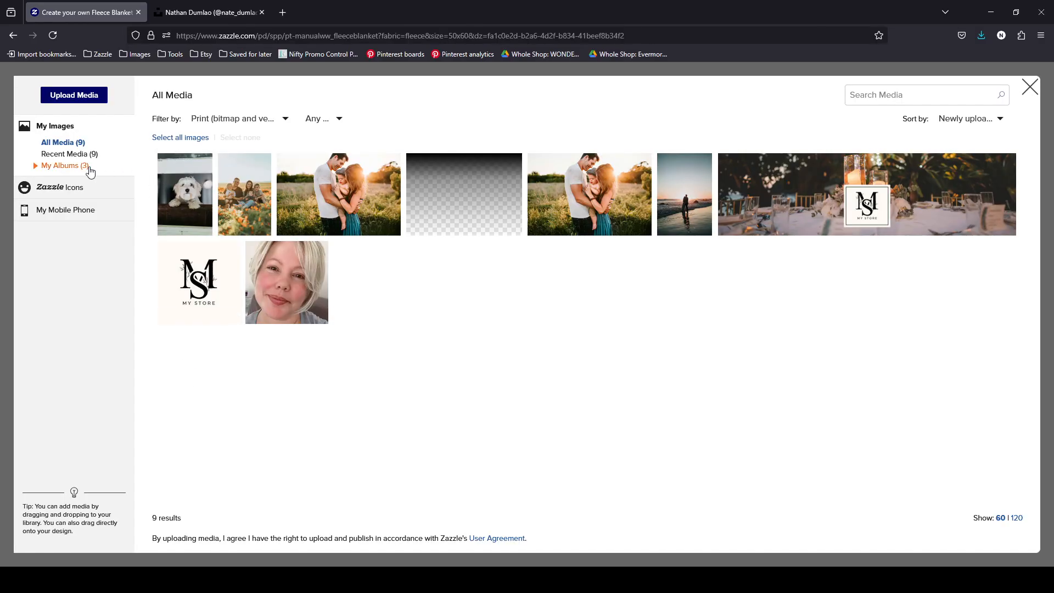
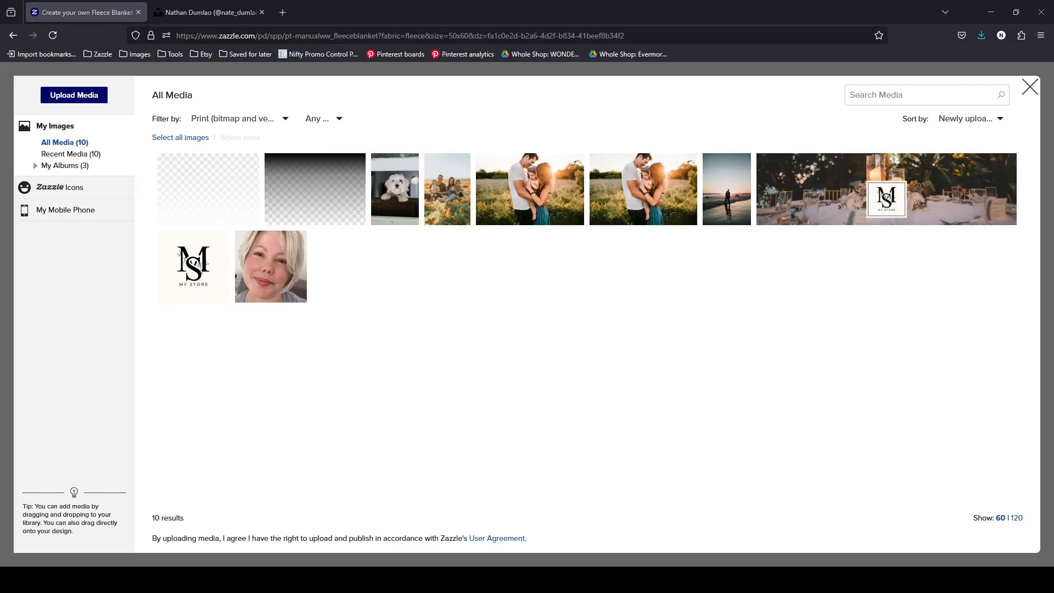
{"action": "mouse_move", "coordinate": [231, 193]}
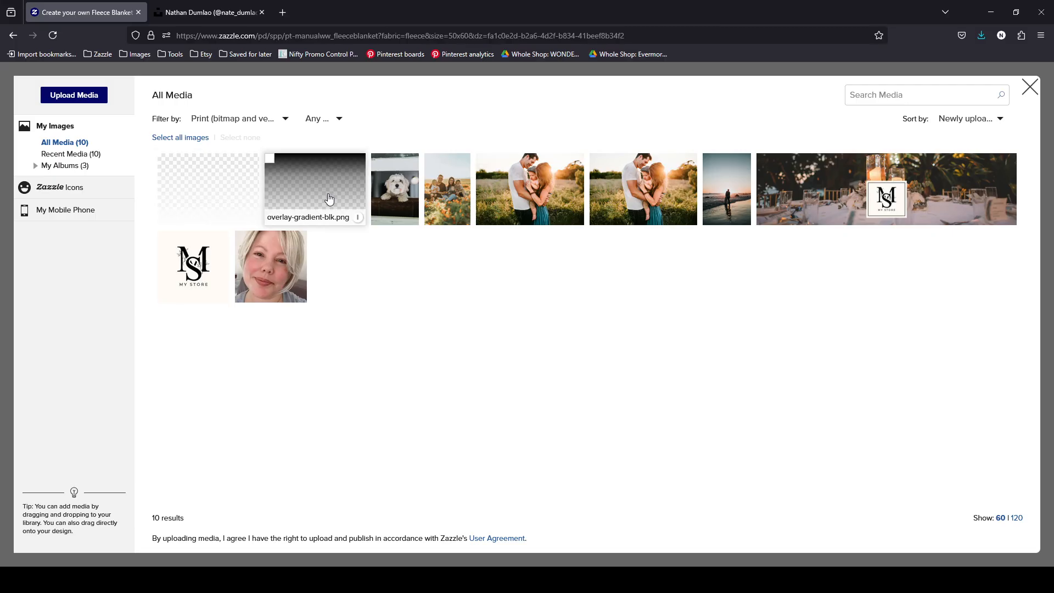
{"action": "mouse_move", "coordinate": [324, 198]}
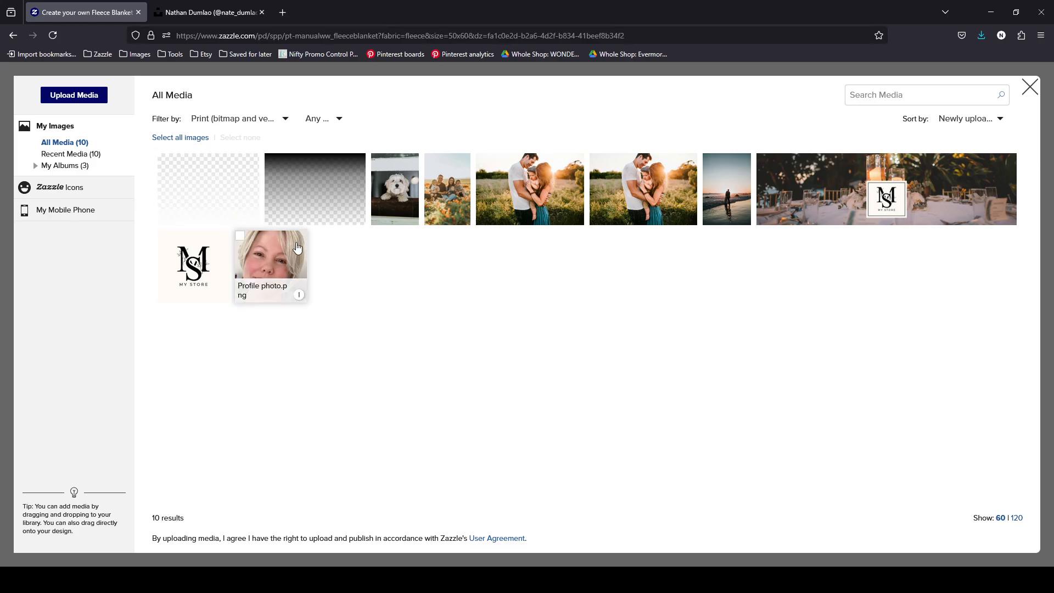
{"action": "left_click", "coordinate": [225, 191]}
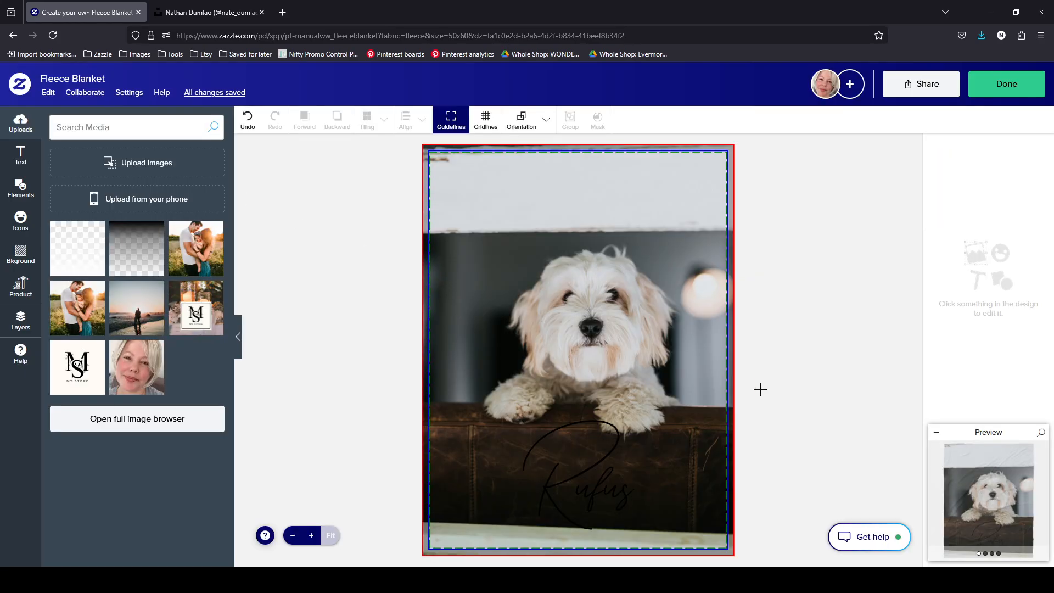
{"action": "left_click_drag", "start_coordinate": [707, 302], "coordinate": [706, 399]}
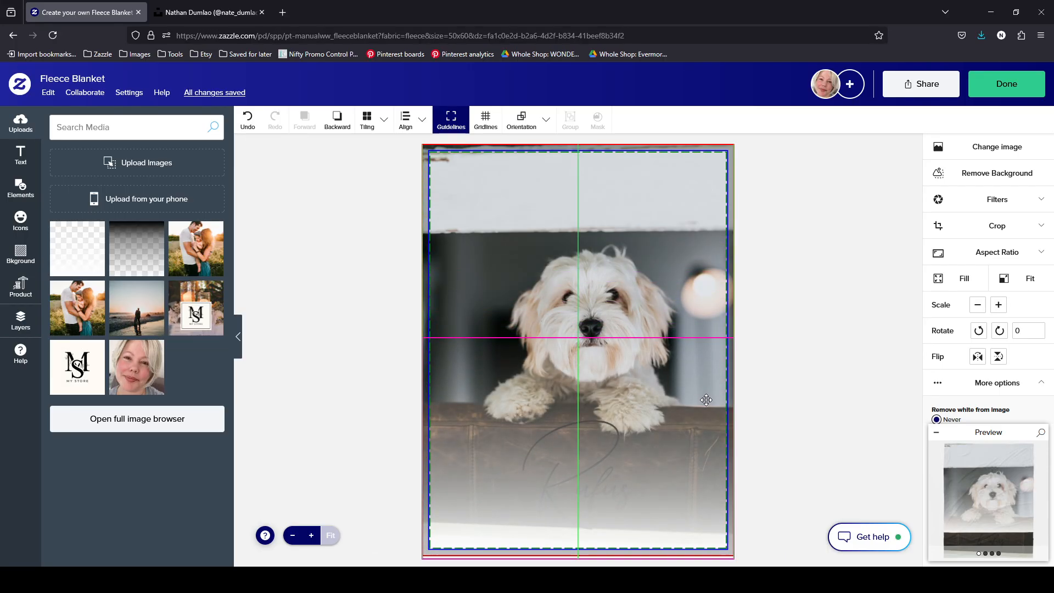
Place the white gradient overlay layer between the "Rufus" text and the dog photo, and check the enlarged blanket preview
{"action": "left_click", "coordinate": [21, 324]}
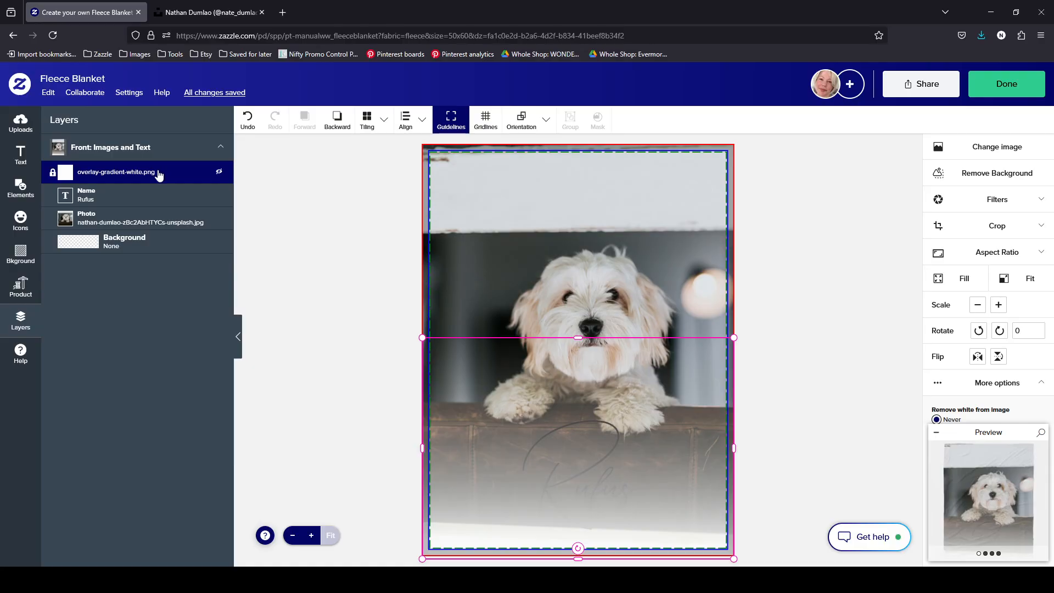
{"action": "left_click_drag", "start_coordinate": [158, 174], "coordinate": [167, 199]}
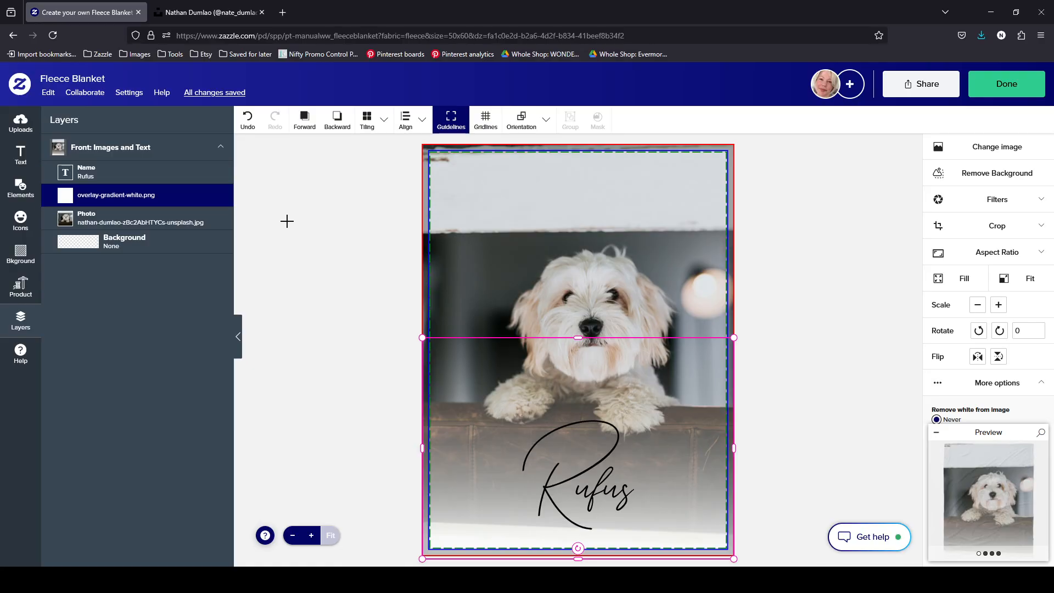
{"action": "left_click", "coordinate": [131, 169]}
{"action": "left_click", "coordinate": [133, 196]}
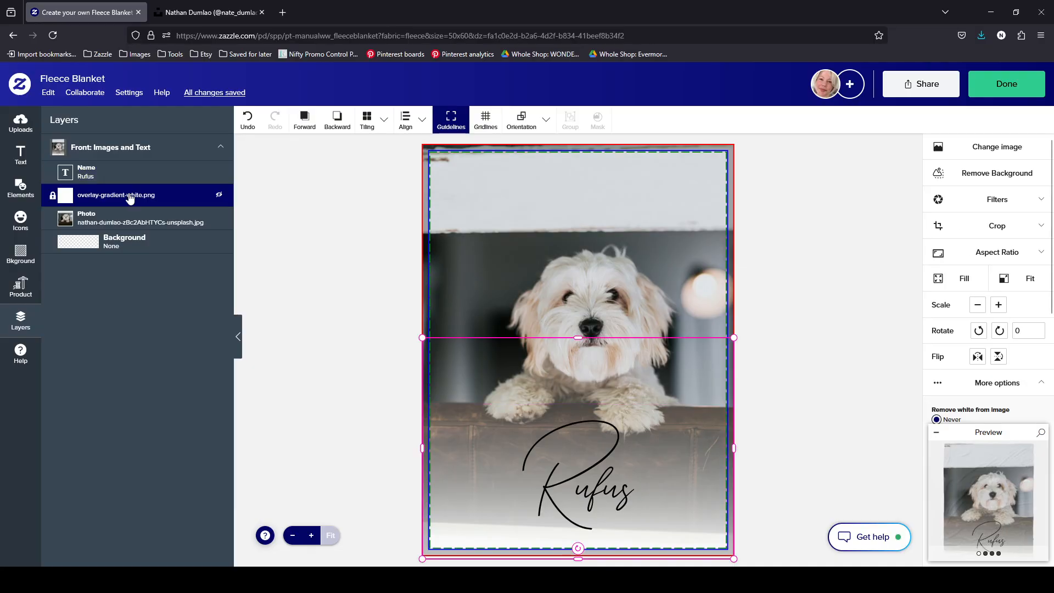
{"action": "left_click", "coordinate": [127, 226]}
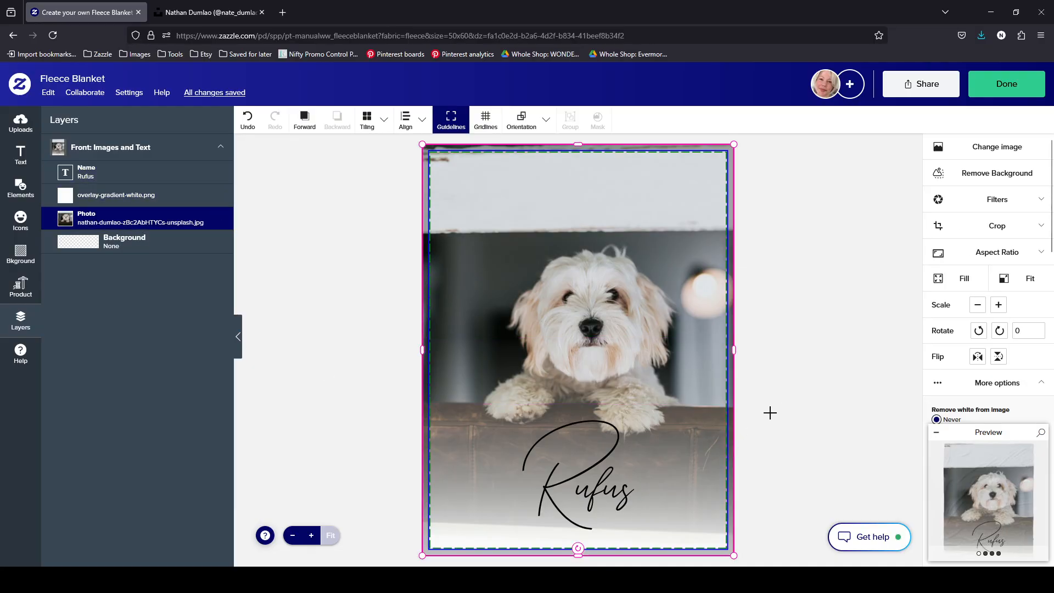
{"action": "left_click", "coordinate": [1036, 481]}
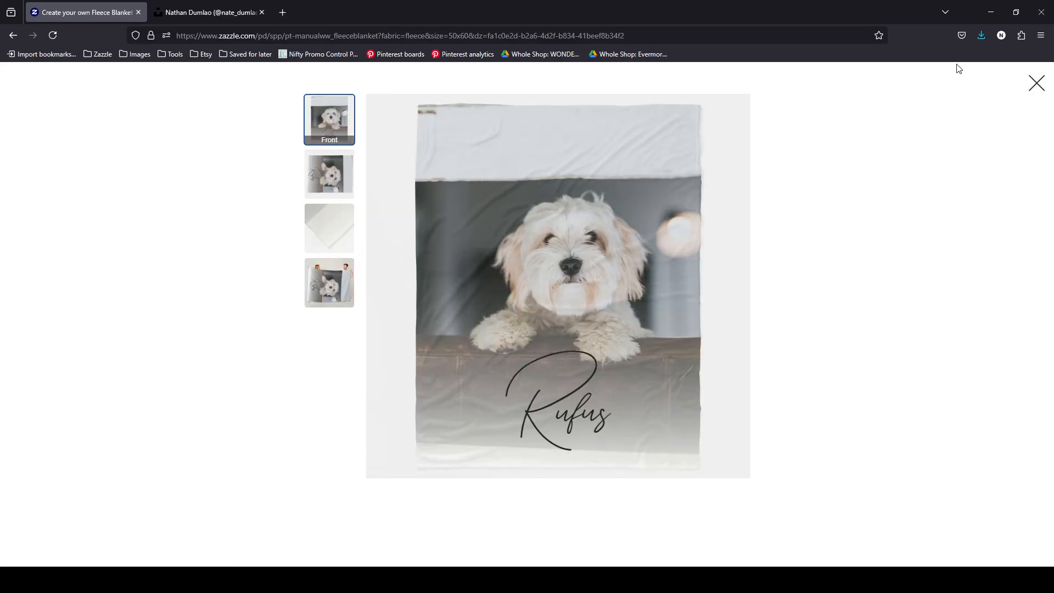
{"action": "left_click", "coordinate": [1037, 84]}
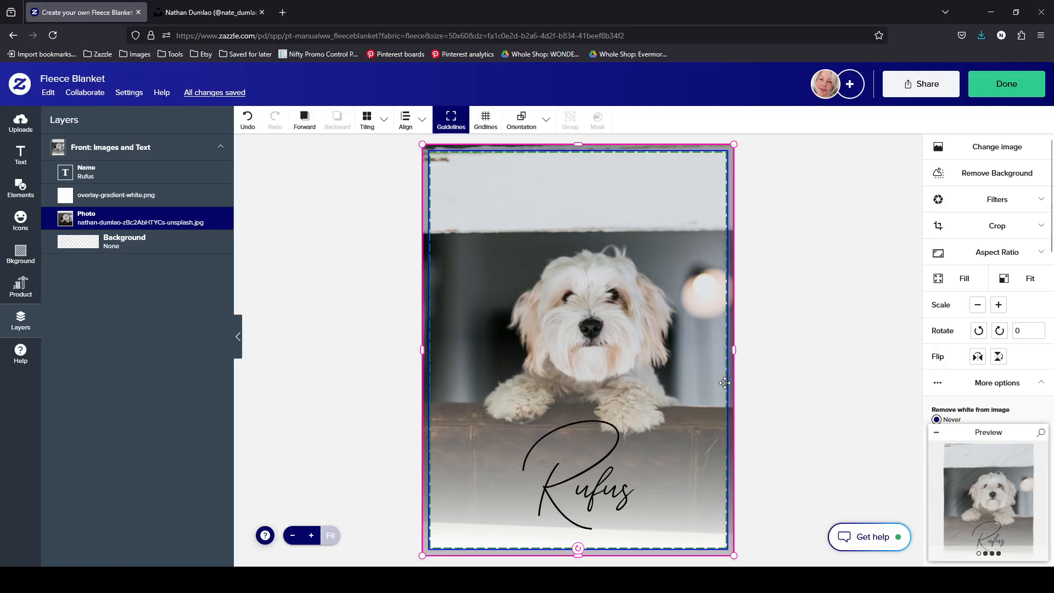
Enlarge the white gradient overlay beyond both sides of the blanket and position it over the lower part of the photo
{"action": "left_click", "coordinate": [676, 427]}
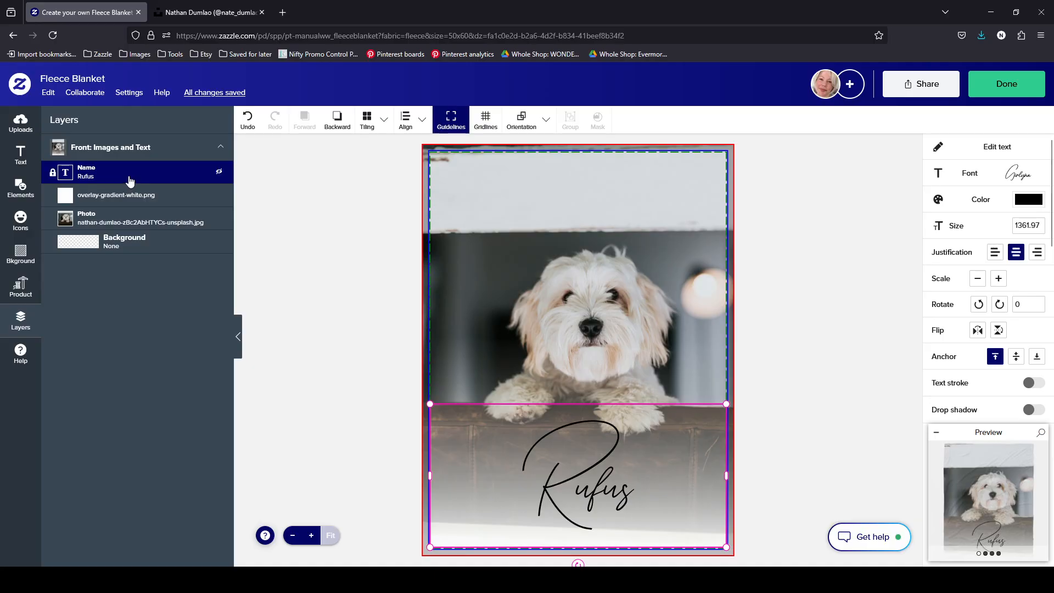
{"action": "left_click", "coordinate": [122, 195]}
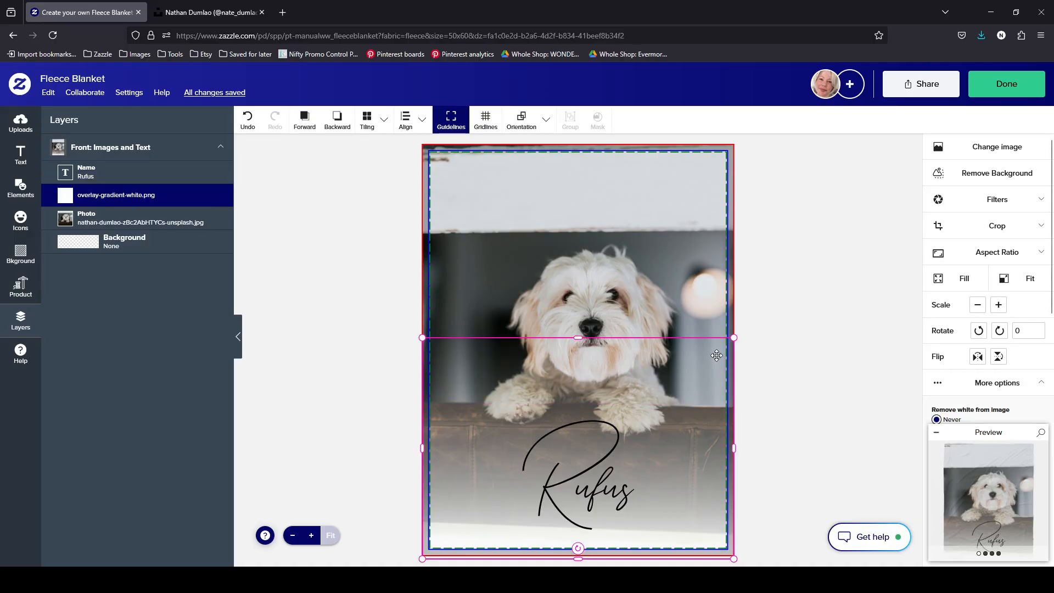
{"action": "left_click_drag", "start_coordinate": [716, 356], "coordinate": [893, 224]}
{"action": "left_click_drag", "start_coordinate": [830, 345], "coordinate": [767, 407]}
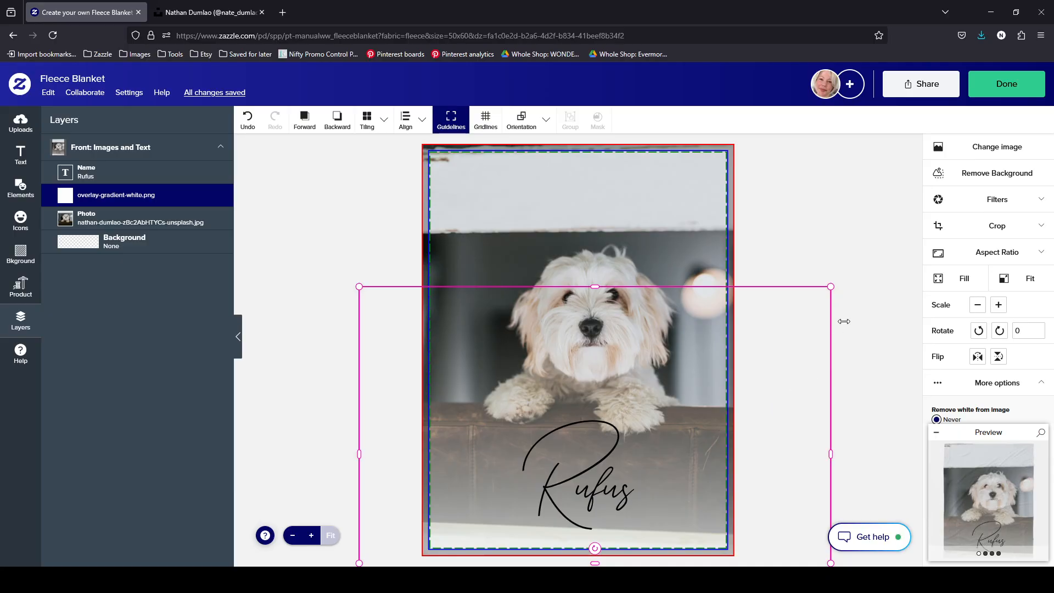
Replace the white overlay image with overlay-gradient-blk.png and flip it vertically
{"action": "left_click", "coordinate": [977, 146]}
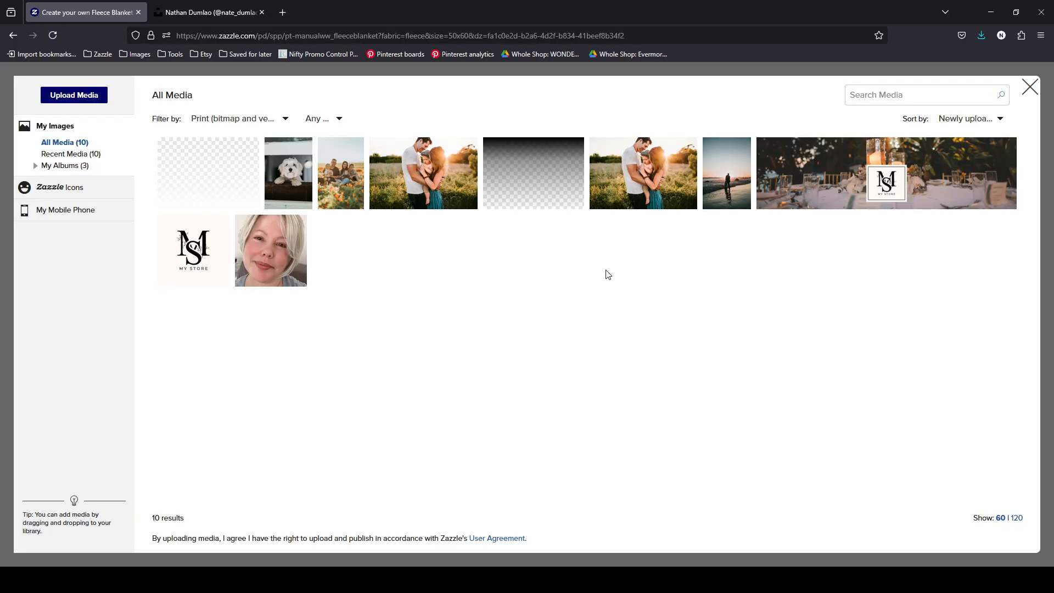
{"action": "left_click", "coordinate": [565, 162]}
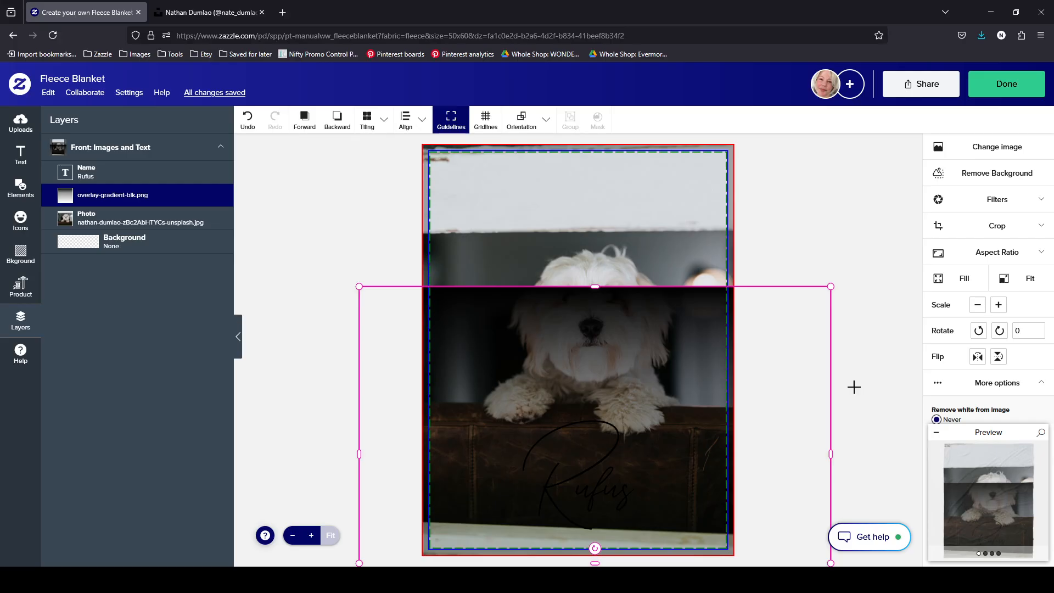
{"action": "left_click", "coordinate": [999, 357]}
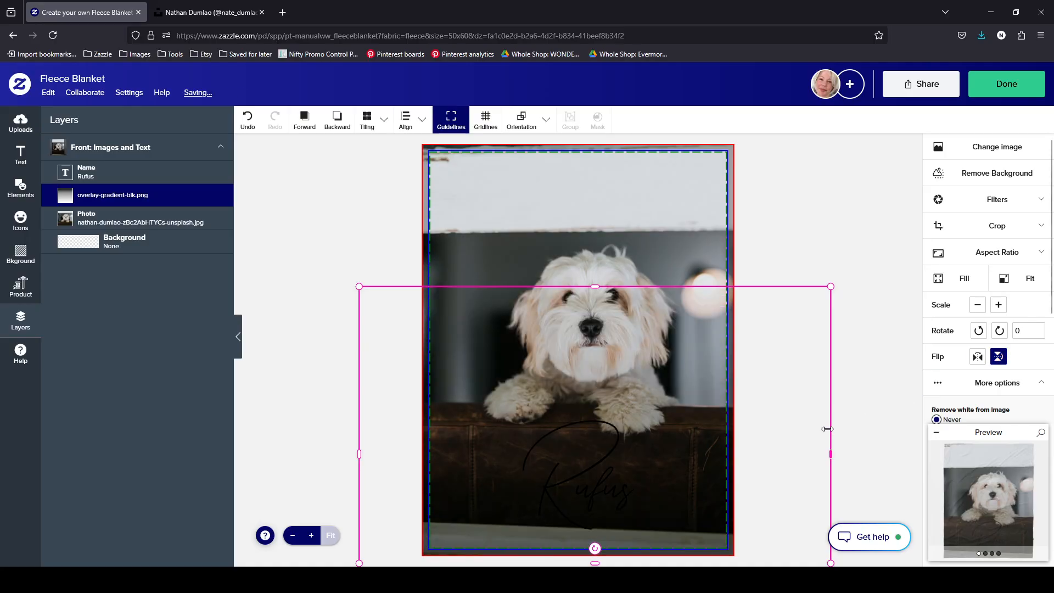
{"action": "left_click", "coordinate": [867, 411]}
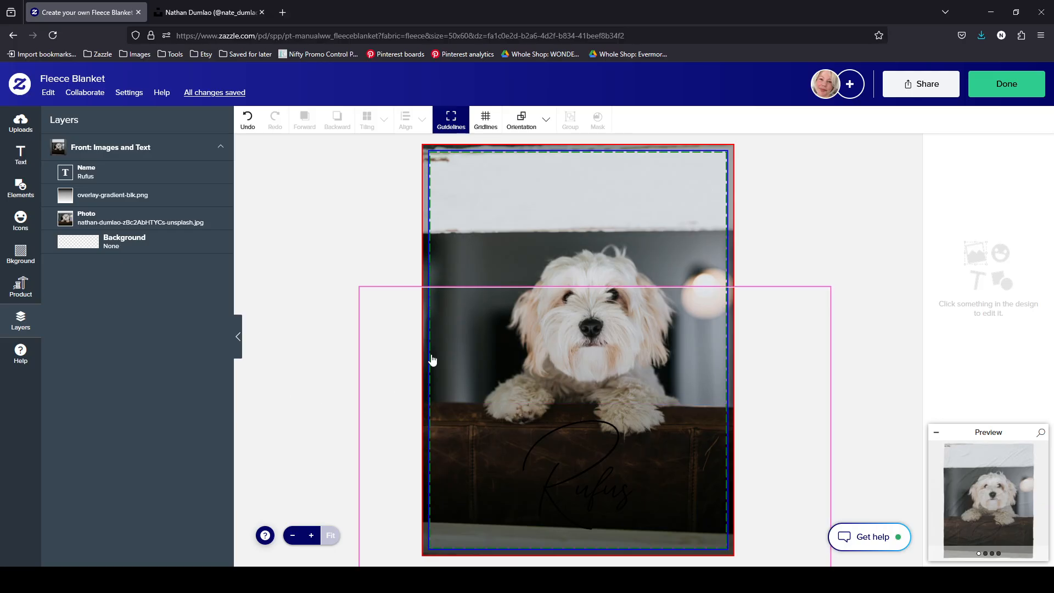
Set the "Rufus" text colour to white (#FFFFFF)
{"action": "left_click", "coordinate": [462, 311]}
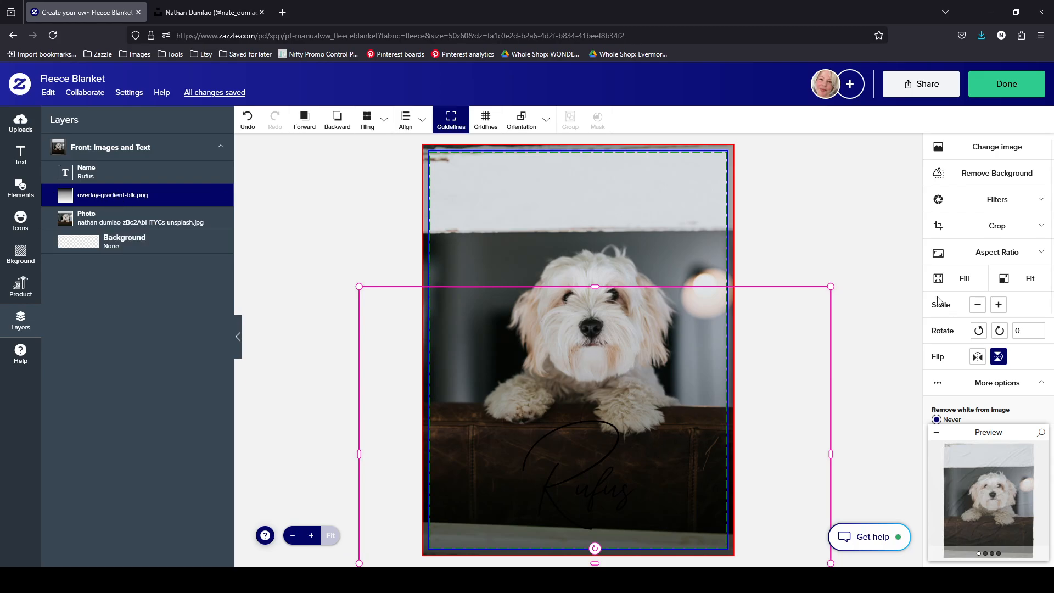
{"action": "left_click", "coordinate": [144, 177]}
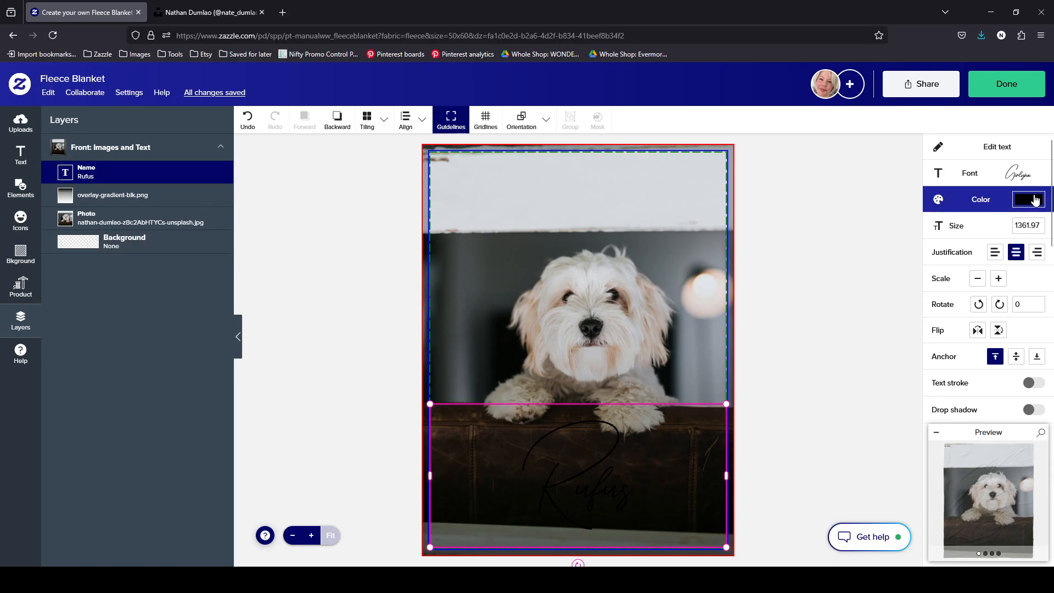
{"action": "left_click", "coordinate": [1029, 200]}
{"action": "left_click", "coordinate": [940, 230]}
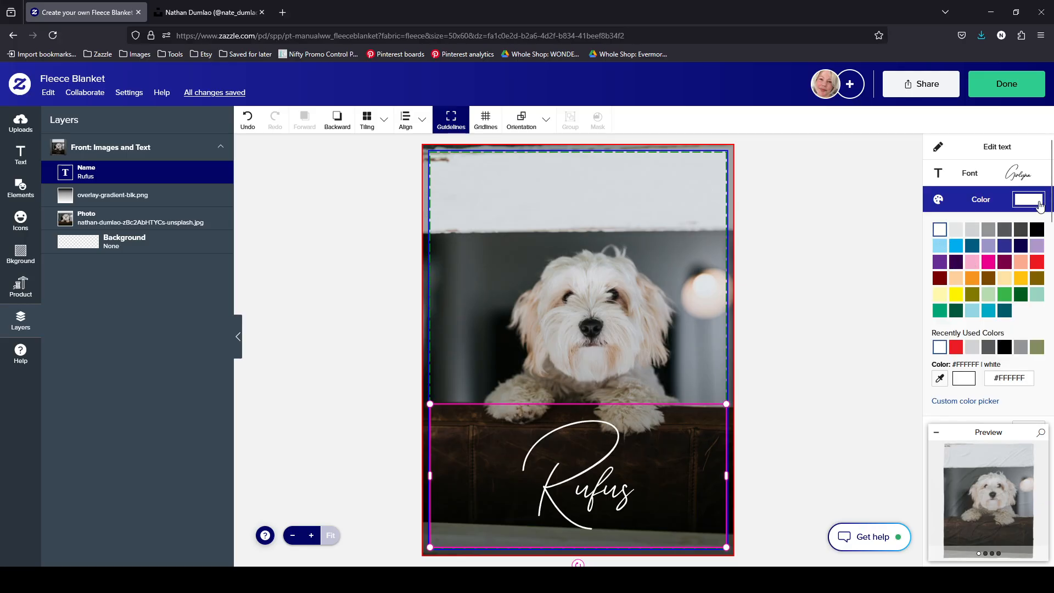
Move the black gradient overlay up to just above the dog's head and check the enlarged blanket preview
{"action": "left_click", "coordinate": [779, 457]}
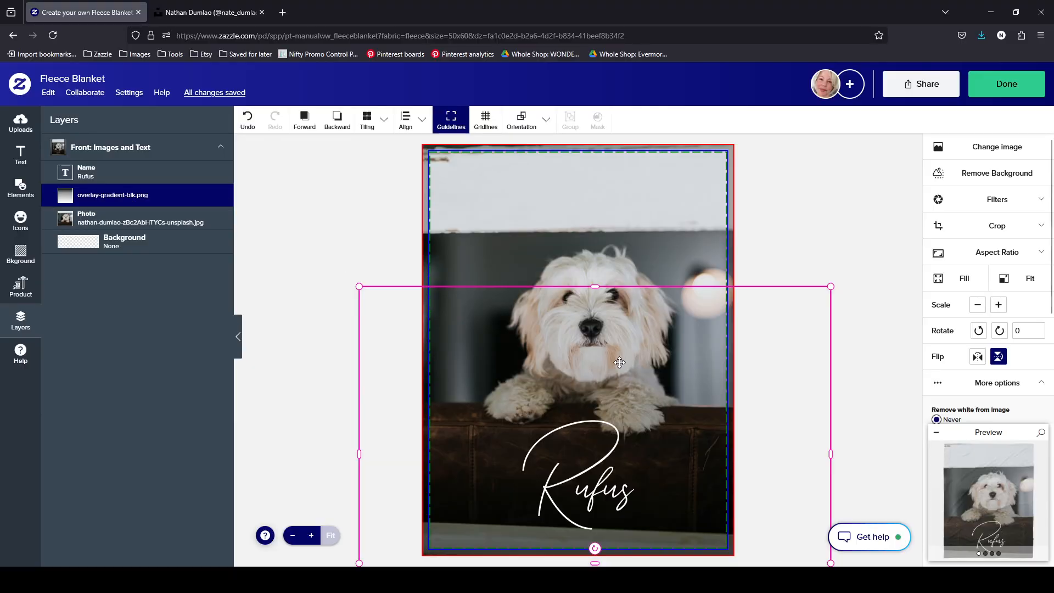
{"action": "left_click_drag", "start_coordinate": [784, 412], "coordinate": [777, 368]}
{"action": "left_click", "coordinate": [1014, 476]}
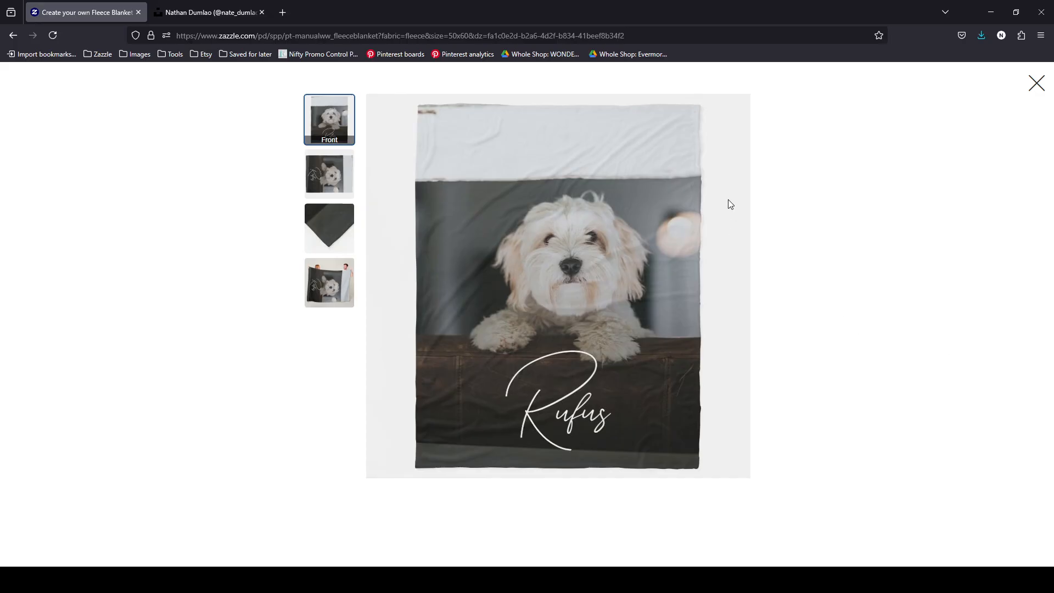
{"action": "left_click", "coordinate": [1036, 83]}
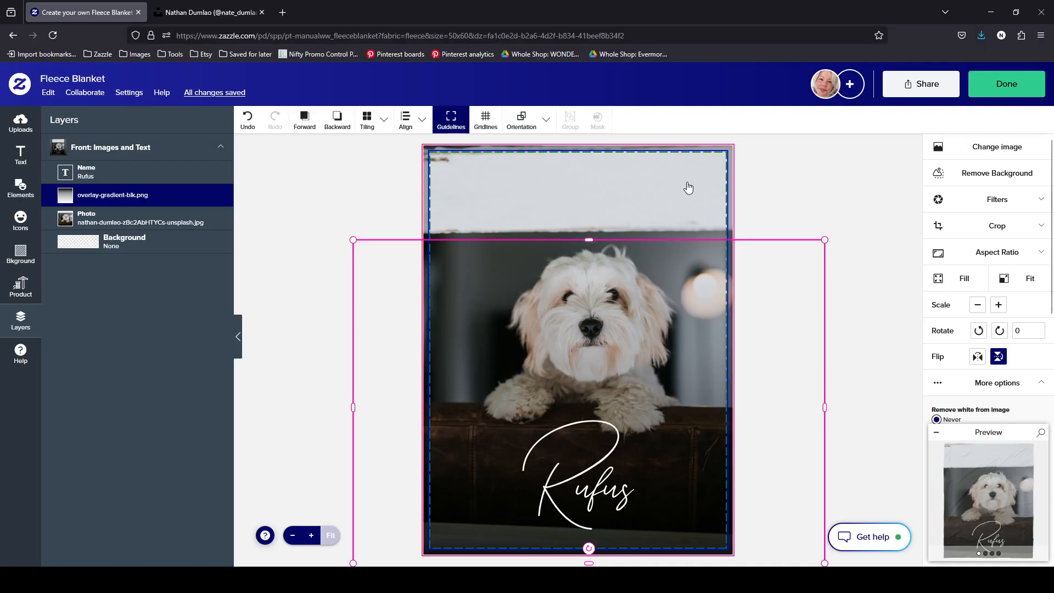
Examine how far the black gradient overlay extends over the design, and select the dog photo layer beneath it
{"action": "left_click", "coordinate": [687, 184]}
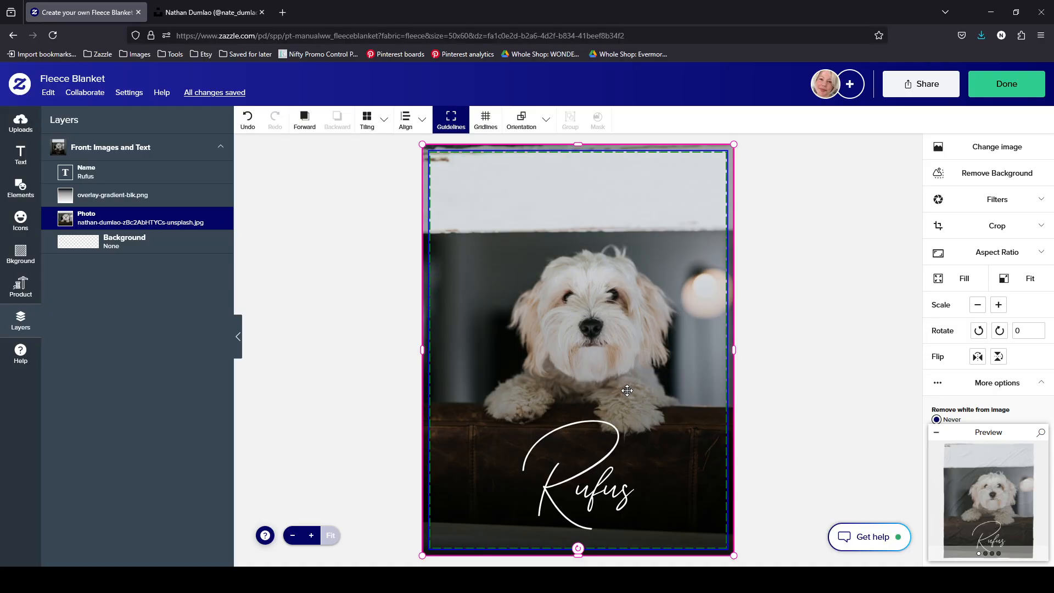
{"action": "left_click", "coordinate": [337, 367]}
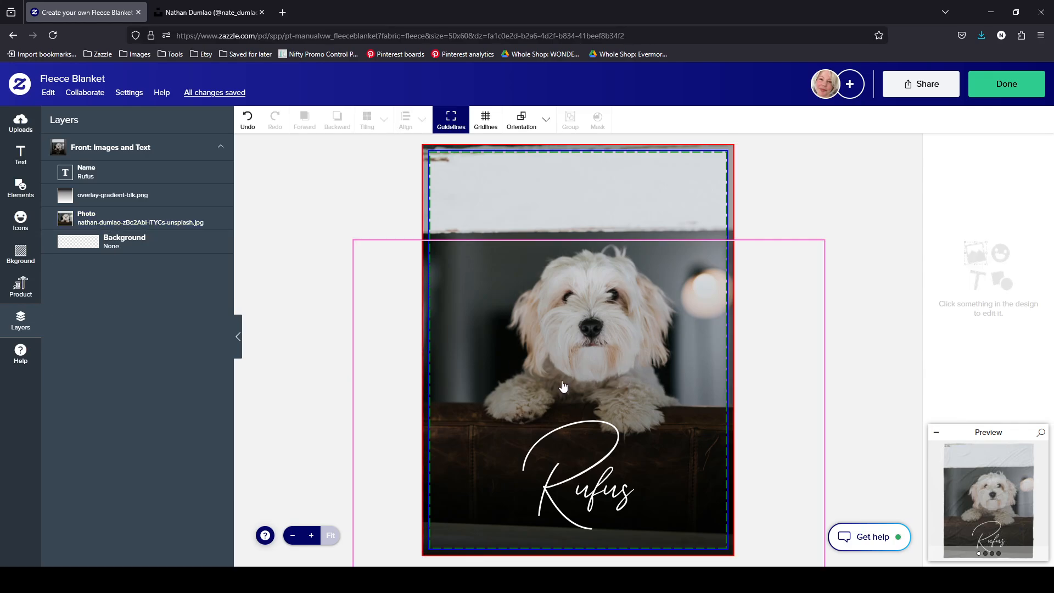
{"action": "left_click", "coordinate": [656, 404]}
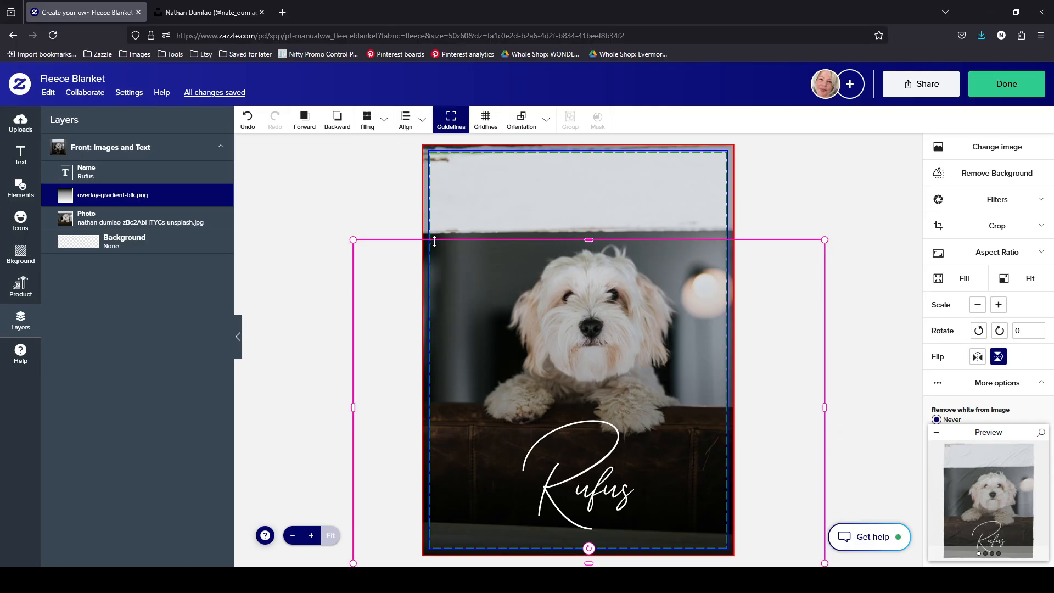
{"action": "left_click", "coordinate": [144, 222]}
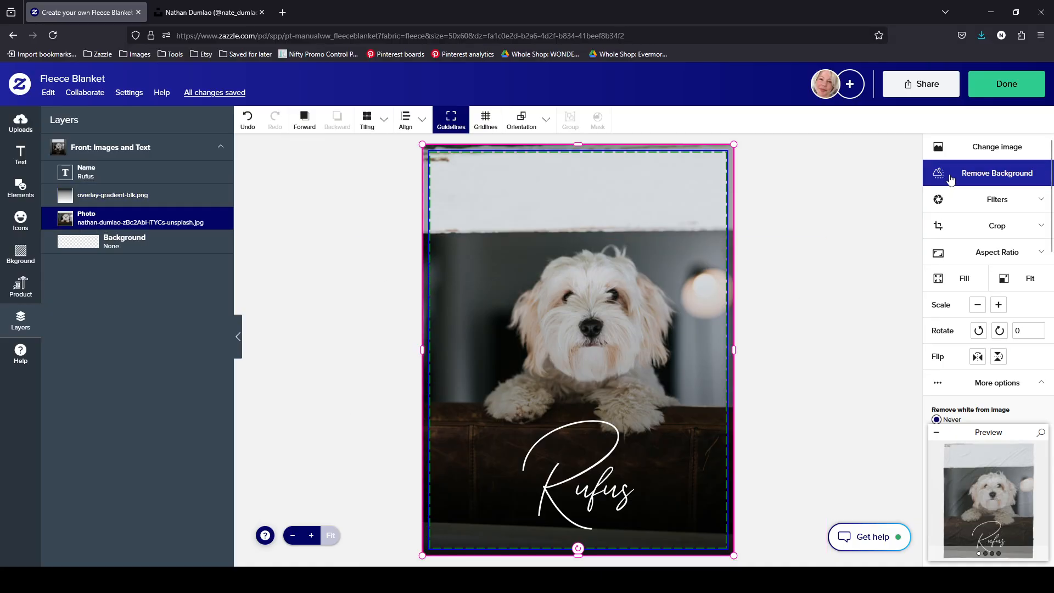
Replace the dog photo with the uploaded portrait photo of the couple holding a baby and check the enlarged blanket preview
{"action": "left_click", "coordinate": [956, 156]}
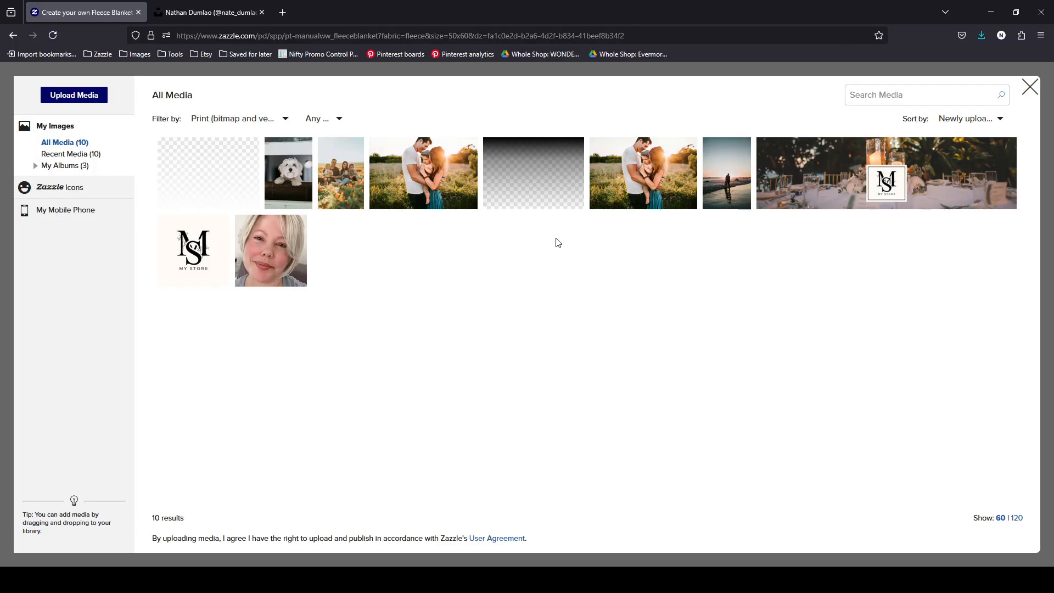
{"action": "left_click", "coordinate": [684, 167]}
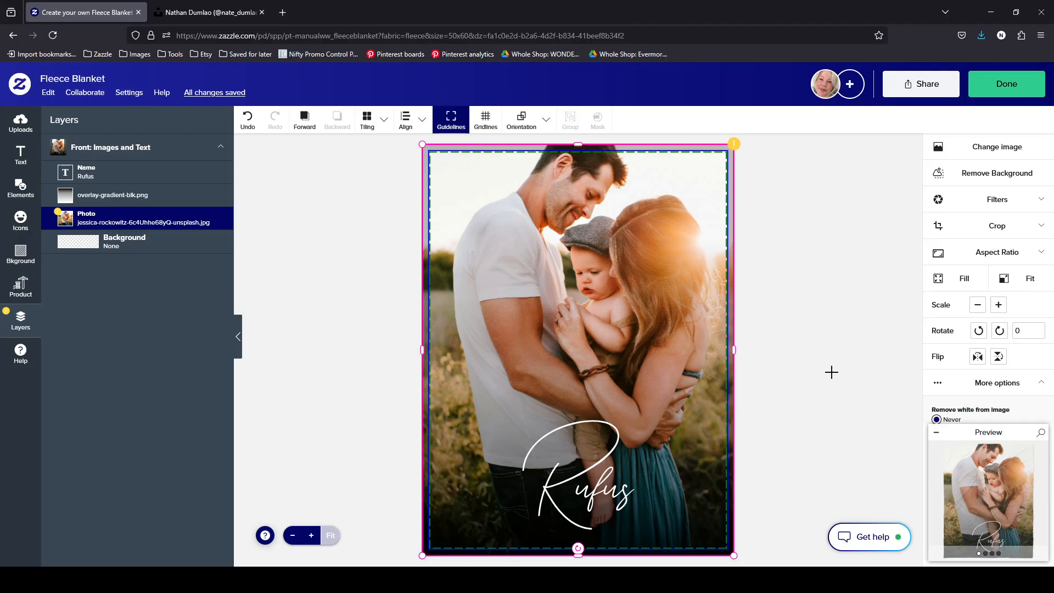
{"action": "left_click", "coordinate": [978, 475]}
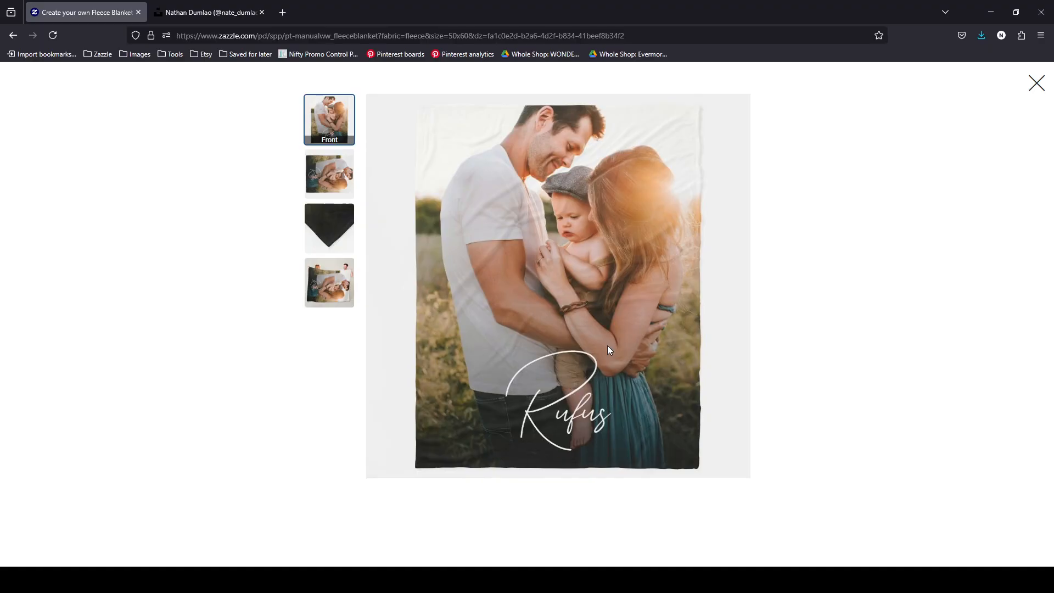
{"action": "left_click", "coordinate": [1036, 83]}
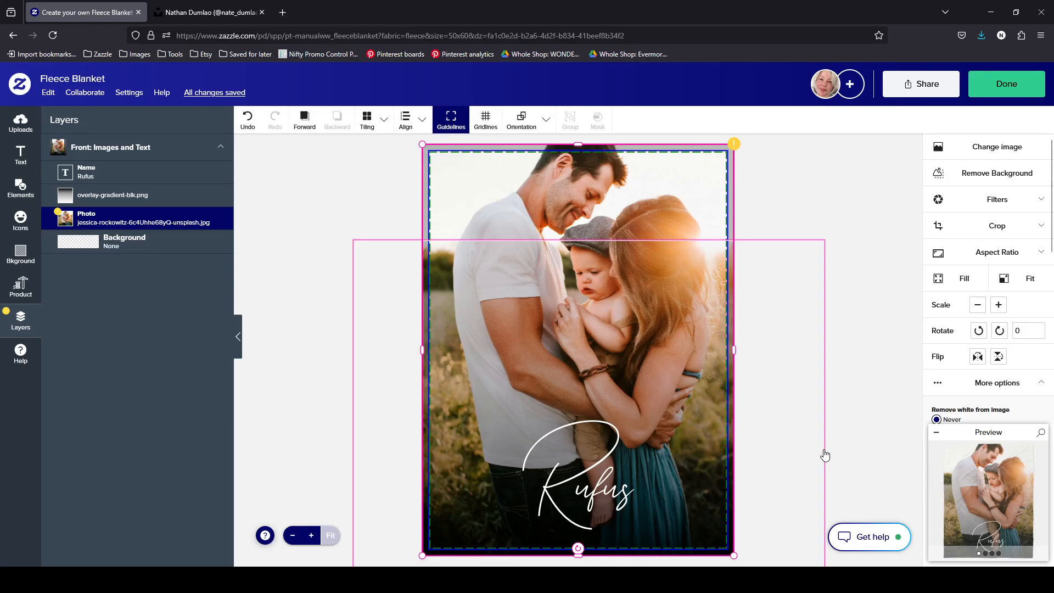
Nudge the black gradient overlay slightly up and to the left over the family photo
{"action": "left_click", "coordinate": [772, 442]}
{"action": "mouse_move", "coordinate": [791, 485]}
{"action": "left_mouse_down"}
{"action": "mouse_move", "coordinate": [789, 464]}
{"action": "mouse_move", "coordinate": [788, 481]}
{"action": "left_mouse_up"}
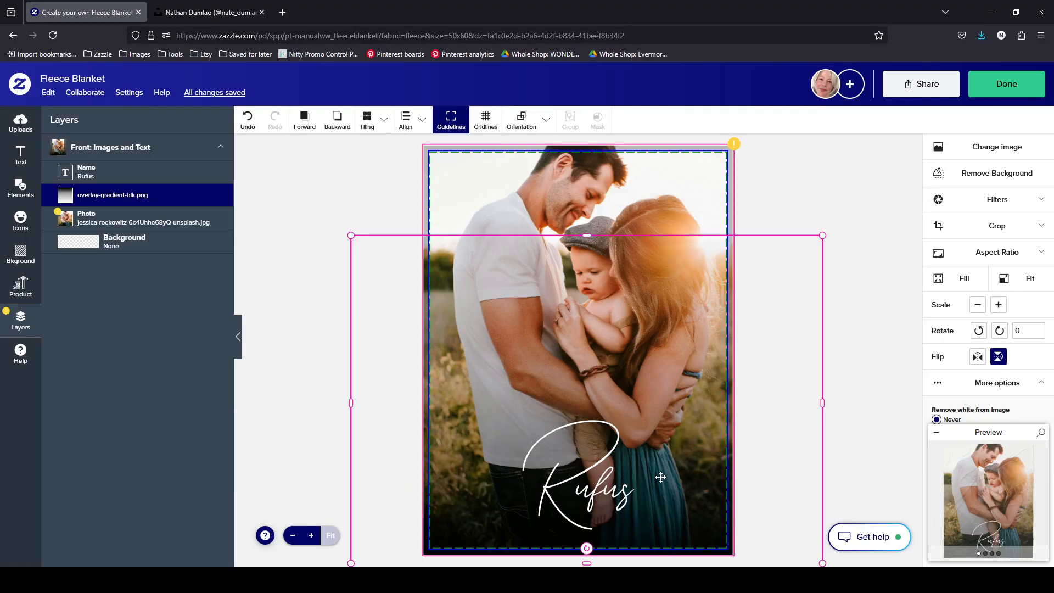
{"action": "left_click", "coordinate": [296, 313]}
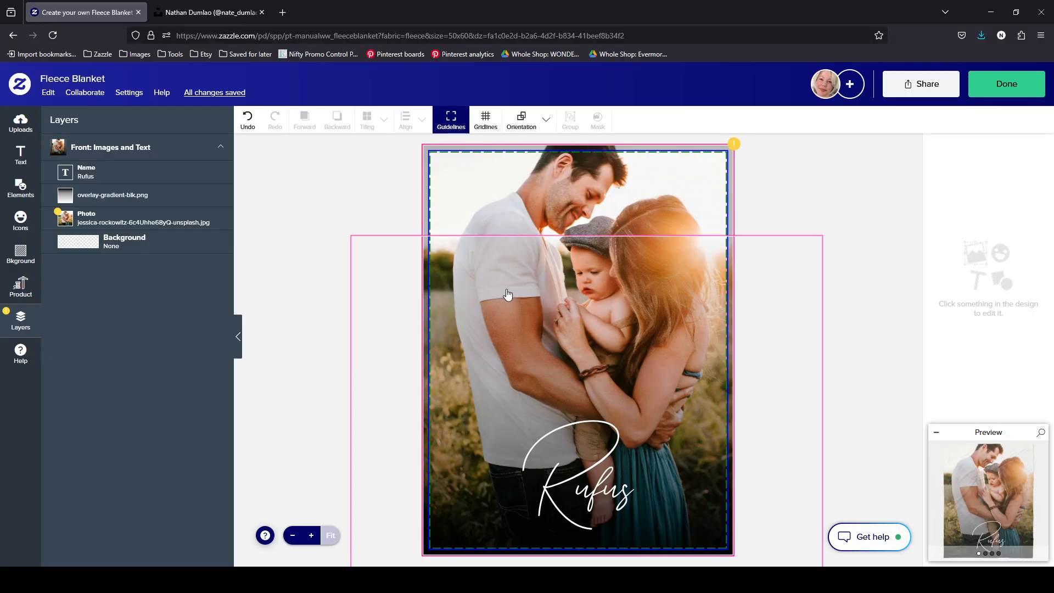
Test which layer gets selected when picking the middle of the family photo under the gradient overlay
{"action": "left_click", "coordinate": [560, 310]}
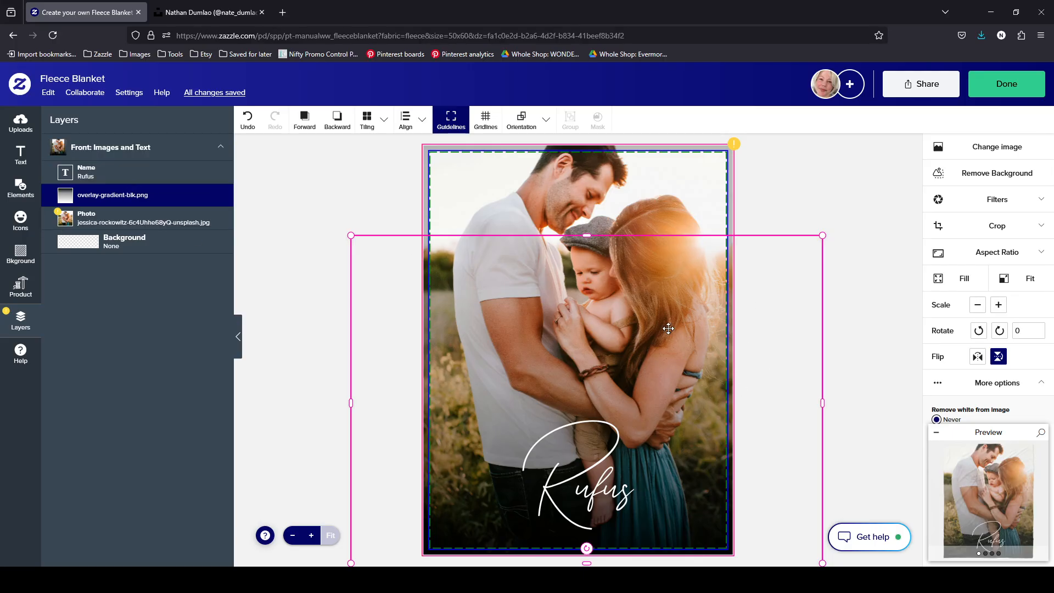
{"action": "left_click", "coordinate": [854, 237]}
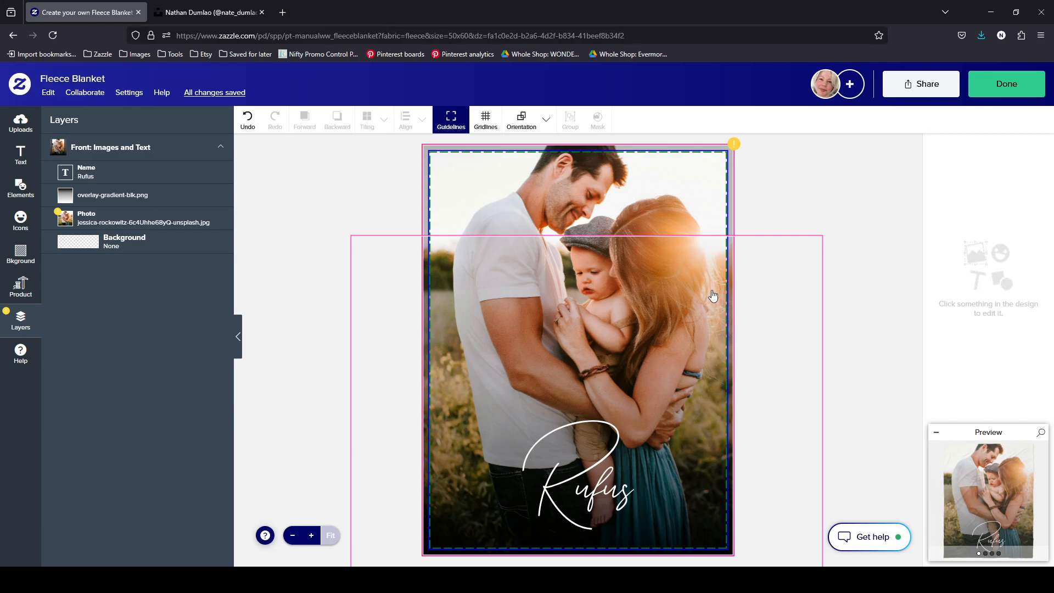
{"action": "left_click", "coordinate": [638, 308]}
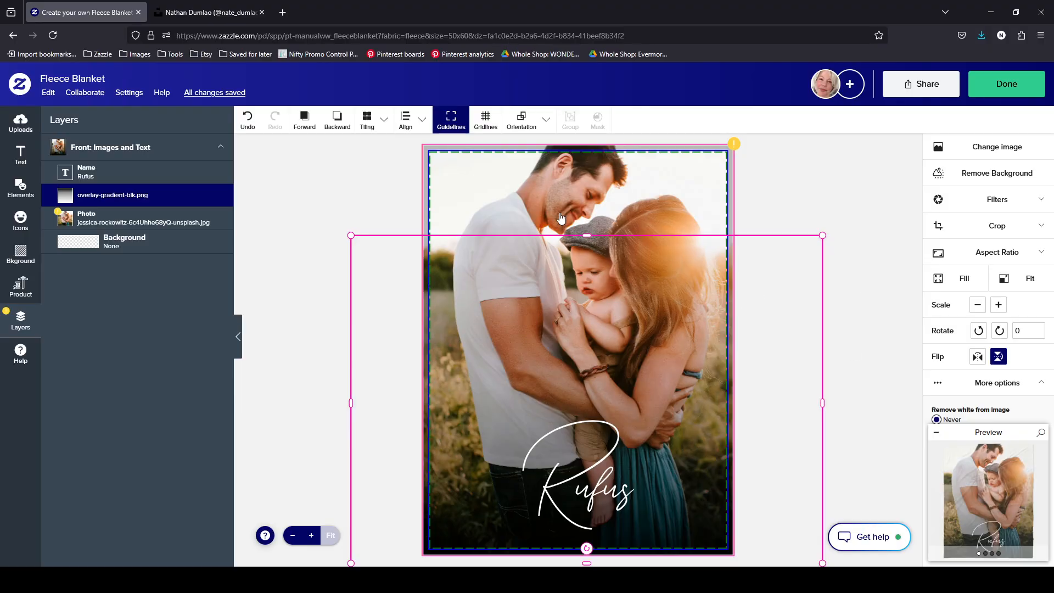
{"action": "left_click", "coordinate": [317, 283]}
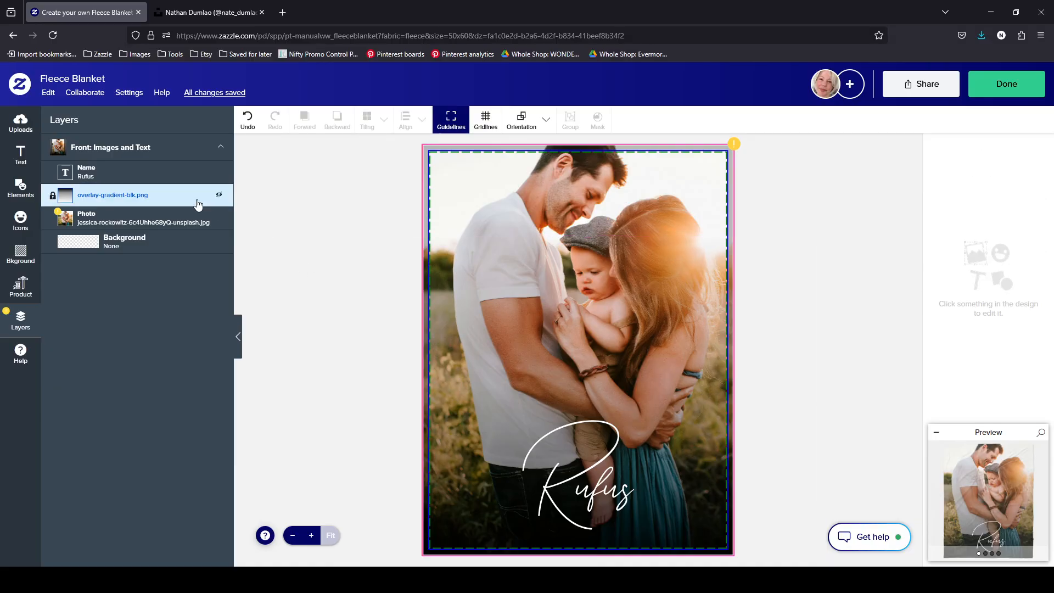
Lock the overlay-gradient-blk.png layer and test selecting the photo and the "Rufus" text on the design
{"action": "left_click", "coordinate": [147, 203]}
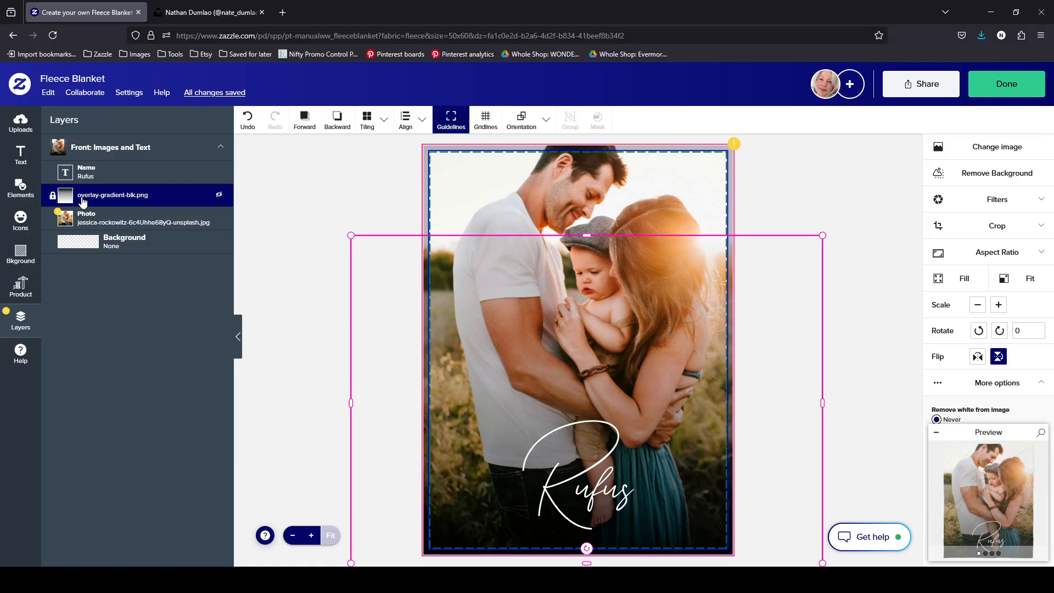
{"action": "left_click", "coordinate": [53, 196]}
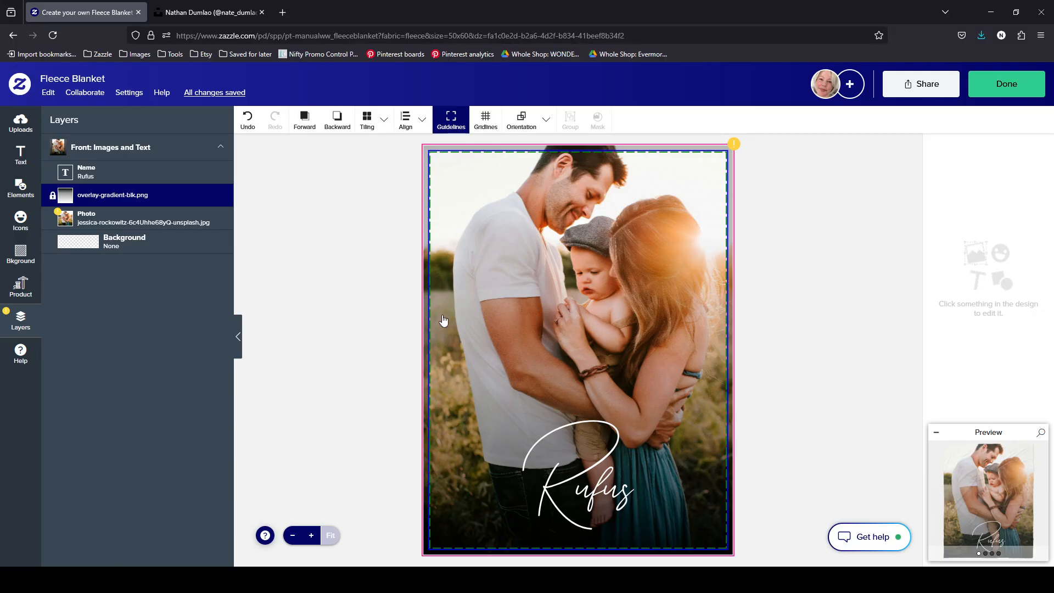
{"action": "left_click", "coordinate": [527, 350]}
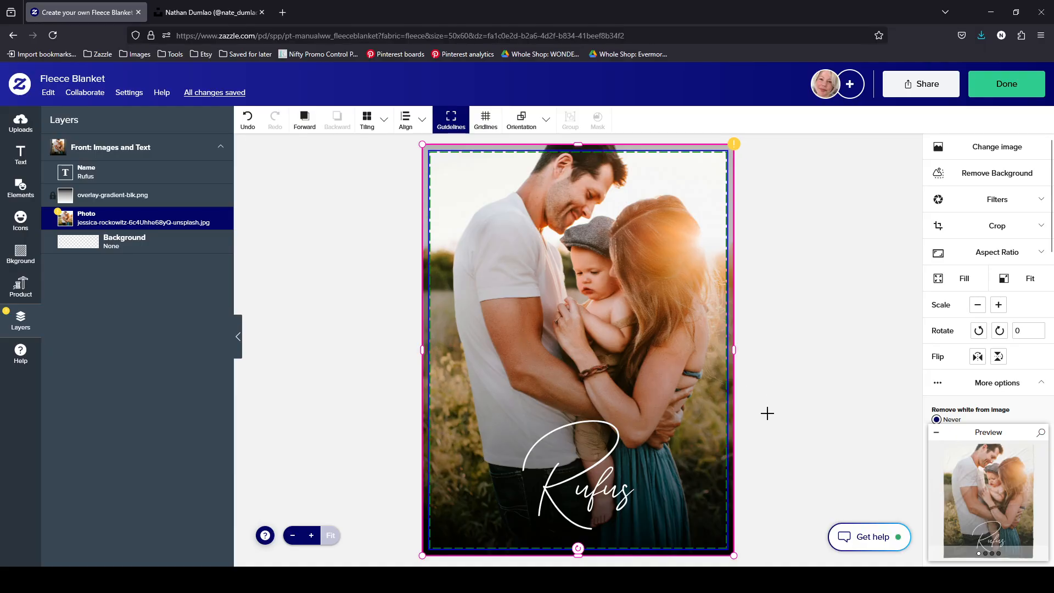
{"action": "left_click", "coordinate": [768, 431]}
{"action": "left_click", "coordinate": [646, 471]}
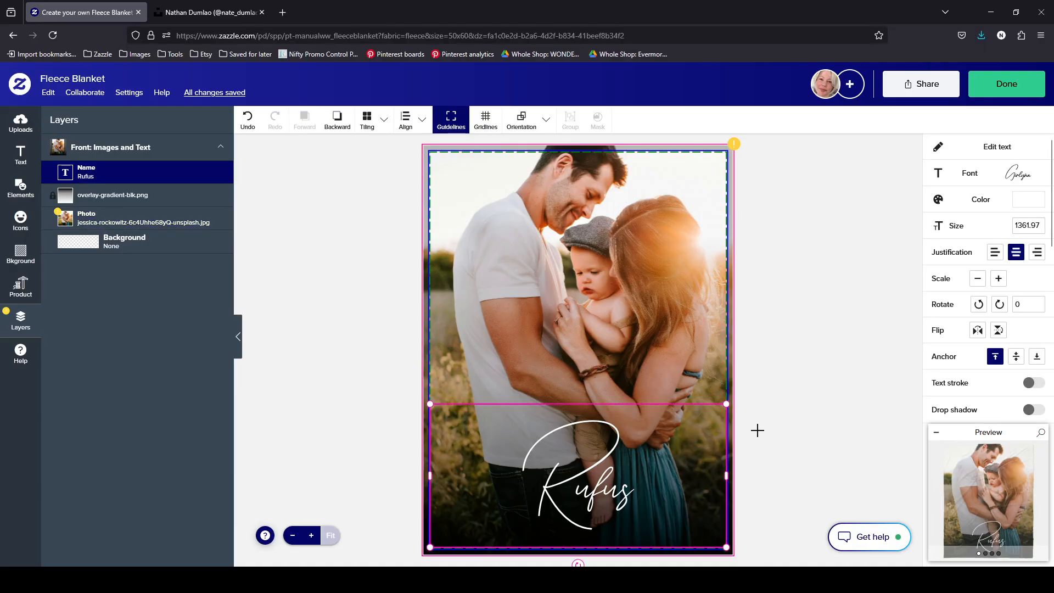
{"action": "left_click", "coordinate": [849, 382]}
{"action": "left_click", "coordinate": [637, 320]}
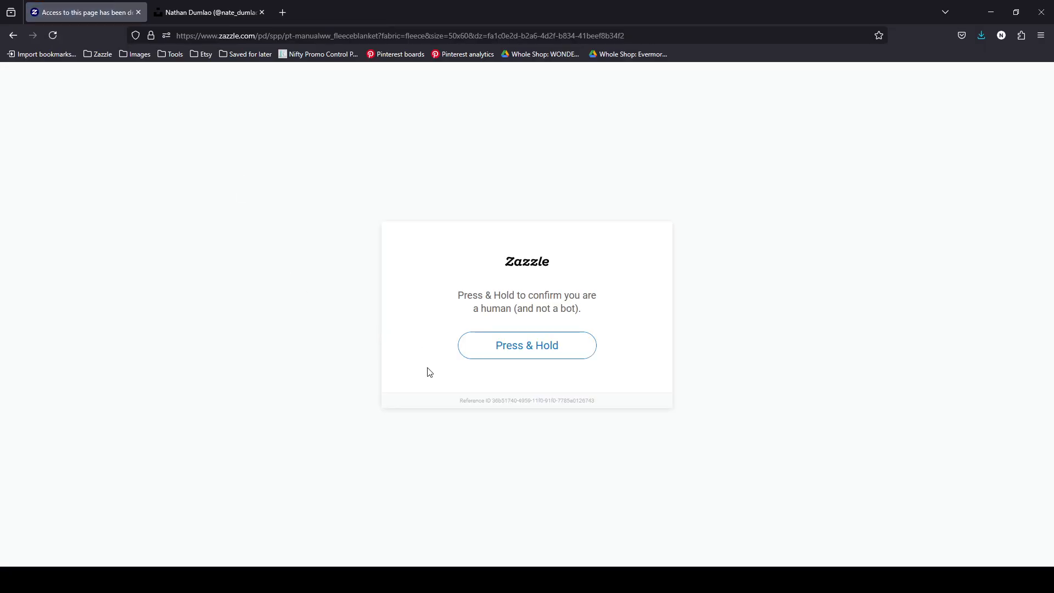
Complete the human verification and view the product mockup of two people holding the blanket
{"action": "left_click_drag", "start_coordinate": [499, 352], "coordinate": [498, 352]}
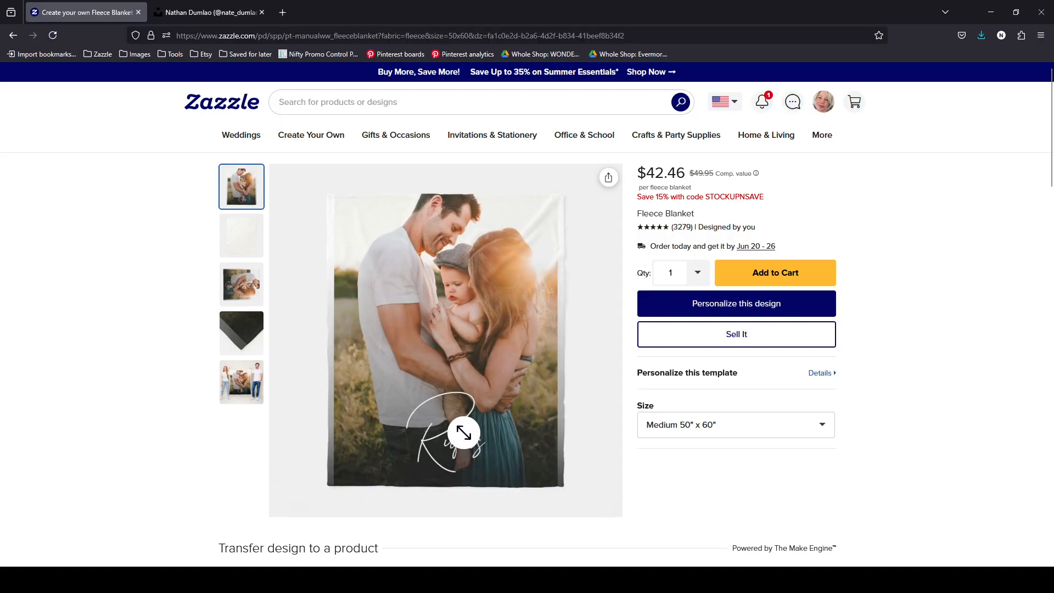
{"action": "left_click", "coordinate": [242, 381]}
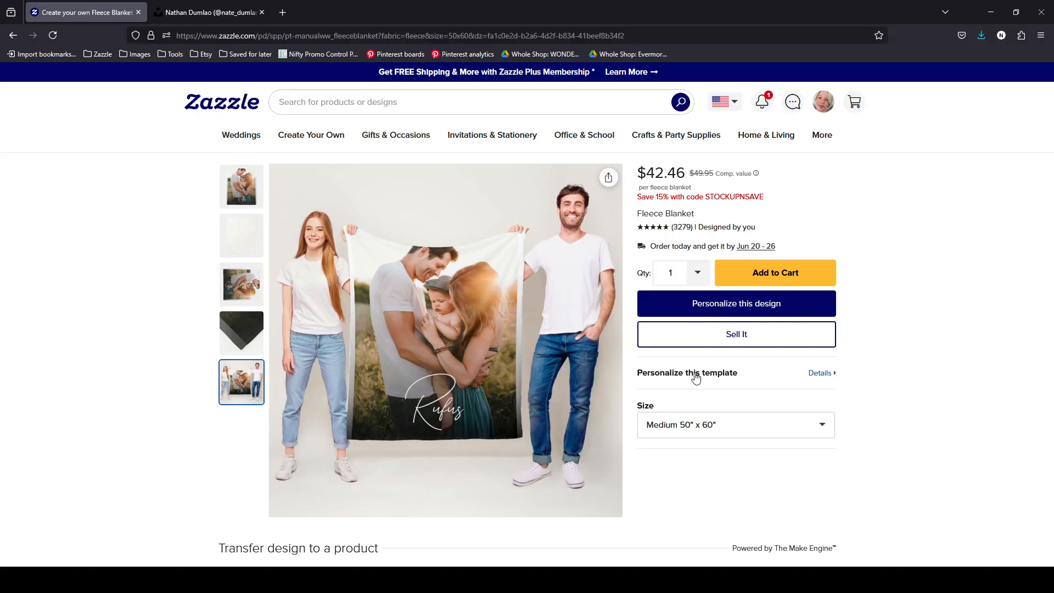
Reopen the blanket design for editing and make the photo fill the design area, pulling its top and bottom edges in to the area's borders
{"action": "left_click", "coordinate": [717, 306]}
{"action": "left_click", "coordinate": [717, 340]}
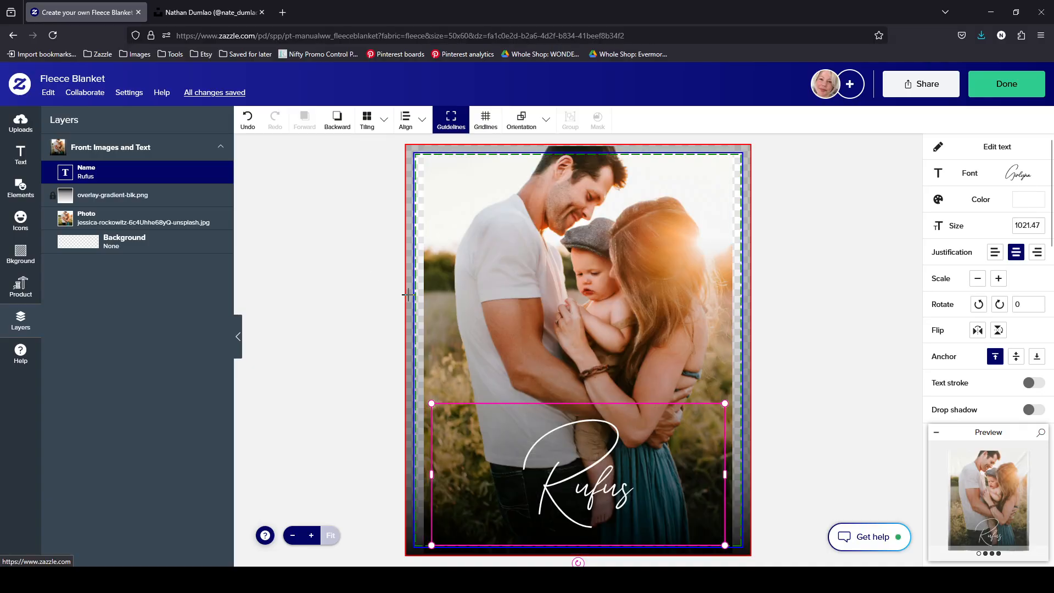
{"action": "left_click", "coordinate": [154, 225]}
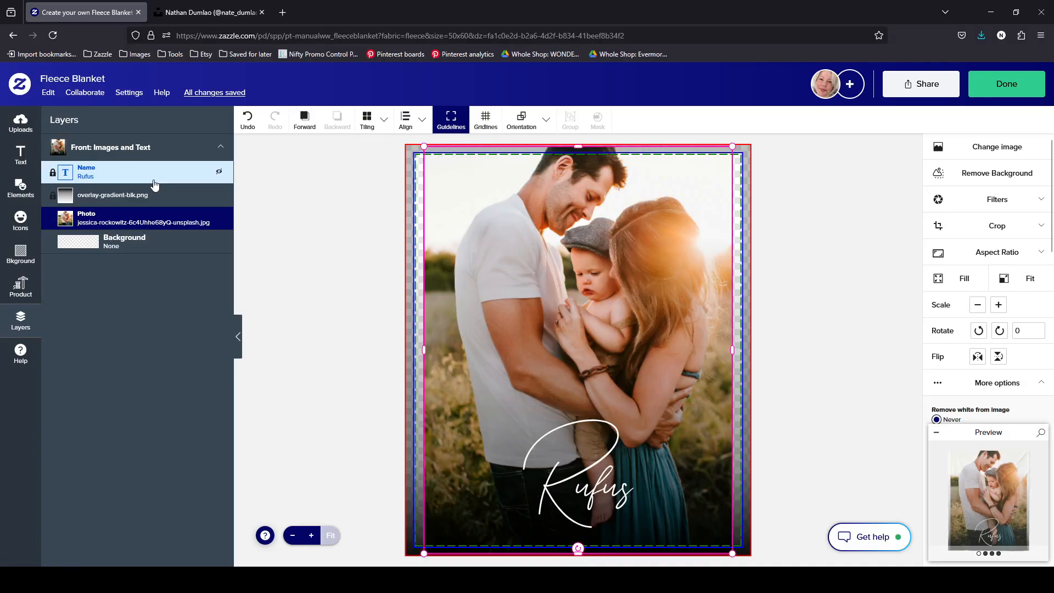
{"action": "left_click", "coordinate": [982, 289]}
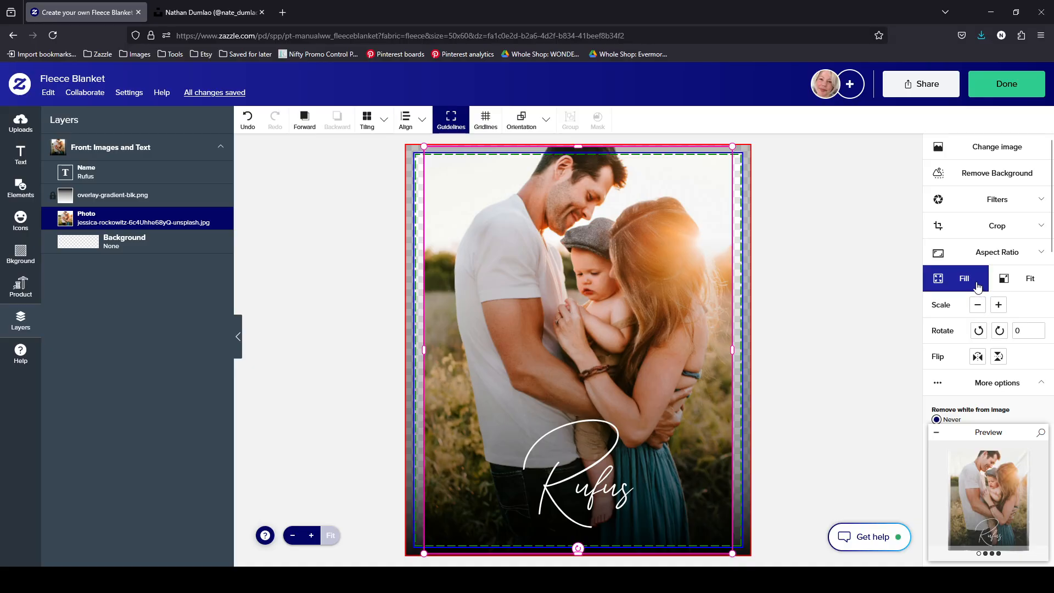
{"action": "left_click", "coordinate": [979, 288]}
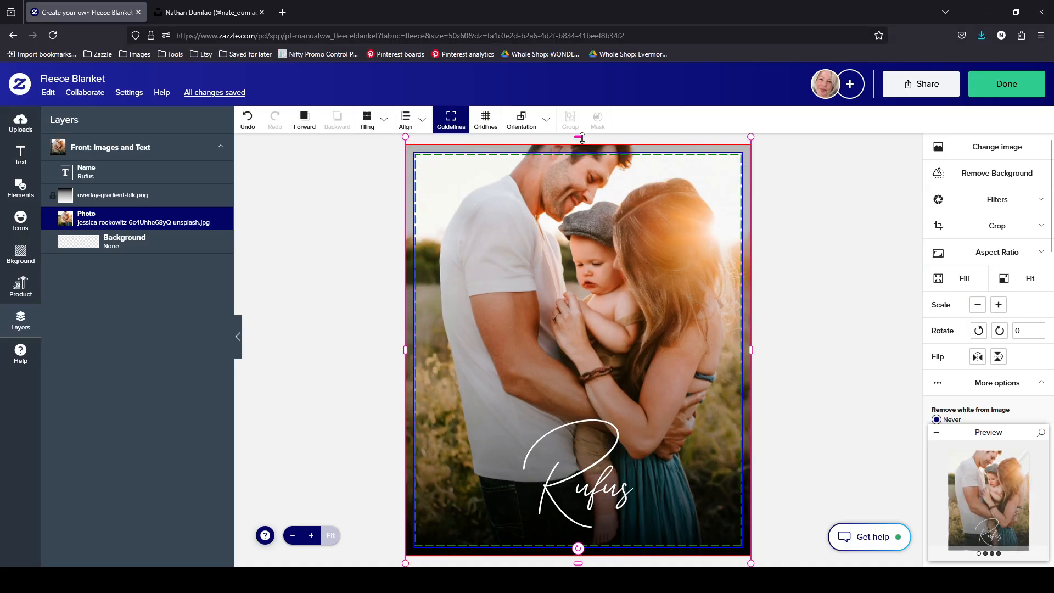
{"action": "left_click_drag", "start_coordinate": [581, 137], "coordinate": [586, 161]}
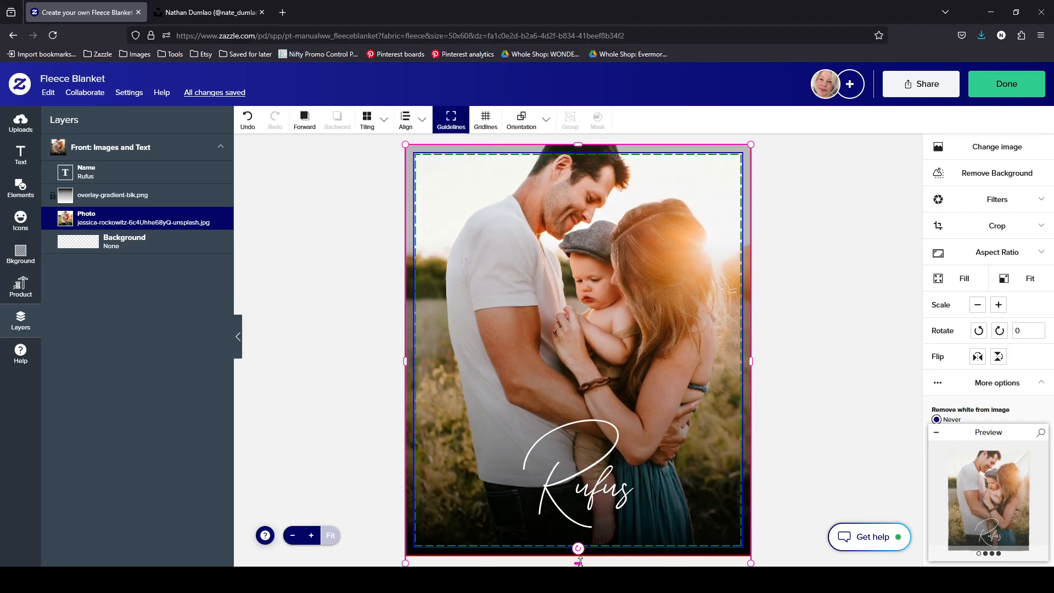
{"action": "left_click_drag", "start_coordinate": [579, 561], "coordinate": [600, 543]}
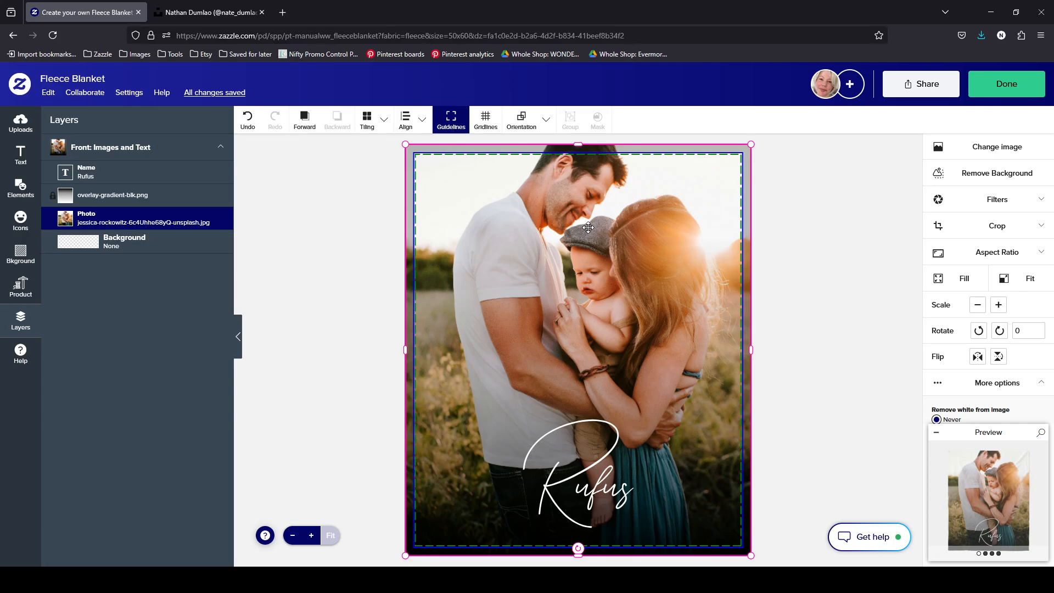
Check selection of the name text and the resized photo in turn with the gradient overlay locked
{"action": "left_click", "coordinate": [838, 288]}
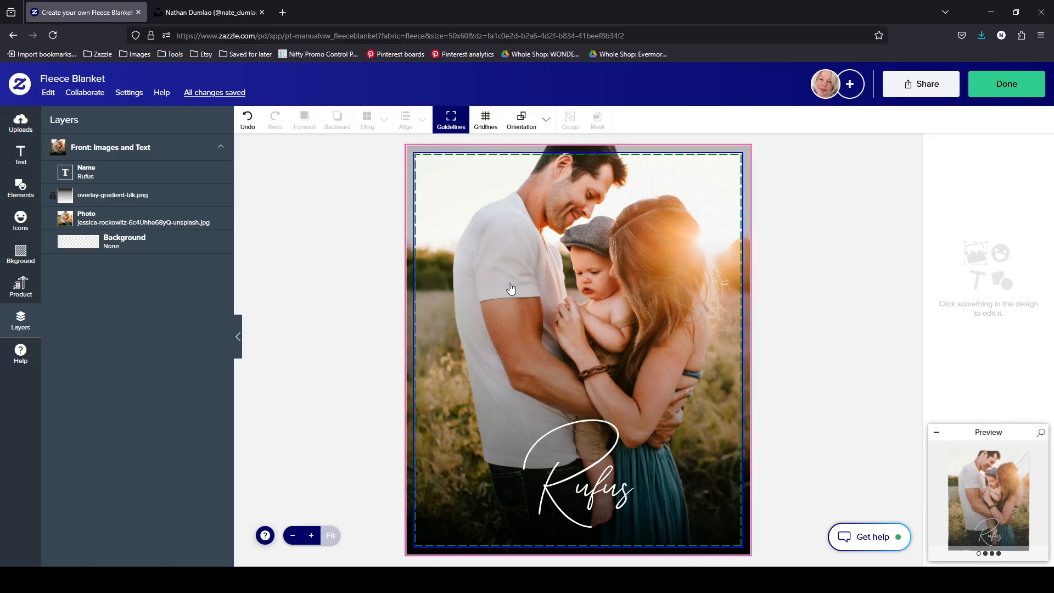
{"action": "left_click", "coordinate": [636, 471]}
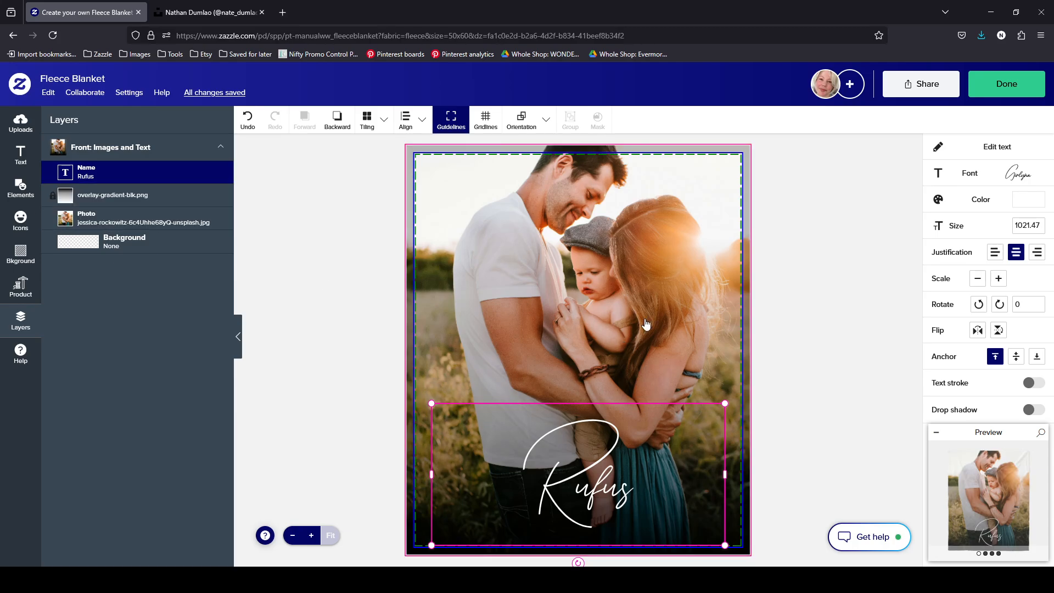
{"action": "left_click", "coordinate": [697, 350]}
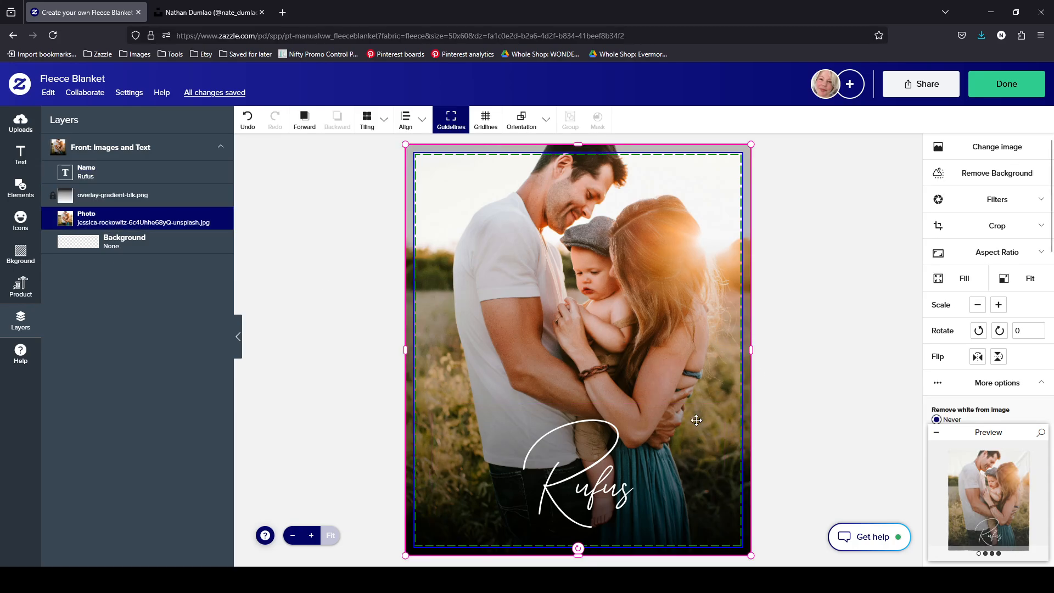
{"action": "left_click", "coordinate": [820, 407]}
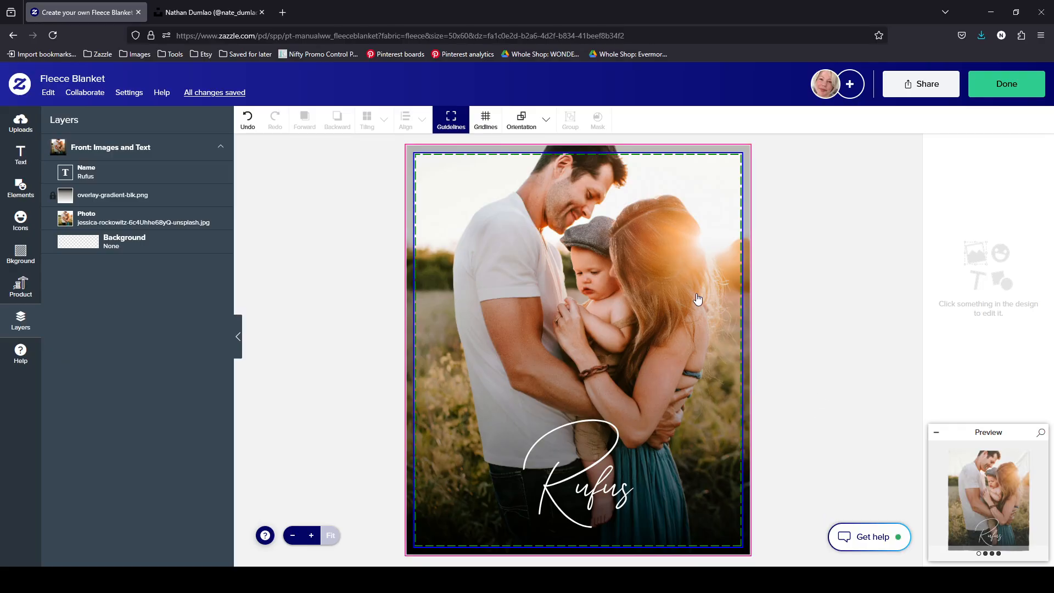
{"action": "left_click", "coordinate": [610, 303]}
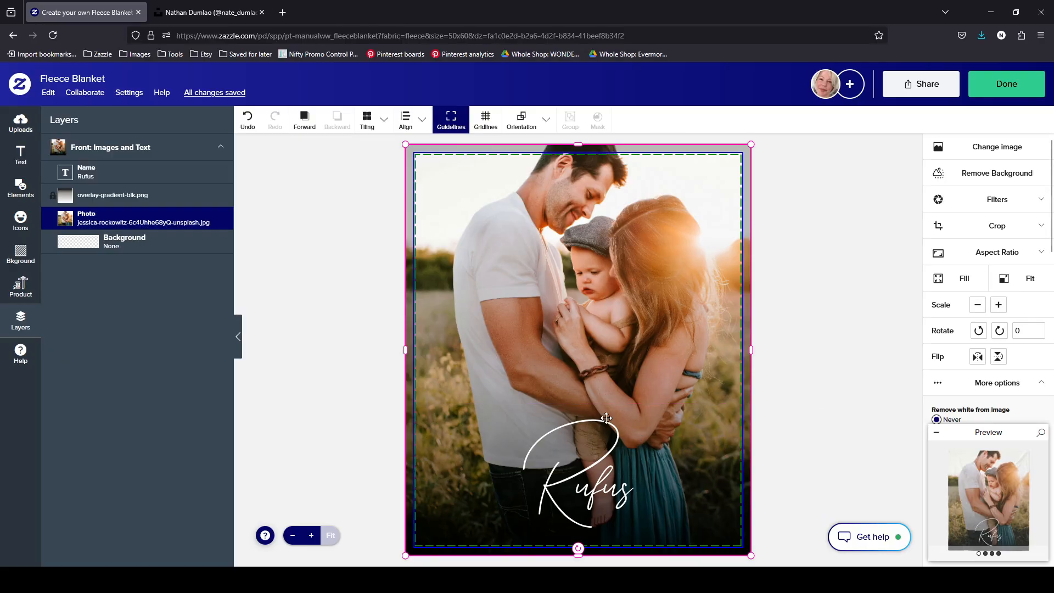
{"action": "left_click", "coordinate": [346, 346]}
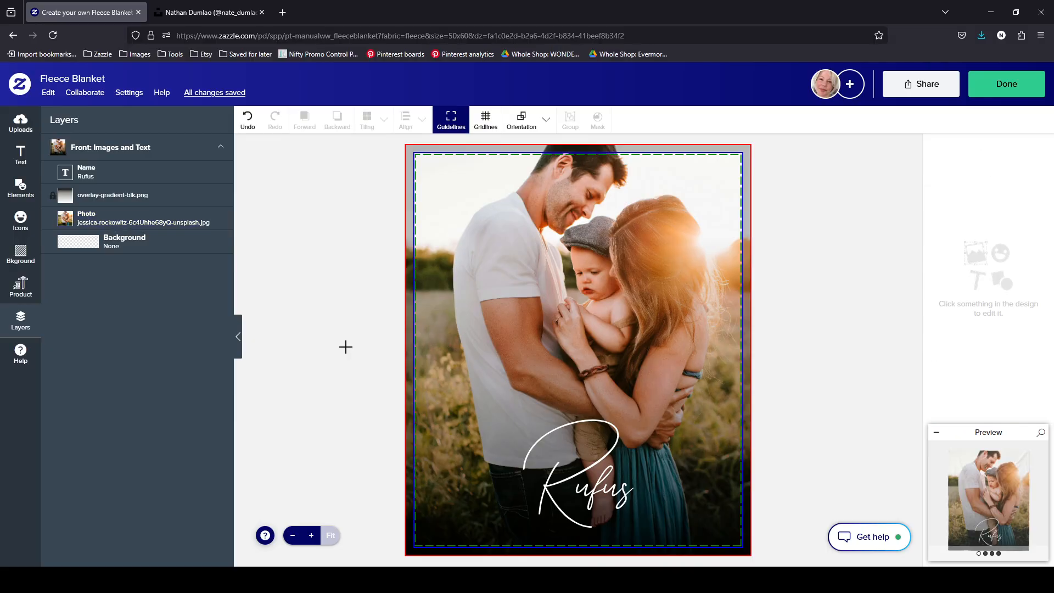
Set the "Rufus" text font to Garamond Roman, undoing and redoing the font change once
{"action": "left_click", "coordinate": [644, 487]}
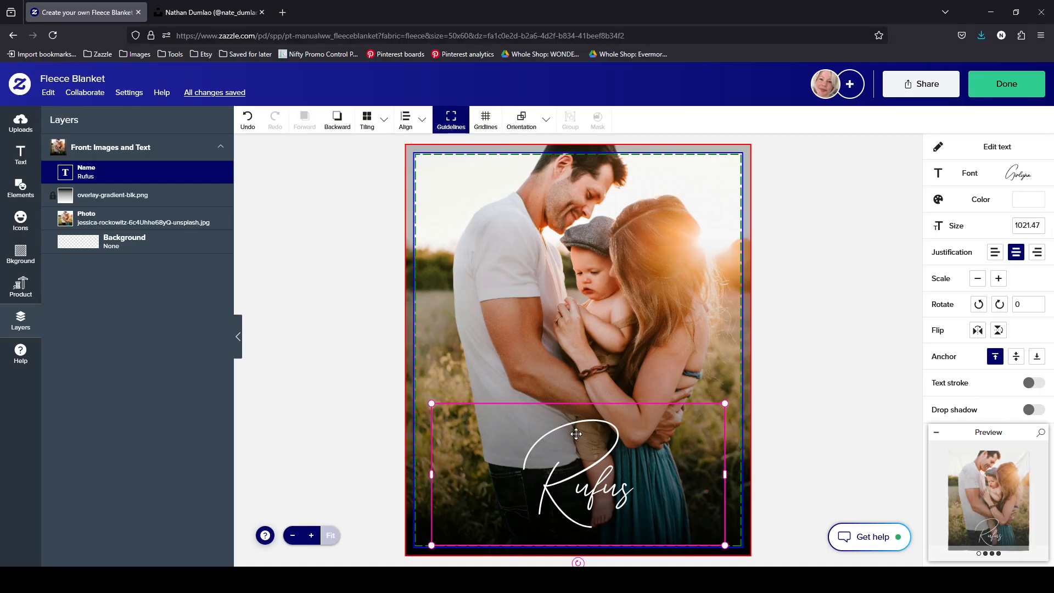
{"action": "scroll", "coordinate": [975, 299], "scroll_direction": "down", "scroll_amount": 2}
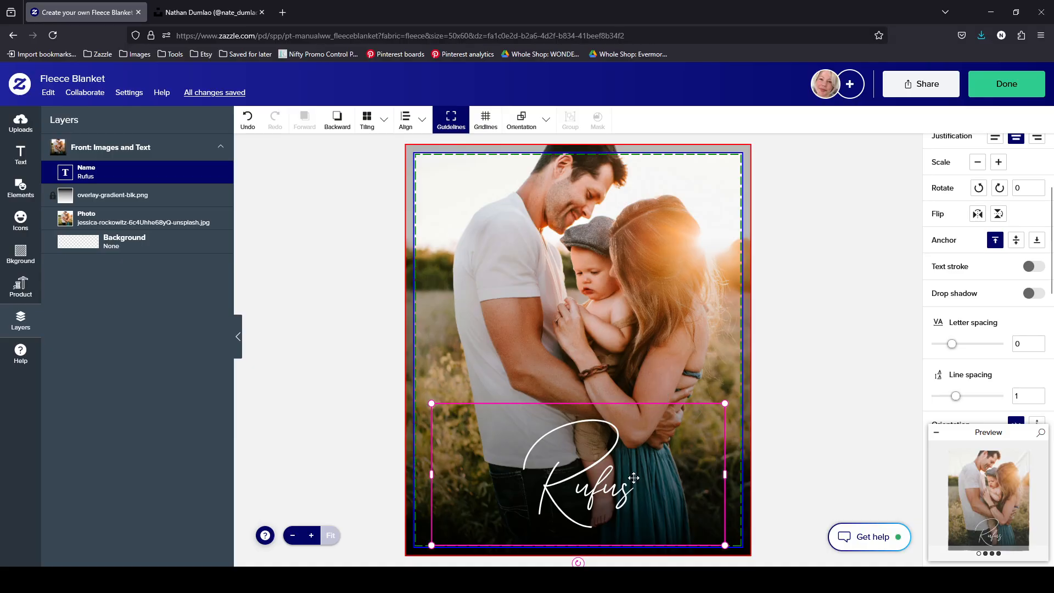
{"action": "scroll", "coordinate": [1032, 350], "scroll_direction": "up", "scroll_amount": 2}
{"action": "left_click", "coordinate": [1020, 175]}
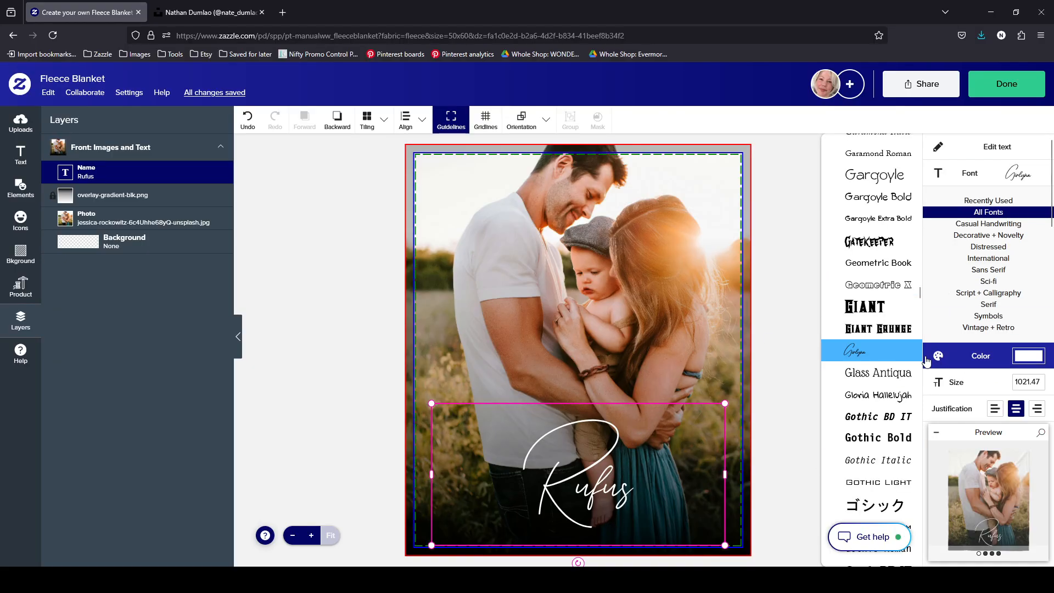
{"action": "left_click", "coordinate": [879, 153]}
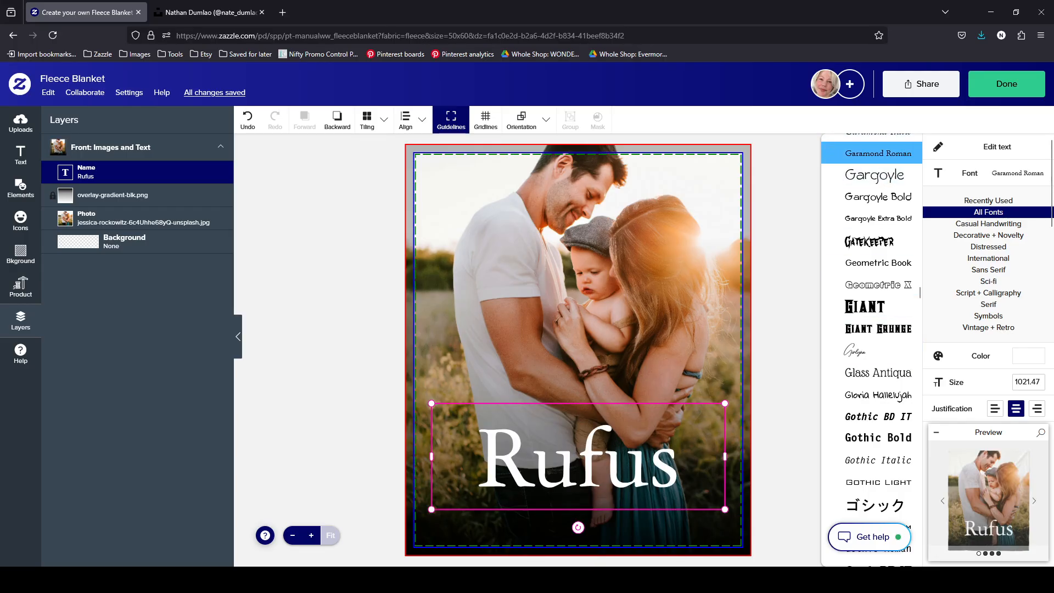
{"action": "left_click", "coordinate": [245, 119]}
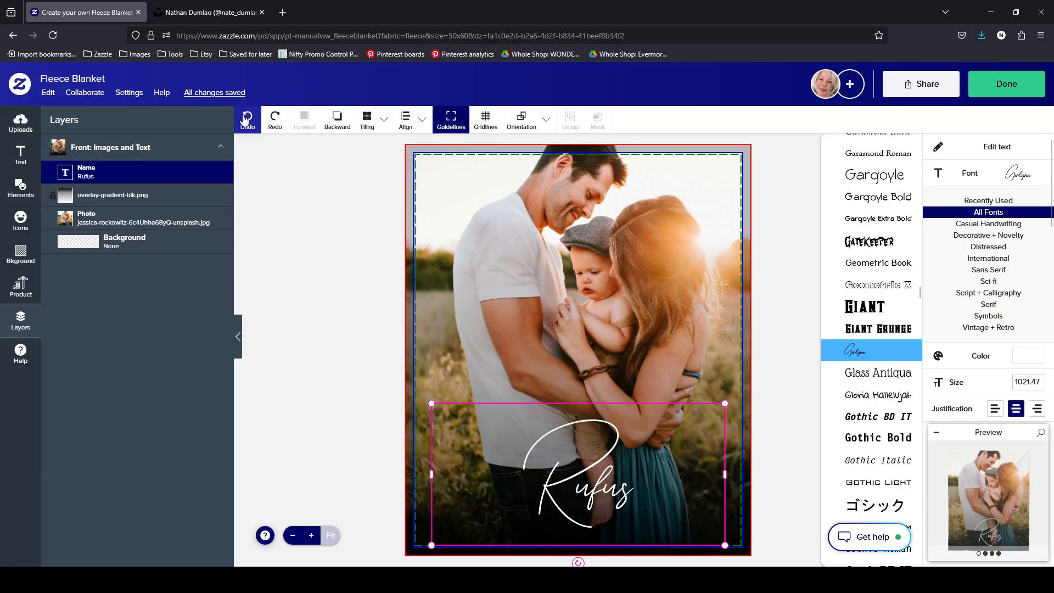
{"action": "left_click", "coordinate": [272, 120]}
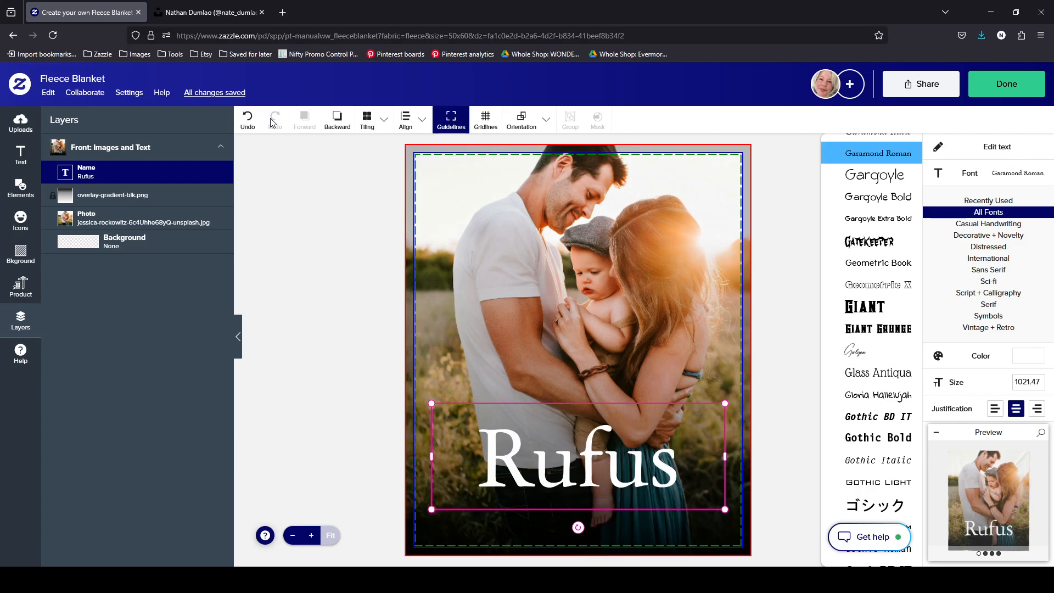
Undo the name text's change to Garamond Roman and set its line spacing to 0.4
{"action": "left_click", "coordinate": [257, 125]}
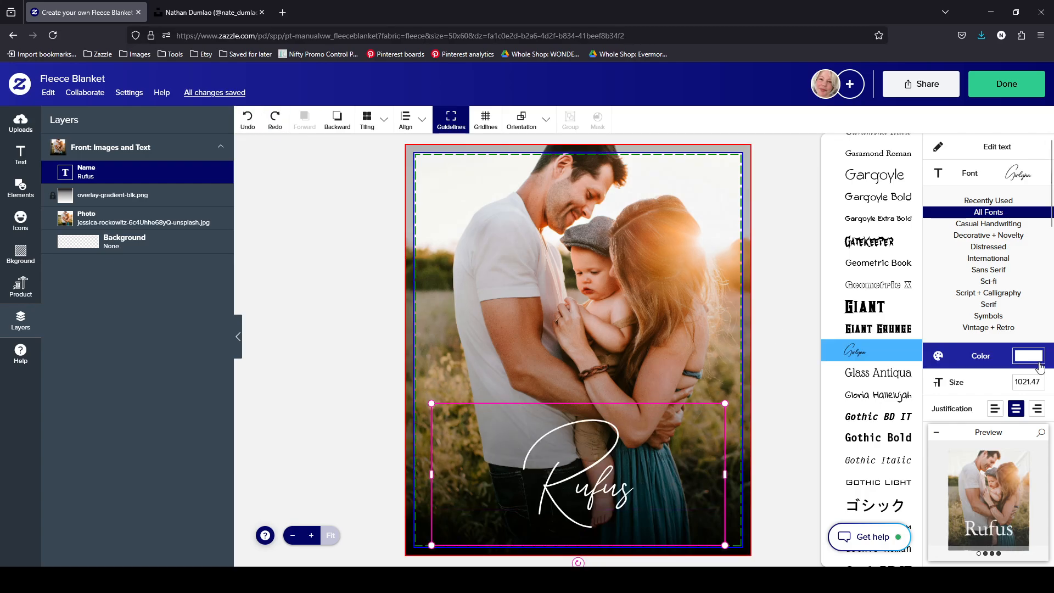
{"action": "scroll", "coordinate": [985, 274], "scroll_direction": "down", "scroll_amount": 6}
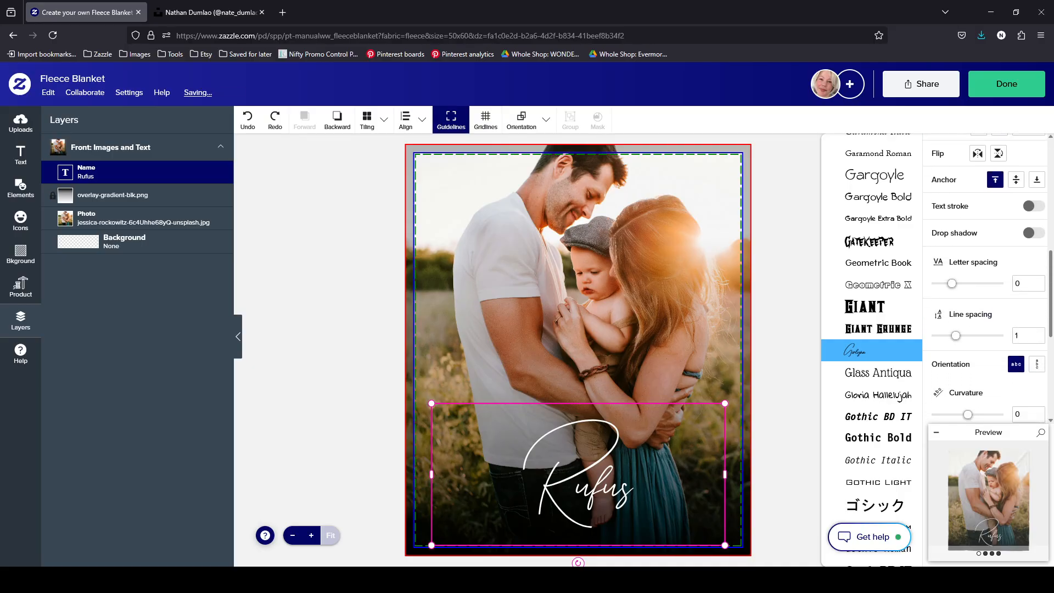
{"action": "scroll", "coordinate": [988, 275], "scroll_direction": "down", "scroll_amount": 2}
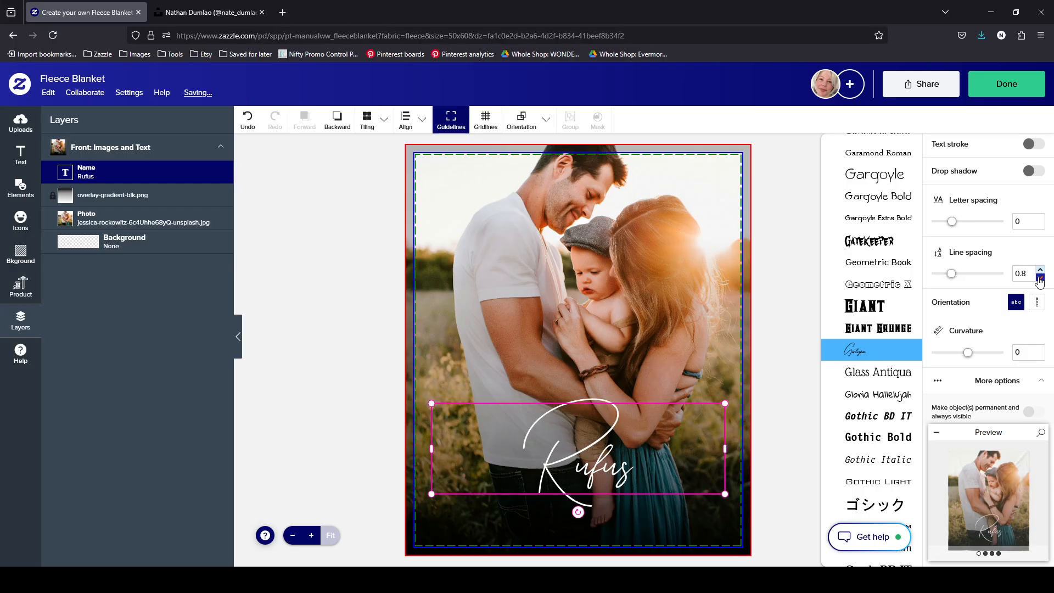
{"action": "left_click", "coordinate": [1039, 279]}
{"action": "left_click", "coordinate": [1040, 279]}
{"action": "left_click", "coordinate": [1039, 278]}
{"action": "left_click", "coordinate": [1040, 278]}
{"action": "left_click", "coordinate": [1040, 279]}
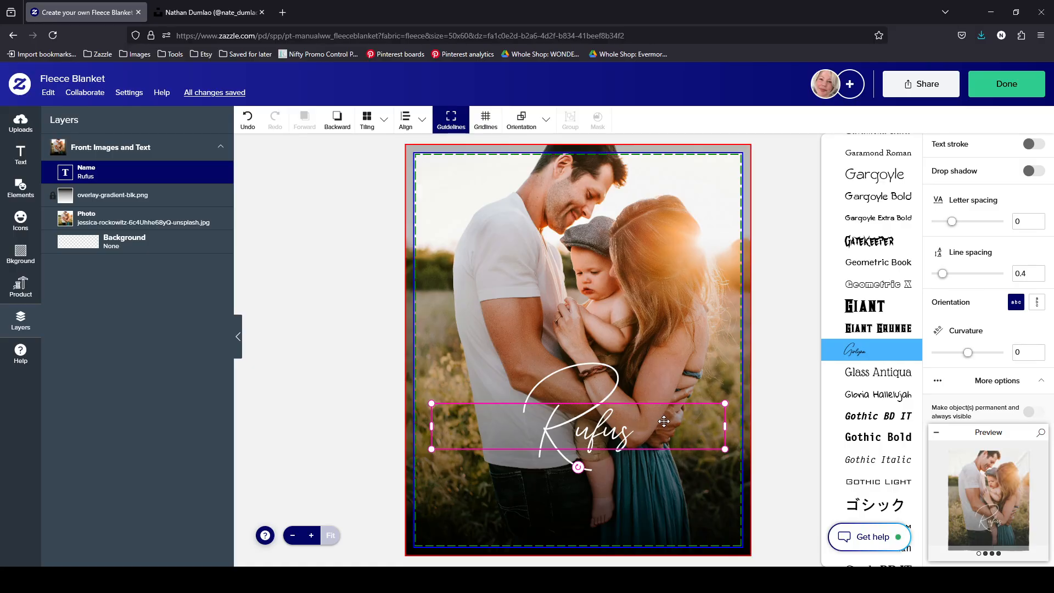
Move the name text down into the darker lower part of the photo and set its anchor to bottom
{"action": "left_click_drag", "start_coordinate": [664, 421], "coordinate": [662, 474]}
{"action": "scroll", "coordinate": [1022, 329], "scroll_direction": "up", "scroll_amount": 2}
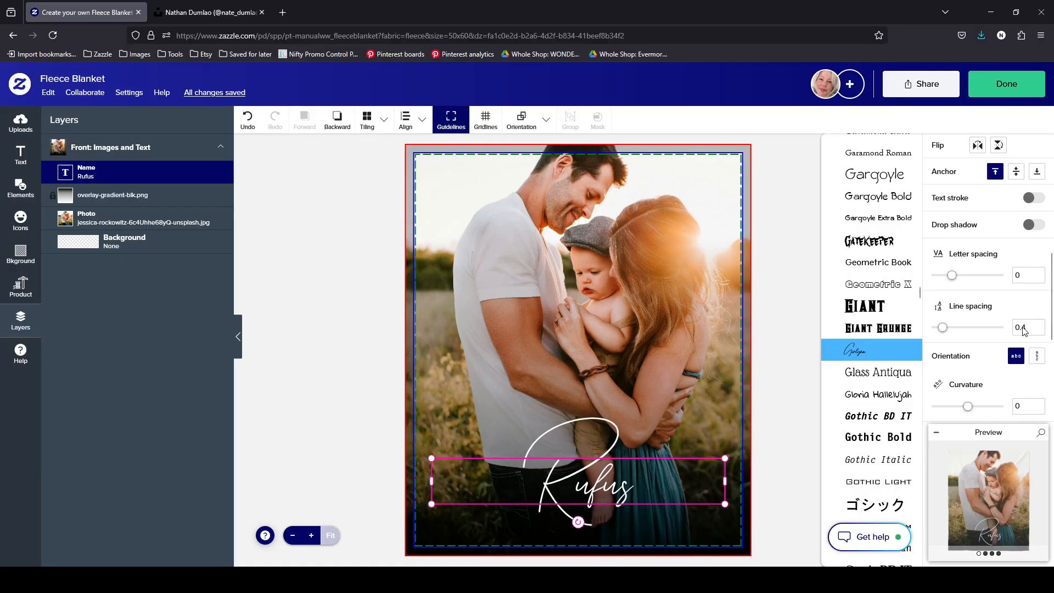
{"action": "scroll", "coordinate": [1022, 330], "scroll_direction": "up", "scroll_amount": 3}
{"action": "left_click", "coordinate": [1037, 291]}
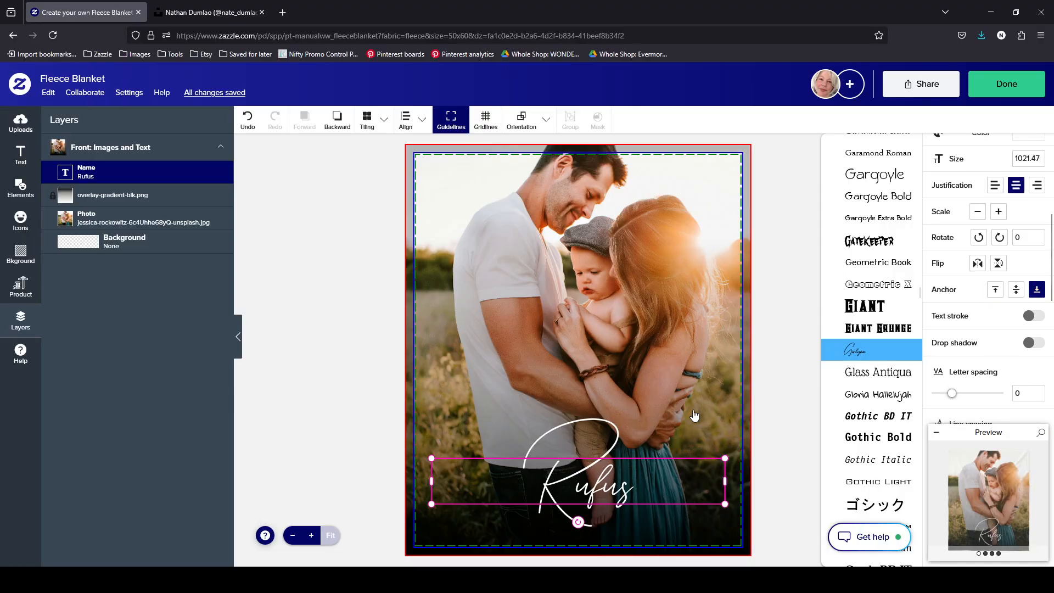
Change the name text to "We love Rufus so much"
{"action": "double_click", "coordinate": [596, 476]}
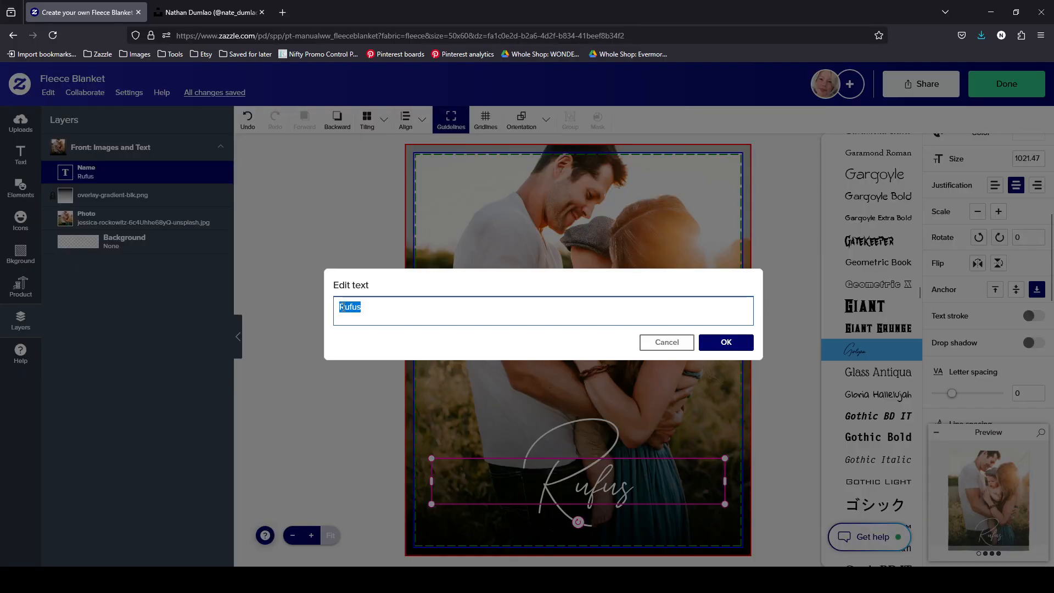
{"action": "left_click", "coordinate": [365, 311]}
{"action": "type", "text": "We love"}
{"action": "left_click", "coordinate": [726, 342]}
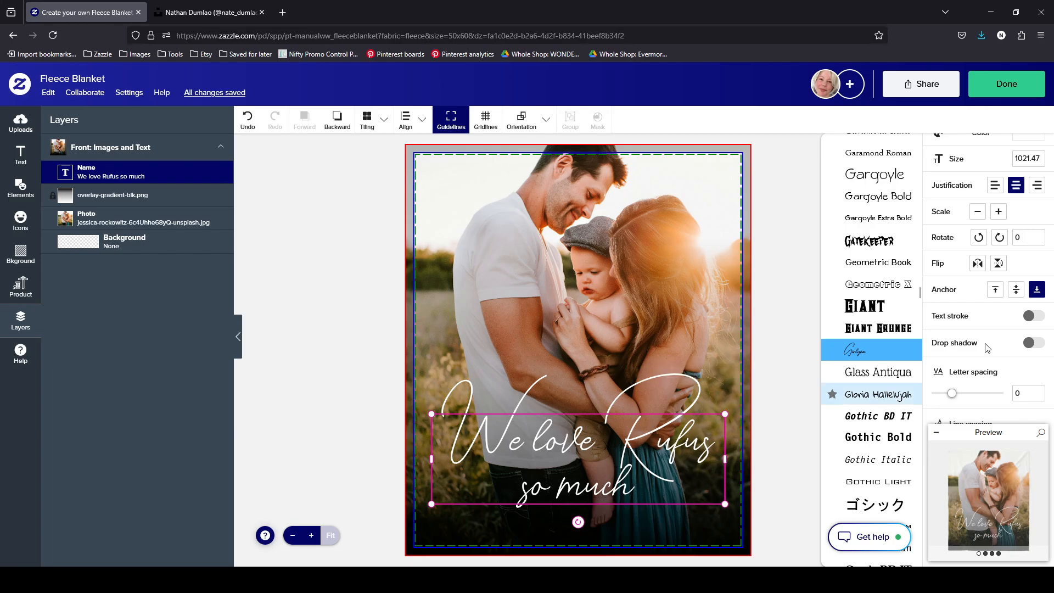
Increase the line spacing of the two-line name text to 0.55
{"action": "scroll", "coordinate": [987, 347], "scroll_direction": "down", "scroll_amount": 4}
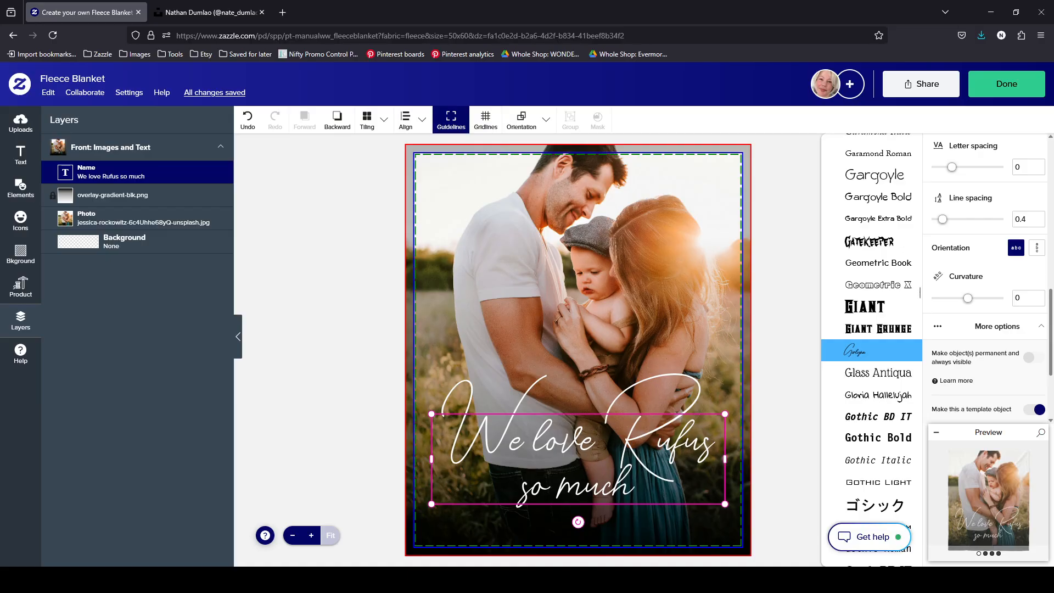
{"action": "left_click", "coordinate": [1040, 215]}
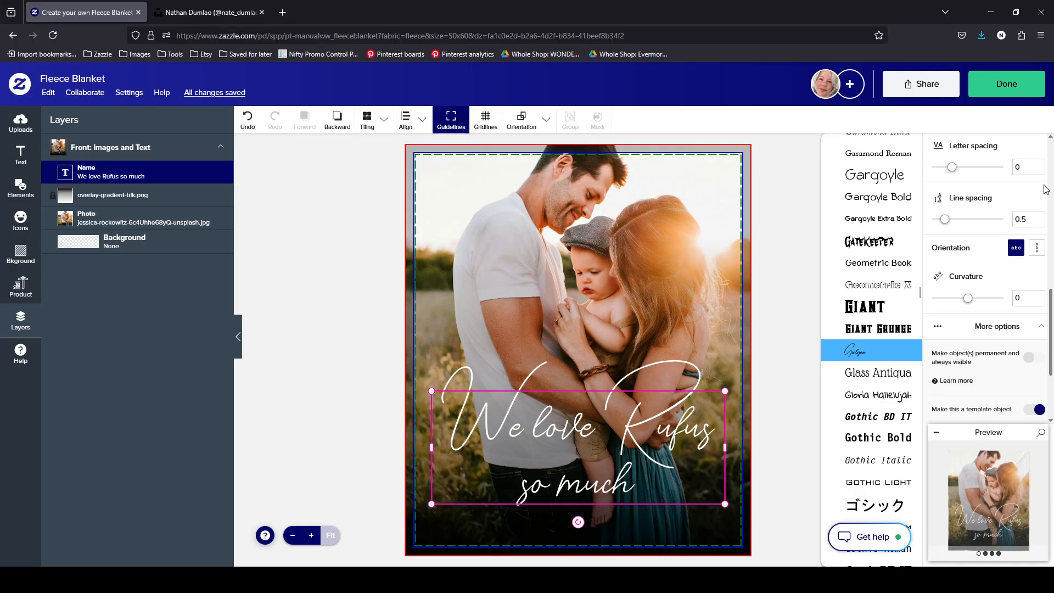
{"action": "left_click", "coordinate": [1040, 216]}
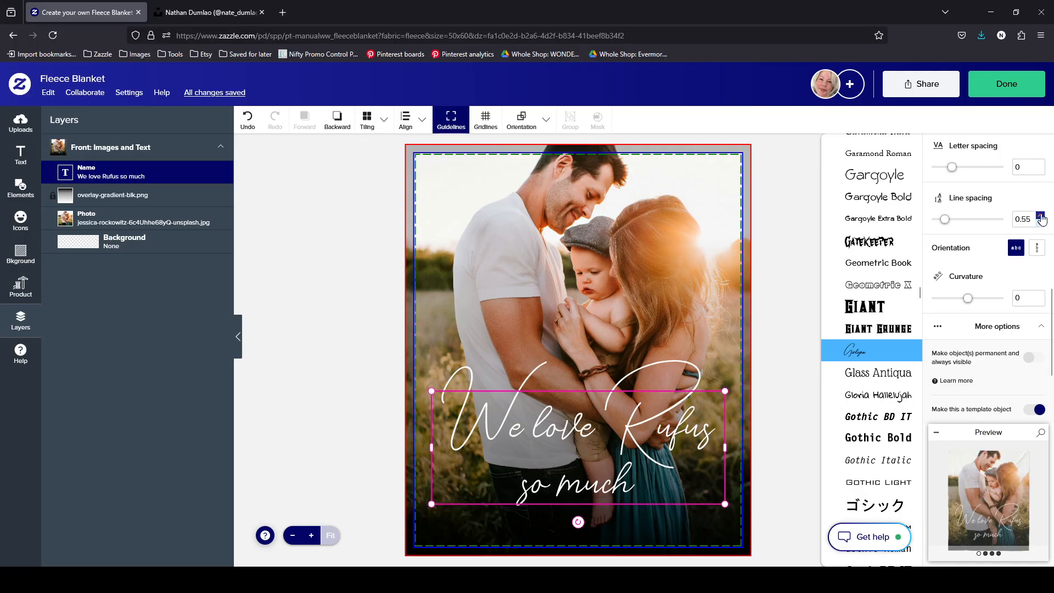
{"action": "left_click", "coordinate": [1040, 215]}
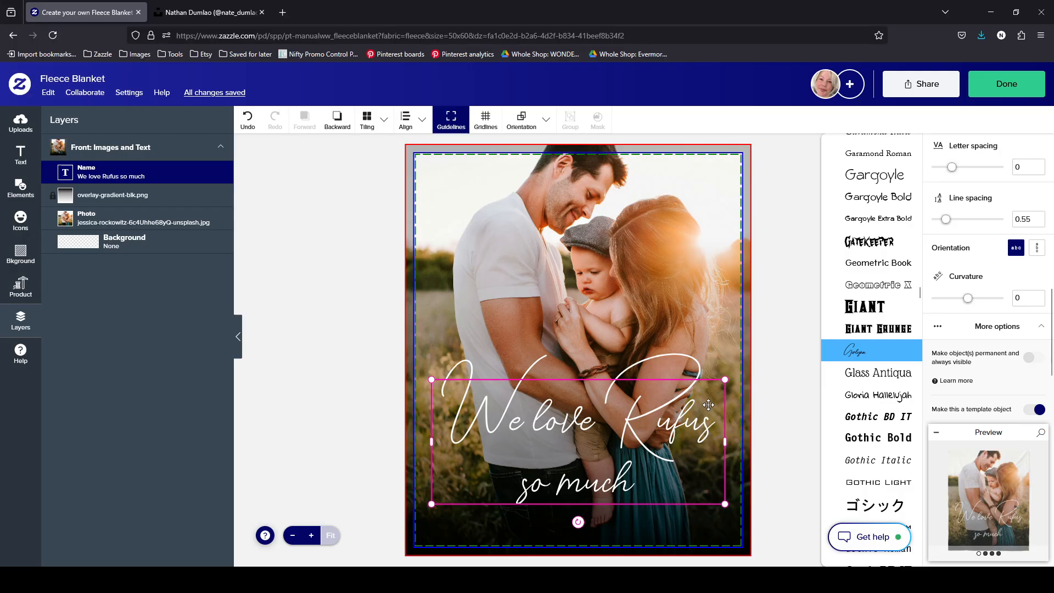
Replace the full sentence in the name text with "Rufus"
{"action": "double_click", "coordinate": [675, 415]}
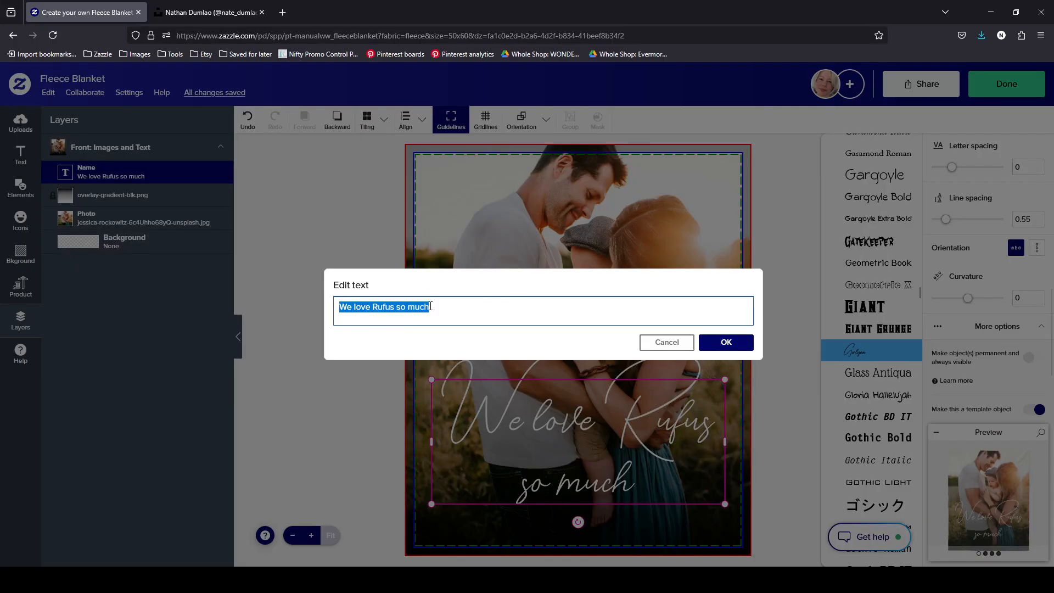
{"action": "type", "text": "Rufus"}
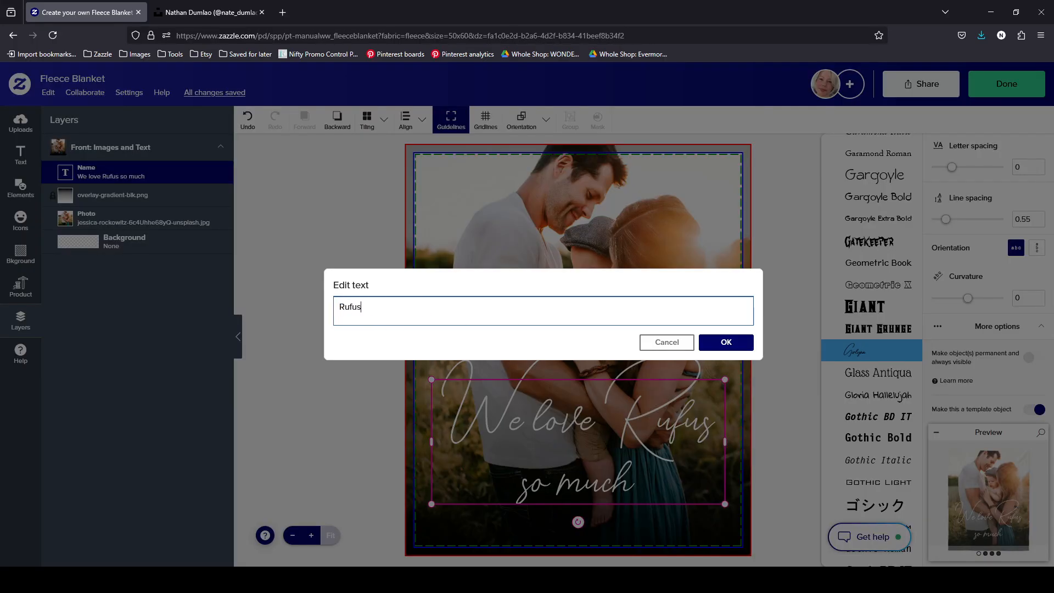
Confirm the single-name wording for the text object and shift it slightly lower on the blanket
{"action": "left_click", "coordinate": [740, 343]}
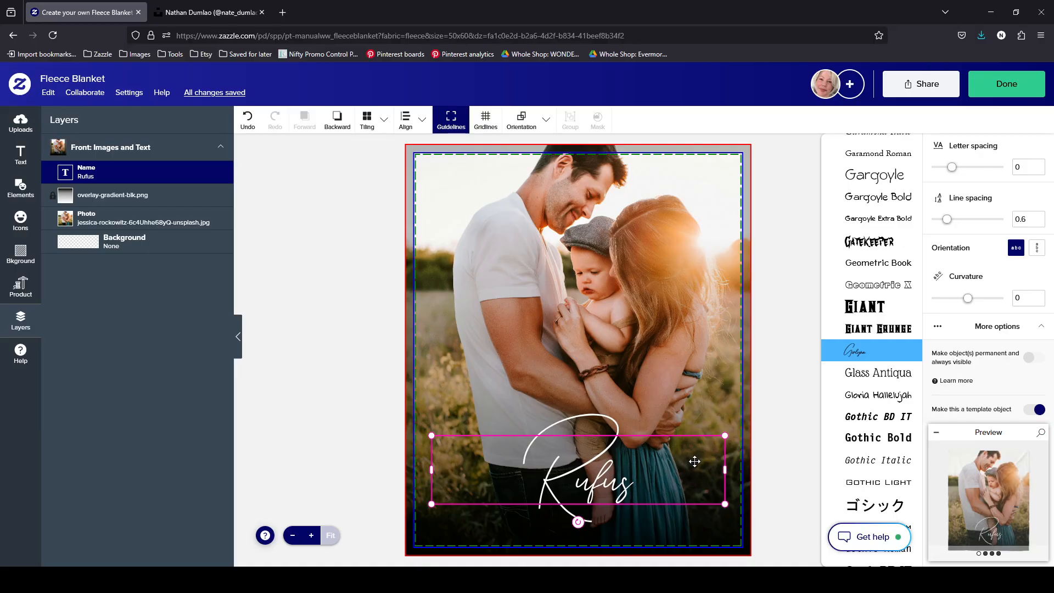
{"action": "scroll", "coordinate": [1039, 349], "scroll_direction": "up", "scroll_amount": 5}
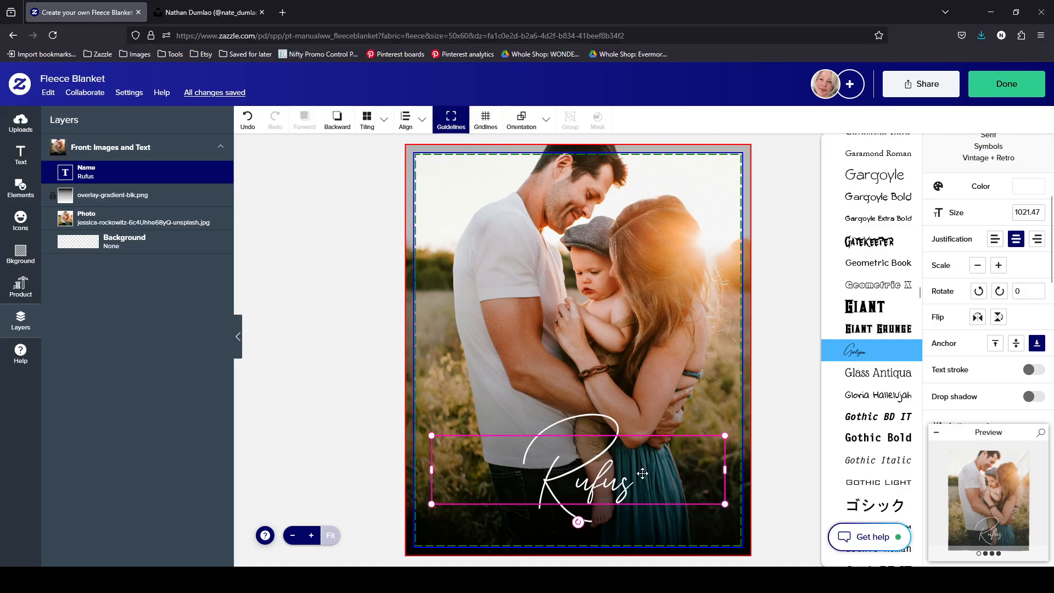
{"action": "left_click_drag", "start_coordinate": [642, 473], "coordinate": [642, 481]}
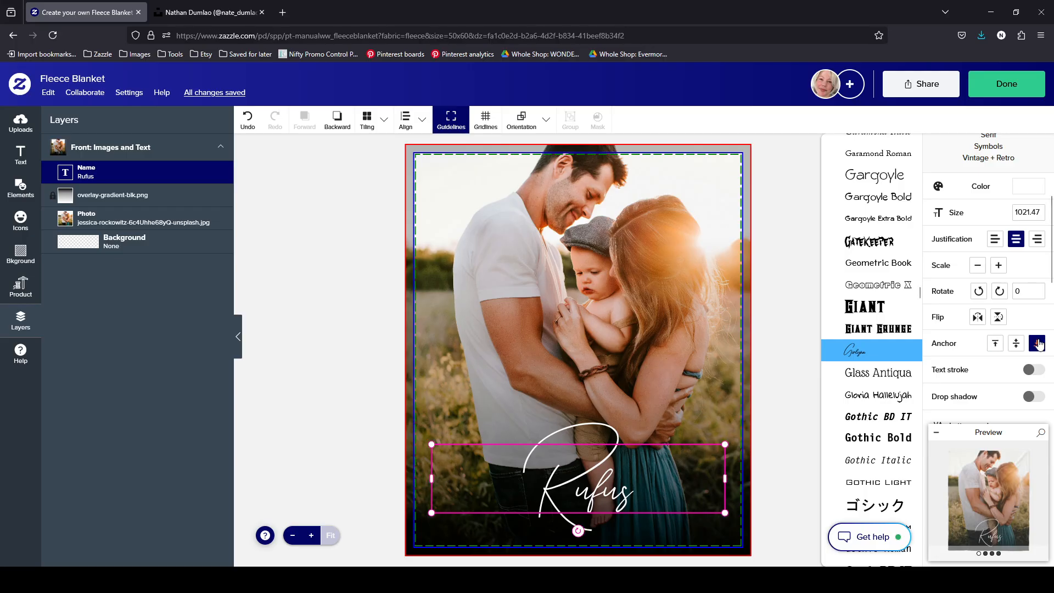
Try the name text near the blanket's upper edge with top anchoring, and return it to the lower area with bottom anchoring
{"action": "left_click", "coordinate": [1037, 343]}
{"action": "left_click_drag", "start_coordinate": [663, 459], "coordinate": [663, 204]}
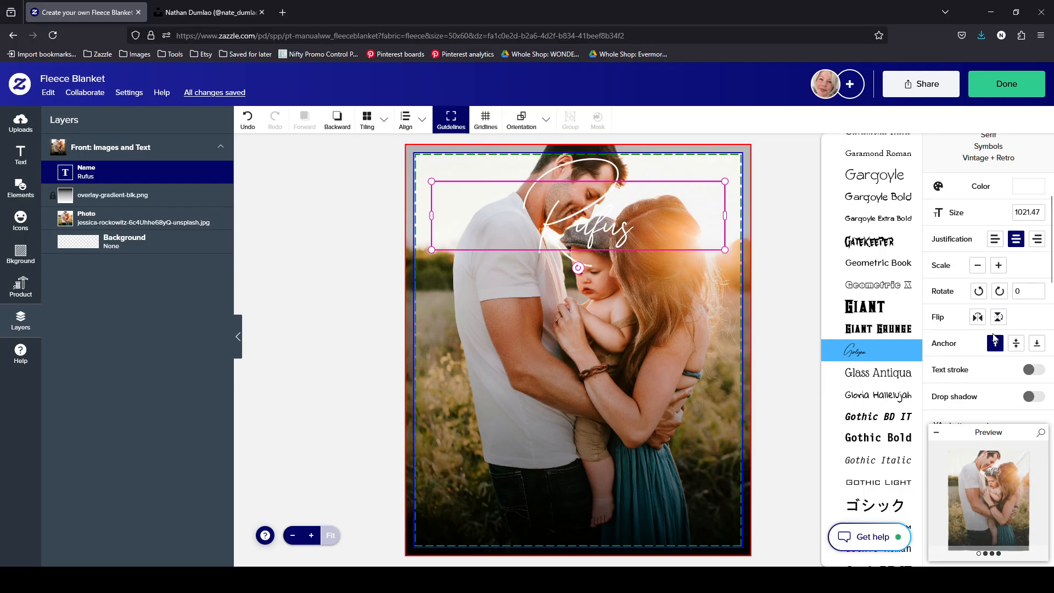
{"action": "left_click", "coordinate": [994, 343]}
{"action": "left_click_drag", "start_coordinate": [643, 211], "coordinate": [641, 476]}
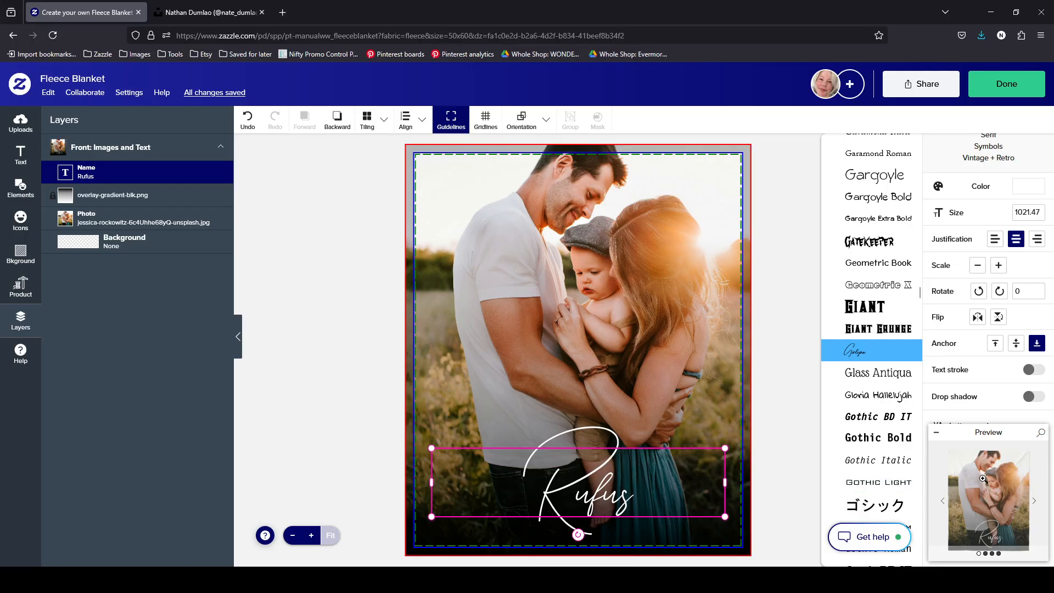
Adjust the name text's vertical position near the blanket's lower edge, leaving space beneath it, and check the placement in the enlarged product preview
{"action": "left_click_drag", "start_coordinate": [666, 481], "coordinate": [691, 499]}
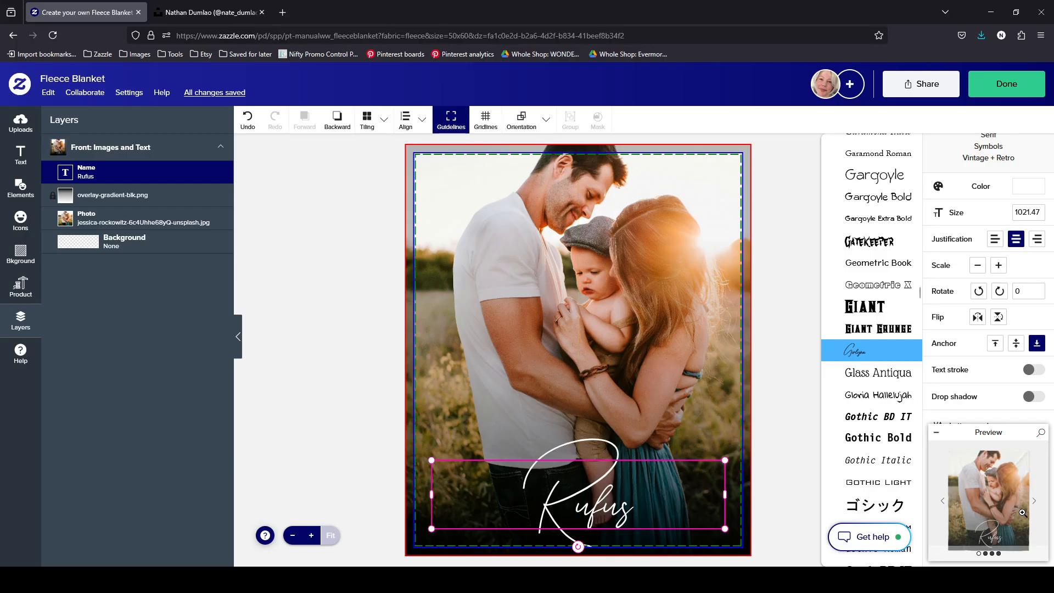
{"action": "left_click", "coordinate": [983, 496]}
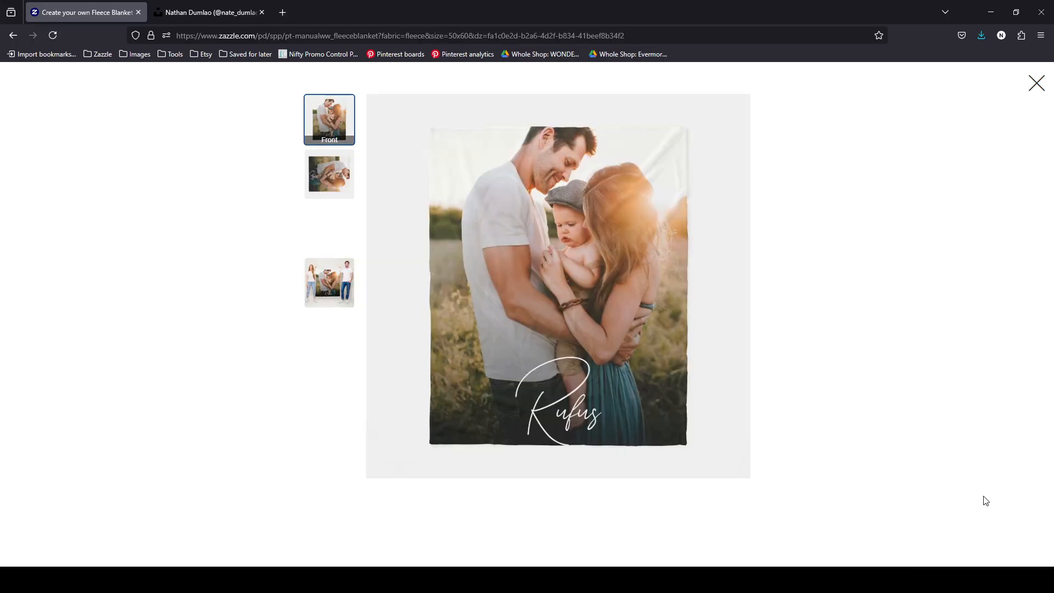
{"action": "left_click", "coordinate": [1037, 84]}
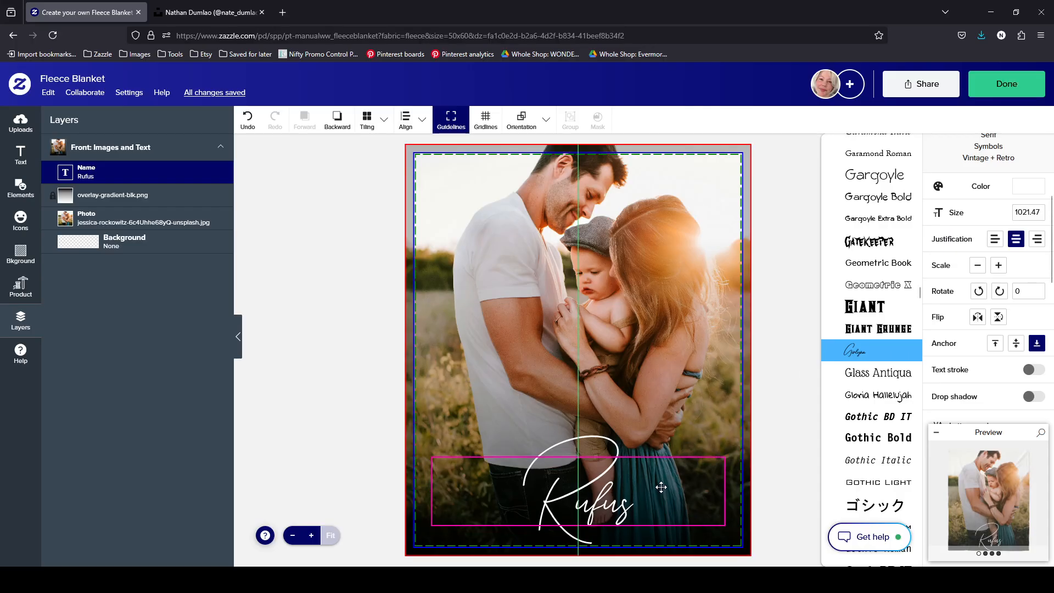
{"action": "left_click_drag", "start_coordinate": [661, 487], "coordinate": [660, 471]}
{"action": "left_click_drag", "start_coordinate": [661, 475], "coordinate": [662, 471]}
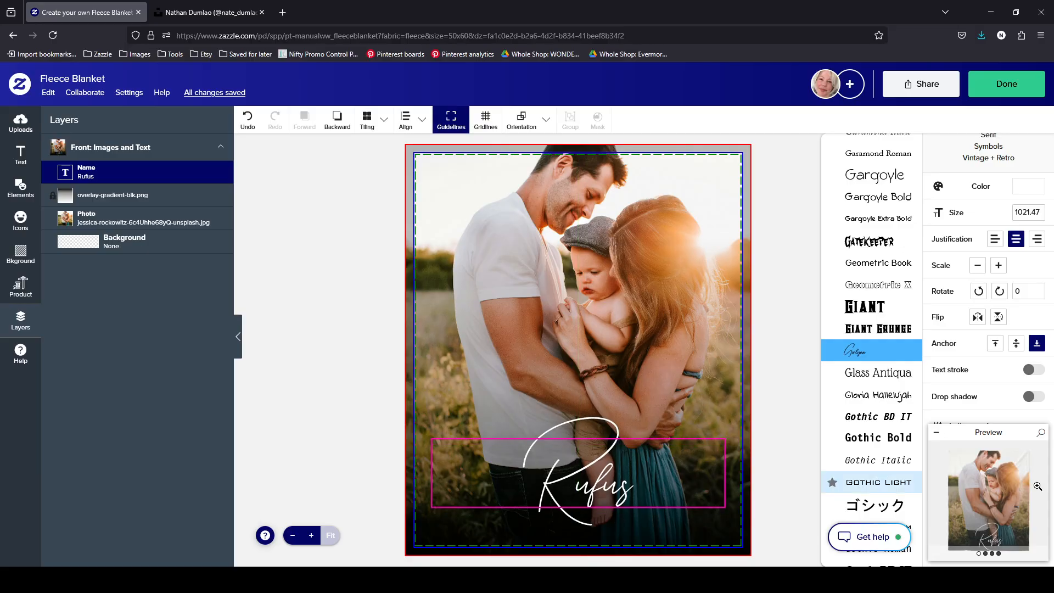
{"action": "left_click", "coordinate": [988, 494]}
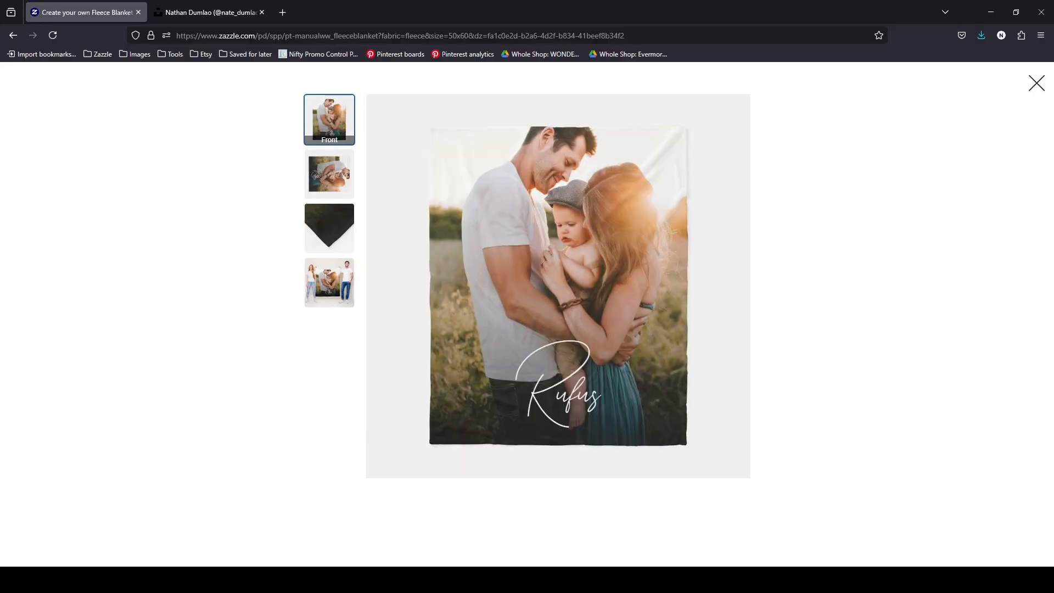
{"action": "left_click", "coordinate": [1036, 83]}
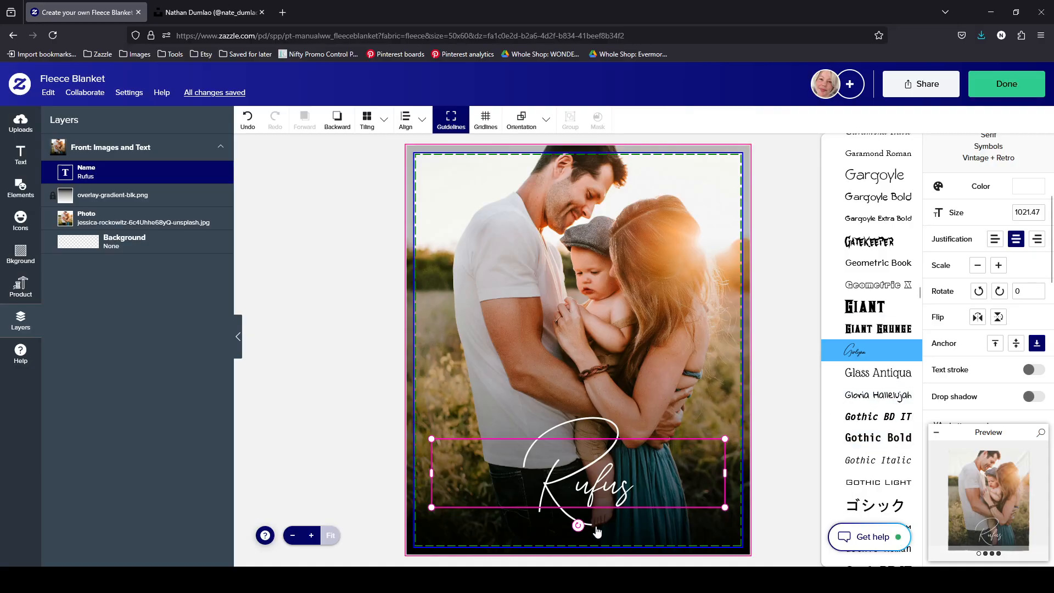
Tilt the name text upward to a rotation of about -6.3 degrees and check it in the enlarged product preview
{"action": "left_click_drag", "start_coordinate": [578, 525], "coordinate": [584, 524]}
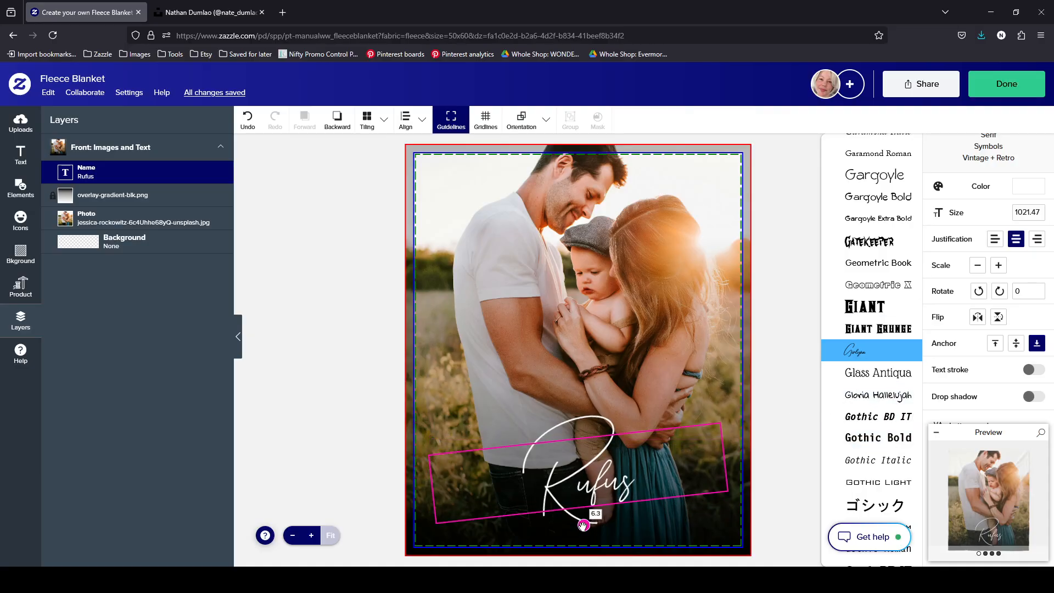
{"action": "left_click", "coordinate": [1009, 486]}
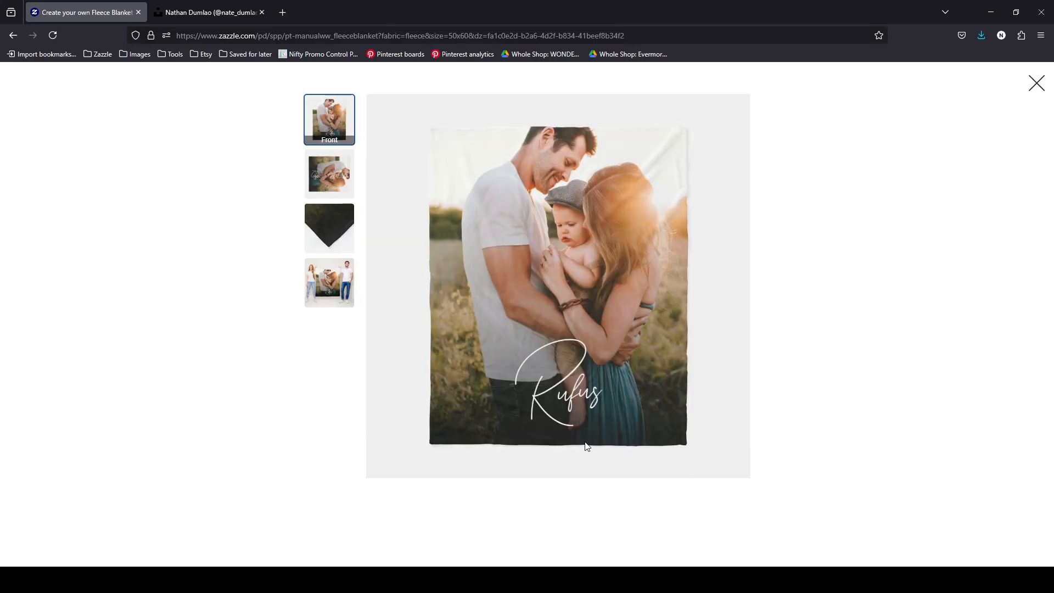
{"action": "left_click", "coordinate": [1036, 83]}
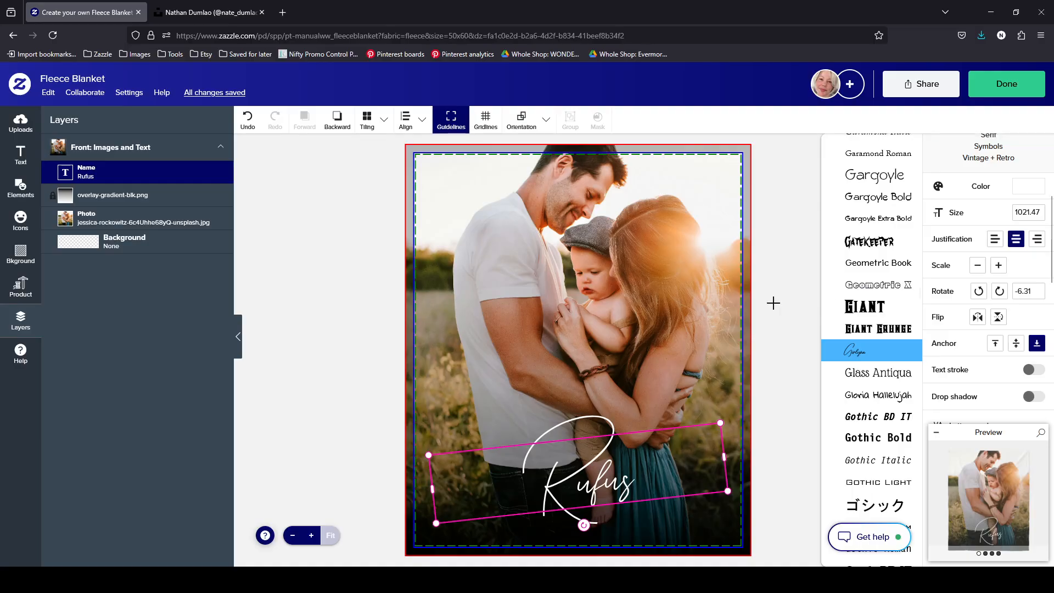
Narrow the name's text box, enlarge the text to about size 1473, nudge it slightly upward and check the product preview
{"action": "left_click_drag", "start_coordinate": [724, 457], "coordinate": [696, 459]}
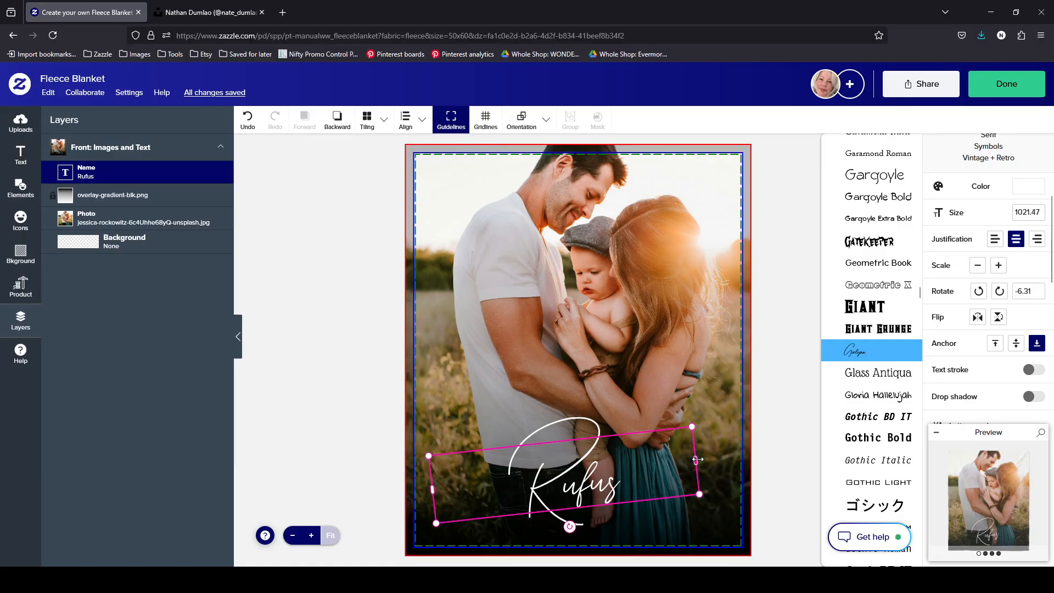
{"action": "left_click_drag", "start_coordinate": [697, 460], "coordinate": [642, 465]}
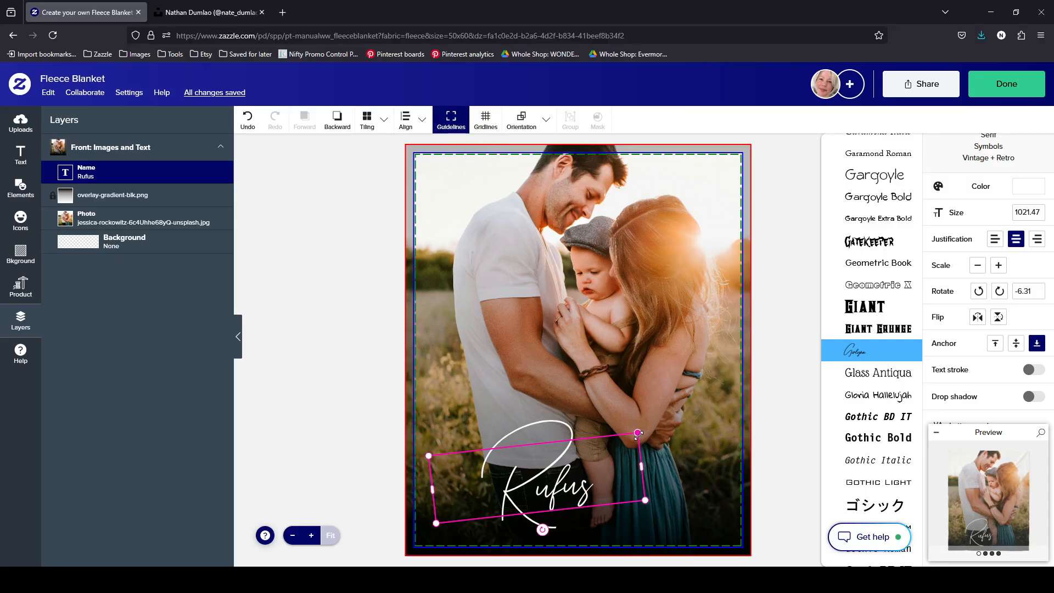
{"action": "left_click_drag", "start_coordinate": [637, 433], "coordinate": [714, 367]}
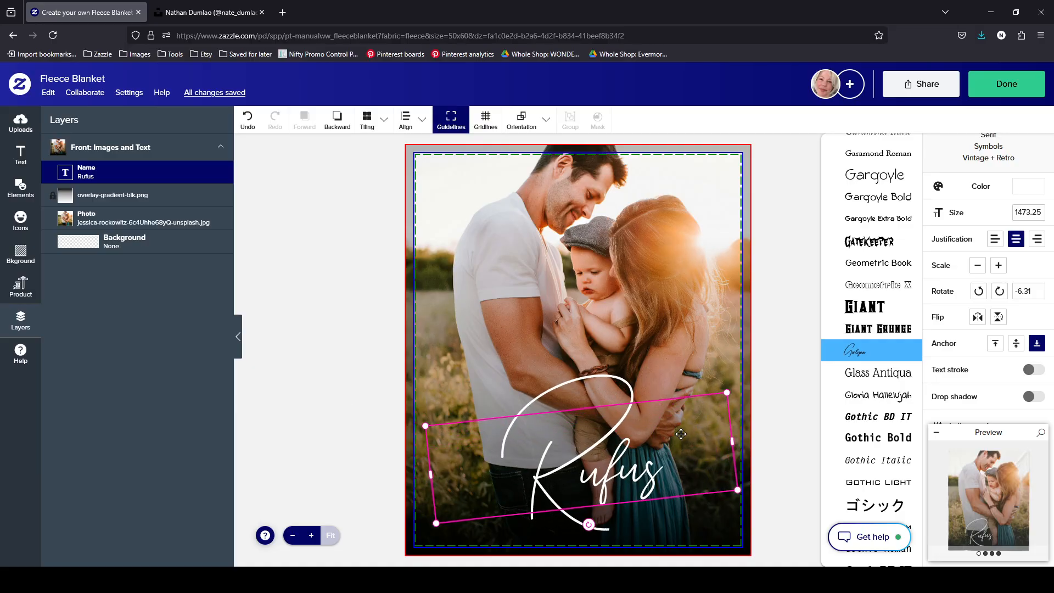
{"action": "left_click_drag", "start_coordinate": [680, 433], "coordinate": [675, 437]}
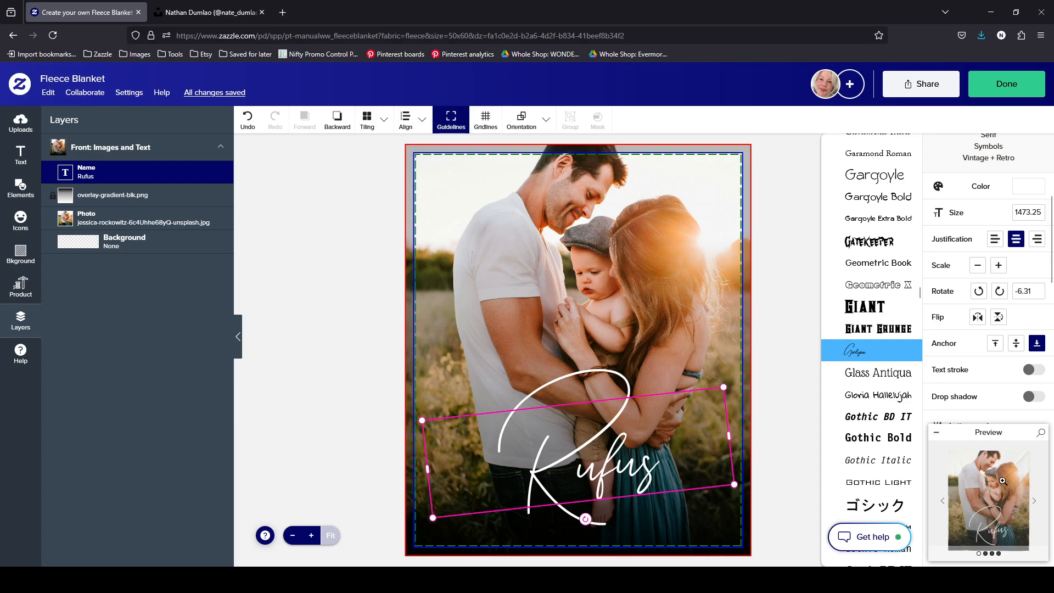
{"action": "left_click", "coordinate": [1002, 481]}
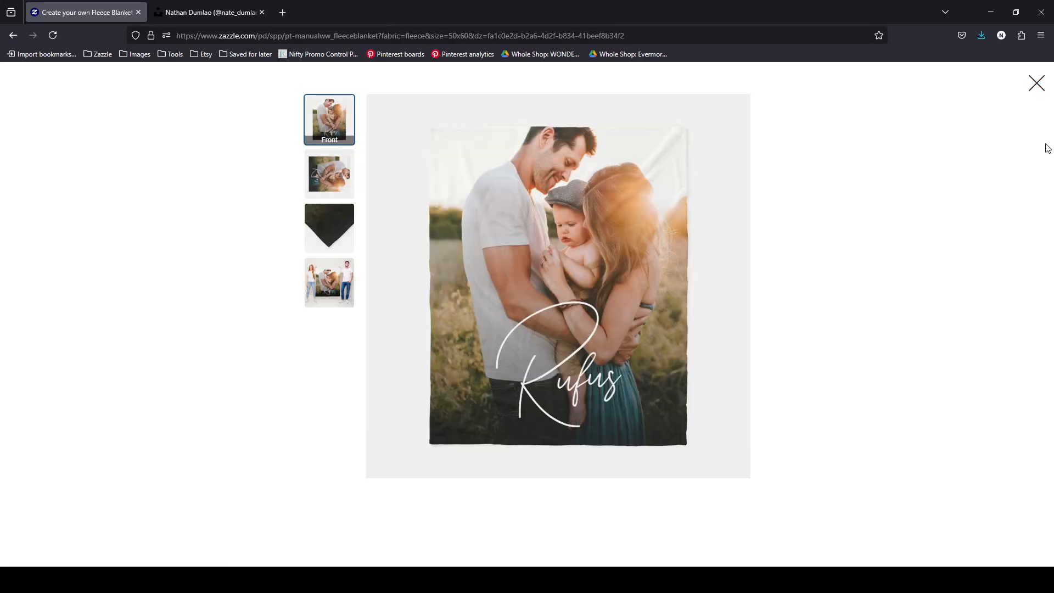
{"action": "left_click", "coordinate": [1036, 83]}
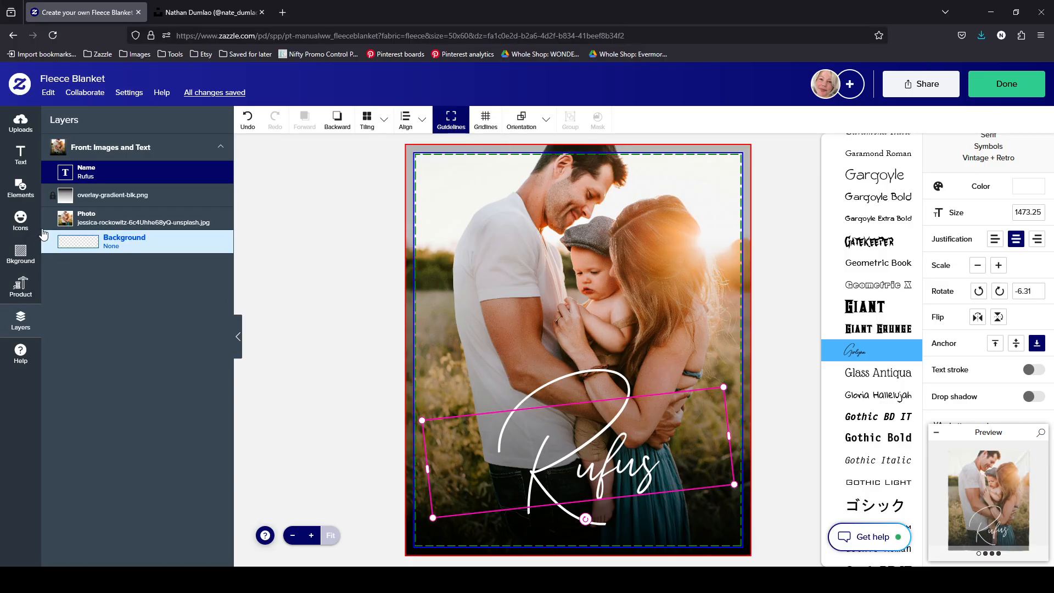
Unlock the overlay-gradient-blk.png layer, enlarge and reposition it to reach higher over the photo, and lock it again
{"action": "left_click", "coordinate": [53, 199]}
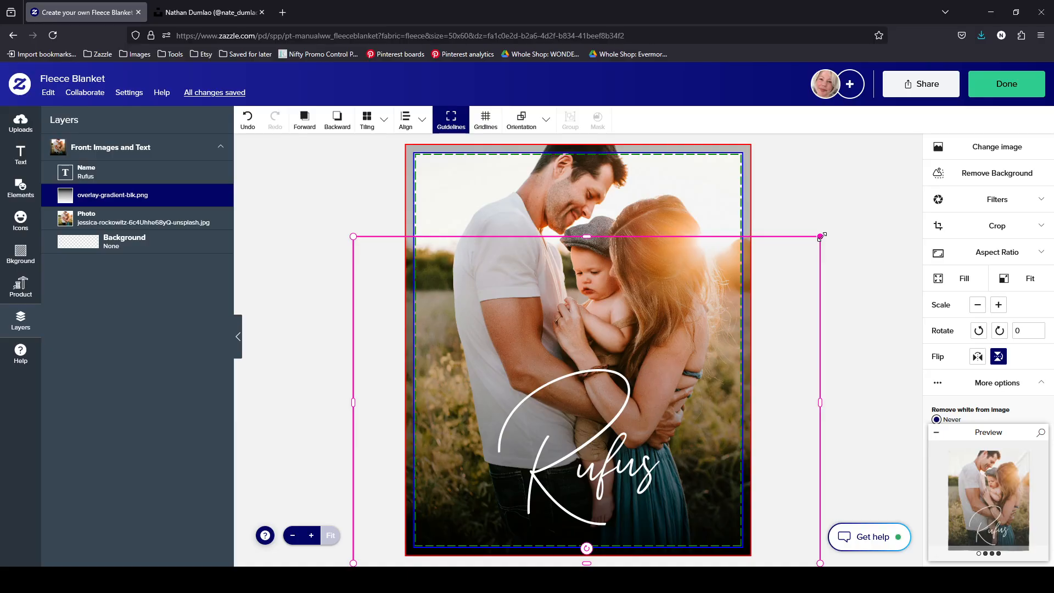
{"action": "left_click_drag", "start_coordinate": [820, 237], "coordinate": [901, 202]}
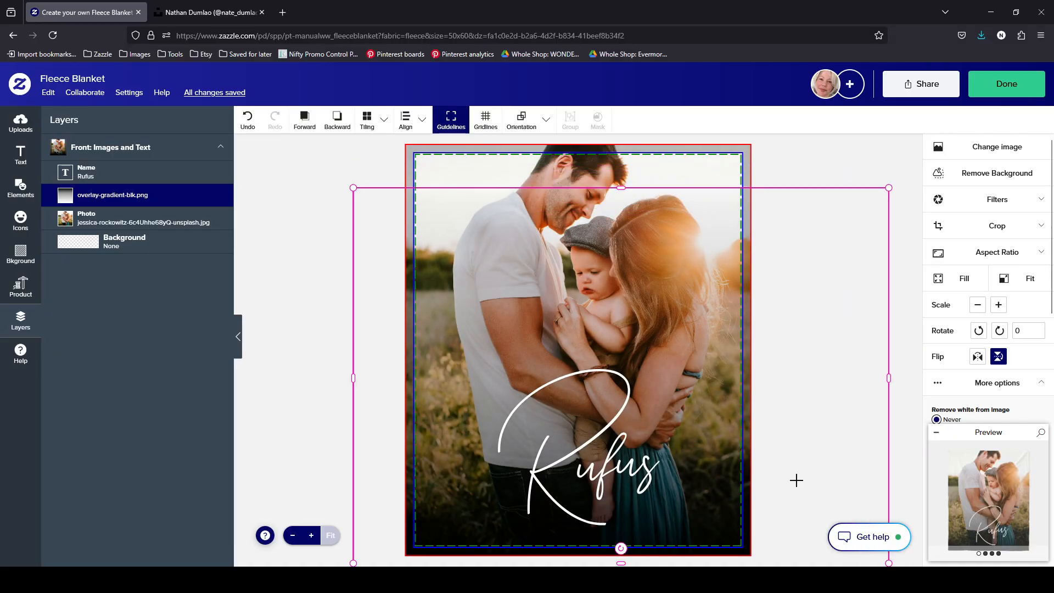
{"action": "left_click_drag", "start_coordinate": [795, 480], "coordinate": [772, 472]}
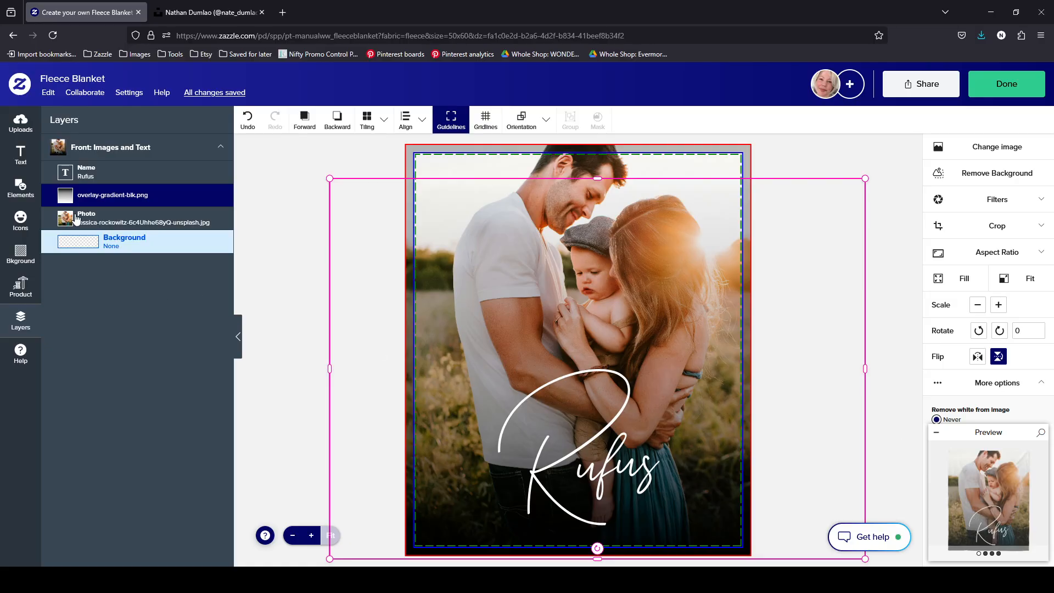
{"action": "left_click", "coordinate": [53, 196]}
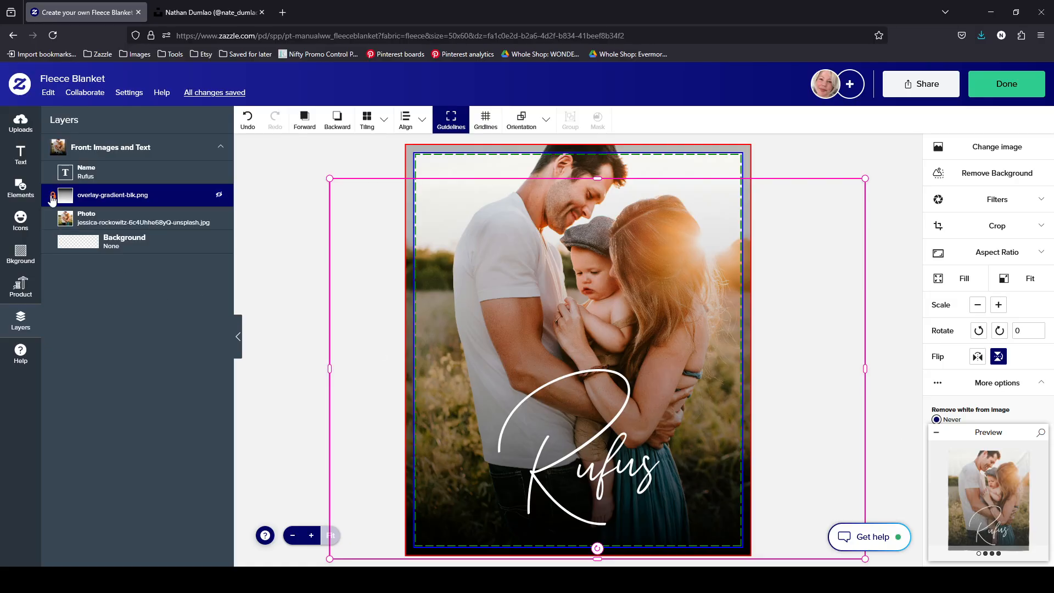
{"action": "left_click", "coordinate": [52, 197]}
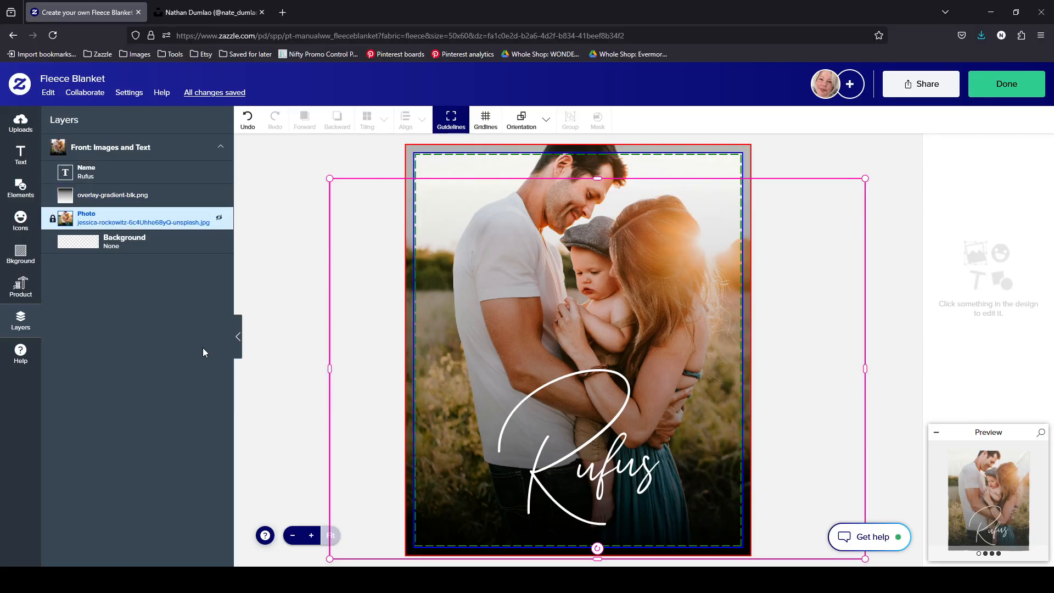
Reduce the name text to about size 1223, widen its text box and center it horizontally on the artboard
{"action": "left_click", "coordinate": [640, 457]}
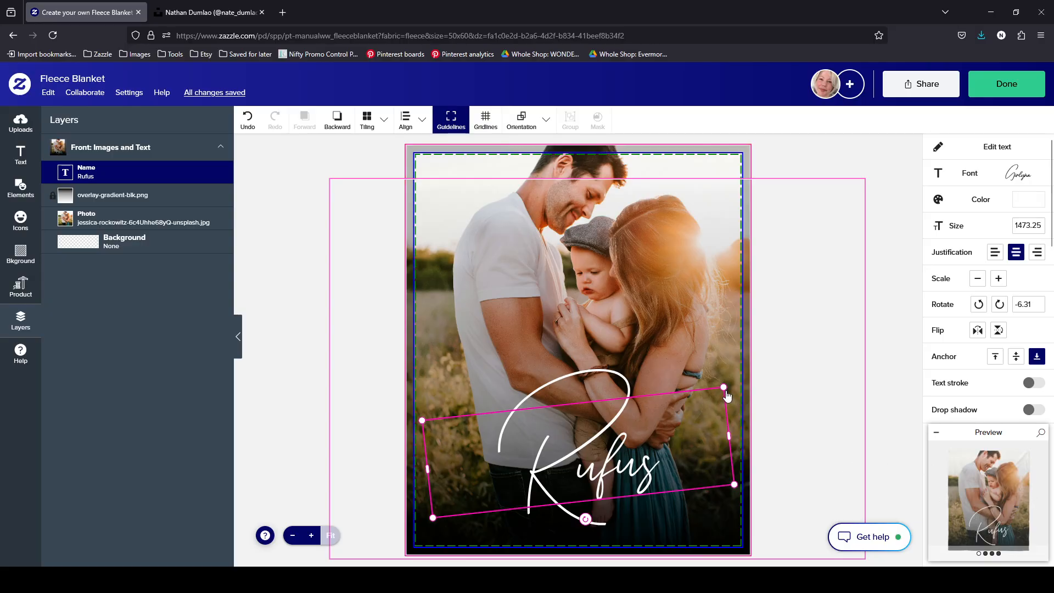
{"action": "left_click_drag", "start_coordinate": [724, 387], "coordinate": [676, 409]}
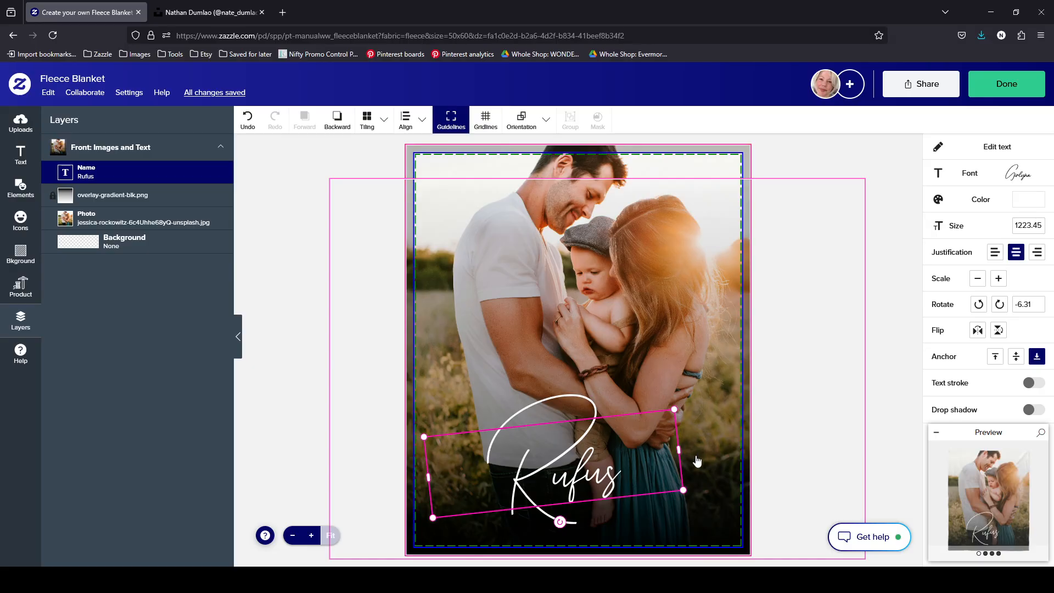
{"action": "left_click_drag", "start_coordinate": [679, 450], "coordinate": [724, 444]}
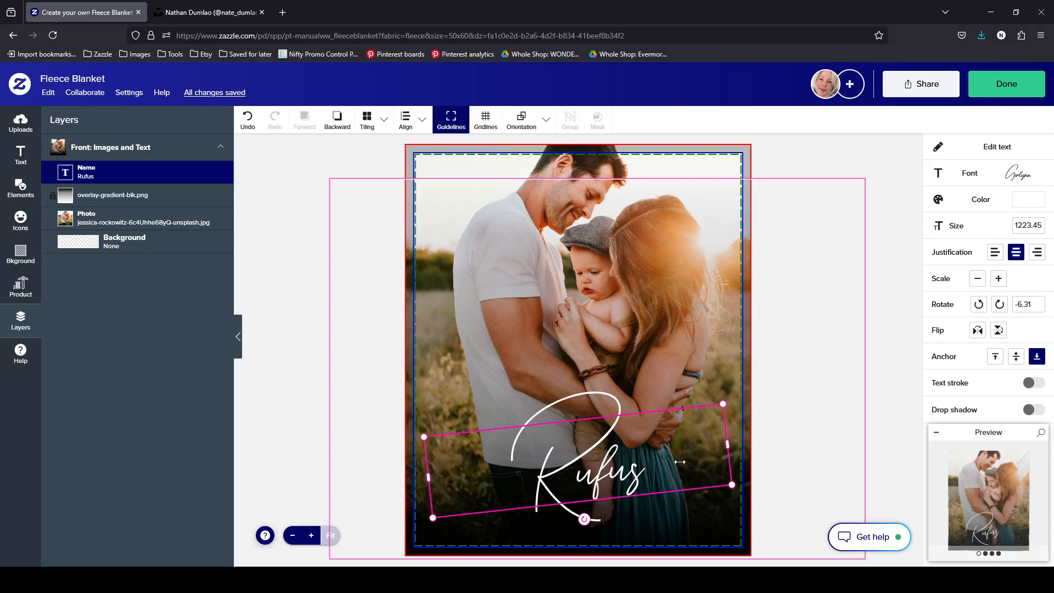
{"action": "left_click", "coordinate": [407, 121]}
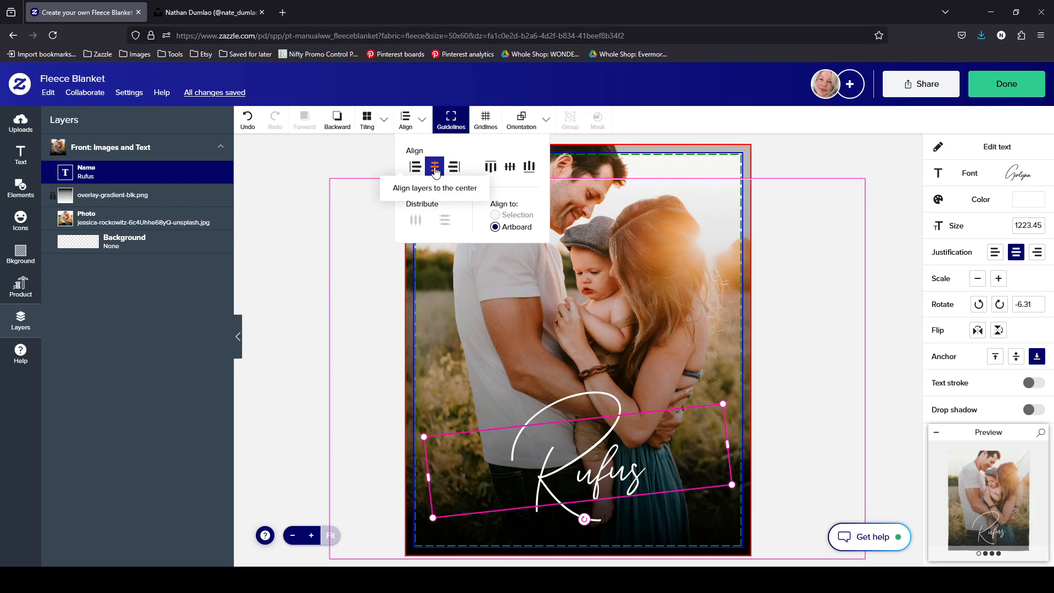
{"action": "left_click", "coordinate": [880, 394]}
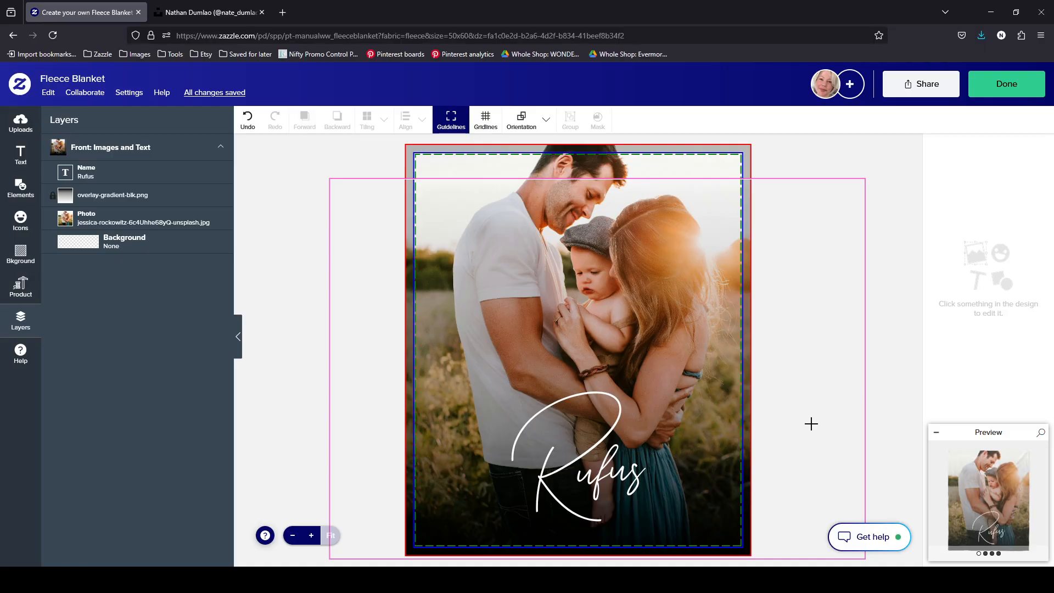
Examine the template settings of the name text and the photo, including page labels, URL parameter names and product page editing
{"action": "left_click", "coordinate": [593, 472]}
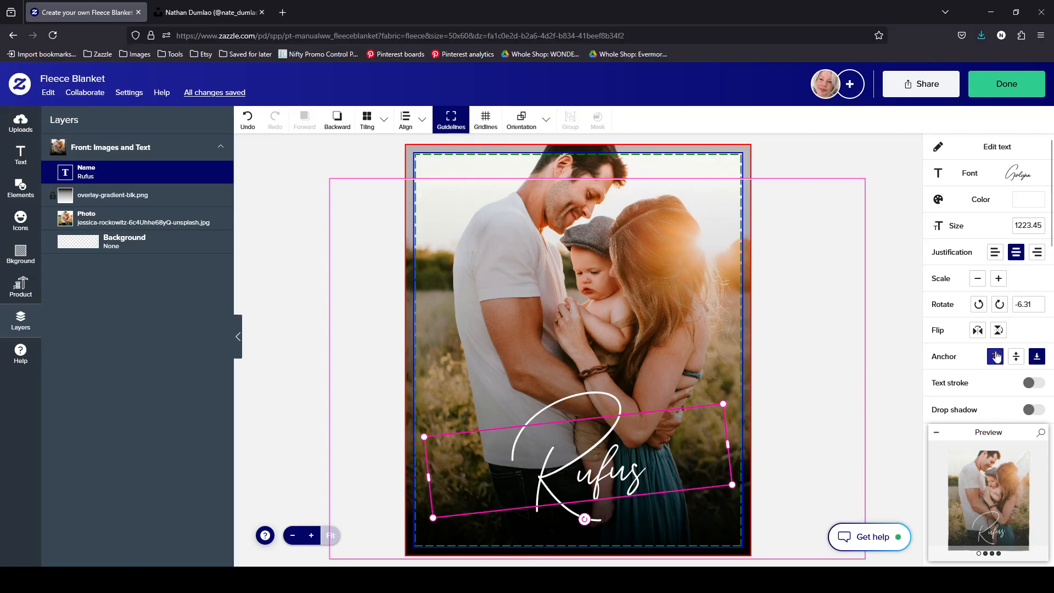
{"action": "scroll", "coordinate": [1043, 313], "scroll_direction": "down", "scroll_amount": 5}
{"action": "scroll", "coordinate": [1043, 312], "scroll_direction": "down", "scroll_amount": 5}
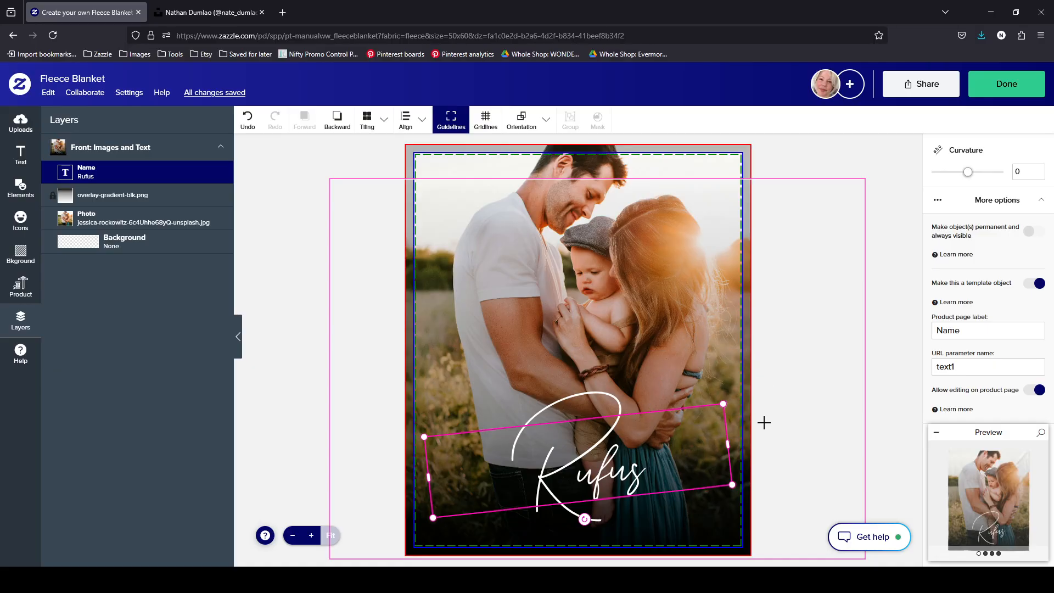
{"action": "left_click", "coordinate": [713, 157]}
{"action": "scroll", "coordinate": [1006, 320], "scroll_direction": "down", "scroll_amount": 7}
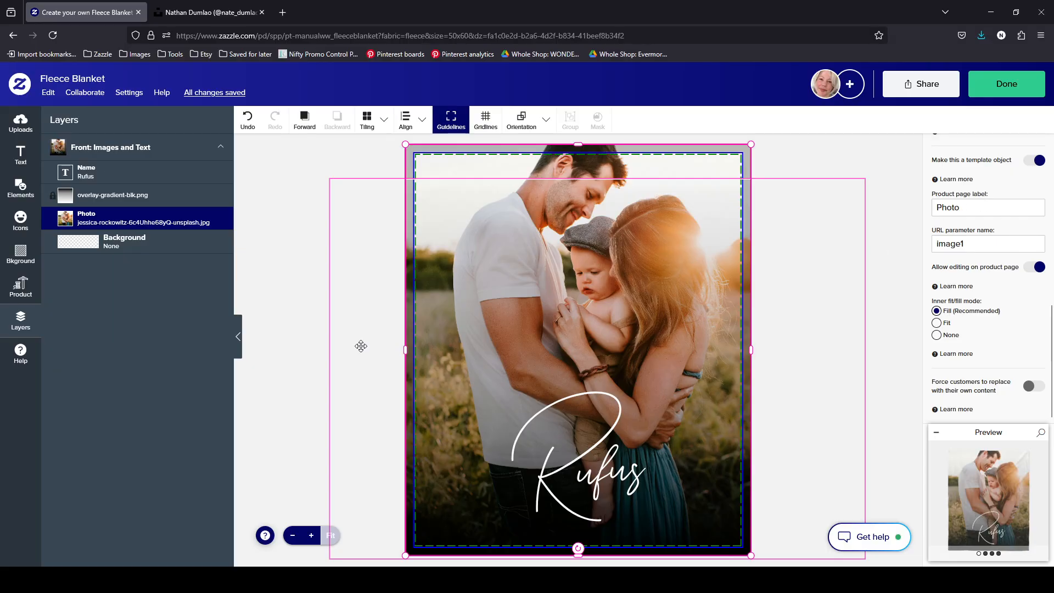
{"action": "left_click", "coordinate": [132, 184]}
{"action": "scroll", "coordinate": [1045, 323], "scroll_direction": "down", "scroll_amount": 5}
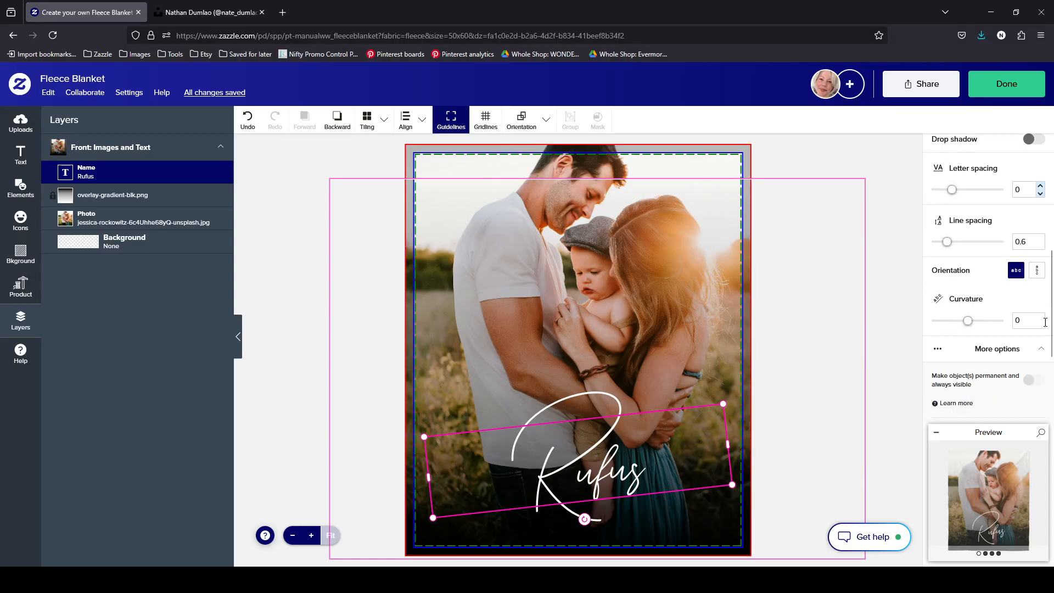
{"action": "scroll", "coordinate": [1044, 324], "scroll_direction": "down", "scroll_amount": 3}
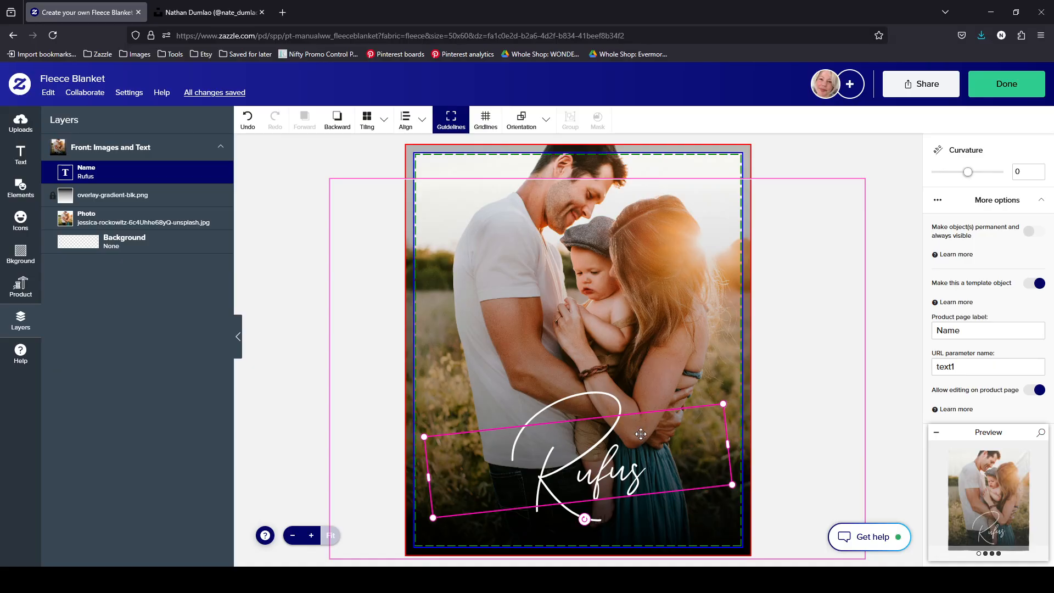
Nudge the name text slightly lower on the photo
{"action": "mouse_move", "coordinate": [642, 436]}
{"action": "left_mouse_down"}
{"action": "mouse_move", "coordinate": [636, 396]}
{"action": "mouse_move", "coordinate": [641, 441]}
{"action": "left_mouse_up"}
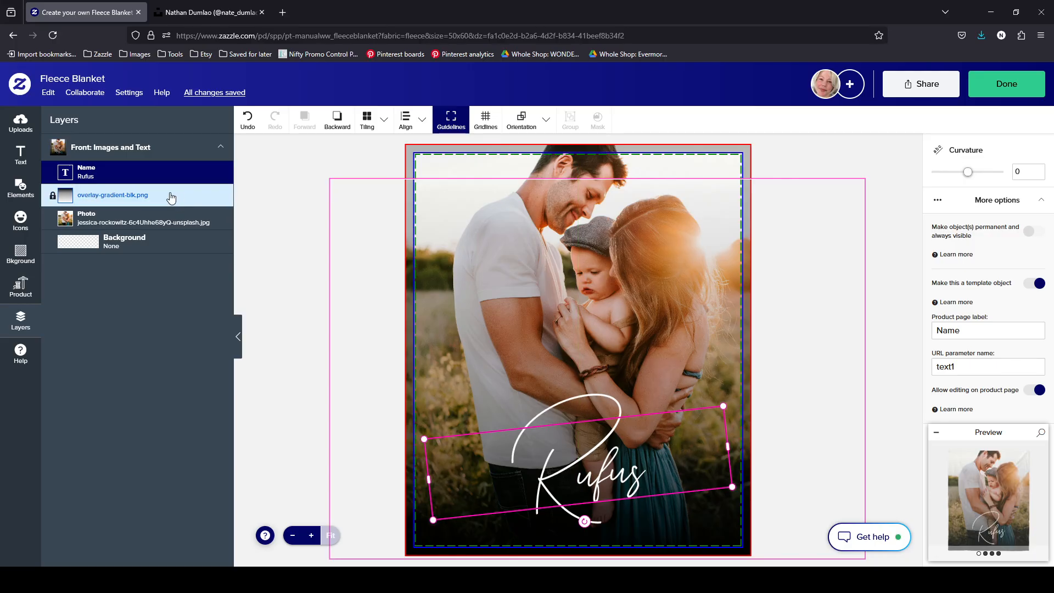
{"action": "left_click", "coordinate": [23, 154]}
{"action": "left_click", "coordinate": [146, 128]}
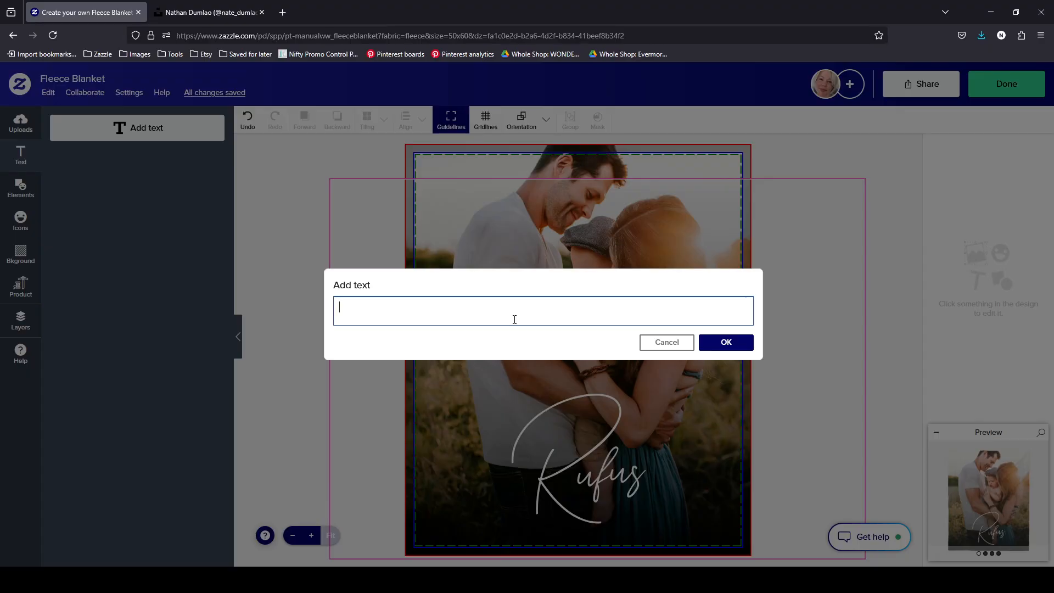
{"action": "left_click", "coordinate": [666, 343]}
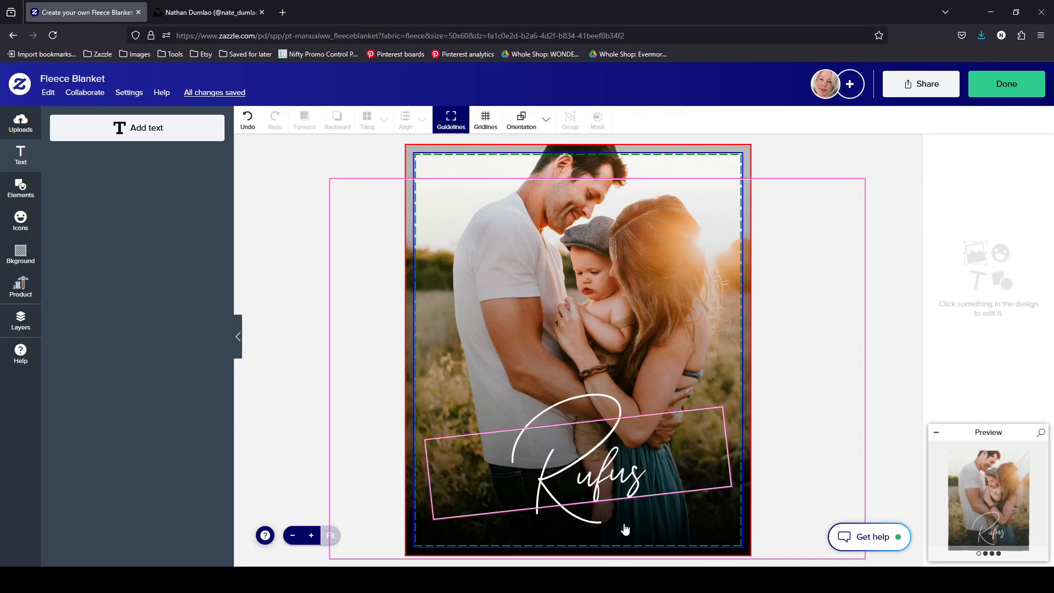
Replace the script first name with a sample family surname to try it out
{"action": "left_click", "coordinate": [619, 478]}
{"action": "double_click", "coordinate": [619, 478]}
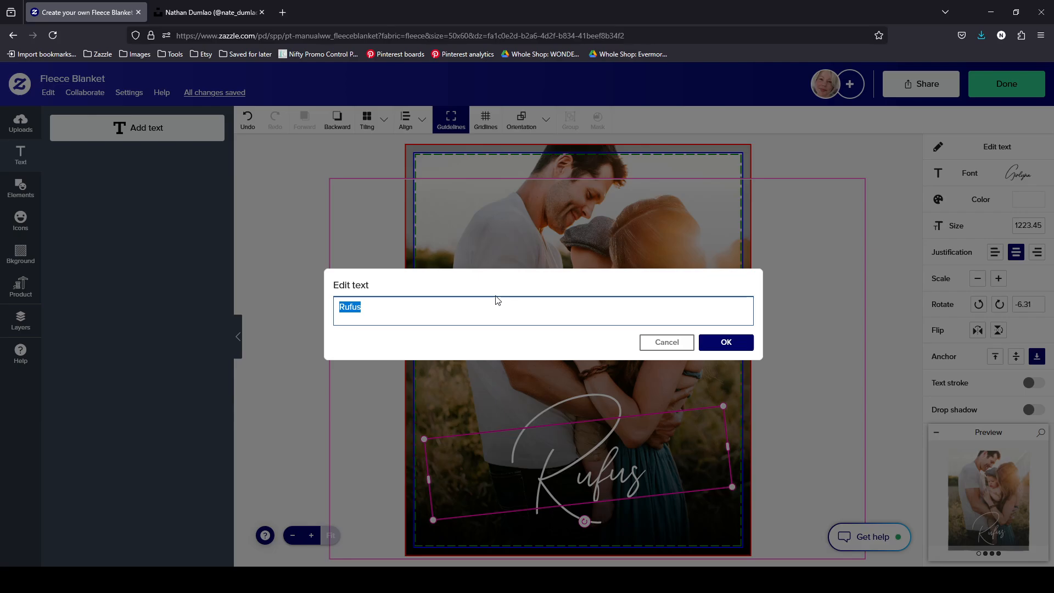
{"action": "type", "text": "Miller"}
{"action": "left_click", "coordinate": [717, 342]}
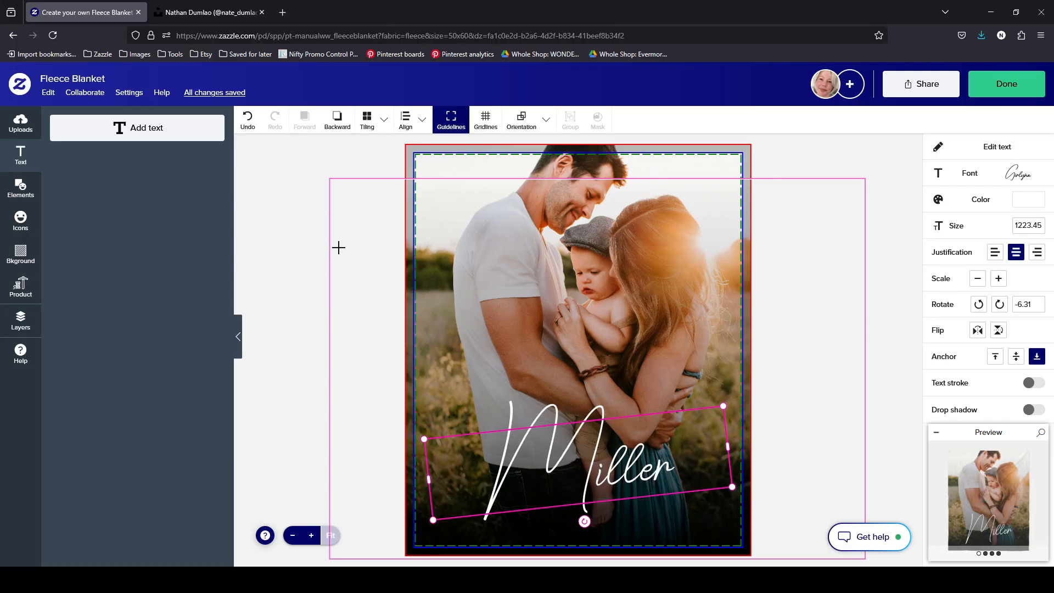
Try a second sample surname in the script name text and undo that change
{"action": "double_click", "coordinate": [649, 466]}
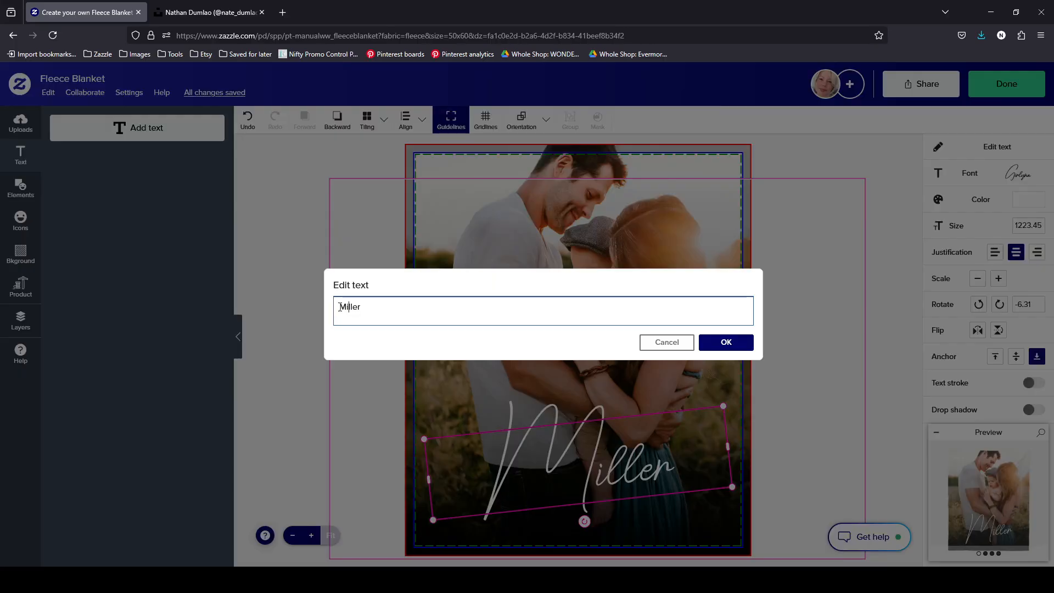
{"action": "type", "text": "W"}
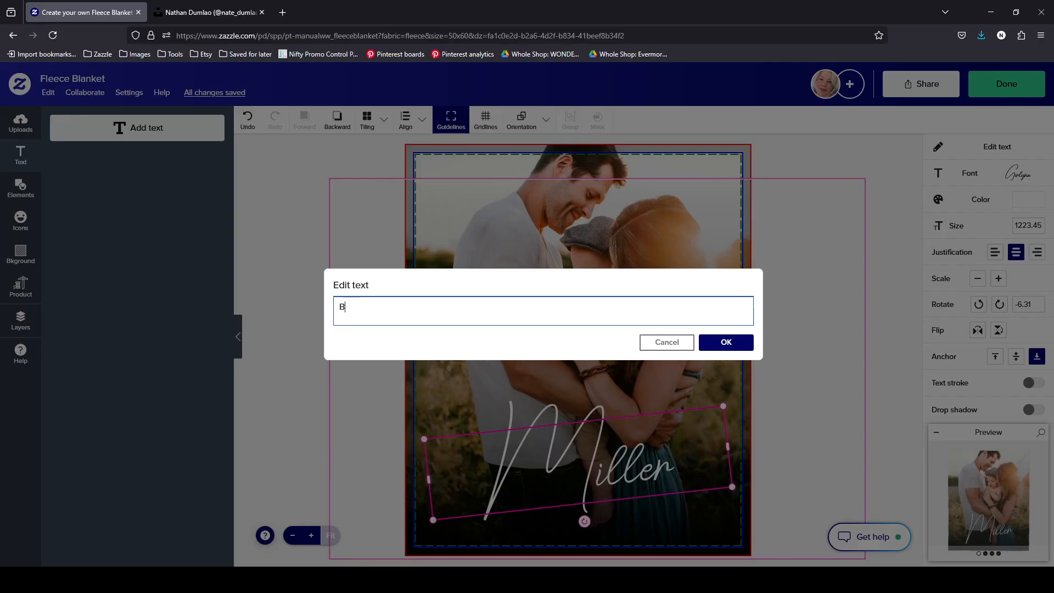
{"action": "key", "text": "alt+Tab"}
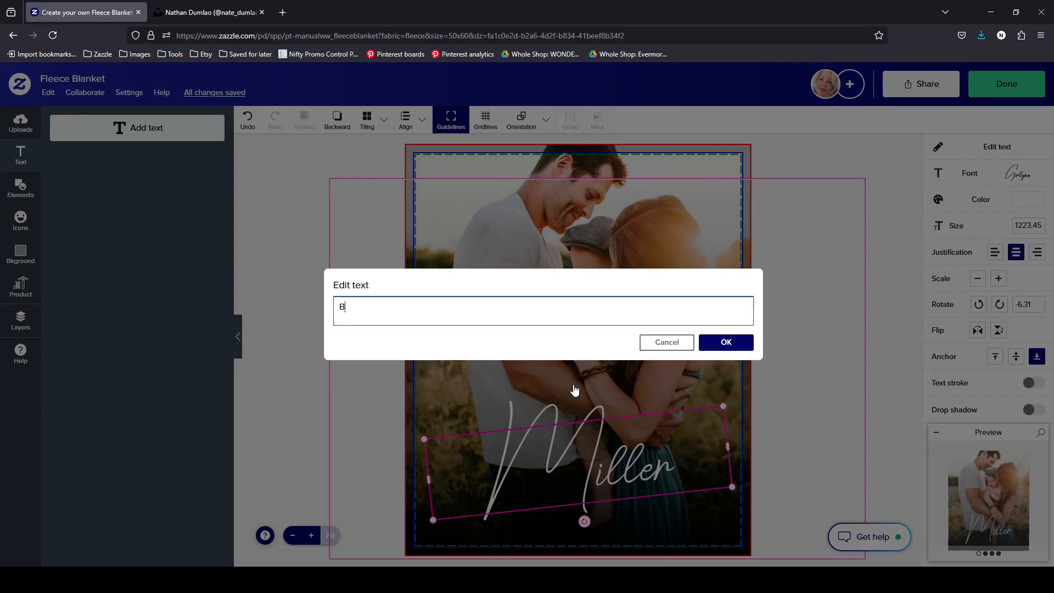
{"action": "type", "text": "aker"}
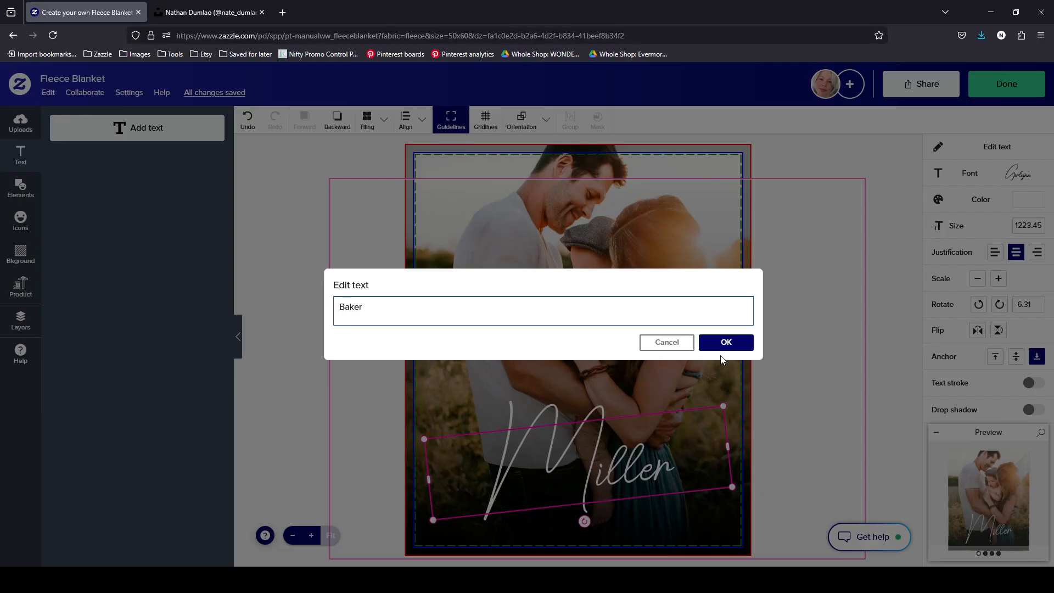
{"action": "left_click", "coordinate": [726, 342]}
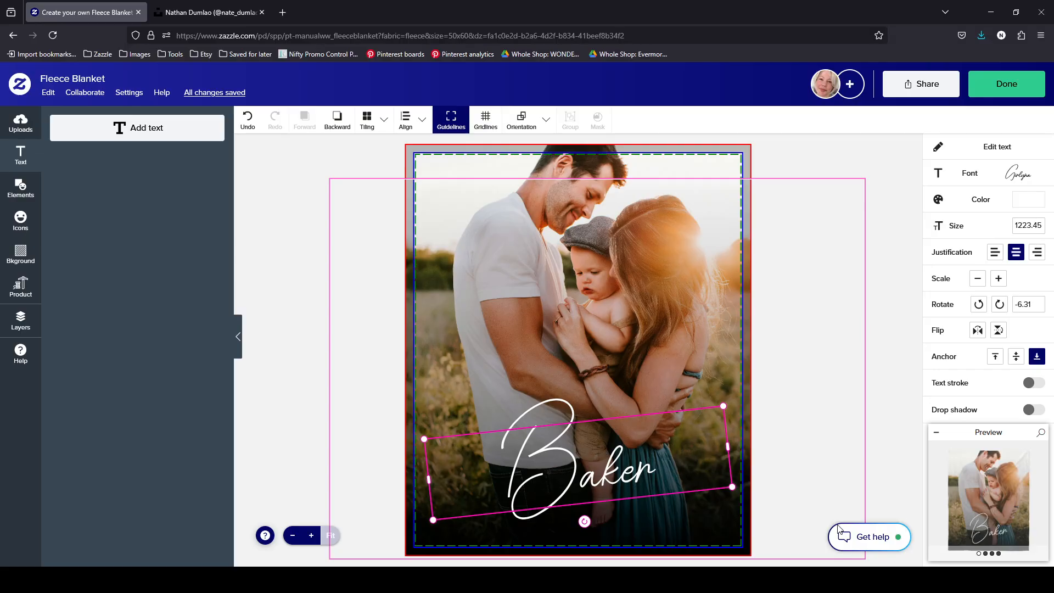
{"action": "left_click", "coordinate": [244, 116]}
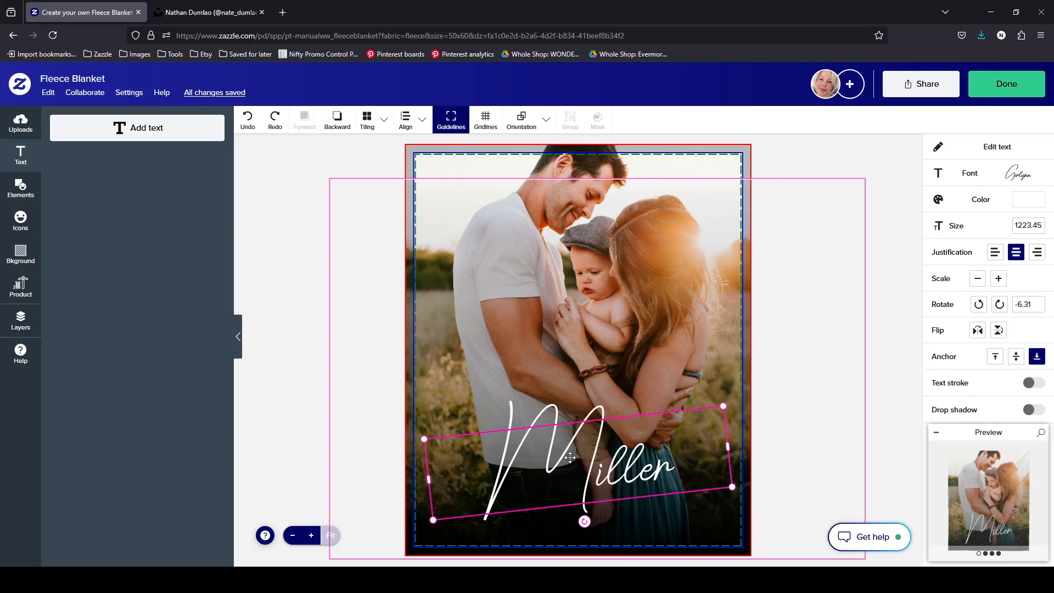
Try a short four-letter surname in the script name text, and undo the surname changes back to the original first name
{"action": "double_click", "coordinate": [570, 457]}
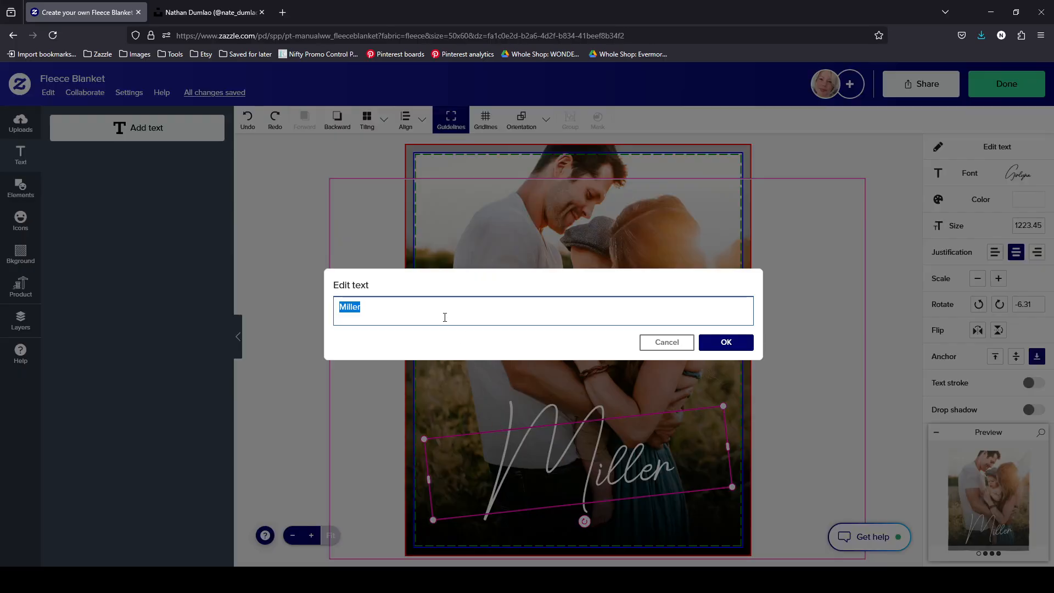
{"action": "type", "text": "We"}
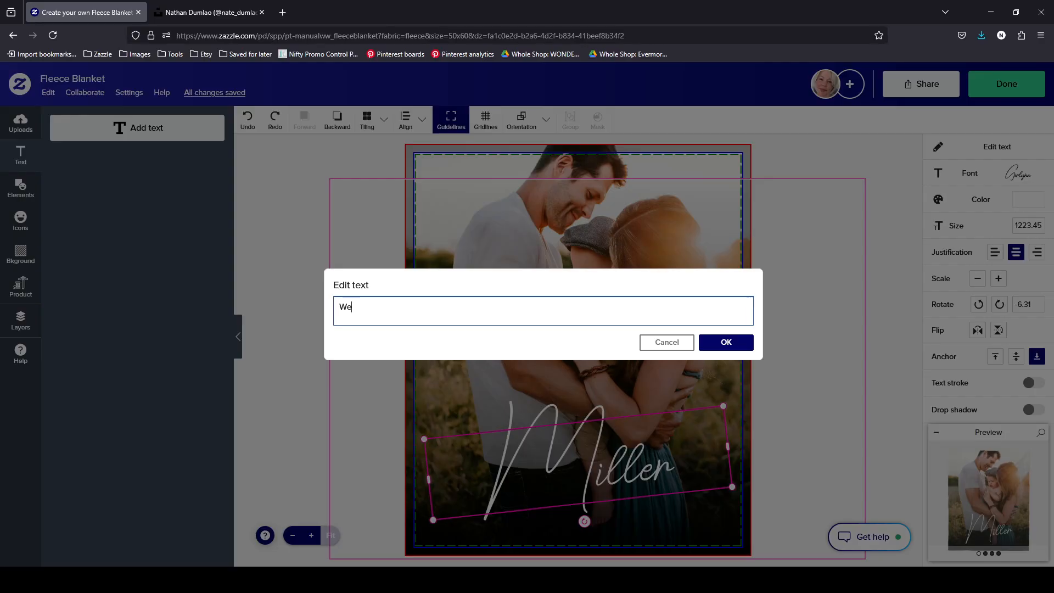
{"action": "type", "text": "bb"}
{"action": "left_click", "coordinate": [724, 342]}
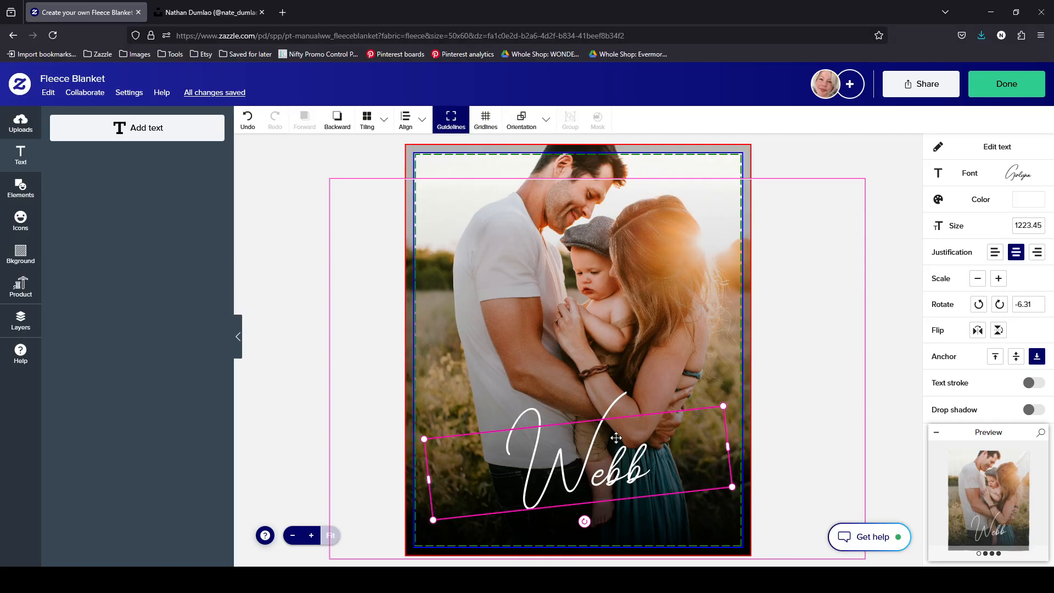
{"action": "left_click", "coordinate": [248, 119]}
{"action": "left_click", "coordinate": [247, 118]}
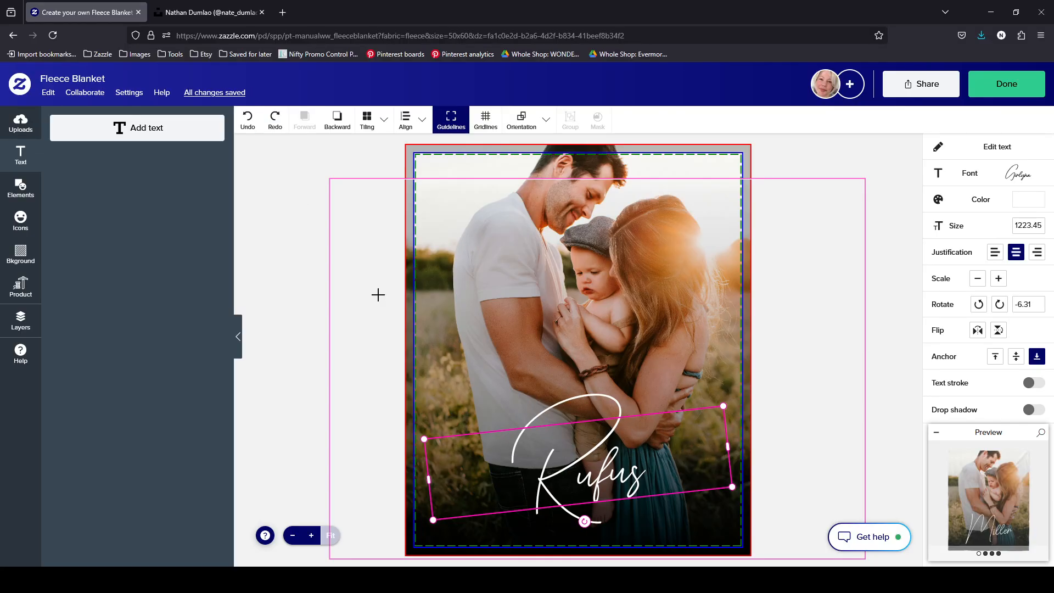
Replace the first name in the script text with the chosen five-letter sample surname
{"action": "double_click", "coordinate": [592, 447]}
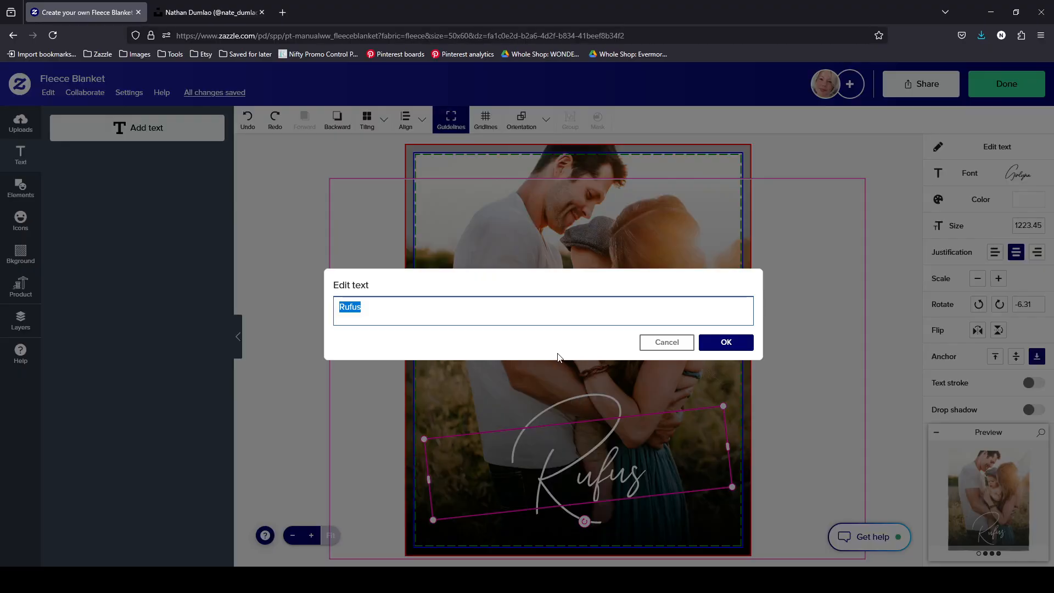
{"action": "type", "text": "Baker"}
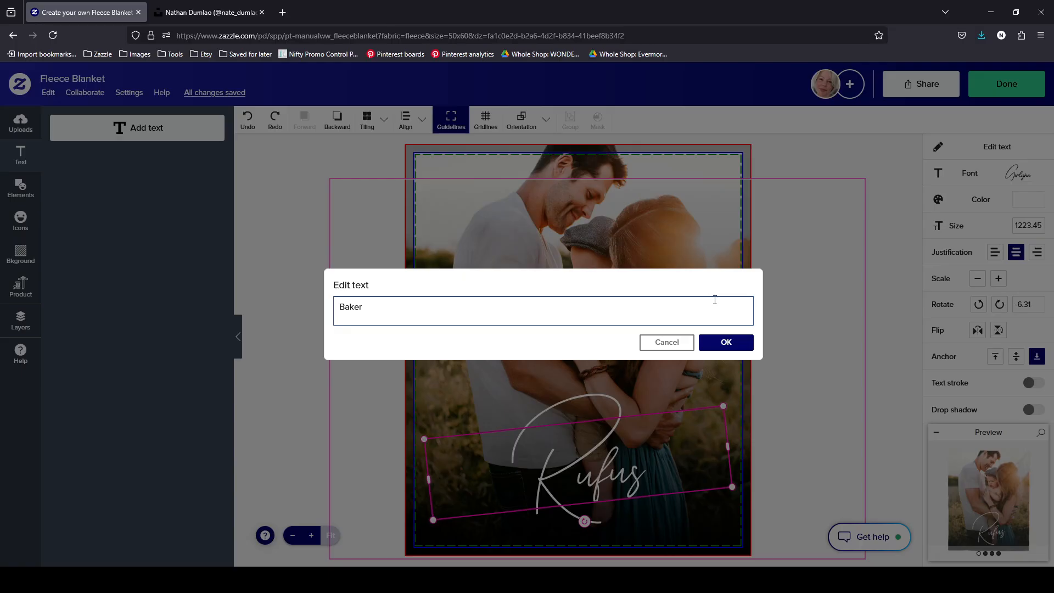
{"action": "left_click", "coordinate": [721, 341]}
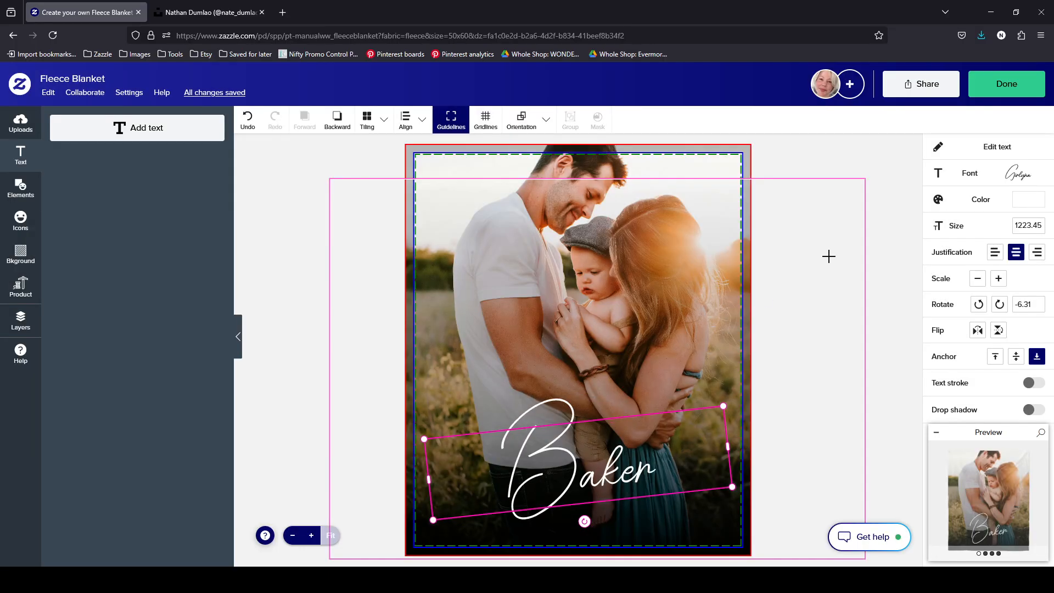
Add a new text object reading THE and set its font to Cinzel from the serif fonts
{"action": "left_click", "coordinate": [108, 142]}
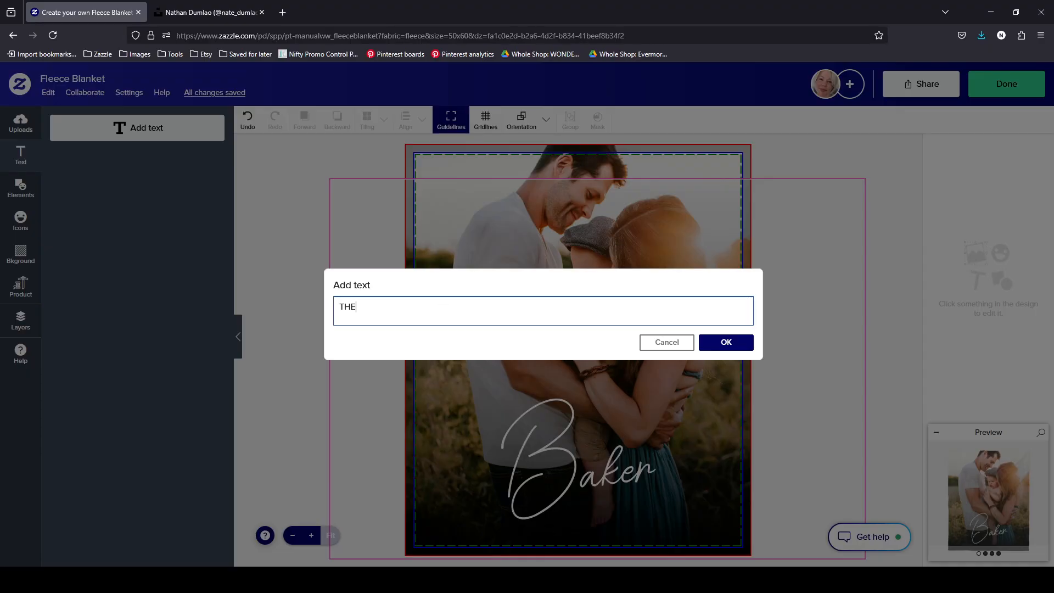
{"action": "key", "text": "Return"}
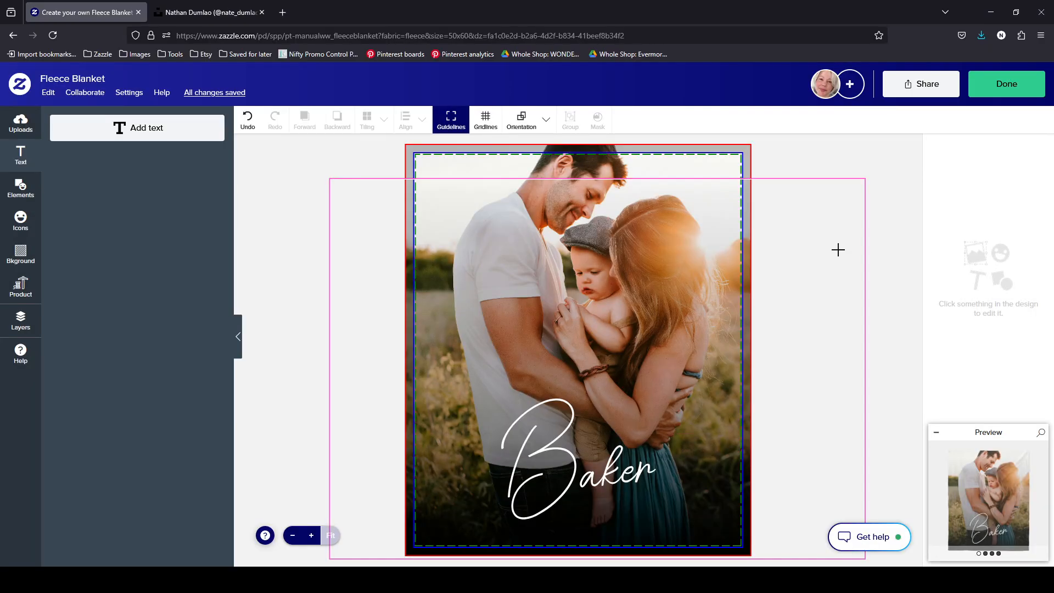
{"action": "left_click", "coordinate": [1019, 174]}
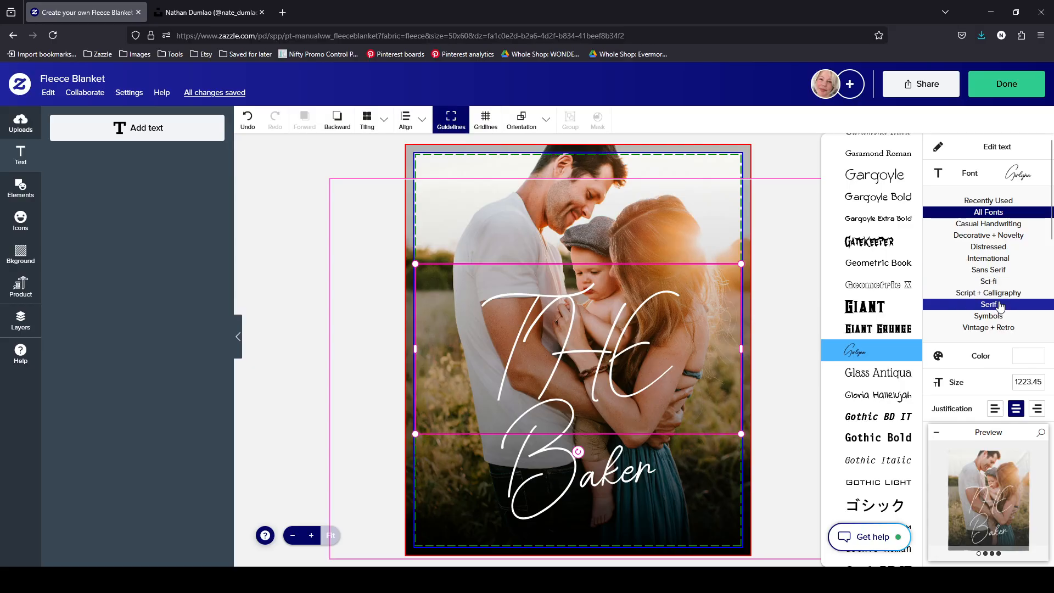
{"action": "left_click", "coordinate": [1001, 306]}
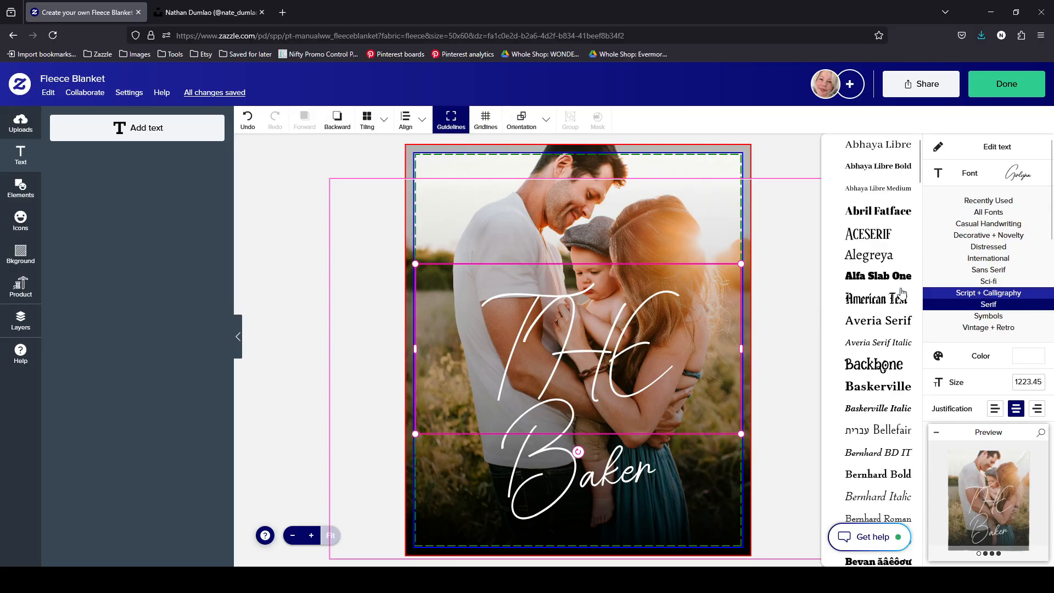
{"action": "scroll", "coordinate": [901, 280], "scroll_direction": "down", "scroll_amount": 2}
{"action": "scroll", "coordinate": [900, 284], "scroll_direction": "down", "scroll_amount": 10}
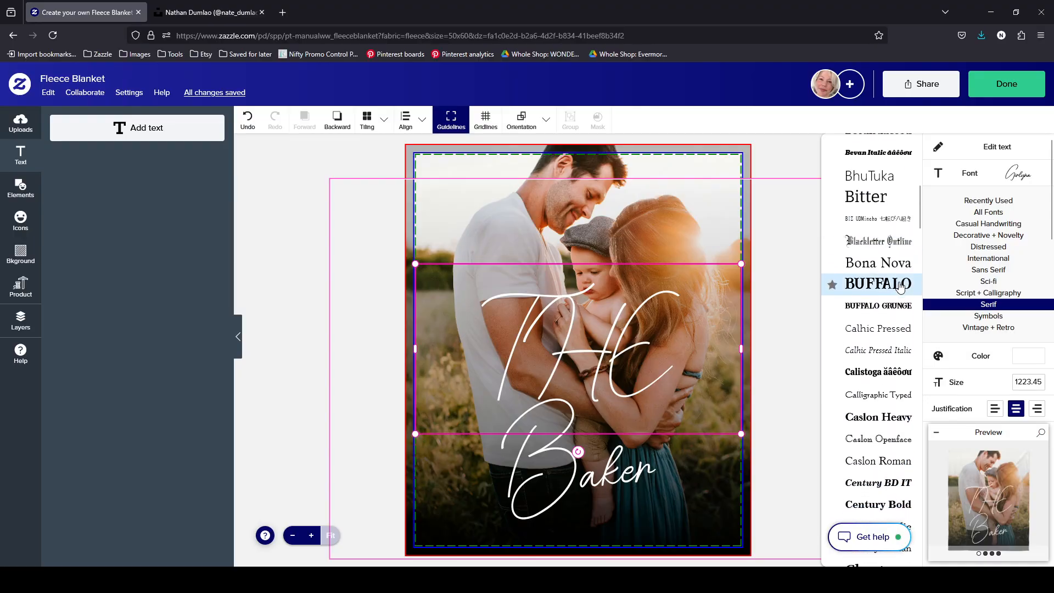
{"action": "scroll", "coordinate": [900, 285], "scroll_direction": "down", "scroll_amount": 7}
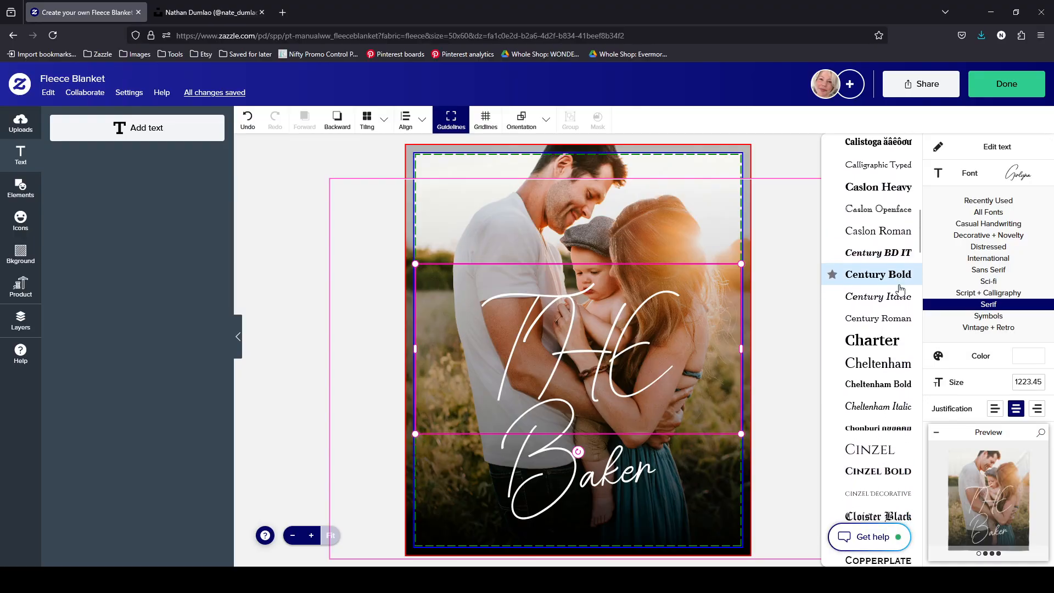
{"action": "scroll", "coordinate": [897, 317], "scroll_direction": "down", "scroll_amount": 1}
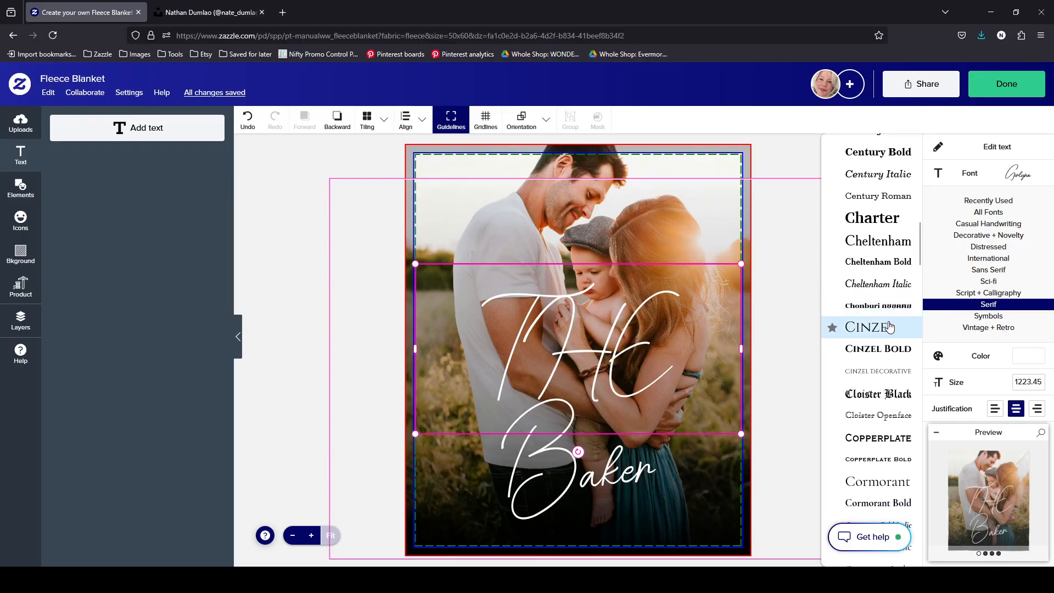
{"action": "left_click", "coordinate": [872, 327]}
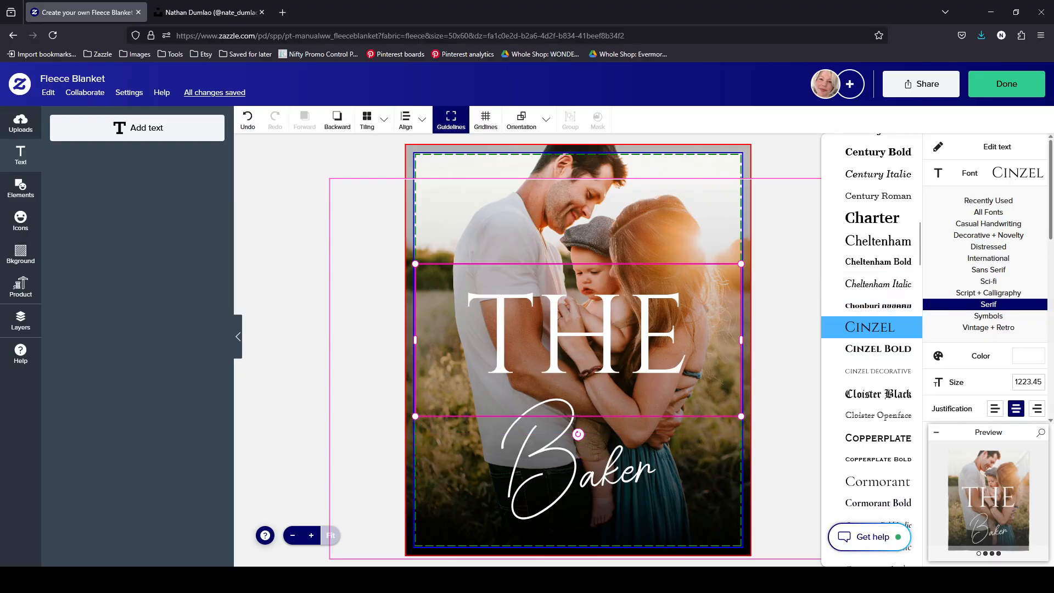
Set the size of the THE text to 300
{"action": "scroll", "coordinate": [1046, 246], "scroll_direction": "down", "scroll_amount": 3}
{"action": "scroll", "coordinate": [1046, 246], "scroll_direction": "down", "scroll_amount": 1}
{"action": "double_click", "coordinate": [1017, 214]}
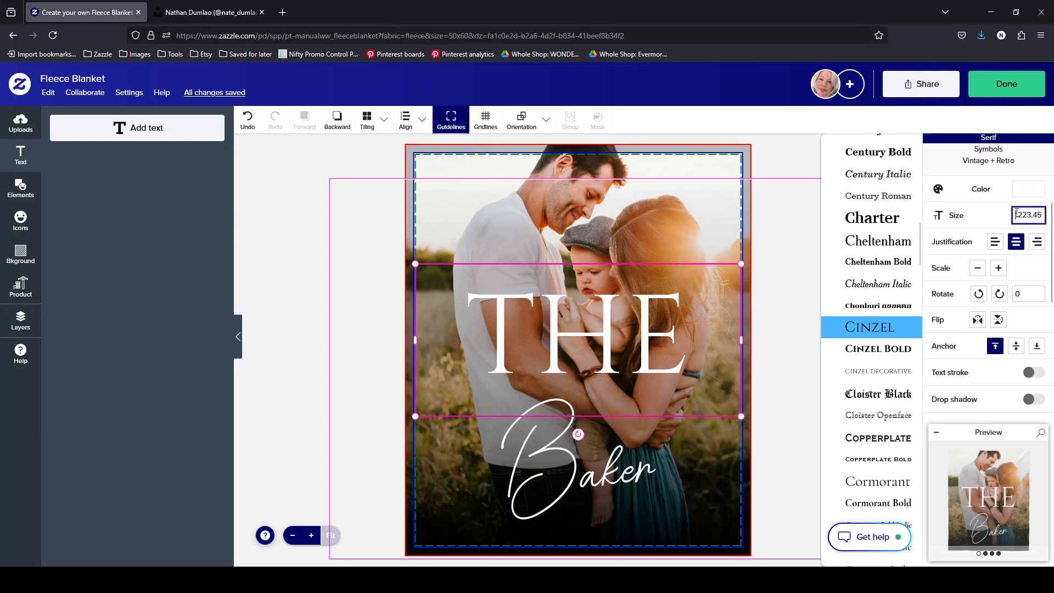
{"action": "triple_click", "coordinate": [1017, 213]}
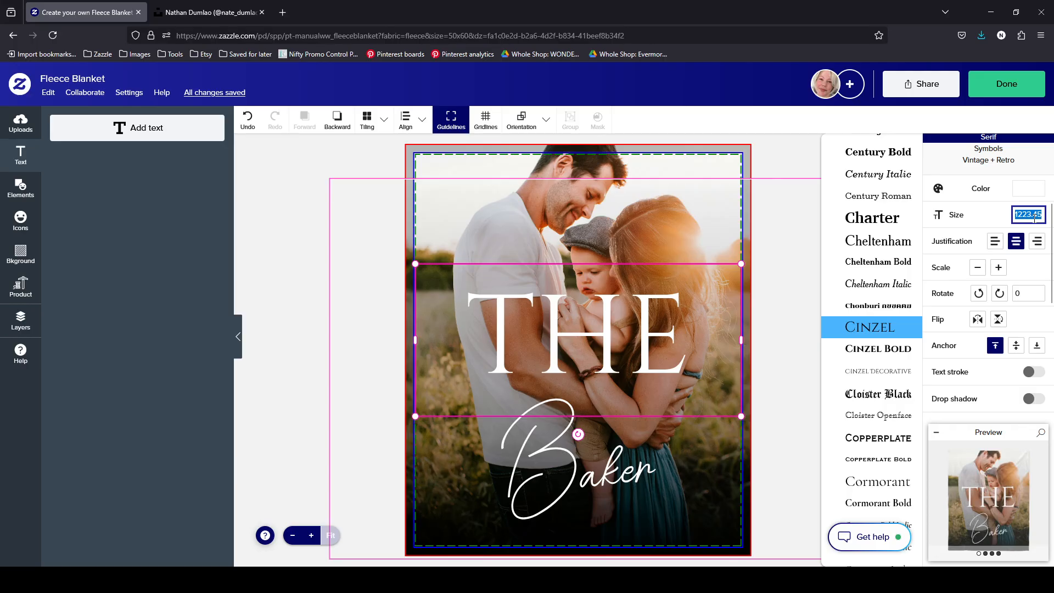
{"action": "type", "text": "300"}
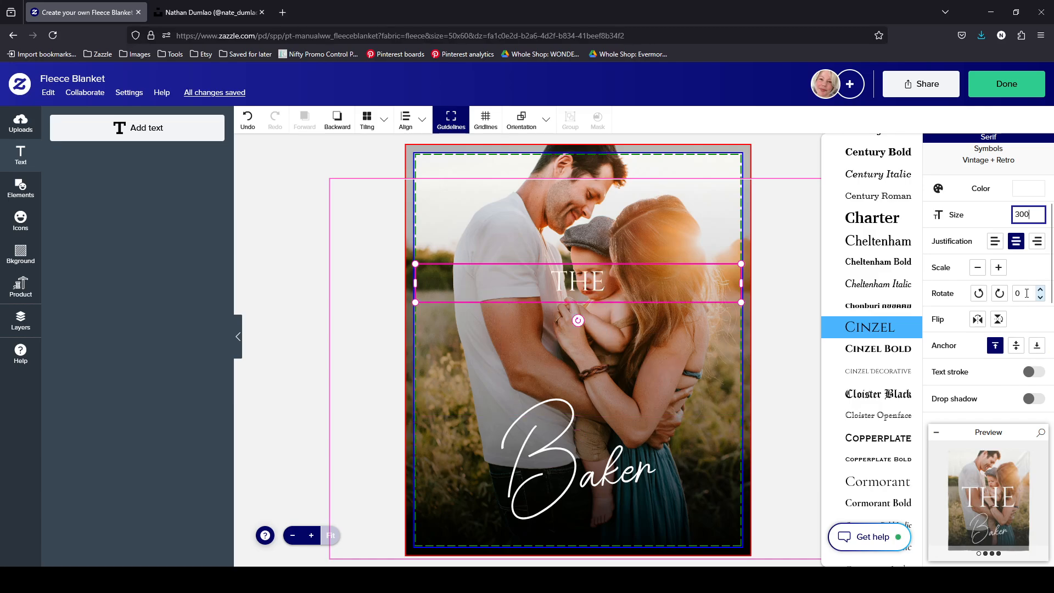
Narrow the text box of THE and place it horizontally centered above the lowercase letters of the surname, beside its large initial
{"action": "left_click_drag", "start_coordinate": [624, 289], "coordinate": [647, 410]}
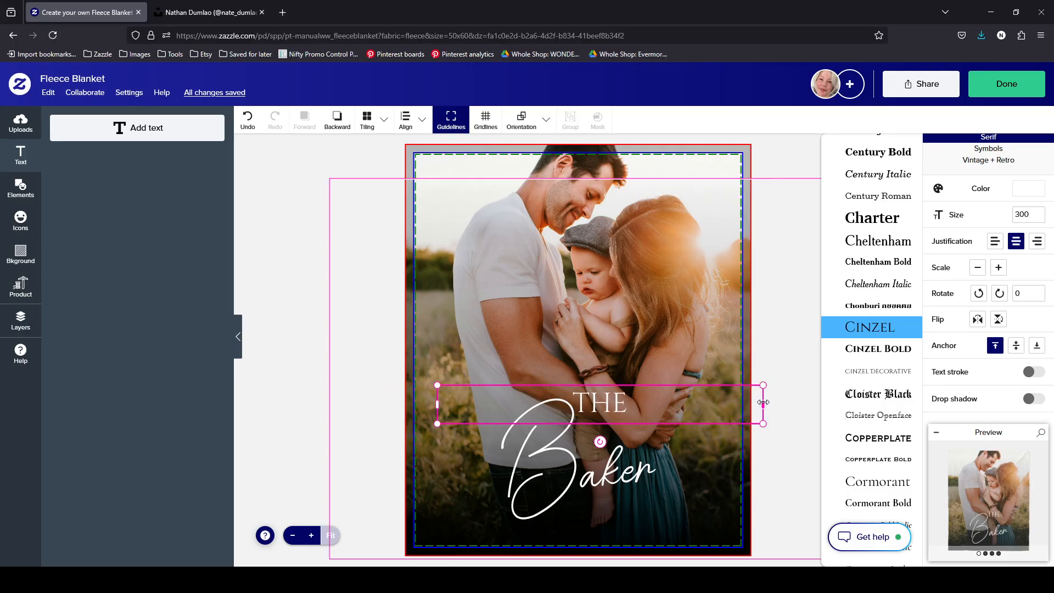
{"action": "left_click_drag", "start_coordinate": [763, 404], "coordinate": [528, 412]}
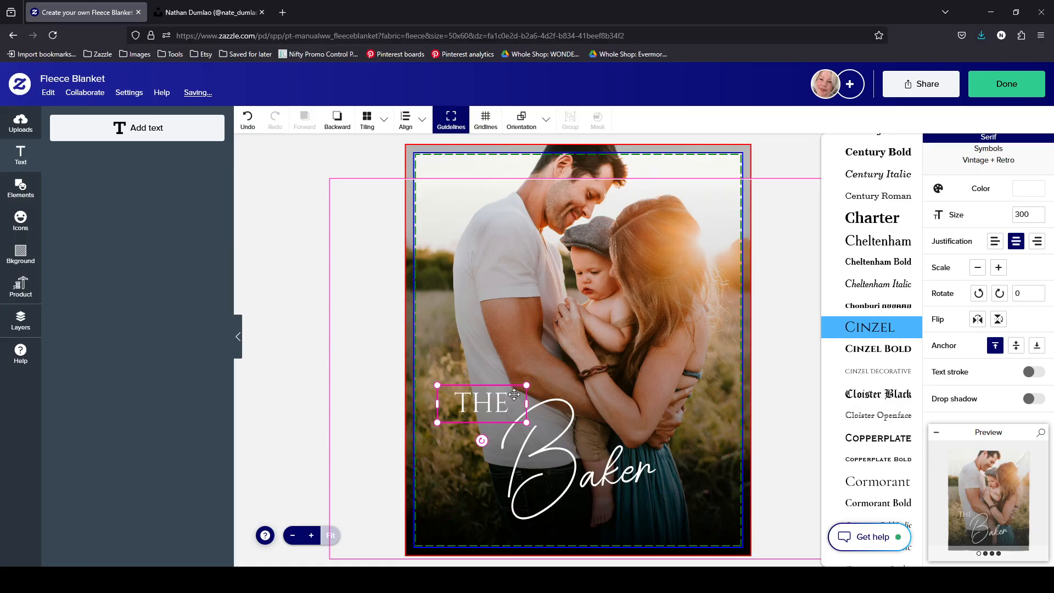
{"action": "left_click_drag", "start_coordinate": [504, 397], "coordinate": [603, 388]}
{"action": "left_click", "coordinate": [597, 461]}
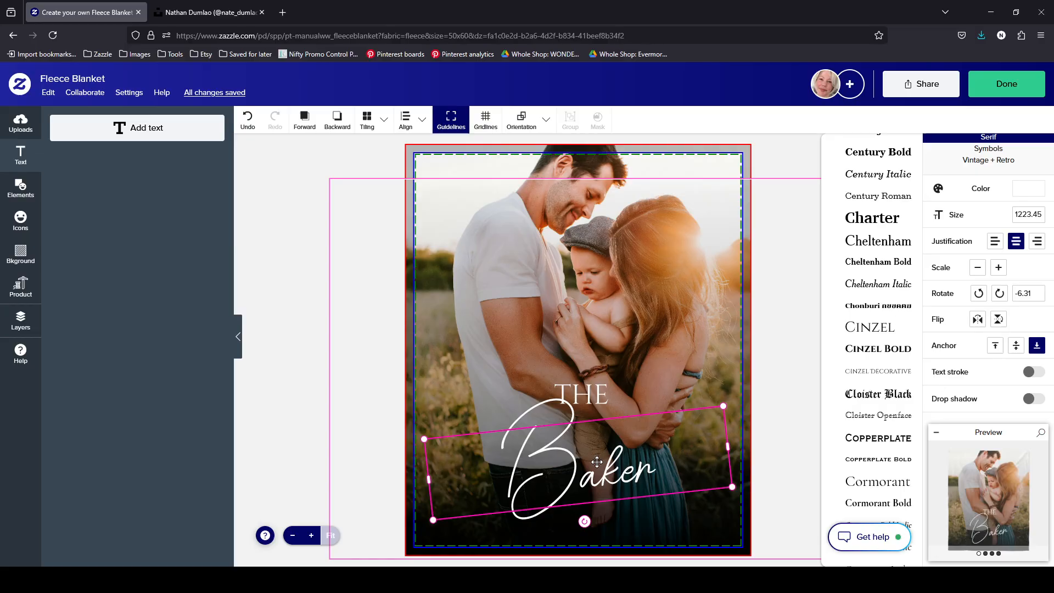
{"action": "left_click", "coordinate": [607, 400]}
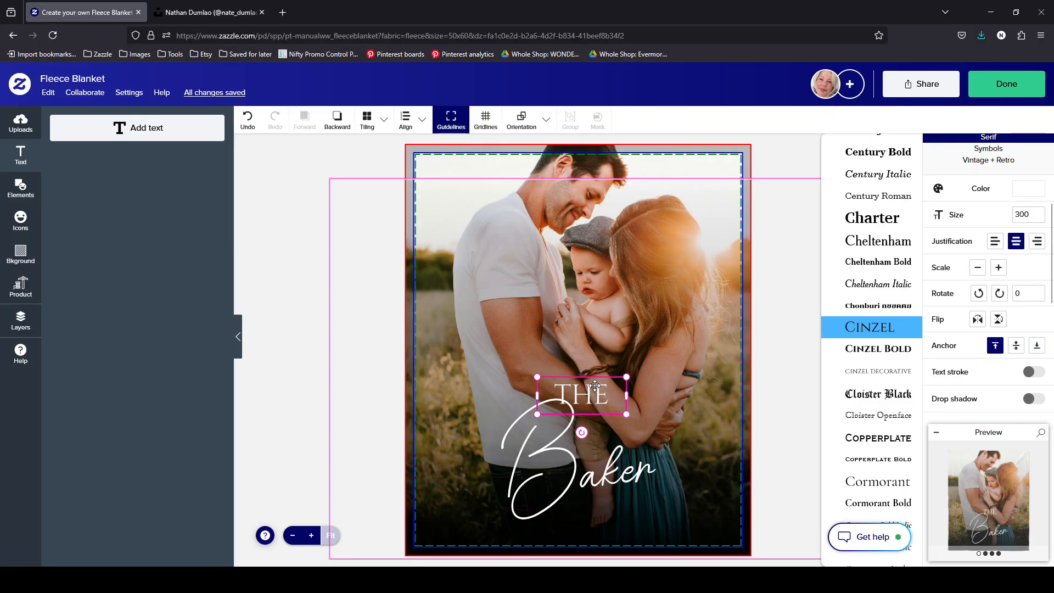
{"action": "left_click_drag", "start_coordinate": [587, 390], "coordinate": [586, 416]}
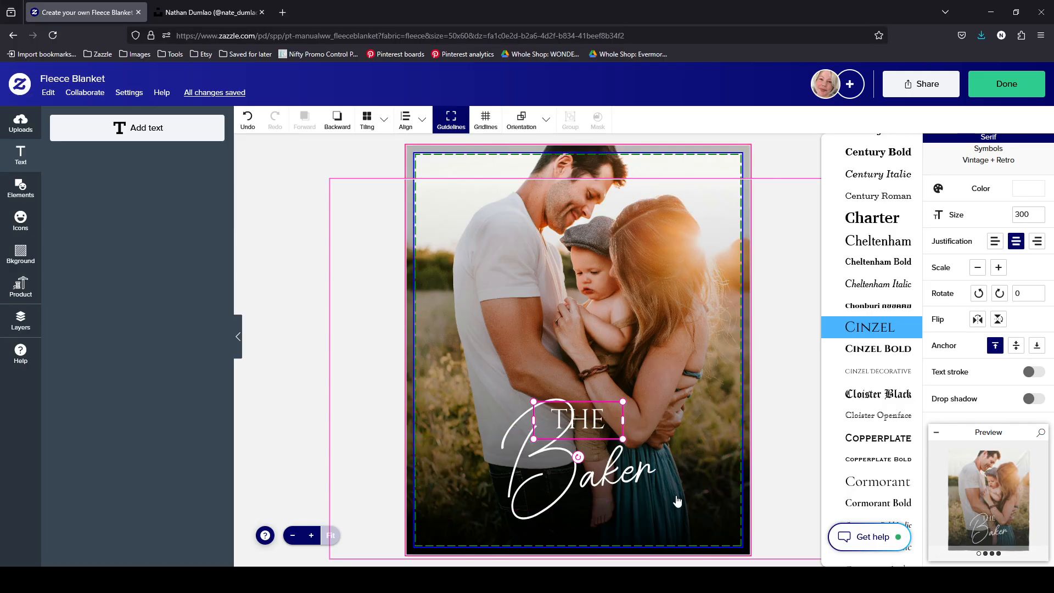
Select the script surname text and open the enlarged product preview of the blanket
{"action": "left_click", "coordinate": [660, 471]}
{"action": "left_click", "coordinate": [1000, 477]}
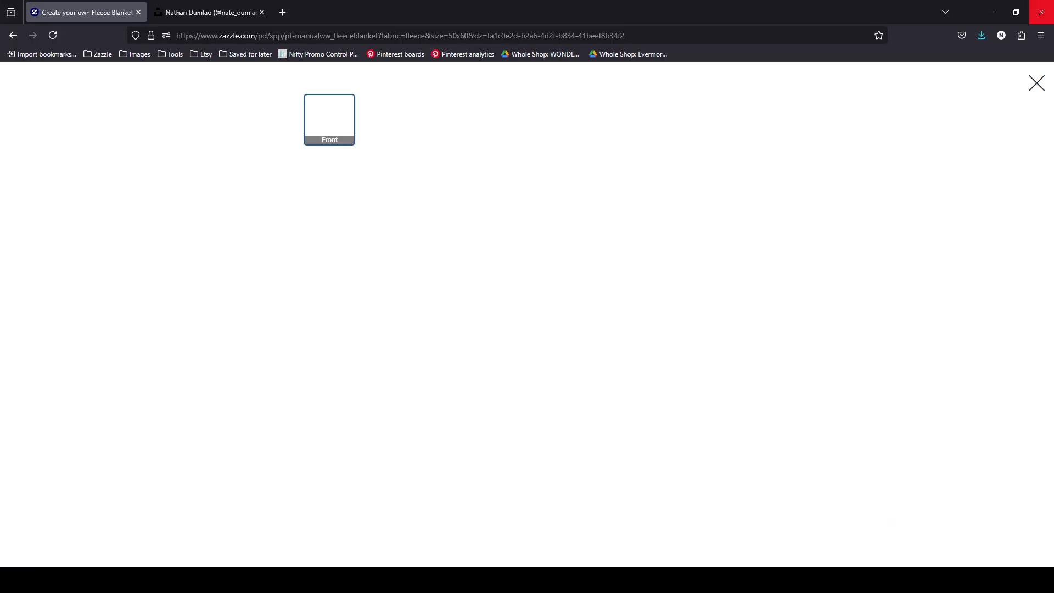
Close the enlarged preview and move the THE text in front of the script surname's large initial
{"action": "left_click", "coordinate": [1037, 84]}
{"action": "left_click", "coordinate": [597, 417]}
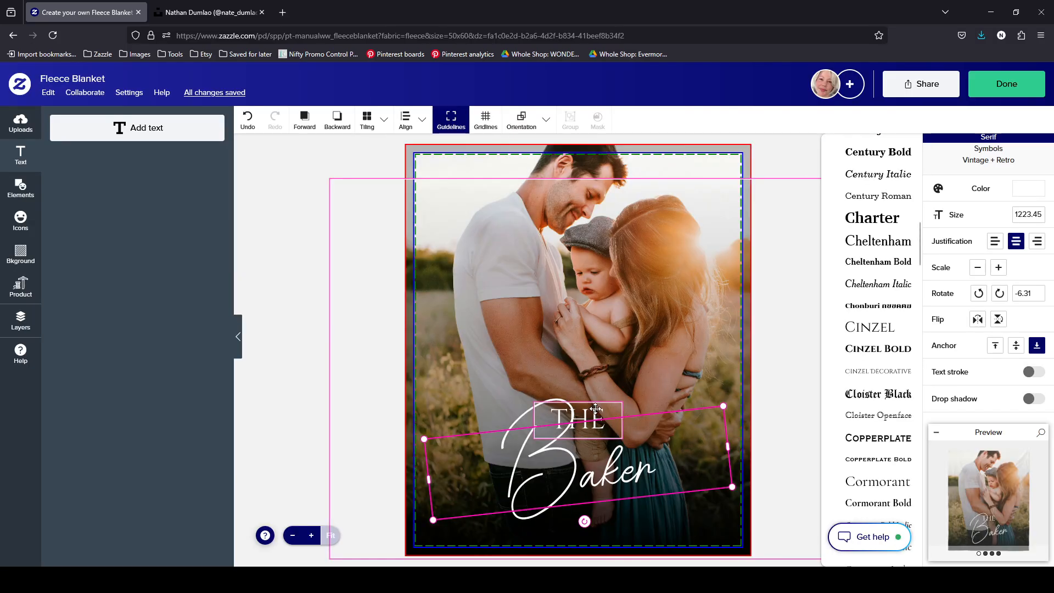
{"action": "left_click_drag", "start_coordinate": [604, 412], "coordinate": [490, 459]}
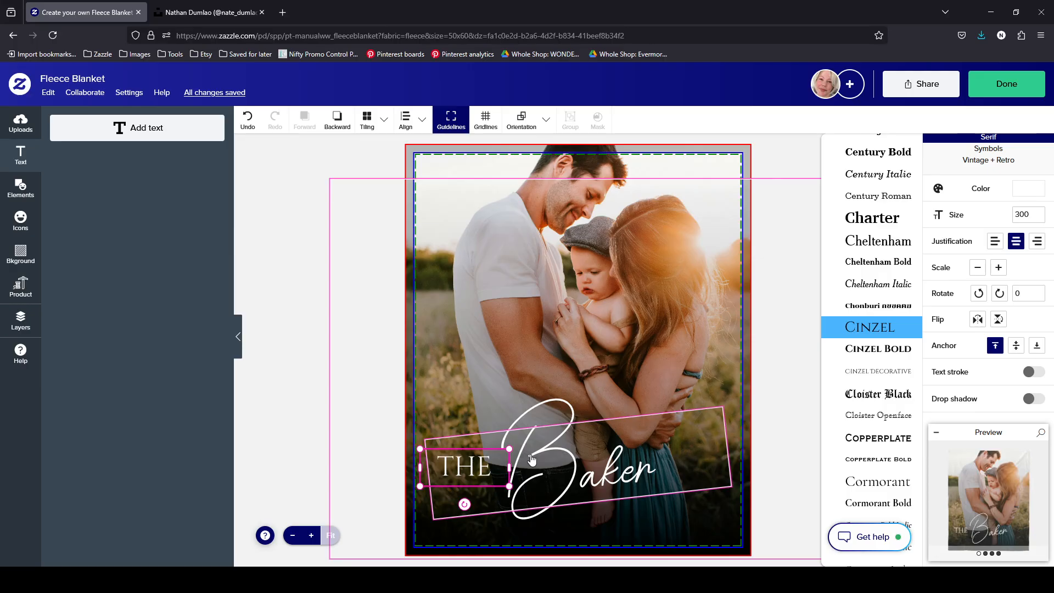
Replace the script surname with a longer sample surname beginning with A to test the layout
{"action": "left_click", "coordinate": [558, 462]}
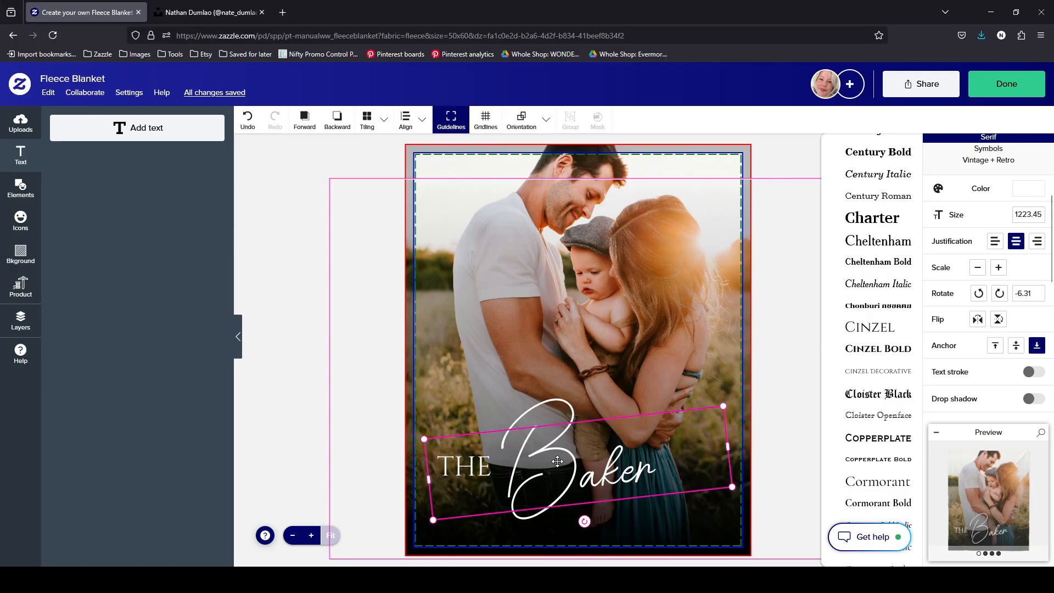
{"action": "double_click", "coordinate": [558, 461]}
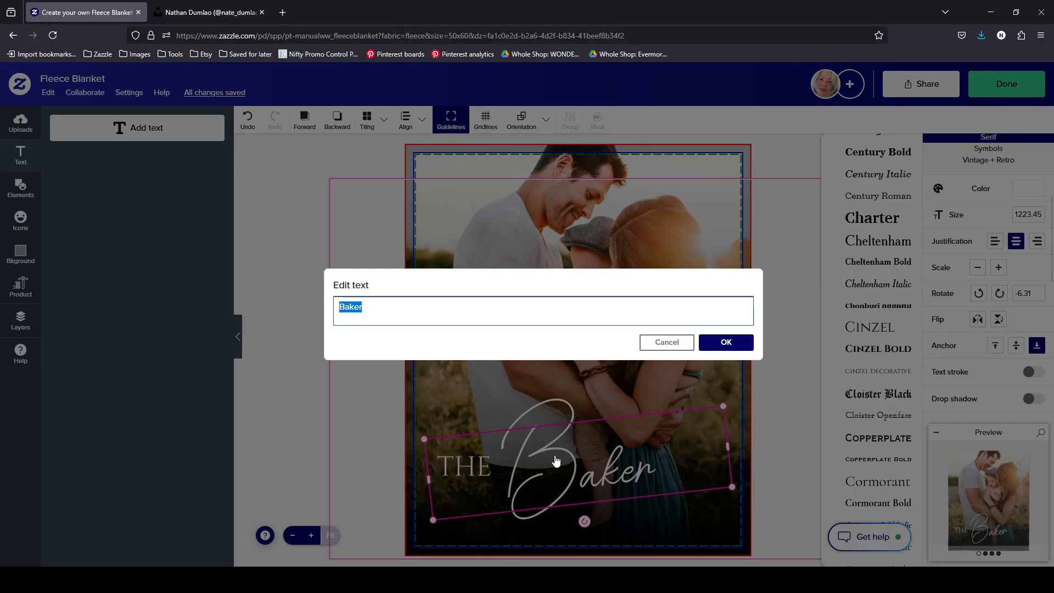
{"action": "type", "text": "And"}
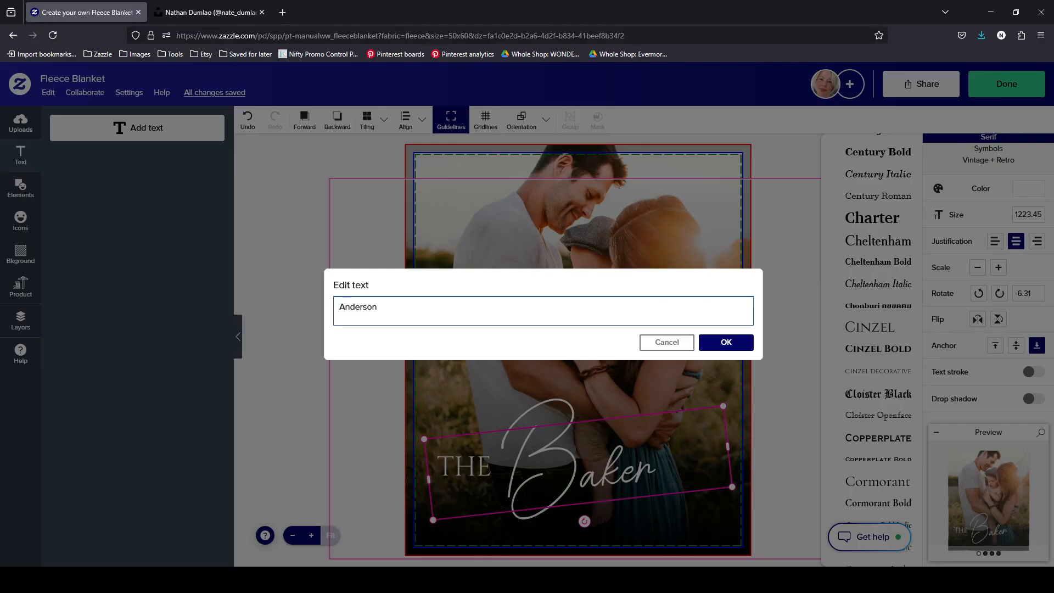
{"action": "type", "text": "erson"}
{"action": "left_click", "coordinate": [727, 344]}
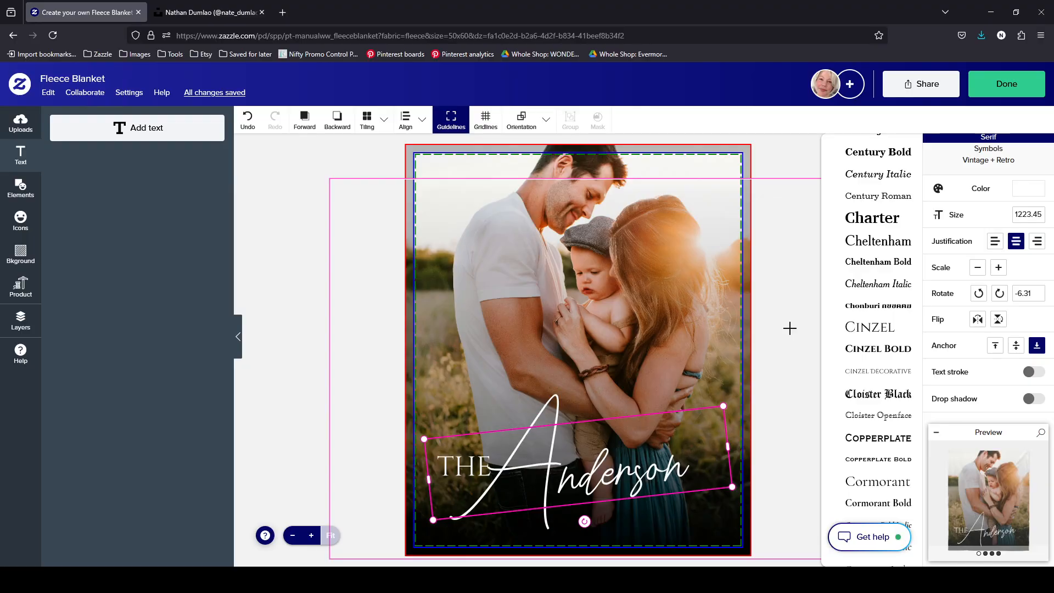
Move the THE text up so it sits above the long entry stroke of the surname's initial
{"action": "left_click", "coordinate": [354, 441]}
{"action": "left_click", "coordinate": [478, 467]}
{"action": "left_click_drag", "start_coordinate": [484, 464], "coordinate": [497, 433]}
Replace the script surname with a sample surname beginning with S and compare its spacing with THE
{"action": "left_click", "coordinate": [628, 471]}
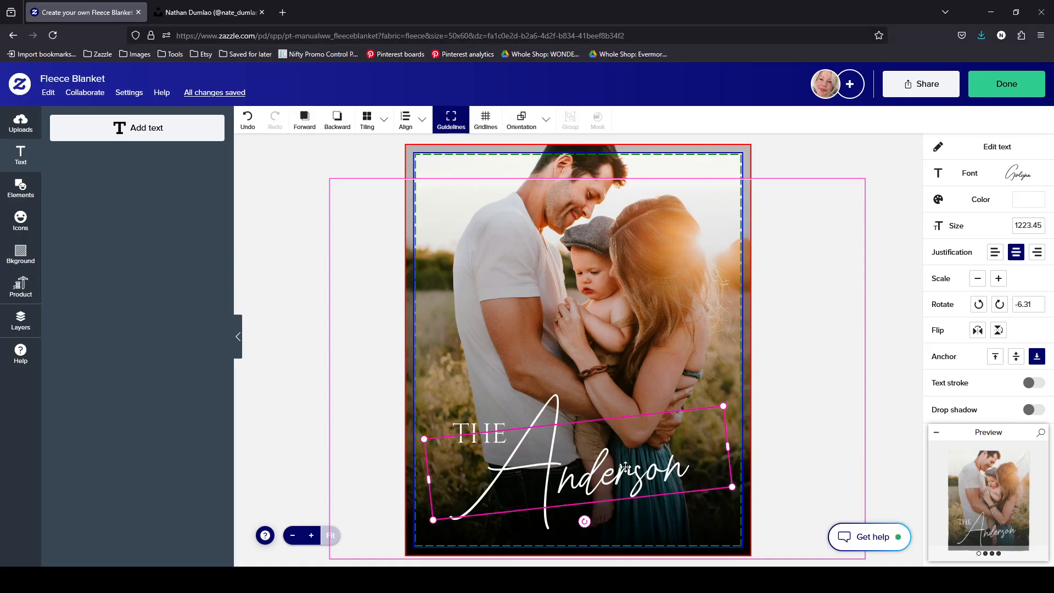
{"action": "left_click", "coordinate": [628, 471]}
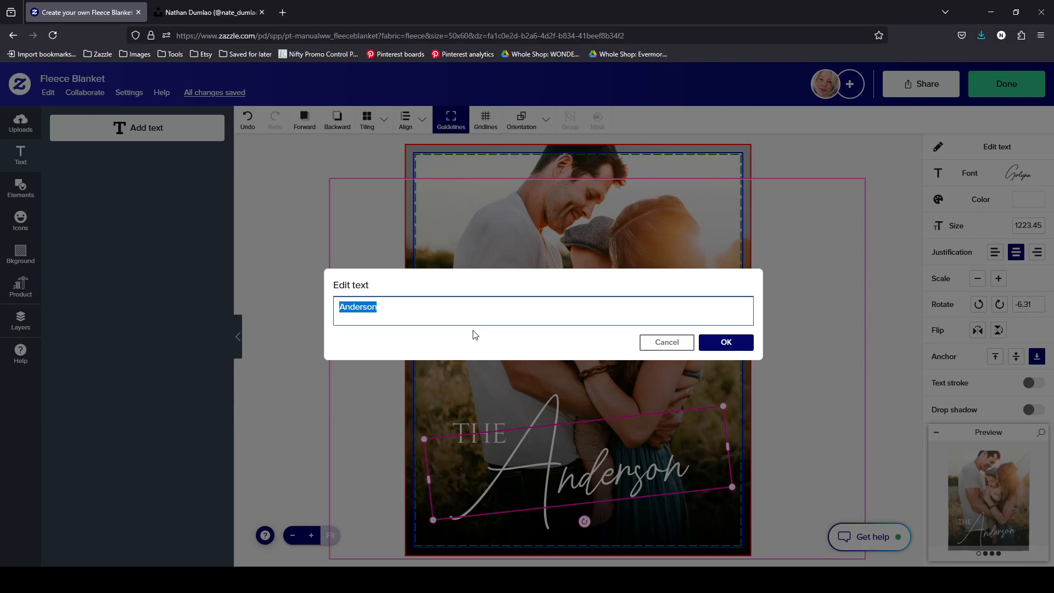
{"action": "type", "text": "Smith"}
{"action": "left_click", "coordinate": [726, 342]}
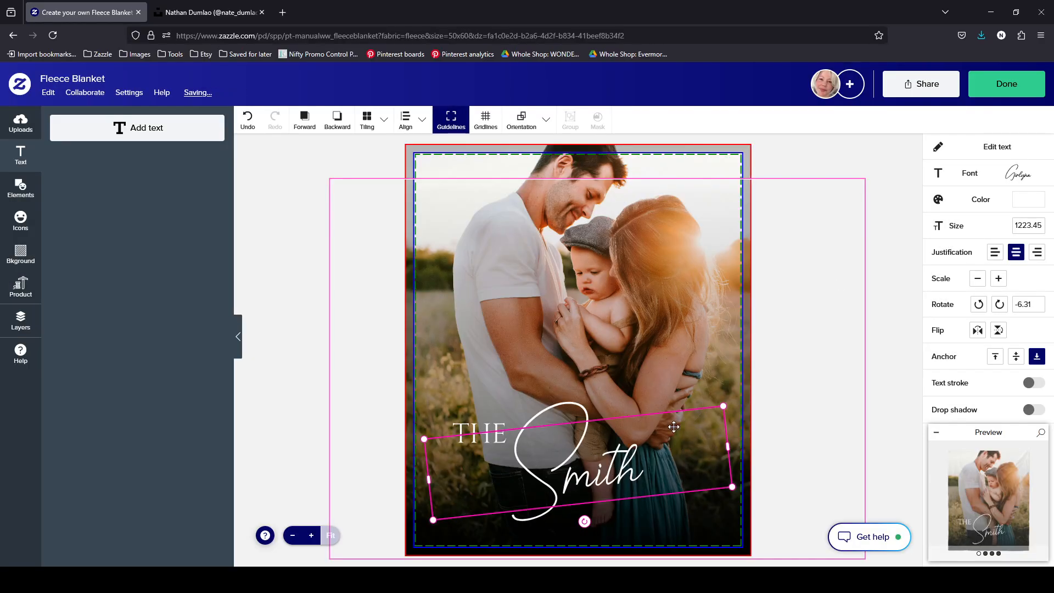
{"action": "left_click", "coordinate": [477, 426]}
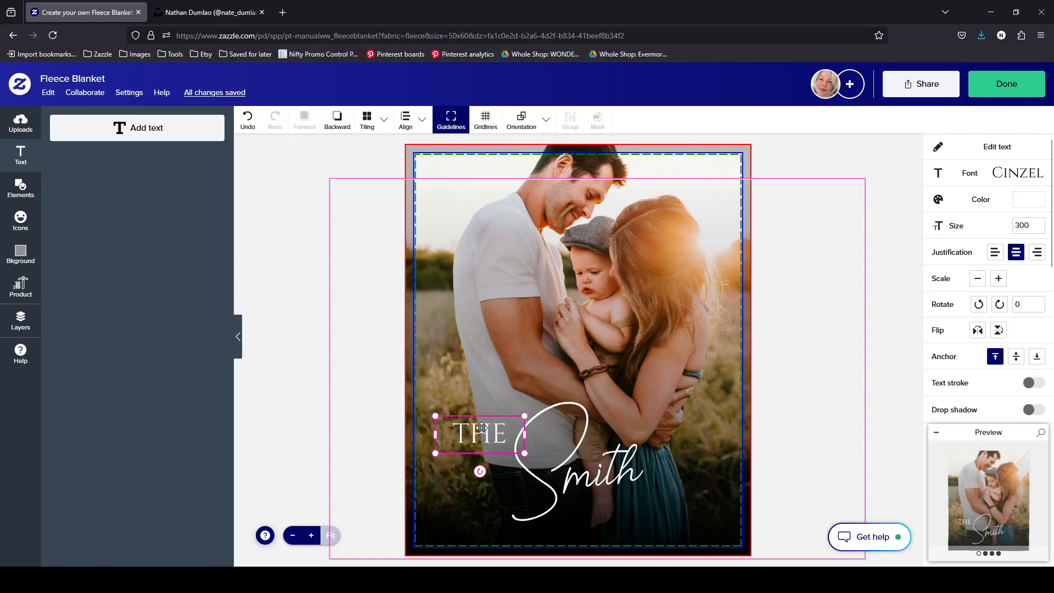
{"action": "left_click", "coordinate": [563, 471]}
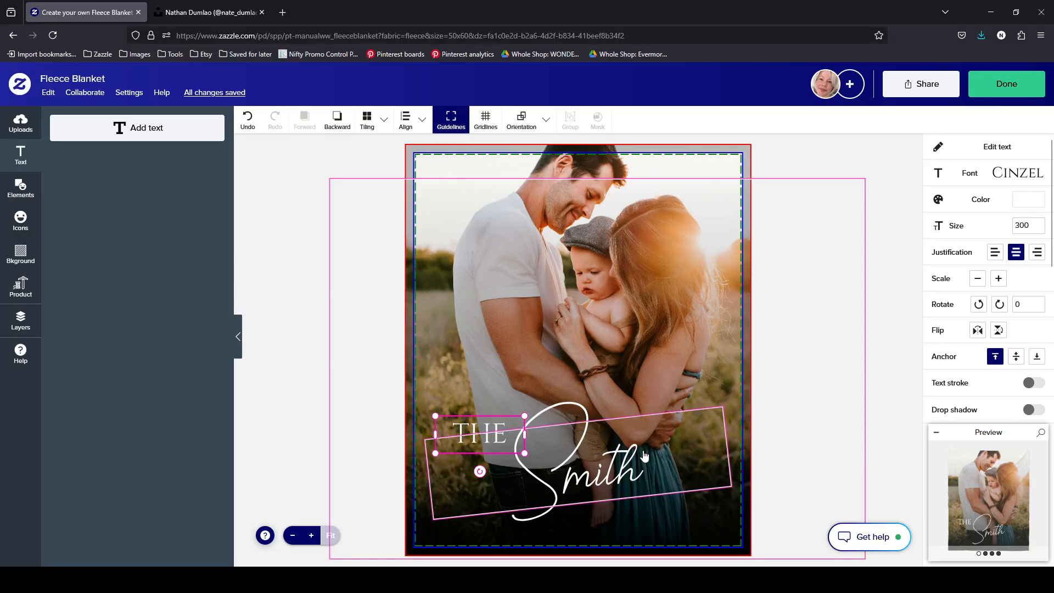
{"action": "left_click", "coordinate": [504, 428]}
Test the script text with a three-letter sample name beginning with B beside THE
{"action": "double_click", "coordinate": [600, 447]}
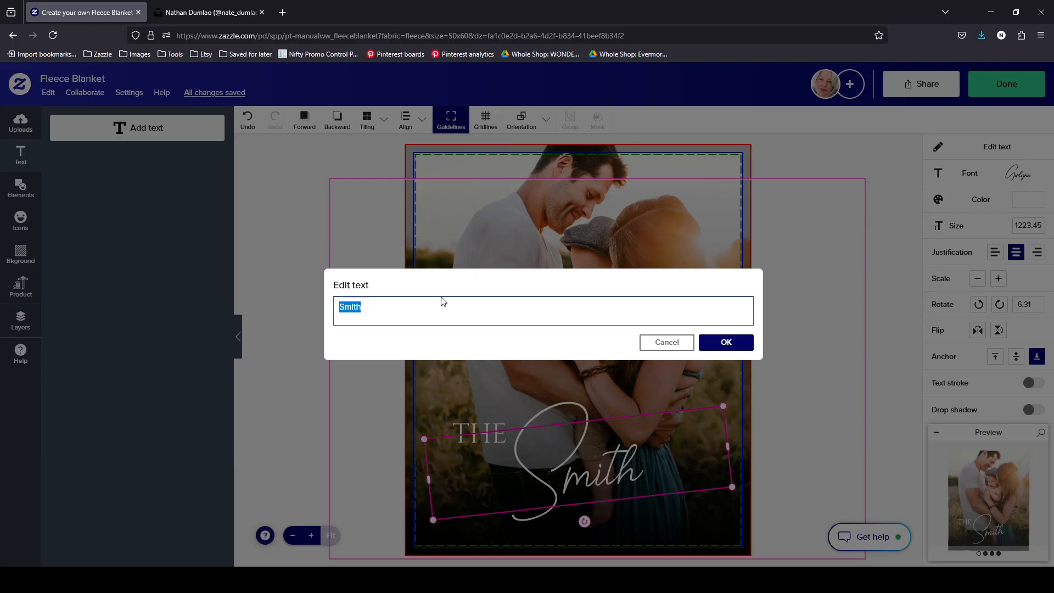
{"action": "type", "text": "Ben"}
{"action": "left_click", "coordinate": [713, 343]}
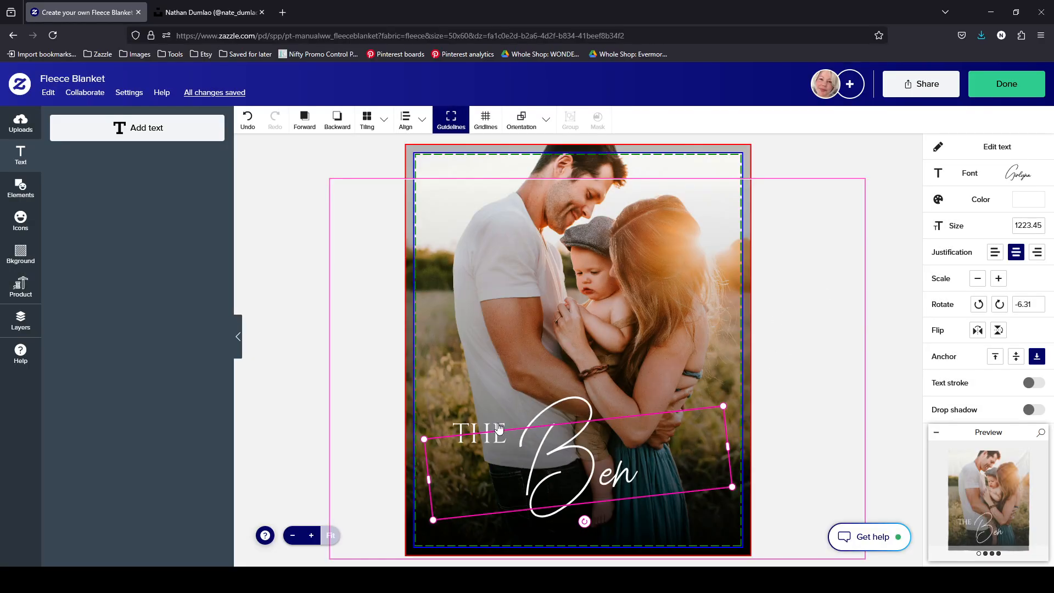
{"action": "left_click", "coordinate": [480, 431]}
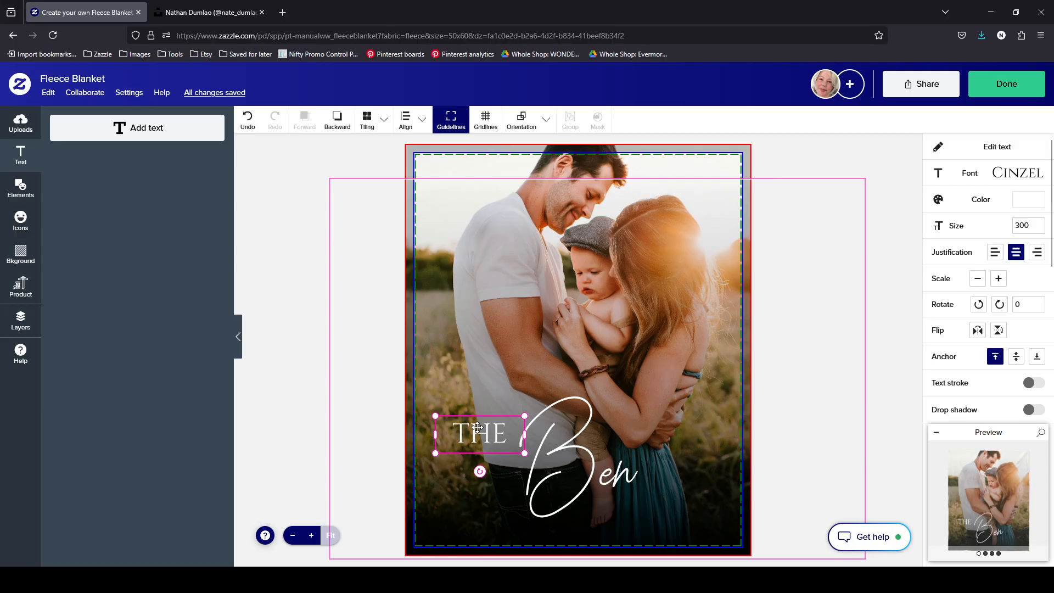
Replace the script name with a long plural sample surname beginning with H and check it in the enlarged preview
{"action": "double_click", "coordinate": [565, 479]}
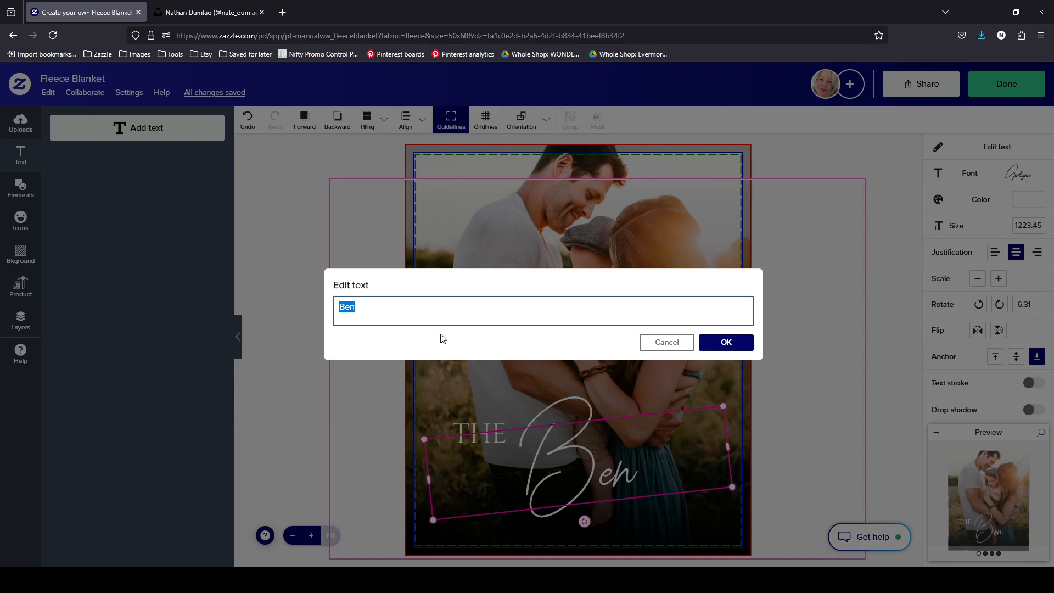
{"action": "type", "text": "H"}
{"action": "key", "text": "BackSpace"}
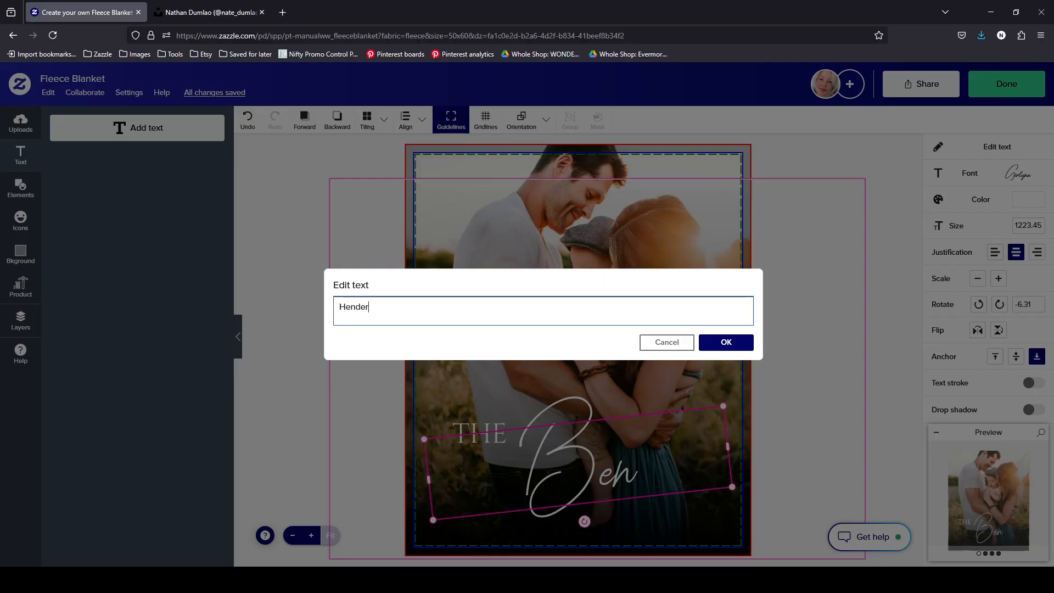
{"action": "type", "text": "endersons"}
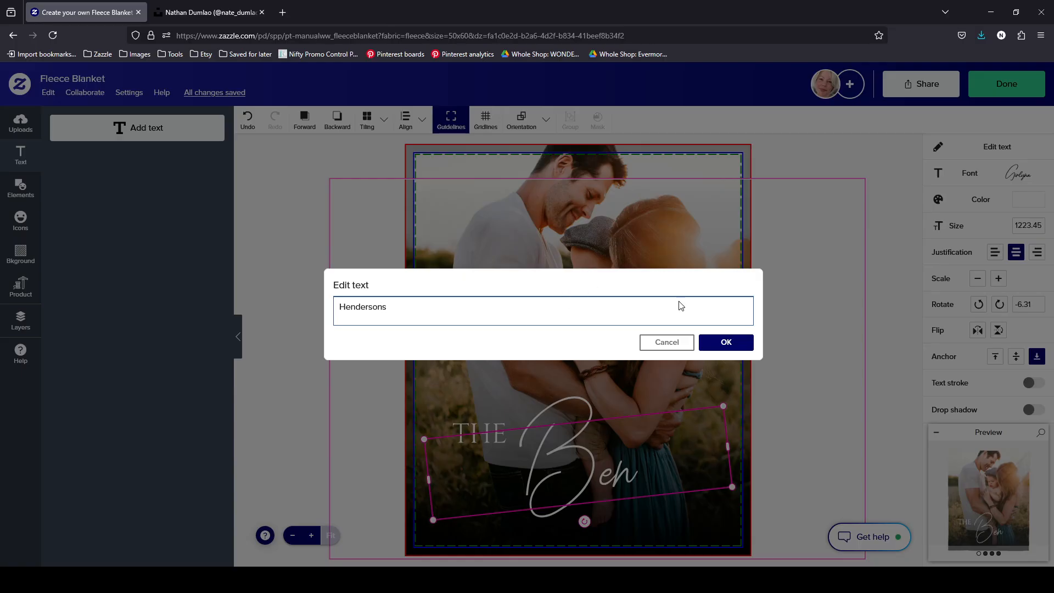
{"action": "left_click", "coordinate": [733, 343]}
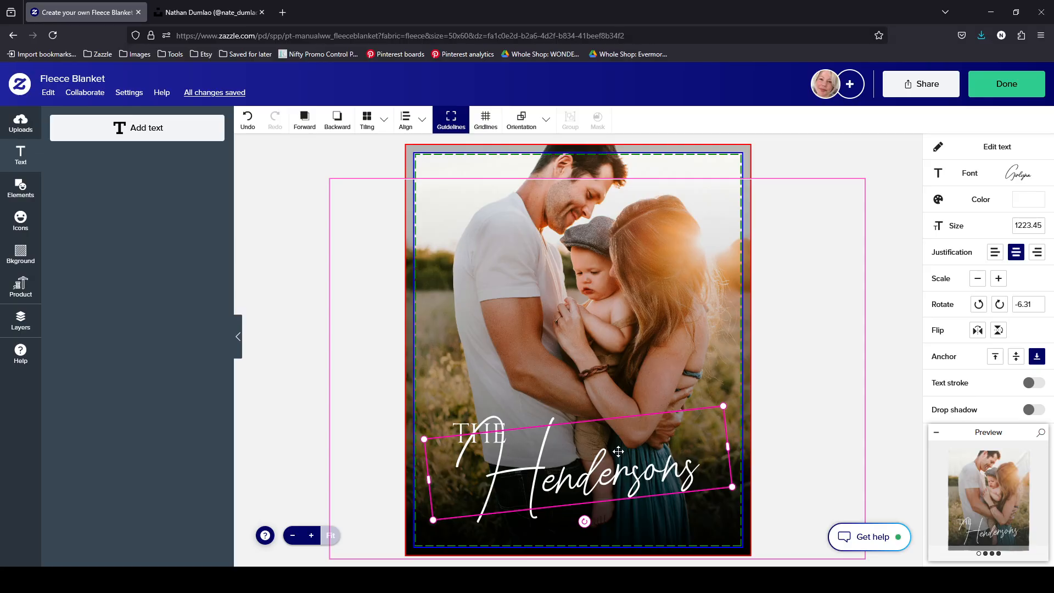
{"action": "left_click", "coordinate": [996, 473]}
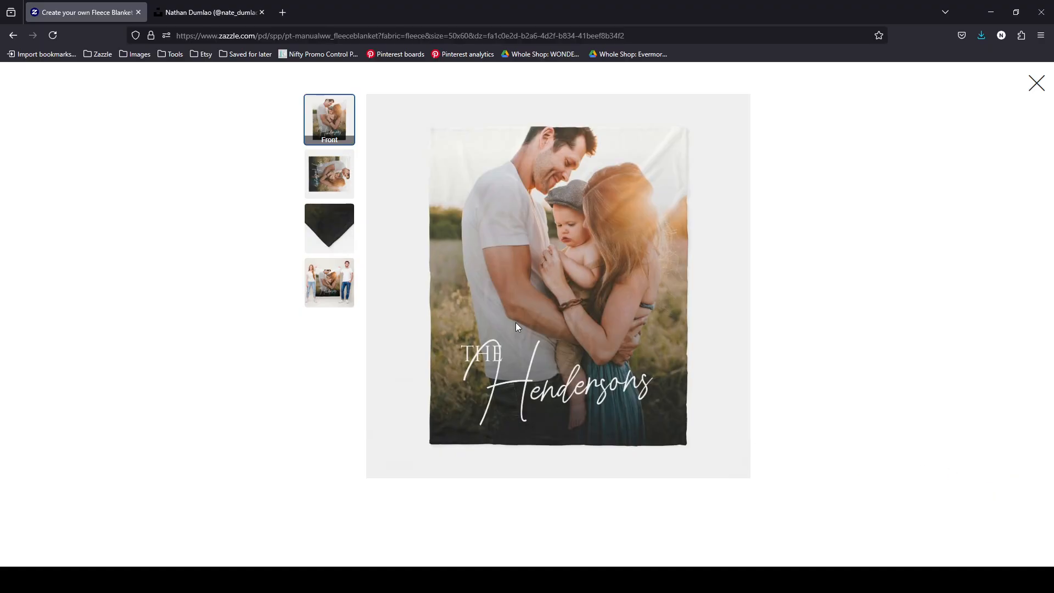
{"action": "left_click", "coordinate": [1035, 84]}
Delete the THE text and change the script name back to the original sample surname beginning with B
{"action": "left_click_drag", "start_coordinate": [494, 428], "coordinate": [592, 380]}
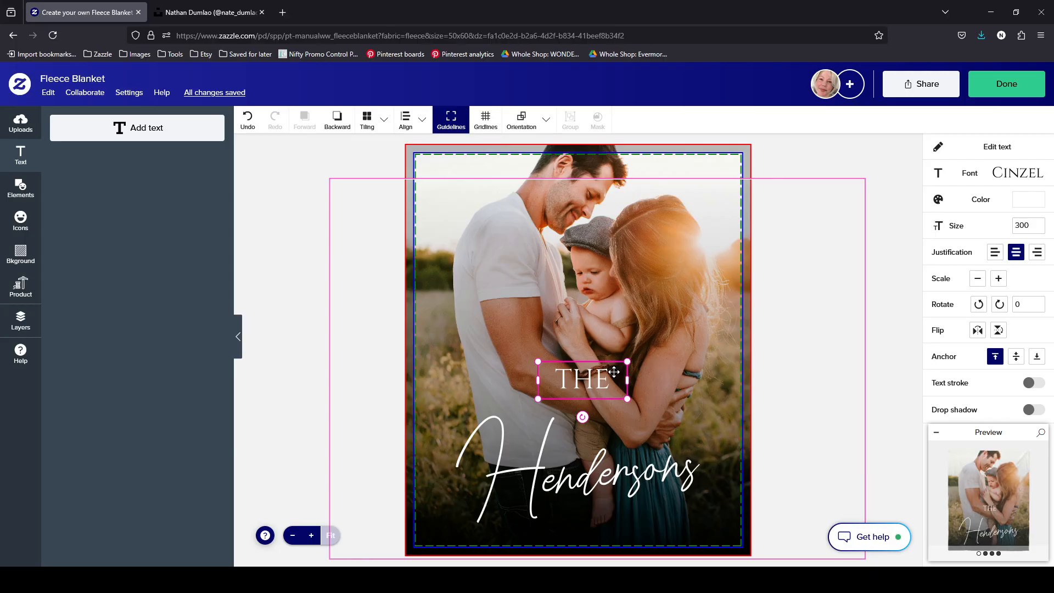
{"action": "key", "text": "Delete"}
{"action": "left_click", "coordinate": [598, 442]}
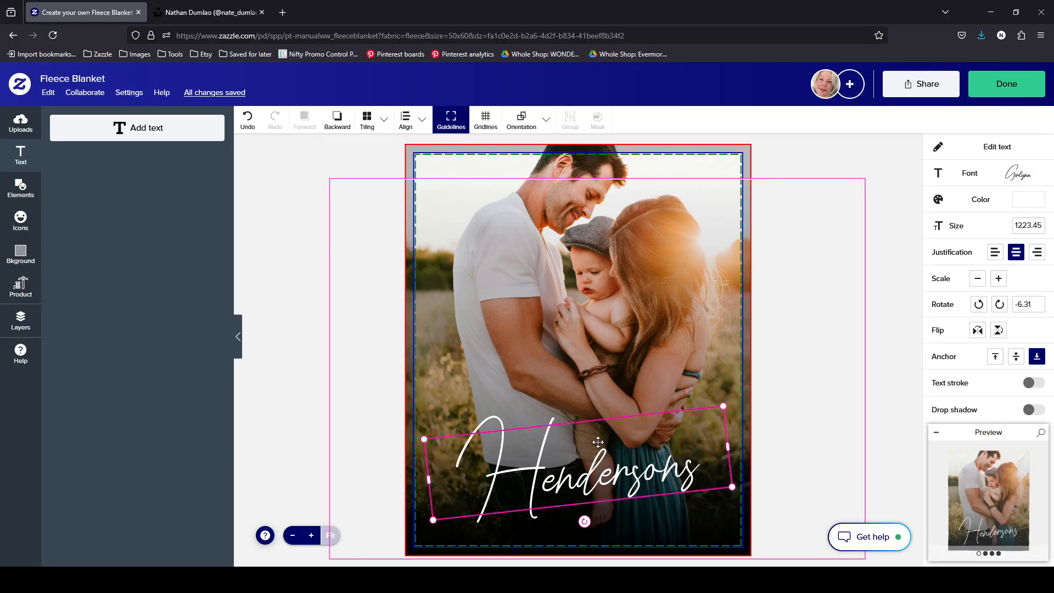
{"action": "double_click", "coordinate": [597, 442]}
{"action": "type", "text": "B"}
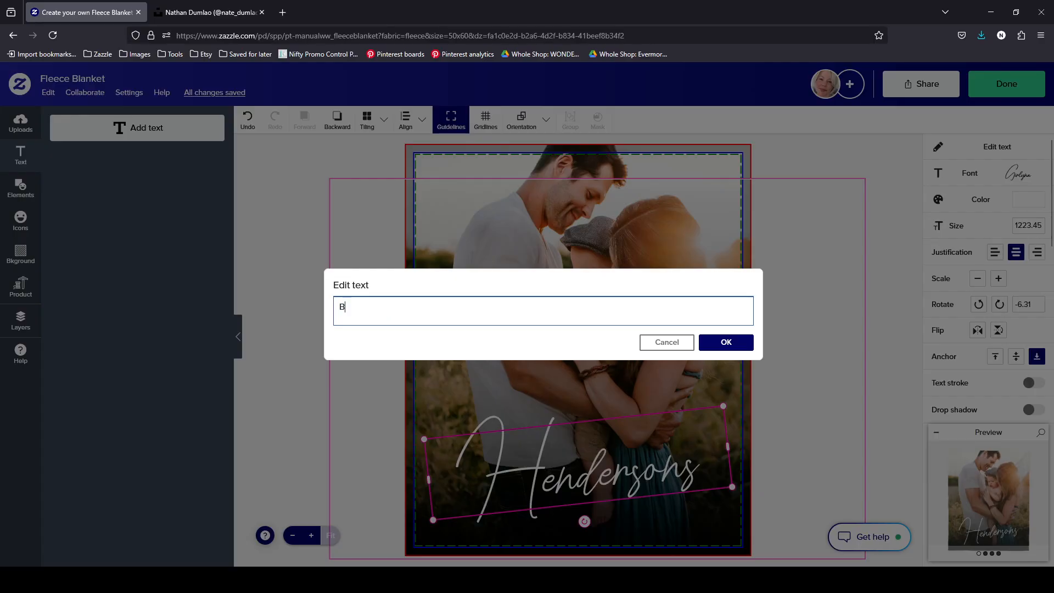
{"action": "type", "text": "aker"}
{"action": "left_click", "coordinate": [720, 342]}
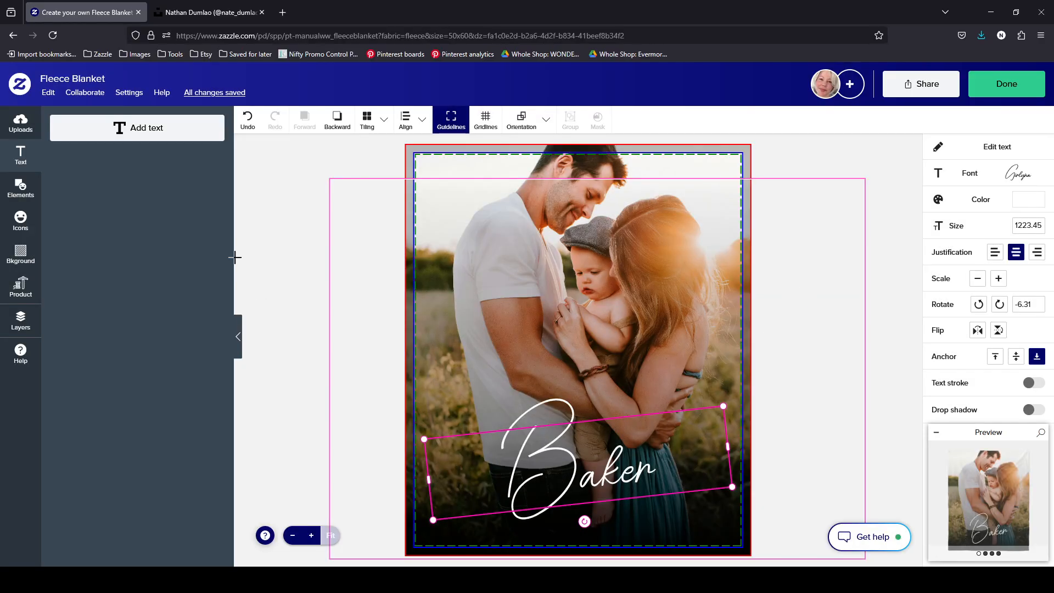
Add a new text object reading EST. 20XX to the blanket
{"action": "left_click", "coordinate": [188, 134]}
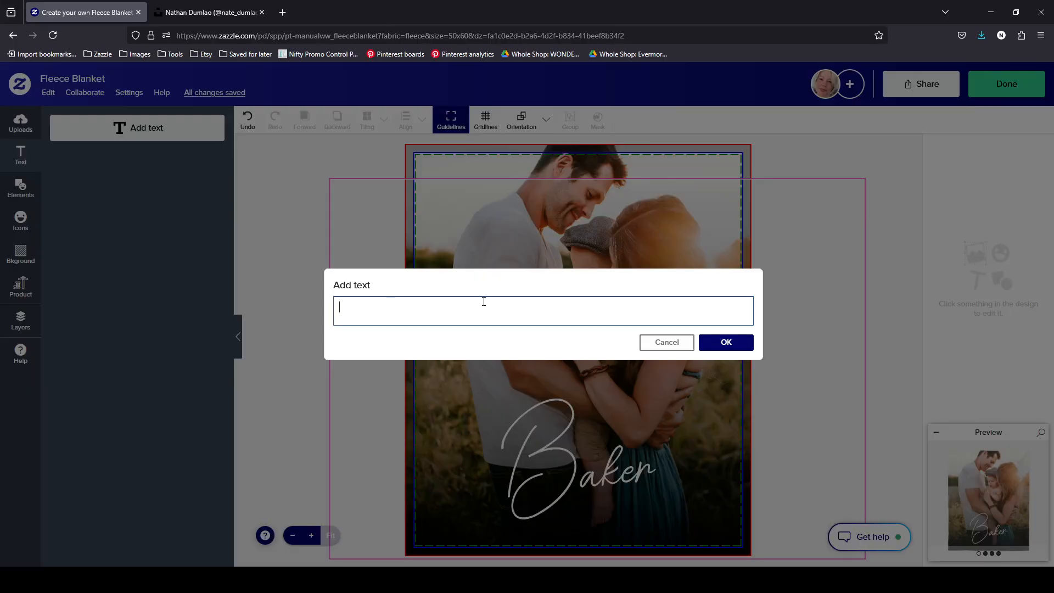
{"action": "type", "text": "EST. 20XX"}
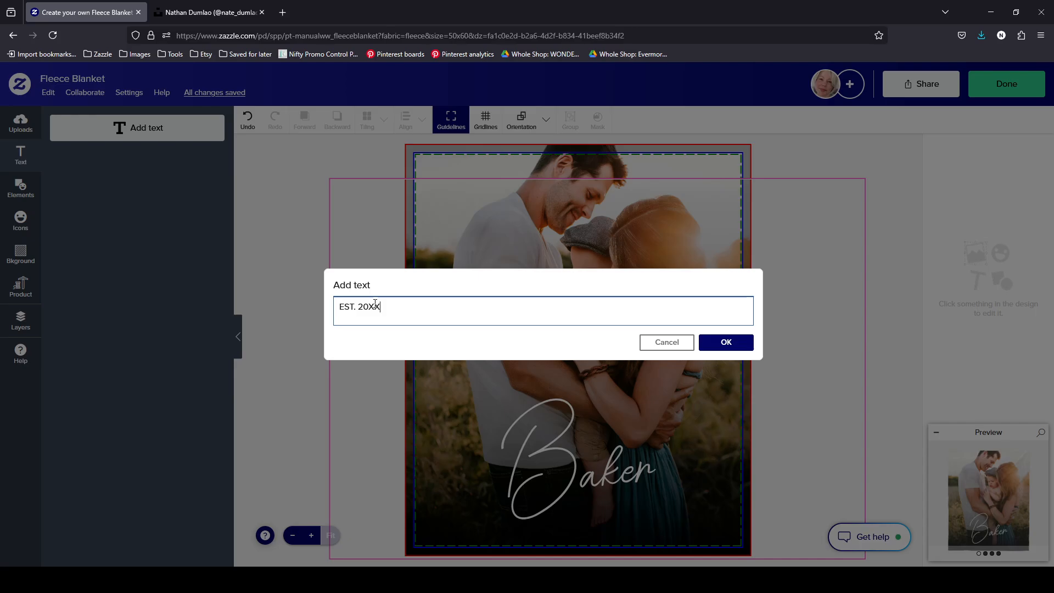
{"action": "left_click_drag", "start_coordinate": [371, 306], "coordinate": [438, 332]}
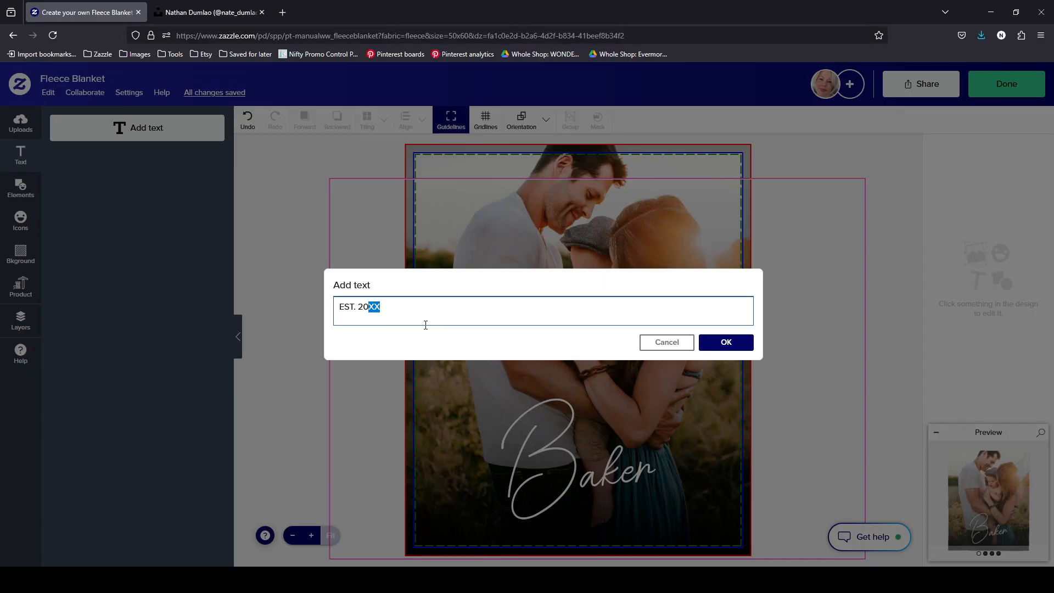
{"action": "left_click", "coordinate": [375, 307]}
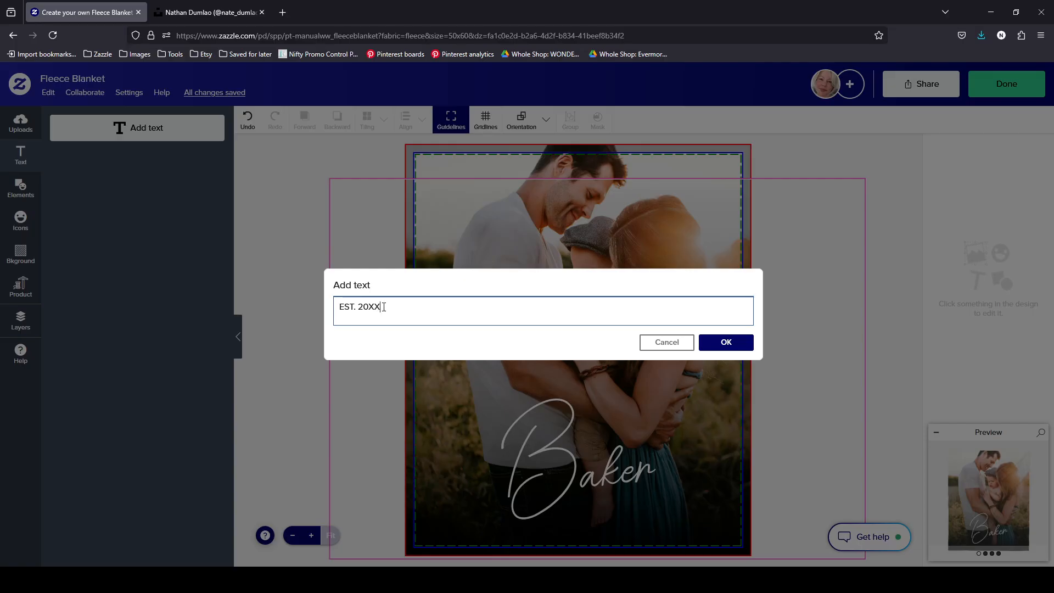
{"action": "left_click", "coordinate": [725, 342]}
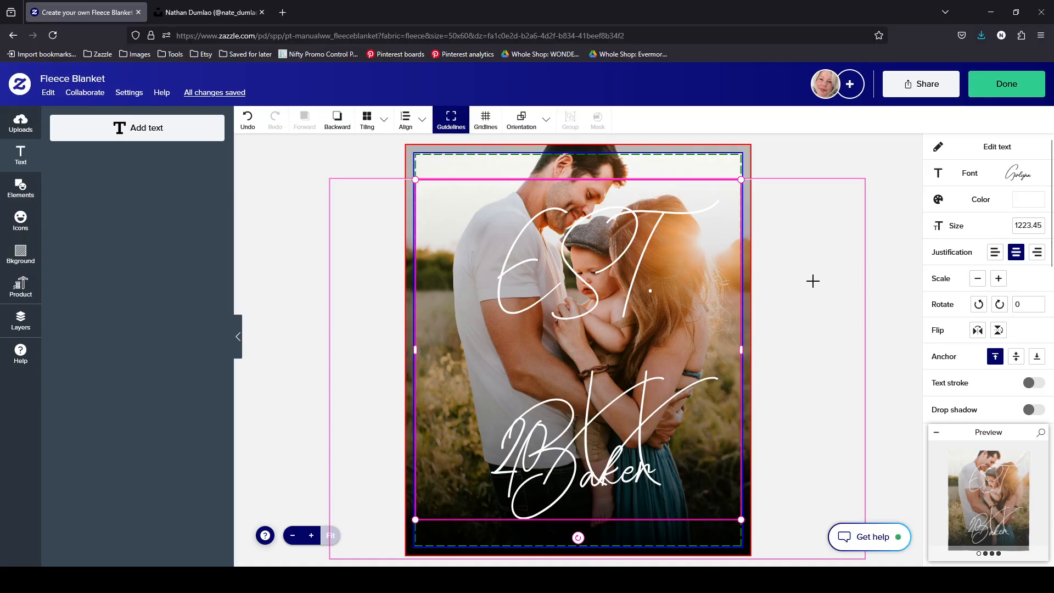
Set the EST. 20XX text to the Cinzel font from the serif fonts at size 300
{"action": "left_click", "coordinate": [1021, 174]}
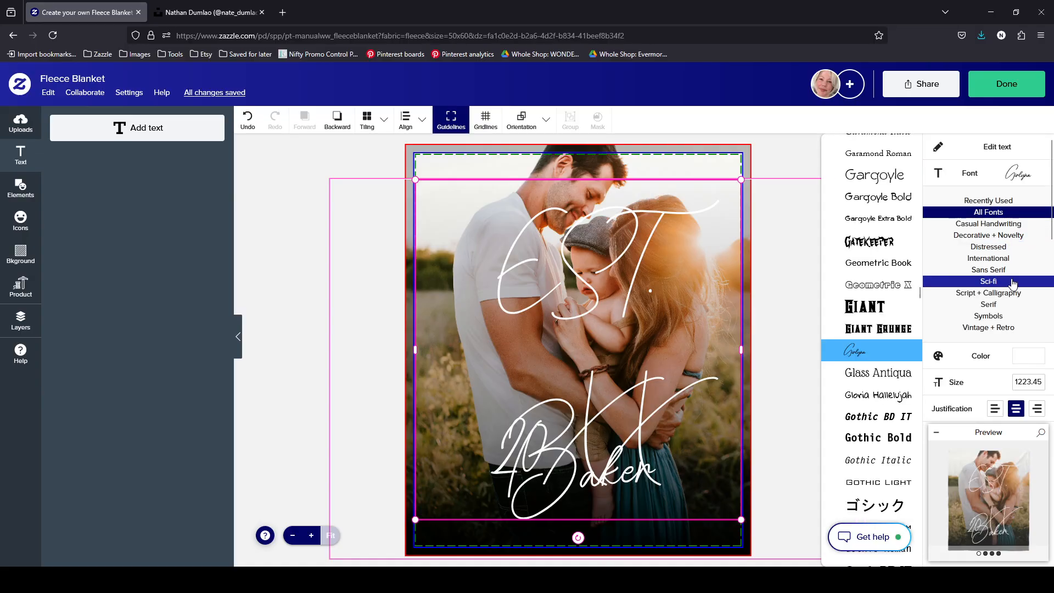
{"action": "left_click", "coordinate": [999, 304]}
{"action": "scroll", "coordinate": [895, 238], "scroll_direction": "down", "scroll_amount": 2}
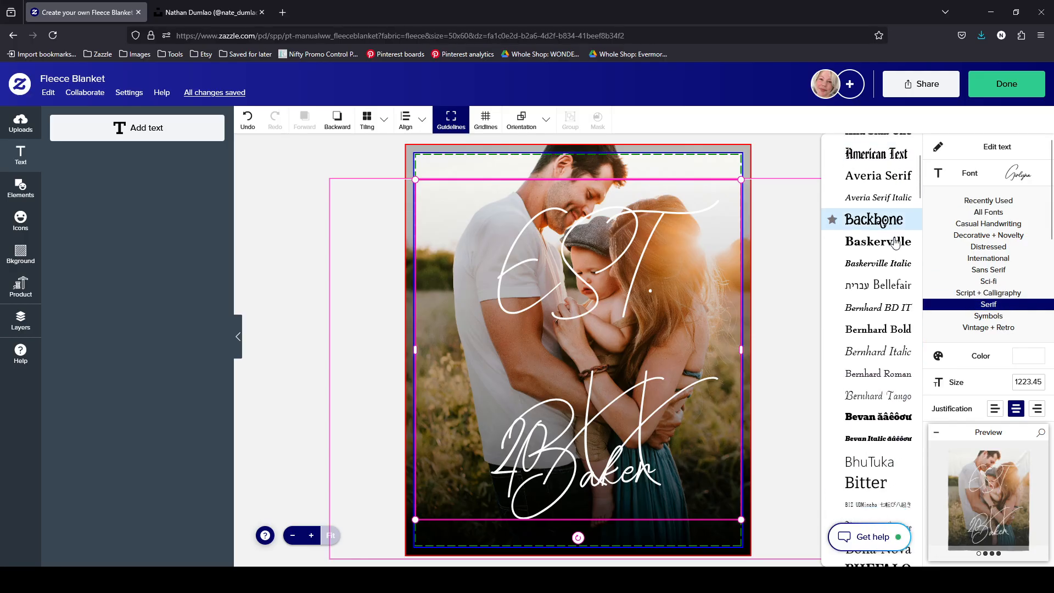
{"action": "scroll", "coordinate": [895, 240], "scroll_direction": "down", "scroll_amount": 10}
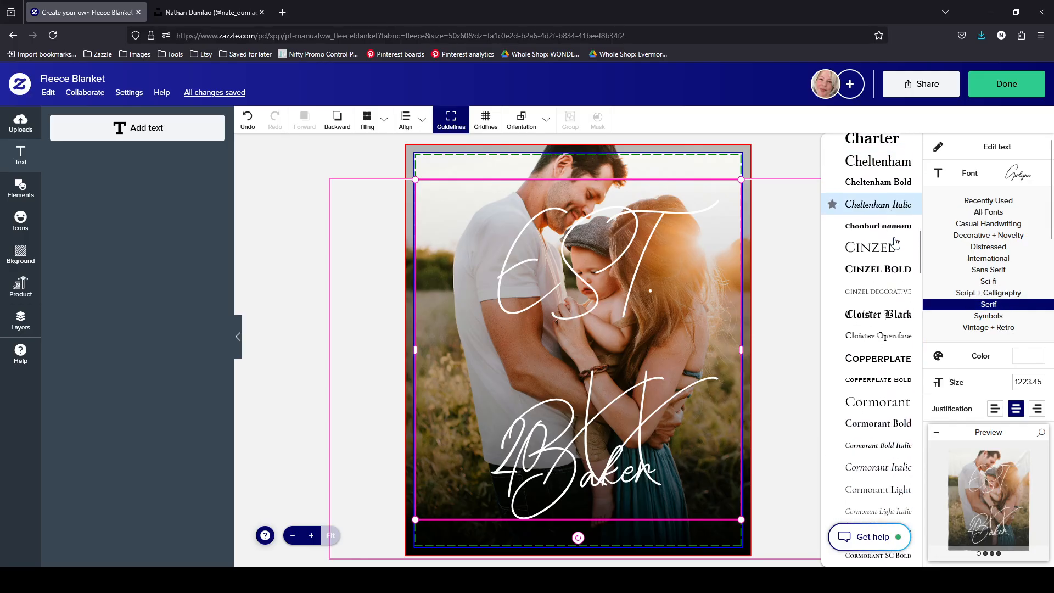
{"action": "scroll", "coordinate": [894, 242], "scroll_direction": "down", "scroll_amount": 3}
{"action": "scroll", "coordinate": [887, 228], "scroll_direction": "up", "scroll_amount": 3}
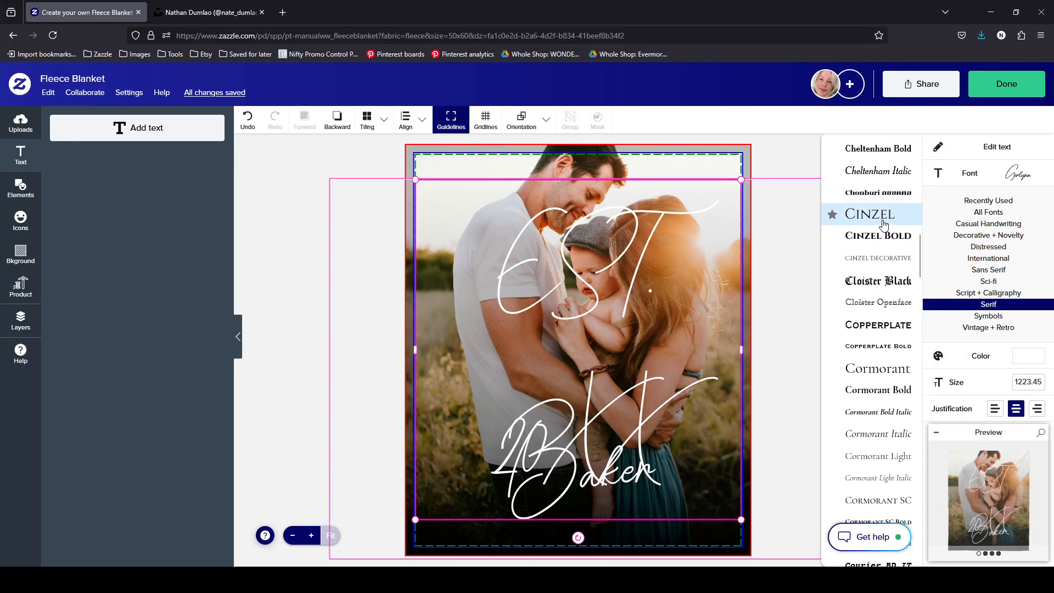
{"action": "left_click", "coordinate": [884, 225]}
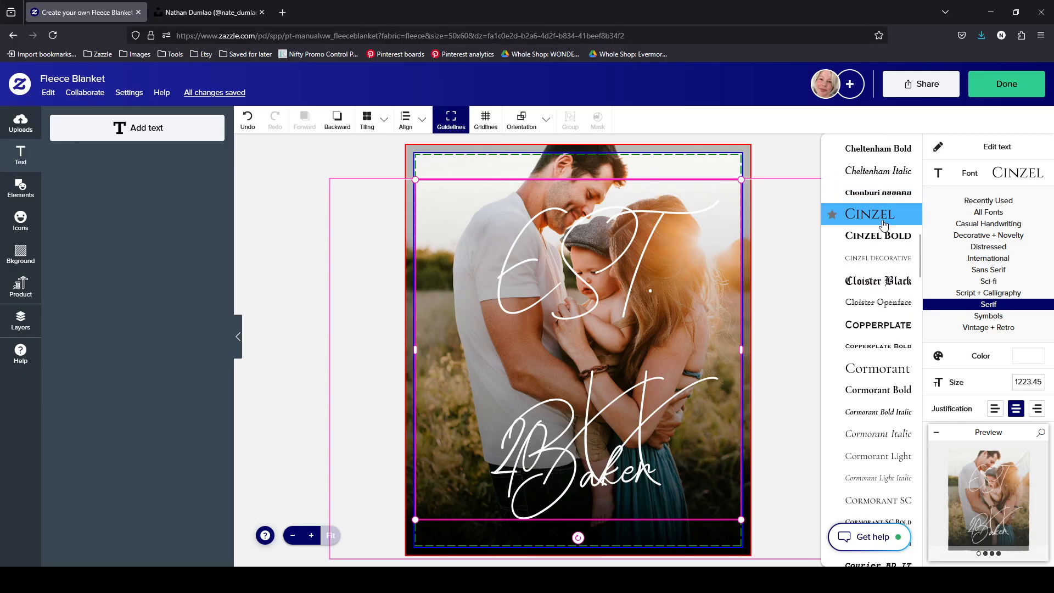
{"action": "double_click", "coordinate": [1022, 386]}
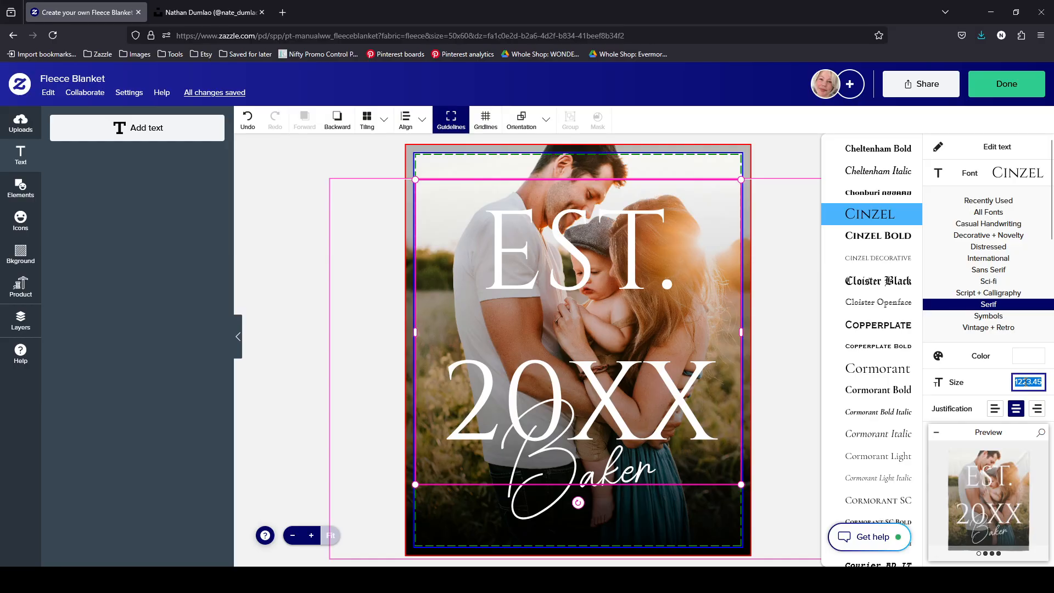
{"action": "type", "text": "300"}
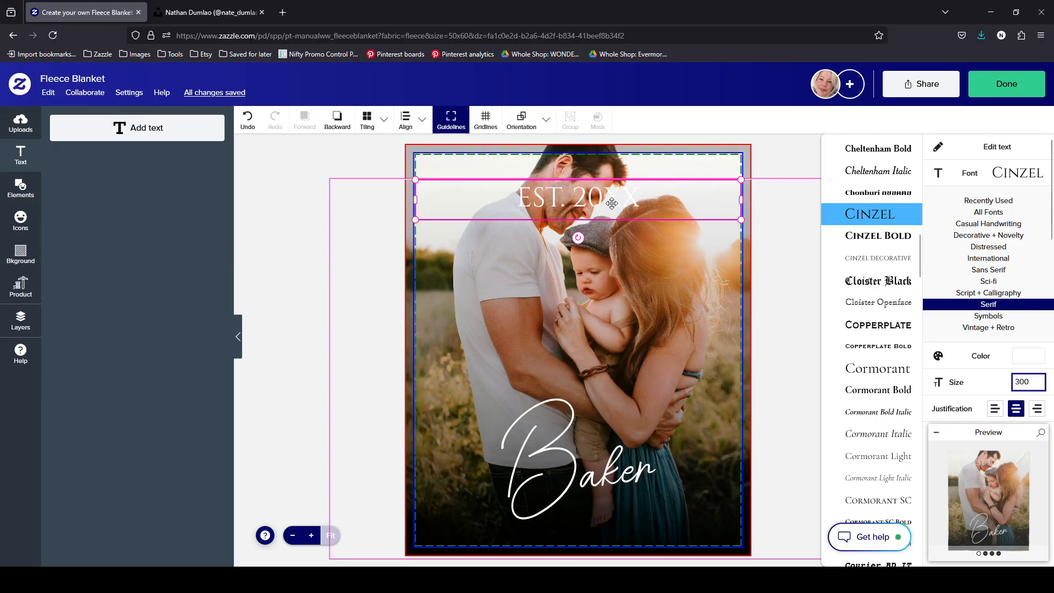
Move the EST. 20XX text beneath the script name near the blanket's lower edge and narrow its text box from the left side
{"action": "left_click_drag", "start_coordinate": [589, 192], "coordinate": [577, 441]}
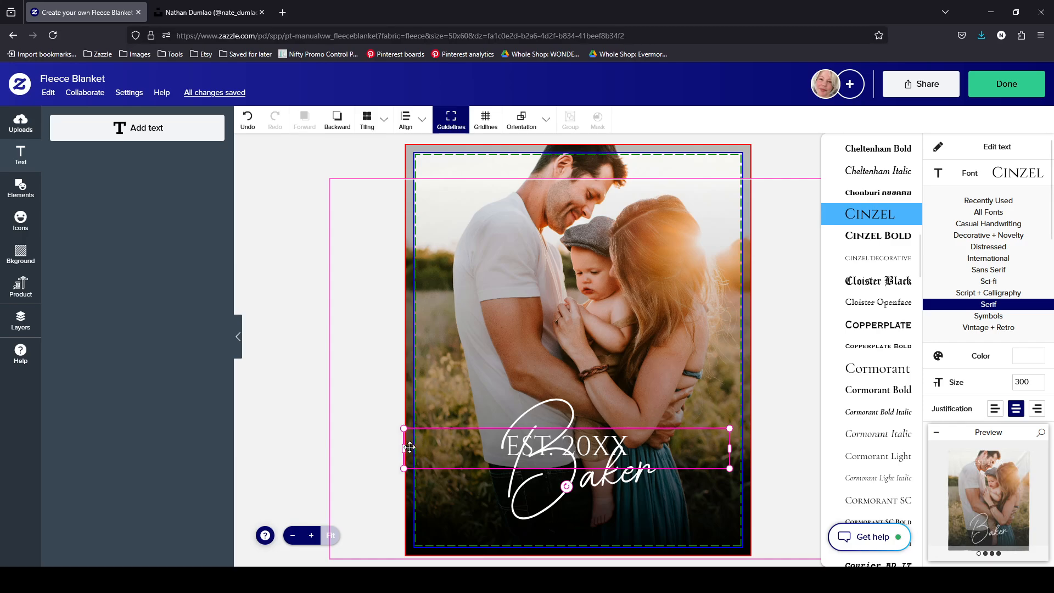
{"action": "left_click_drag", "start_coordinate": [404, 448], "coordinate": [497, 447]}
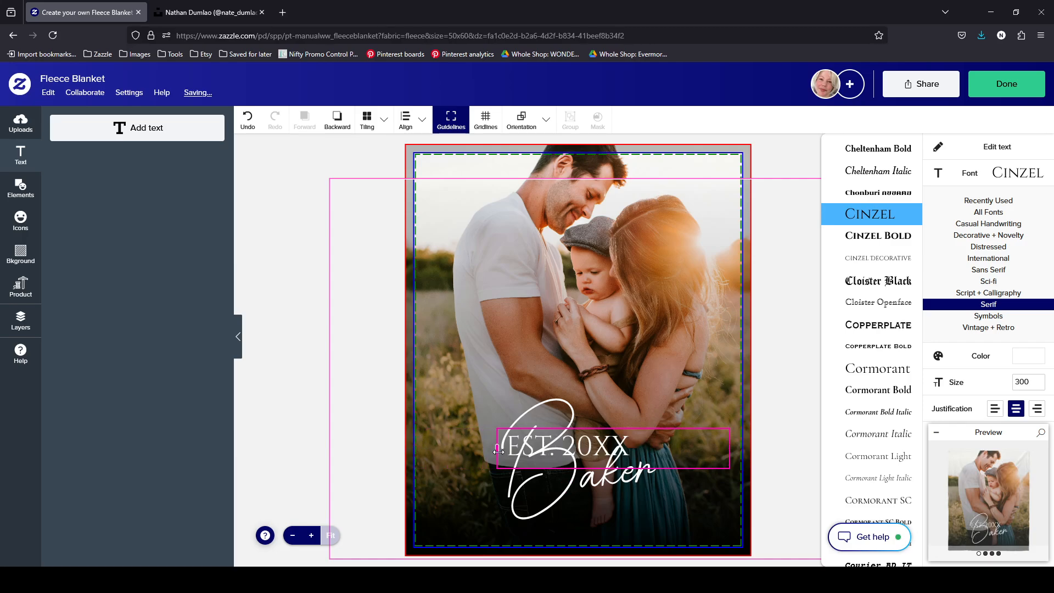
{"action": "left_click_drag", "start_coordinate": [646, 443], "coordinate": [655, 500]}
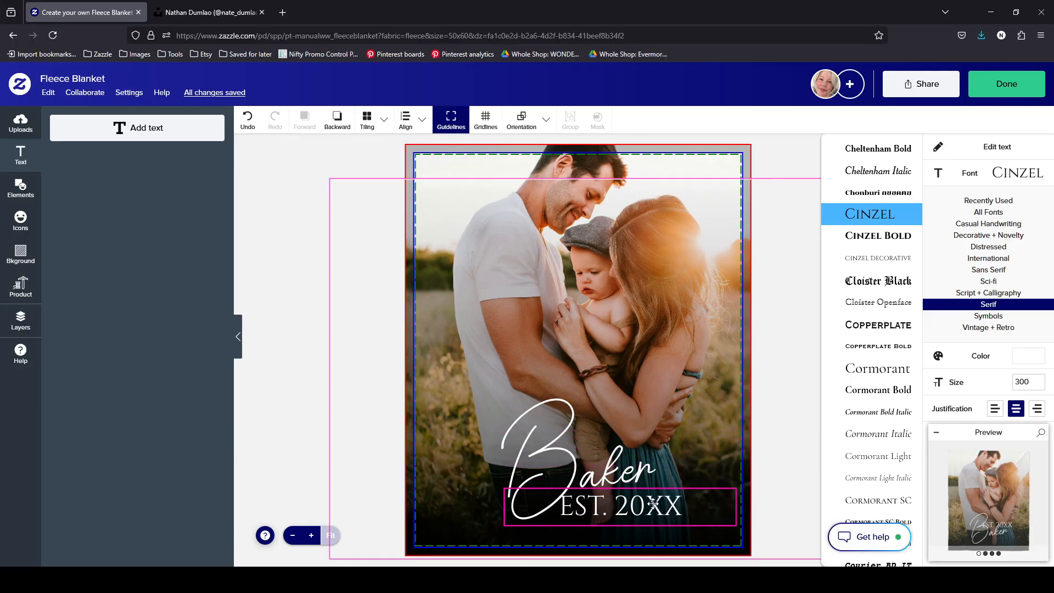
Set the EST. 20XX text size to 100 and shift it slightly lower beneath the script name
{"action": "scroll", "coordinate": [1041, 252], "scroll_direction": "down", "scroll_amount": 2}
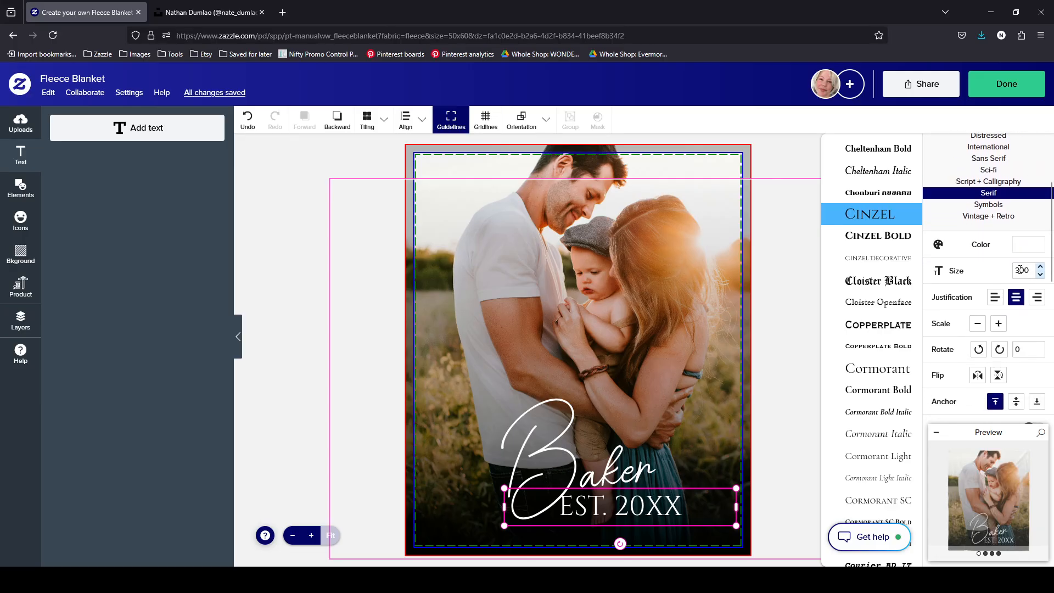
{"action": "left_click_drag", "start_coordinate": [1020, 270], "coordinate": [995, 274]}
{"action": "type", "text": "1"}
{"action": "key", "text": "Tab"}
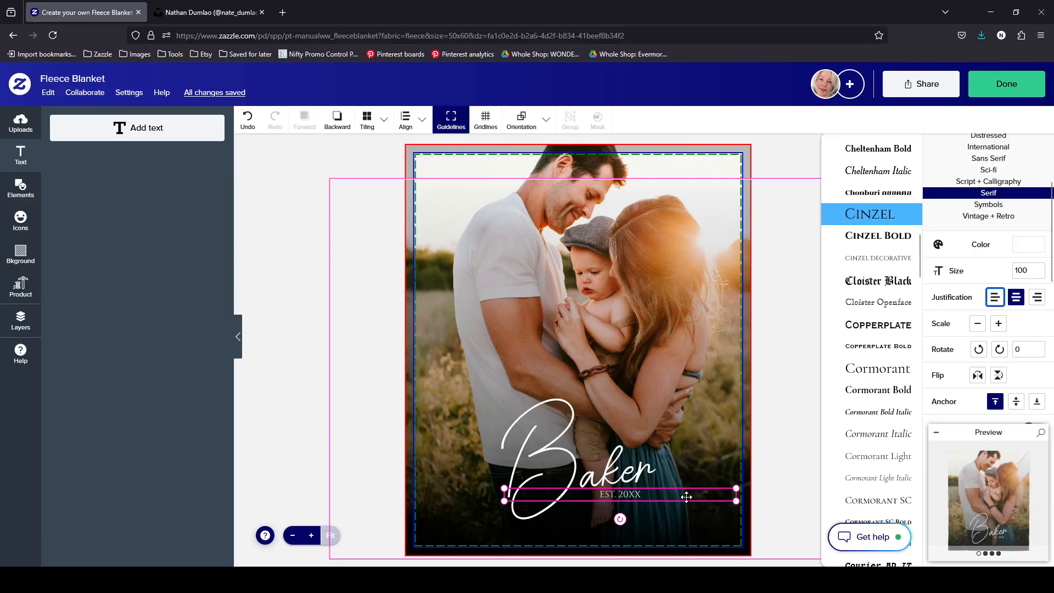
{"action": "left_click_drag", "start_coordinate": [686, 497], "coordinate": [692, 506]}
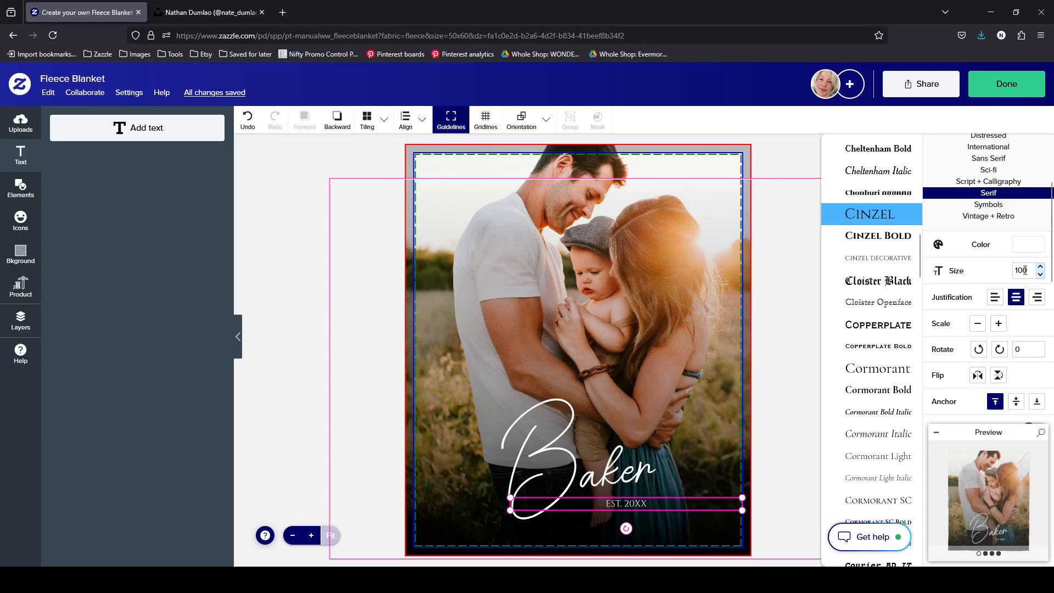
Set the EST. 20XX text size to 200 and narrow its text box further from the left side
{"action": "left_click_drag", "start_coordinate": [1019, 269], "coordinate": [1005, 280]}
{"action": "type", "text": "2"}
{"action": "key", "text": "Tab"}
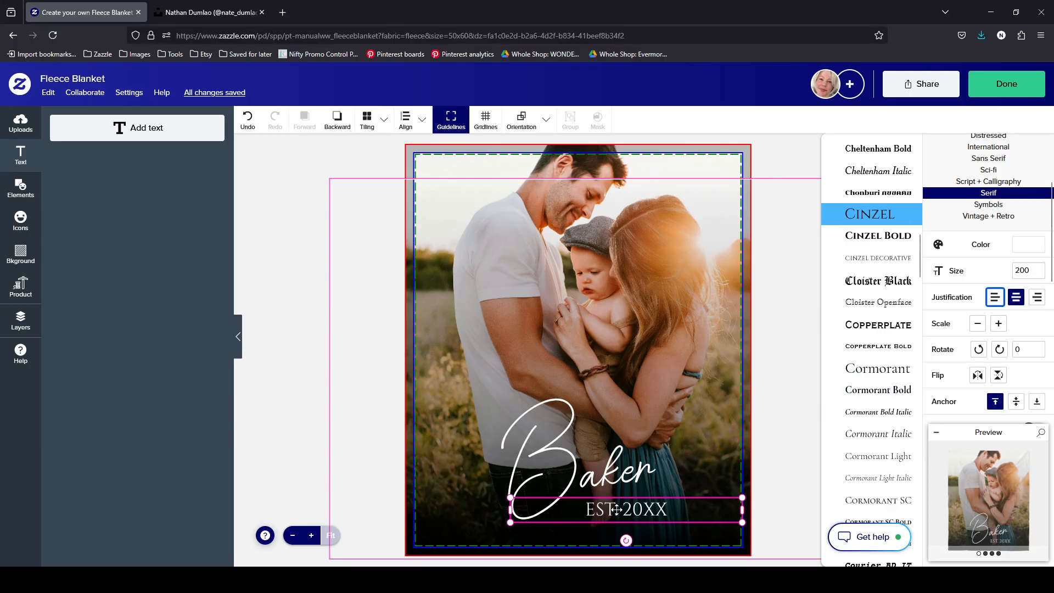
{"action": "left_click_drag", "start_coordinate": [510, 509], "coordinate": [584, 509]}
Set the EST. 20XX text size to 150
{"action": "left_click", "coordinate": [1025, 270]}
{"action": "left_click_drag", "start_coordinate": [1025, 270], "coordinate": [1003, 276]}
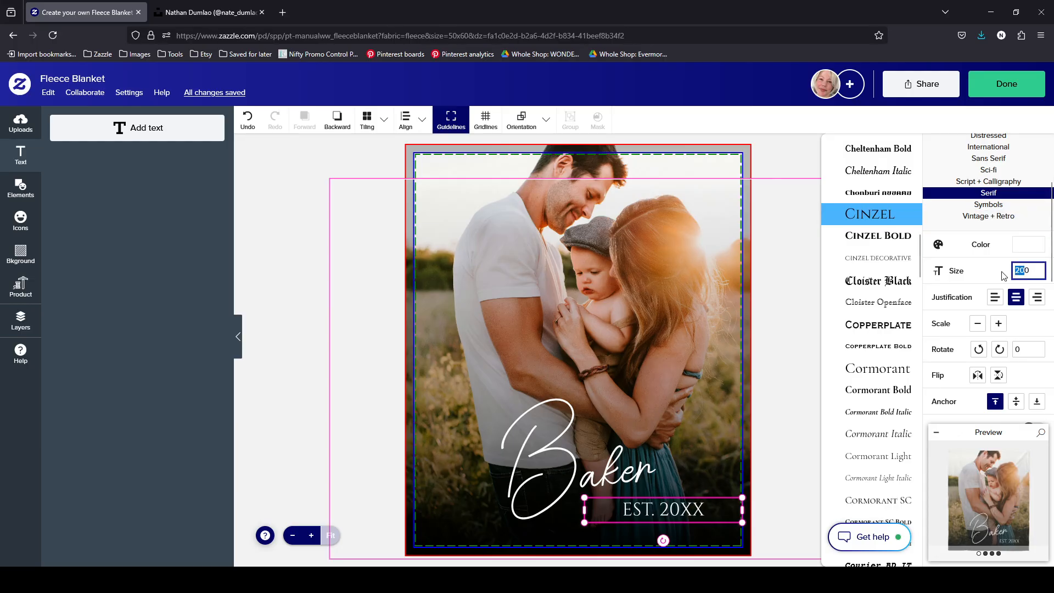
{"action": "type", "text": "150"}
{"action": "key", "text": "Return"}
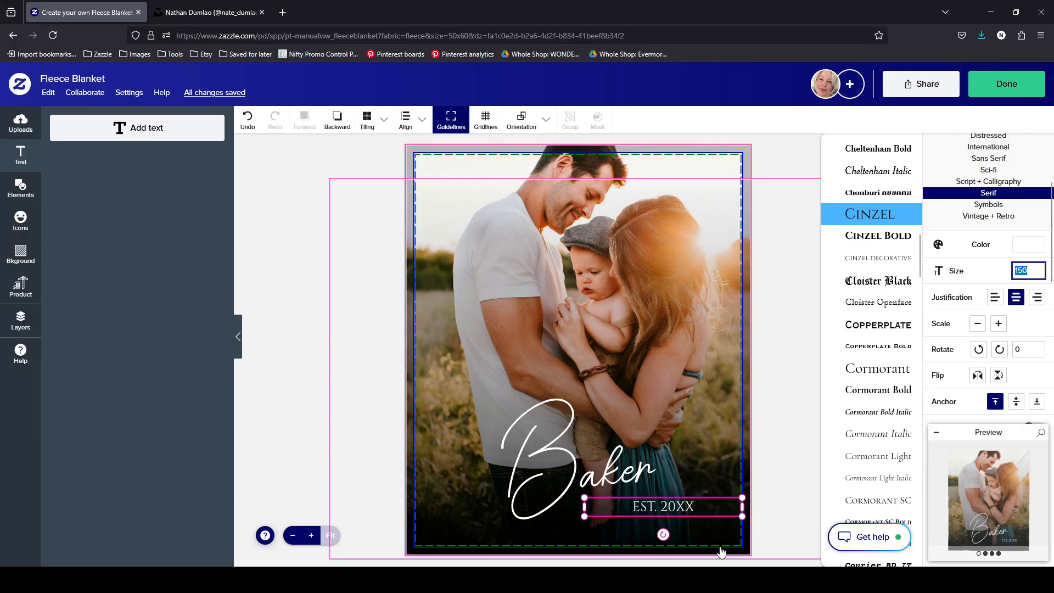
Left-justify the EST. 20XX text and position it just under the lowercase letters of the script name
{"action": "left_click_drag", "start_coordinate": [691, 502], "coordinate": [678, 502]}
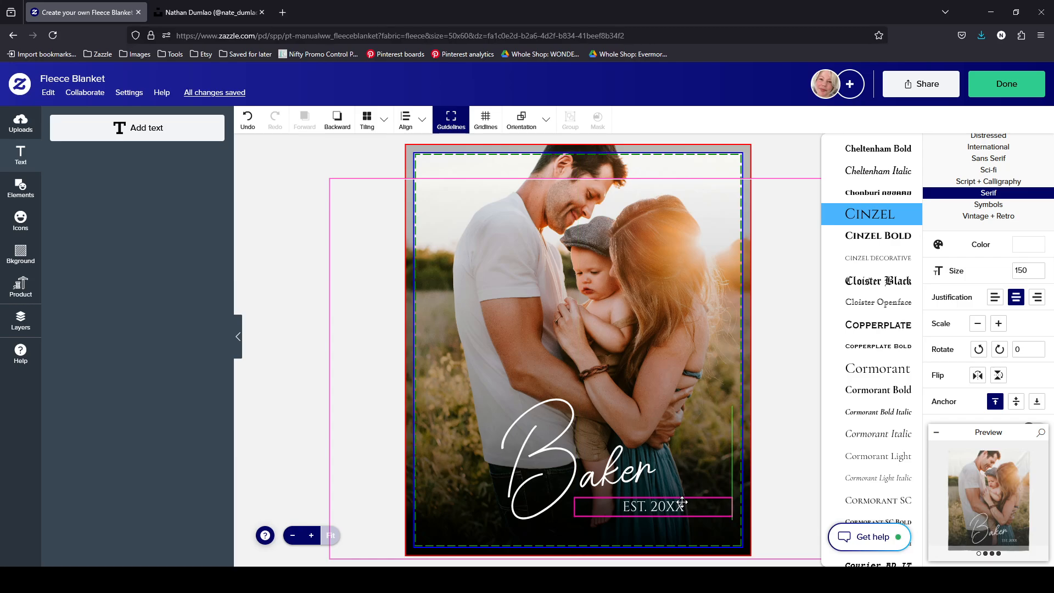
{"action": "left_click", "coordinate": [997, 299]}
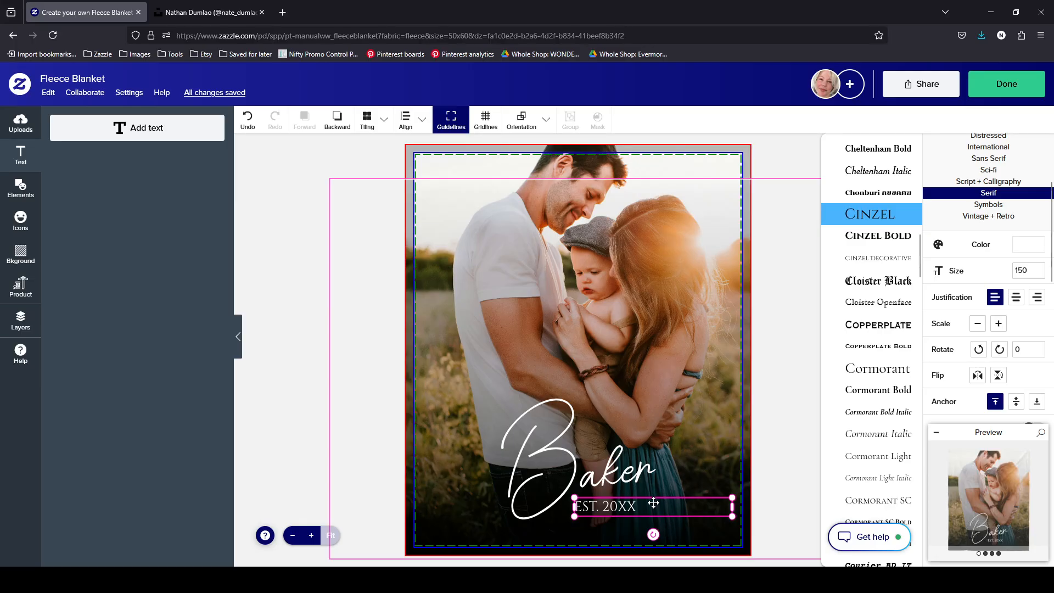
{"action": "mouse_move", "coordinate": [653, 503]}
{"action": "left_mouse_down"}
{"action": "mouse_move", "coordinate": [664, 508]}
{"action": "mouse_move", "coordinate": [654, 505]}
{"action": "left_mouse_up"}
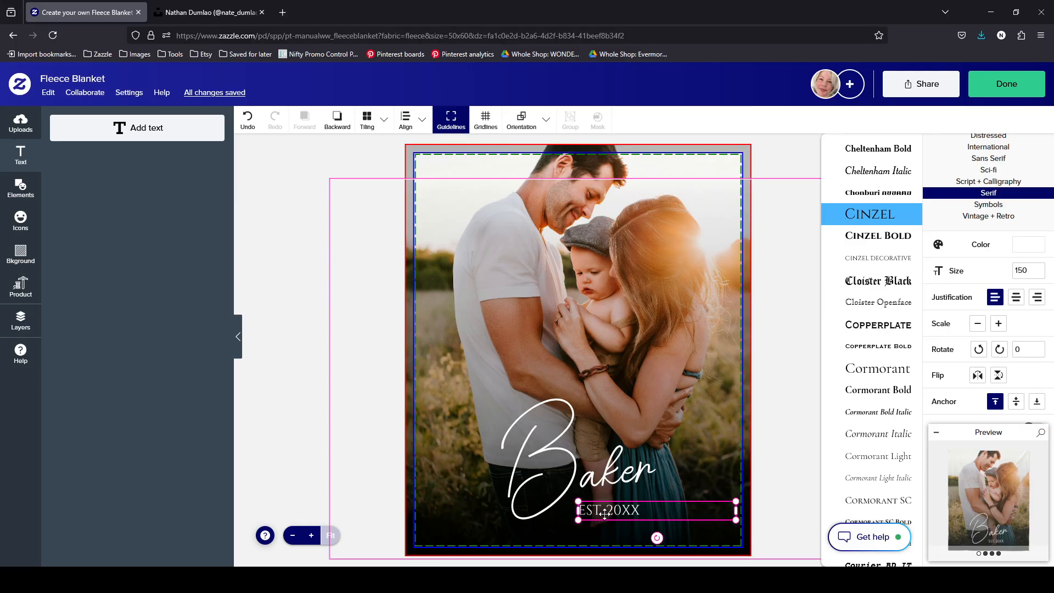
{"action": "left_click_drag", "start_coordinate": [605, 513], "coordinate": [606, 514]}
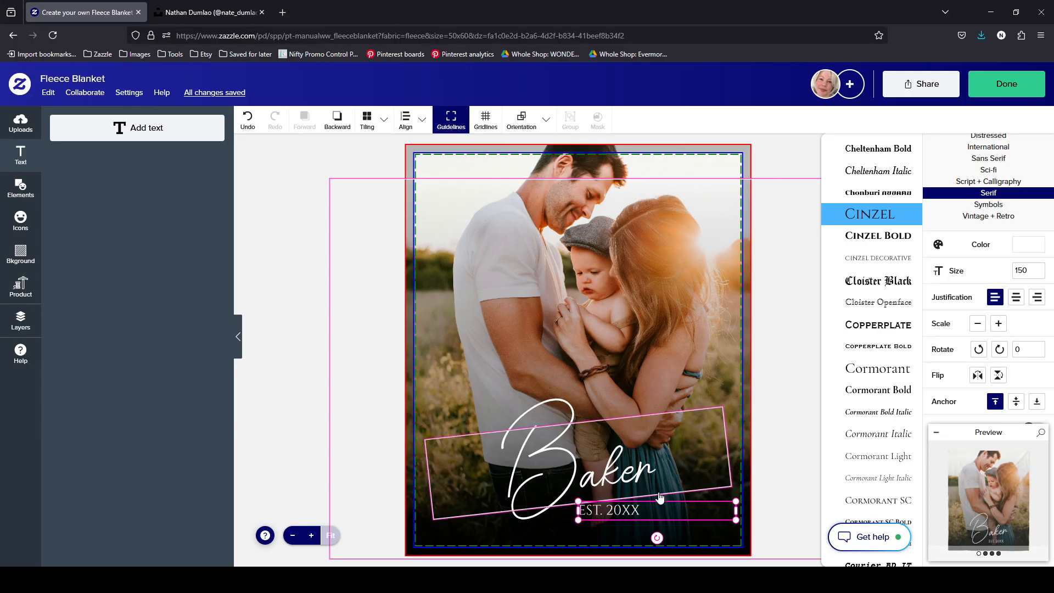
Set the letter spacing of the EST. 20XX text to 0.1
{"action": "scroll", "coordinate": [1030, 313], "scroll_direction": "down", "scroll_amount": 3}
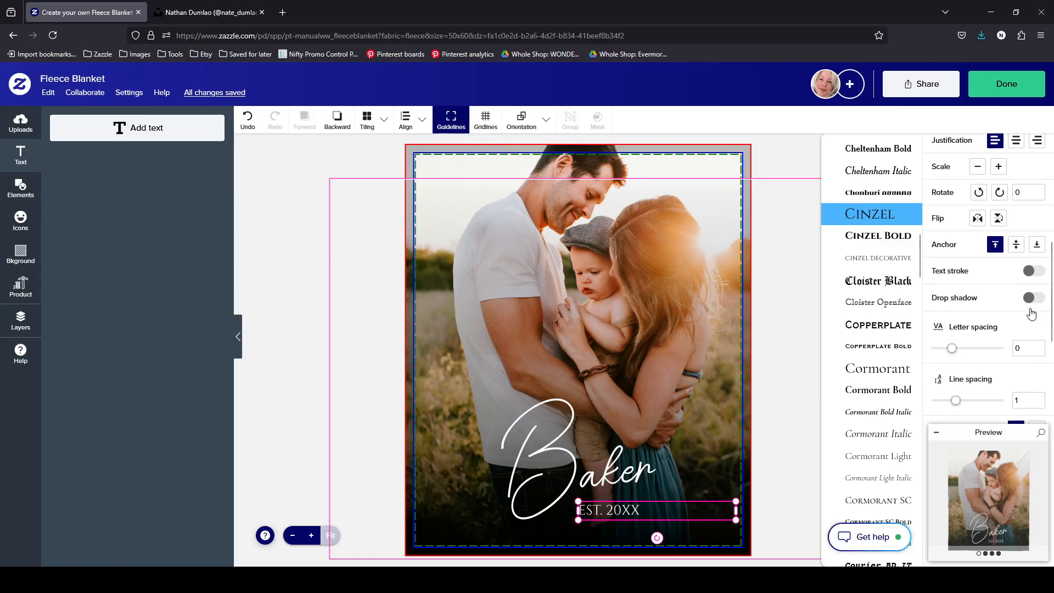
{"action": "scroll", "coordinate": [1029, 307], "scroll_direction": "down", "scroll_amount": 1}
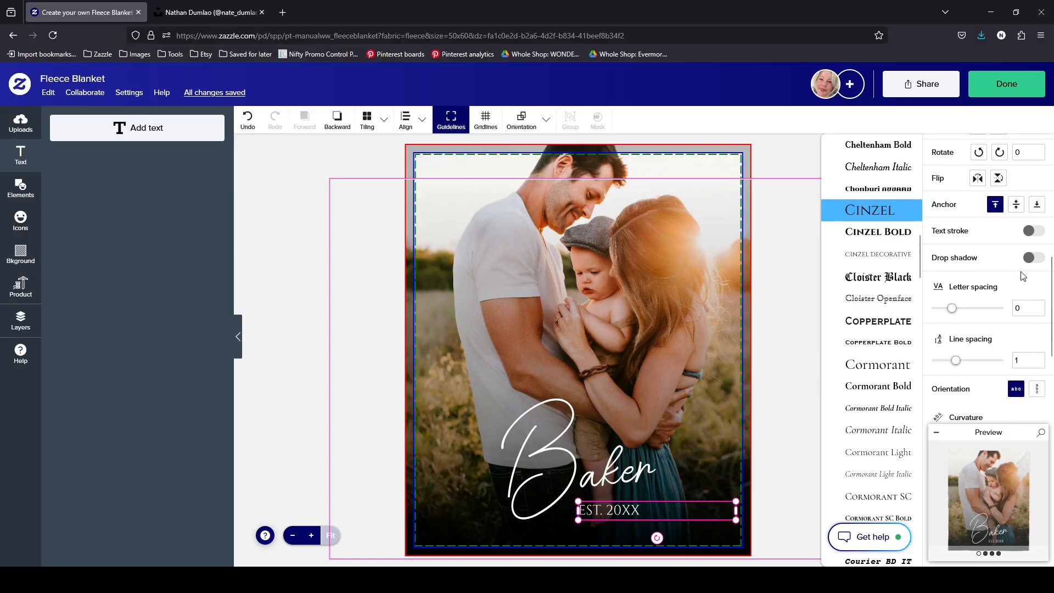
{"action": "mouse_move", "coordinate": [1042, 301]}
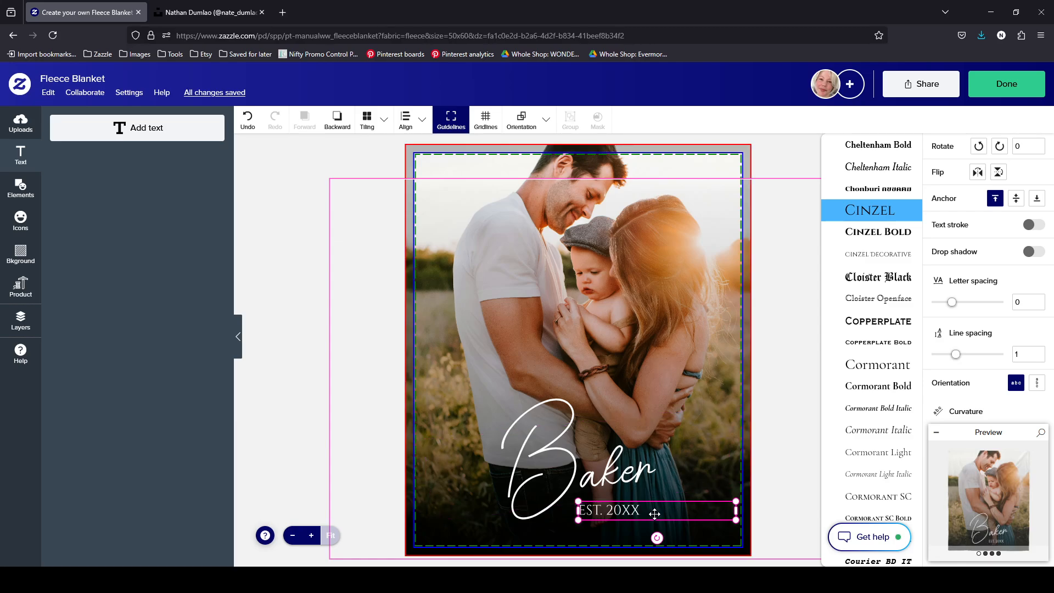
{"action": "left_click", "coordinate": [1040, 298]}
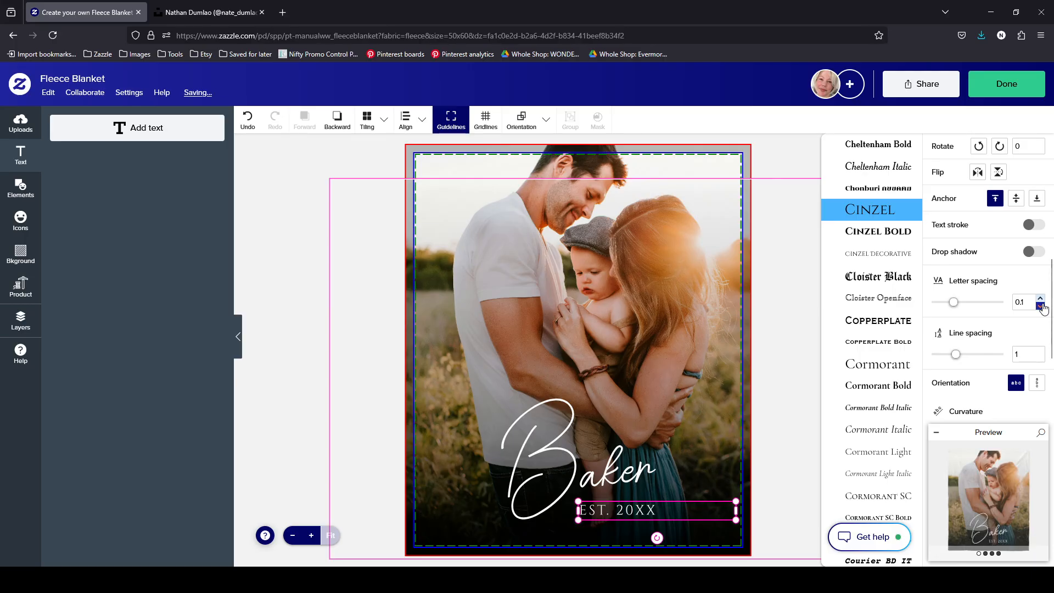
{"action": "left_click", "coordinate": [1041, 306]}
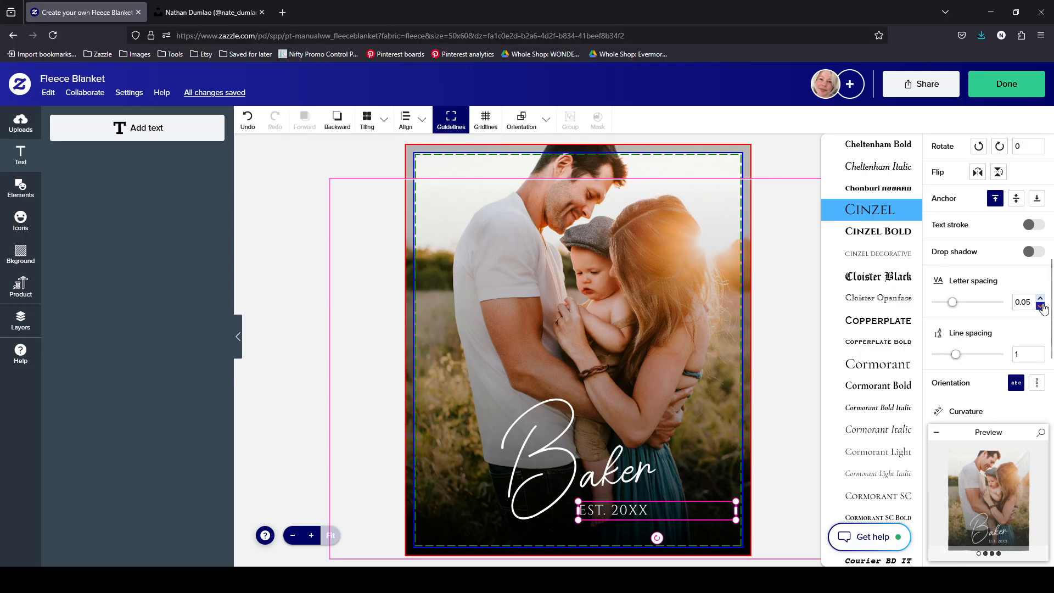
{"action": "left_click", "coordinate": [1040, 300]}
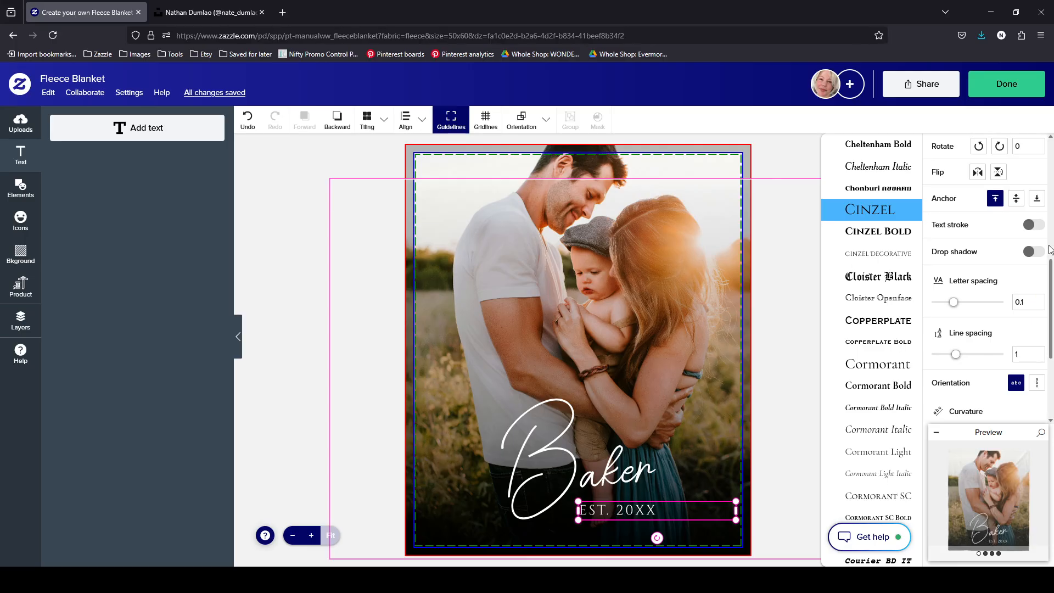
Set the EST. 20XX text size to 120 and check the blanket in the enlarged preview
{"action": "scroll", "coordinate": [1051, 247], "scroll_direction": "up", "scroll_amount": 3}
{"action": "scroll", "coordinate": [1050, 248], "scroll_direction": "up", "scroll_amount": 3}
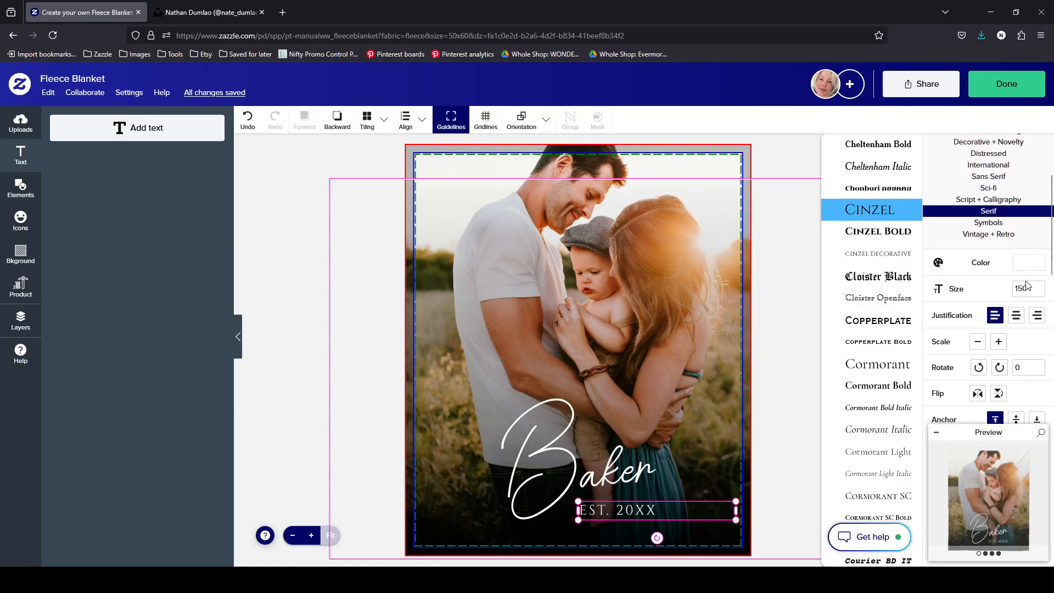
{"action": "double_click", "coordinate": [1019, 292]}
{"action": "left_click", "coordinate": [1022, 292]}
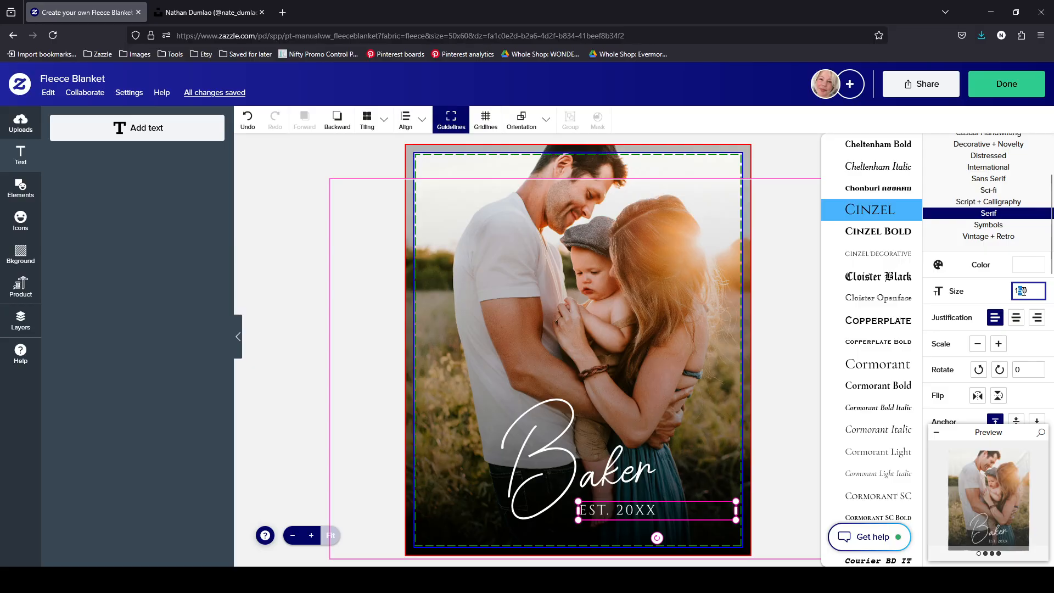
{"action": "key", "text": "Tab"}
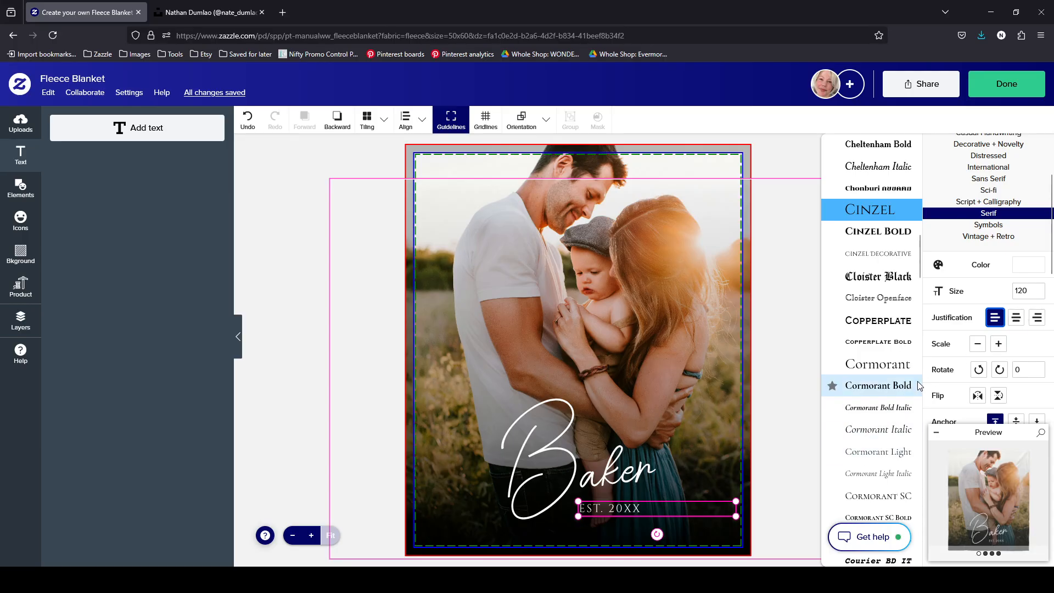
{"action": "scroll", "coordinate": [993, 365], "scroll_direction": "down", "scroll_amount": 3}
{"action": "scroll", "coordinate": [994, 365], "scroll_direction": "down", "scroll_amount": 1}
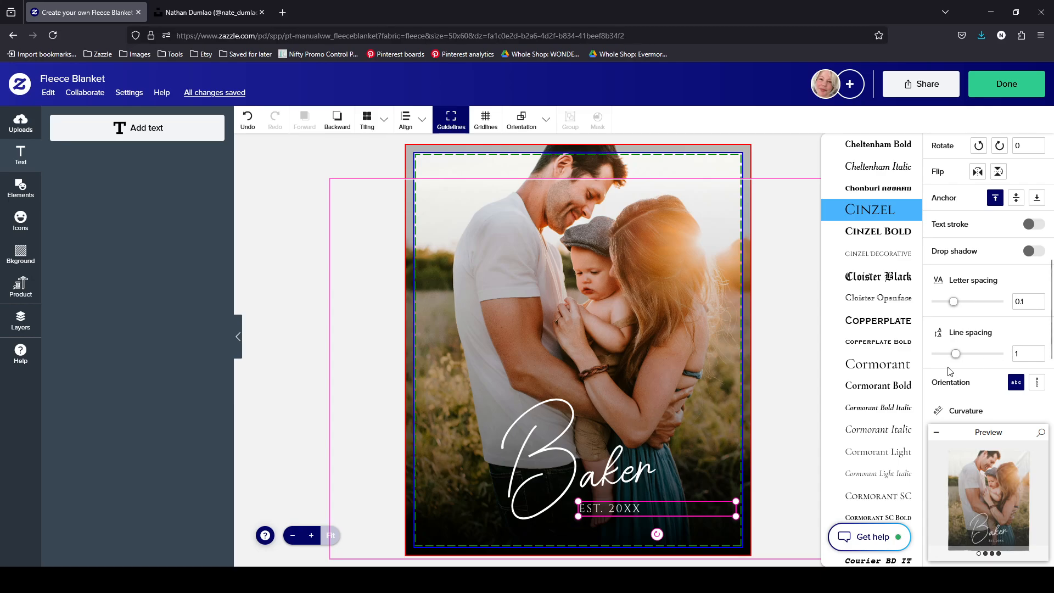
{"action": "left_click", "coordinate": [1008, 488]}
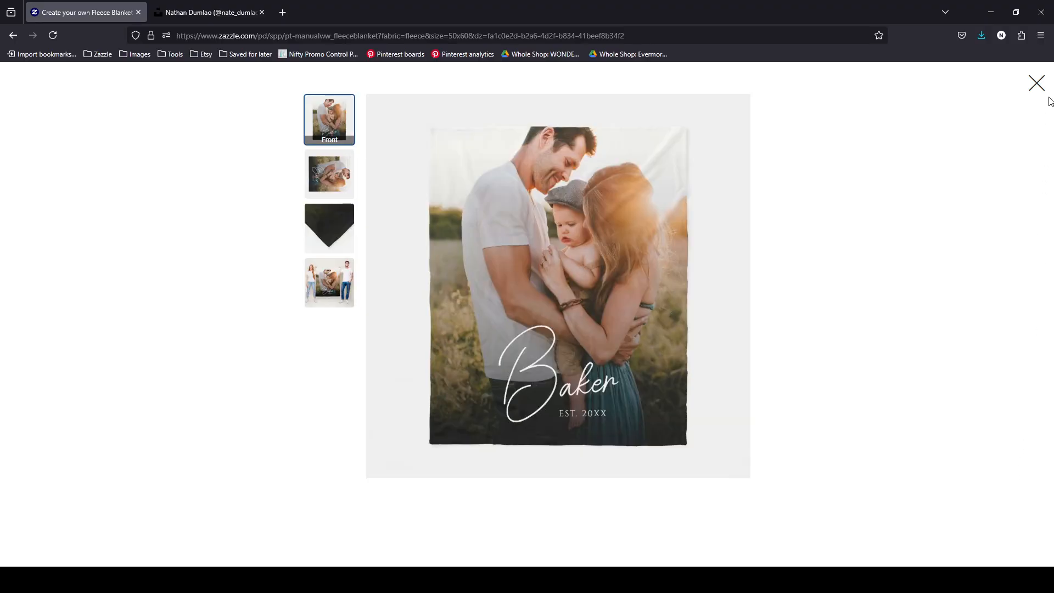
{"action": "left_click", "coordinate": [1038, 88]}
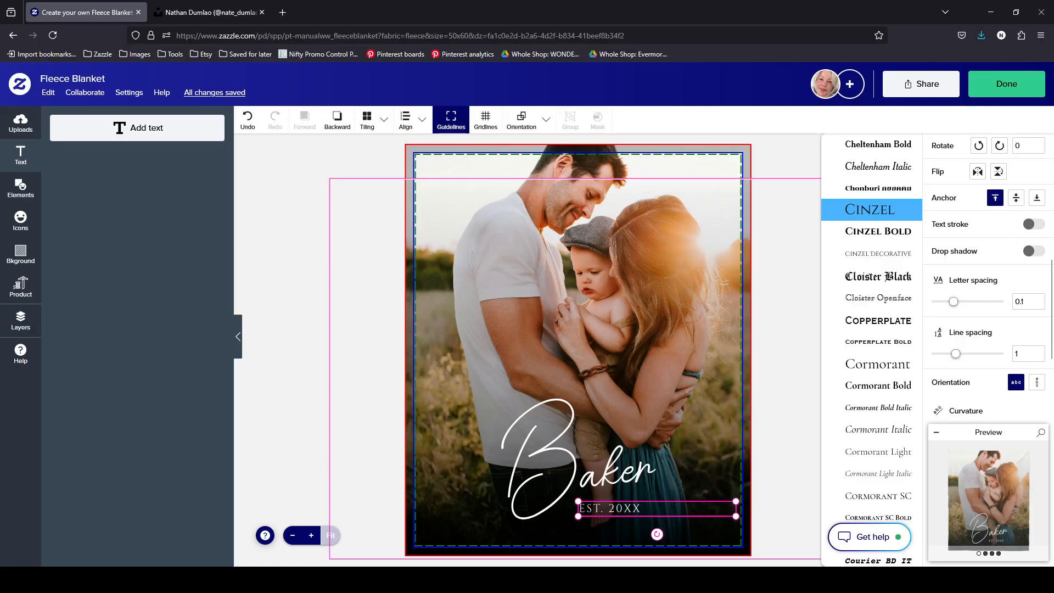
Give the EST. 20XX text a white text stroke with thickness 50 and check it in the enlarged preview
{"action": "left_click", "coordinate": [1040, 226]}
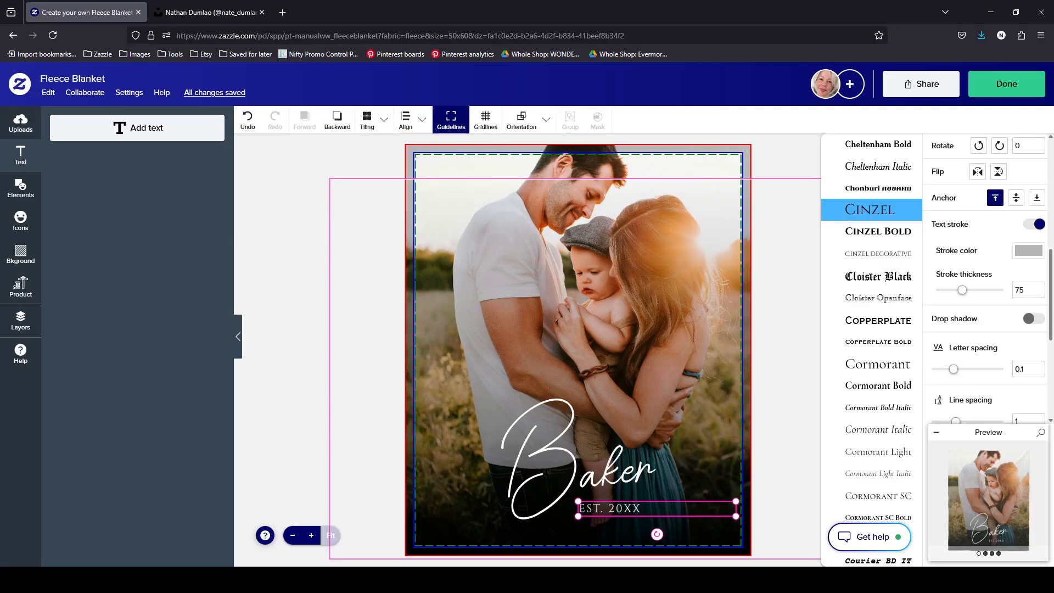
{"action": "left_click", "coordinate": [1020, 256]}
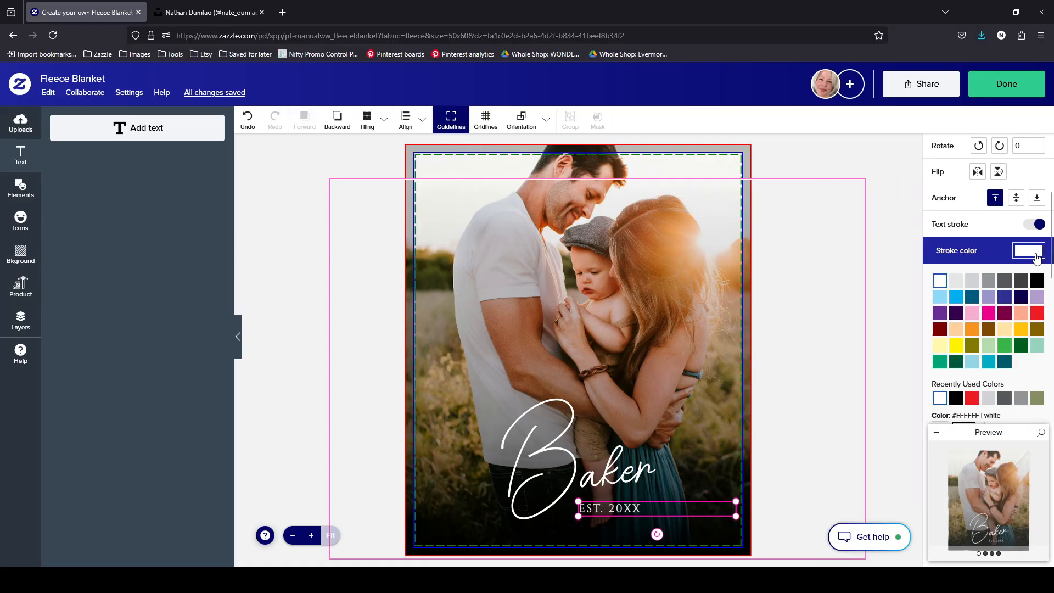
{"action": "left_click", "coordinate": [1036, 257]}
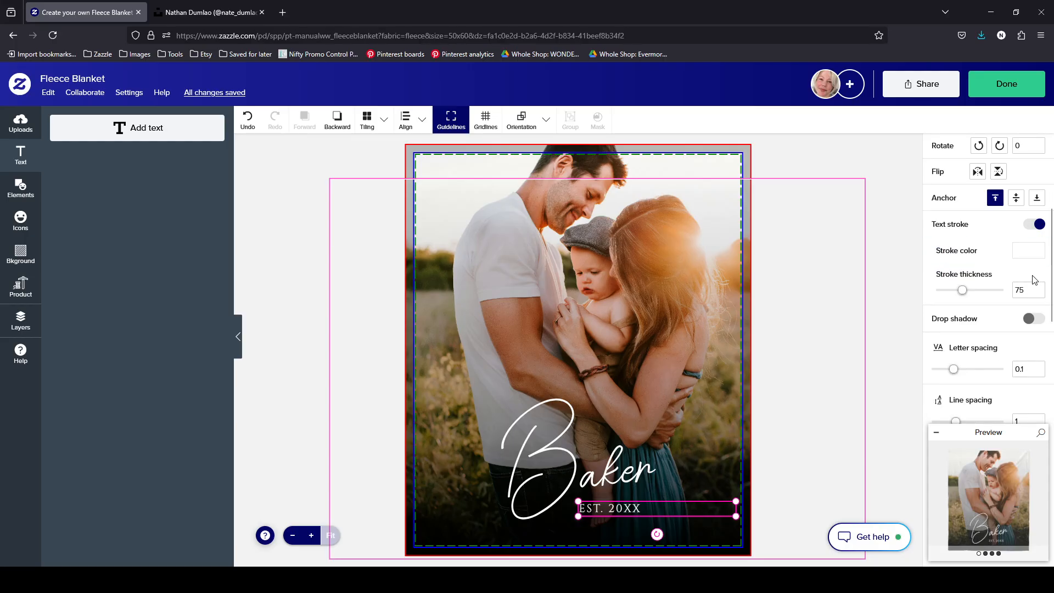
{"action": "double_click", "coordinate": [1027, 290]}
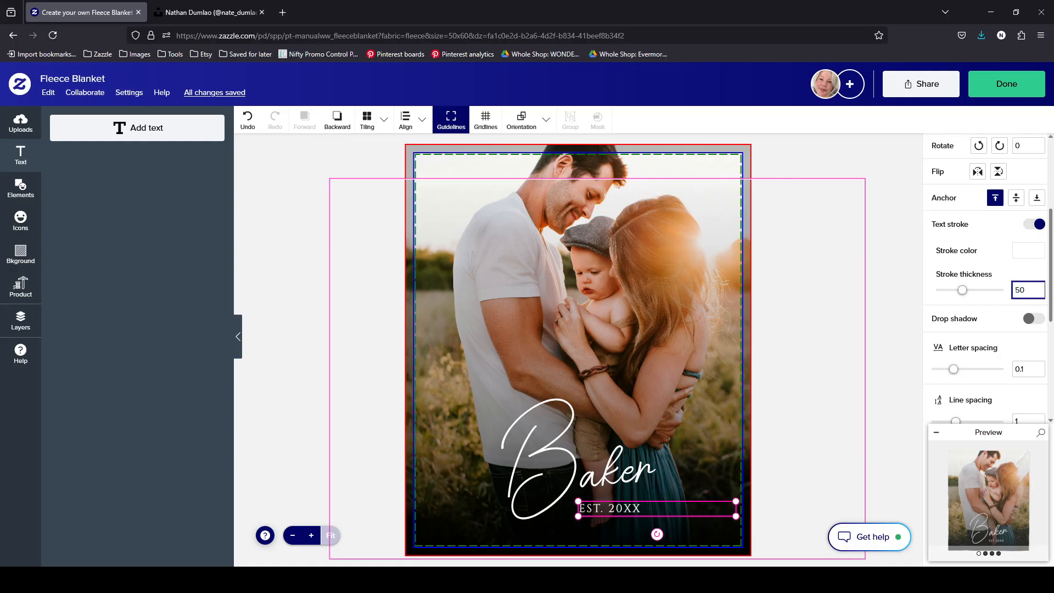
{"action": "type", "text": "50"}
{"action": "key", "text": "Tab"}
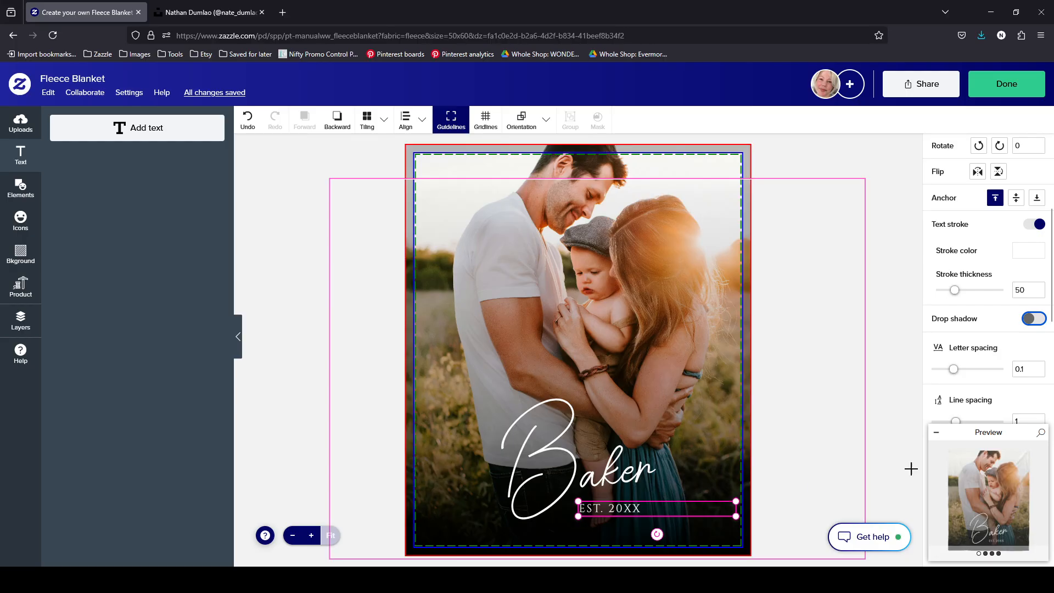
{"action": "left_click", "coordinate": [976, 467]}
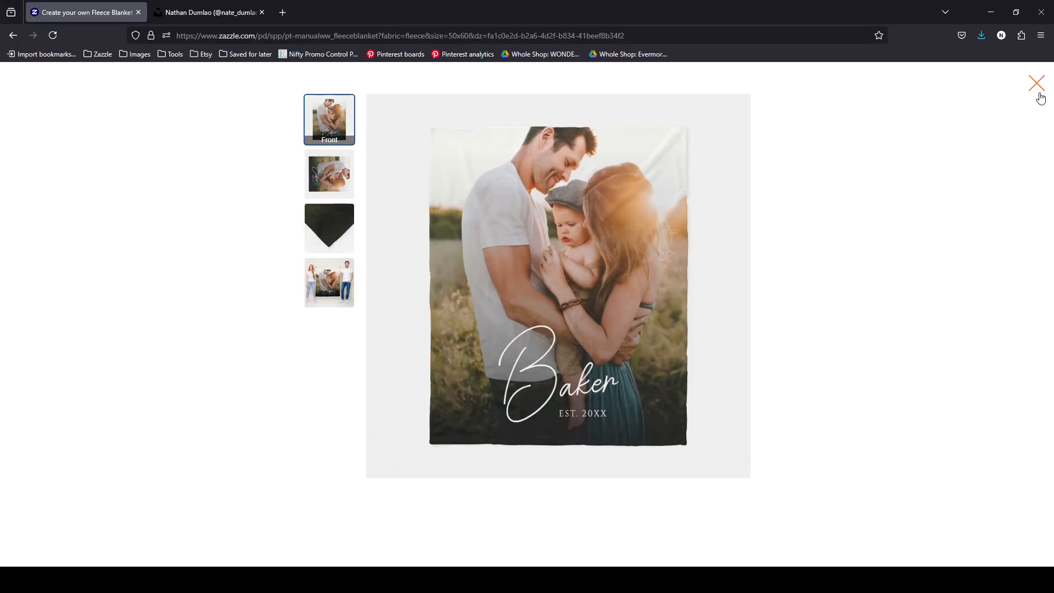
{"action": "left_click", "coordinate": [1036, 84]}
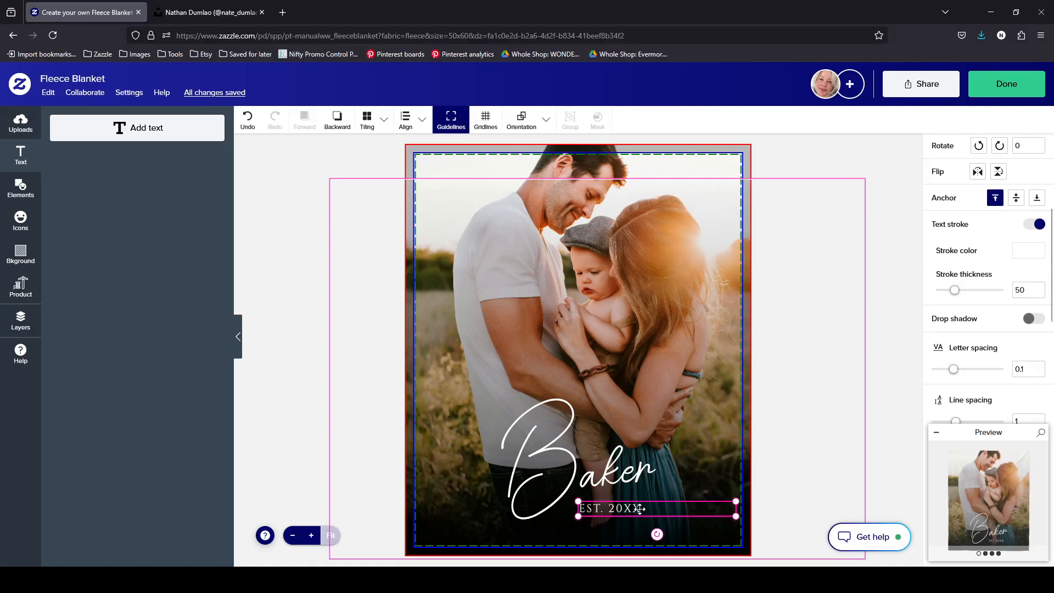
Nudge the EST. 20XX text slightly upward toward the script name and check its position in the enlarged preview
{"action": "left_click_drag", "start_coordinate": [639, 507], "coordinate": [640, 504]}
{"action": "left_click", "coordinate": [1009, 472]}
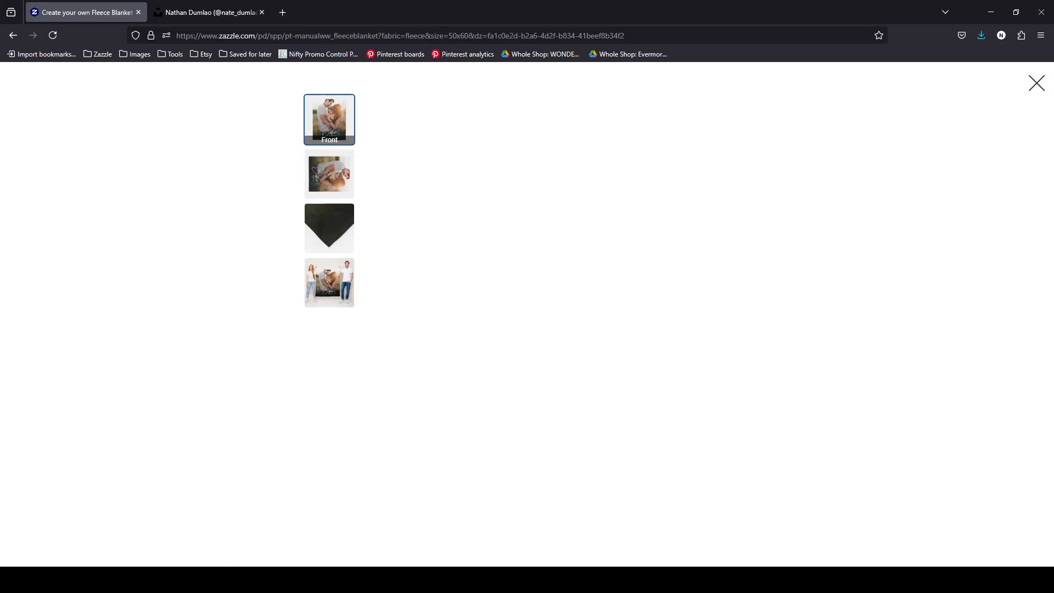
{"action": "left_click", "coordinate": [1036, 86]}
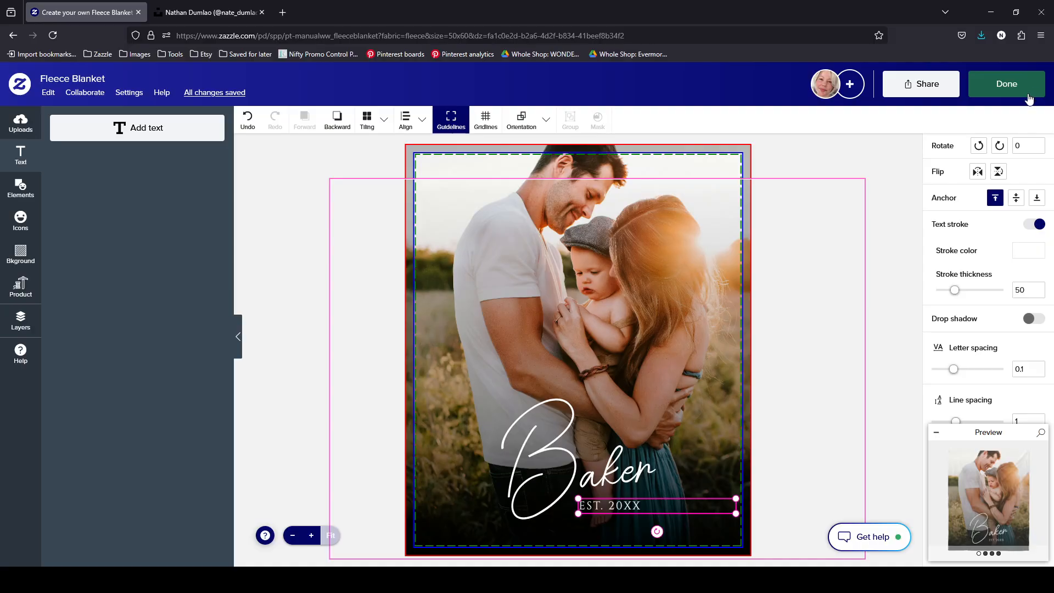
{"action": "left_click_drag", "start_coordinate": [663, 510], "coordinate": [664, 507]}
{"action": "left_click", "coordinate": [998, 474]}
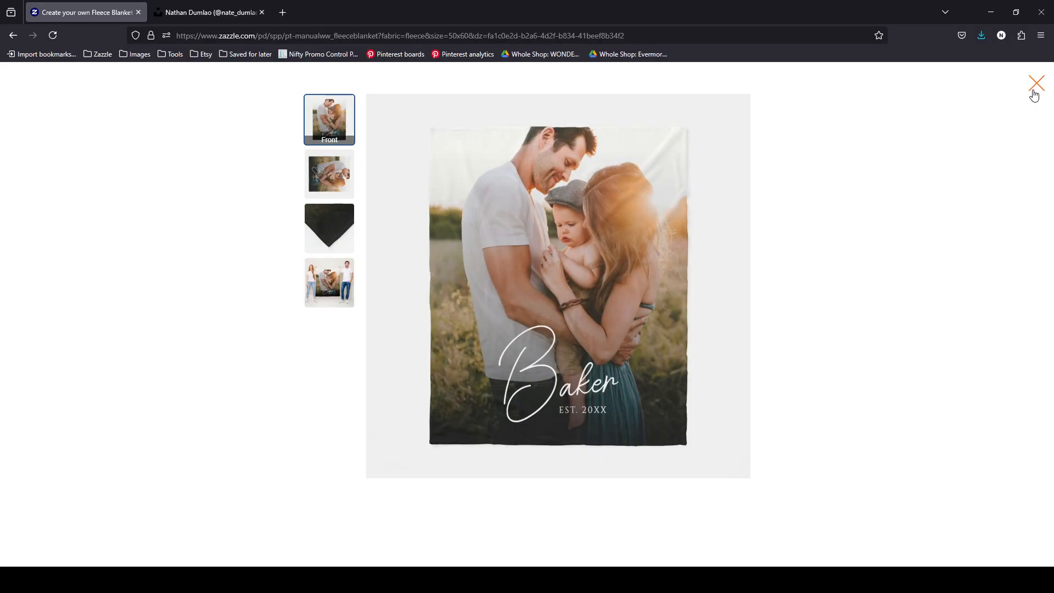
Try a longer, eight-letter sample surname in the script text to test how it fits above the EST. 20XX line
{"action": "left_click", "coordinate": [1034, 94]}
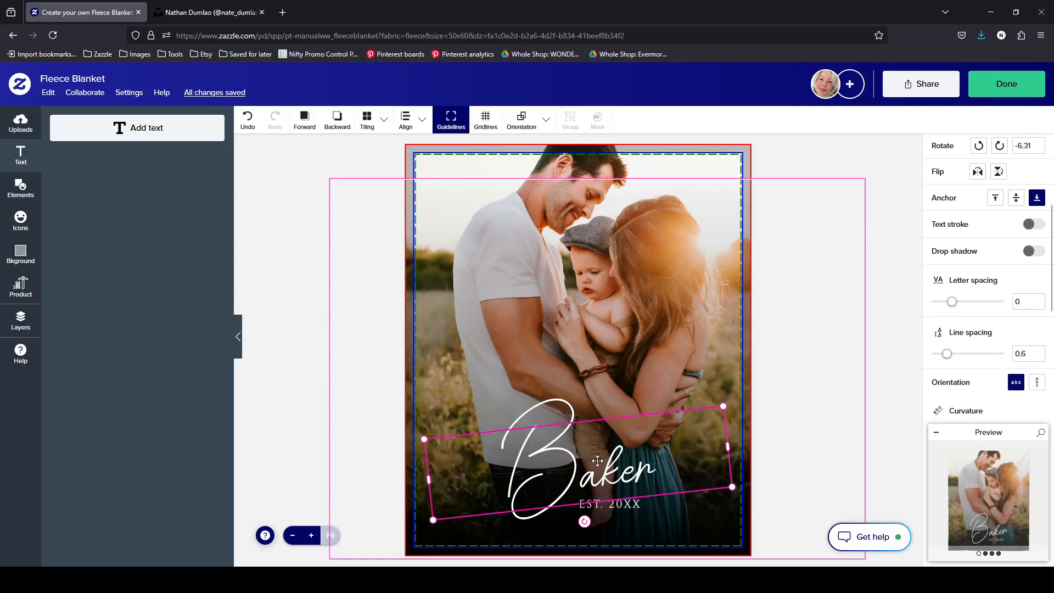
{"action": "double_click", "coordinate": [597, 461]}
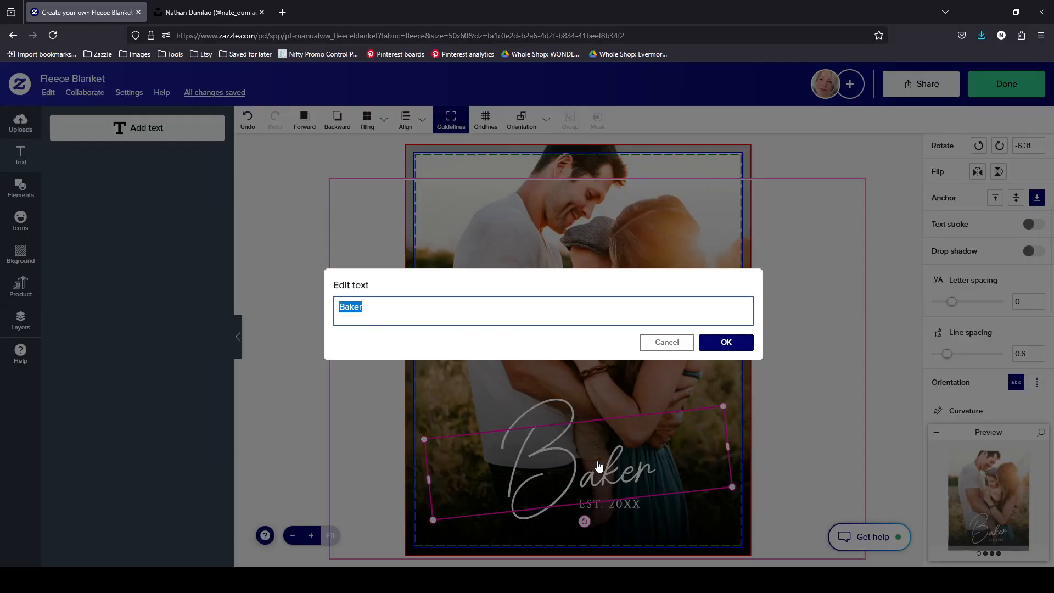
{"action": "type", "text": "aNDERSON"}
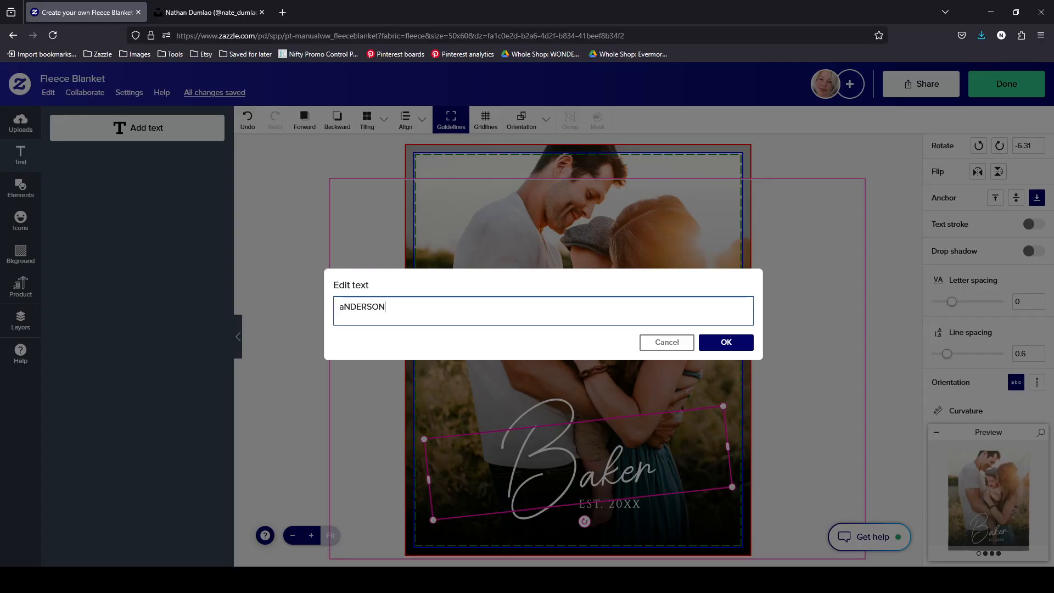
{"action": "double_click", "coordinate": [398, 310]}
{"action": "type", "text": "Anderson"}
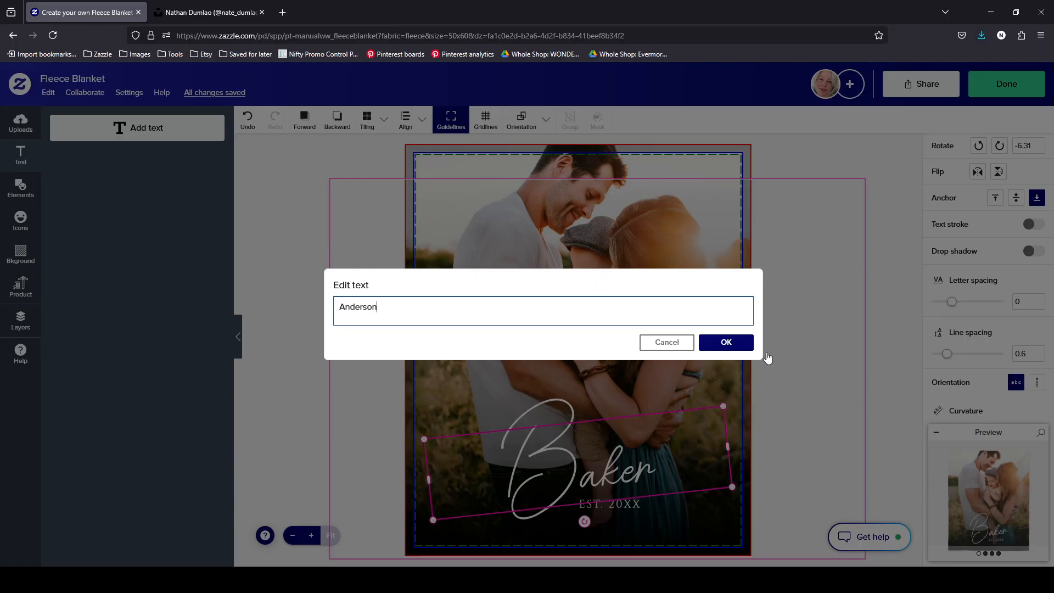
{"action": "left_click", "coordinate": [737, 341]}
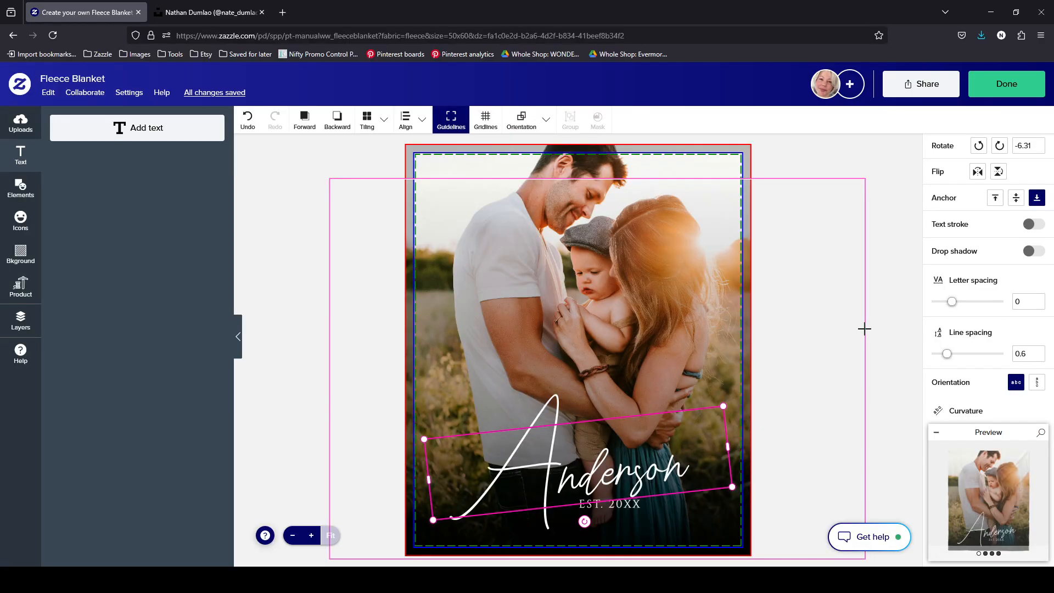
{"action": "left_click", "coordinate": [884, 438]}
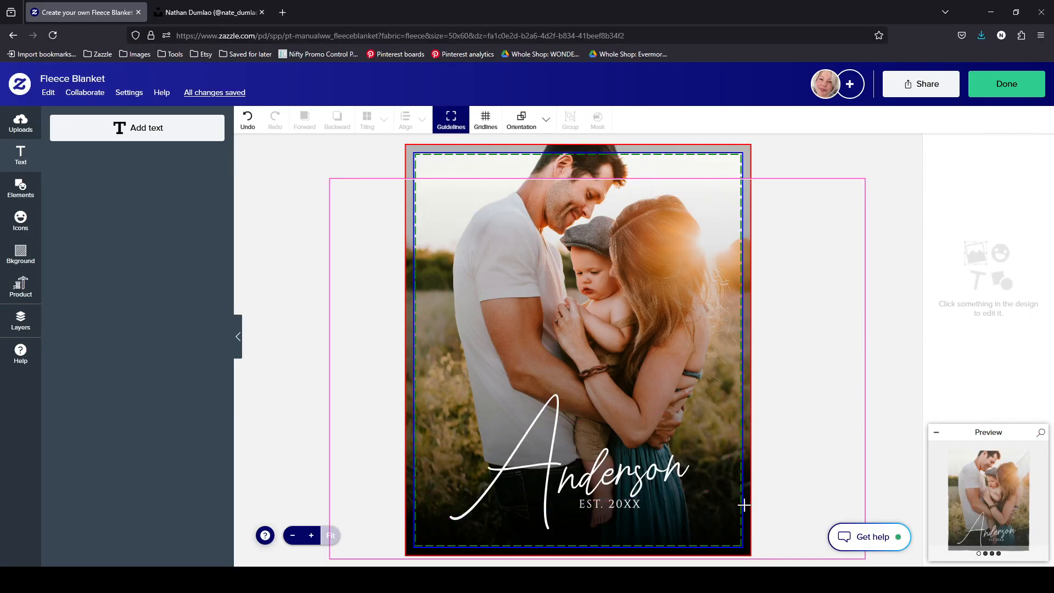
Try a short three-letter sample name in the script text and check it in the enlarged preview
{"action": "left_click", "coordinate": [635, 470]}
{"action": "left_click", "coordinate": [636, 468]}
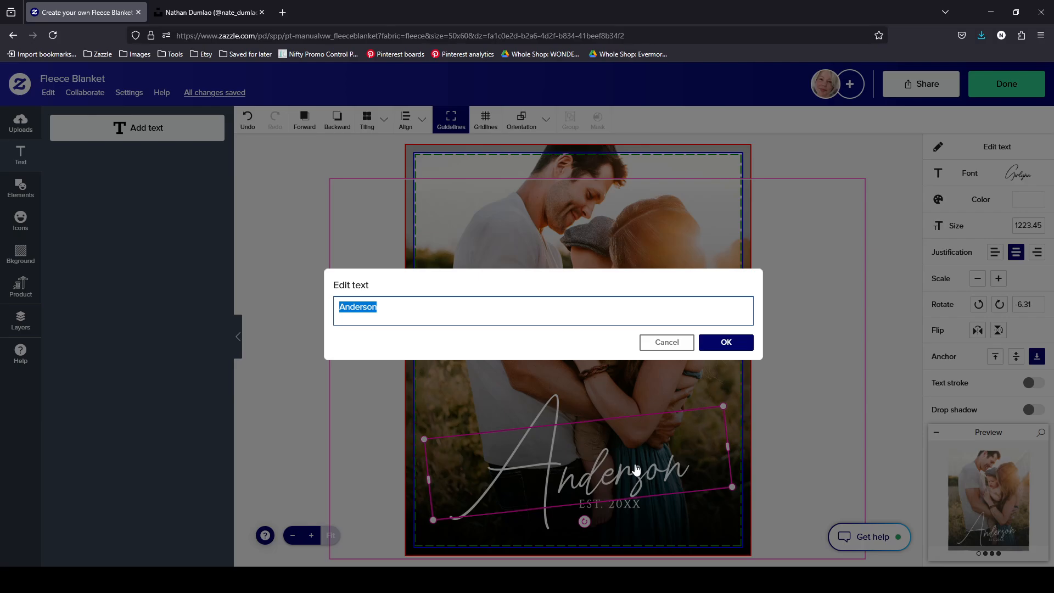
{"action": "type", "text": "Ben"}
{"action": "left_click", "coordinate": [726, 342]}
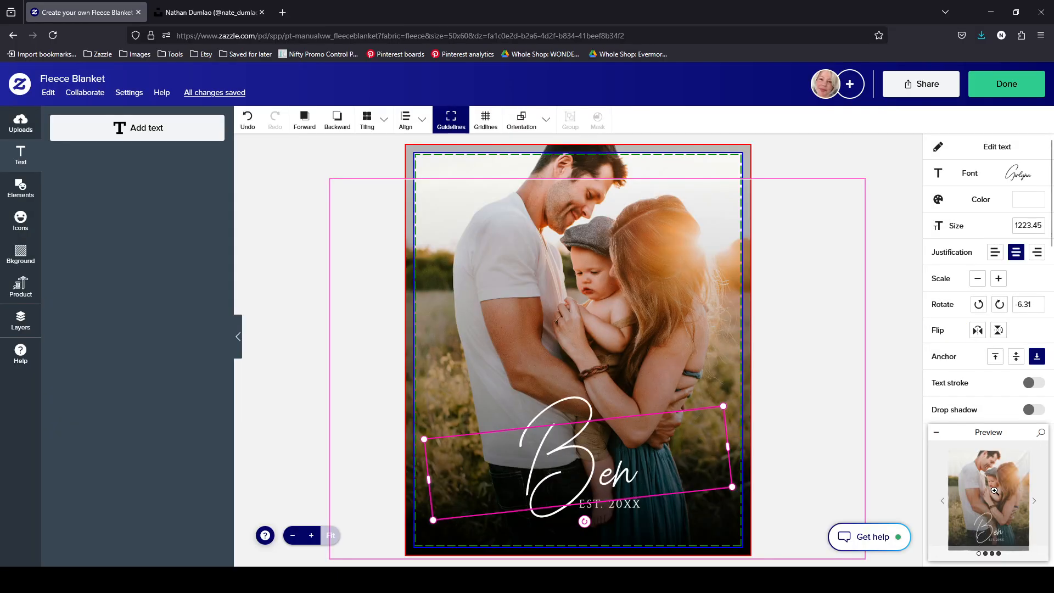
{"action": "left_click", "coordinate": [1039, 433]}
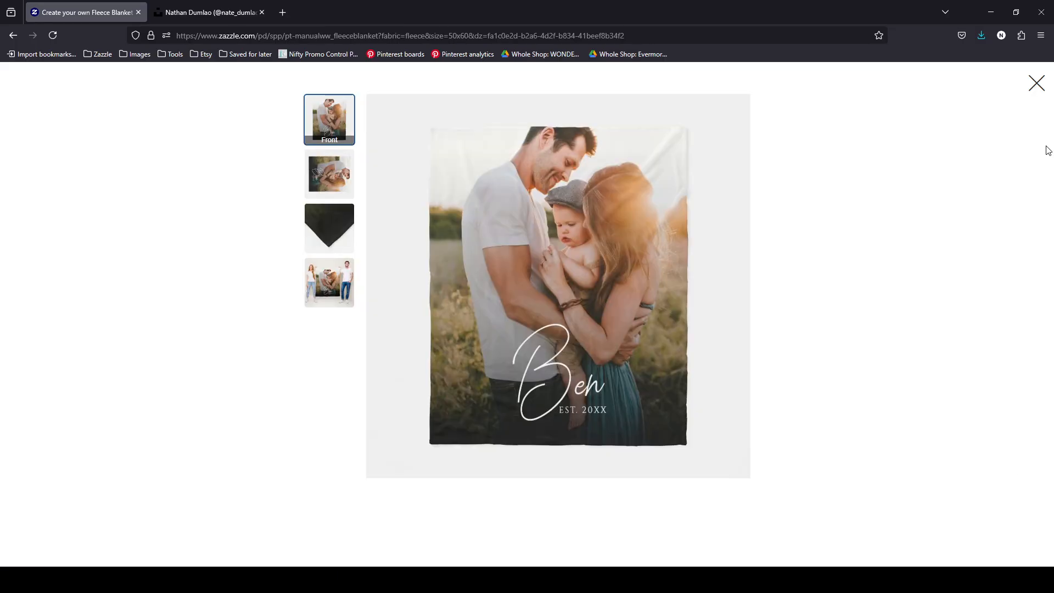
{"action": "left_click", "coordinate": [1037, 85]}
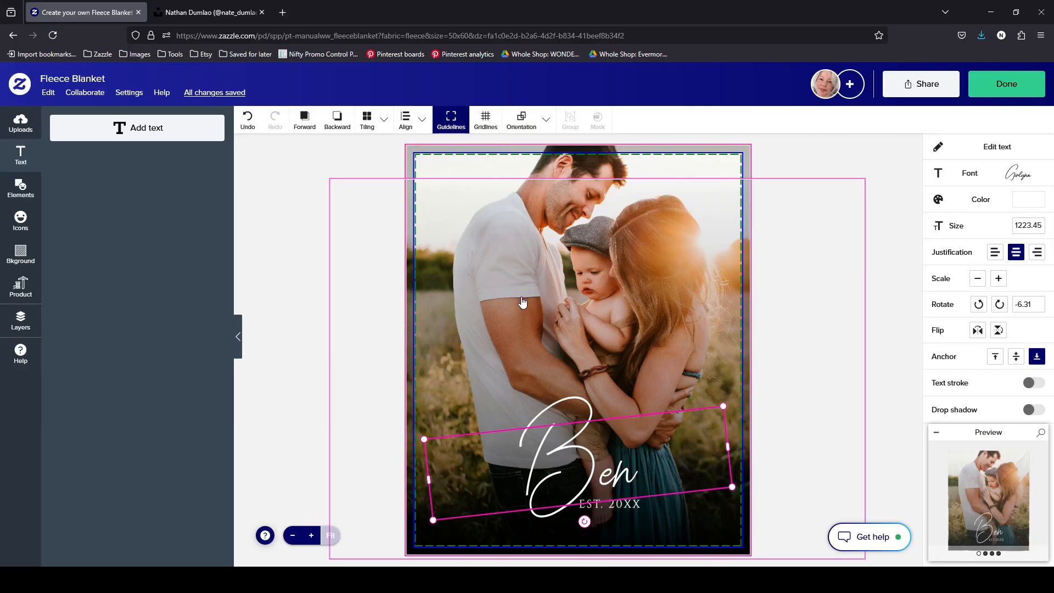
Undo both sample name changes in the script text and check the blanket in the enlarged preview
{"action": "left_click", "coordinate": [250, 132]}
{"action": "left_click", "coordinate": [251, 132]}
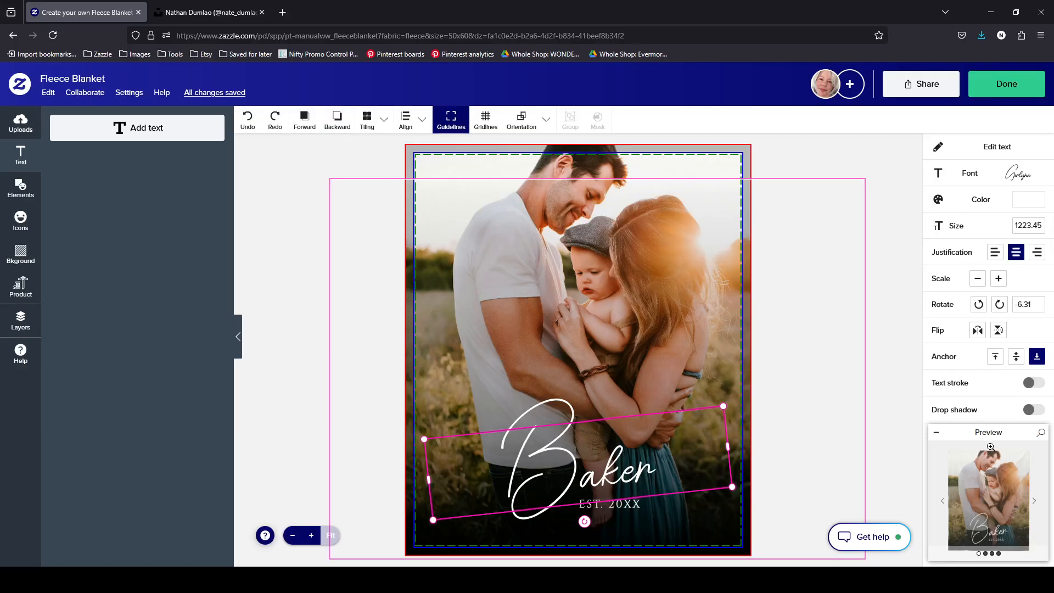
{"action": "left_click", "coordinate": [997, 487]}
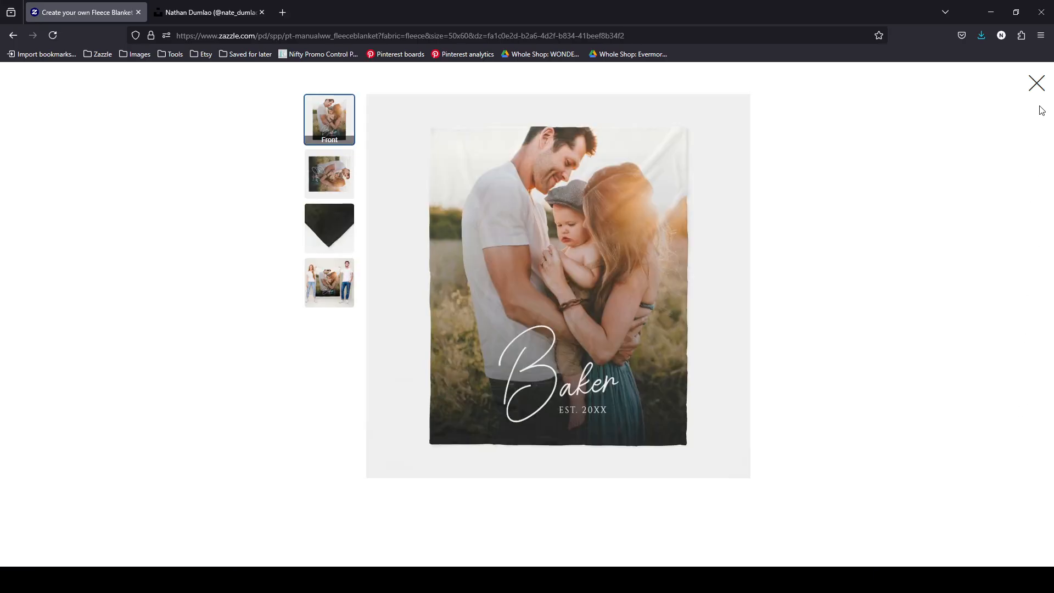
{"action": "left_click", "coordinate": [1037, 83]}
Set the stroke thickness of the EST. 20XX text to 100 and check it in the enlarged preview
{"action": "left_click", "coordinate": [621, 505]}
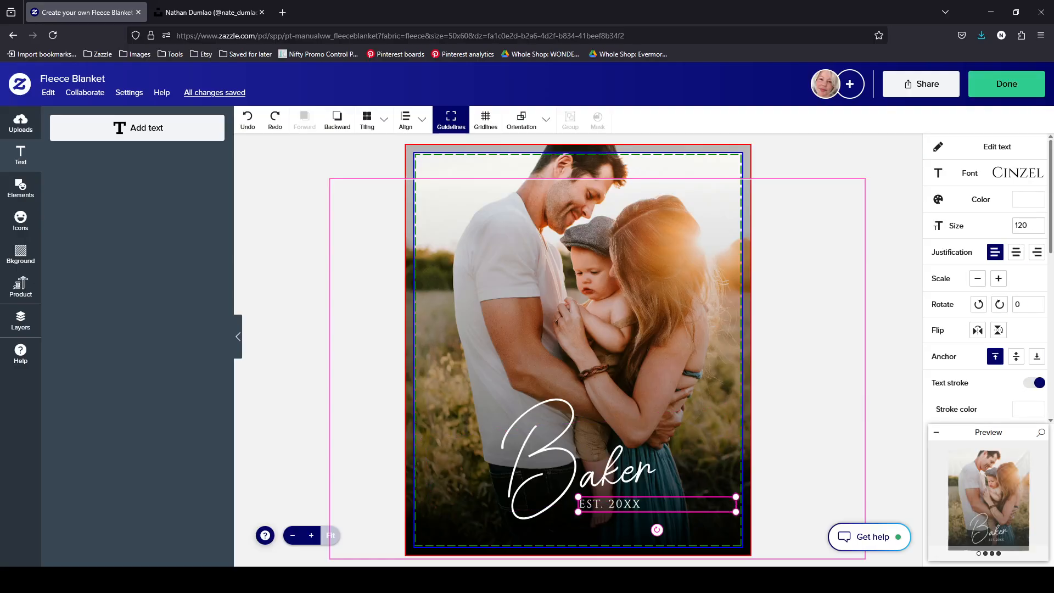
{"action": "scroll", "coordinate": [1021, 324], "scroll_direction": "down", "scroll_amount": 3}
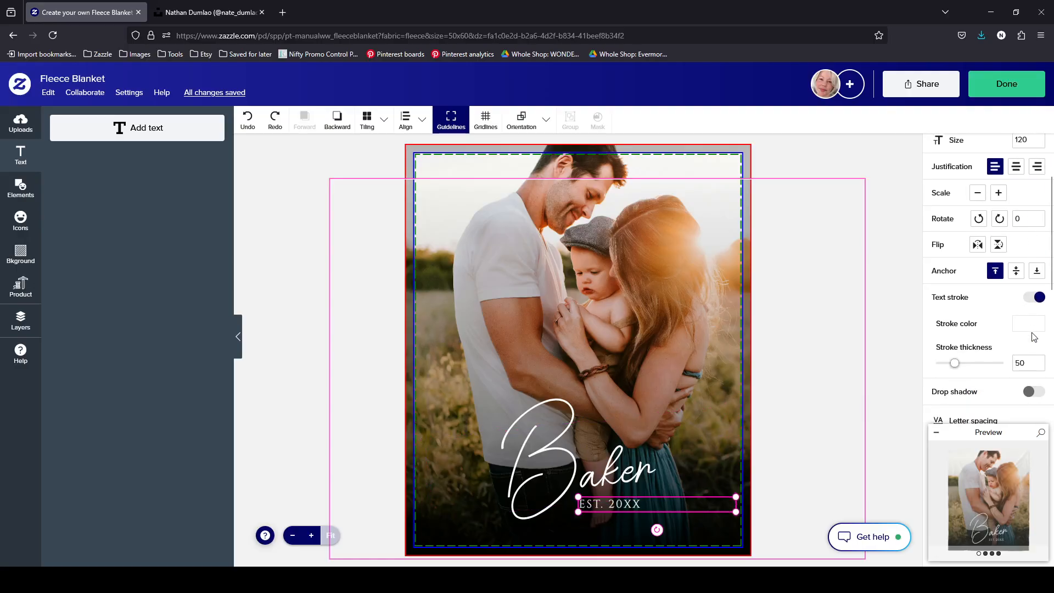
{"action": "left_click_drag", "start_coordinate": [1020, 282], "coordinate": [1009, 289]}
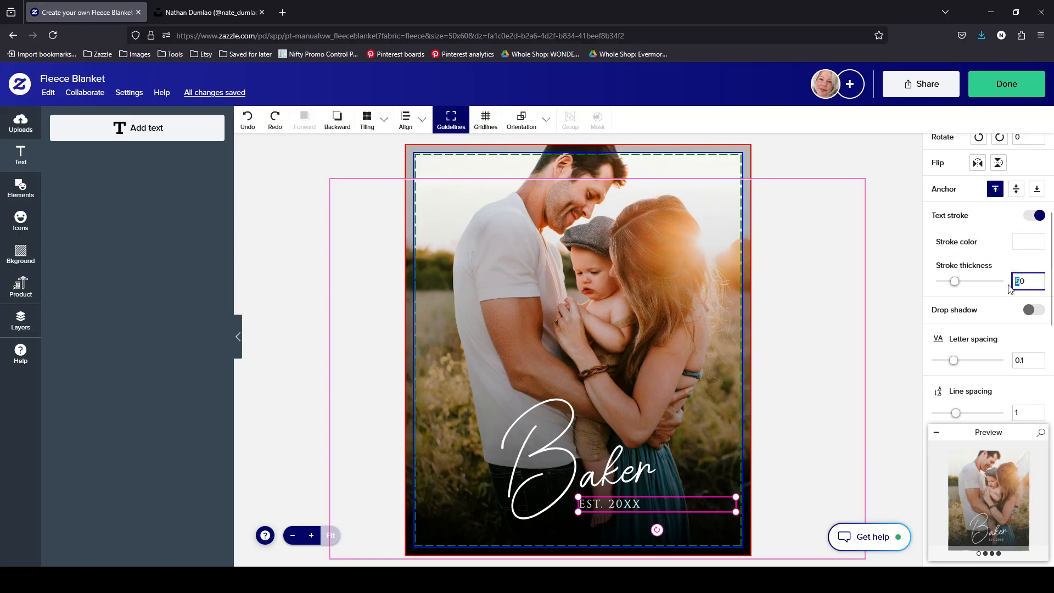
{"action": "type", "text": "100"}
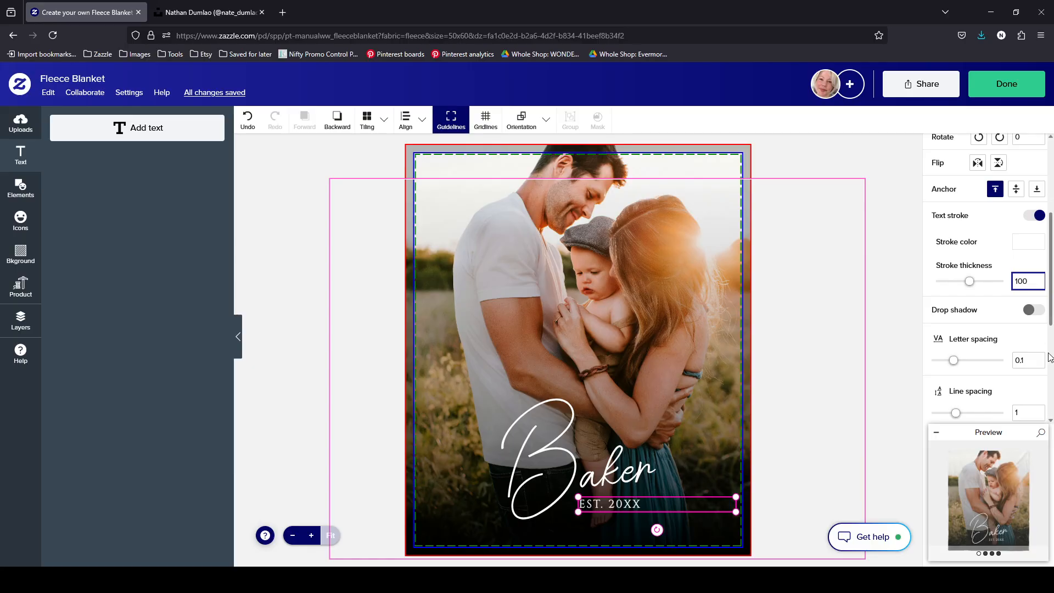
{"action": "left_click", "coordinate": [1030, 357]}
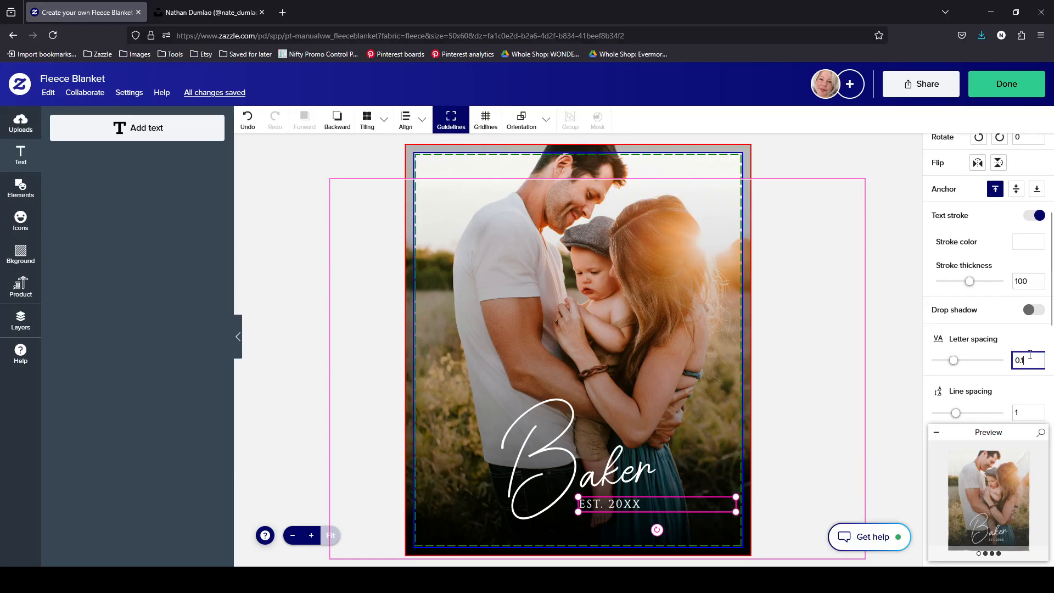
{"action": "left_click", "coordinate": [993, 477]}
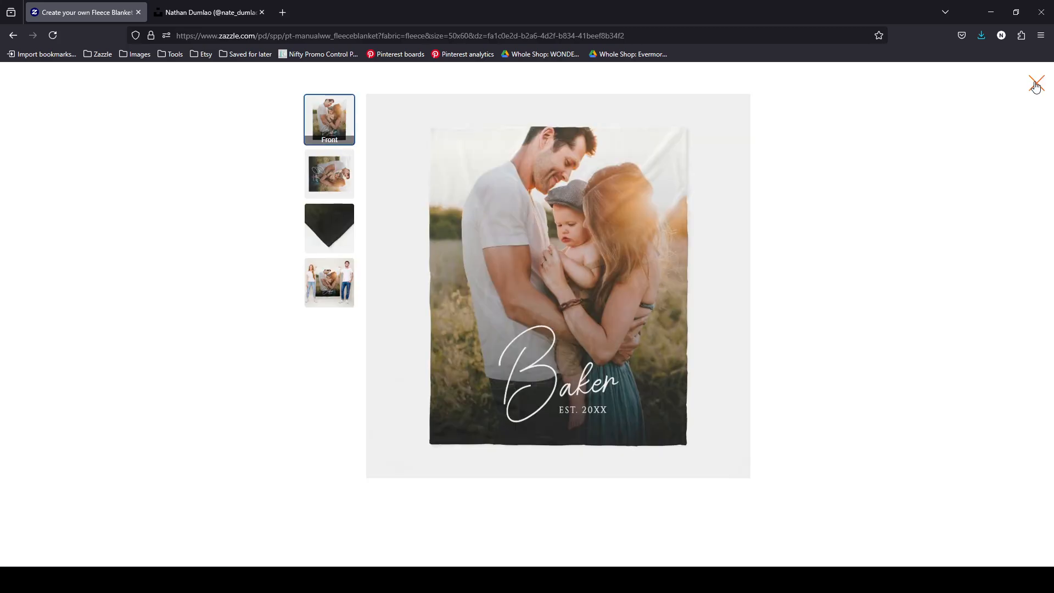
{"action": "left_click", "coordinate": [1036, 86]}
Make the EST. 20XX text a template object with the product page label Year
{"action": "scroll", "coordinate": [1010, 358], "scroll_direction": "down", "scroll_amount": 2}
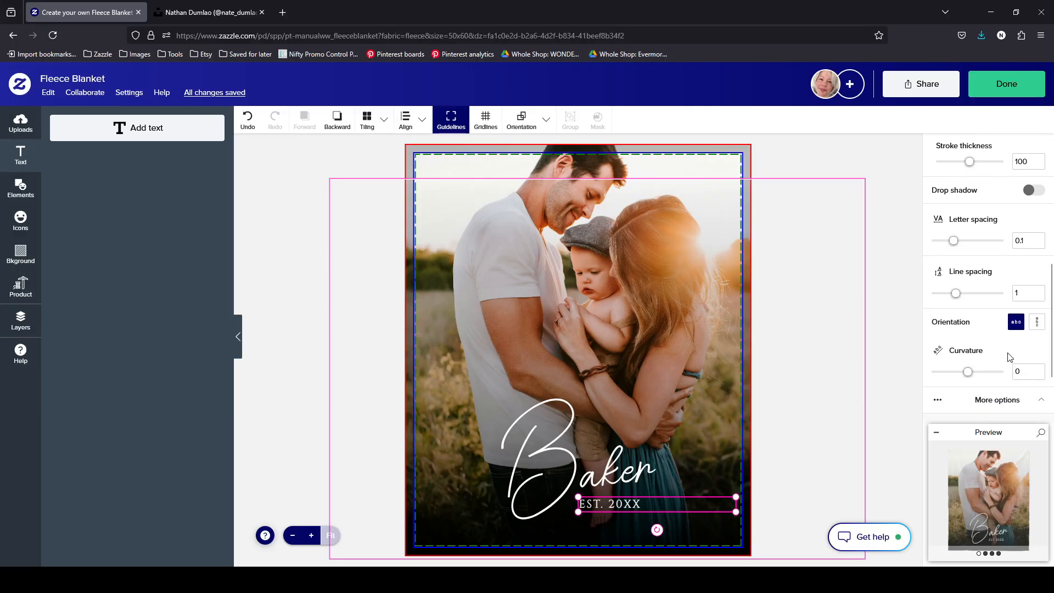
{"action": "scroll", "coordinate": [1010, 358], "scroll_direction": "down", "scroll_amount": 2}
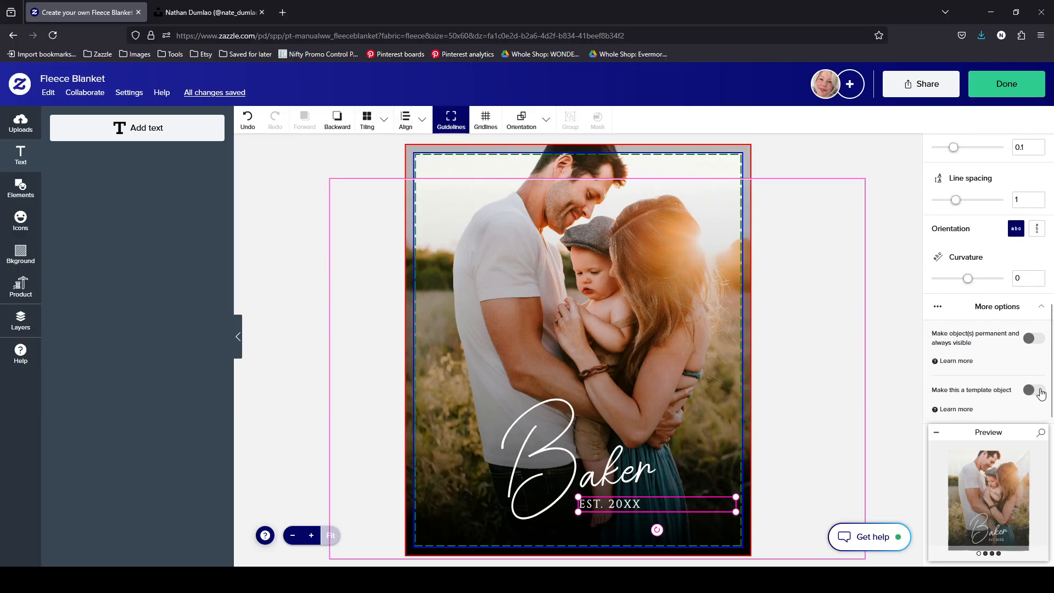
{"action": "left_click", "coordinate": [1041, 391]}
{"action": "scroll", "coordinate": [968, 337], "scroll_direction": "down", "scroll_amount": 2}
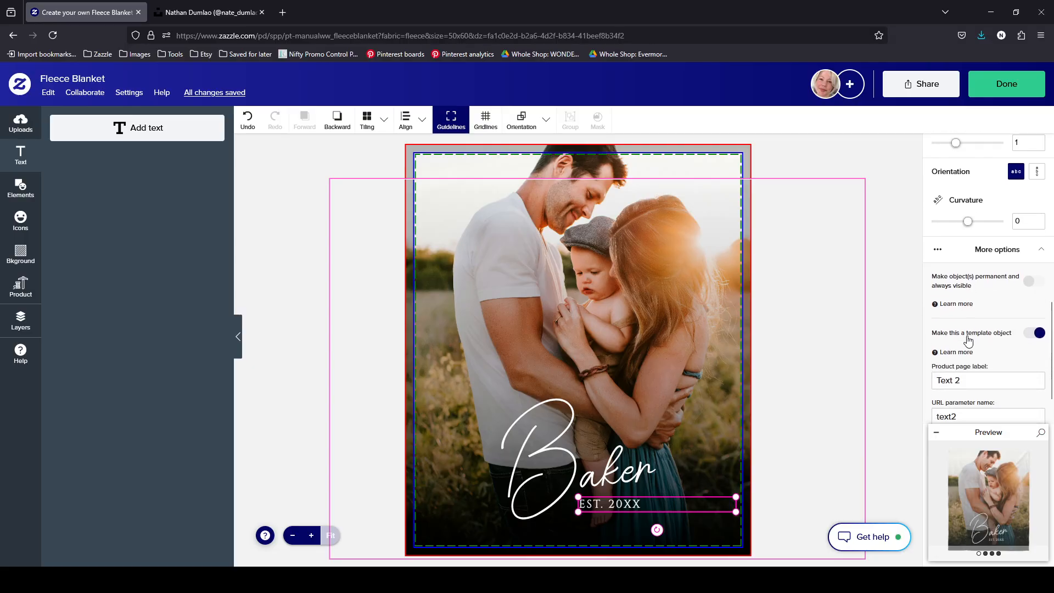
{"action": "left_click", "coordinate": [968, 335]}
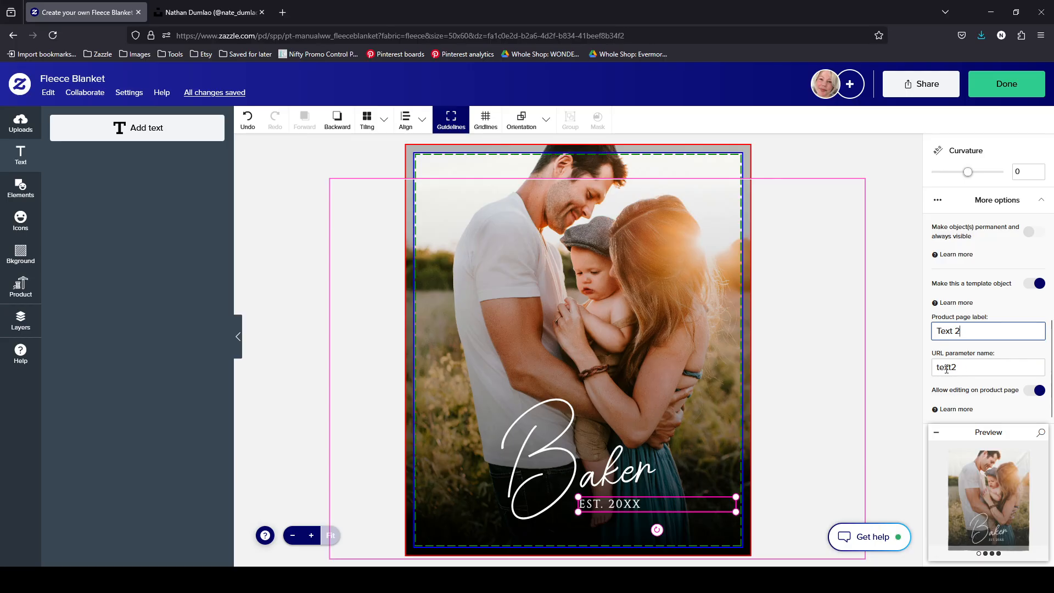
{"action": "key", "text": "ctrl+a"}
{"action": "type", "text": "Year"}
{"action": "left_click", "coordinate": [973, 367]}
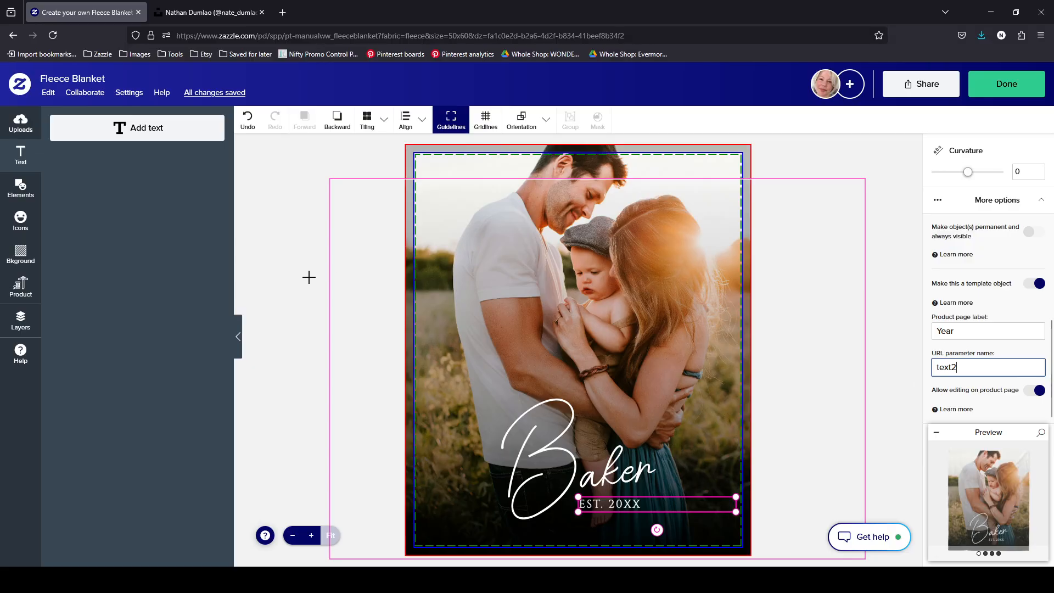
Compare the product page labels and URL parameter names of the script name and the EST. 20XX text
{"action": "left_click", "coordinate": [599, 473]}
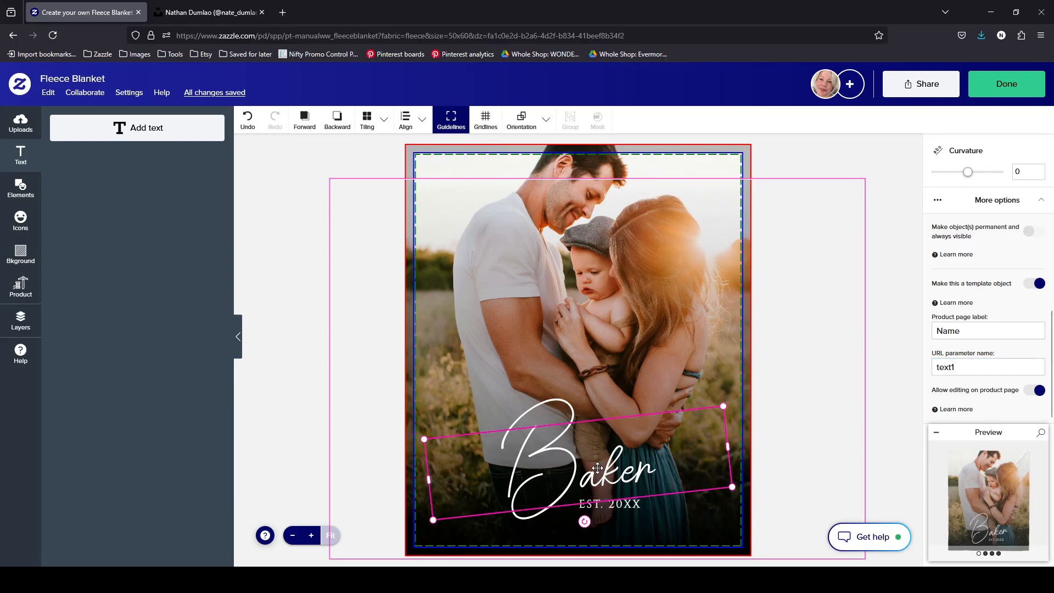
{"action": "left_click", "coordinate": [645, 504]}
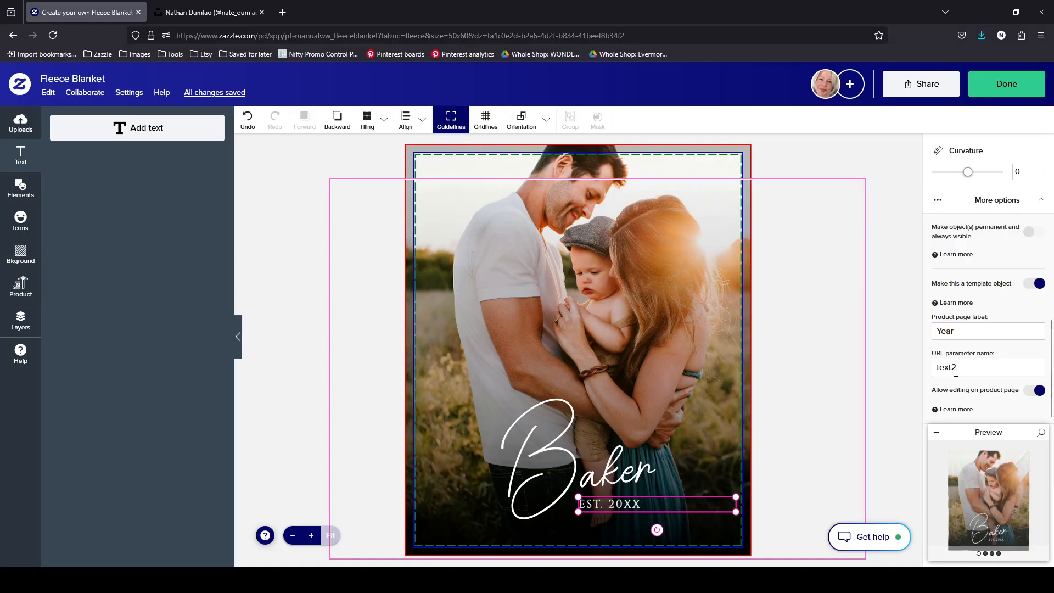
{"action": "left_click", "coordinate": [641, 456]}
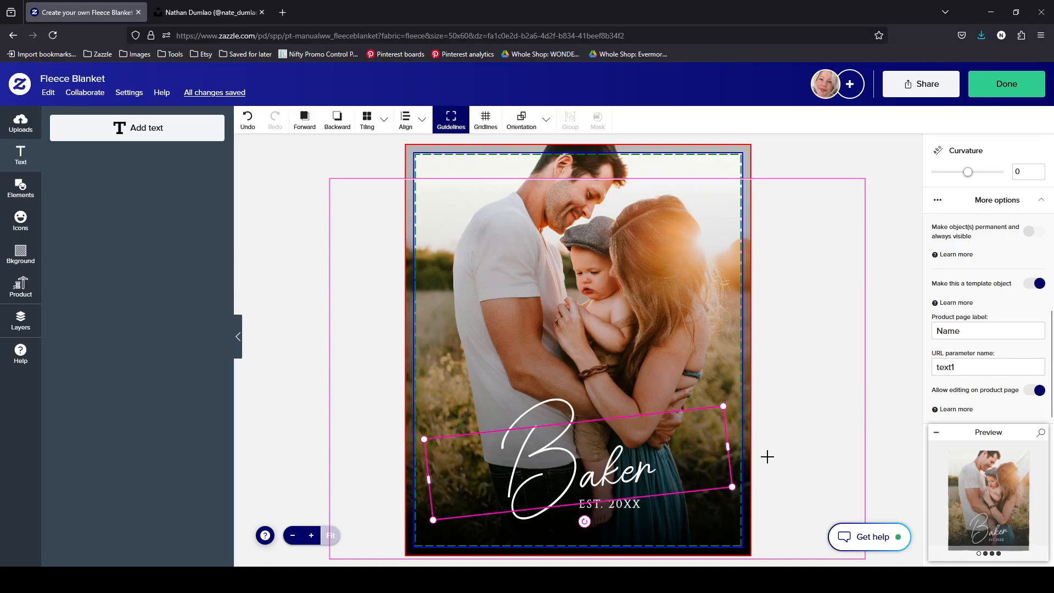
{"action": "left_click", "coordinate": [631, 503]}
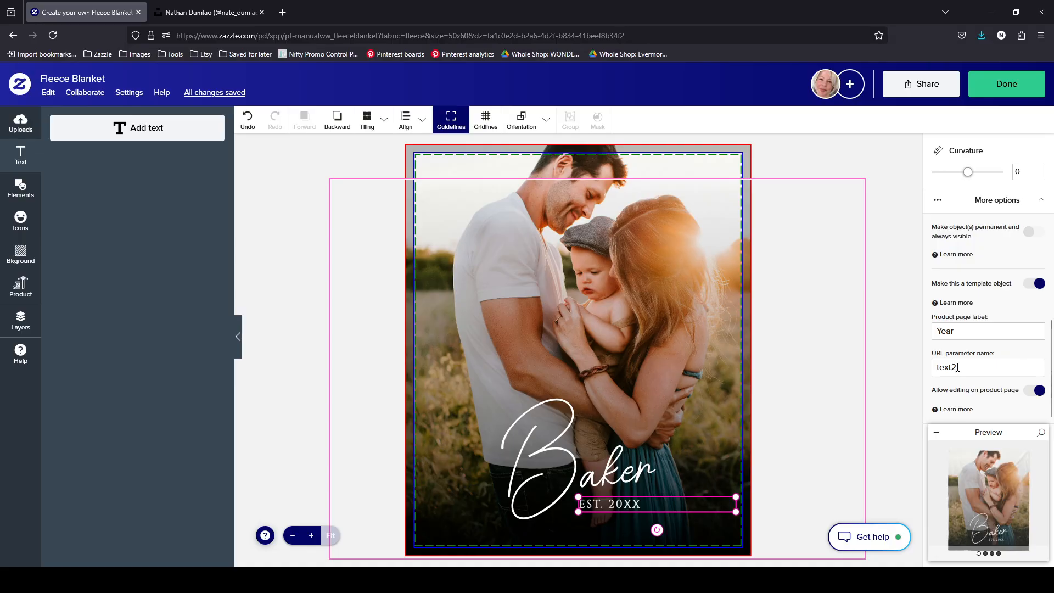
{"action": "left_click", "coordinate": [658, 451]}
{"action": "left_click", "coordinate": [666, 505]}
Finish the design, examine the template's personalization fields on the product page, and reopen the design for editing
{"action": "left_click", "coordinate": [1018, 90]}
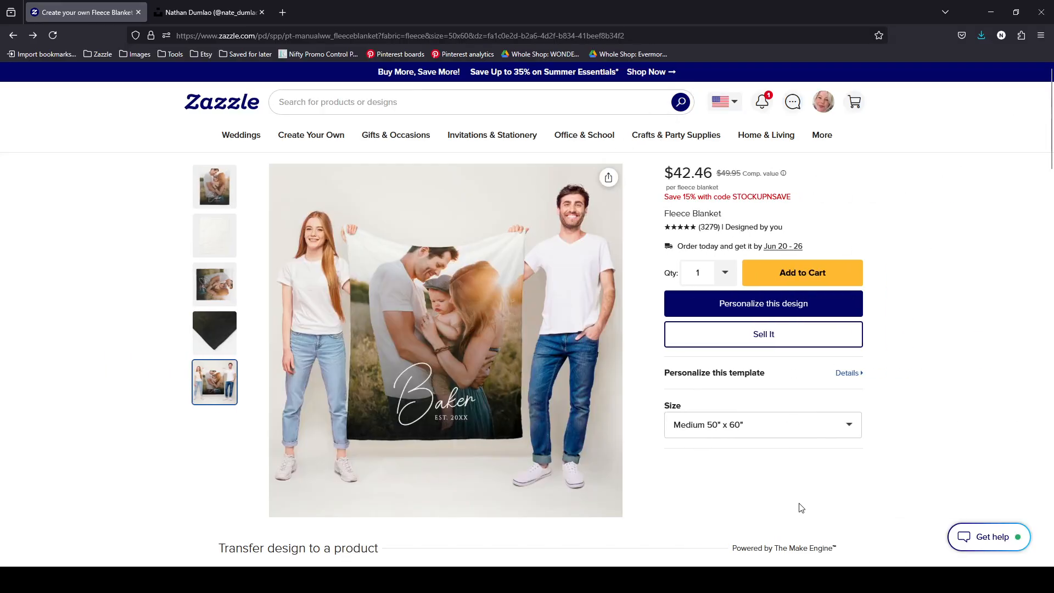
{"action": "left_click", "coordinate": [820, 375]}
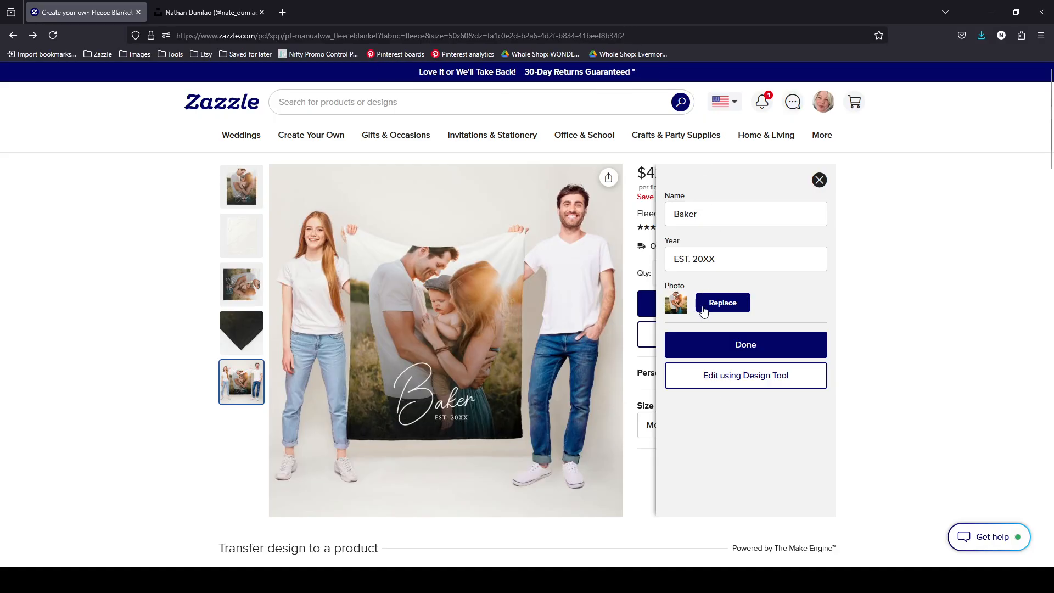
{"action": "left_click", "coordinate": [774, 377]}
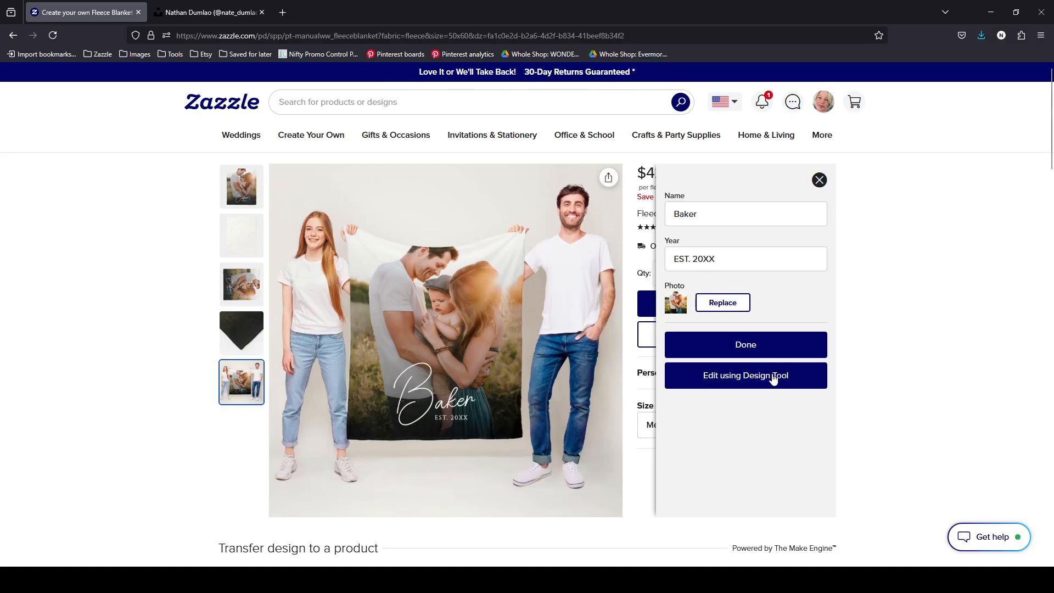
Examine the URL parameter name in the script name's template settings
{"action": "left_click", "coordinate": [608, 444]}
{"action": "scroll", "coordinate": [982, 348], "scroll_direction": "down", "scroll_amount": 10}
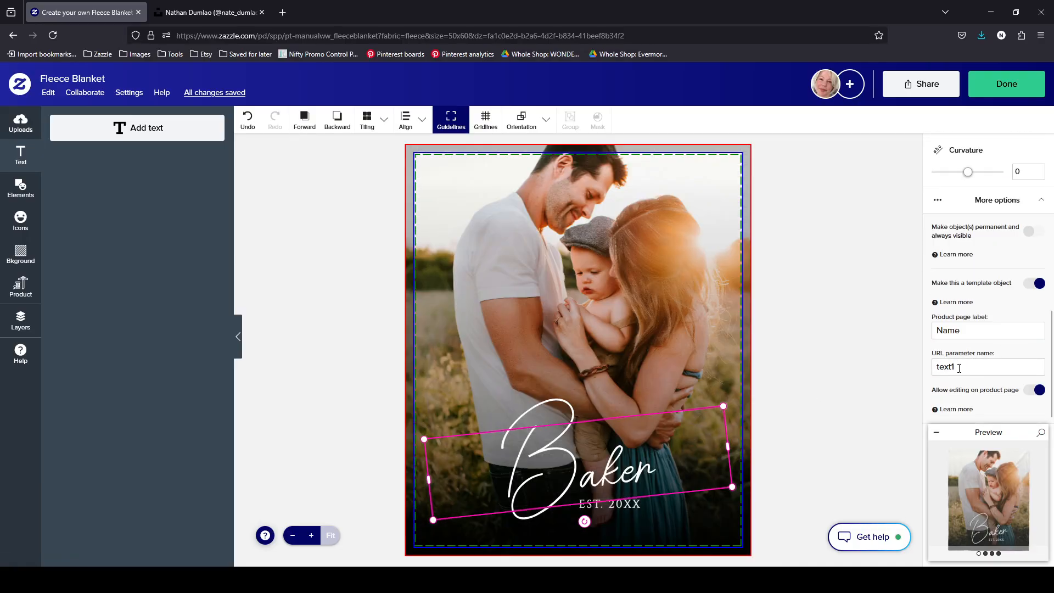
{"action": "left_click", "coordinate": [959, 368]}
{"action": "left_click", "coordinate": [986, 369]}
Return to the product page, review the order of the Name, Year and Photo fields, and go back to design editing
{"action": "left_click", "coordinate": [988, 89]}
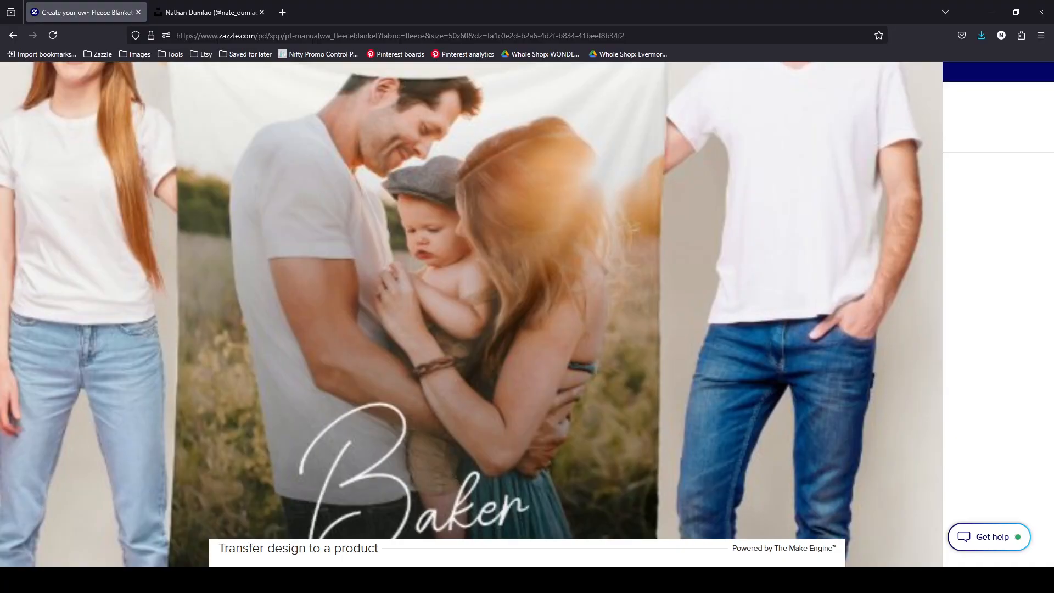
{"action": "left_click", "coordinate": [820, 374]}
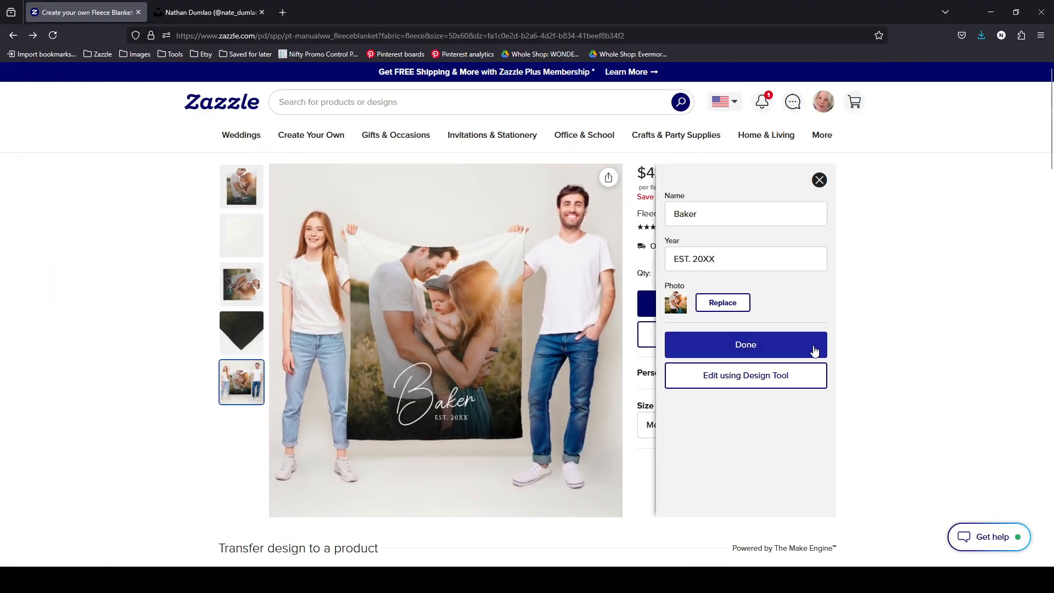
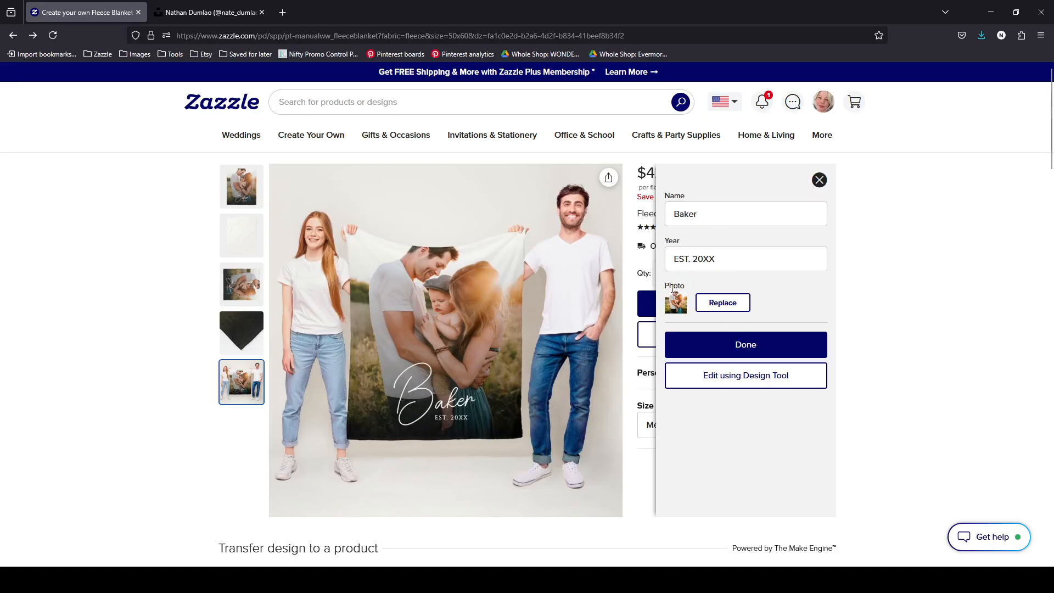
{"action": "left_click", "coordinate": [731, 376]}
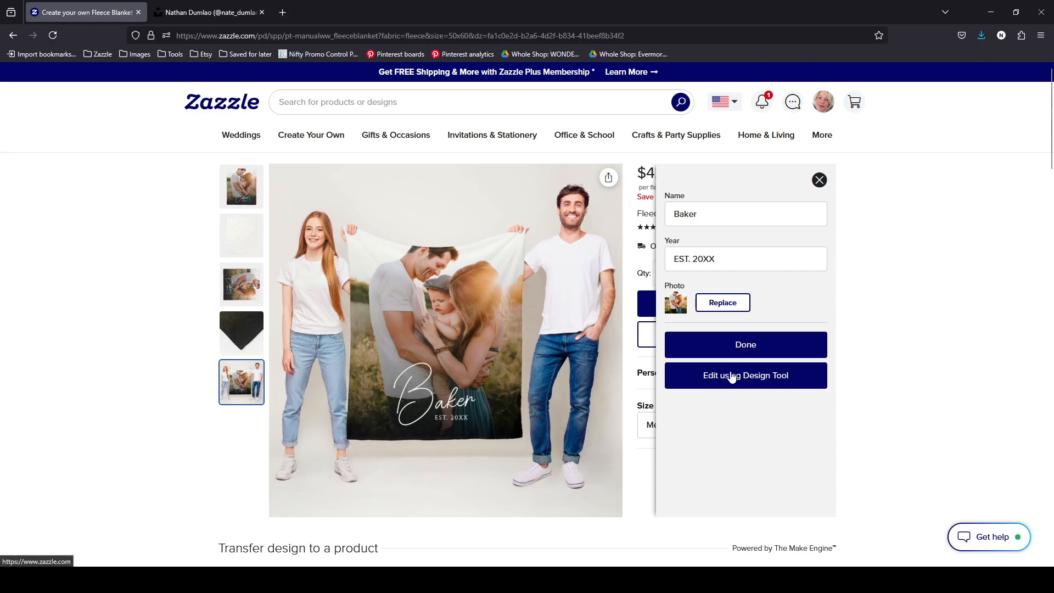
Shrink the family photo so it fills only the upper-left quarter of the blanket
{"action": "left_click", "coordinate": [642, 332]}
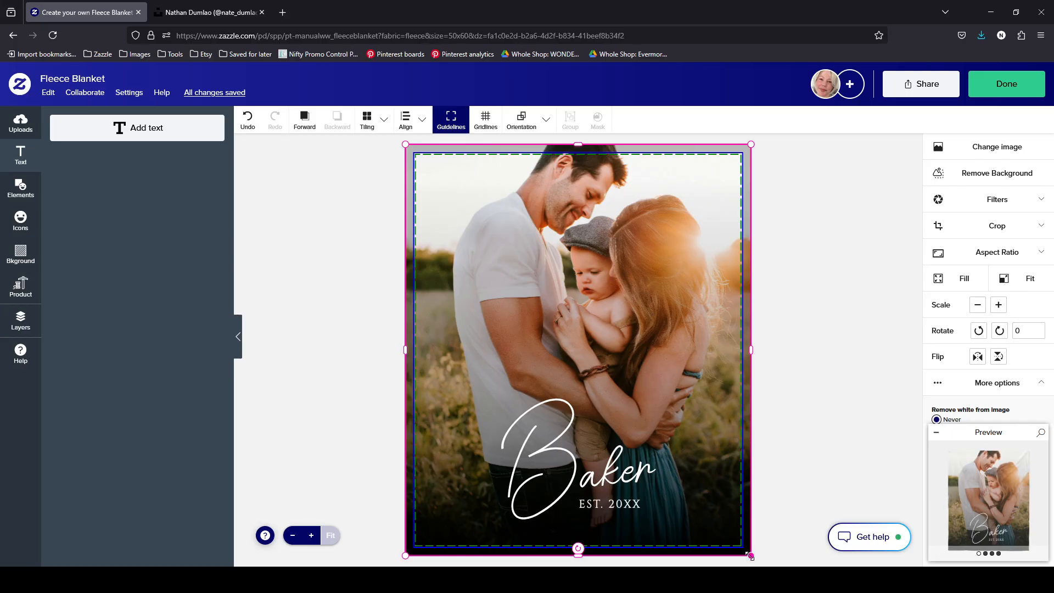
{"action": "left_click_drag", "start_coordinate": [751, 350], "coordinate": [597, 350]}
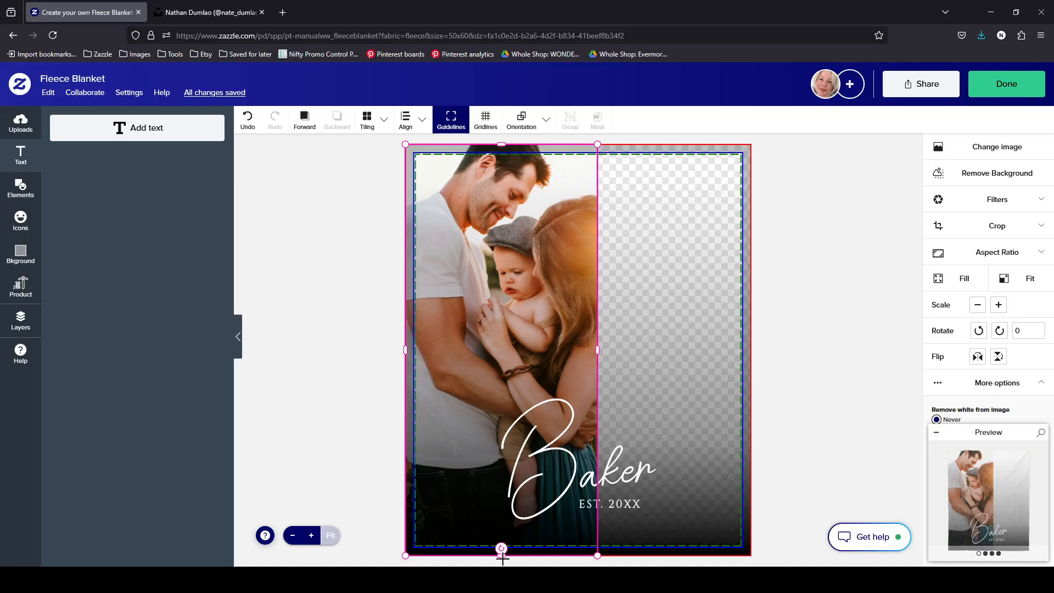
{"action": "left_click_drag", "start_coordinate": [502, 556], "coordinate": [502, 352]}
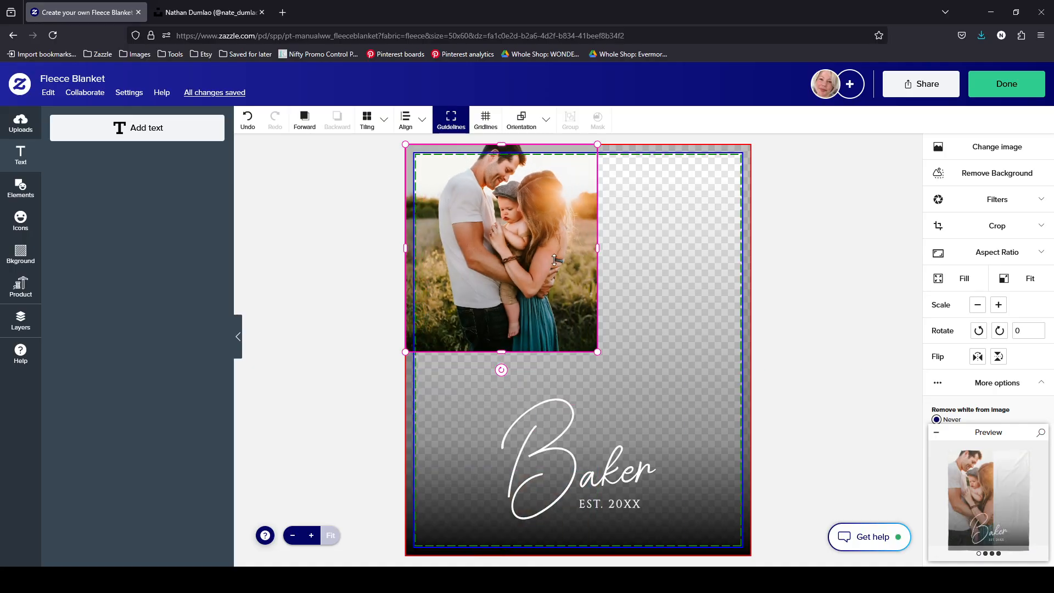
{"action": "left_click_drag", "start_coordinate": [554, 265], "coordinate": [546, 259]}
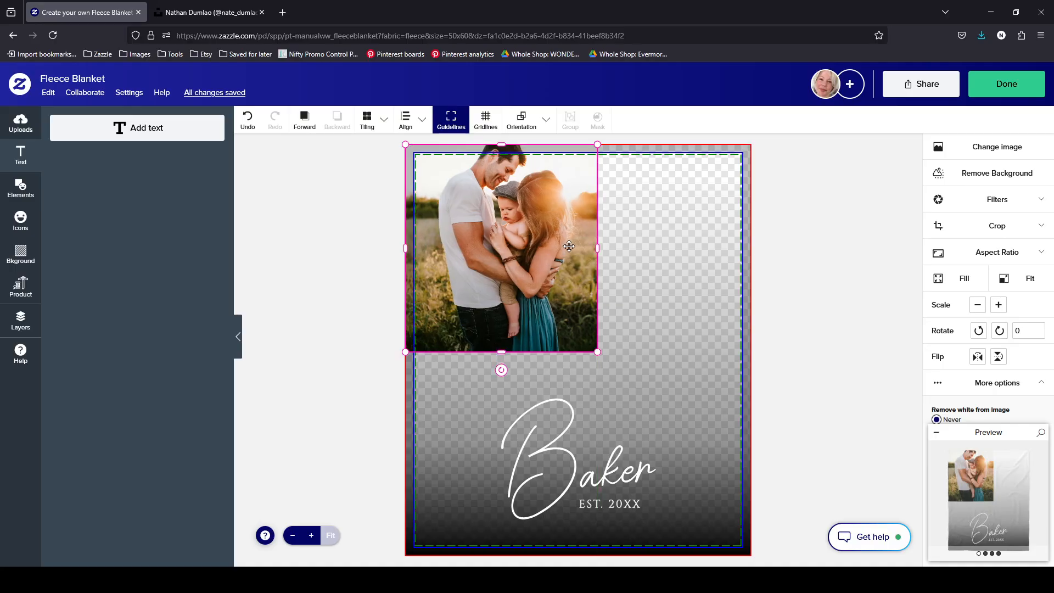
Duplicate the shrunken family photo and place the copy directly to the right of the original
{"action": "key", "text": "ctrl+c"}
{"action": "key", "text": "ctrl+v"}
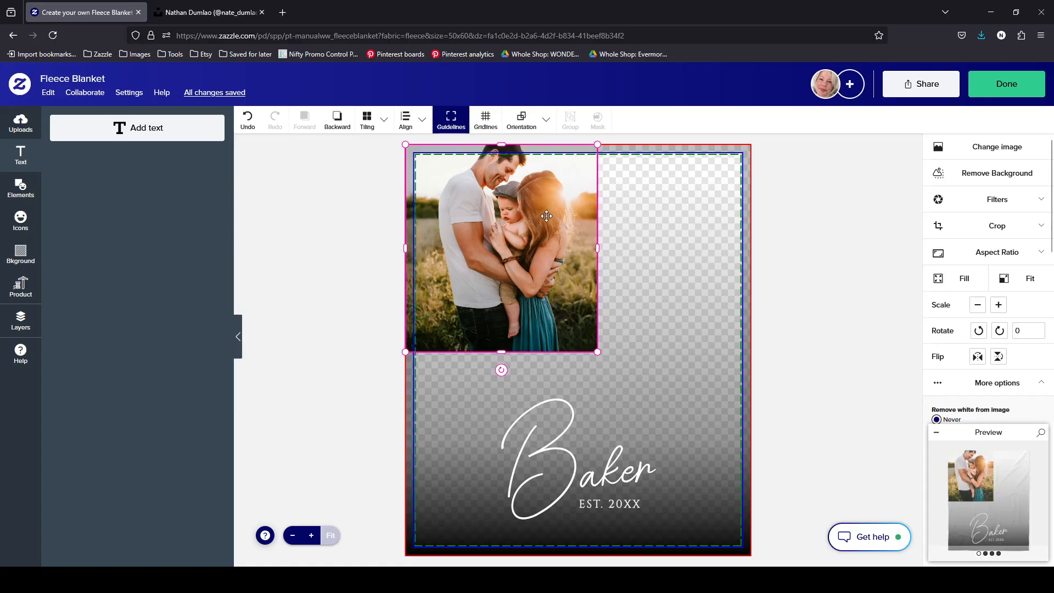
{"action": "left_click_drag", "start_coordinate": [549, 216], "coordinate": [739, 217]}
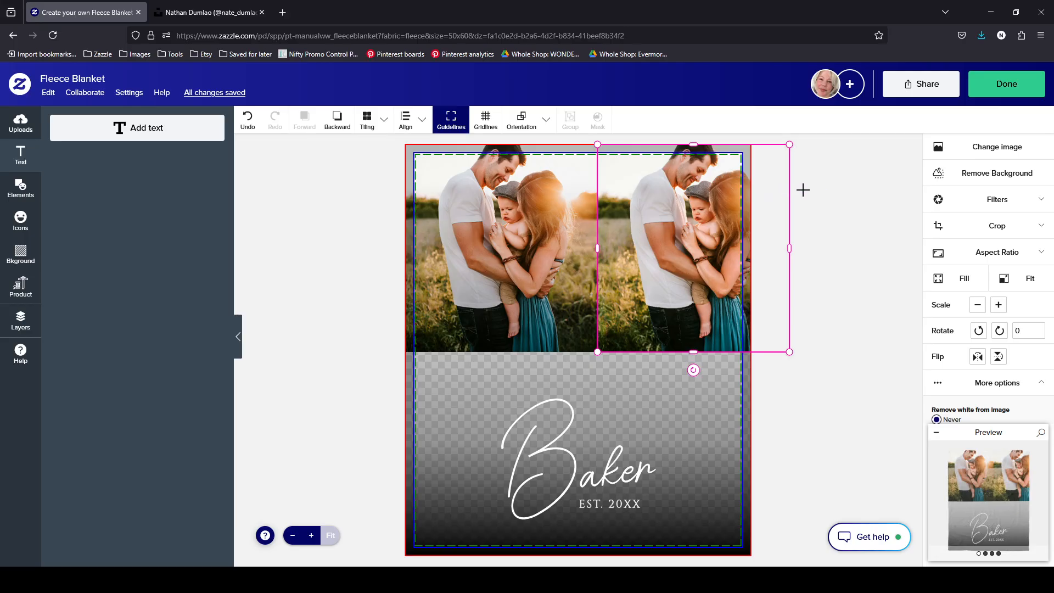
Scale the two side-by-side photos together so they span exactly the blanket's full width
{"action": "left_click_drag", "start_coordinate": [851, 177], "coordinate": [431, 219]}
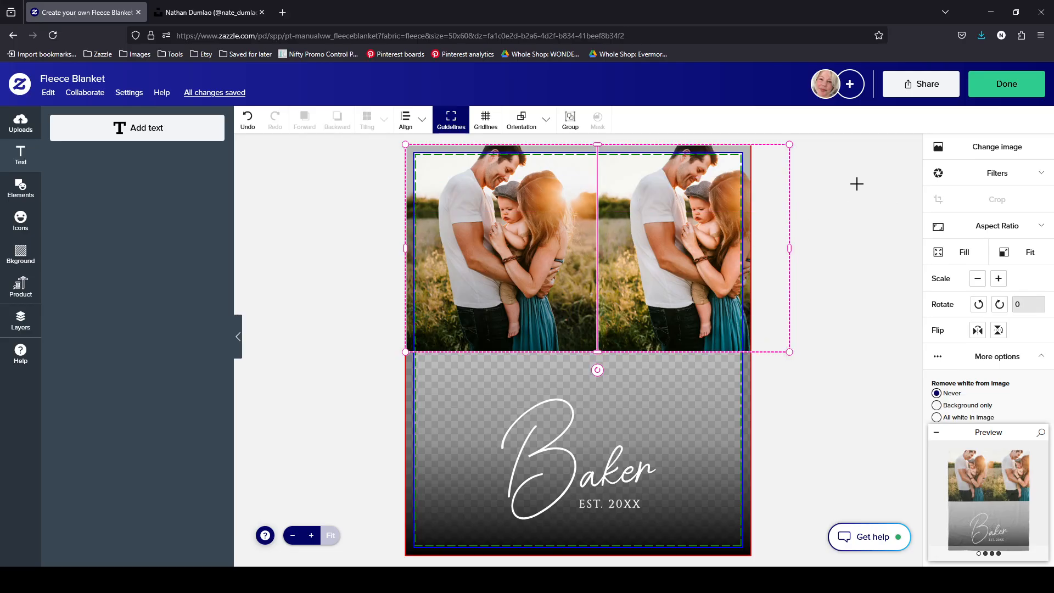
{"action": "left_click_drag", "start_coordinate": [850, 184], "coordinate": [382, 205]}
{"action": "left_click_drag", "start_coordinate": [788, 351], "coordinate": [759, 314]}
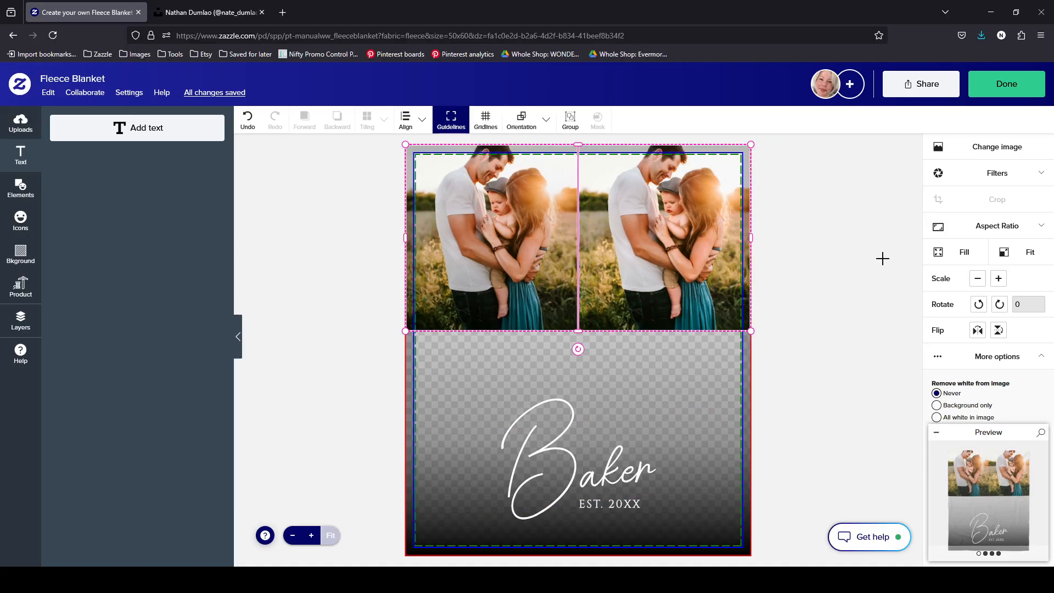
{"action": "left_click", "coordinate": [843, 322]}
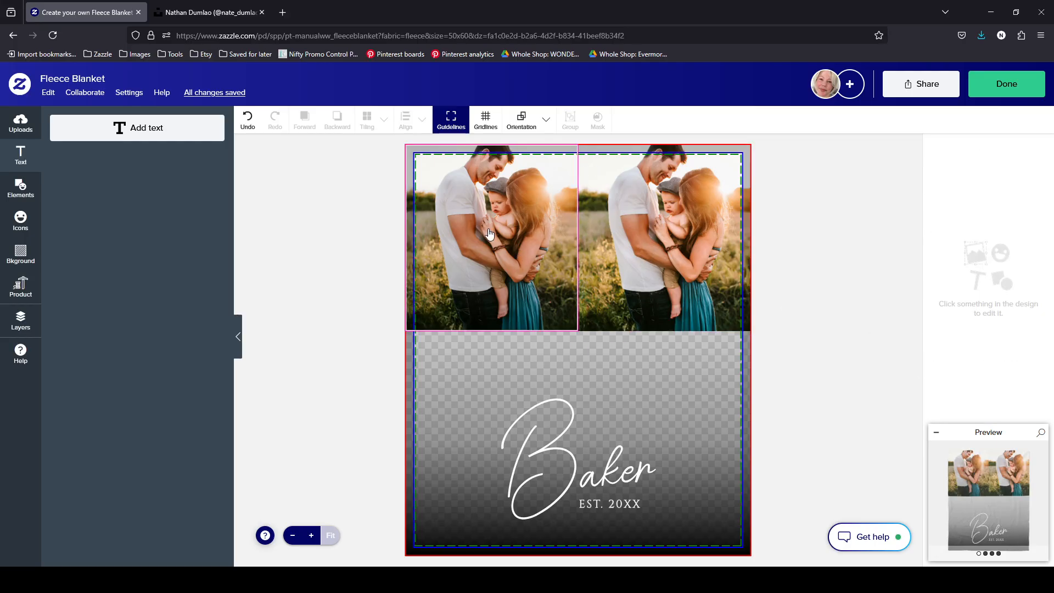
Examine the product page label and URL parameter name in the right photo's template settings
{"action": "left_click", "coordinate": [664, 230]}
{"action": "scroll", "coordinate": [988, 274], "scroll_direction": "down", "scroll_amount": 5}
{"action": "scroll", "coordinate": [988, 274], "scroll_direction": "down", "scroll_amount": 2}
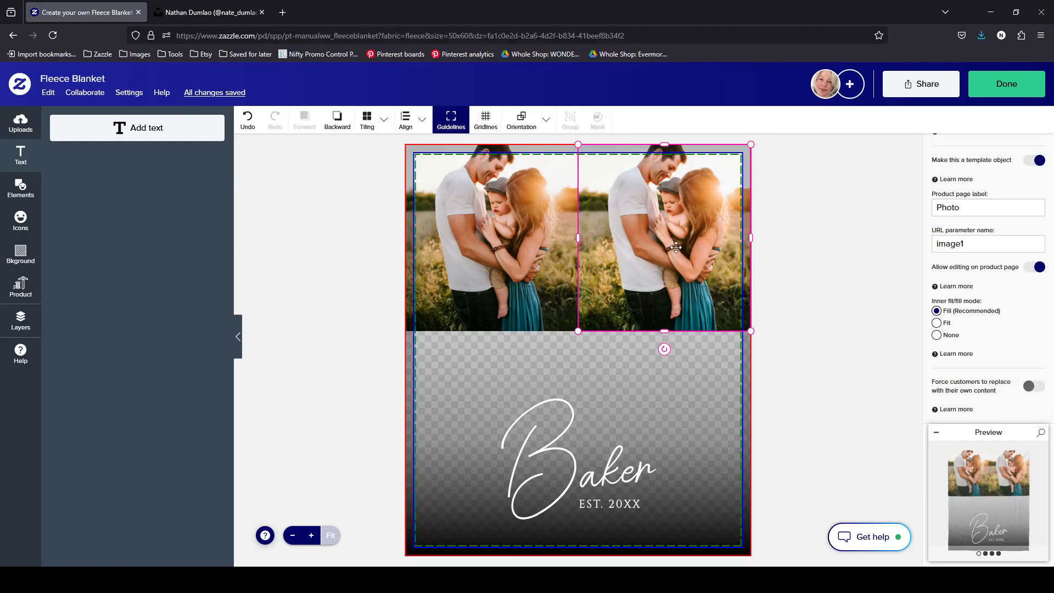
{"action": "scroll", "coordinate": [988, 283], "scroll_direction": "up", "scroll_amount": 7}
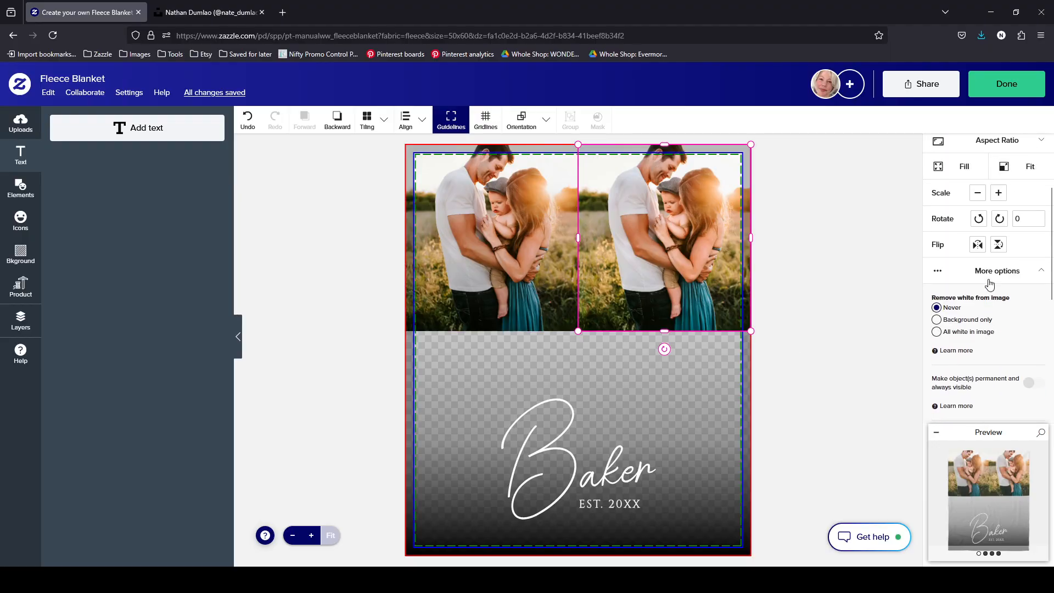
Replace the left photo with the couple-at-sunset beach image and check the enlarged blanket preview
{"action": "left_click", "coordinate": [505, 176]}
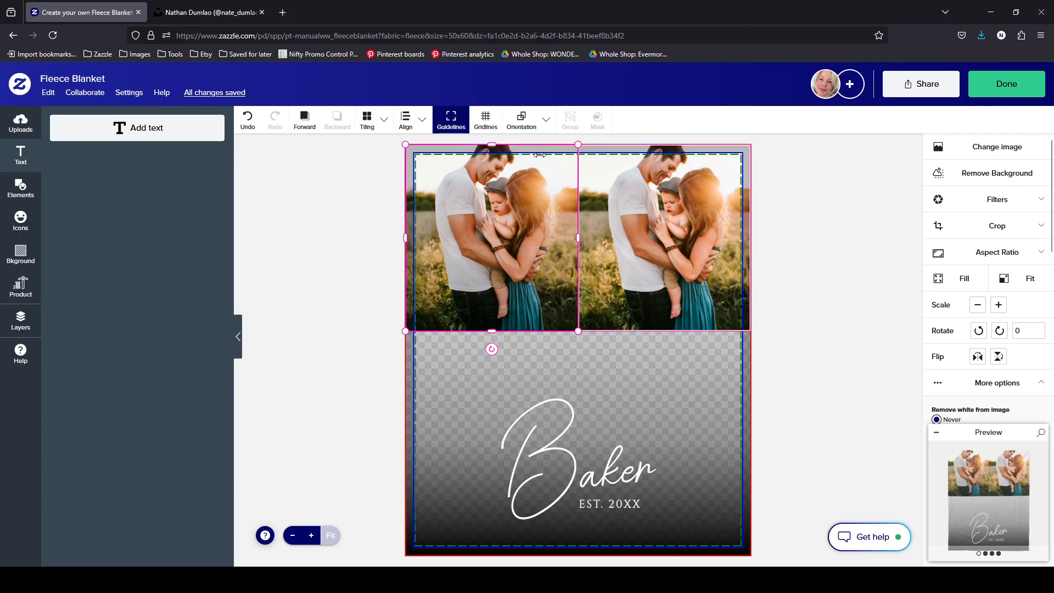
{"action": "left_click", "coordinate": [969, 156]}
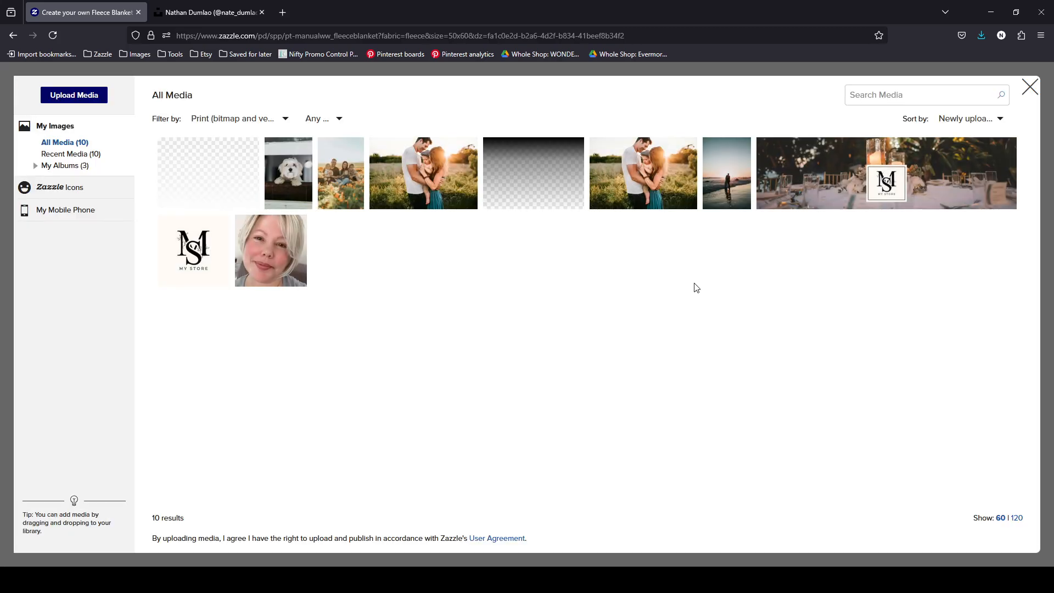
{"action": "left_click", "coordinate": [734, 156]}
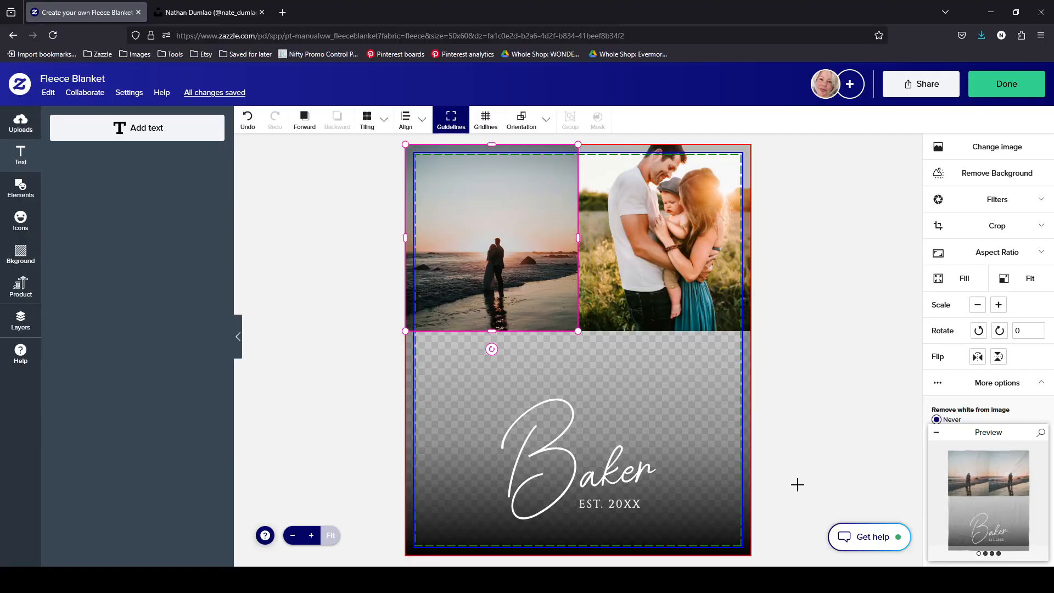
{"action": "left_click", "coordinate": [980, 486]}
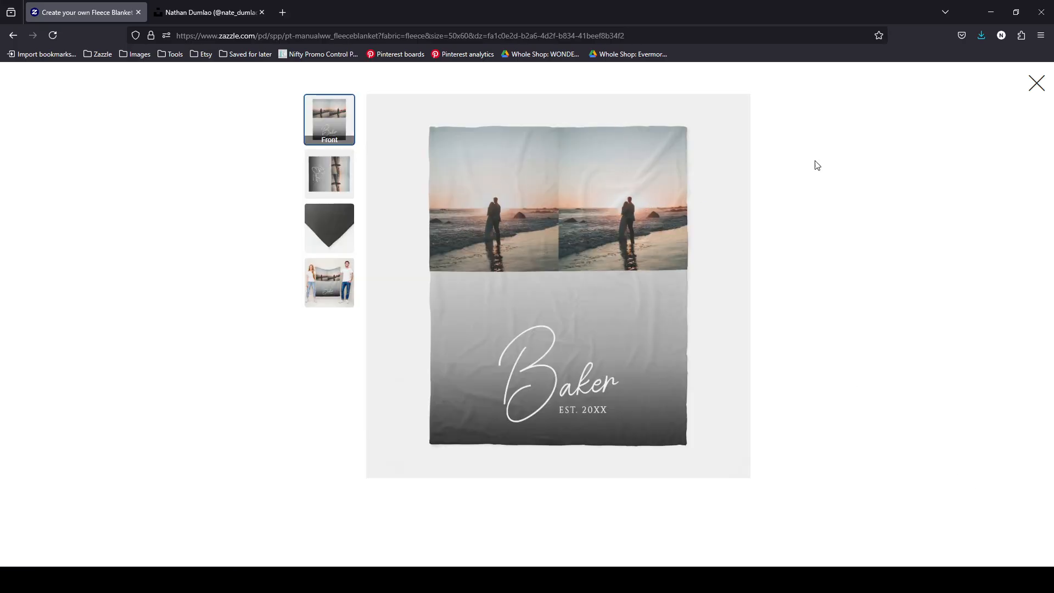
{"action": "left_click", "coordinate": [1036, 83]}
Give the right photo its own URL parameter name and label the left photo Photo 1 and the right one Photo 2
{"action": "scroll", "coordinate": [1018, 332], "scroll_direction": "down", "scroll_amount": 10}
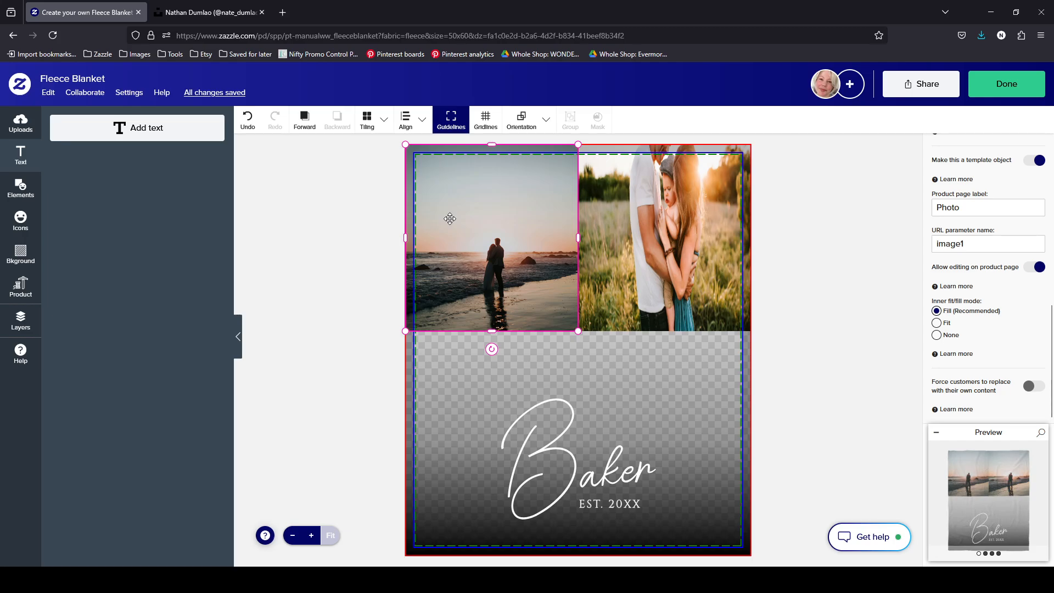
{"action": "left_click", "coordinate": [680, 215]}
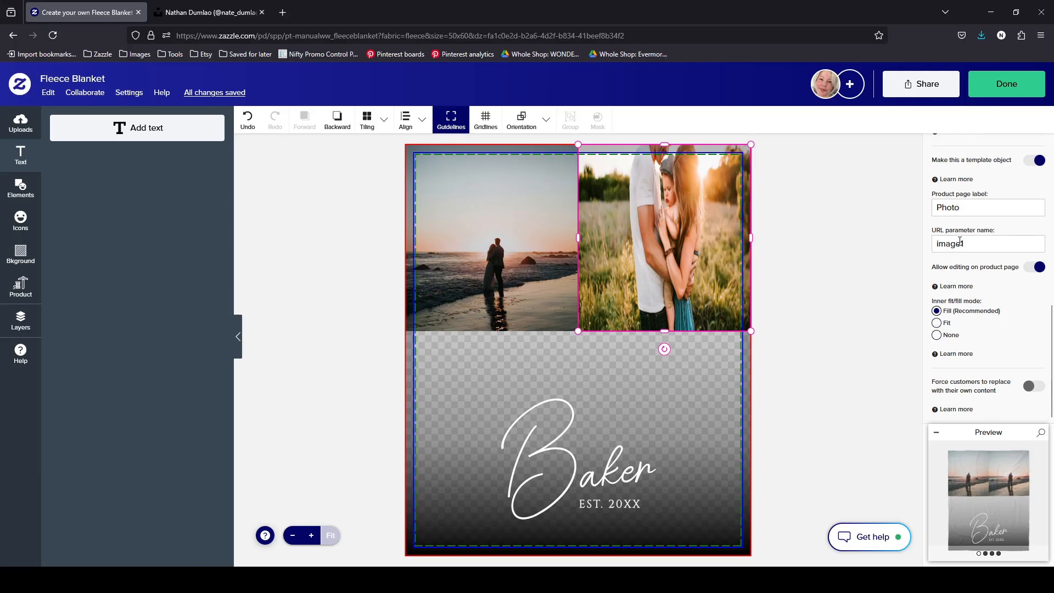
{"action": "left_click_drag", "start_coordinate": [959, 241], "coordinate": [975, 245]}
{"action": "double_click", "coordinate": [977, 245]}
{"action": "left_click", "coordinate": [977, 245]}
{"action": "left_click", "coordinate": [985, 207]}
{"action": "left_click", "coordinate": [504, 228]}
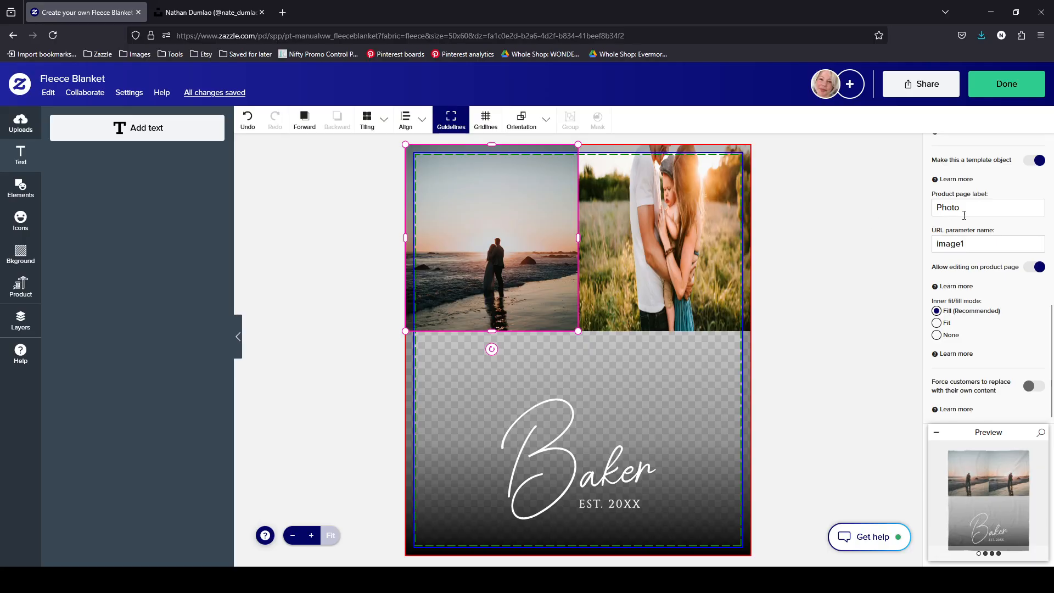
{"action": "left_click", "coordinate": [998, 206]}
Finish the design and replace Photo 2 with the family photo in the product page's personalization fields
{"action": "left_click", "coordinate": [1014, 91]}
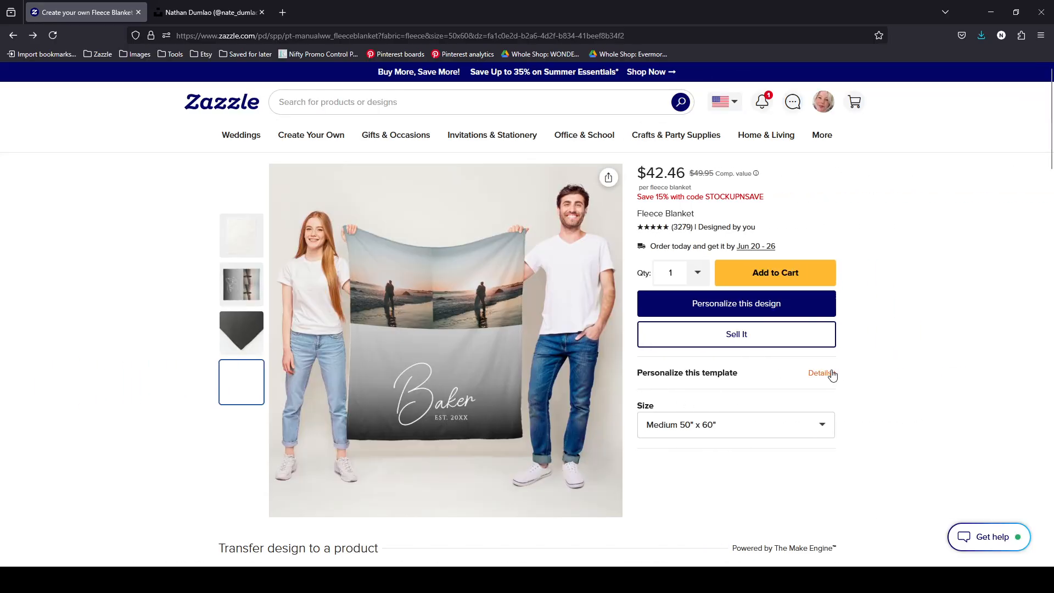
{"action": "left_click", "coordinate": [828, 374]}
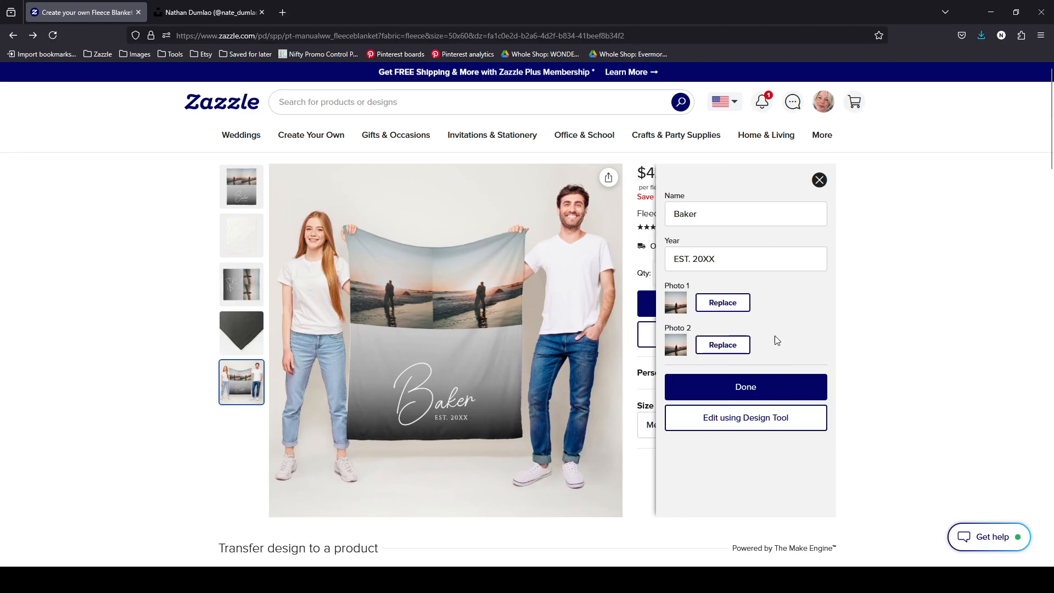
{"action": "left_click", "coordinate": [734, 344]}
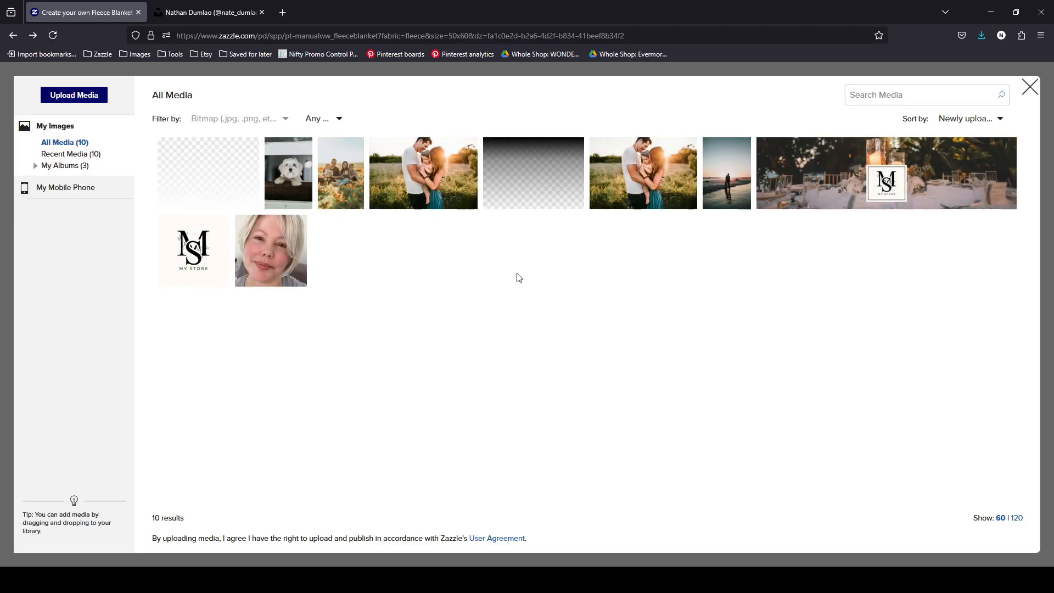
{"action": "left_click", "coordinate": [433, 178]}
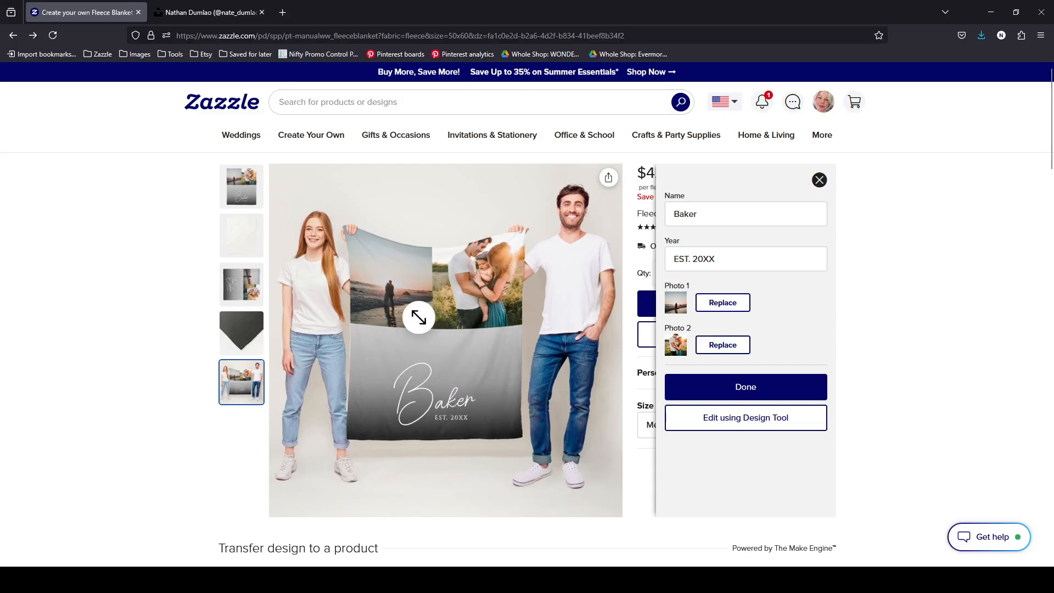
Reopen the design for editing and undo the two-photo changes back to the single full-blanket family photo
{"action": "left_click", "coordinate": [780, 419]}
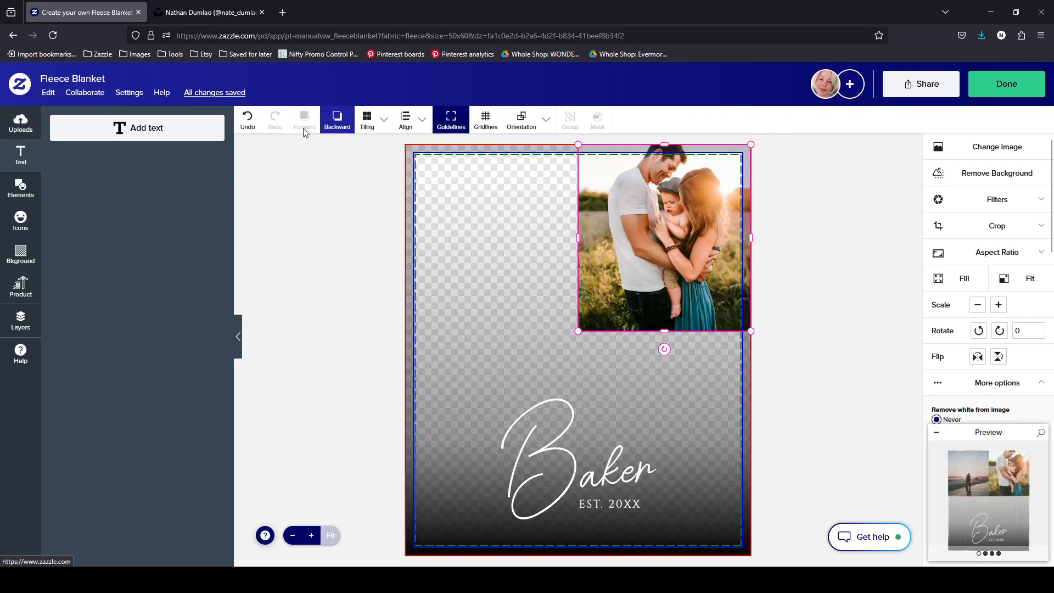
{"action": "left_click", "coordinate": [257, 125]}
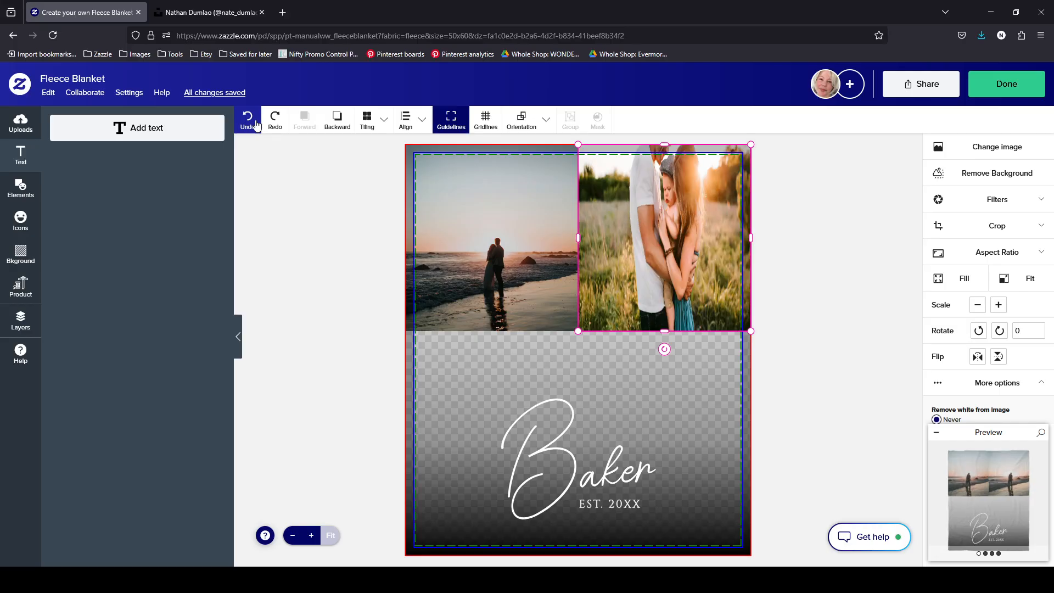
{"action": "left_click", "coordinate": [256, 125]}
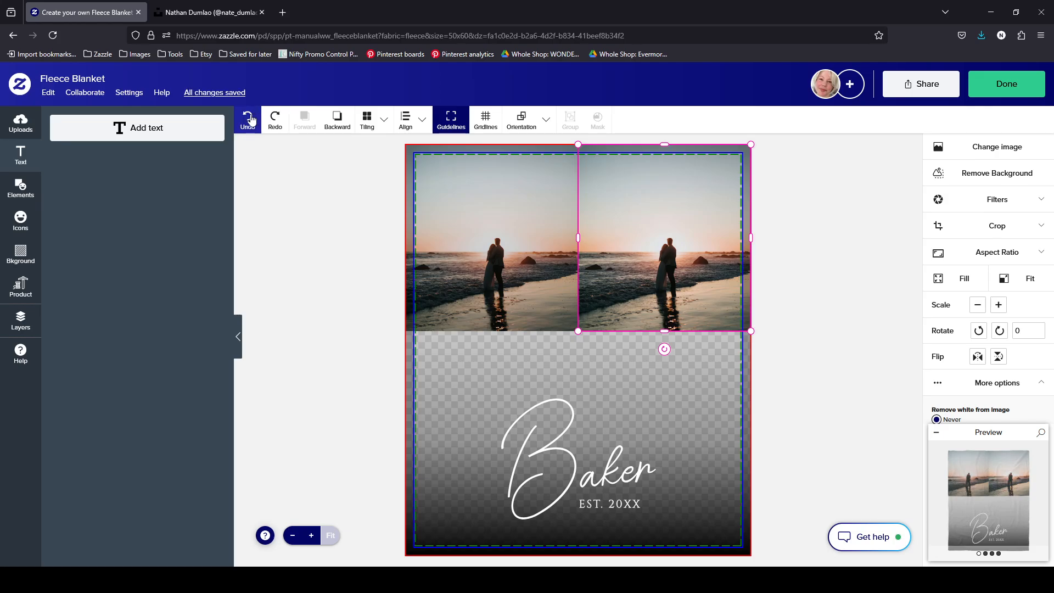
{"action": "left_click", "coordinate": [248, 118]}
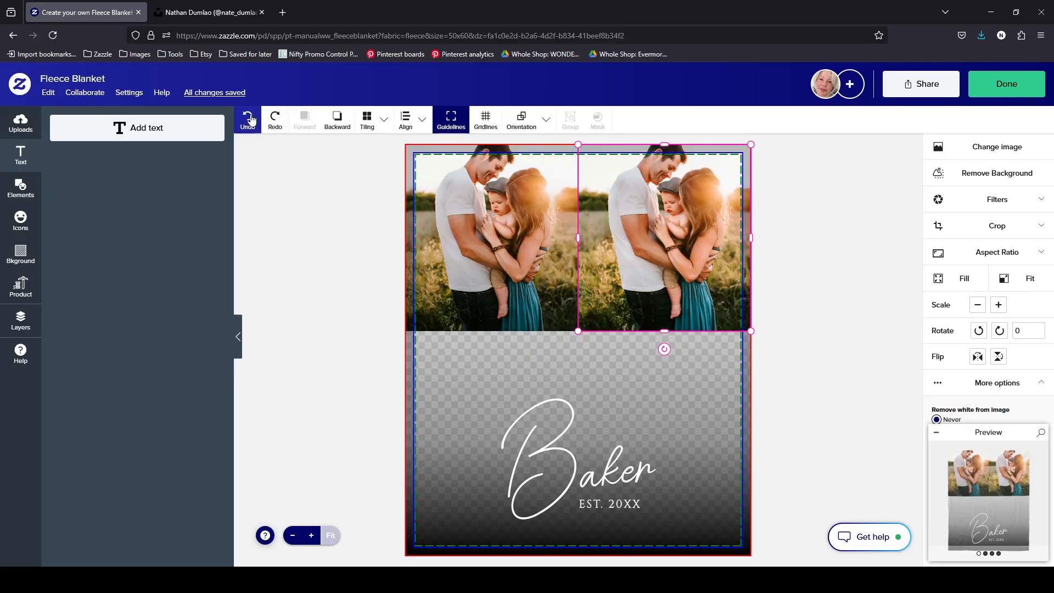
{"action": "left_click", "coordinate": [248, 118]}
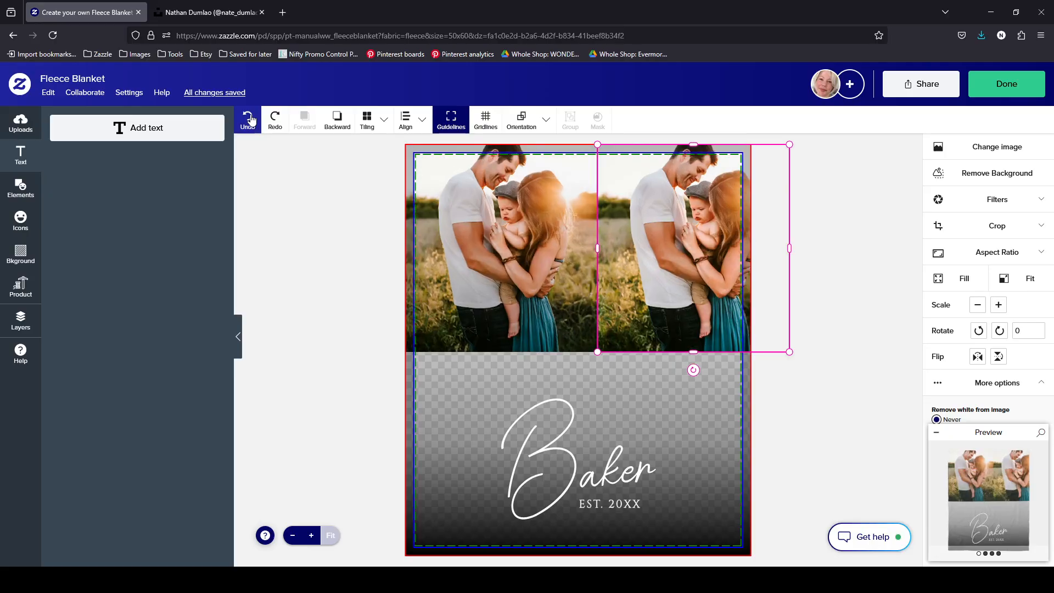
{"action": "left_click", "coordinate": [250, 120]}
{"action": "left_click", "coordinate": [249, 118]}
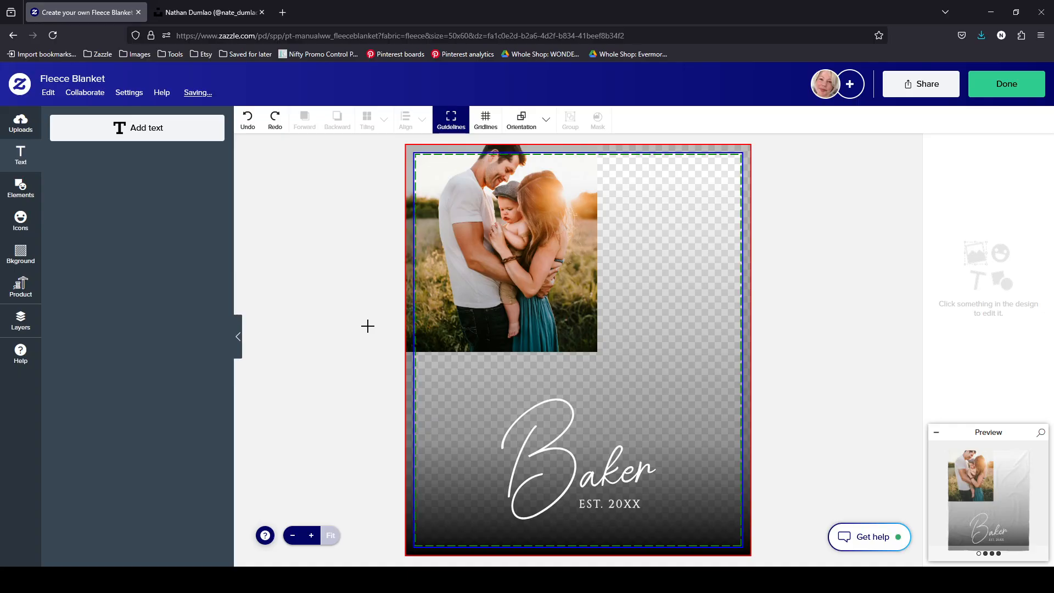
{"action": "left_click", "coordinate": [246, 119]}
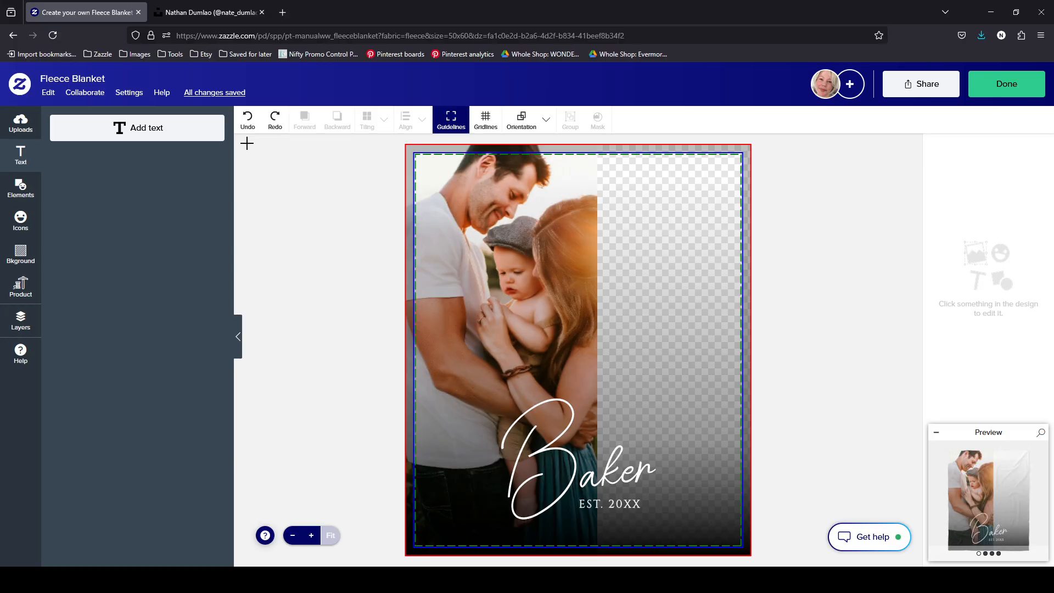
{"action": "left_click", "coordinate": [247, 119]}
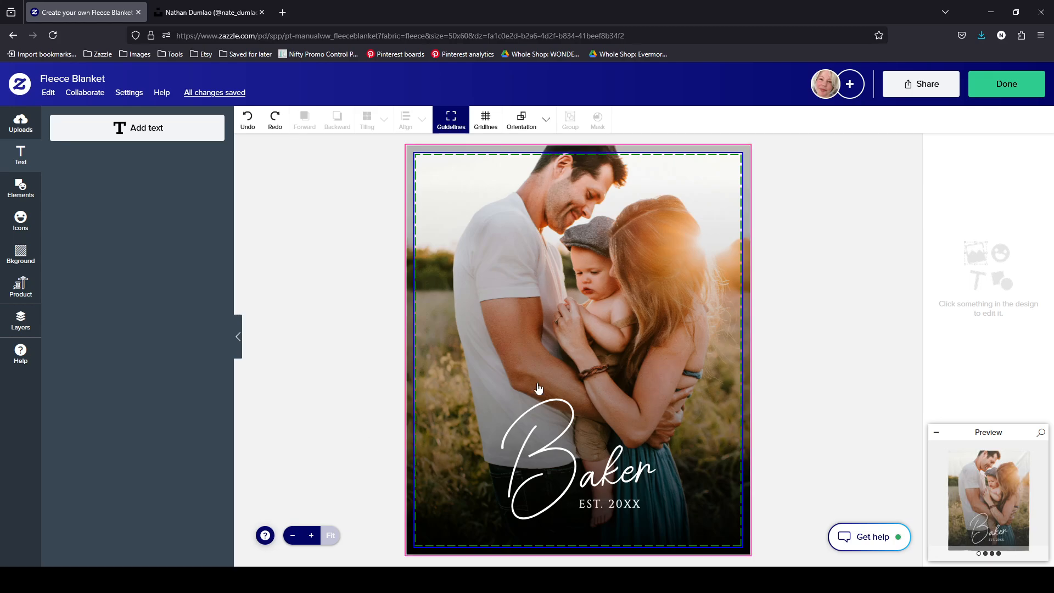
Apply Fill to the full-blanket family photo and finish the design
{"action": "left_click", "coordinate": [646, 341]}
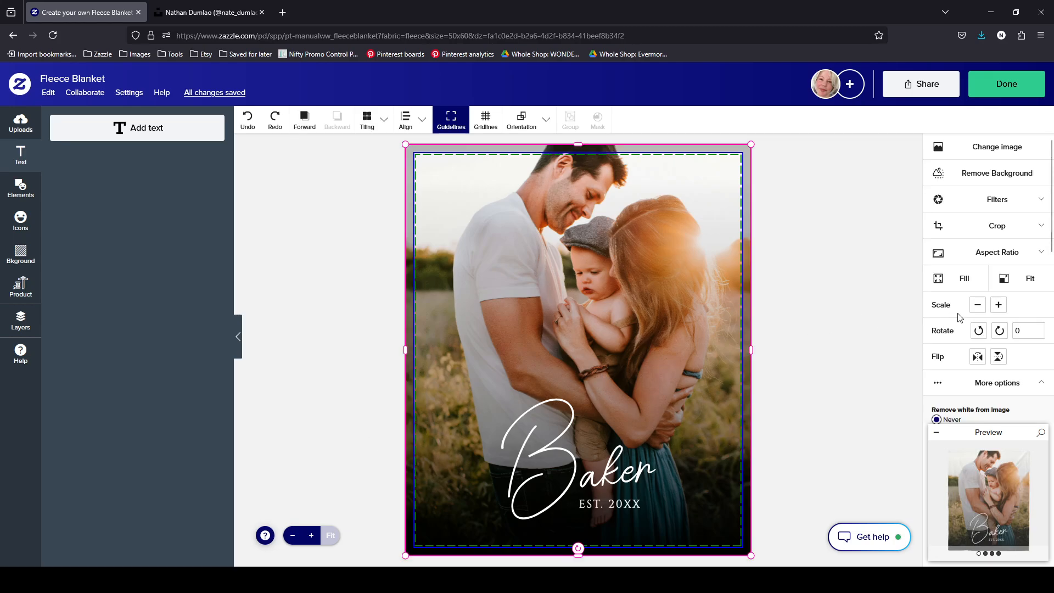
{"action": "left_click", "coordinate": [967, 282]}
{"action": "left_click", "coordinate": [1000, 86]}
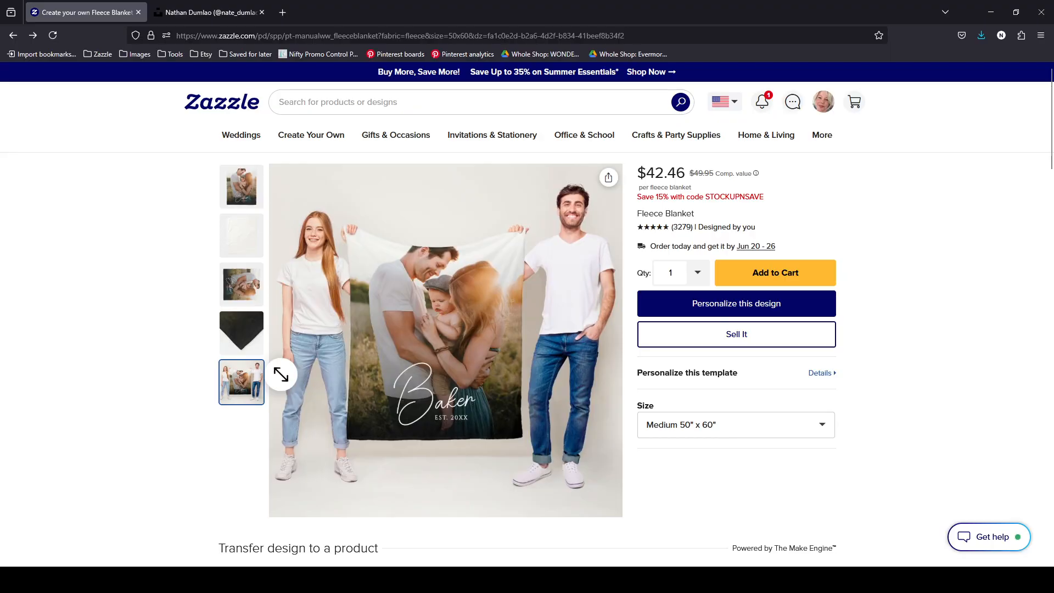
Show the blanket's front view on the product page and open the form for posting the product for sale
{"action": "left_click", "coordinate": [241, 195]}
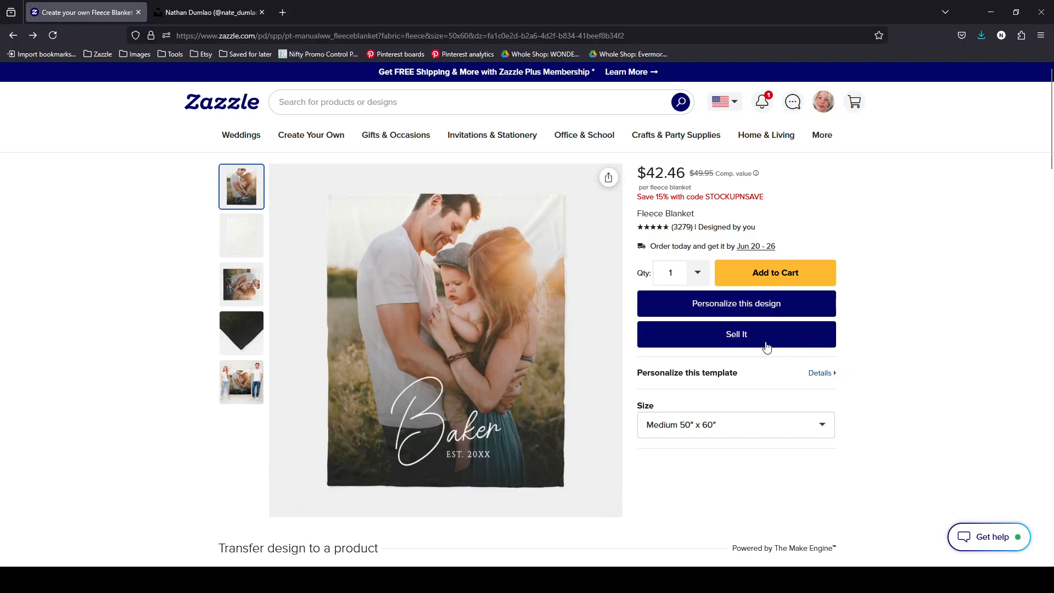
{"action": "left_click", "coordinate": [689, 334]}
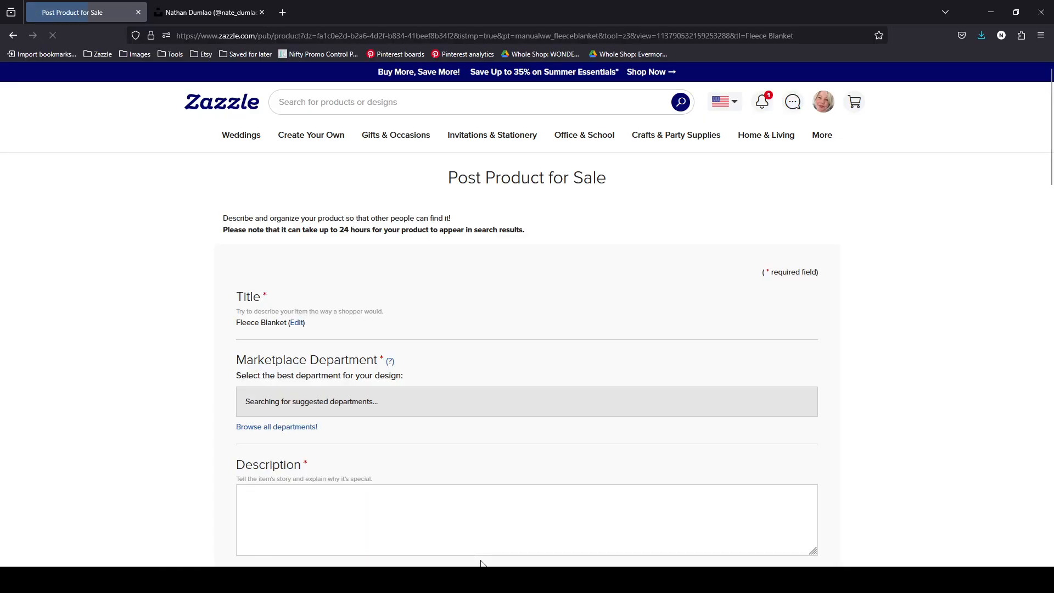
{"action": "scroll", "coordinate": [482, 561], "scroll_direction": "down", "scroll_amount": 3}
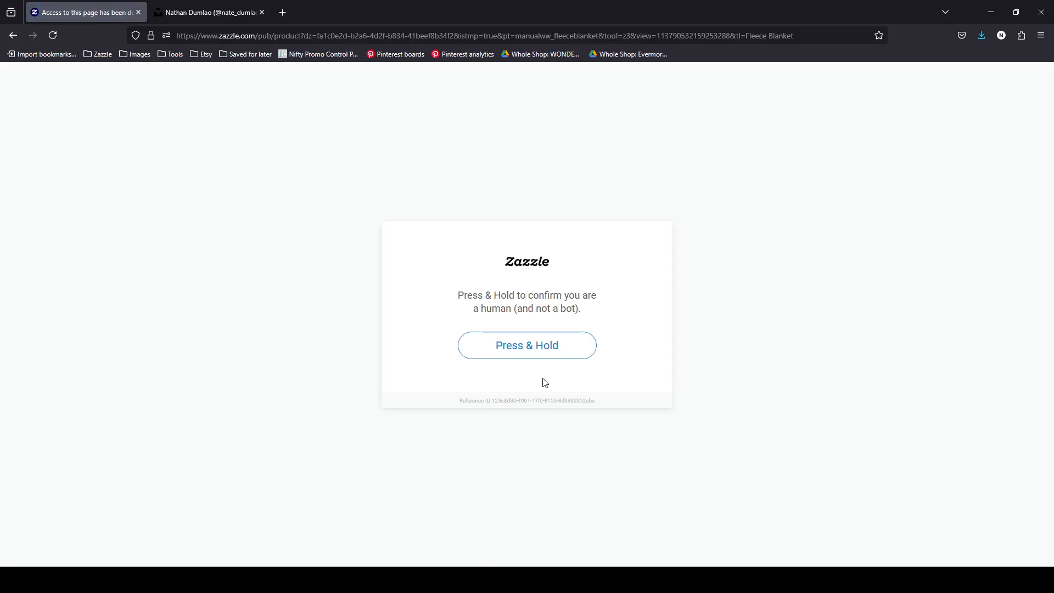
Pass the human check, set the merchandising image to the couple holding the blanket, and cancel the posting form
{"action": "left_click_drag", "start_coordinate": [543, 352], "coordinate": [543, 351]}
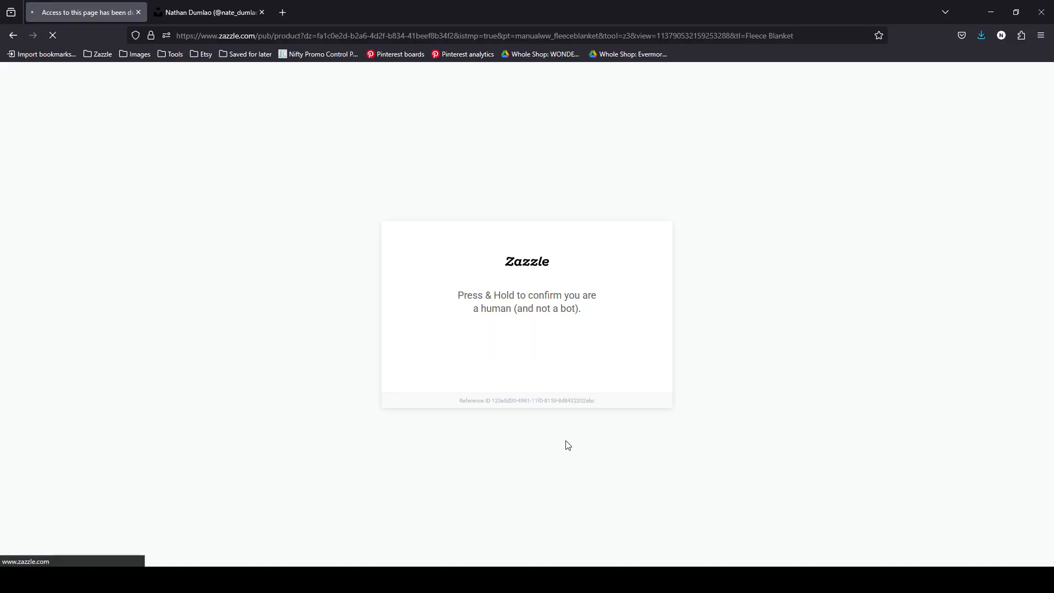
{"action": "scroll", "coordinate": [565, 421], "scroll_direction": "down", "scroll_amount": 4}
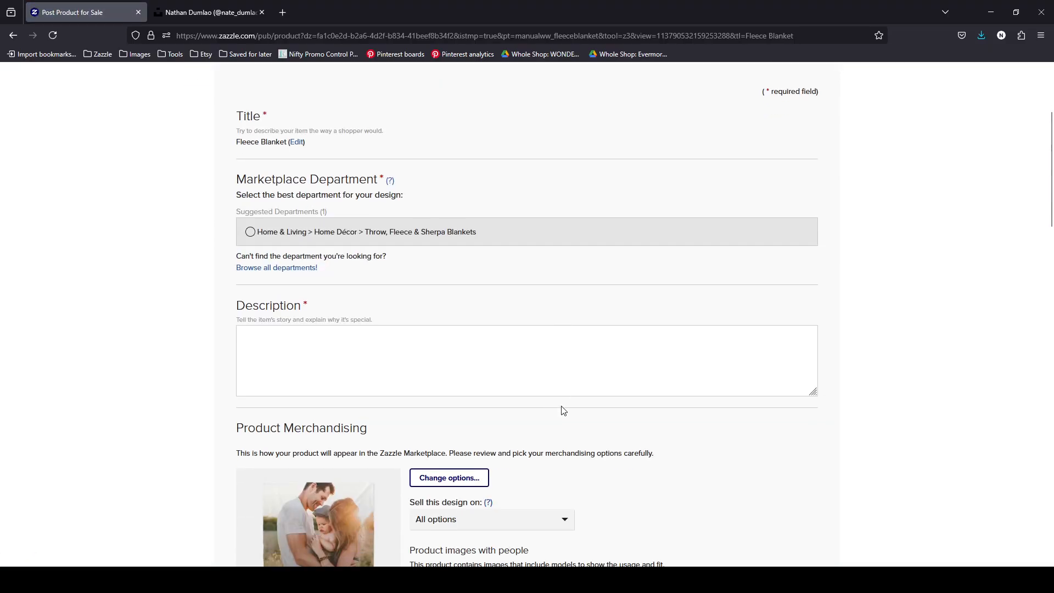
{"action": "scroll", "coordinate": [535, 414], "scroll_direction": "down", "scroll_amount": 4}
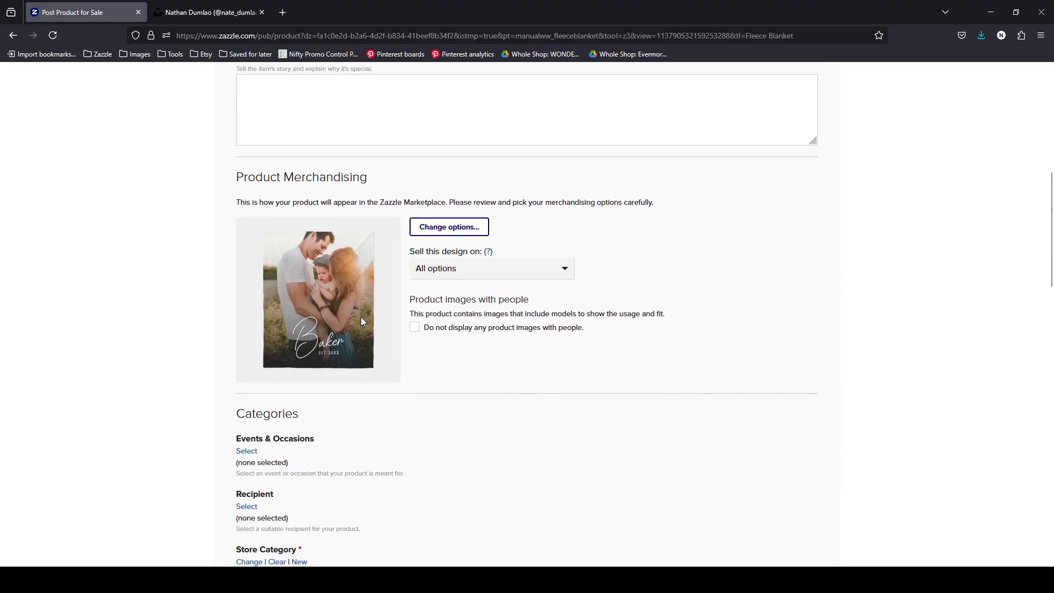
{"action": "left_click", "coordinate": [449, 226]}
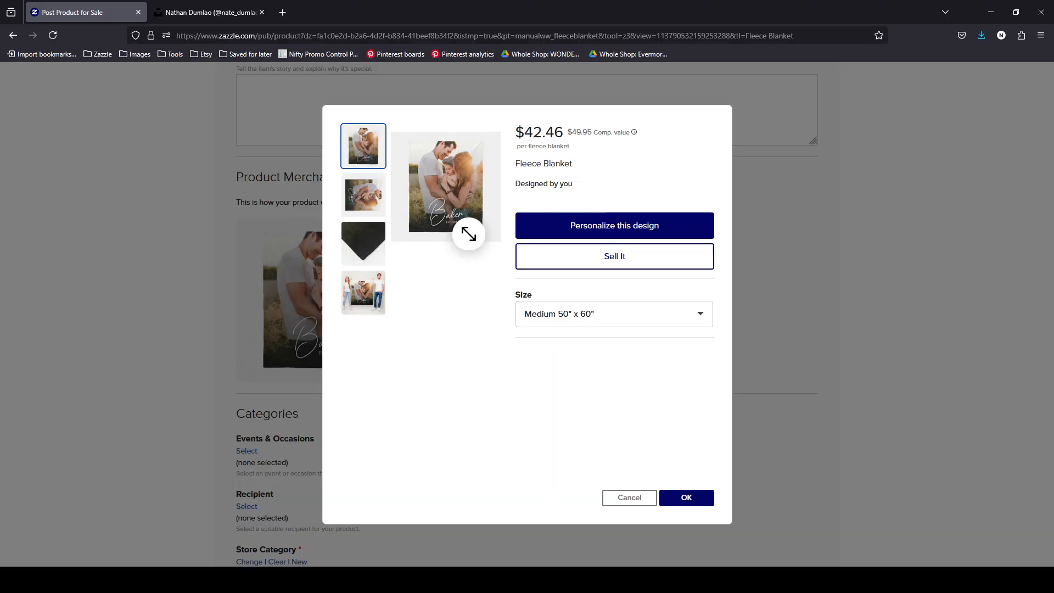
{"action": "left_click", "coordinate": [627, 498]}
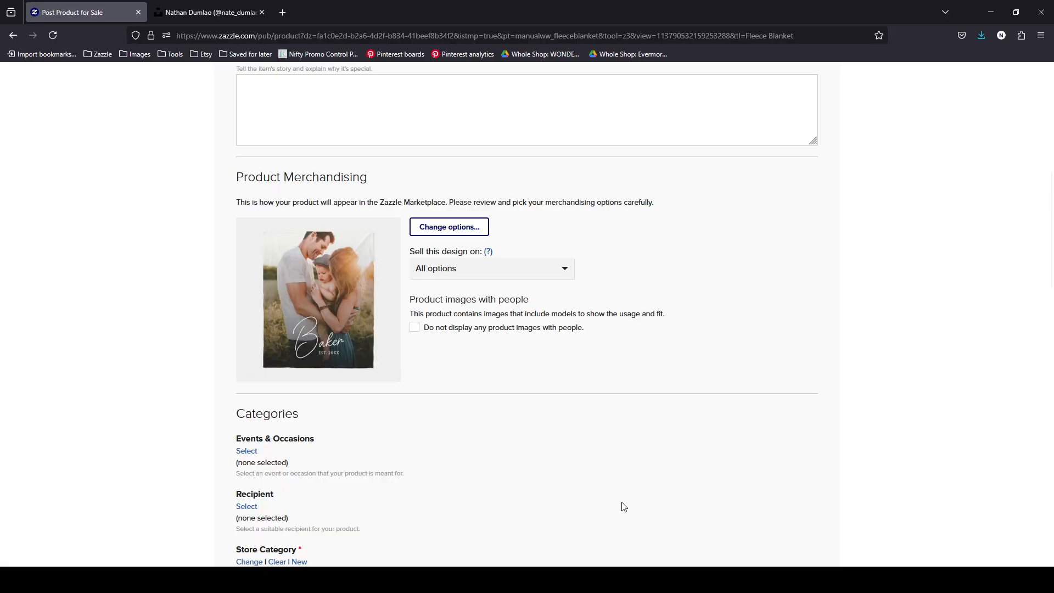
{"action": "left_click", "coordinate": [458, 231]}
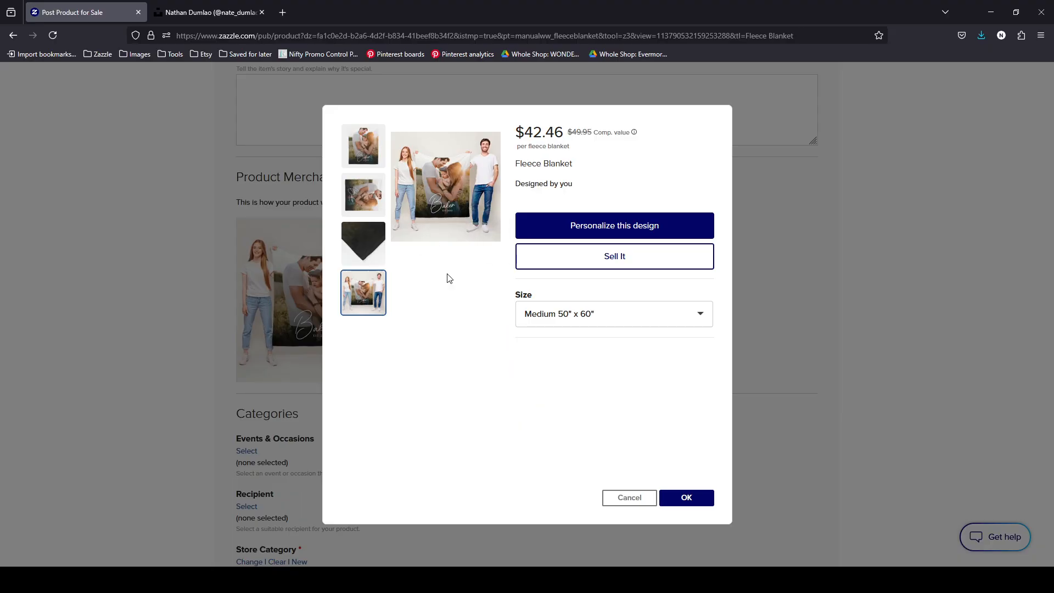
{"action": "left_click", "coordinate": [674, 501]}
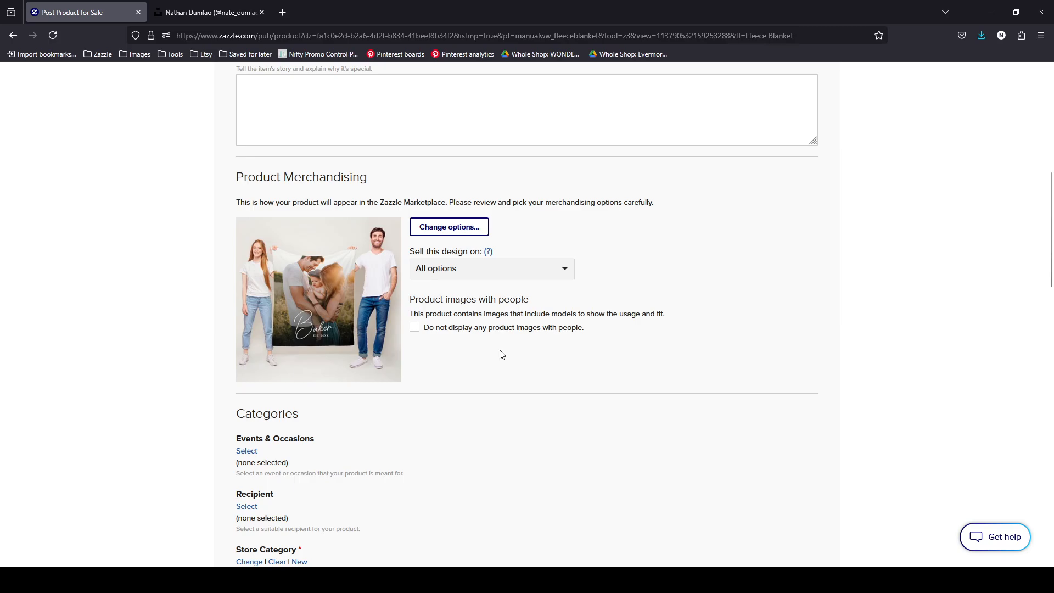
{"action": "scroll", "coordinate": [669, 459], "scroll_direction": "down", "scroll_amount": 15}
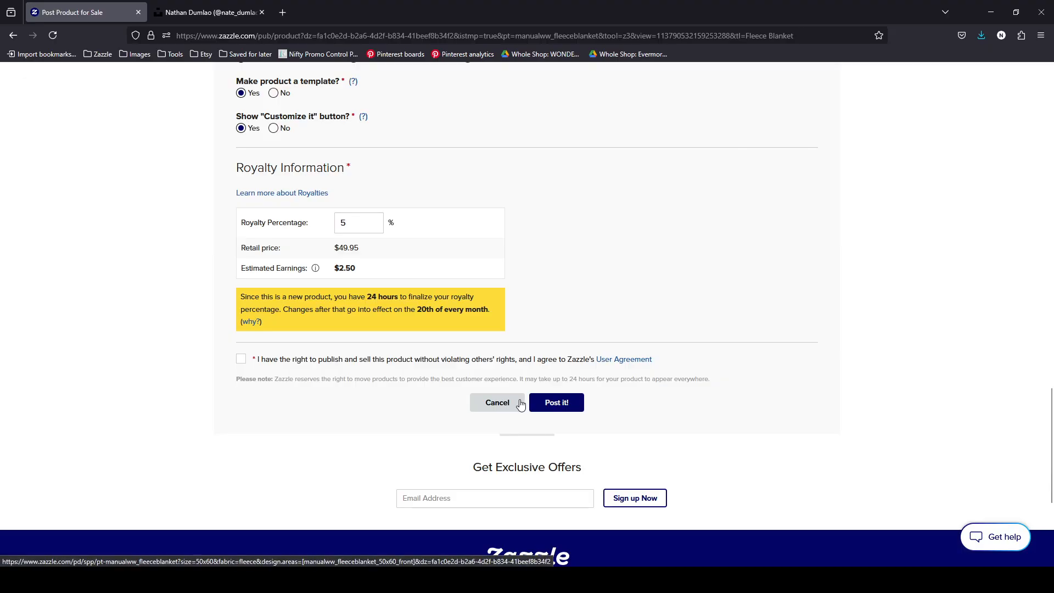
{"action": "left_click", "coordinate": [519, 404]}
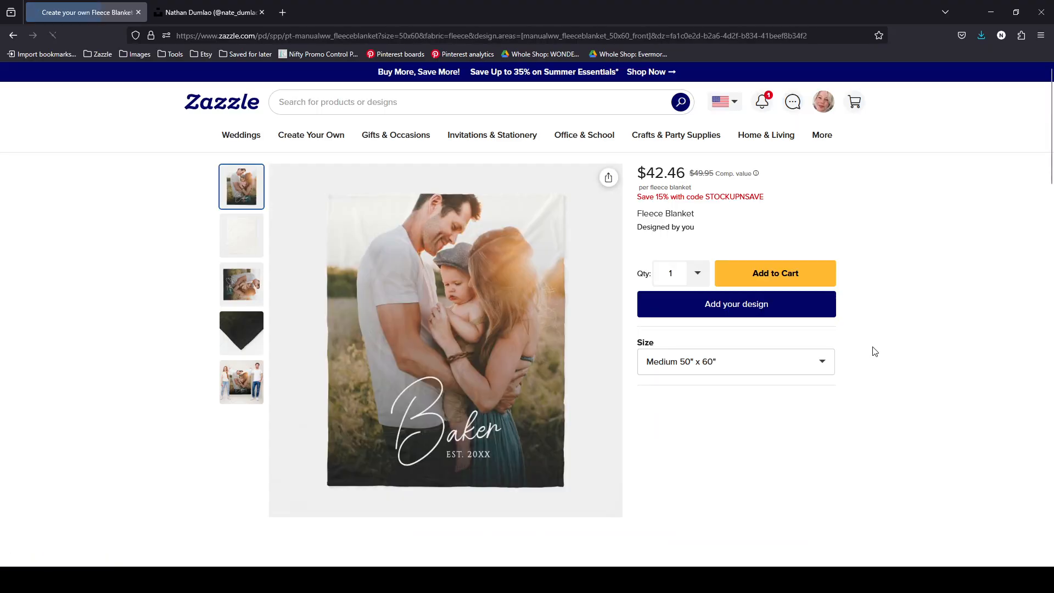
Show the product view with the couple holding the blanket and set the size to Large 60" x 80"
{"action": "left_click", "coordinate": [255, 374]}
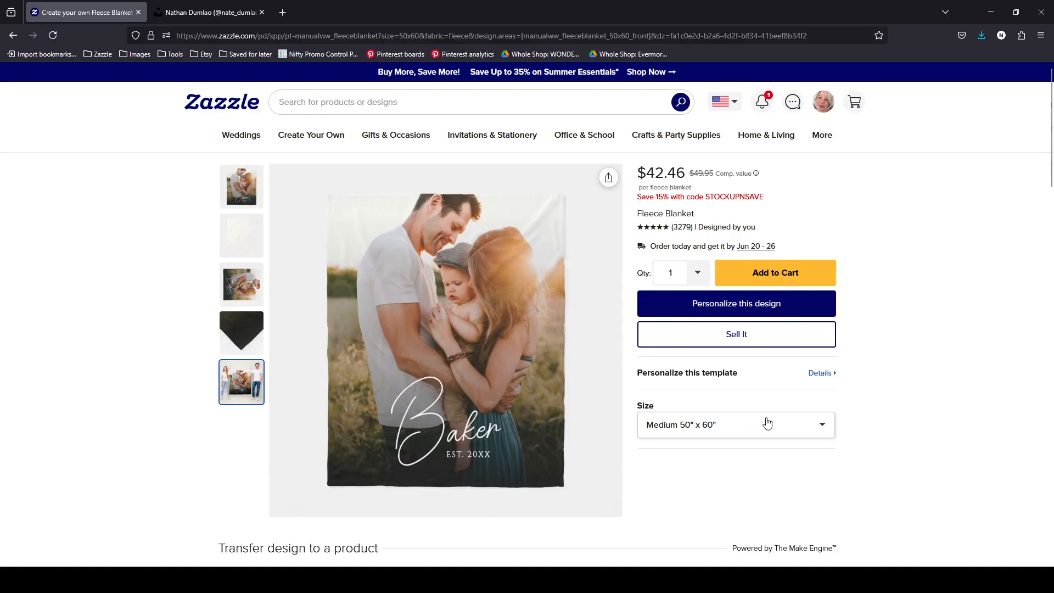
{"action": "scroll", "coordinate": [767, 423], "scroll_direction": "down", "scroll_amount": 1}
{"action": "scroll", "coordinate": [768, 422], "scroll_direction": "down", "scroll_amount": 1}
{"action": "left_click", "coordinate": [751, 312]}
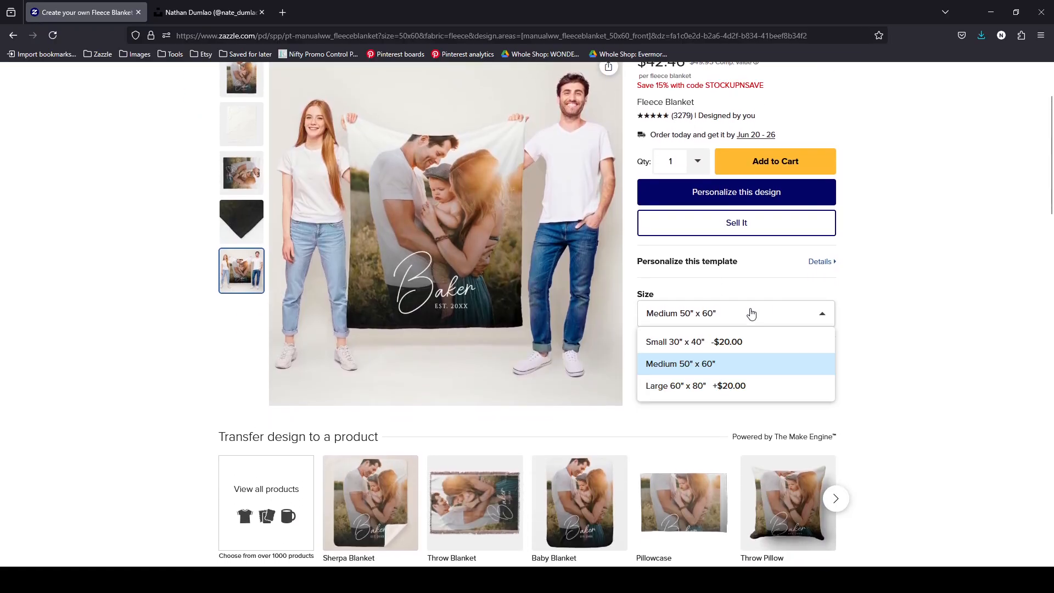
{"action": "left_click", "coordinate": [742, 386]}
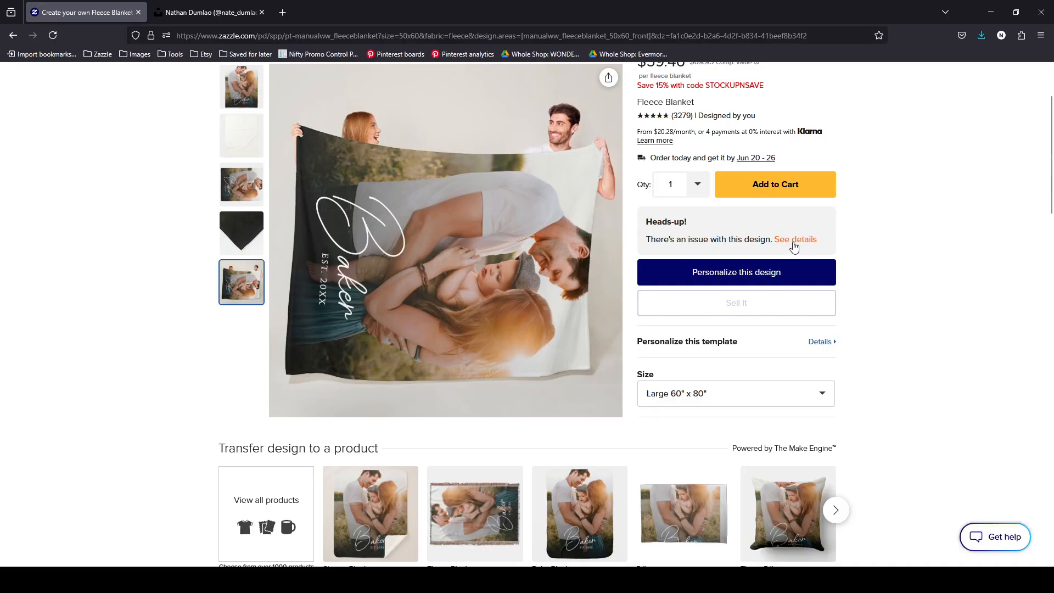
Review the design issue details, reduce the photo's width to the blanket's side edges in the Design Tool, and finish the design
{"action": "left_click", "coordinate": [794, 246]}
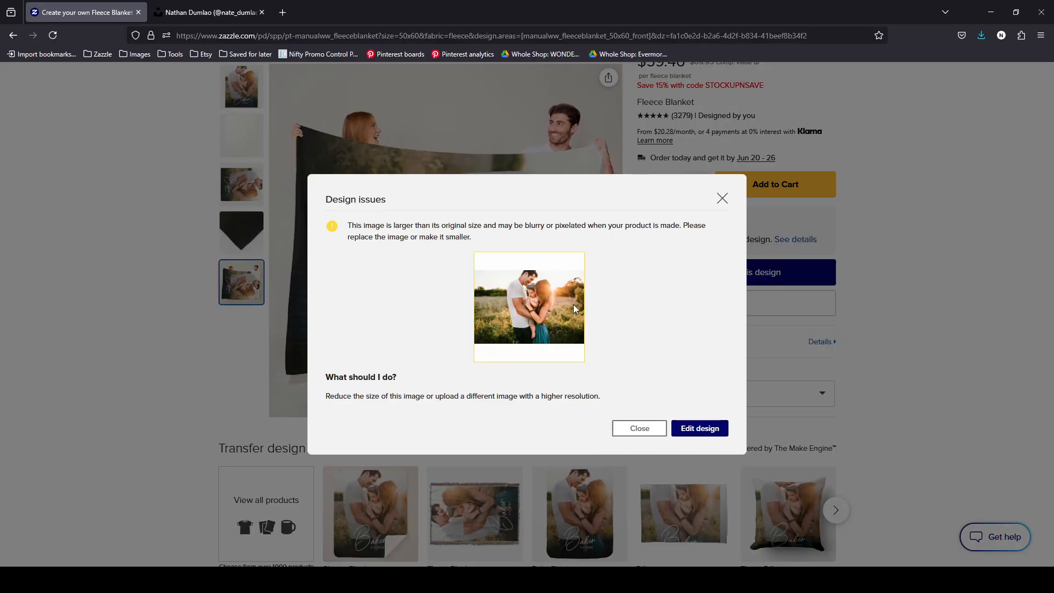
{"action": "left_click", "coordinate": [618, 430]}
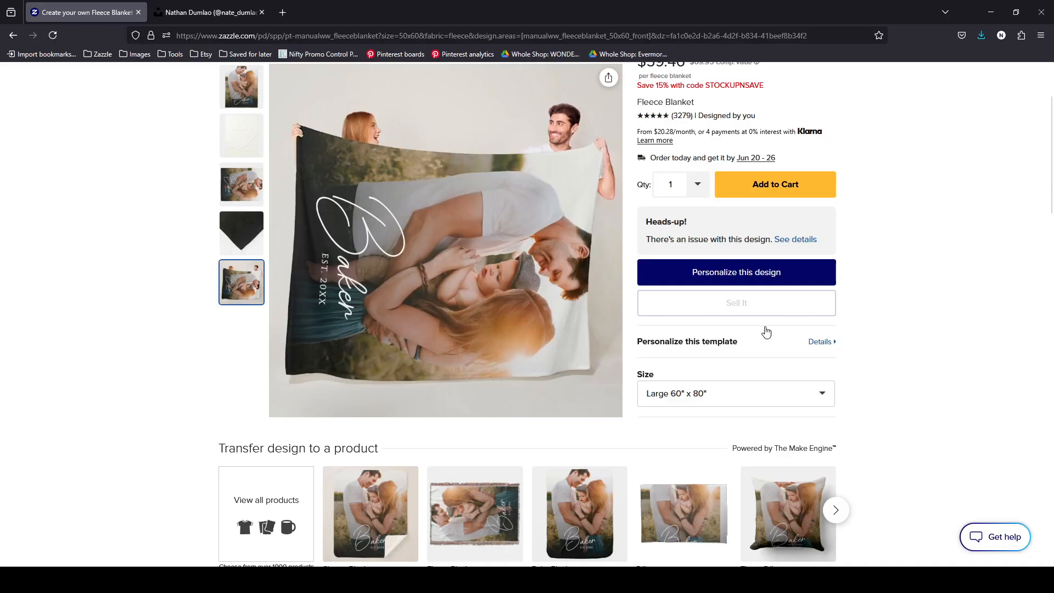
{"action": "left_click", "coordinate": [753, 272]}
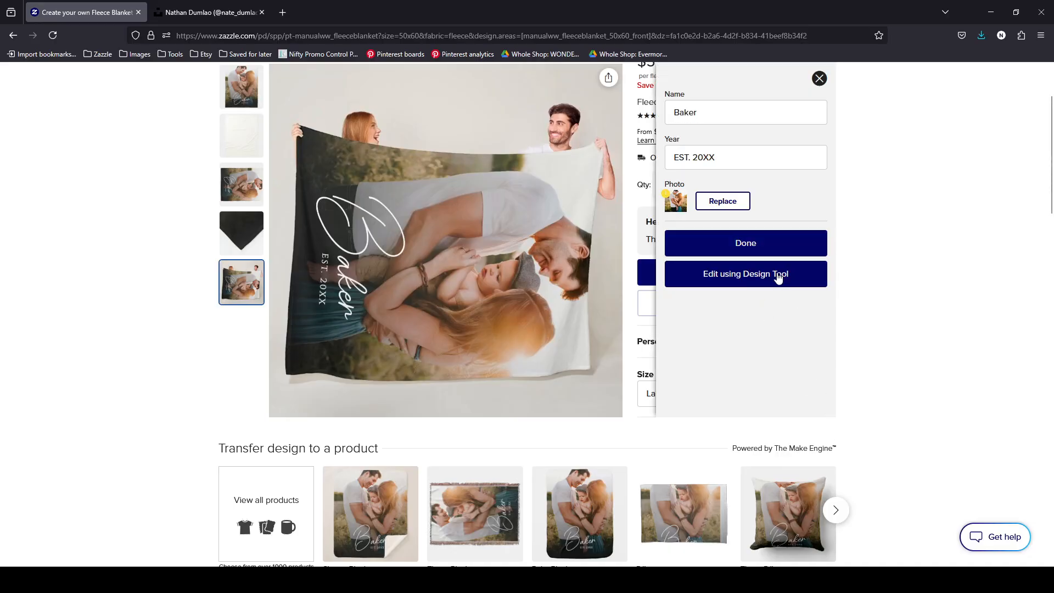
{"action": "left_click", "coordinate": [778, 278]}
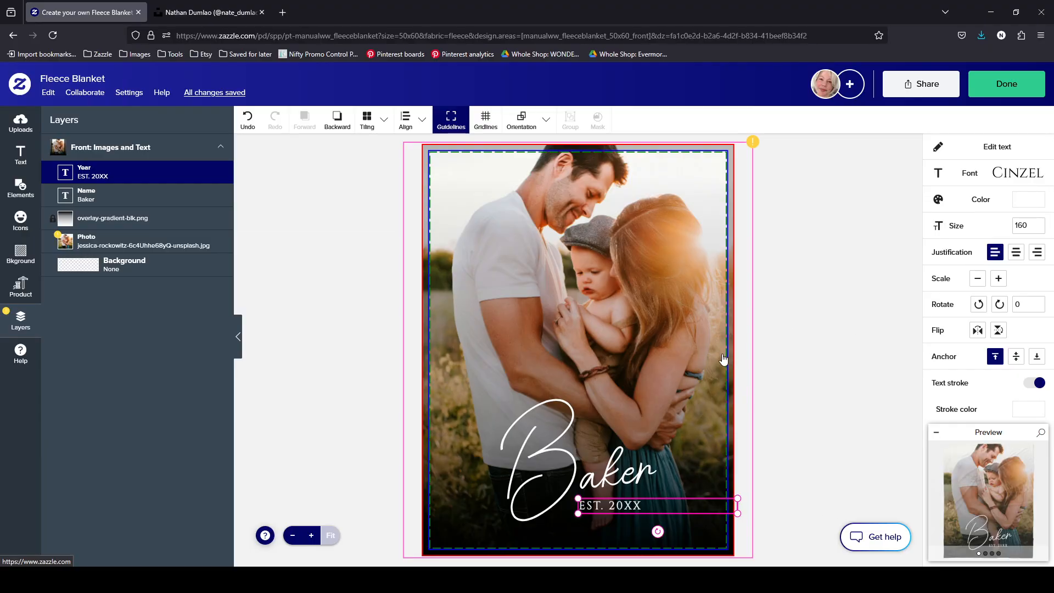
{"action": "left_click", "coordinate": [650, 220]}
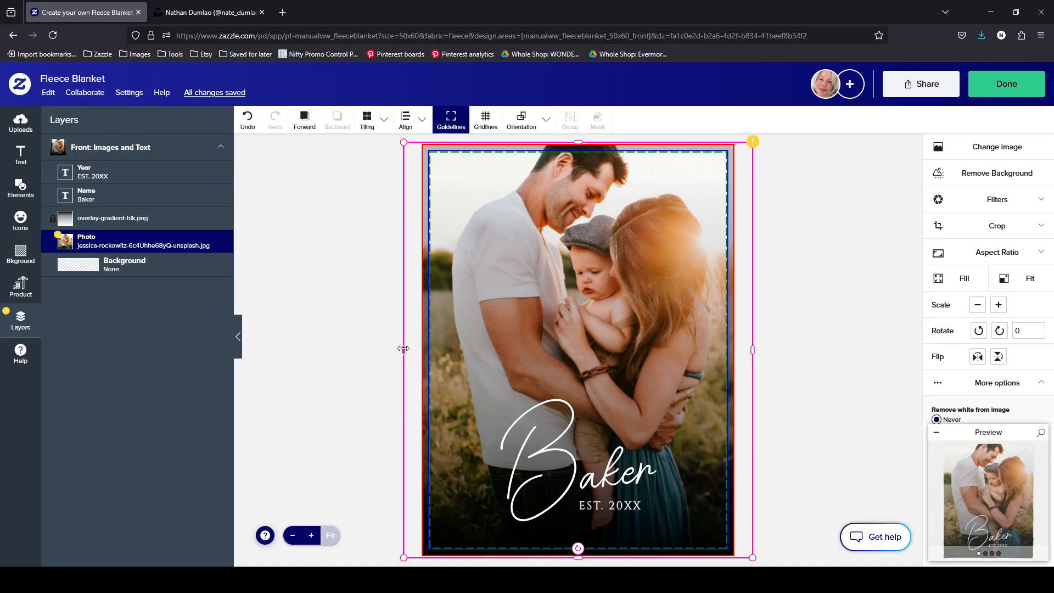
{"action": "left_click_drag", "start_coordinate": [405, 349], "coordinate": [421, 351]}
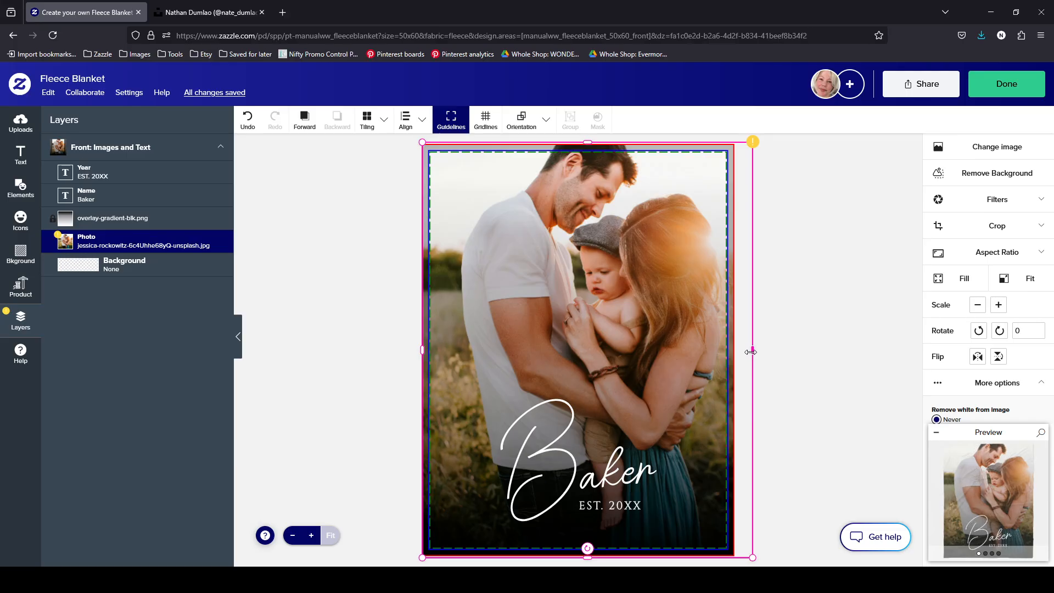
{"action": "left_click_drag", "start_coordinate": [751, 353], "coordinate": [735, 360]}
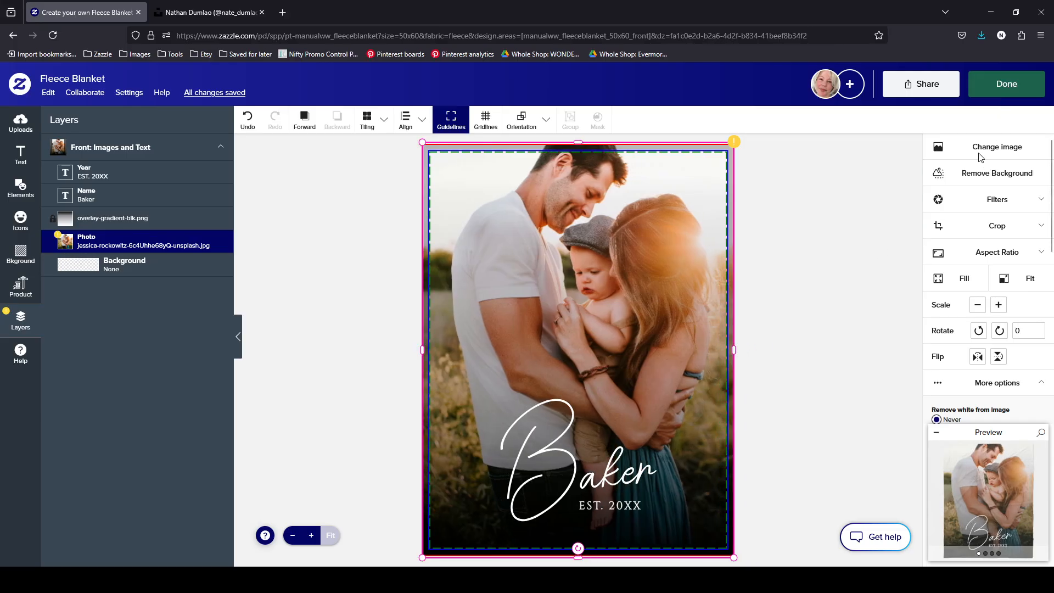
{"action": "left_click", "coordinate": [1006, 84]}
{"action": "scroll", "coordinate": [758, 390], "scroll_direction": "down", "scroll_amount": 1}
{"action": "left_click", "coordinate": [743, 338]}
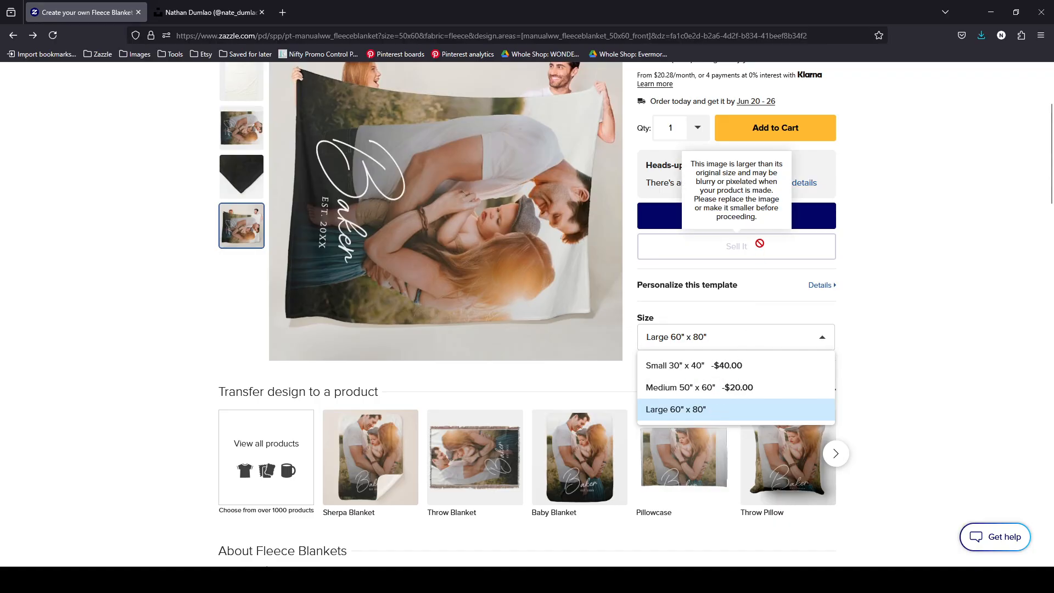
Reopen the design, pull the photo's upper and lower edges in to the blanket's edges, and apply Fill
{"action": "left_click", "coordinate": [800, 221]}
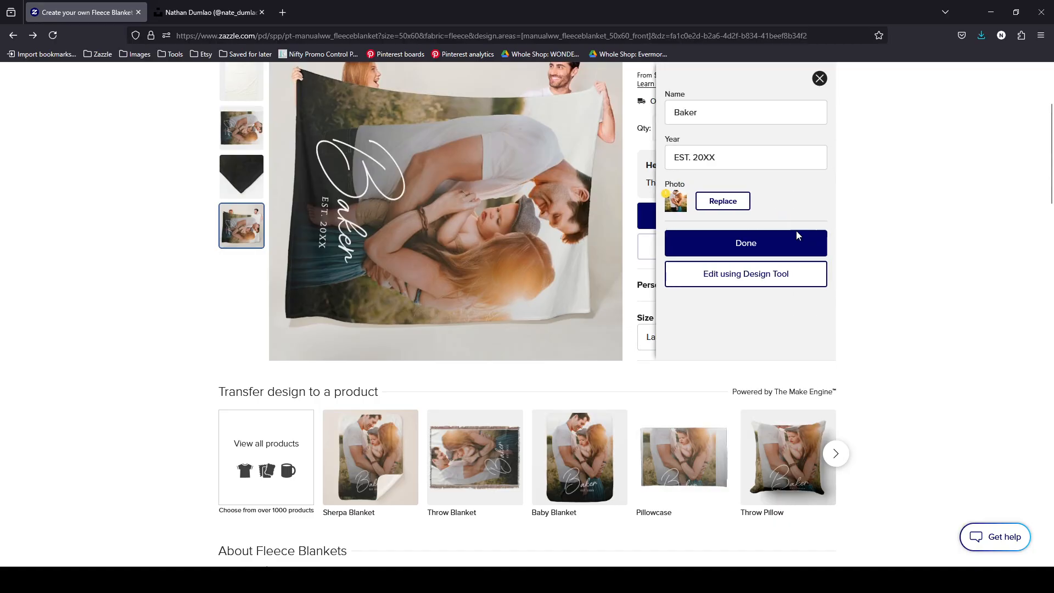
{"action": "left_click", "coordinate": [749, 281]}
{"action": "left_click", "coordinate": [656, 283]}
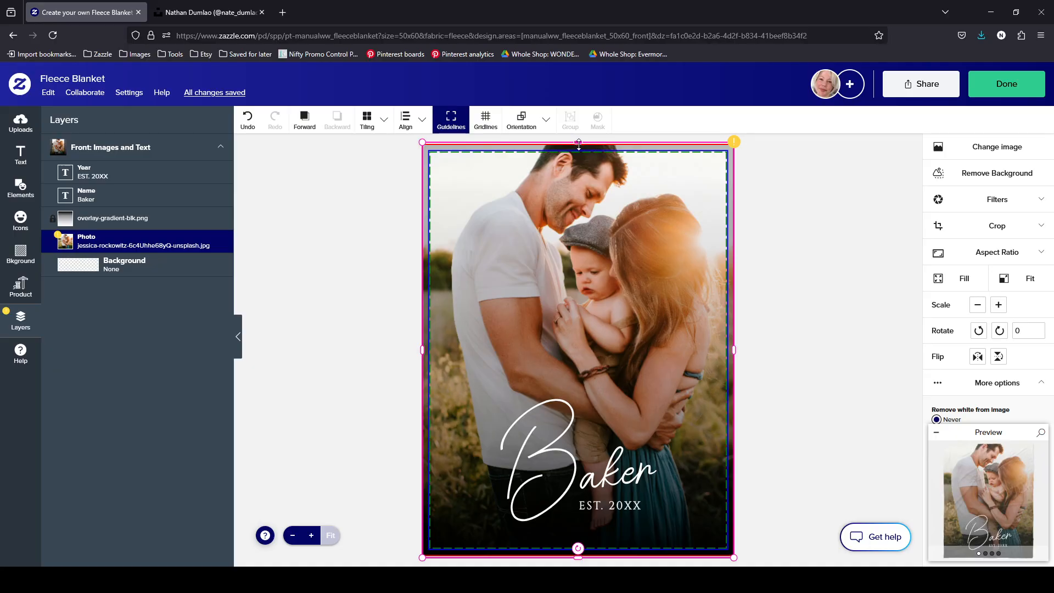
{"action": "left_click_drag", "start_coordinate": [578, 145], "coordinate": [579, 147]}
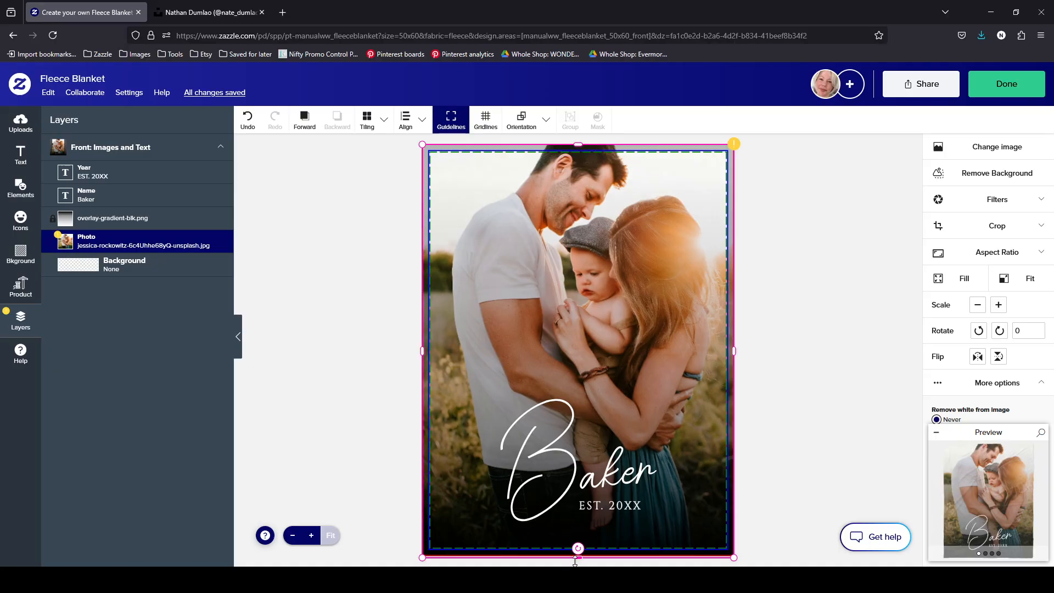
{"action": "left_click_drag", "start_coordinate": [578, 559], "coordinate": [578, 556]}
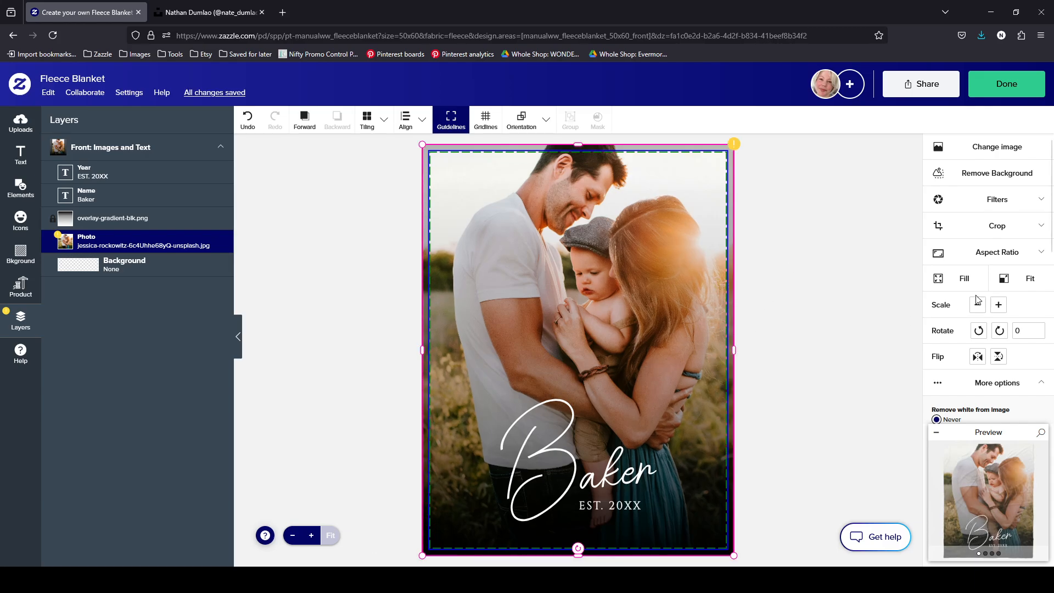
{"action": "left_click", "coordinate": [992, 253]}
{"action": "left_click", "coordinate": [990, 265]}
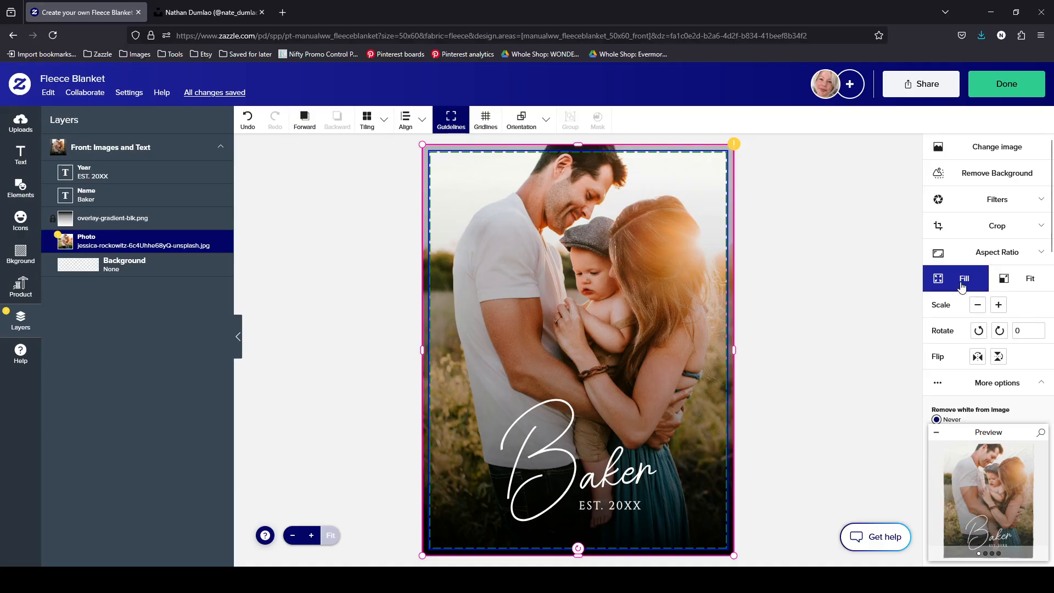
{"action": "left_click", "coordinate": [961, 288]}
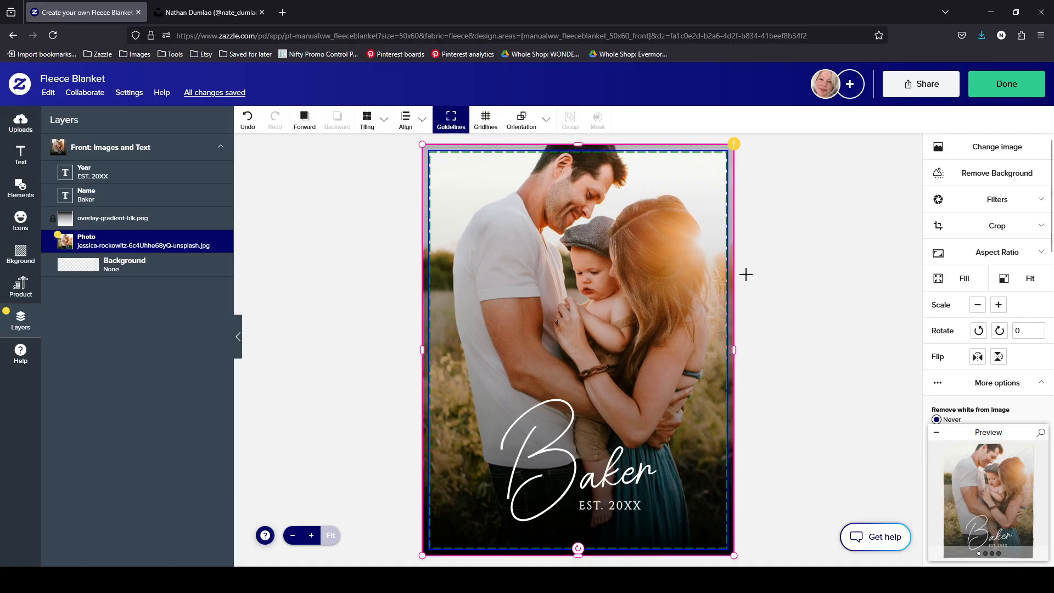
Shift the family photo slightly to the left within its crop frame and close Crop
{"action": "double_click", "coordinate": [627, 236]}
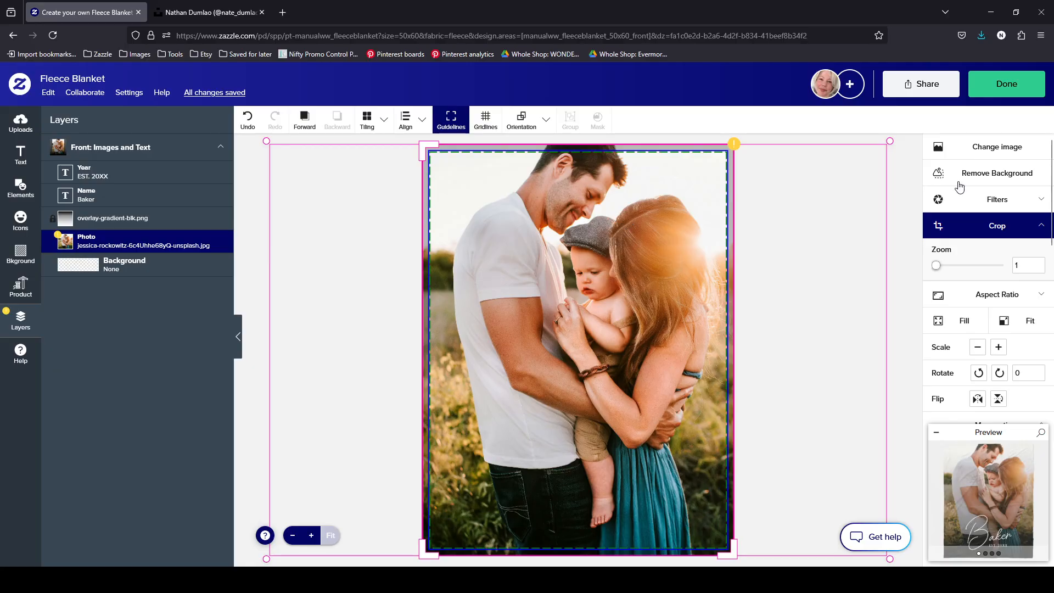
{"action": "left_click", "coordinate": [1022, 228]}
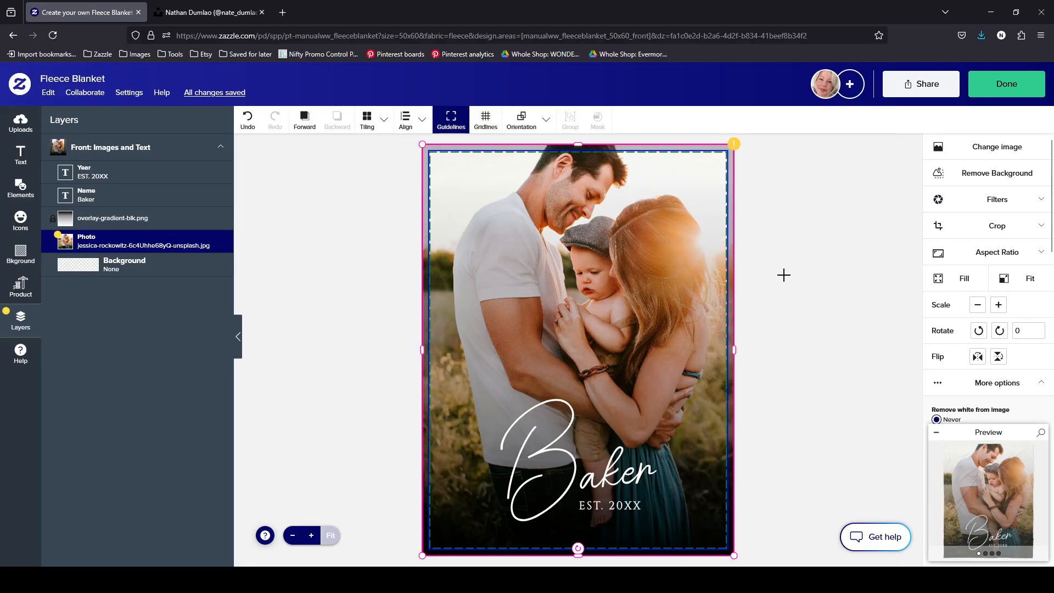
{"action": "double_click", "coordinate": [566, 224]}
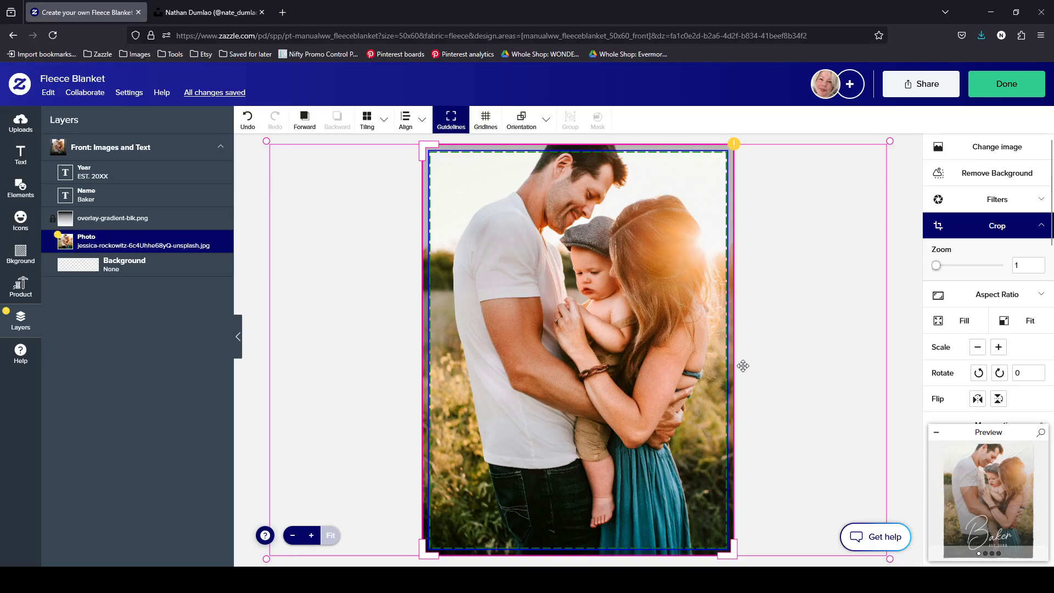
{"action": "mouse_move", "coordinate": [606, 321]}
{"action": "left_mouse_down"}
{"action": "mouse_move", "coordinate": [554, 322]}
{"action": "mouse_move", "coordinate": [614, 321]}
{"action": "mouse_move", "coordinate": [584, 318]}
{"action": "mouse_move", "coordinate": [599, 324]}
{"action": "left_mouse_up"}
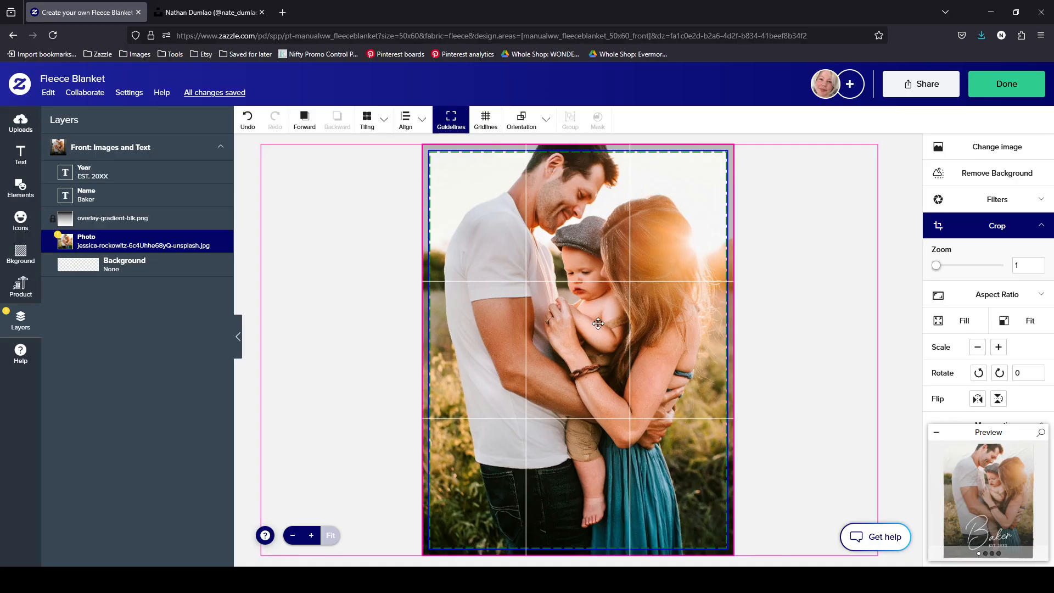
{"action": "left_click", "coordinate": [1009, 224]}
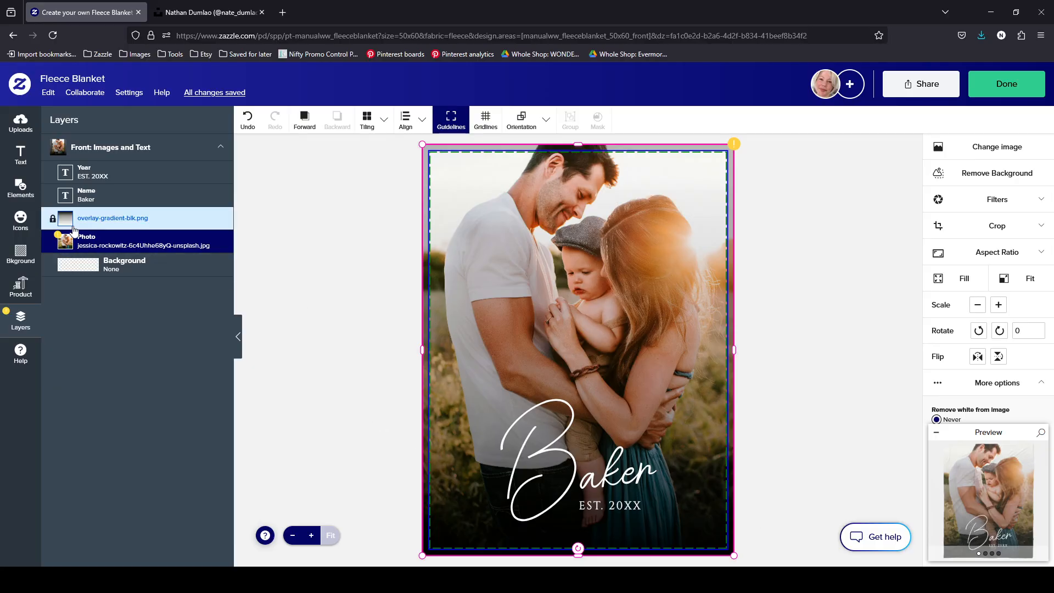
Change the Photo layer's image to the upscaled PNG version of the family photo from All Media
{"action": "mouse_move", "coordinate": [67, 241]}
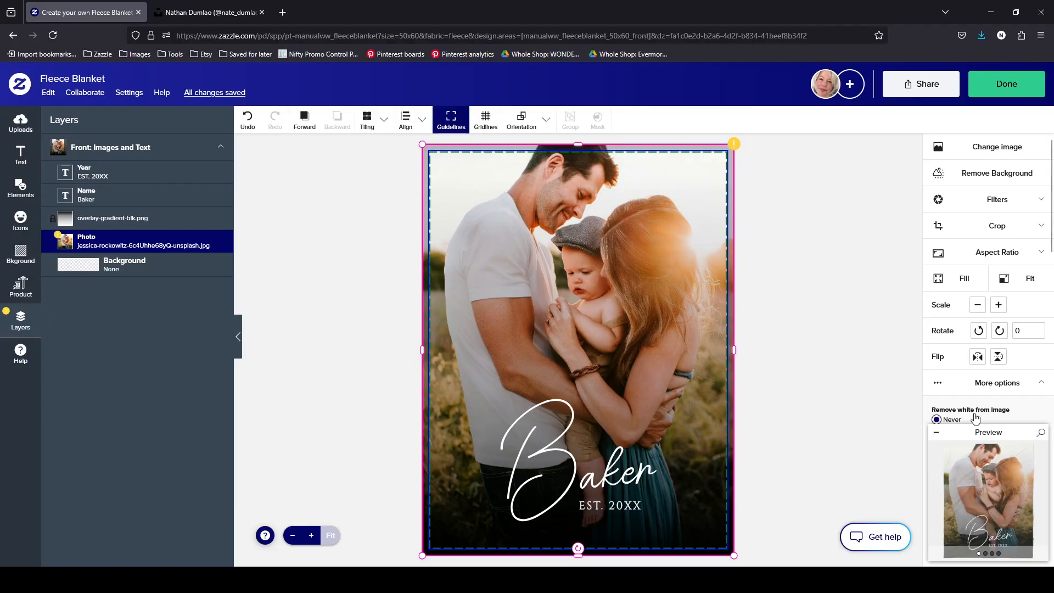
{"action": "left_click", "coordinate": [1018, 146]}
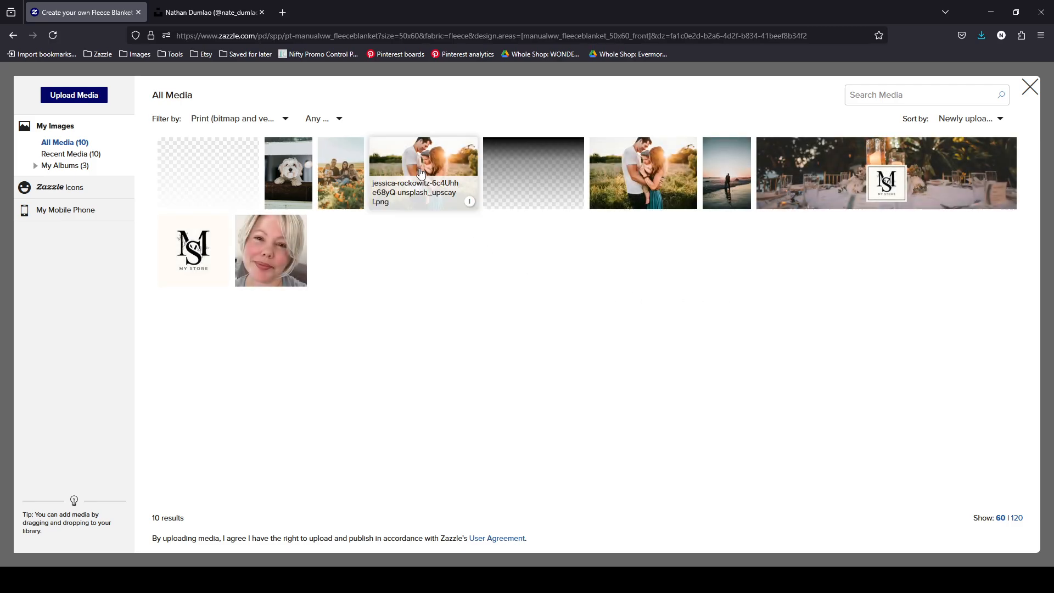
{"action": "left_click", "coordinate": [421, 173]}
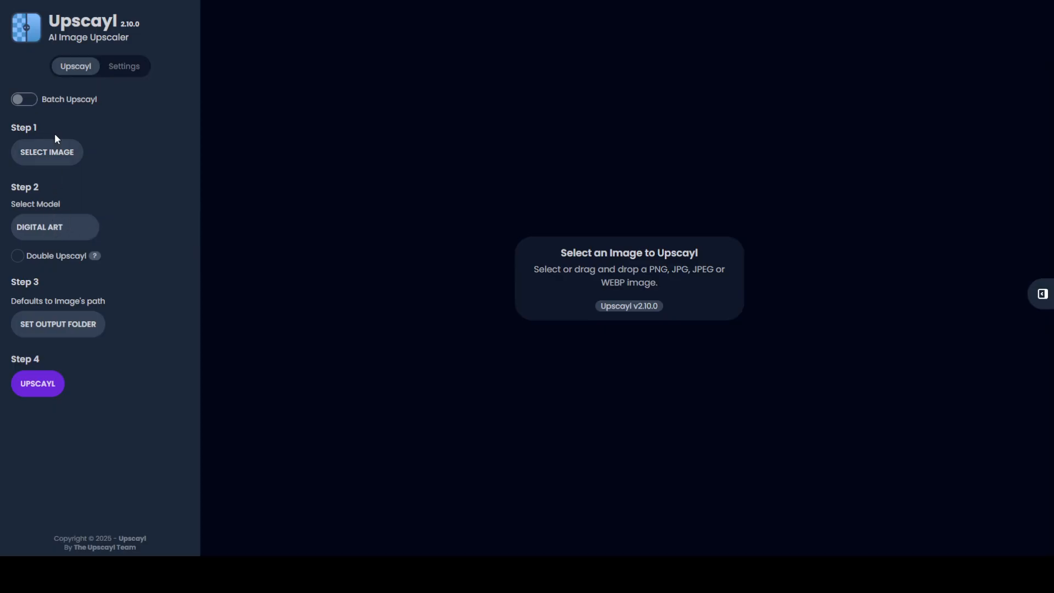
In Upscayl, review the image selection and the available upscaling models, keeping Digital Art as the model
{"action": "left_click", "coordinate": [50, 159]}
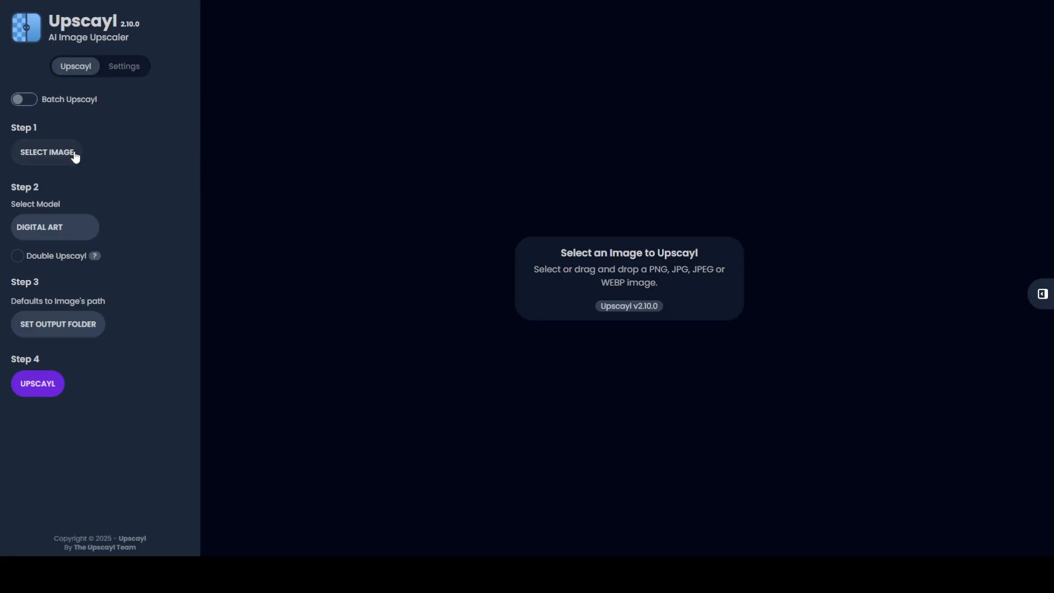
{"action": "left_click", "coordinate": [78, 233]}
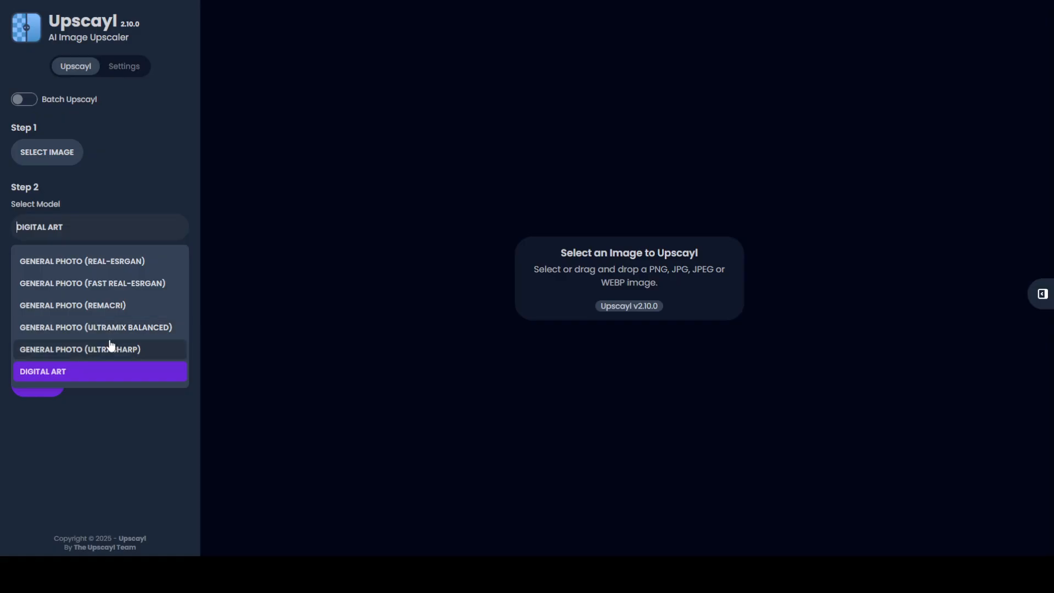
{"action": "left_click", "coordinate": [62, 371]}
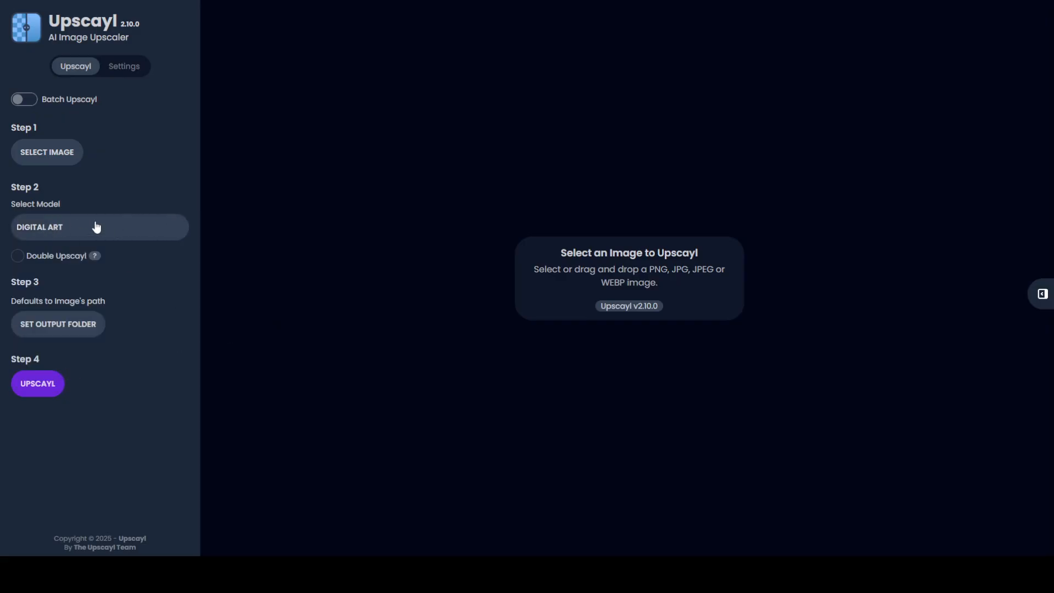
{"action": "left_click", "coordinate": [48, 233]}
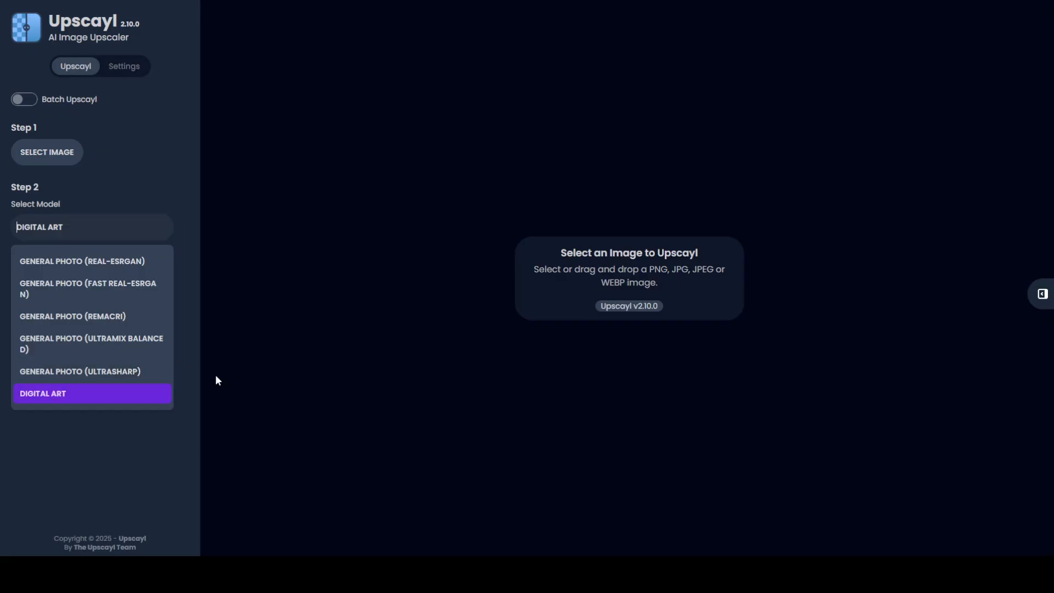
{"action": "left_click", "coordinate": [197, 395]}
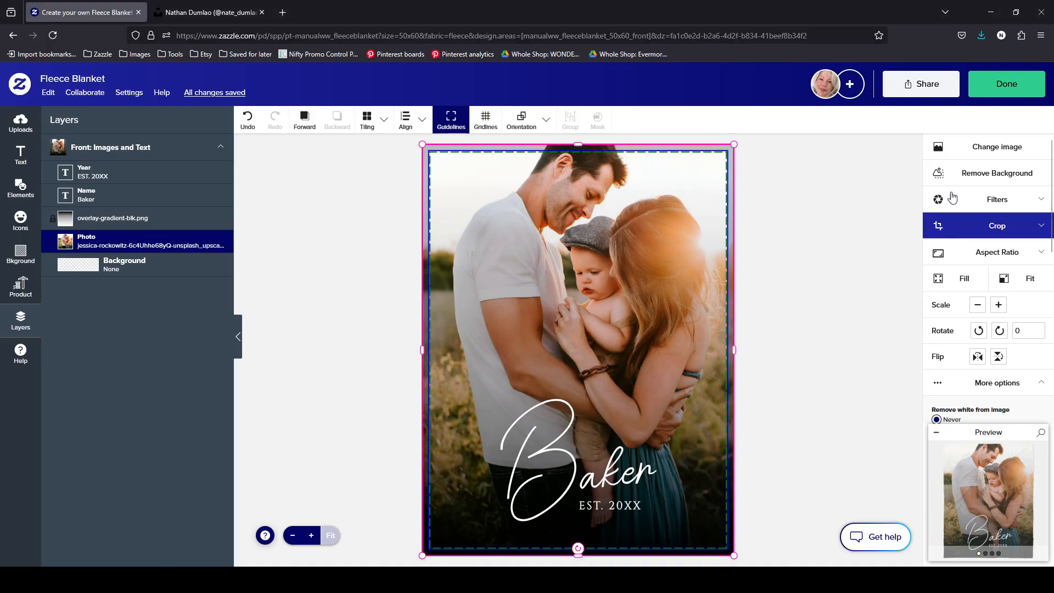
Finish the blanket design in Zazzle and browse the products offered for transferring the design
{"action": "left_click", "coordinate": [1006, 84]}
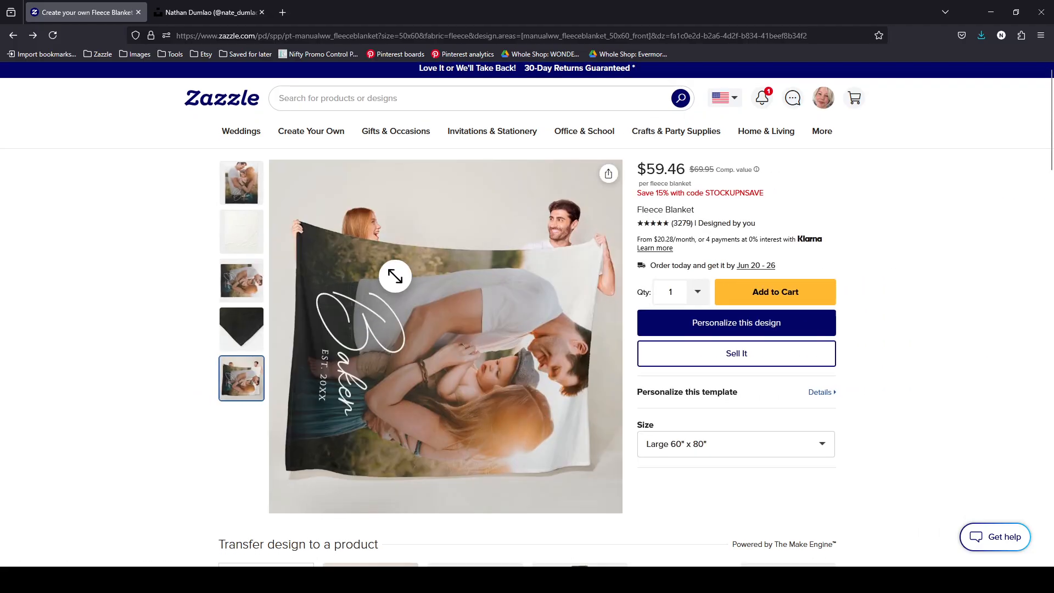
{"action": "scroll", "coordinate": [542, 306], "scroll_direction": "down", "scroll_amount": 6}
{"action": "scroll", "coordinate": [541, 307], "scroll_direction": "up", "scroll_amount": 3}
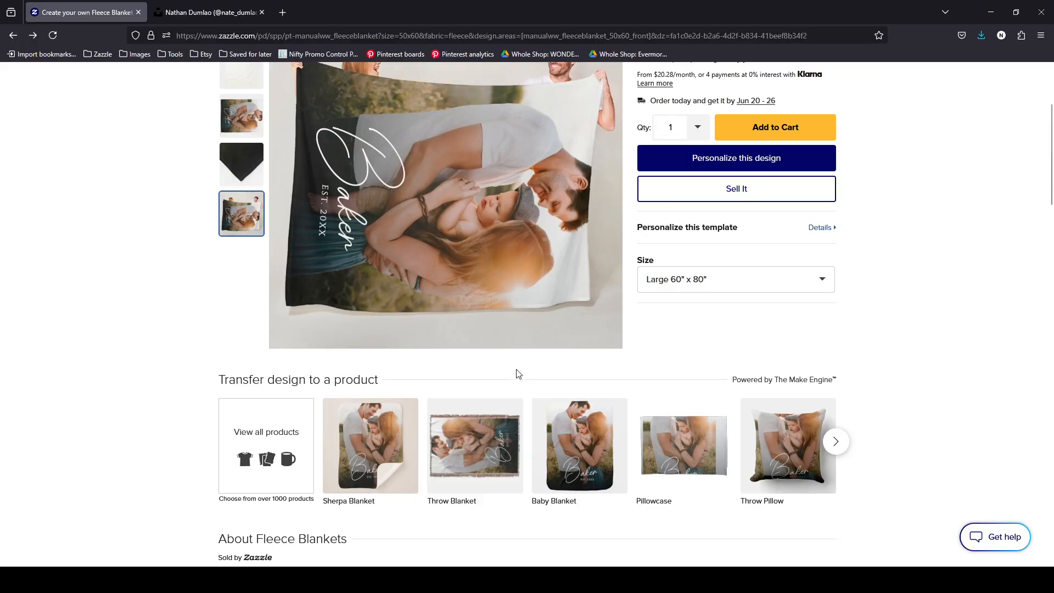
{"action": "scroll", "coordinate": [511, 390], "scroll_direction": "down", "scroll_amount": 2}
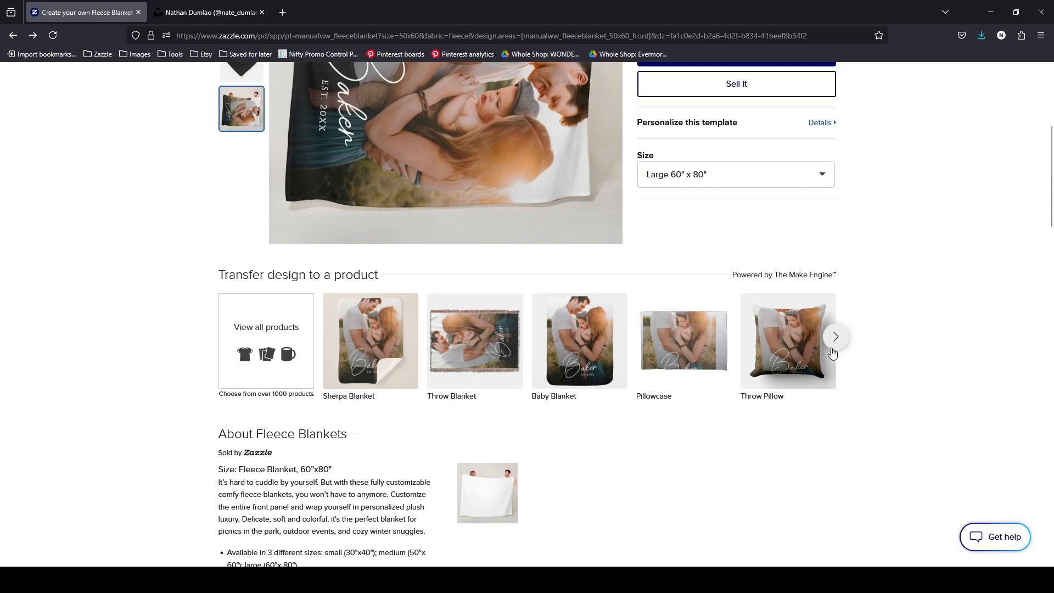
{"action": "left_click", "coordinate": [833, 348]}
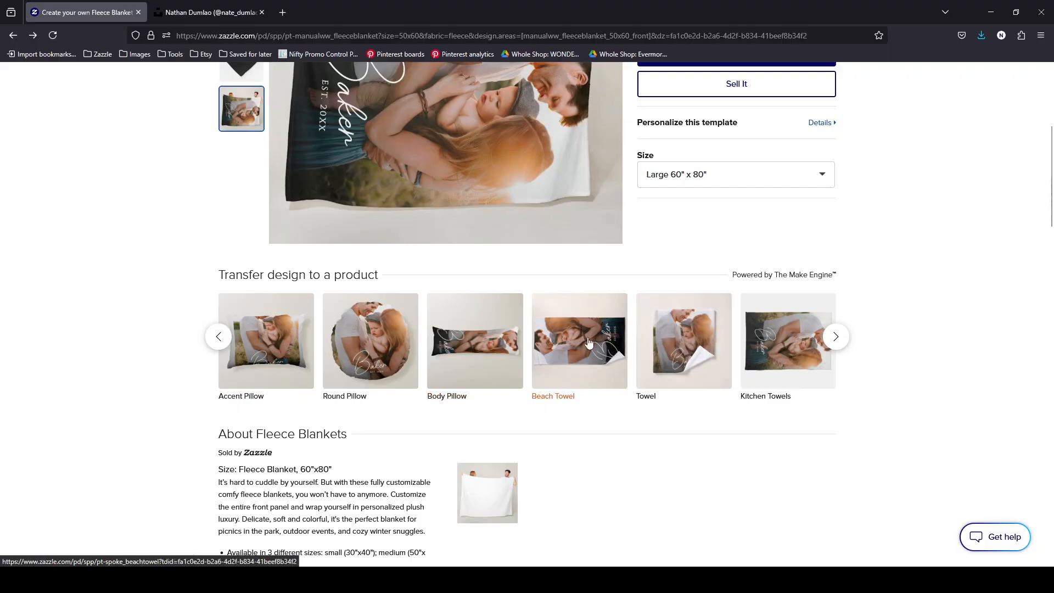
{"action": "left_click", "coordinate": [838, 334]}
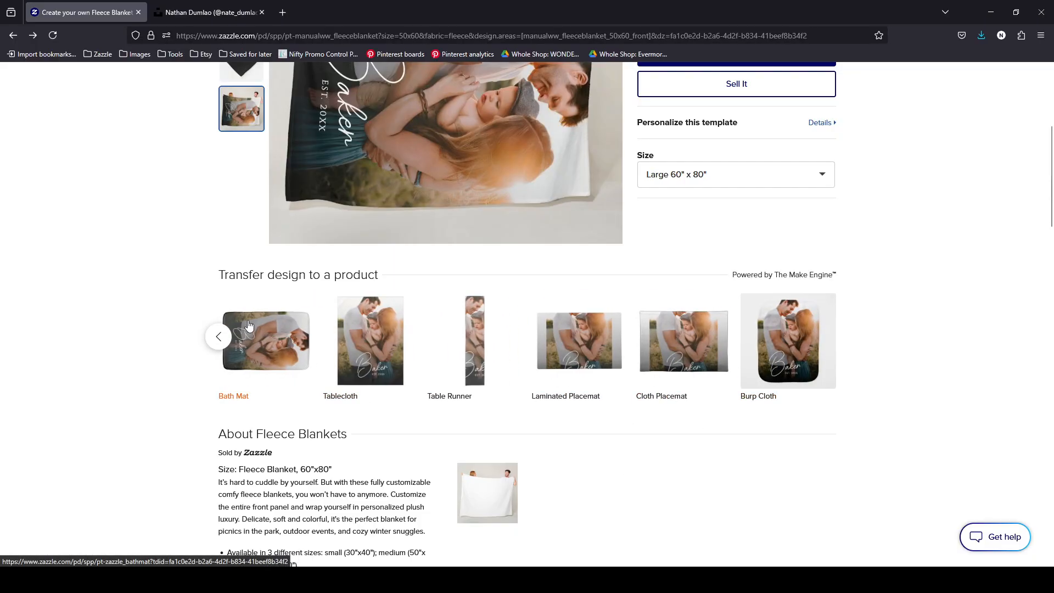
{"action": "left_click", "coordinate": [216, 336]}
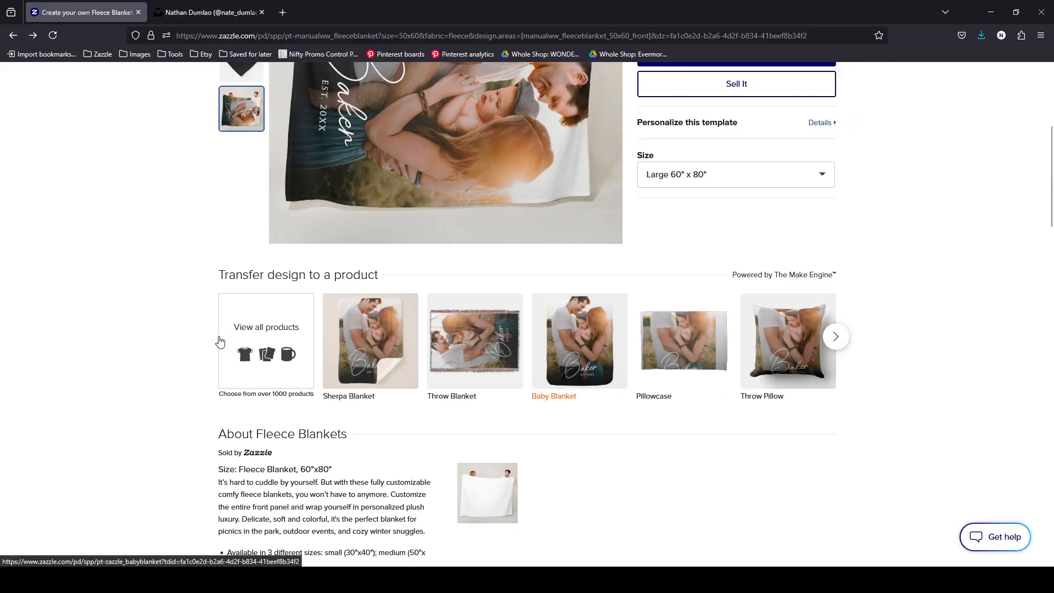
{"action": "scroll", "coordinate": [530, 414], "scroll_direction": "up", "scroll_amount": 4}
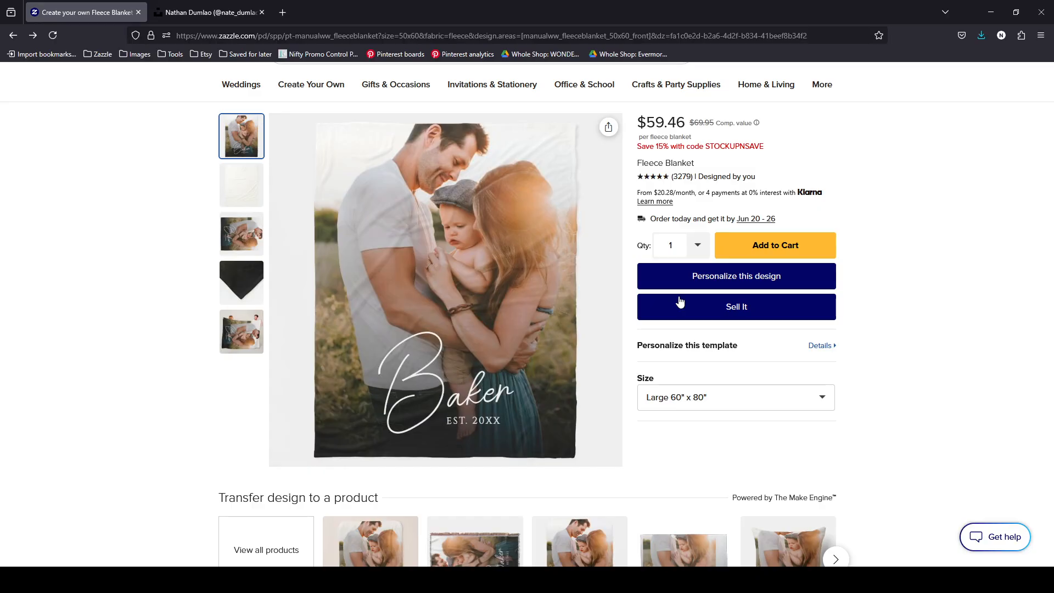
{"action": "scroll", "coordinate": [664, 264], "scroll_direction": "down", "scroll_amount": 9}
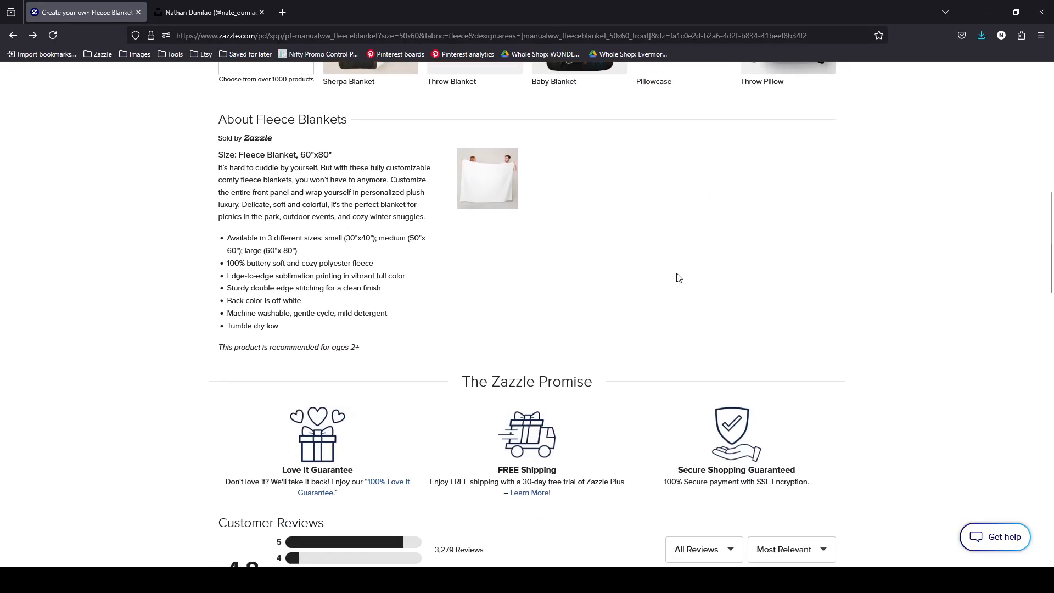
{"action": "scroll", "coordinate": [676, 284], "scroll_direction": "up", "scroll_amount": 9}
{"action": "scroll", "coordinate": [540, 427], "scroll_direction": "down", "scroll_amount": 11}
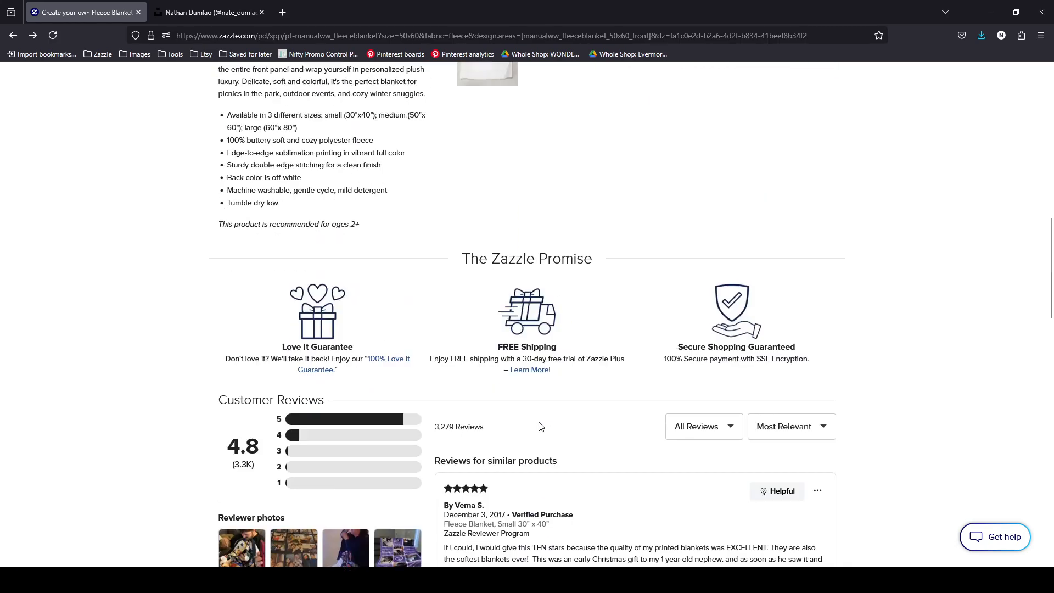
{"action": "scroll", "coordinate": [541, 427], "scroll_direction": "up", "scroll_amount": 13}
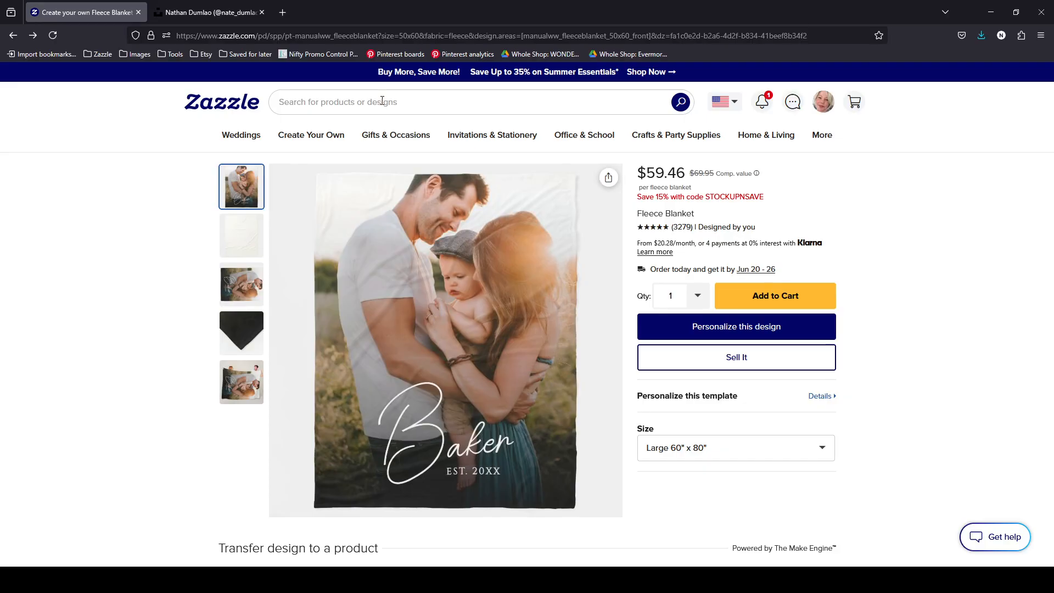
{"action": "left_click", "coordinate": [343, 36]}
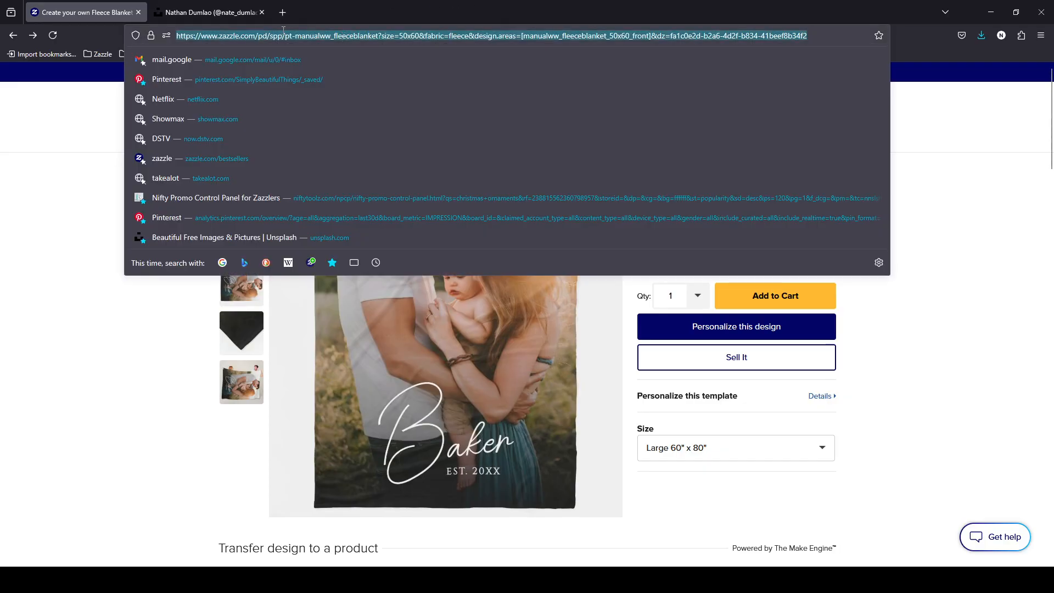
{"action": "left_click_drag", "start_coordinate": [262, 35], "coordinate": [856, 34]}
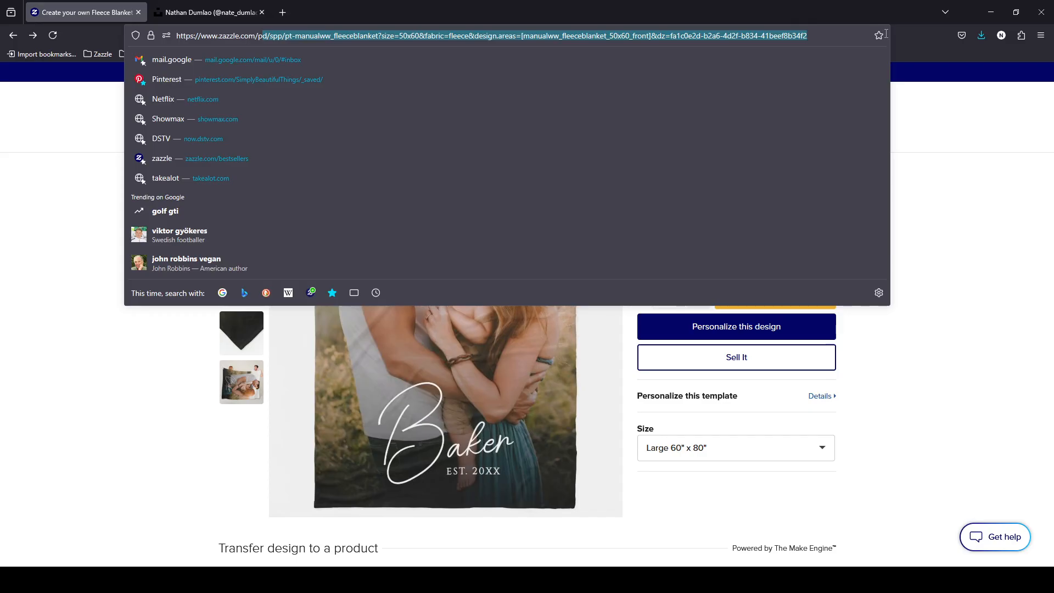
{"action": "key", "text": "BackSpace"}
{"action": "key", "text": "BackSpace"}
{"action": "type", "text": "b"}
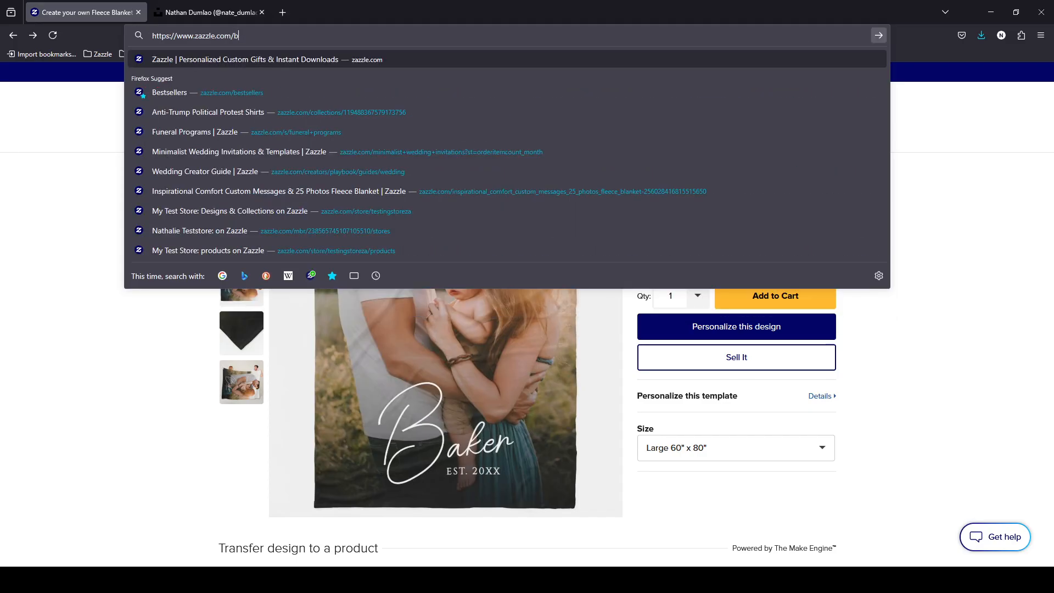
{"action": "type", "text": "estsellers"}
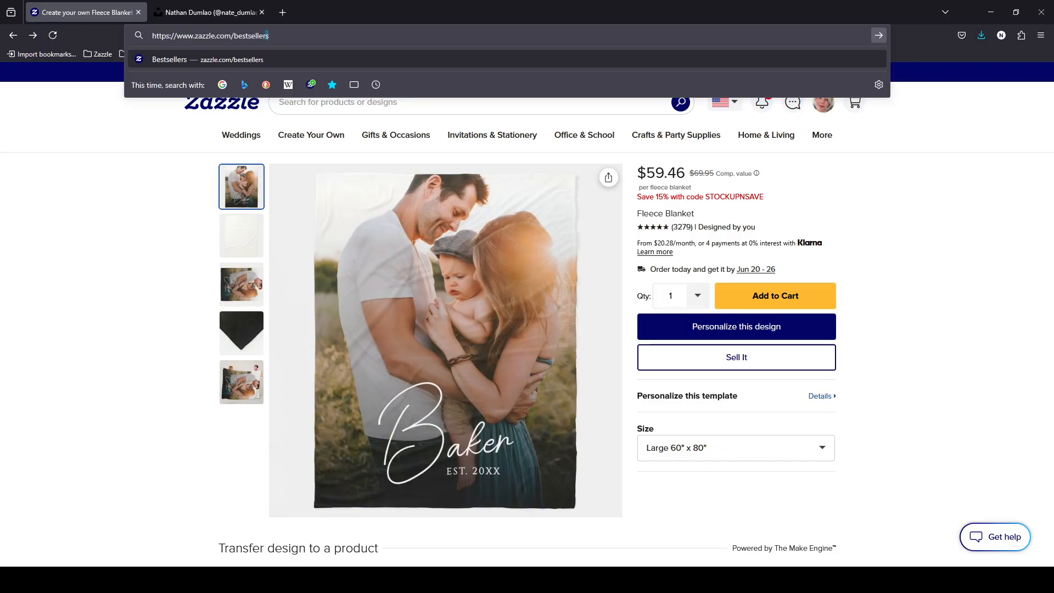
{"action": "key", "text": "Return"}
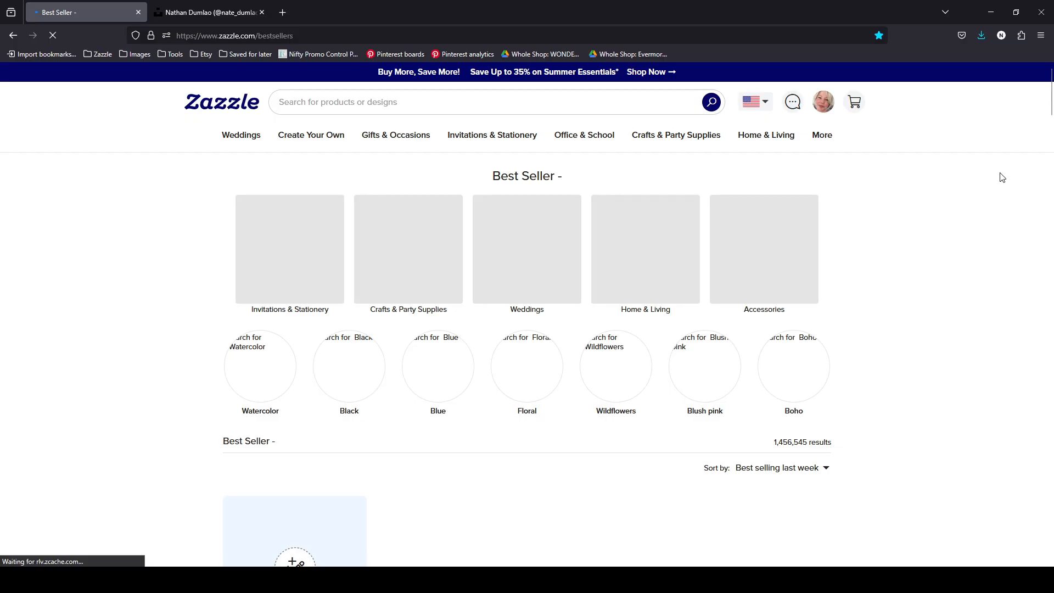
Look through last week's best-selling Zazzle products to examine which product types and designs sell well
{"action": "scroll", "coordinate": [1001, 177], "scroll_direction": "down", "scroll_amount": 2}
{"action": "scroll", "coordinate": [1002, 177], "scroll_direction": "down", "scroll_amount": 9}
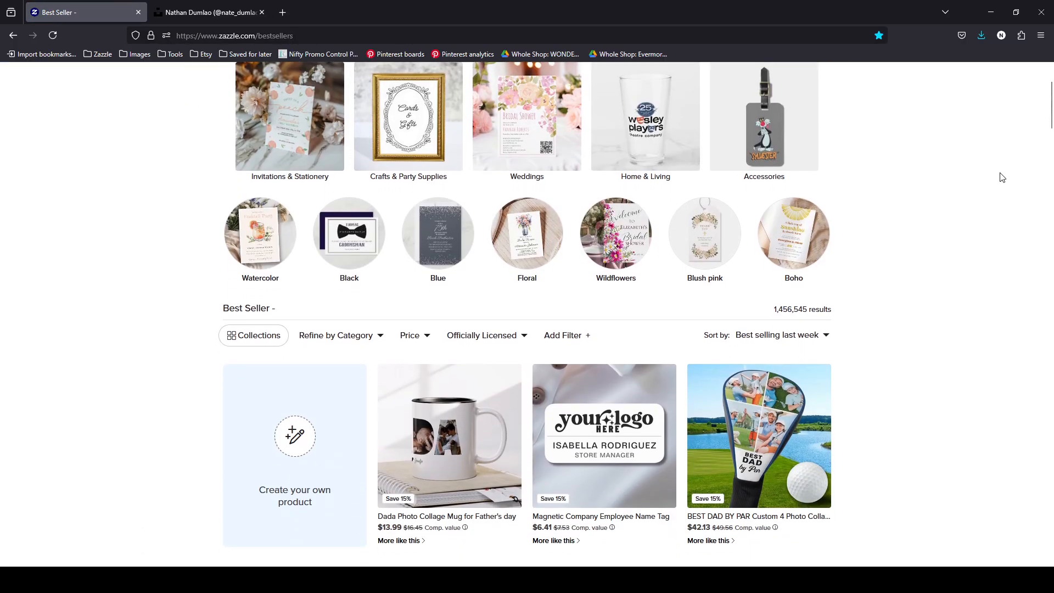
{"action": "scroll", "coordinate": [999, 175], "scroll_direction": "down", "scroll_amount": 4}
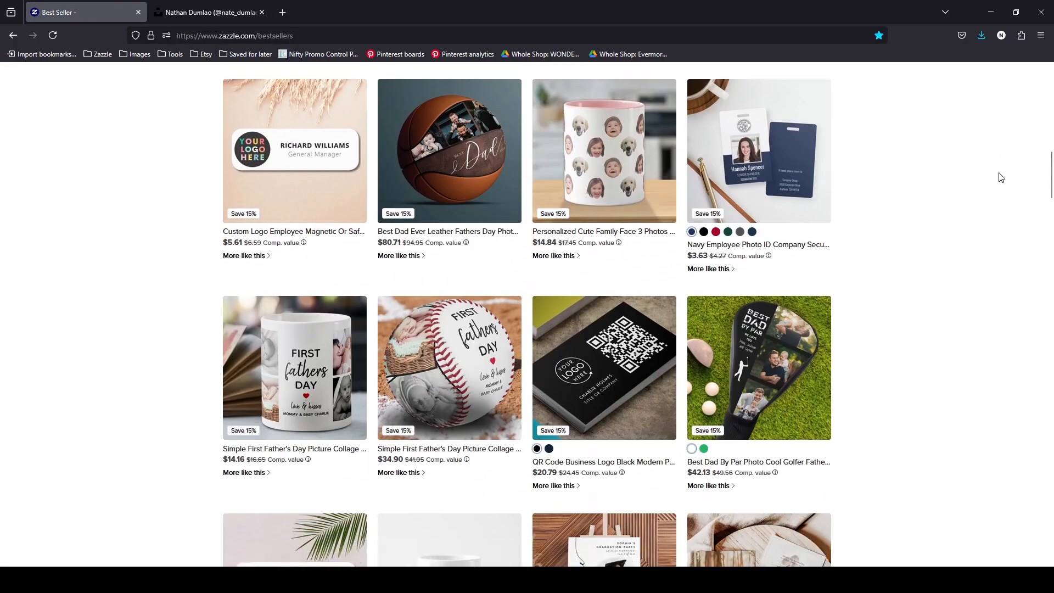
{"action": "scroll", "coordinate": [999, 175], "scroll_direction": "up", "scroll_amount": 8}
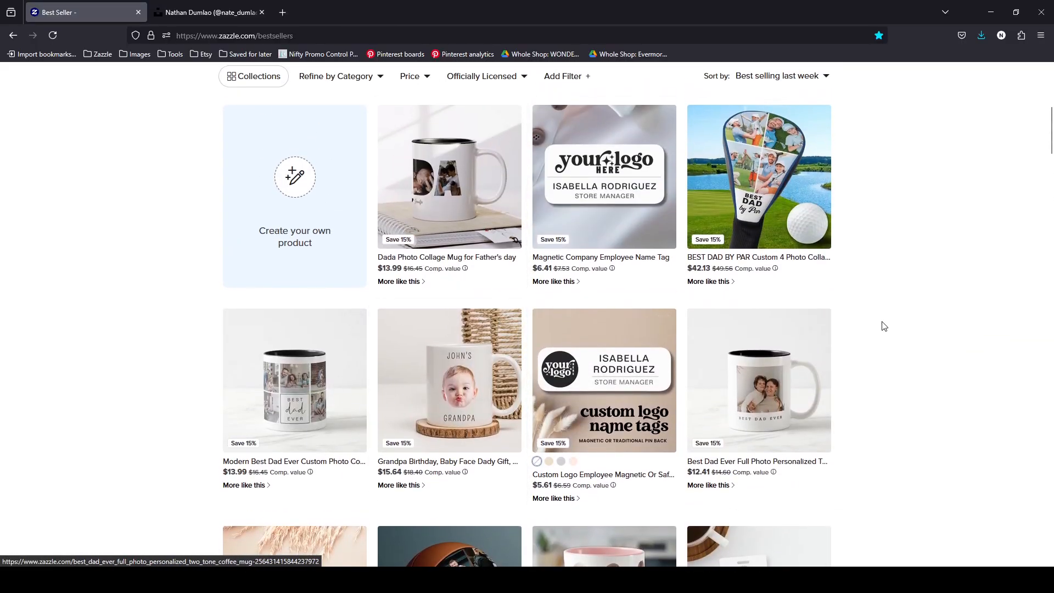
{"action": "scroll", "coordinate": [877, 328], "scroll_direction": "down", "scroll_amount": 8}
{"action": "scroll", "coordinate": [878, 328], "scroll_direction": "down", "scroll_amount": 4}
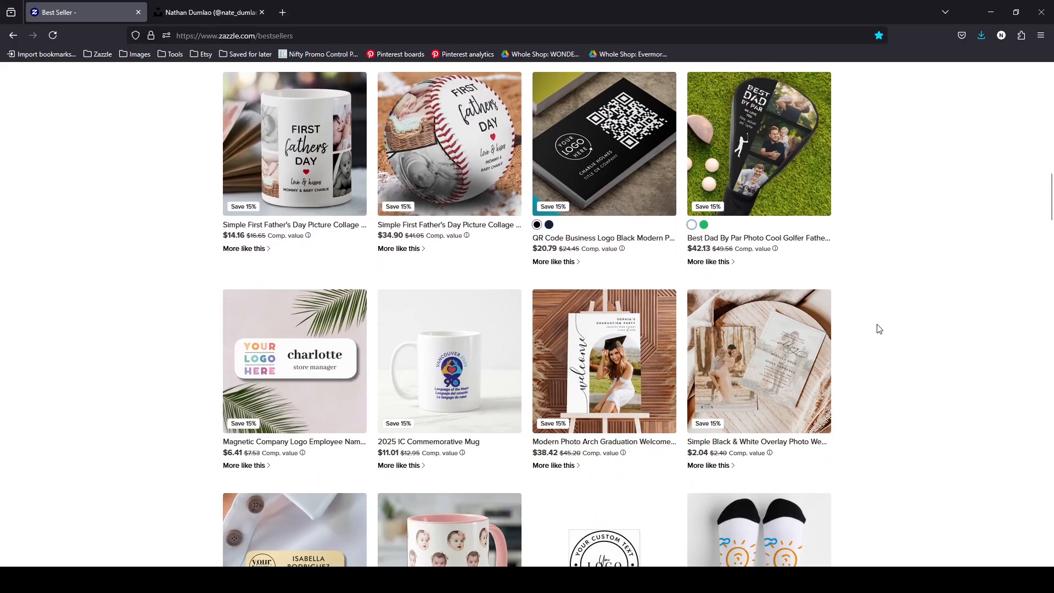
{"action": "scroll", "coordinate": [878, 328], "scroll_direction": "down", "scroll_amount": 5}
{"action": "scroll", "coordinate": [879, 329], "scroll_direction": "down", "scroll_amount": 3}
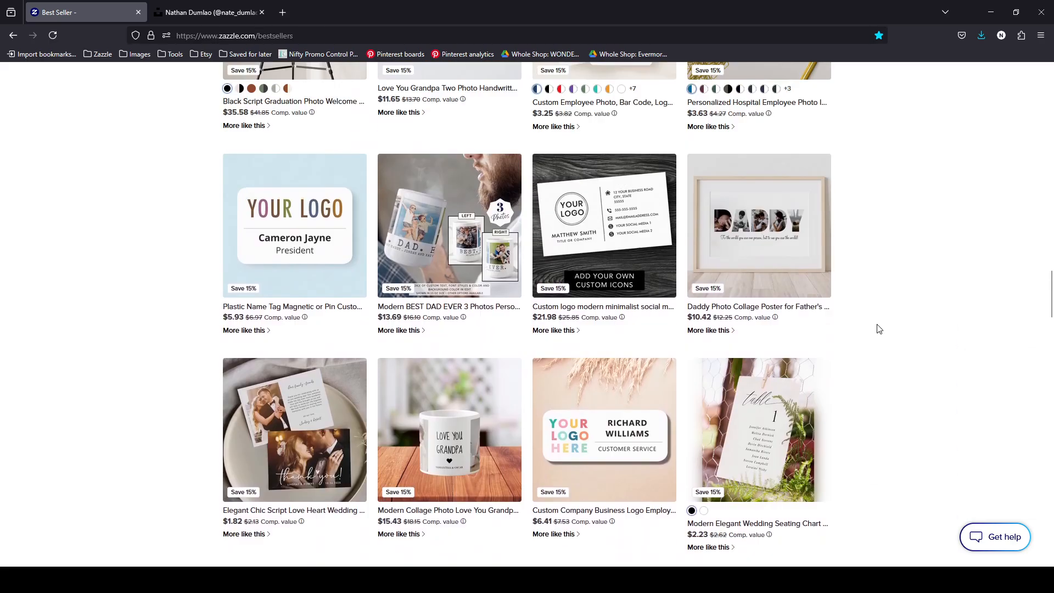
{"action": "scroll", "coordinate": [877, 328], "scroll_direction": "up", "scroll_amount": 7}
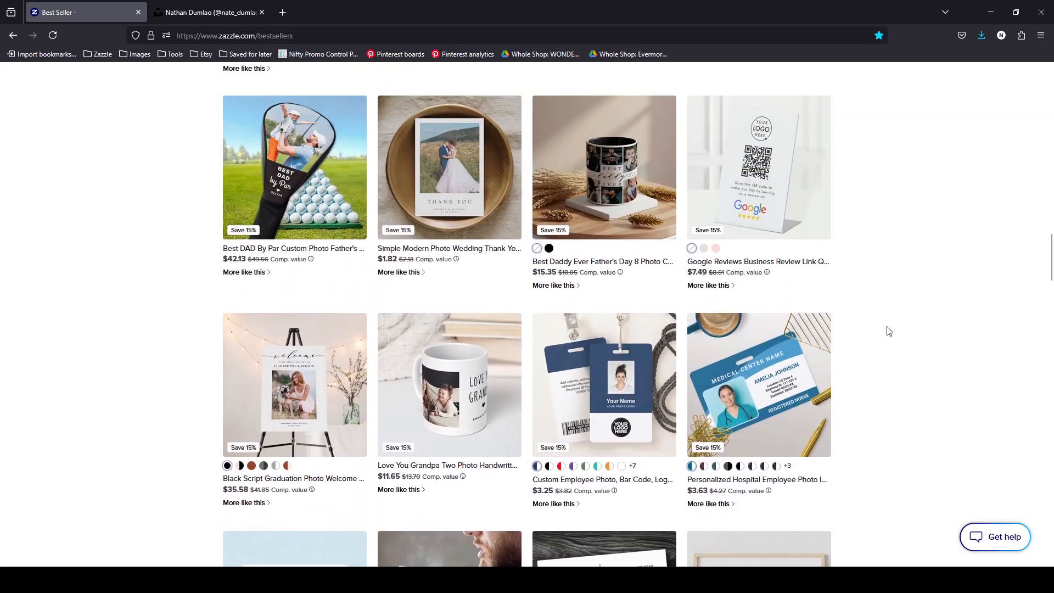
{"action": "scroll", "coordinate": [890, 329], "scroll_direction": "up", "scroll_amount": 6}
{"action": "scroll", "coordinate": [889, 329], "scroll_direction": "up", "scroll_amount": 1}
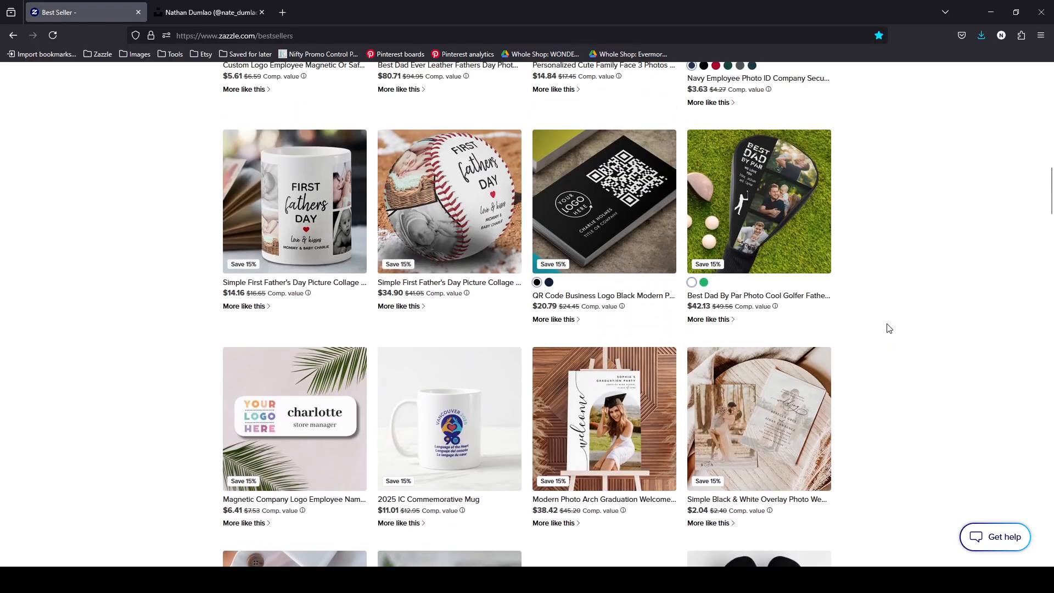
{"action": "scroll", "coordinate": [889, 328], "scroll_direction": "up", "scroll_amount": 8}
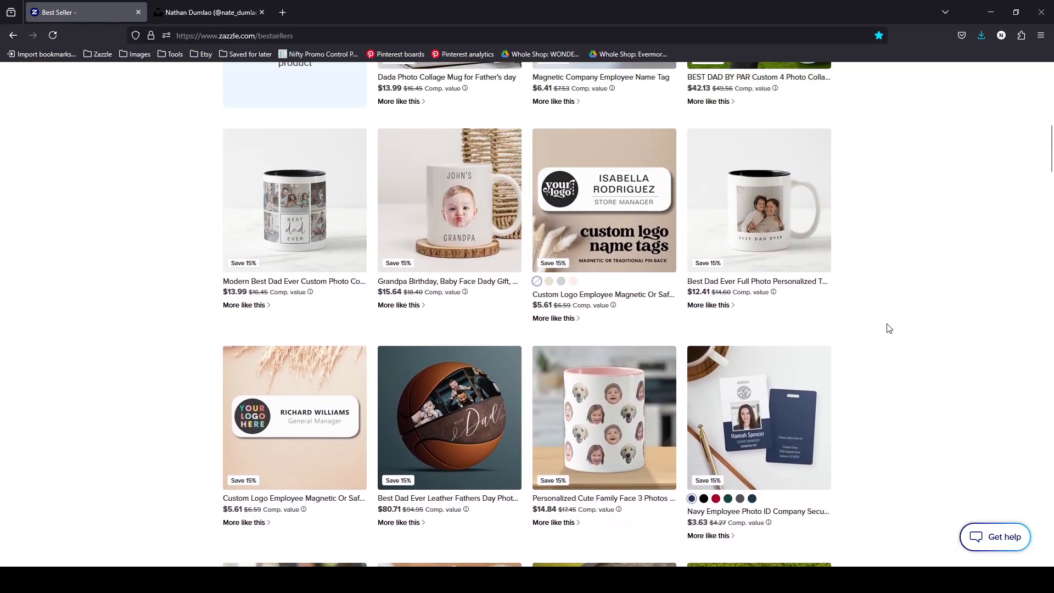
{"action": "scroll", "coordinate": [889, 328], "scroll_direction": "up", "scroll_amount": 3}
{"action": "scroll", "coordinate": [884, 327], "scroll_direction": "down", "scroll_amount": 3}
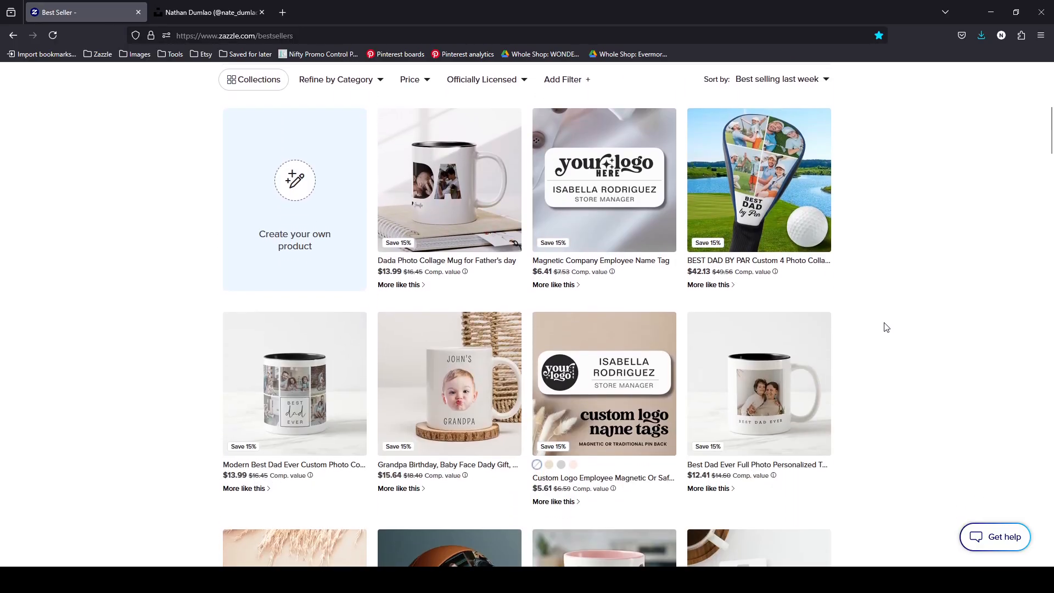
{"action": "scroll", "coordinate": [927, 301], "scroll_direction": "down", "scroll_amount": 1}
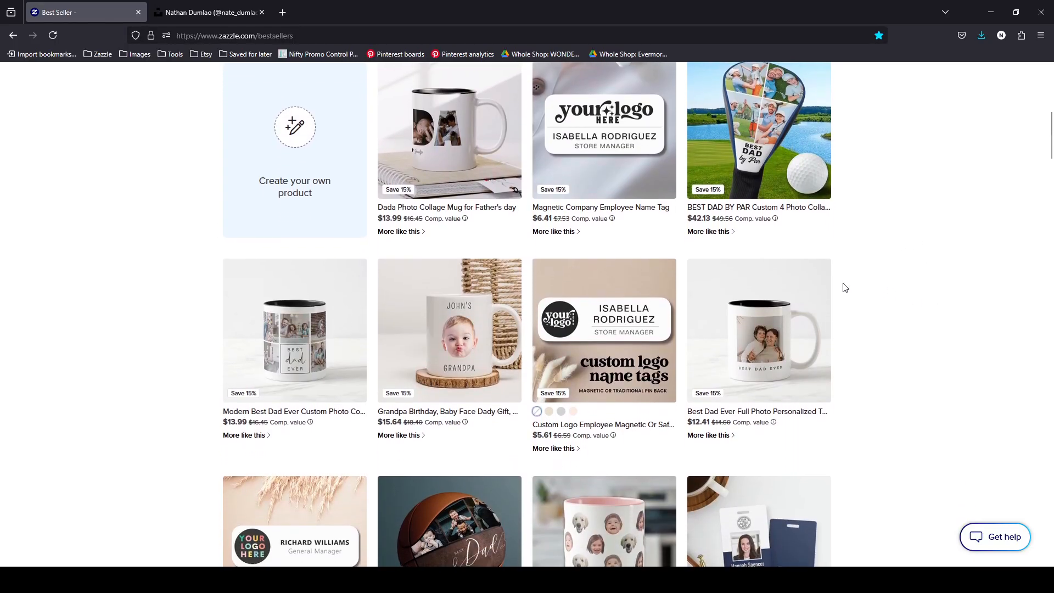
{"action": "scroll", "coordinate": [1020, 292], "scroll_direction": "down", "scroll_amount": 4}
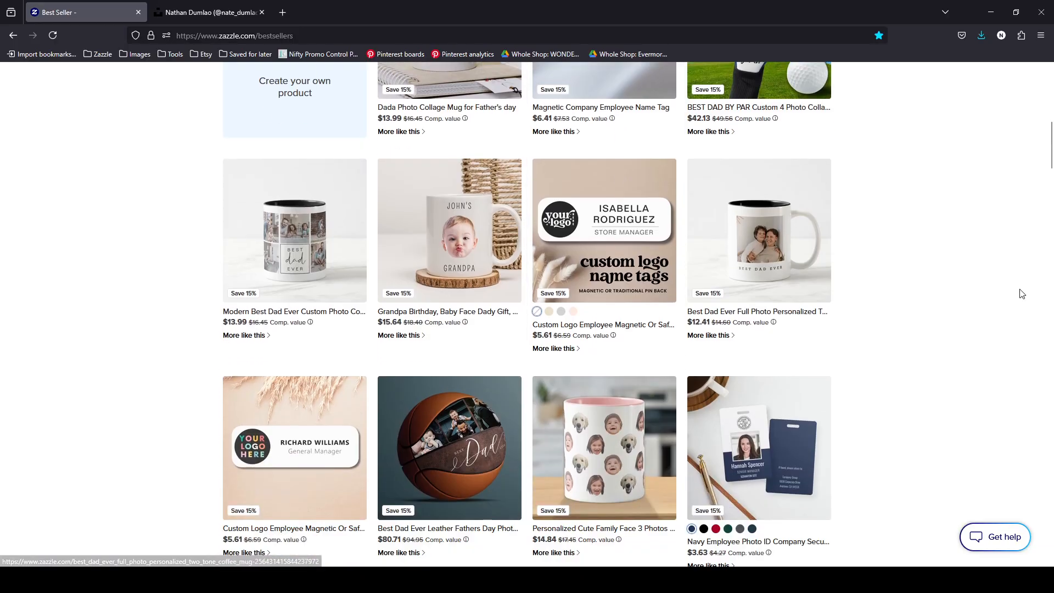
{"action": "scroll", "coordinate": [1020, 294], "scroll_direction": "down", "scroll_amount": 3}
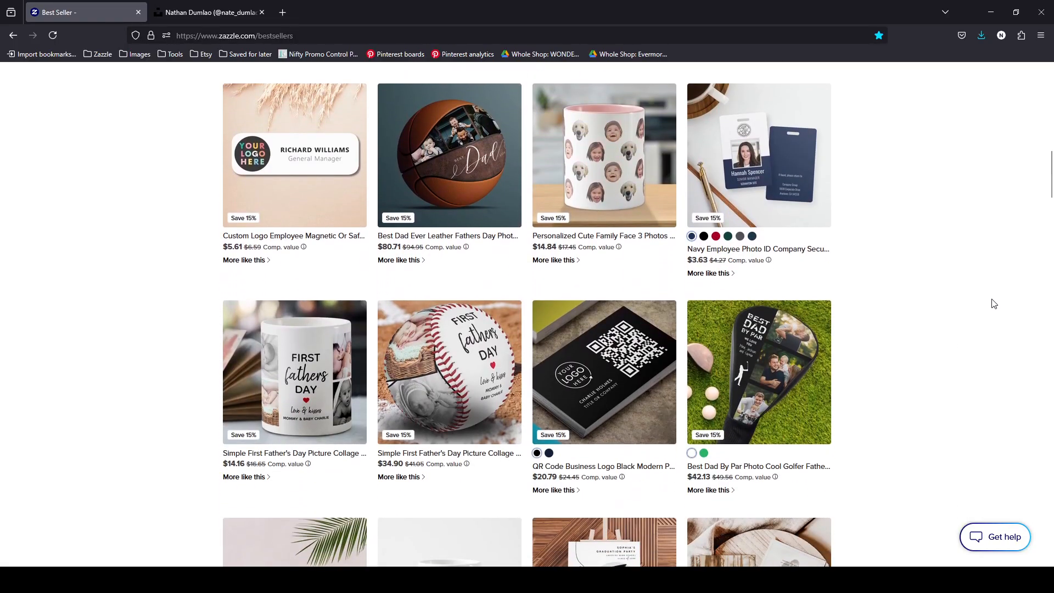
{"action": "scroll", "coordinate": [990, 302], "scroll_direction": "up", "scroll_amount": 7}
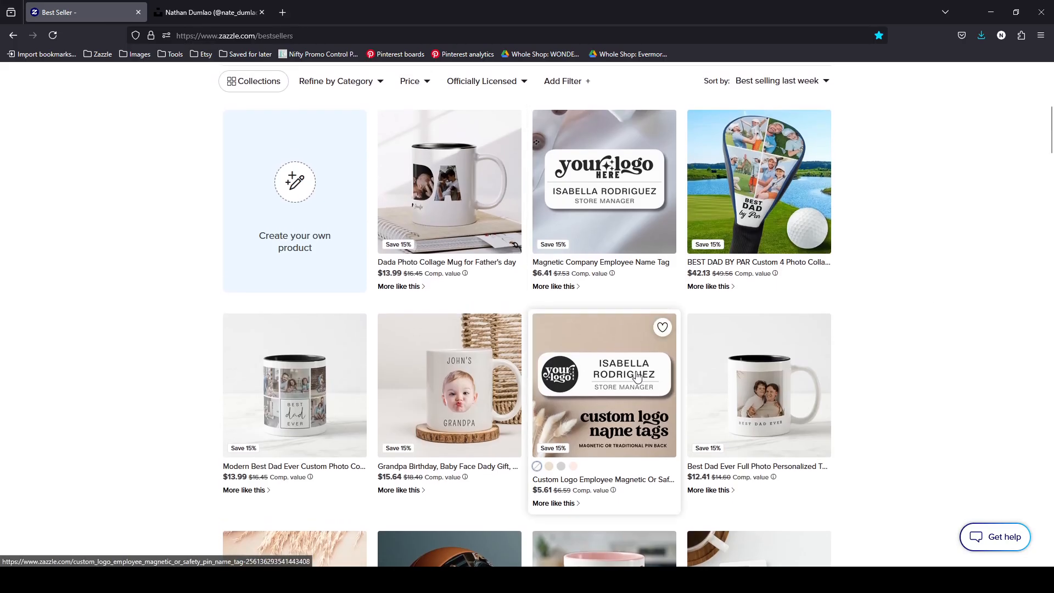
{"action": "scroll", "coordinate": [611, 340], "scroll_direction": "down", "scroll_amount": 2}
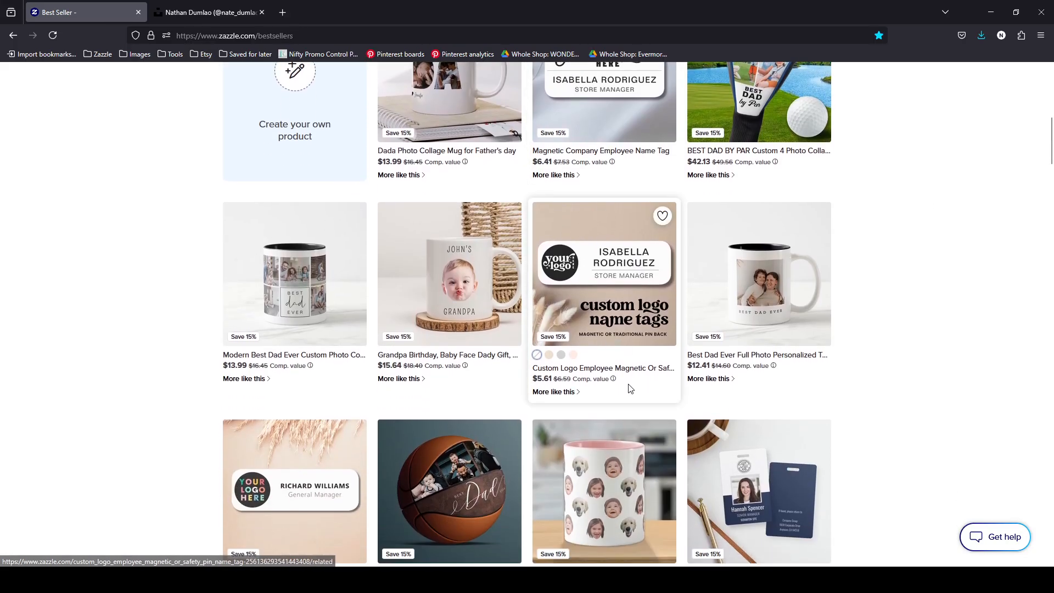
{"action": "scroll", "coordinate": [913, 344], "scroll_direction": "down", "scroll_amount": 3}
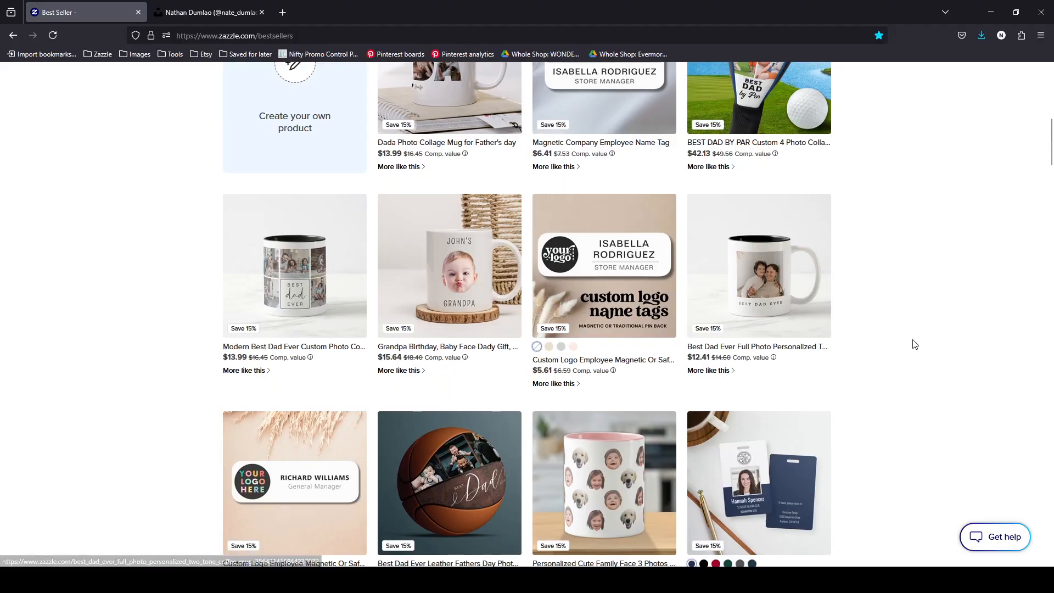
Compare the photo mugs, logo name tags, sports balls and other personalized items further down the bestseller list for template ideas
{"action": "scroll", "coordinate": [876, 345], "scroll_direction": "down", "scroll_amount": 2}
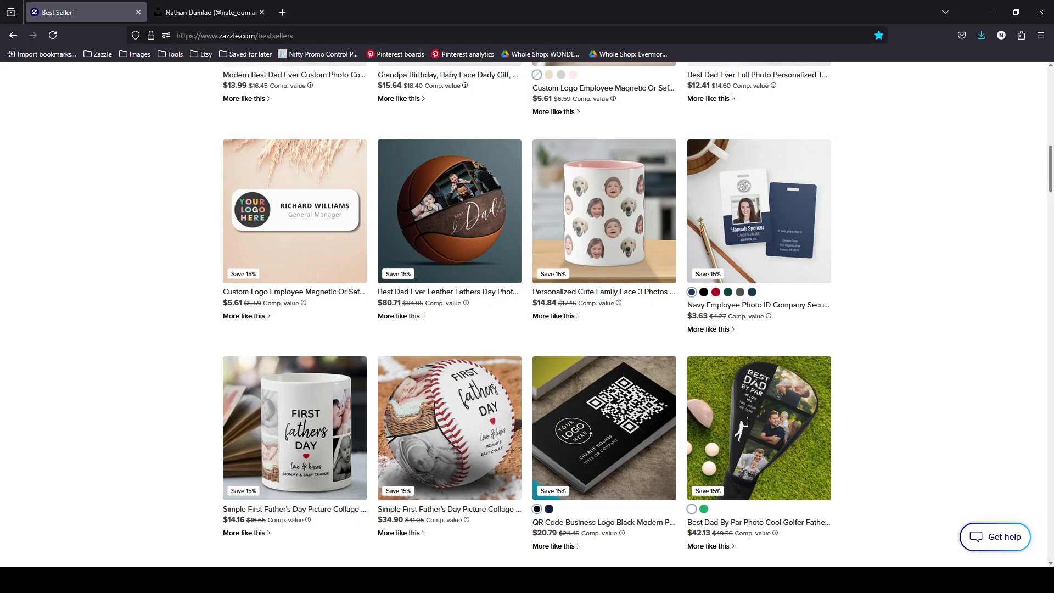
{"action": "scroll", "coordinate": [1050, 245], "scroll_direction": "down", "scroll_amount": 3}
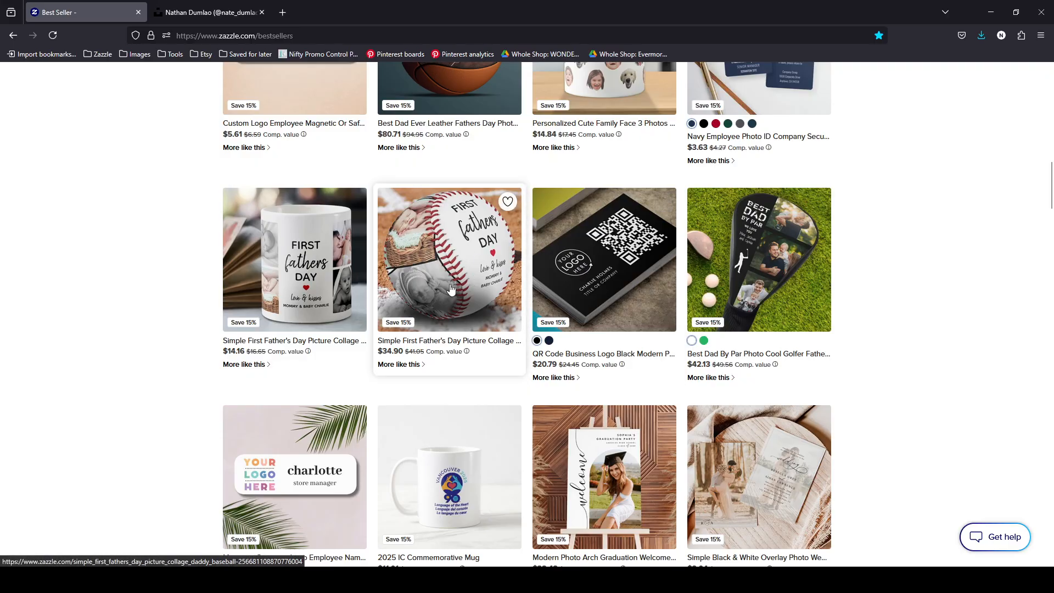
{"action": "scroll", "coordinate": [908, 296], "scroll_direction": "down", "scroll_amount": 7}
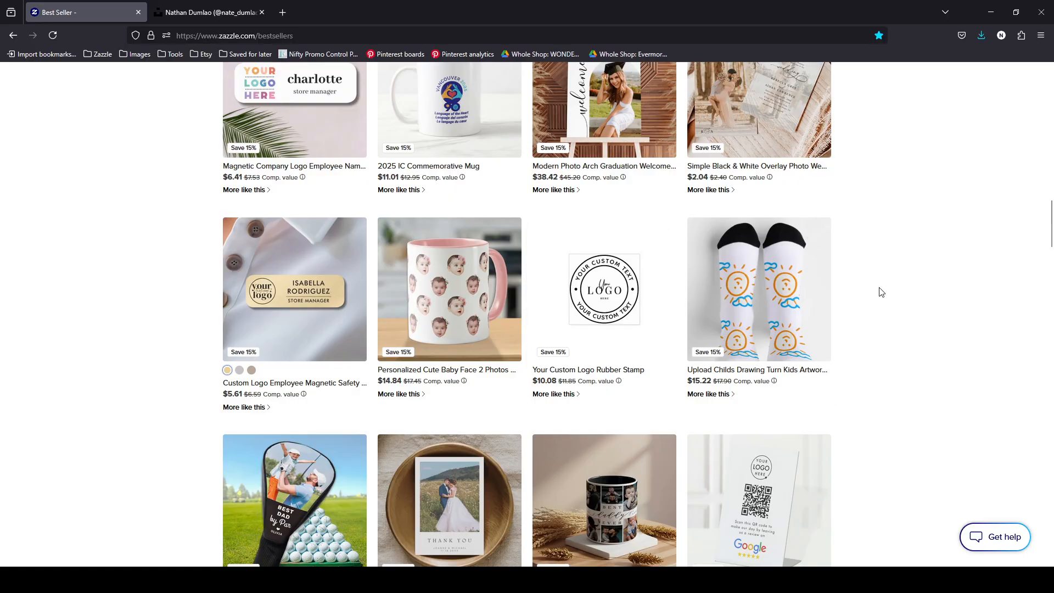
{"action": "scroll", "coordinate": [882, 291], "scroll_direction": "up", "scroll_amount": 3}
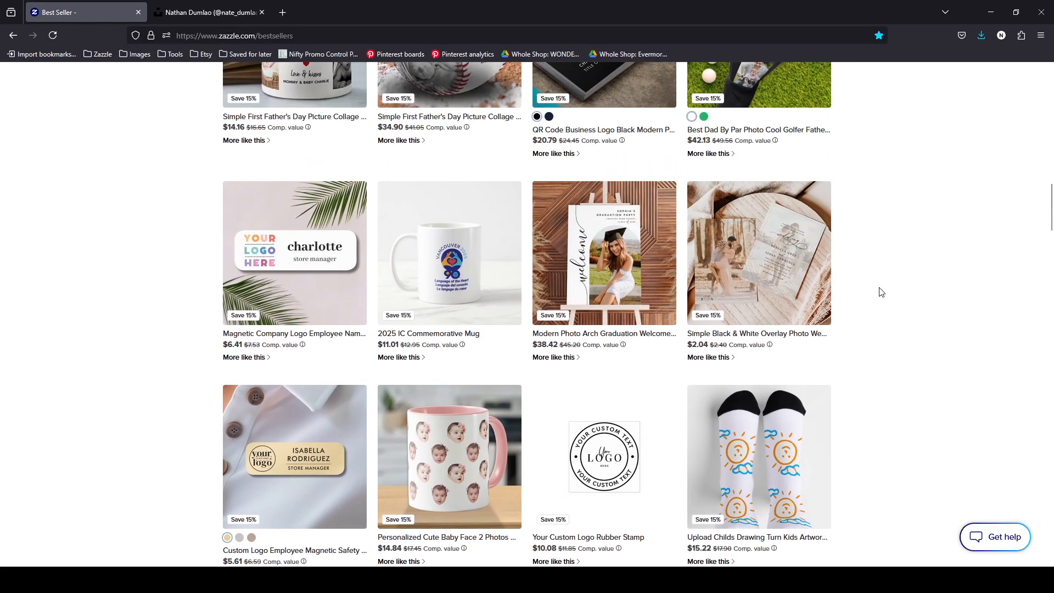
{"action": "scroll", "coordinate": [882, 291], "scroll_direction": "up", "scroll_amount": 4}
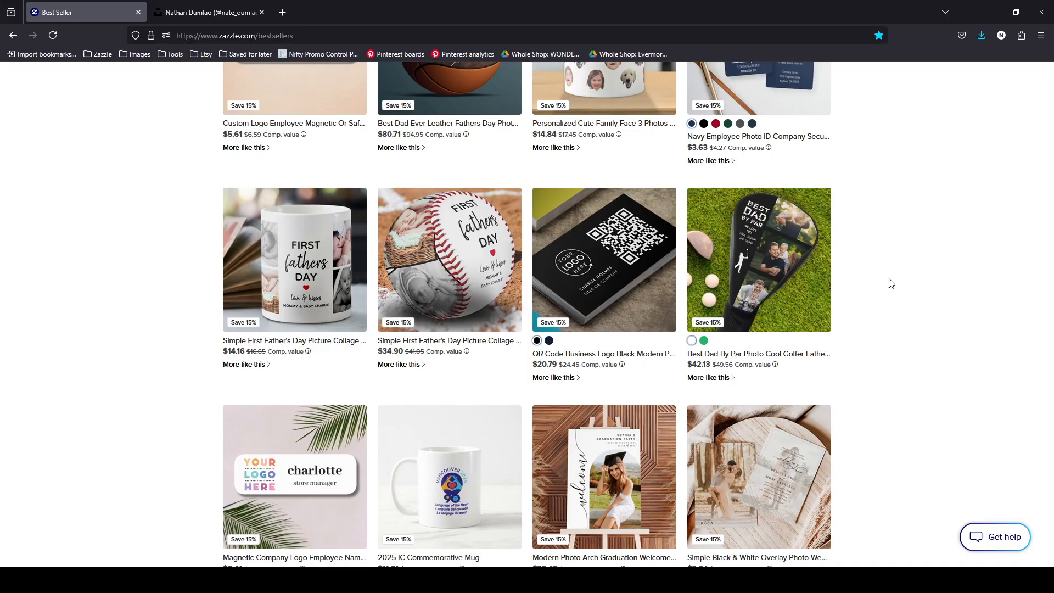
{"action": "scroll", "coordinate": [896, 254], "scroll_direction": "up", "scroll_amount": 10}
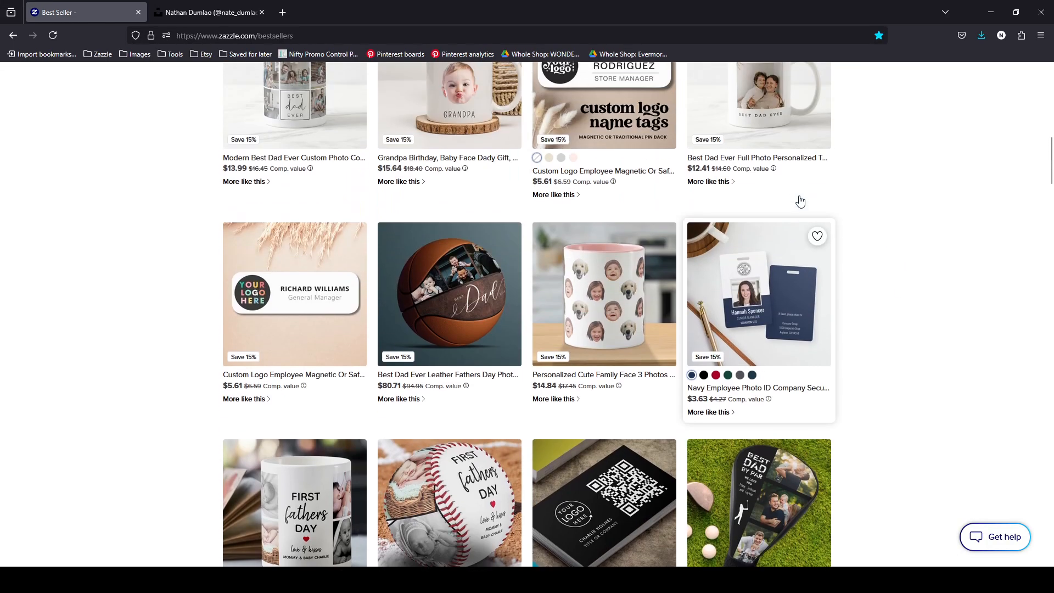
{"action": "scroll", "coordinate": [94, 179], "scroll_direction": "up", "scroll_amount": 5}
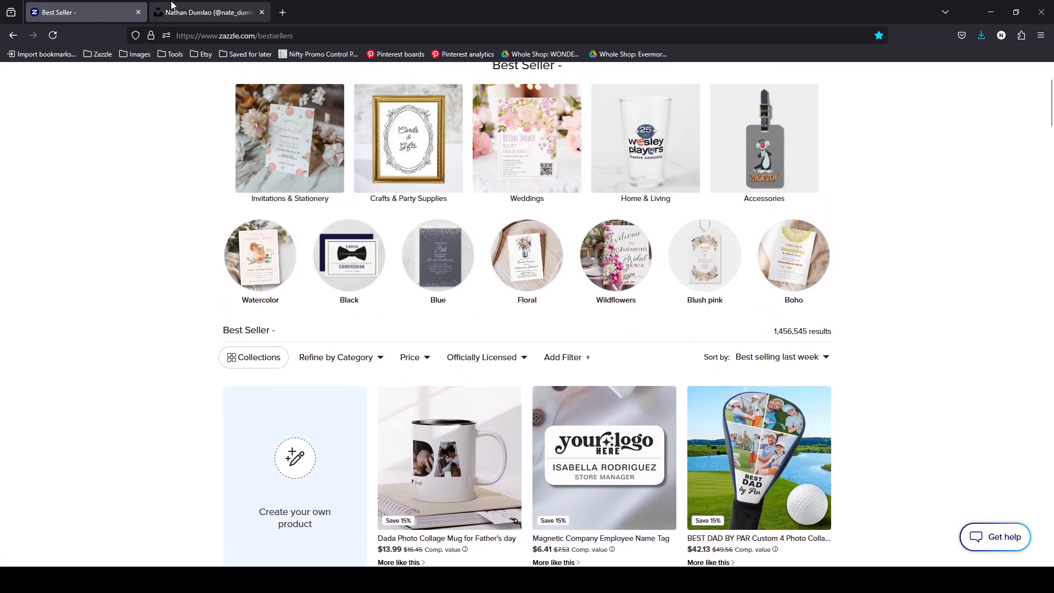
Return to the fleece blanket's product page and review the finished design and the products offered for transferring it
{"action": "left_click", "coordinate": [12, 35]}
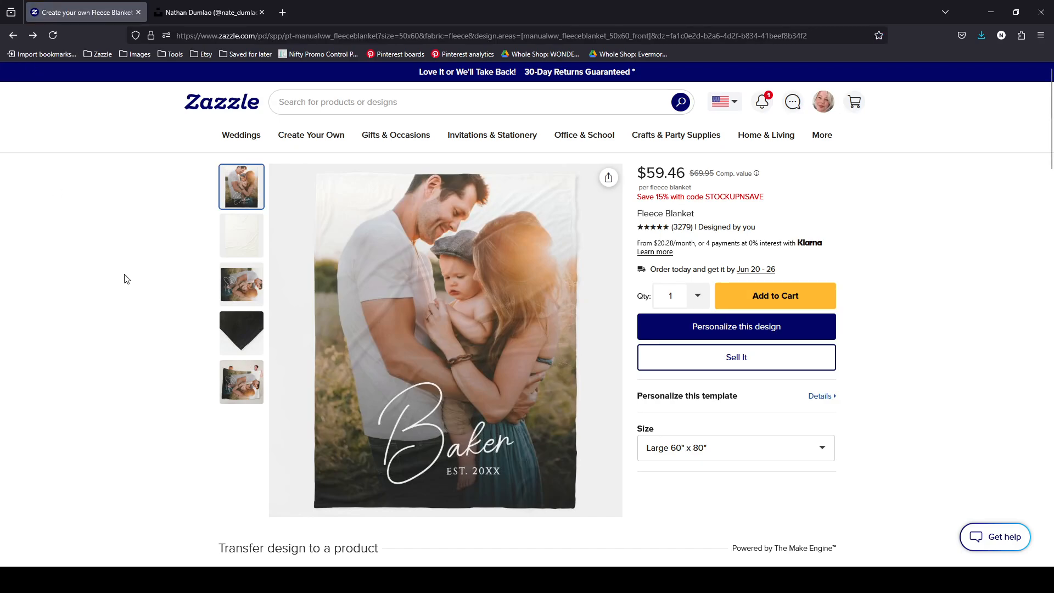
{"action": "scroll", "coordinate": [277, 307], "scroll_direction": "down", "scroll_amount": 2}
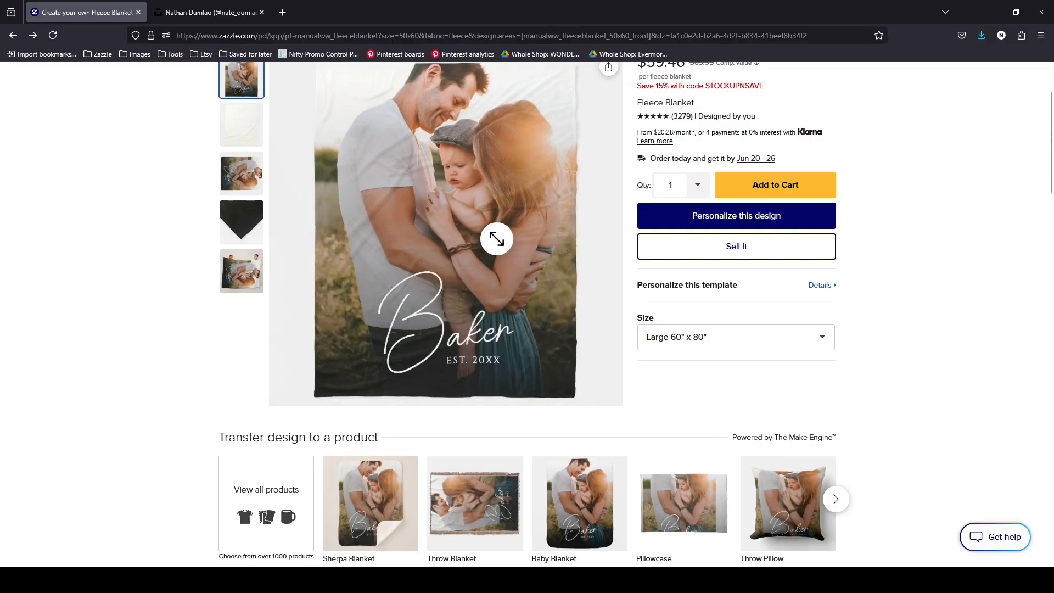
{"action": "scroll", "coordinate": [565, 364], "scroll_direction": "up", "scroll_amount": 1}
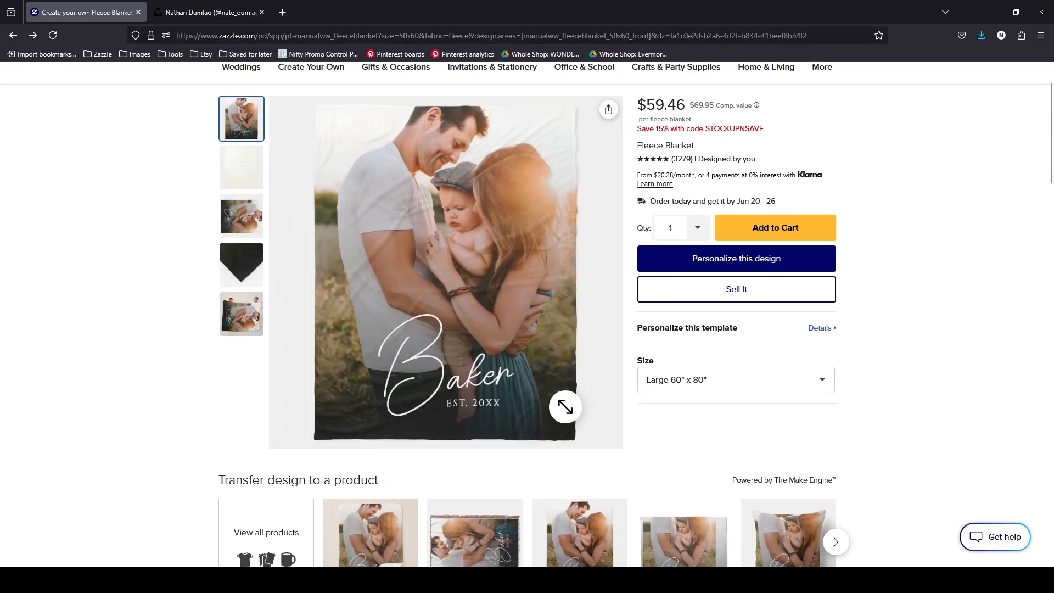